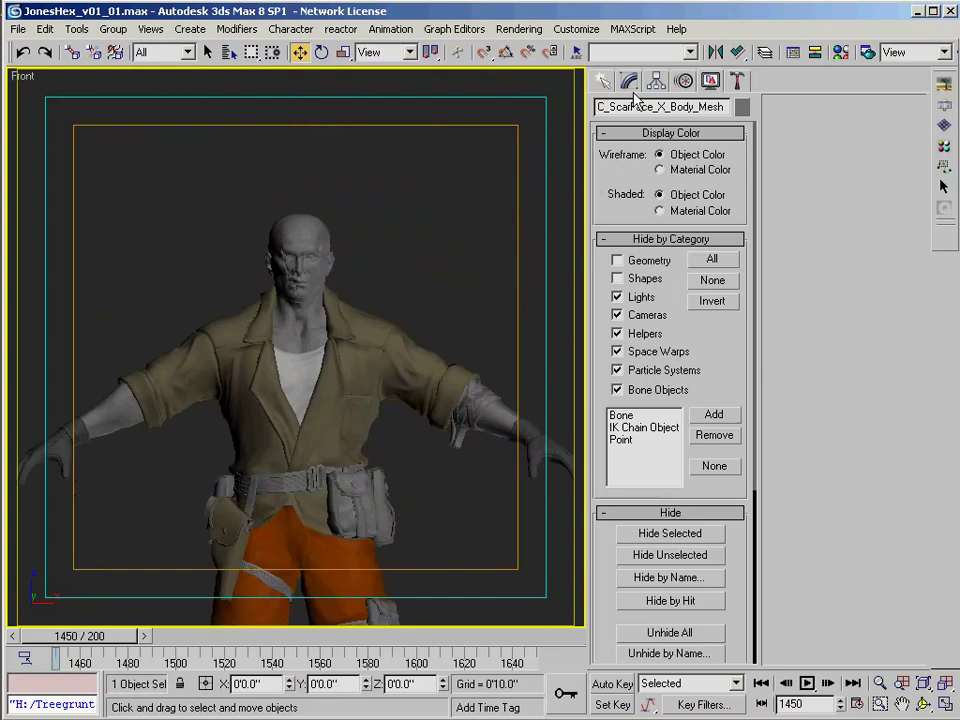
Step: Select the polygons of the head and neck on the body mesh at polygon level
click(690, 528)
key(F3)
middle_drag(290, 300, 240, 370)
scroll(300, 362, up, 5)
scroll(240, 330, down, 3)
drag(208, 148, 405, 378)
key(r)
key(z)
middle_drag(405, 370, 407, 228)
key(F3)
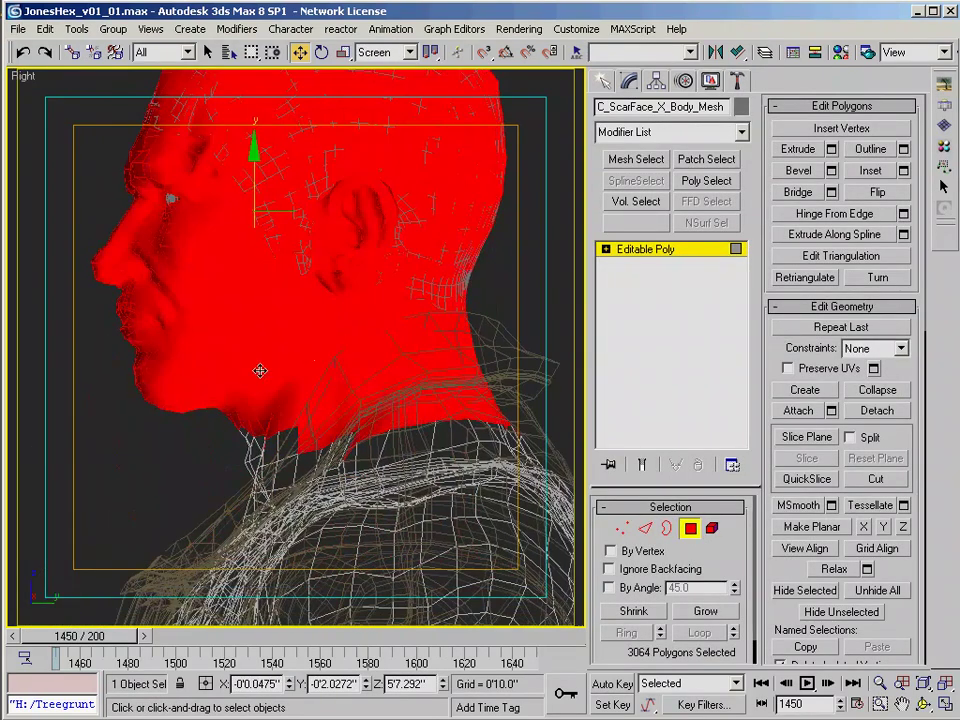
Step: Grow the head polygon selection one ring farther down the neck
alt+middle_drag(319, 414, 269, 438)
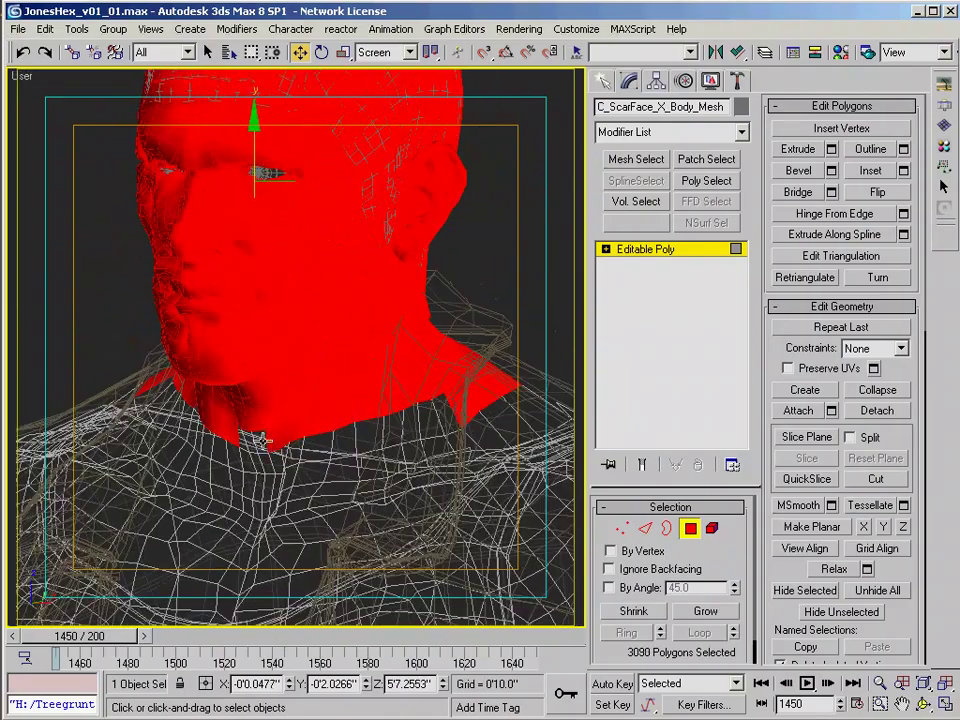
alt+middle_drag(373, 379, 430, 388)
scroll(430, 388, down, 3)
click(707, 612)
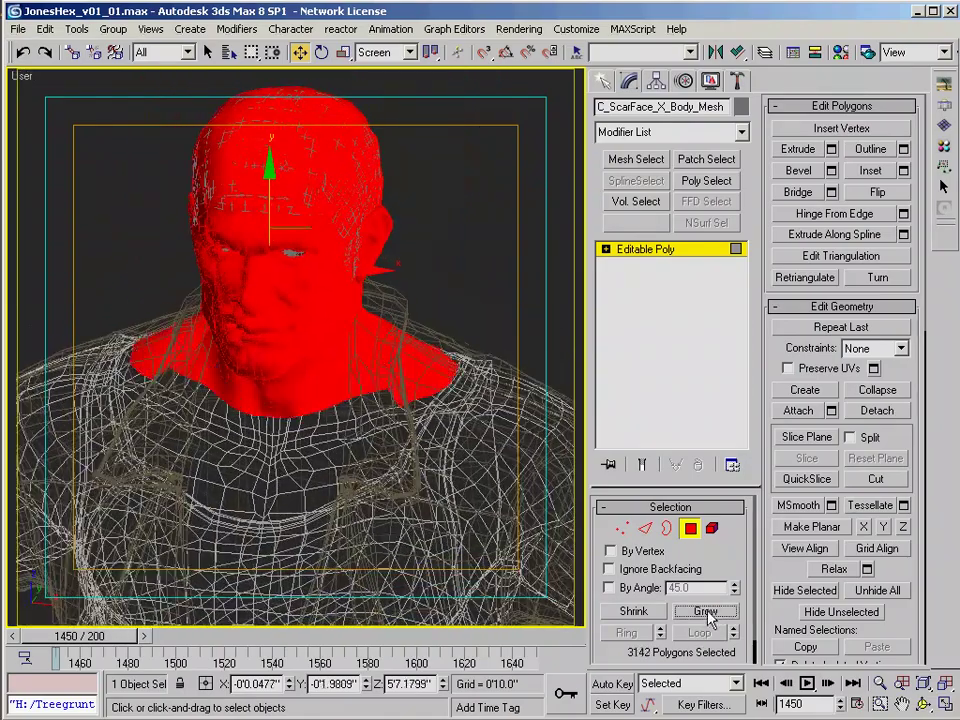
Step: Remove the stray shoulder polygons from the selection so it ends evenly around the base of the neck
alt+middle_drag(118, 380, 137, 395)
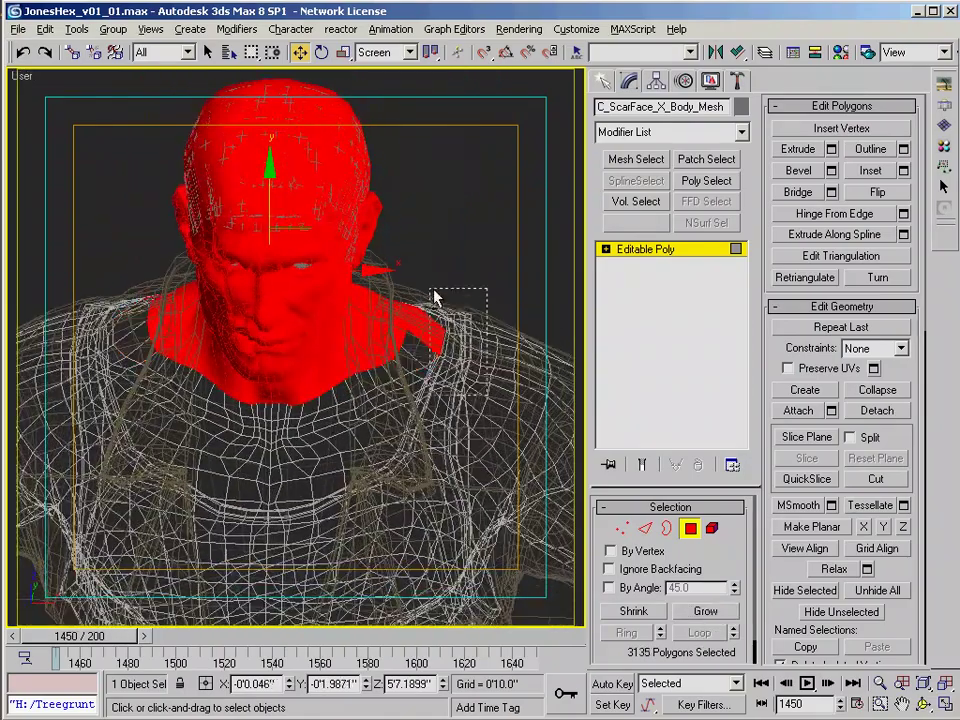
alt+drag(434, 291, 432, 290)
alt+middle_drag(432, 292, 396, 347)
key(r)
key(z)
middle_drag(482, 460, 400, 381)
alt+drag(347, 400, 345, 398)
alt+middle_drag(345, 398, 226, 366)
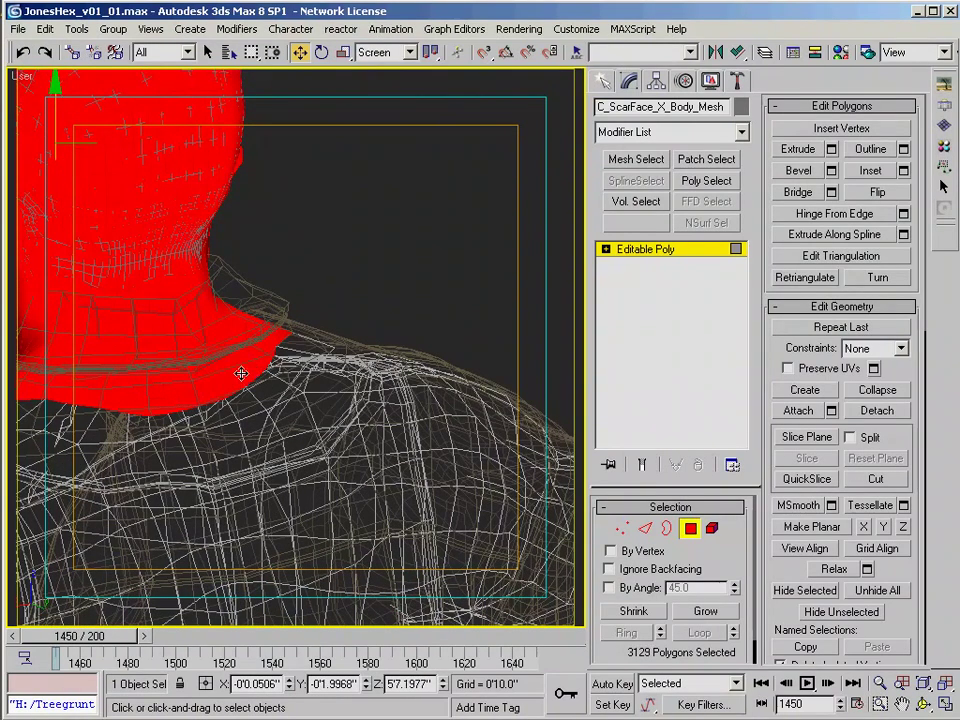
Step: Isolate the body mesh from the clothing and gear
scroll(241, 373, down, 5)
alt+middle_drag(241, 373, 465, 411)
key(alt+q)
scroll(401, 315, up, 3)
alt+middle_drag(345, 350, 396, 420)
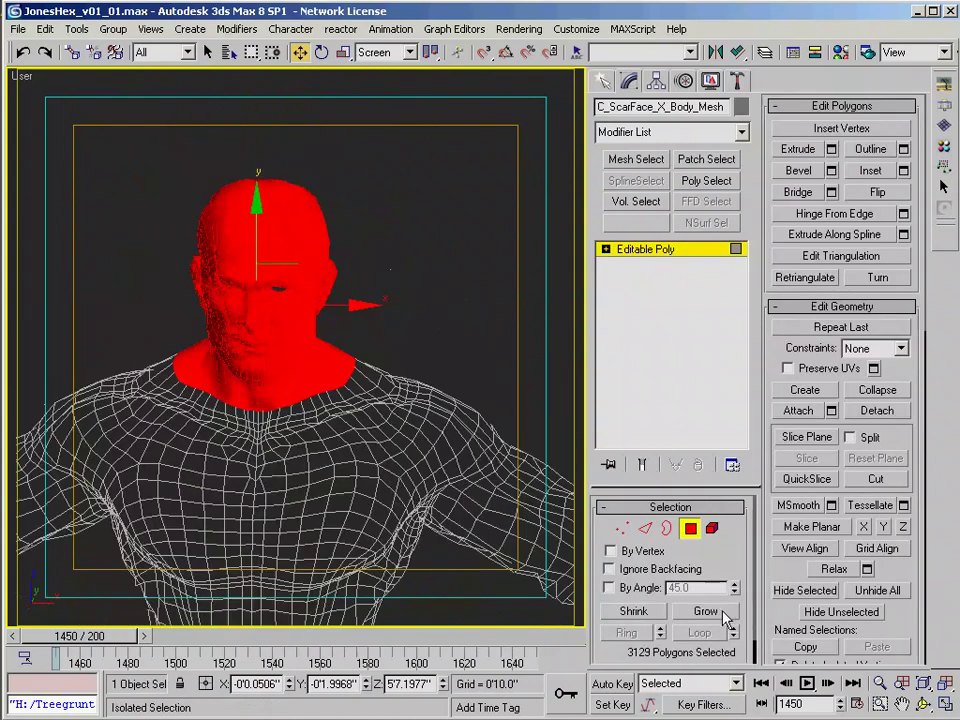
Step: Grow the selection one more ring around the neck base and detach it as a separate object named Head
click(706, 611)
alt+middle_drag(425, 468, 375, 445)
scroll(225, 377, up, 4)
click(633, 611)
click(877, 411)
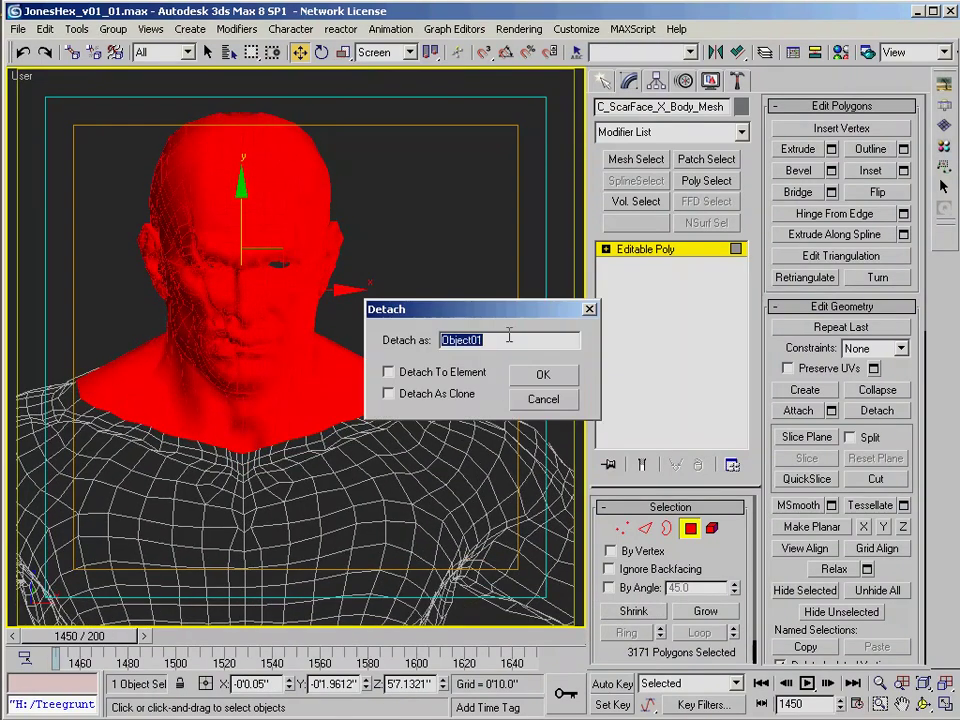
click(545, 377)
Step: Select the torso polygons on the character's left half, including the arm, and delete them
alt+middle_drag(390, 439, 457, 368)
key(f)
key(z)
scroll(441, 408, down, 3)
scroll(441, 408, up, 3)
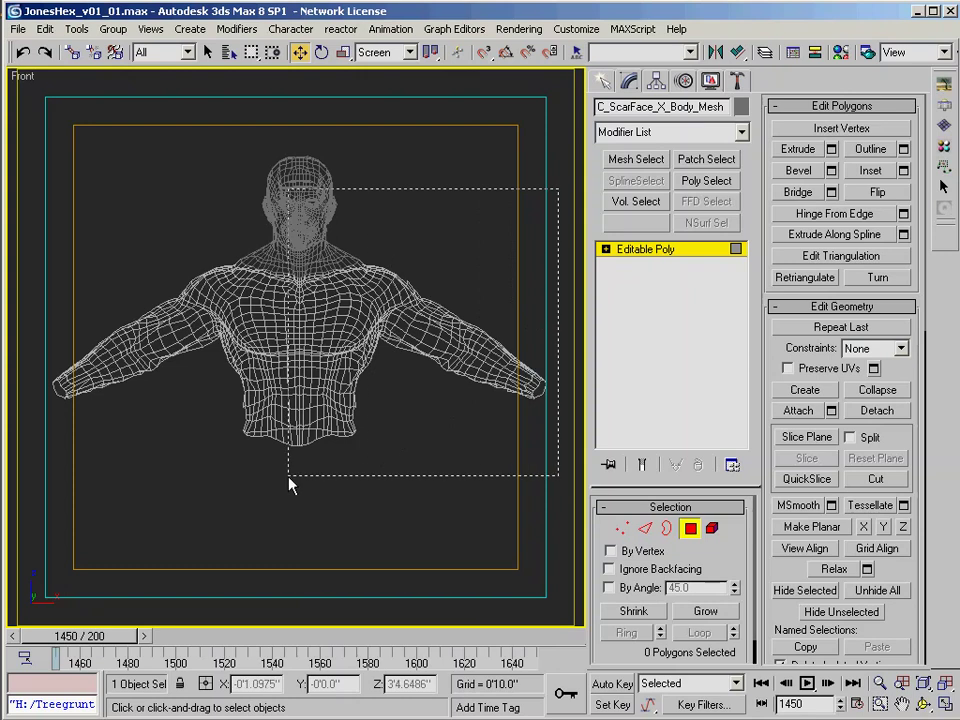
drag(340, 475, 318, 476)
scroll(362, 375, up, 4)
scroll(397, 379, down, 2)
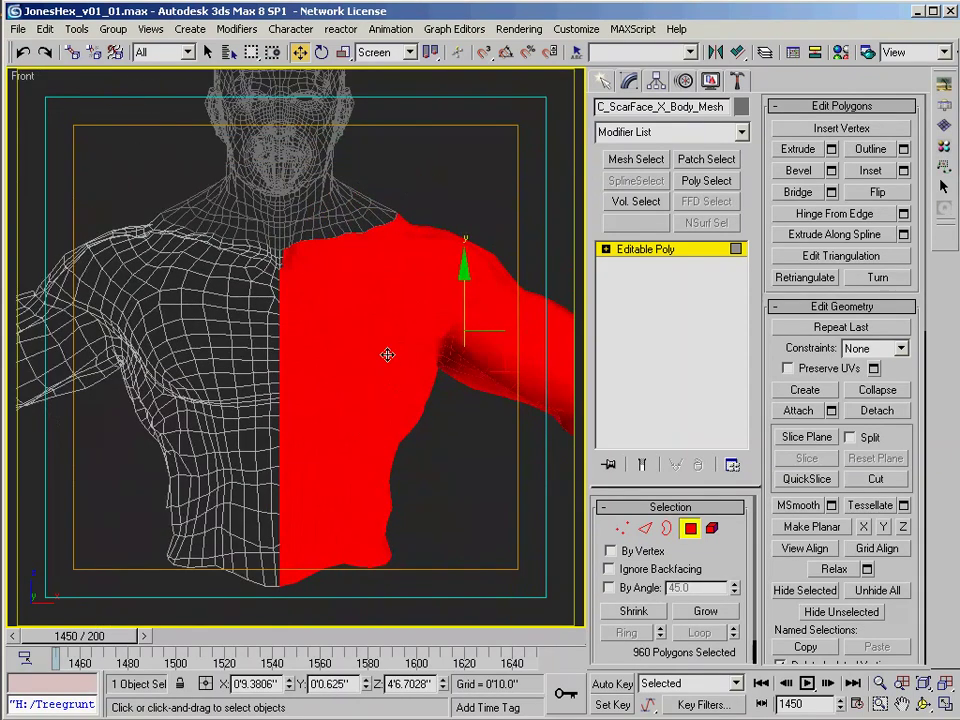
key(Delete)
Step: Select the narrow leftover polygons along the torso's cut centre edge and deselect the mesh after that cleanup
scroll(443, 215, up, 2)
drag(249, 596, 249, 597)
middle_drag(306, 560, 354, 330)
ctrl+drag(450, 227, 286, 577)
mouse_move(299, 573)
alt+middle_down()
mouse_move(125, 449)
mouse_move(302, 580)
alt+middle_up()
scroll(302, 580, up, 3)
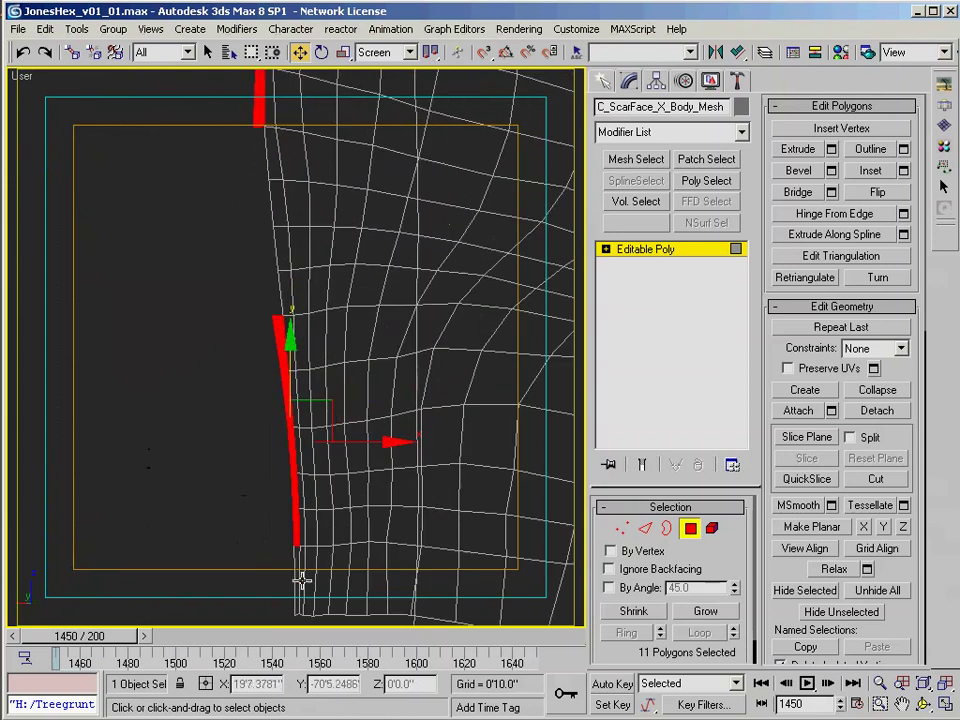
scroll(378, 440, down, 3)
middle_drag(378, 440, 355, 425)
click(215, 345)
middle_drag(303, 252, 90, 485)
click(233, 487)
scroll(400, 528, down, 2)
middle_drag(400, 528, 482, 400)
scroll(482, 400, down, 3)
scroll(425, 313, up, 3)
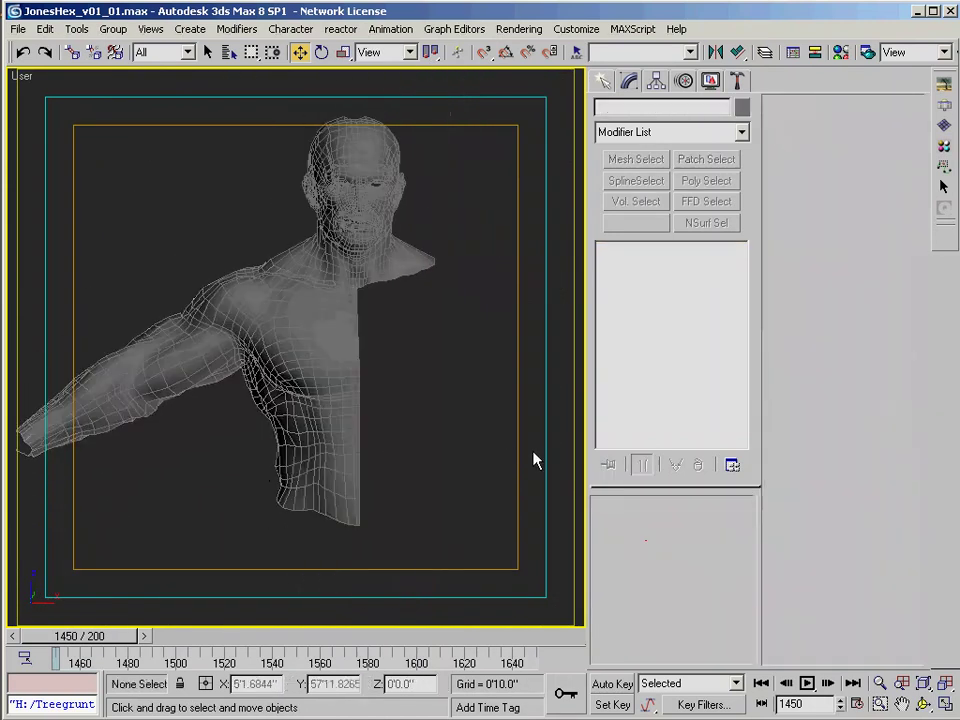
Step: Isolate the remaining half torso and examine its polygons along the cut centre edge
key(F4)
click(356, 389)
key(F4)
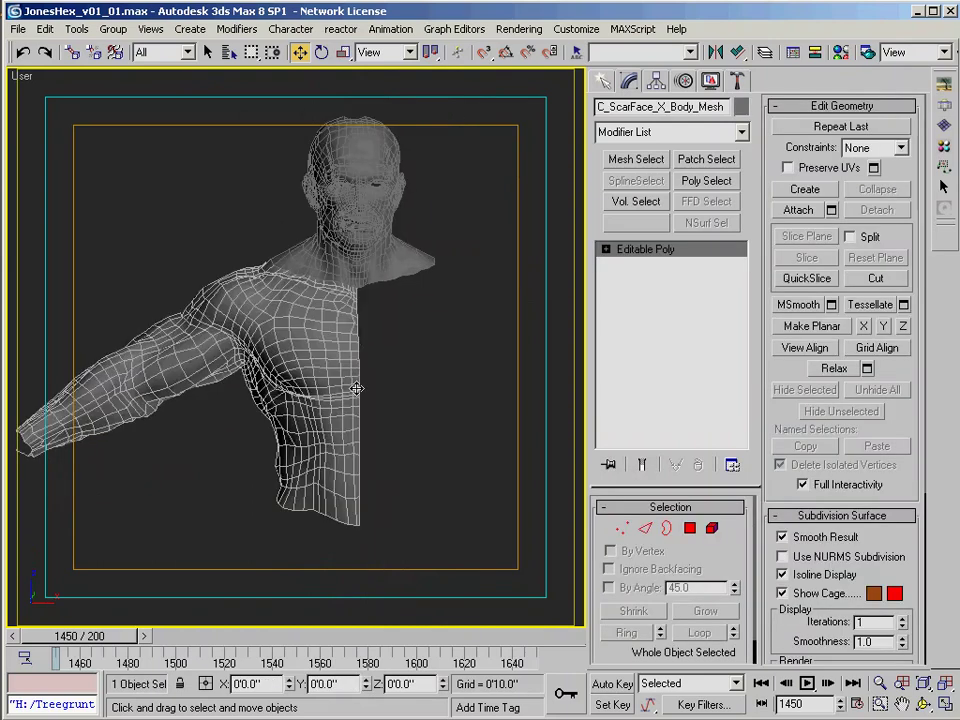
scroll(356, 389, up, 3)
middle_drag(356, 389, 358, 431)
key(alt+q)
middle_drag(412, 342, 350, 385)
click(356, 381)
click(298, 395)
middle_drag(306, 436, 380, 475)
click(690, 528)
key(F3)
scroll(368, 364, up, 2)
mouse_move(367, 362)
middle_down()
mouse_move(376, 406)
mouse_move(420, 400)
mouse_move(336, 428)
middle_up()
click(364, 390)
scroll(336, 428, down, 2)
click(696, 532)
Step: Select the detached head, isolate it and show it shaded without wireframe edges
click(398, 232)
key(alt+q)
scroll(438, 281, up, 1)
mouse_move(422, 318)
alt+middle_down()
mouse_move(438, 281)
mouse_move(373, 304)
mouse_move(375, 287)
mouse_move(345, 334)
mouse_move(400, 320)
mouse_move(461, 328)
mouse_move(355, 207)
mouse_move(362, 310)
alt+middle_up()
key(F4)
key(r)
key(z)
Step: Turn off Backface Cull in the head's display properties
click(738, 83)
click(710, 81)
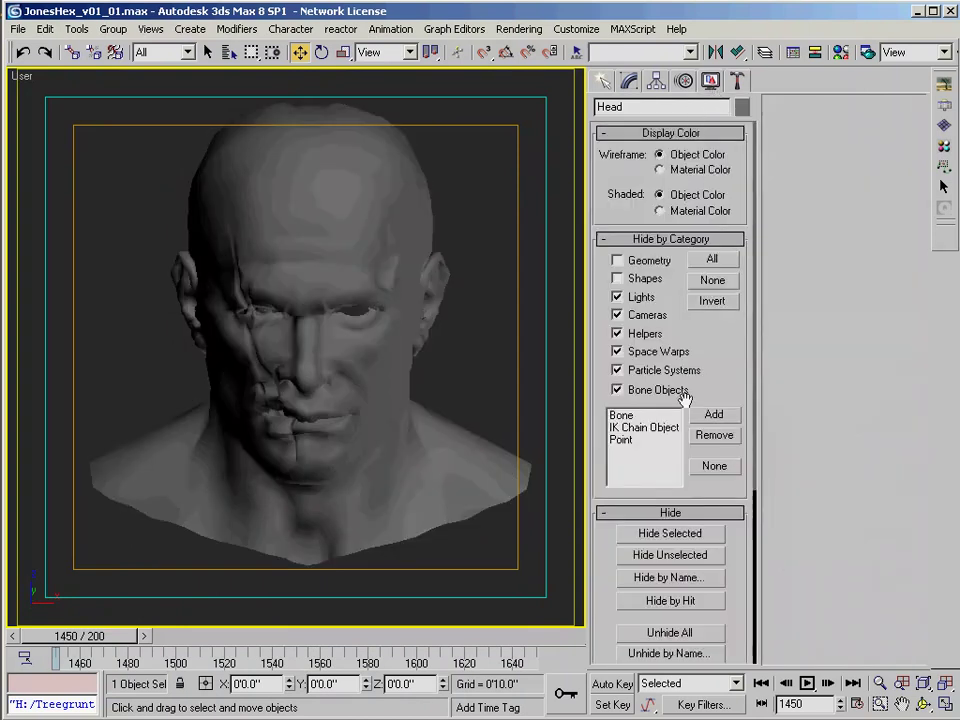
scroll(692, 485, down, 5)
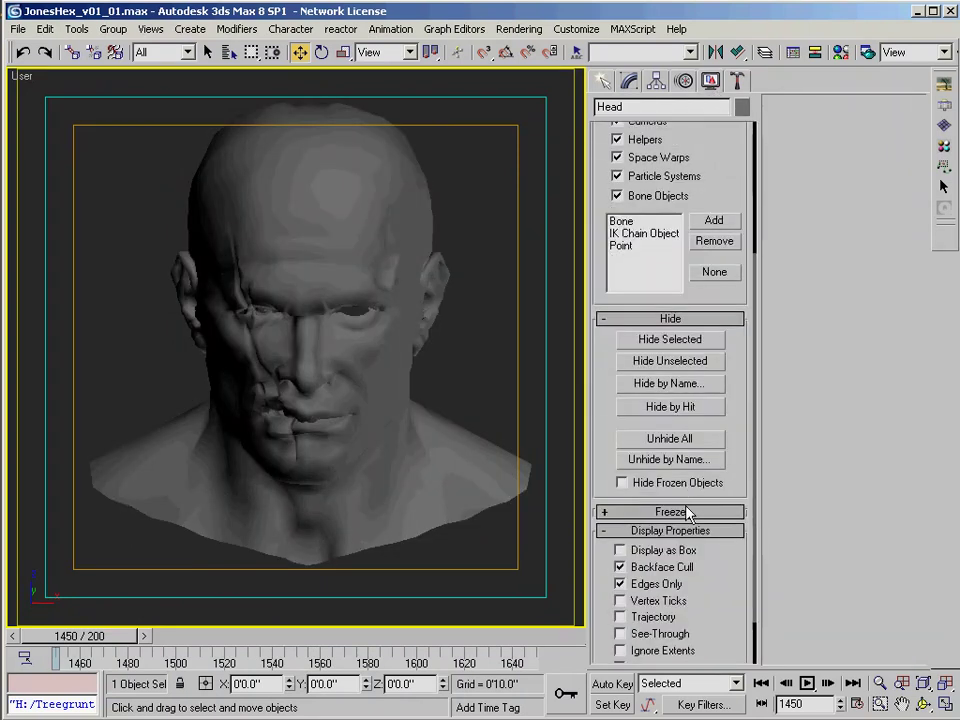
click(655, 567)
Step: Select the whole head at element level and switch to polygon level with all its polygons selected
alt+middle_drag(445, 320, 92, 346)
click(630, 82)
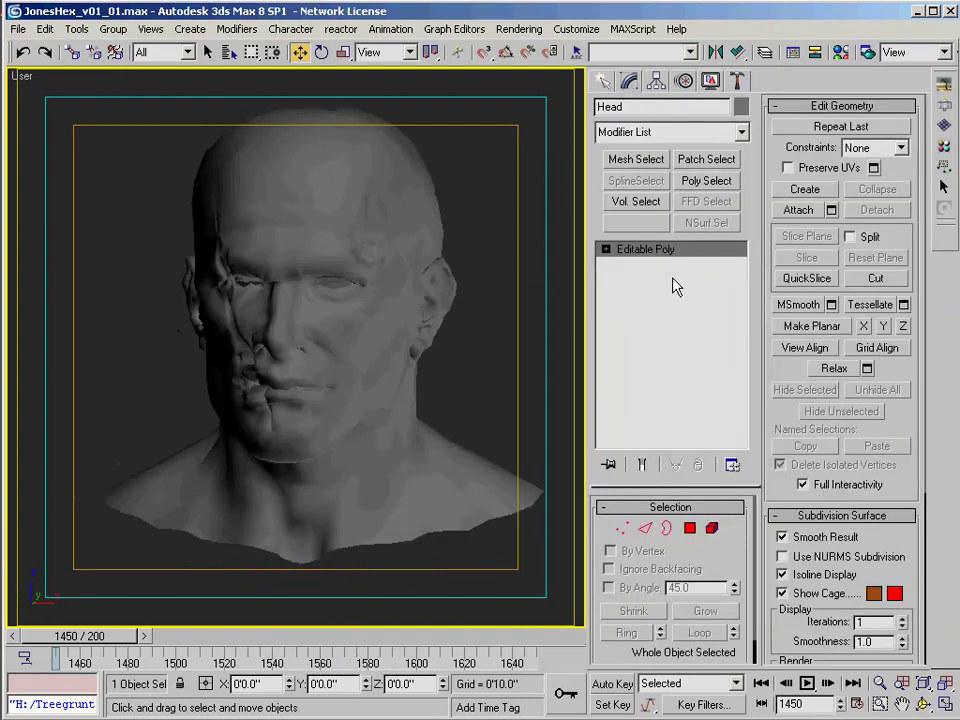
click(713, 531)
click(388, 444)
alt+middle_drag(388, 444, 251, 417)
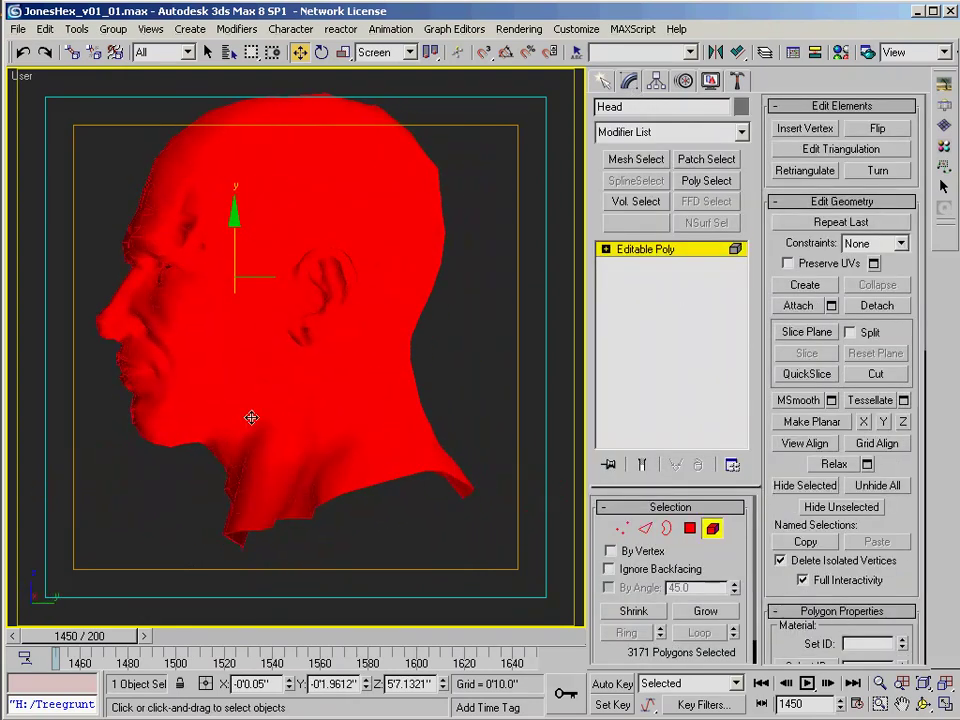
click(690, 528)
key(shift+z)
Step: Apply an Unwrap UVW modifier to the selected head polygons
right_click(642, 130)
click(624, 130)
key(u)
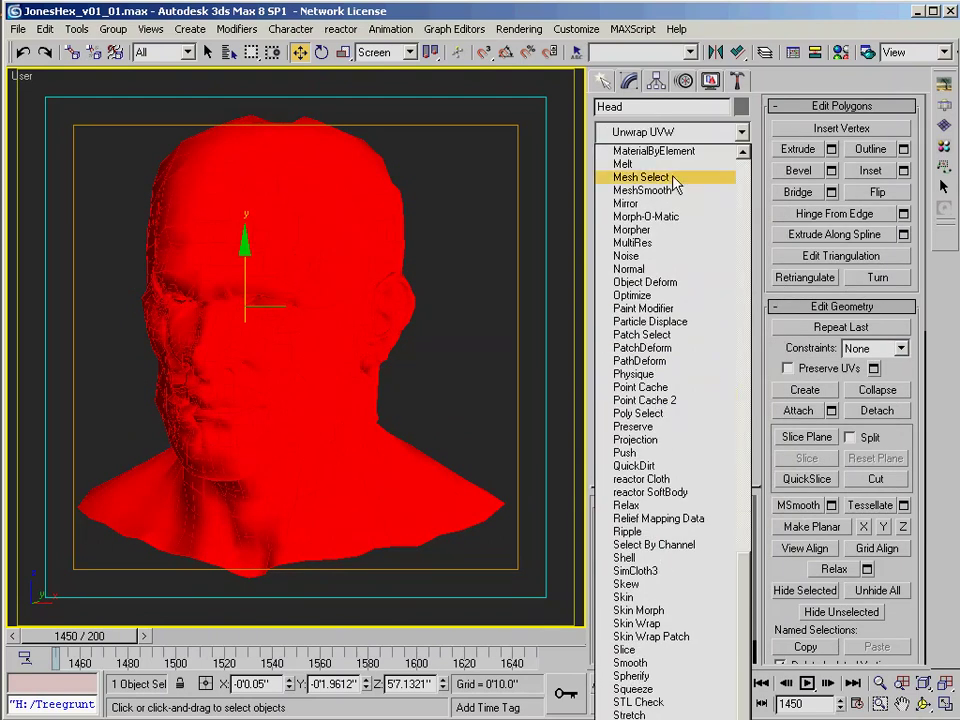
click(743, 132)
click(743, 132)
key(u)
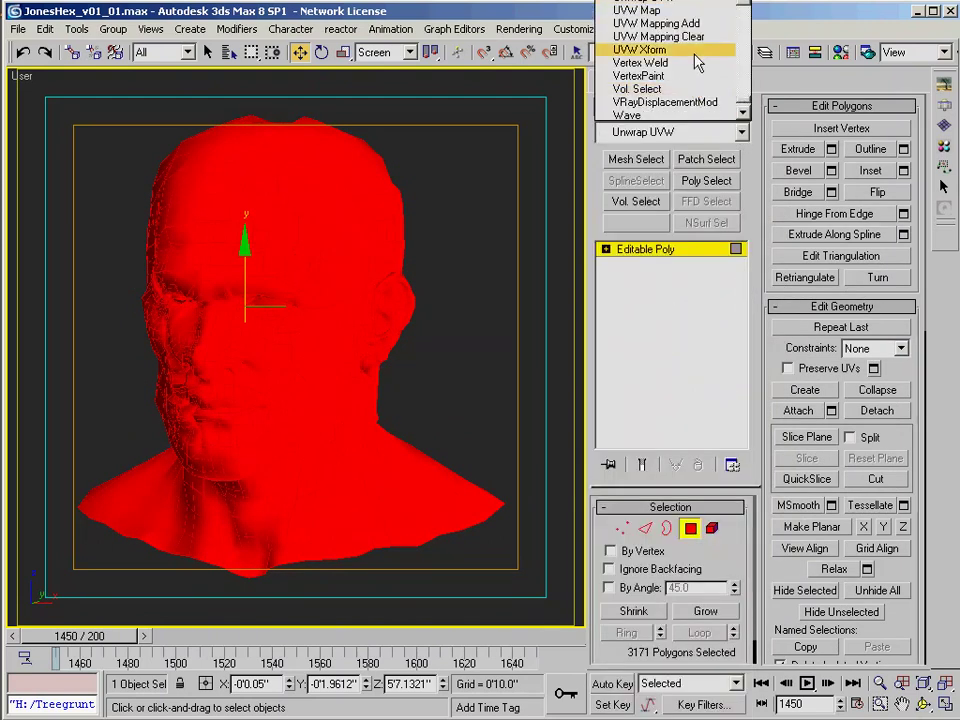
click(677, 3)
Step: Show the UV Coordinate Modifiers set as modifier buttons and remove the Unwrap UVW modifier from the head
right_click(690, 138)
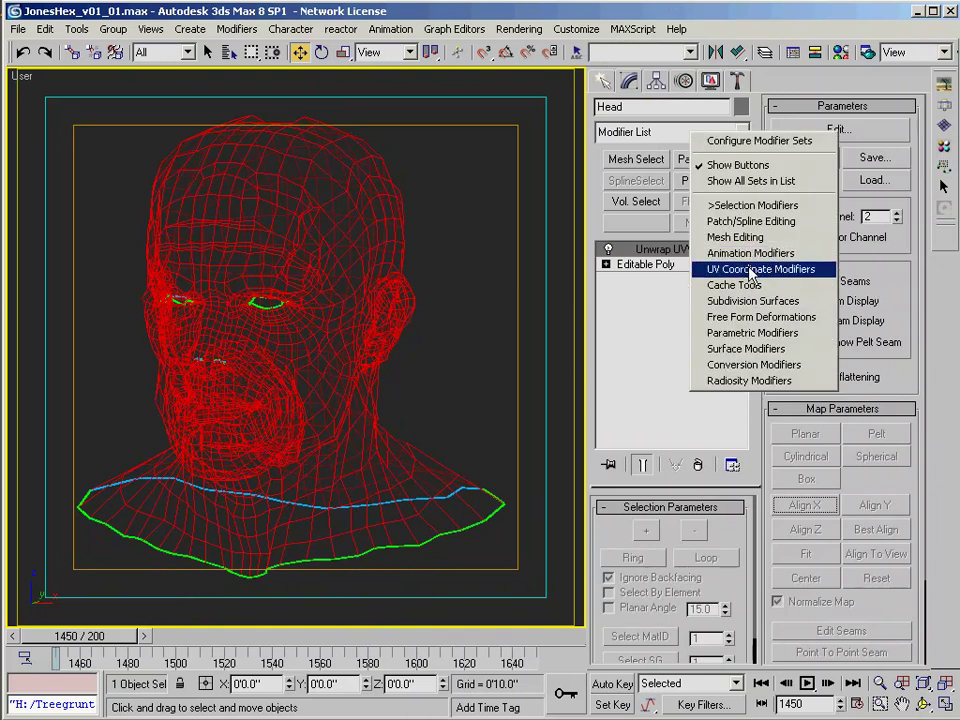
click(782, 325)
key(F3)
key(F4)
scroll(400, 356, up, 4)
click(693, 512)
Step: Select the two open nostril borders at border level and cap them
mouse_move(262, 360)
middle_down()
mouse_move(285, 422)
mouse_move(367, 490)
middle_up()
scroll(285, 422, up, 3)
click(648, 573)
key(F3)
click(670, 574)
scroll(367, 490, up, 1)
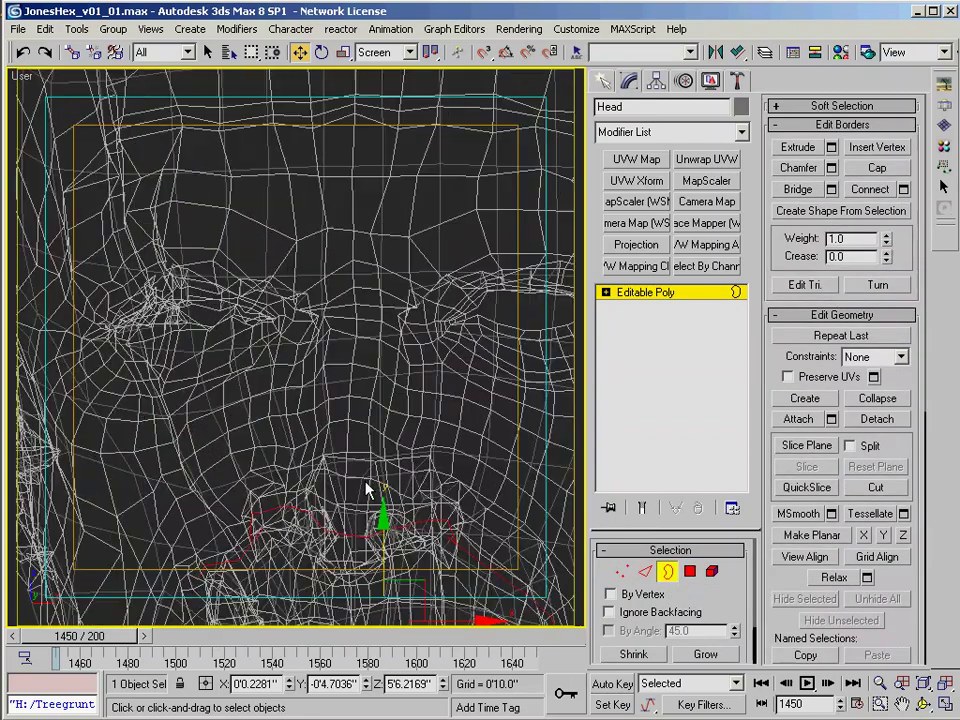
key(F3)
drag(270, 449, 339, 507)
key(F3)
scroll(354, 422, down, 4)
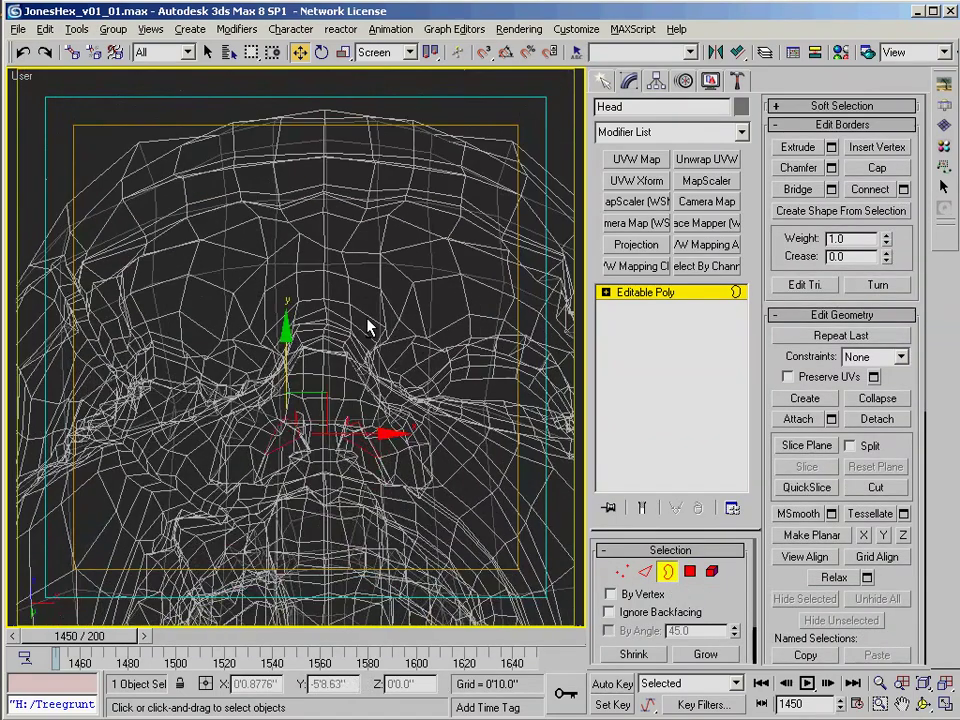
scroll(390, 420, up, 3)
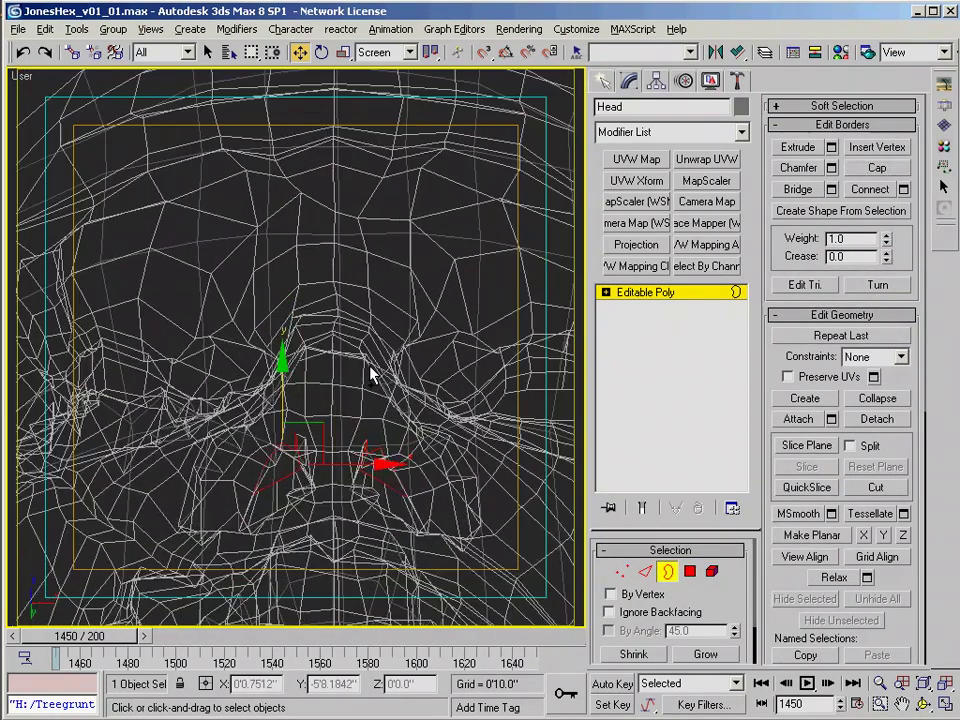
Step: Select the two nostril cap polygons and hide all the unselected polygons of the head
click(690, 573)
click(396, 481)
ctrl+click(270, 467)
alt+middle_drag(344, 489, 348, 454)
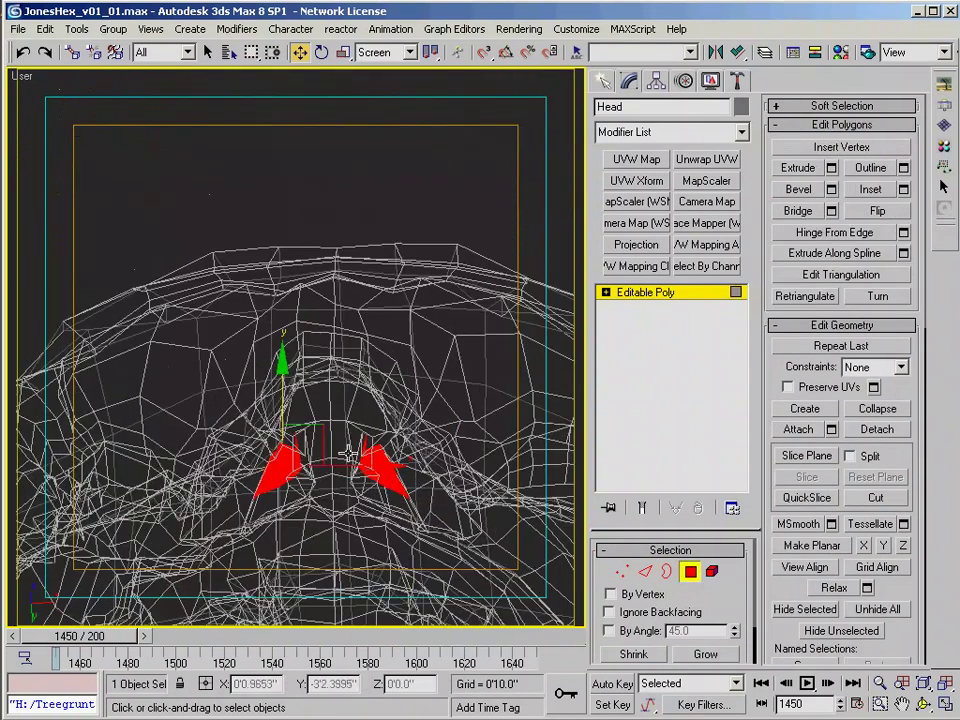
drag(910, 395, 910, 283)
click(841, 519)
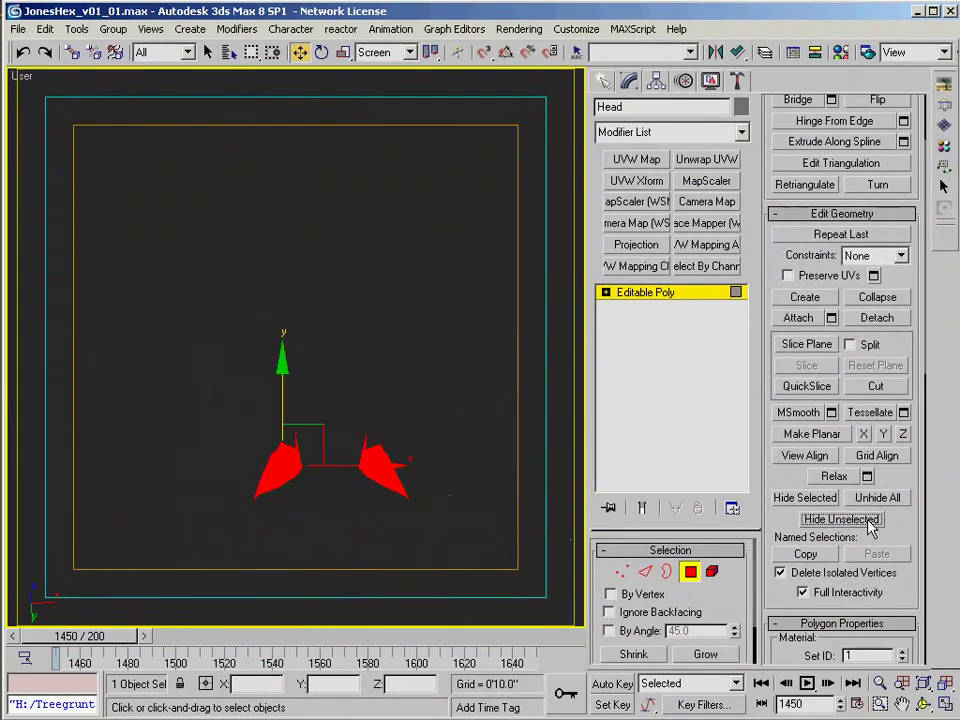
Step: Move the protruding rim vertices of the nostril caps inward and connect opposite vertices across the left-hand cap
scroll(362, 373, up, 3)
key(1)
scroll(289, 445, up, 2)
click(274, 348)
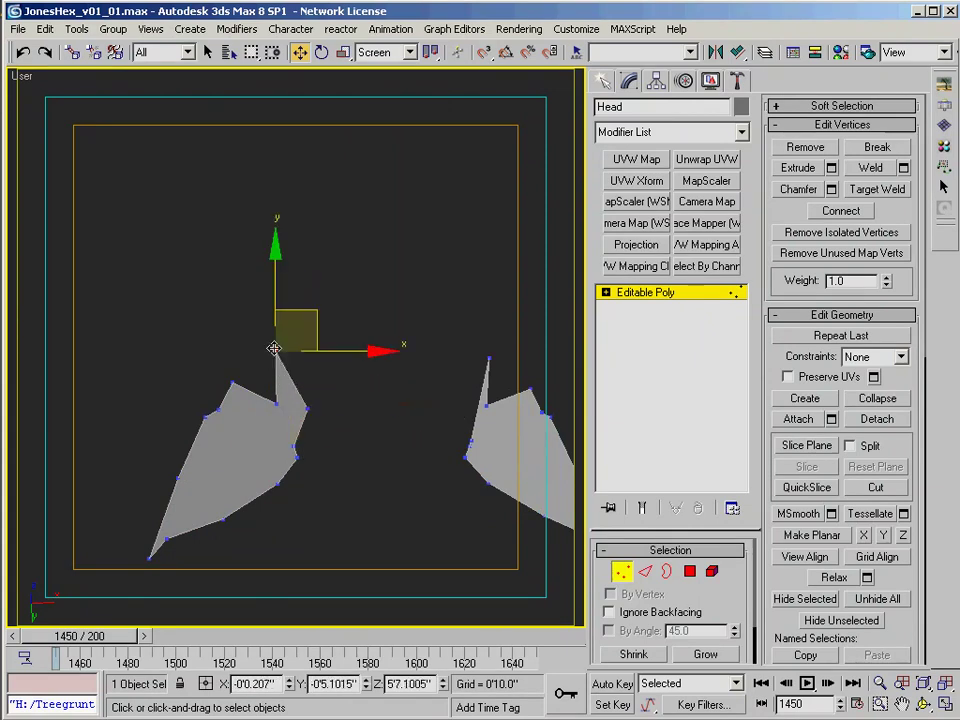
drag(491, 360, 476, 387)
drag(473, 441, 456, 431)
middle_drag(460, 437, 388, 393)
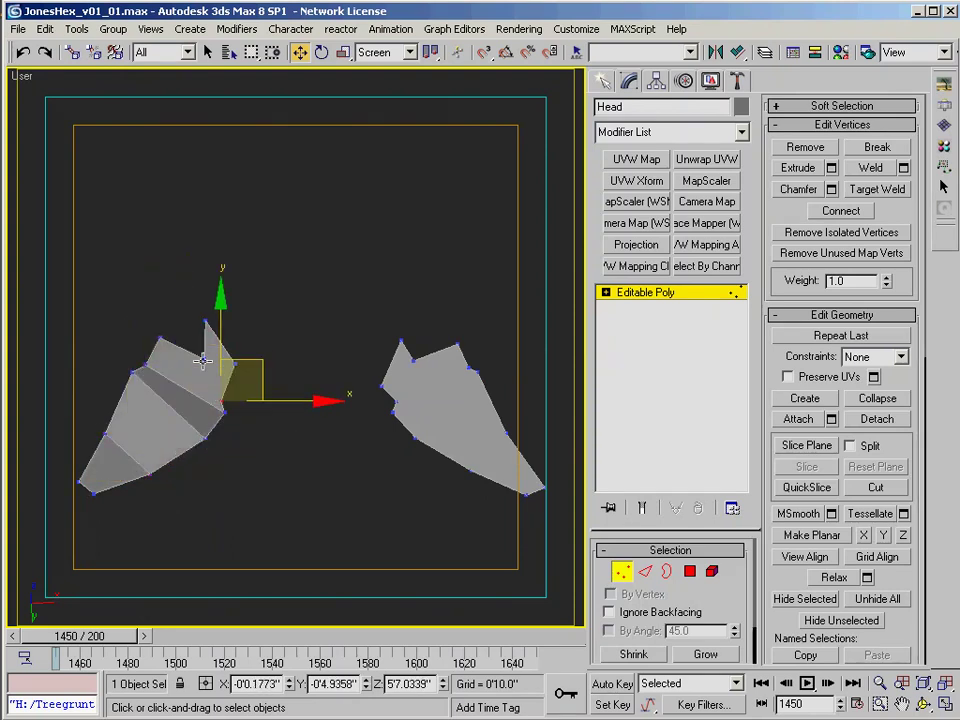
Step: Try to cut an edge from the notch vertex of the left-hand nostril cap
middle_drag(203, 360, 221, 396)
right_click(221, 396)
click(198, 231)
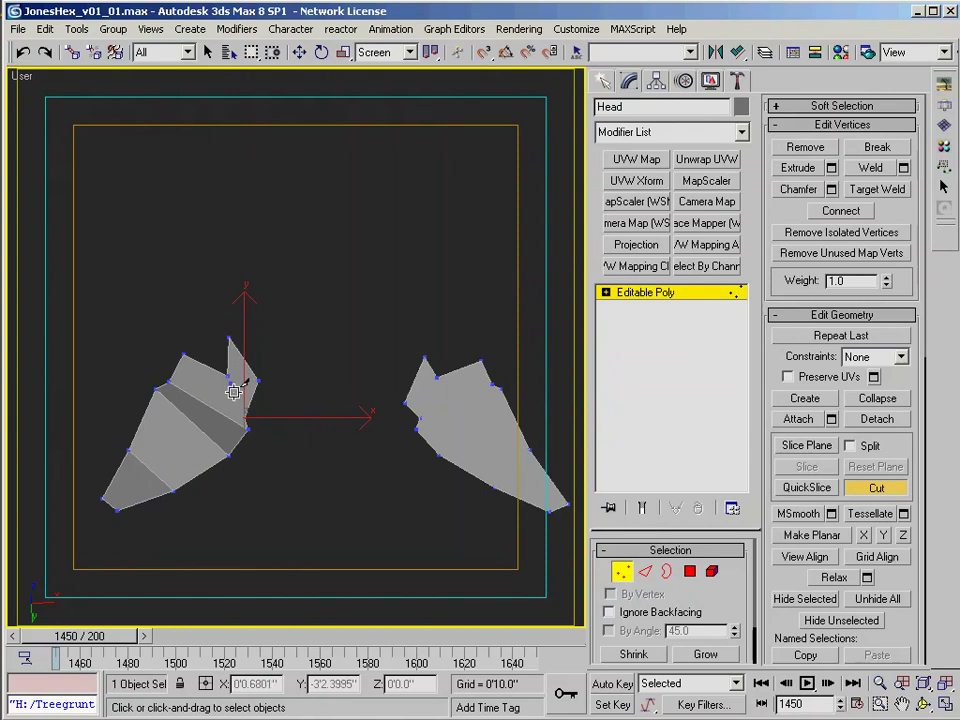
scroll(257, 380, up, 3)
middle_drag(229, 419, 288, 409)
key(w)
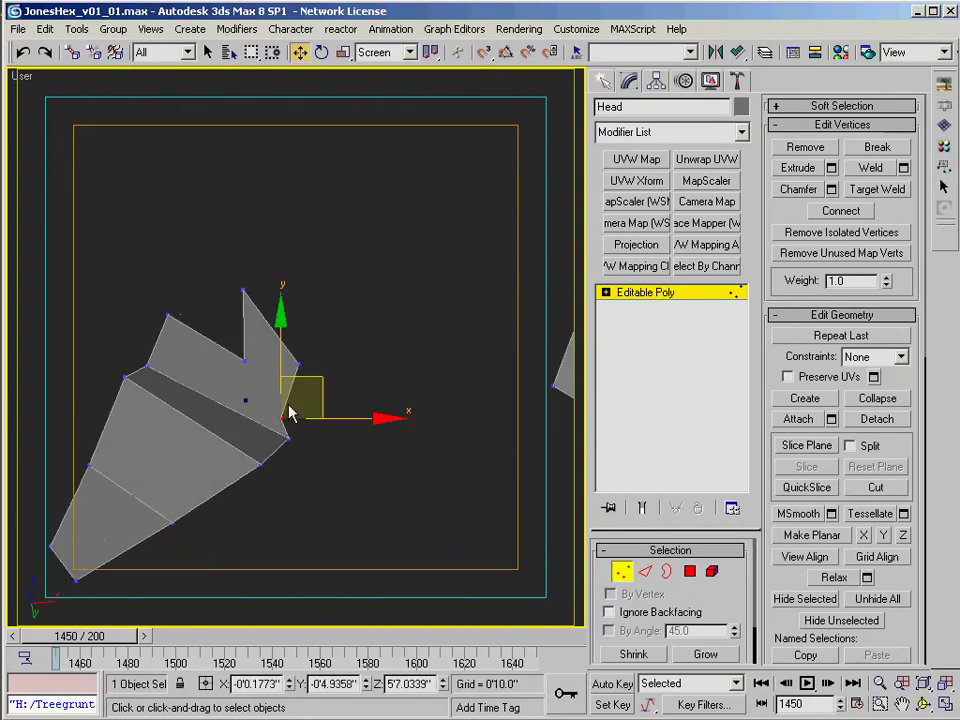
Step: Add an edge across the left-hand nostril cap from its notch vertex to the inner rim vertex
scroll(284, 413, down, 2)
right_click(284, 413)
click(253, 235)
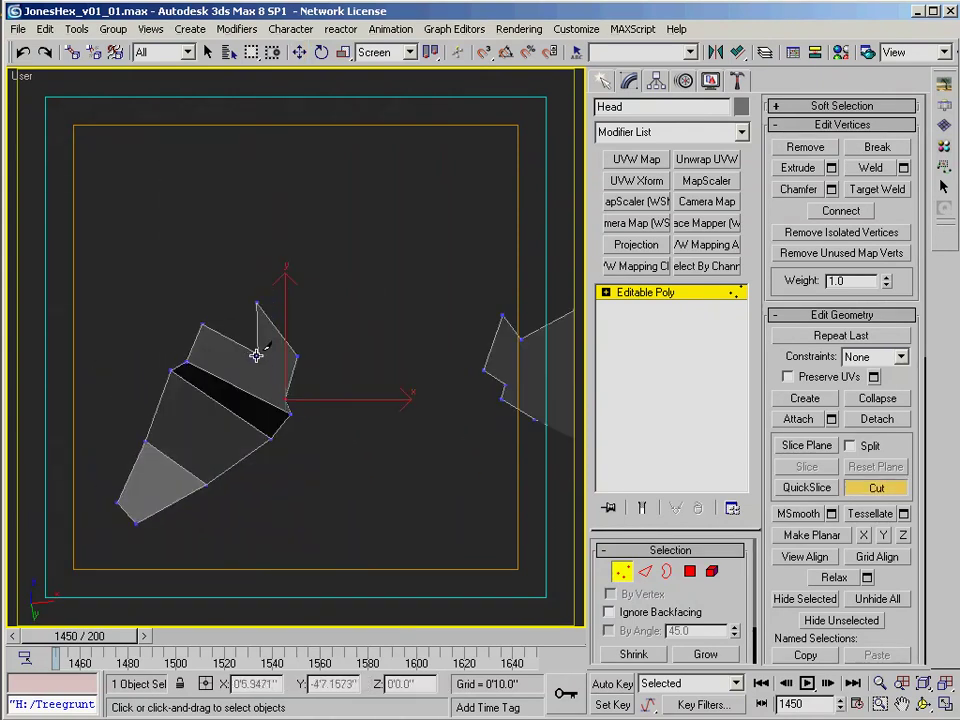
alt+middle_drag(262, 379, 282, 400)
key(w)
scroll(298, 405, up, 3)
scroll(298, 405, down, 2)
key(ctrl+shift+e)
Step: Connect opposite rim vertices across the right-hand nostril cap to divide it into smaller polygons
middle_drag(362, 385, 332, 381)
middle_drag(403, 408, 338, 421)
click(355, 400)
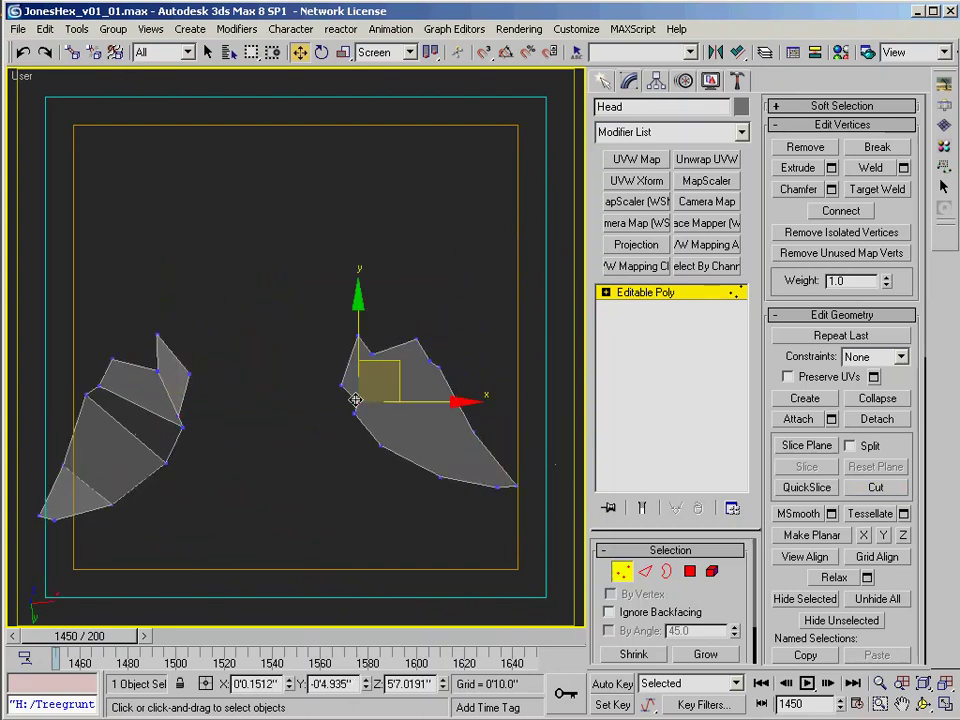
ctrl+click(430, 361)
drag(439, 366, 443, 490)
scroll(451, 470, down, 6)
Step: Unhide all polygons of the head, leave polygon level and return to the shaded front view
click(623, 573)
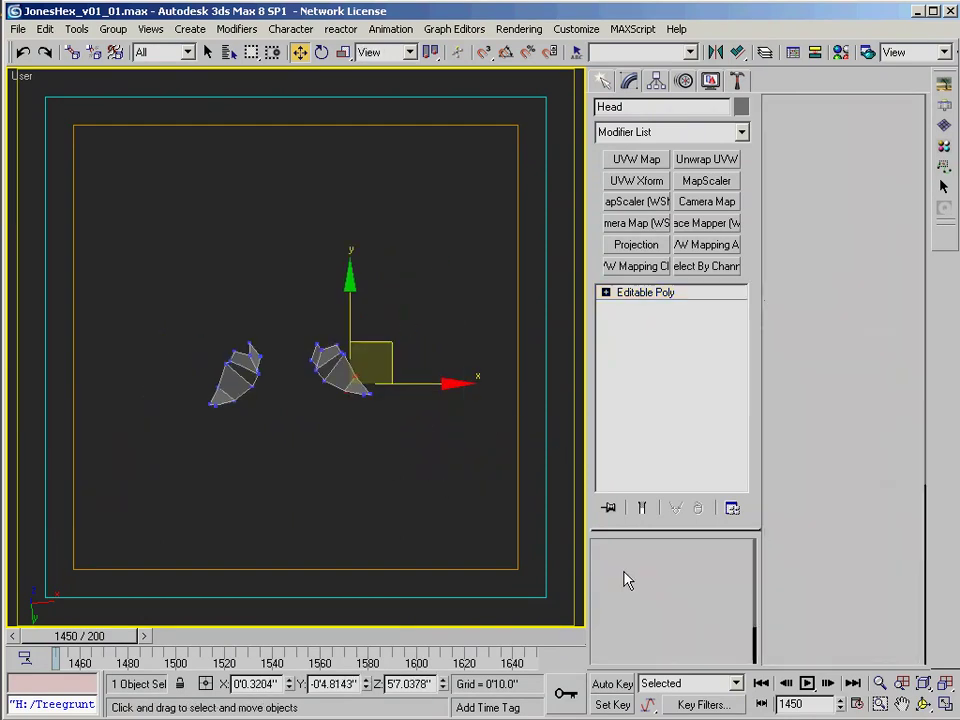
click(690, 572)
click(889, 614)
scroll(420, 430, down, 6)
alt+middle_drag(420, 380, 450, 480)
click(696, 577)
key(f)
key(F3)
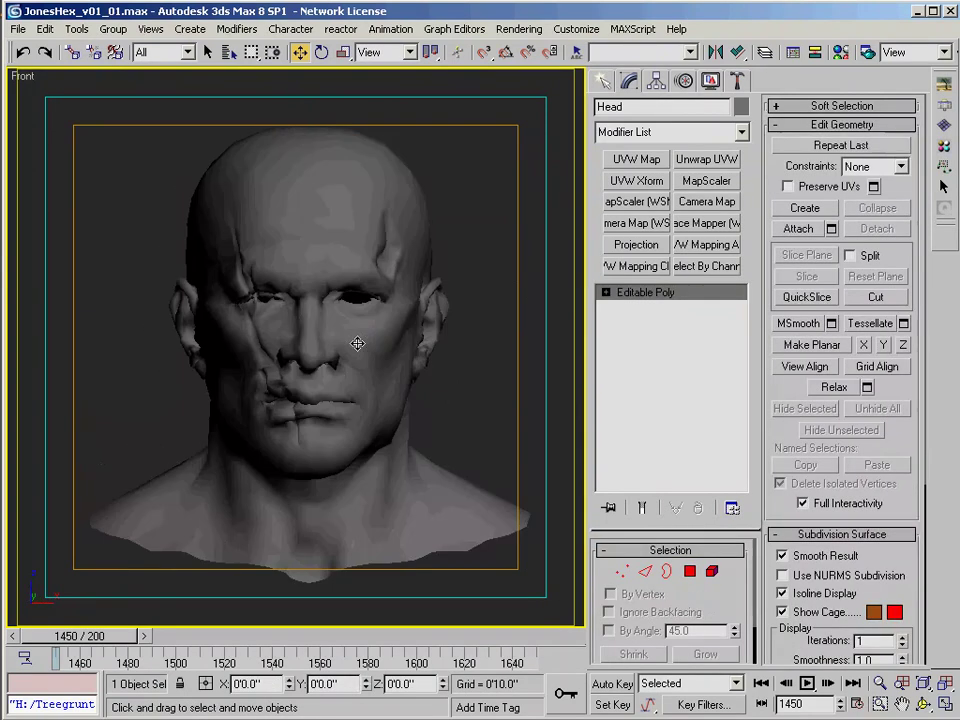
Step: Add a UVW Map modifier to the head and set its mapping to cylindrical
alt+middle_drag(357, 343, 345, 290)
click(652, 161)
click(670, 603)
alt+drag(285, 362, 373, 375)
alt+middle_drag(373, 375, 392, 372)
scroll(392, 372, down, 4)
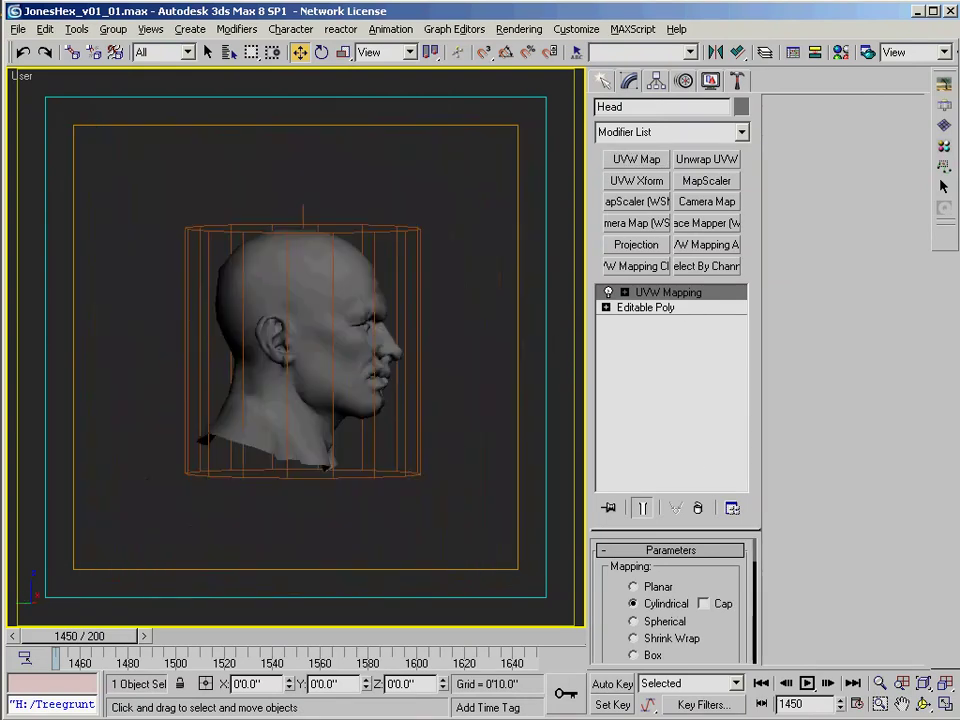
Step: Check the cylindrical gizmo around the head with edged faces shown, and collapse the UVW mapping into the editable poly
alt+middle_drag(445, 284, 447, 321)
key(1)
alt+middle_drag(160, 355, 276, 299)
scroll(280, 350, up, 2)
key(F4)
alt+middle_drag(276, 299, 287, 297)
alt+middle_drag(312, 258, 686, 315)
scroll(604, 579, down, 5)
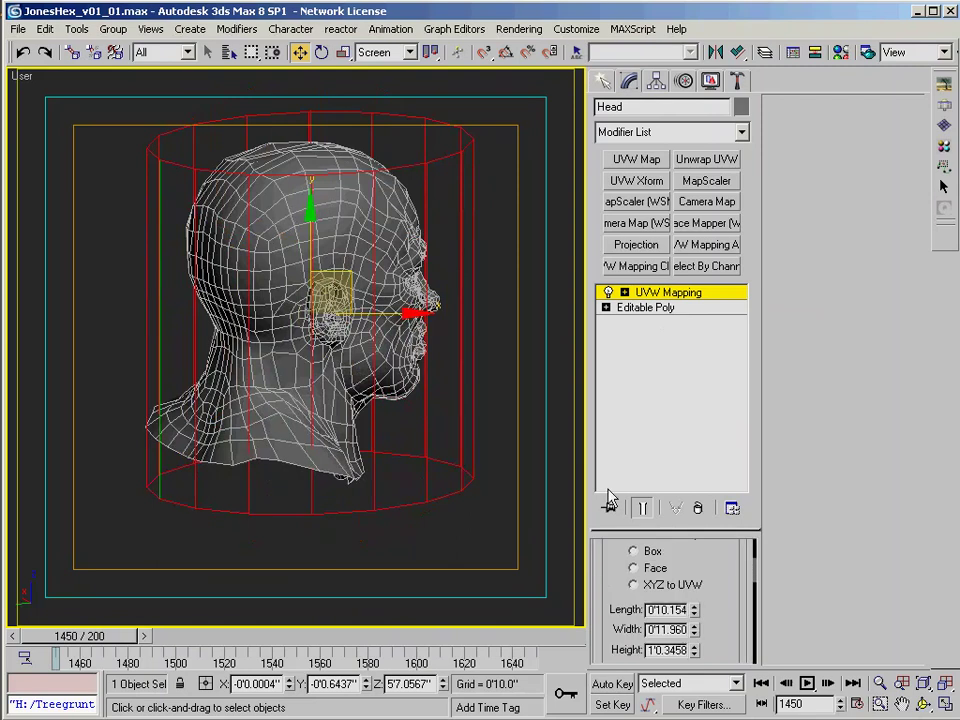
right_click(651, 290)
click(707, 450)
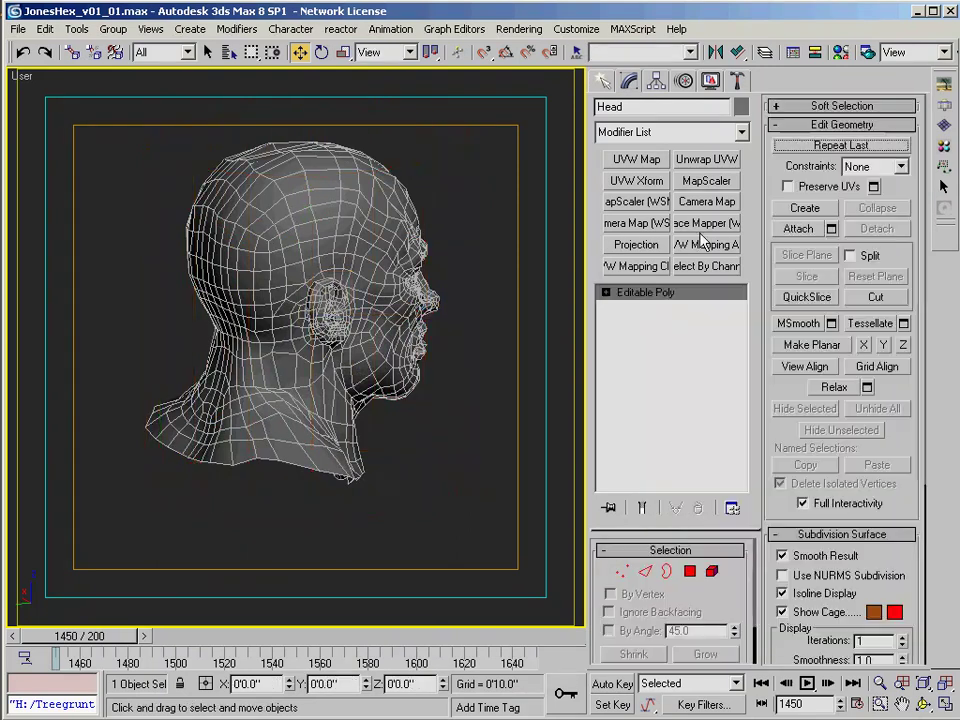
Step: Add an Unwrap UVW modifier to the head on map channel 1 and open its UV editor
click(706, 159)
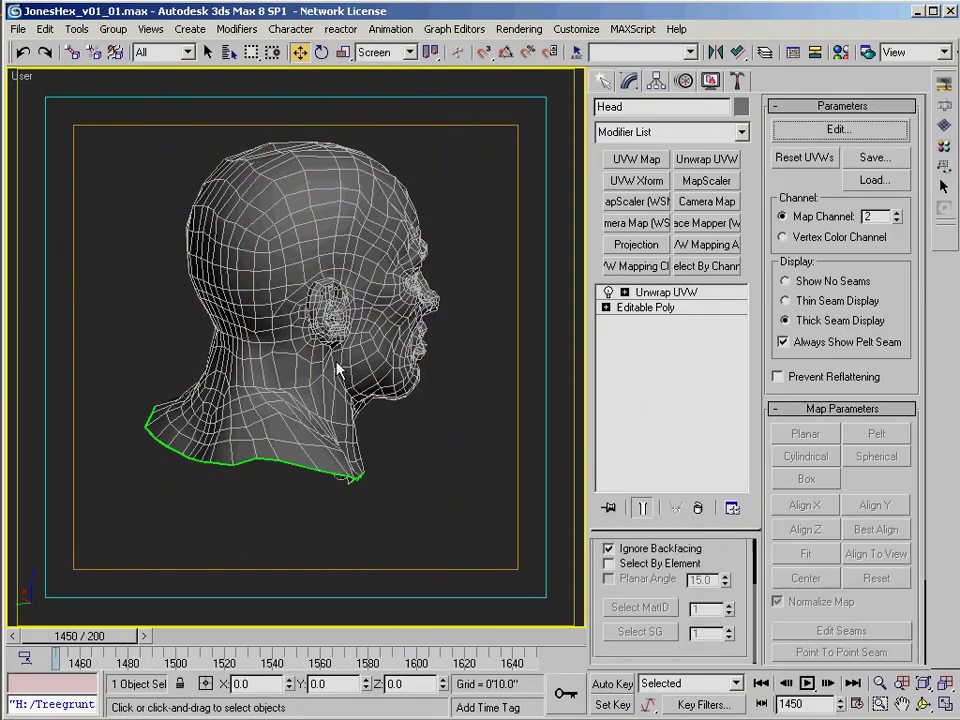
key(1)
drag(269, 135, 513, 167)
click(897, 220)
click(443, 405)
scroll(457, 462, down, 4)
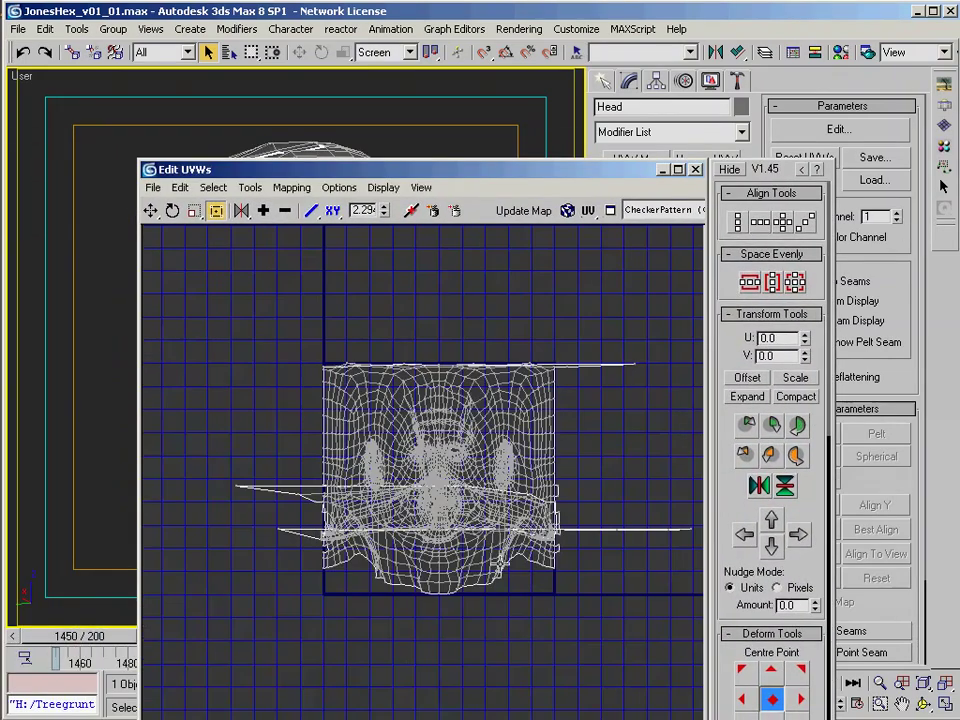
Step: Examine the cylindrical UV layout, close the editor and undo the unwrap modifier
drag(526, 165, 472, 165)
scroll(397, 422, up, 4)
middle_drag(514, 655, 483, 655)
click(643, 169)
key(ctrl+z)
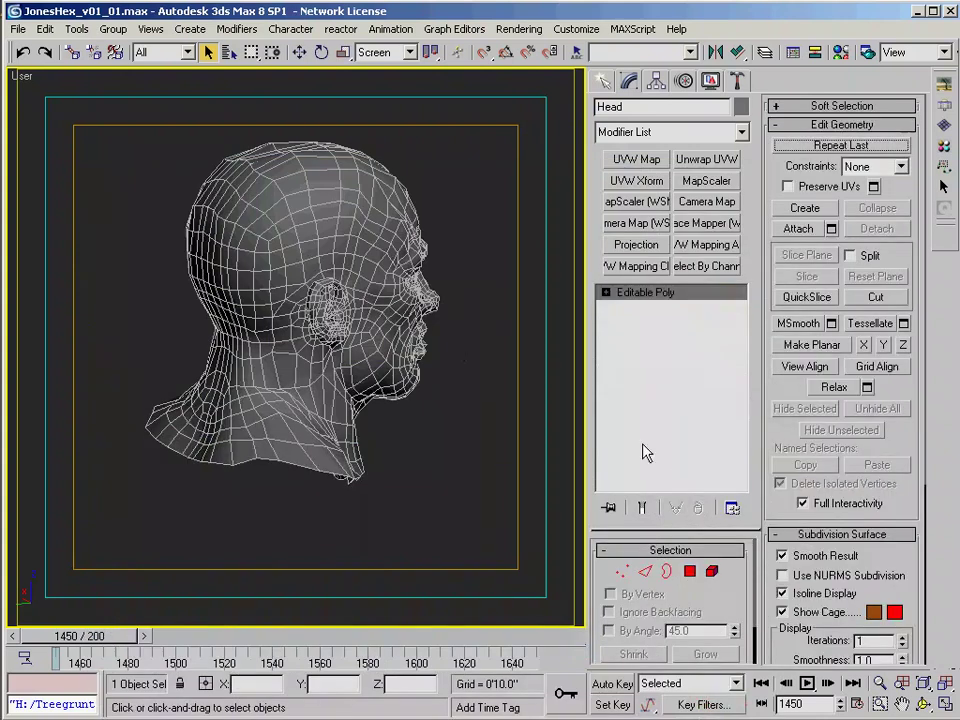
Step: Select the polygons around an edge loop inside the mouth cavity and grow the selection
click(690, 572)
scroll(345, 330, up, 12)
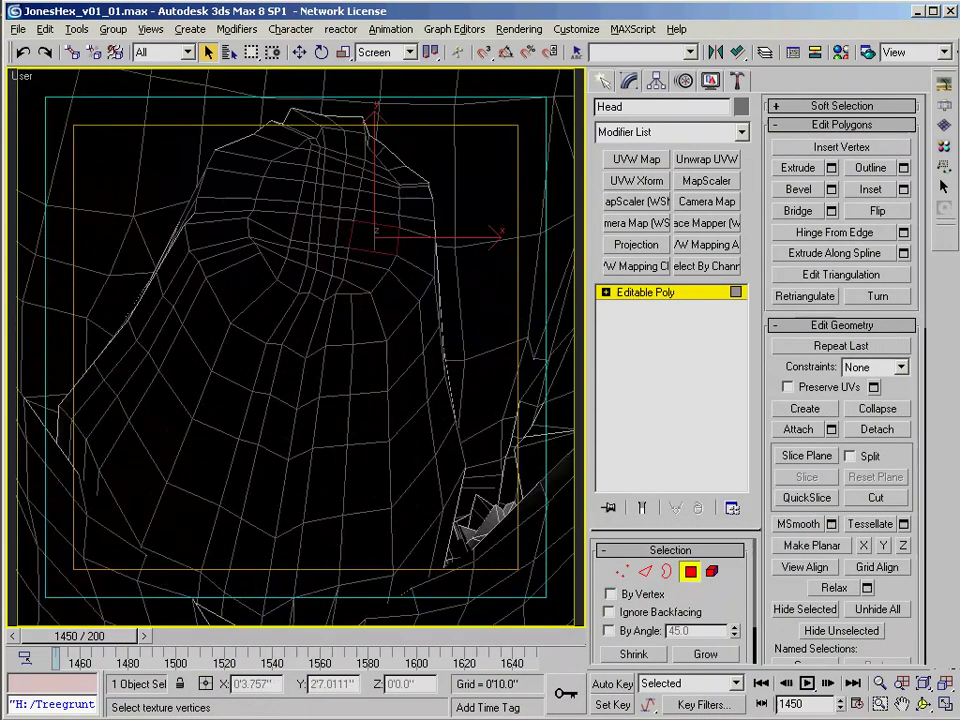
key(2)
click(372, 354)
key(alt+l)
right_click(367, 350)
click(337, 223)
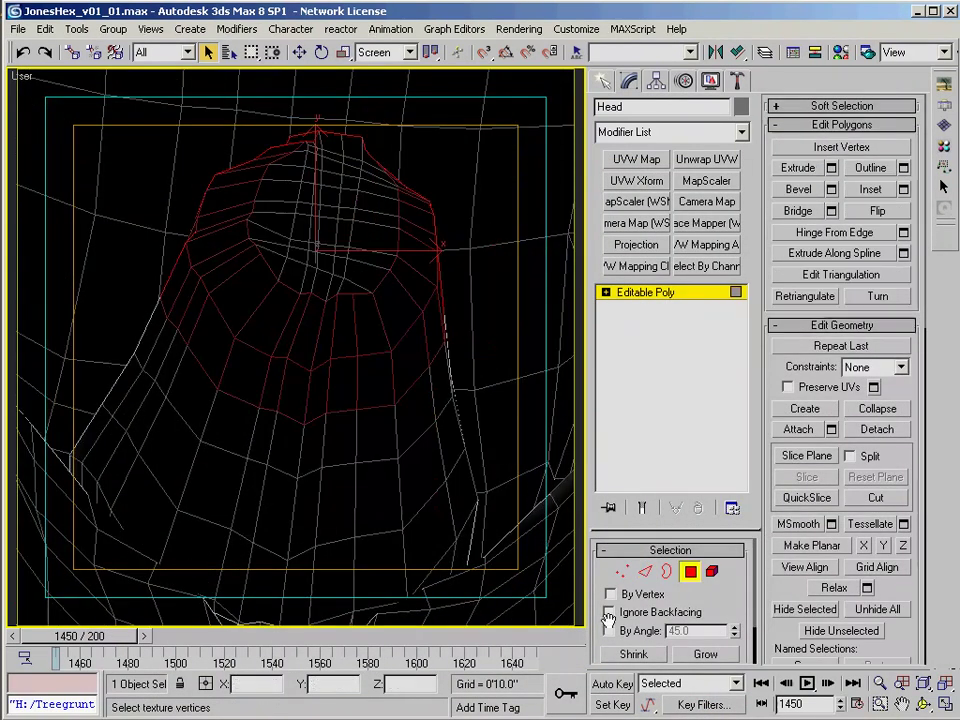
click(706, 662)
Step: Exclude the polygons around the lips from the mouth interior selection and grow it once more towards the lips
scroll(300, 330, down, 5)
key(r)
key(z)
scroll(367, 380, up, 4)
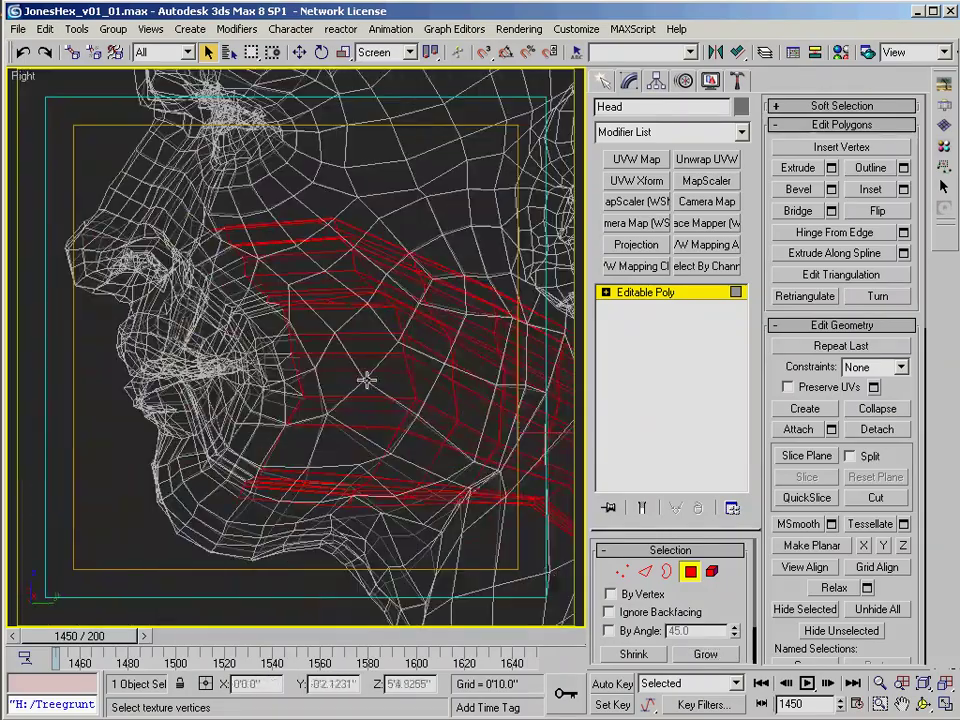
alt+middle_drag(205, 480, 540, 380)
scroll(384, 328, up, 5)
scroll(401, 397, down, 3)
key(r)
scroll(321, 380, up, 3)
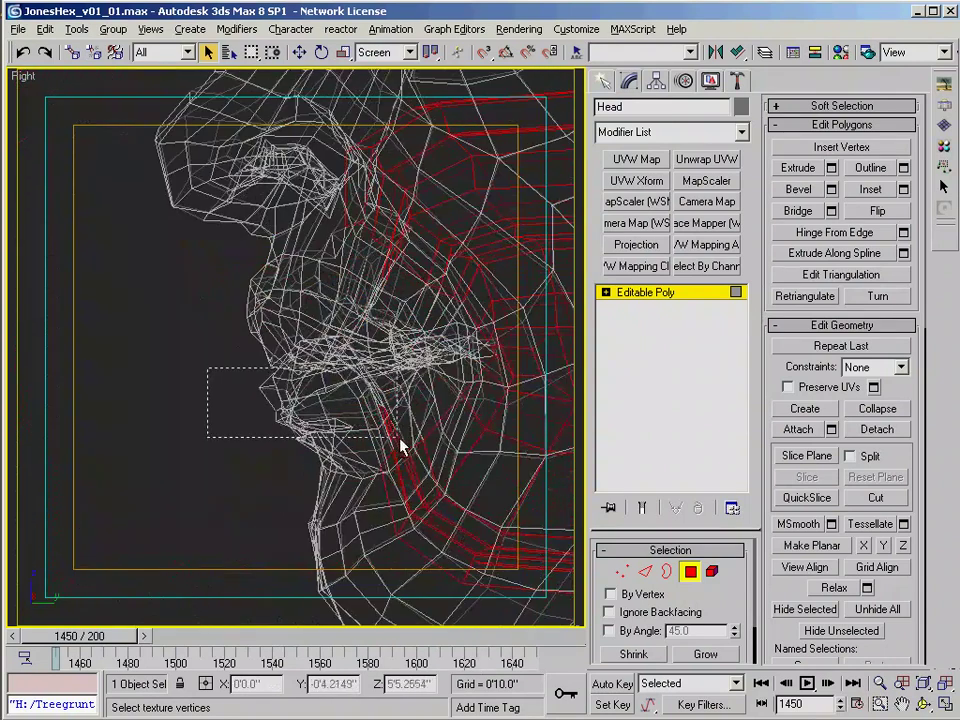
alt+drag(399, 438, 405, 438)
middle_drag(440, 426, 398, 420)
key(F3)
key(F3)
click(707, 657)
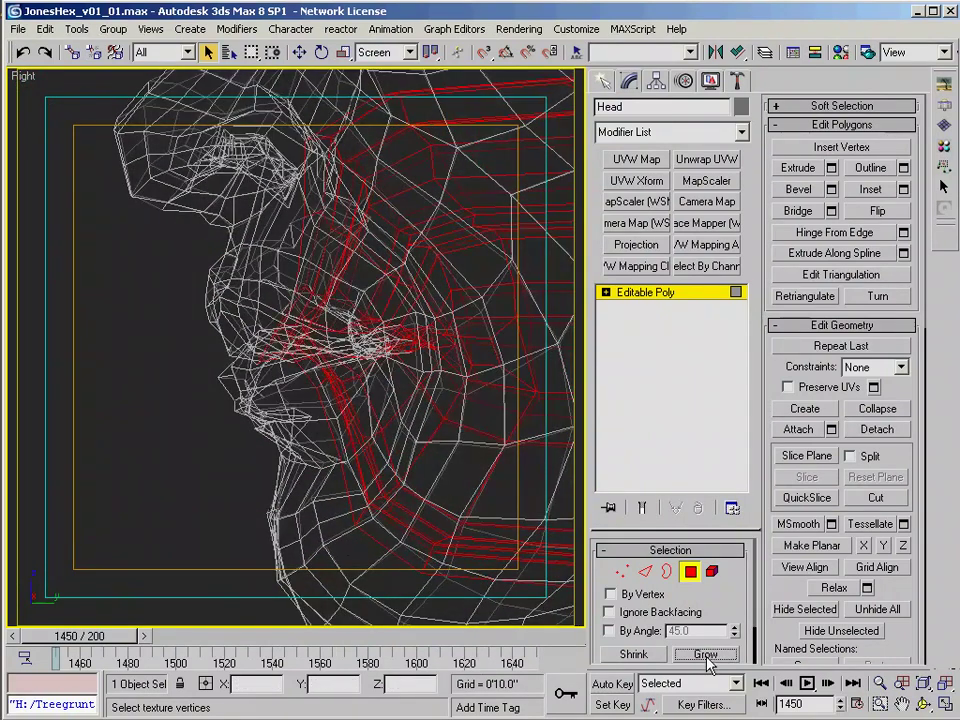
Step: Check the selected mouth interior polygons and detach them from the head as a separate object
key(F3)
mouse_move(405, 414)
alt+middle_down()
mouse_move(326, 377)
mouse_move(519, 420)
mouse_move(399, 366)
mouse_move(277, 373)
mouse_move(396, 358)
mouse_move(414, 448)
mouse_move(373, 416)
alt+middle_up()
scroll(326, 377, down, 3)
scroll(399, 366, up, 4)
scroll(396, 358, down, 2)
scroll(373, 371, down, 3)
alt+middle_drag(372, 372, 413, 417)
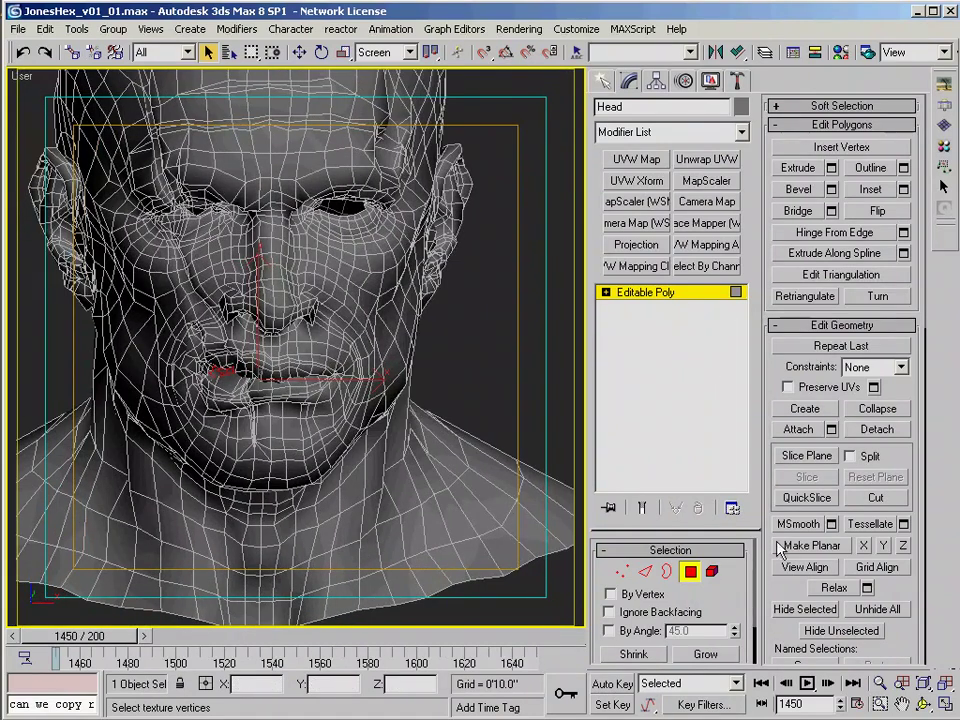
click(876, 429)
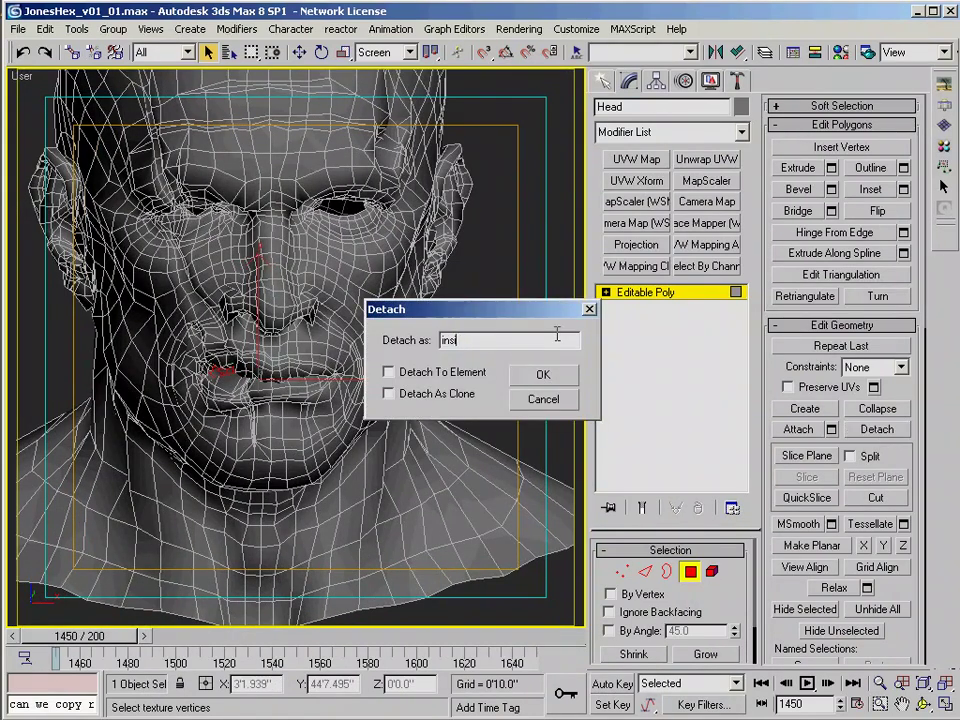
click(517, 372)
Step: Examine the head's mouth area in wireframe and shaded display for leftover interior geometry
alt+middle_drag(517, 372, 553, 500)
click(690, 572)
key(F3)
mouse_move(470, 400)
alt+middle_down()
mouse_move(418, 336)
mouse_move(355, 449)
mouse_move(385, 339)
mouse_move(400, 400)
mouse_move(320, 367)
mouse_move(274, 321)
mouse_move(313, 343)
mouse_move(396, 330)
alt+middle_up()
scroll(400, 400, up, 4)
click(690, 571)
scroll(373, 371, up, 3)
key(F3)
key(2)
key(1)
key(F3)
scroll(375, 373, down, 5)
key(1)
Step: Unwrap the whole head with a cylindrical projection and rotate the mapping gizmo to put the seam at the back
click(707, 159)
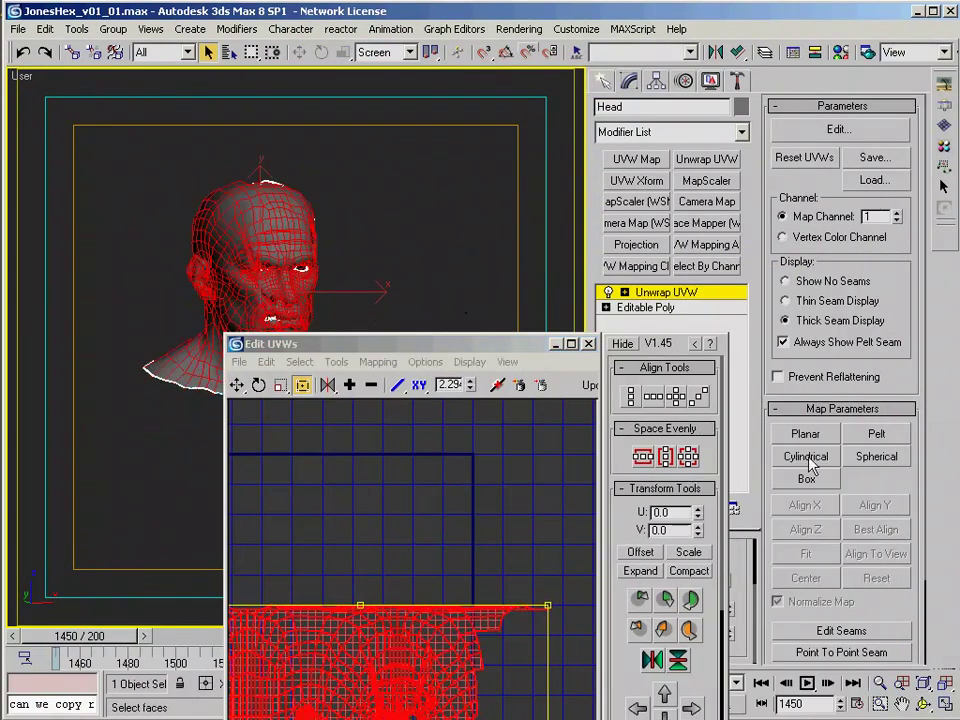
click(806, 456)
click(322, 53)
alt+middle_drag(200, 300, 246, 291)
drag(215, 325, 285, 323)
scroll(705, 712, down, 3)
drag(480, 344, 521, 187)
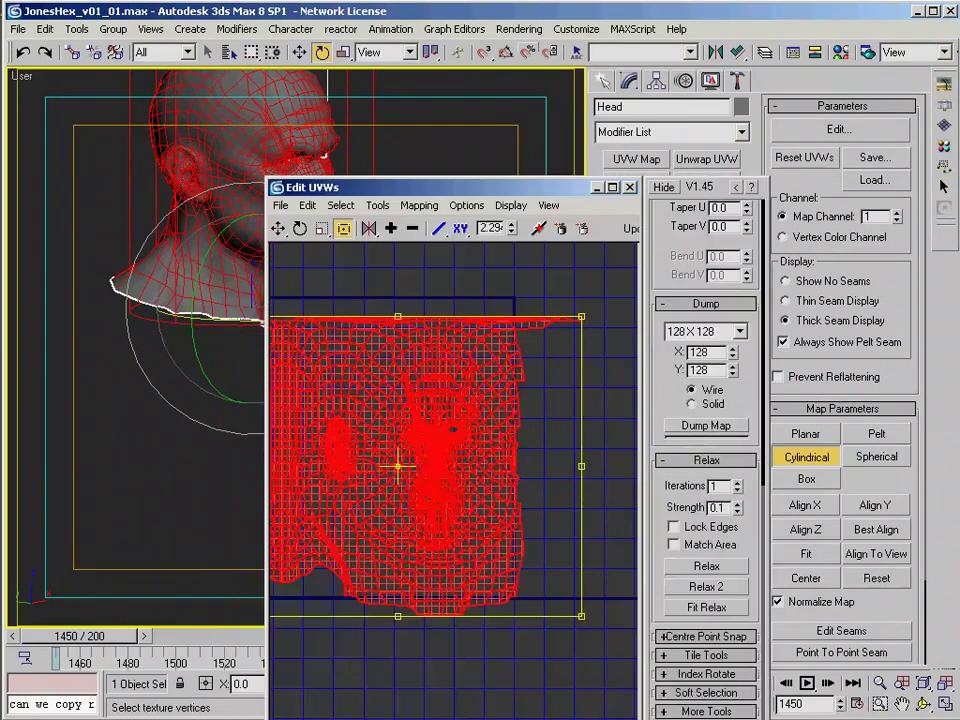
scroll(688, 545, down, 5)
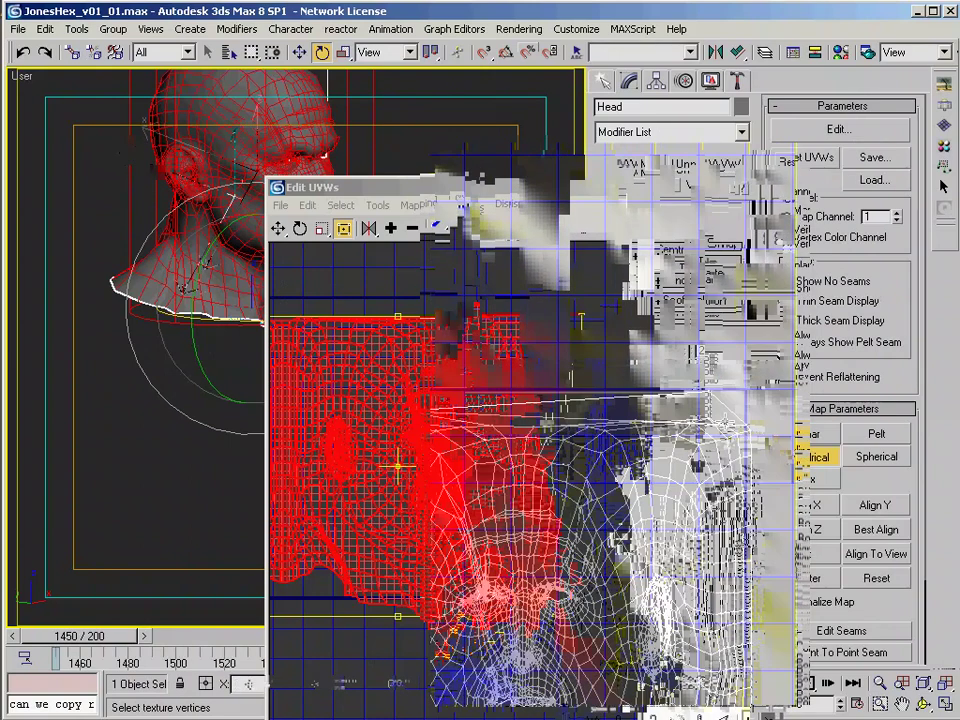
Step: Reposition a stray crown vertex in the UV layout and target weld the split seam vertices along its upper edge
scroll(690, 400, up, 2)
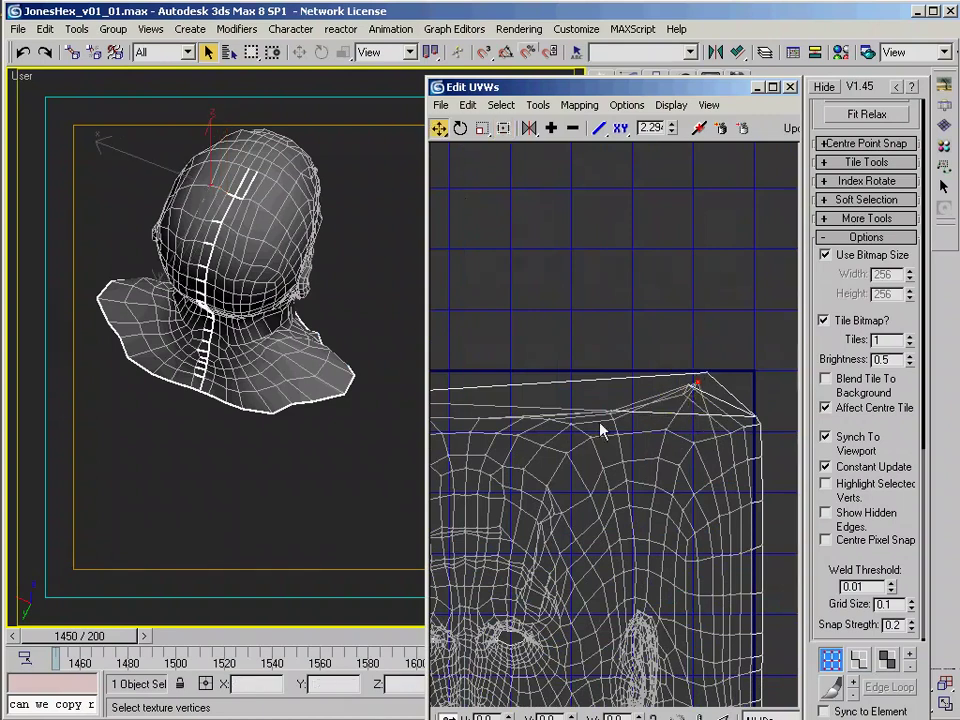
drag(585, 408, 558, 385)
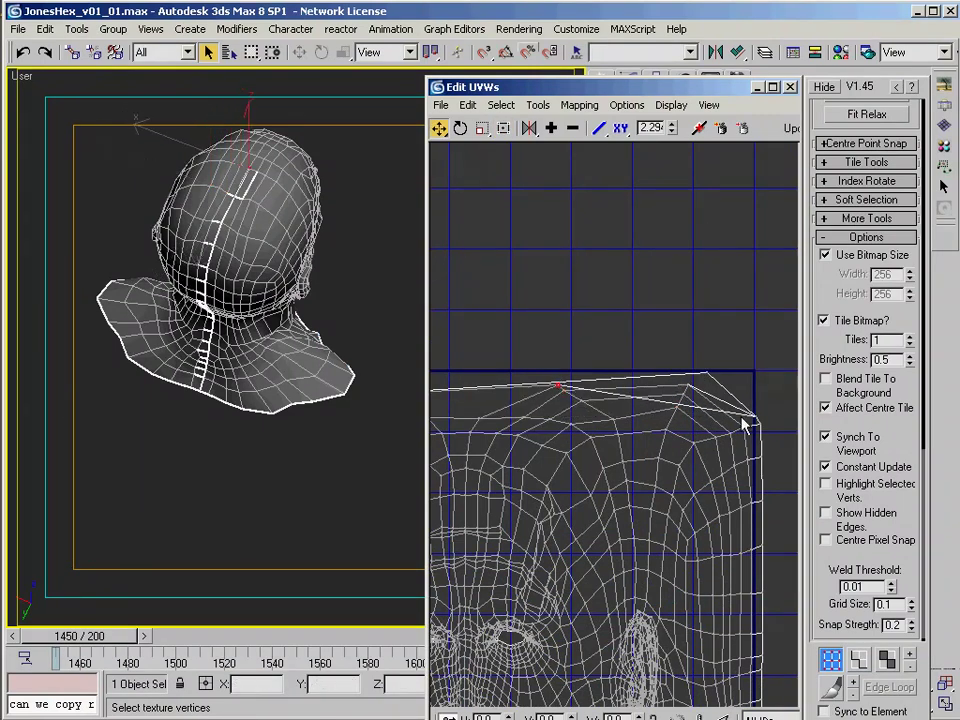
right_click(711, 381)
click(735, 467)
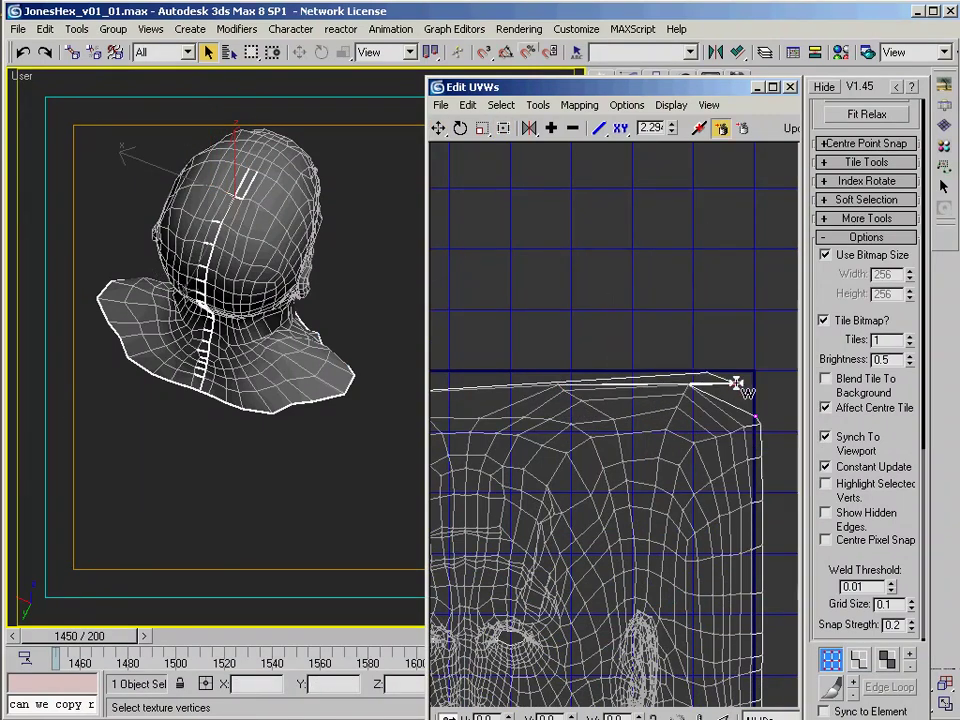
scroll(580, 347, down, 2)
middle_drag(582, 349, 744, 350)
drag(533, 384, 610, 371)
Step: Spread out the remaining UV vertices along the layout's upper edge to untangle the crown of the head
middle_drag(690, 376, 639, 397)
drag(673, 397, 647, 390)
middle_drag(670, 380, 590, 383)
click(621, 364)
drag(716, 378, 672, 367)
middle_drag(540, 382, 685, 381)
drag(461, 394, 487, 375)
middle_drag(458, 403, 580, 395)
drag(578, 386, 576, 356)
middle_drag(730, 398, 608, 363)
scroll(585, 440, down, 3)
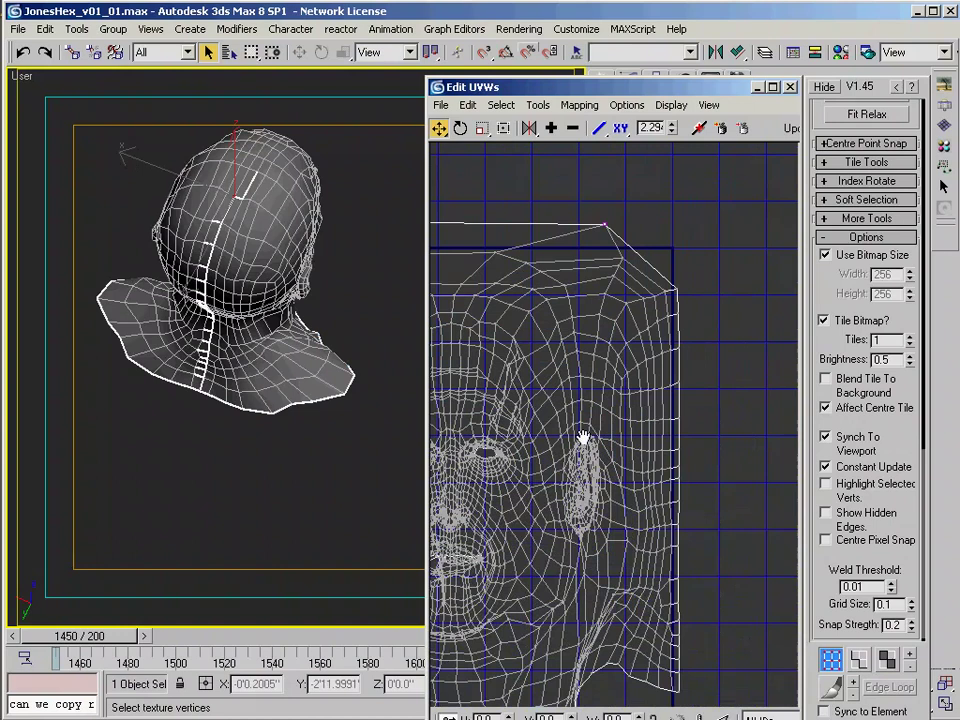
Step: Select all UV vertices, stretch the head layout horizontally and move it down
key(ctrl+a)
scroll(650, 400, down, 2)
drag(652, 499, 790, 507)
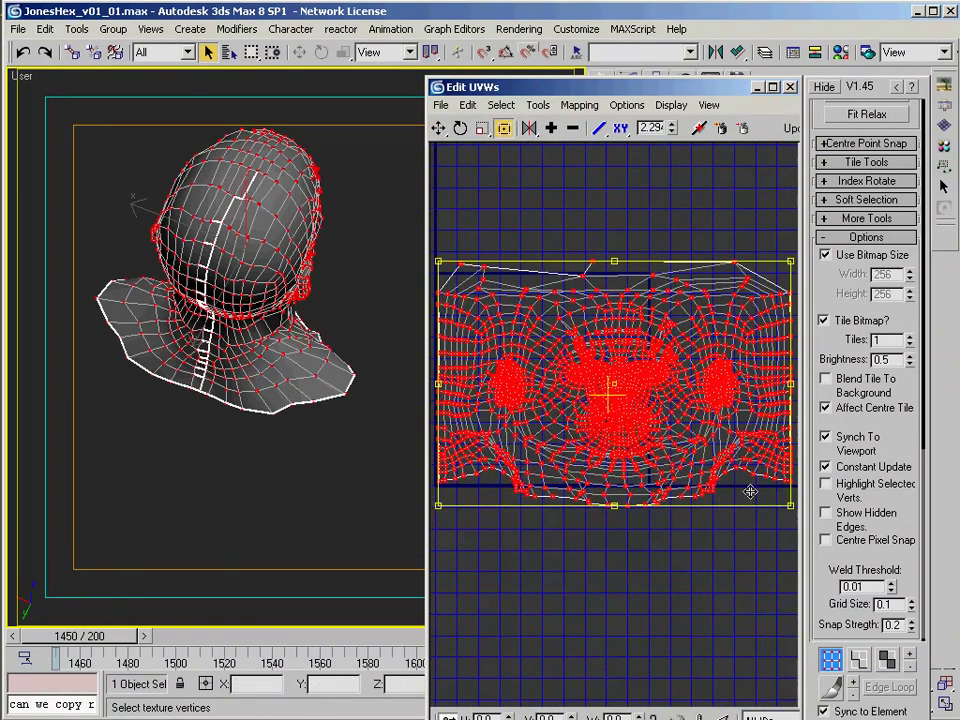
drag(700, 400, 708, 497)
Step: Reselect all UV vertices and relax the head layout with strength 0.1
click(719, 238)
key(ctrl+a)
drag(873, 228, 873, 359)
scroll(875, 368, up, 3)
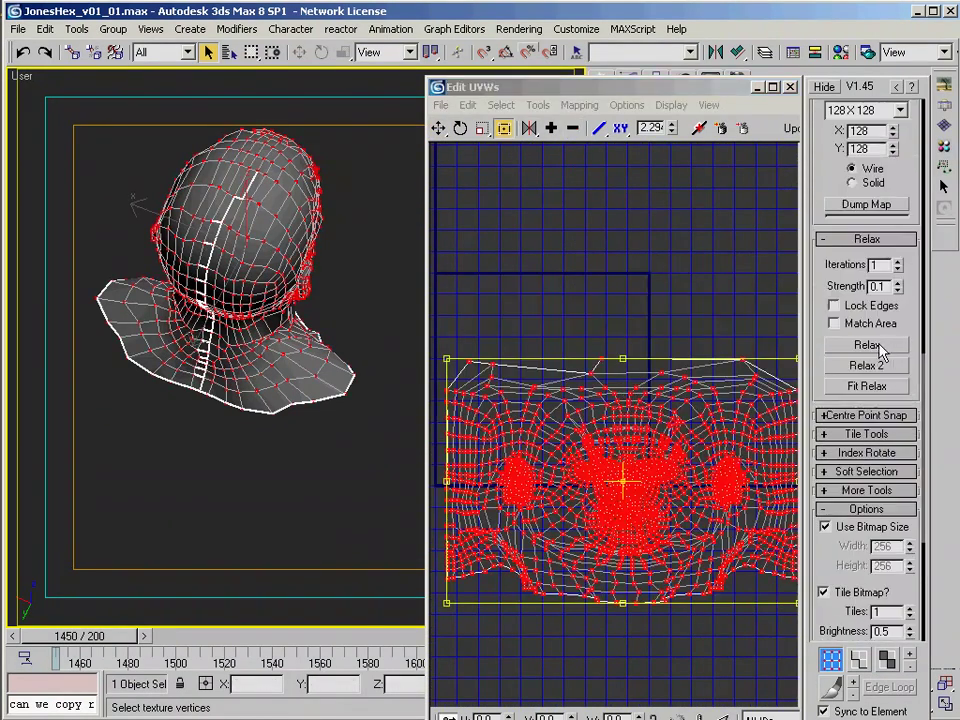
drag(515, 87, 515, 113)
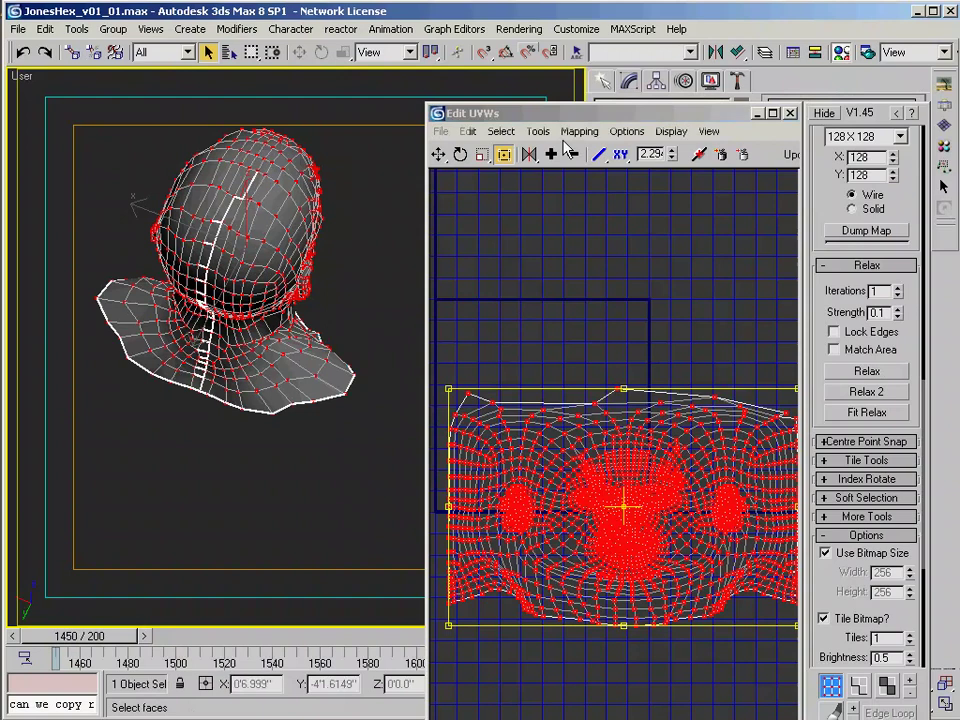
Step: Give the first material a Checker diffuse map with U and V tiling of 25
key(m)
click(617, 563)
double_click(245, 178)
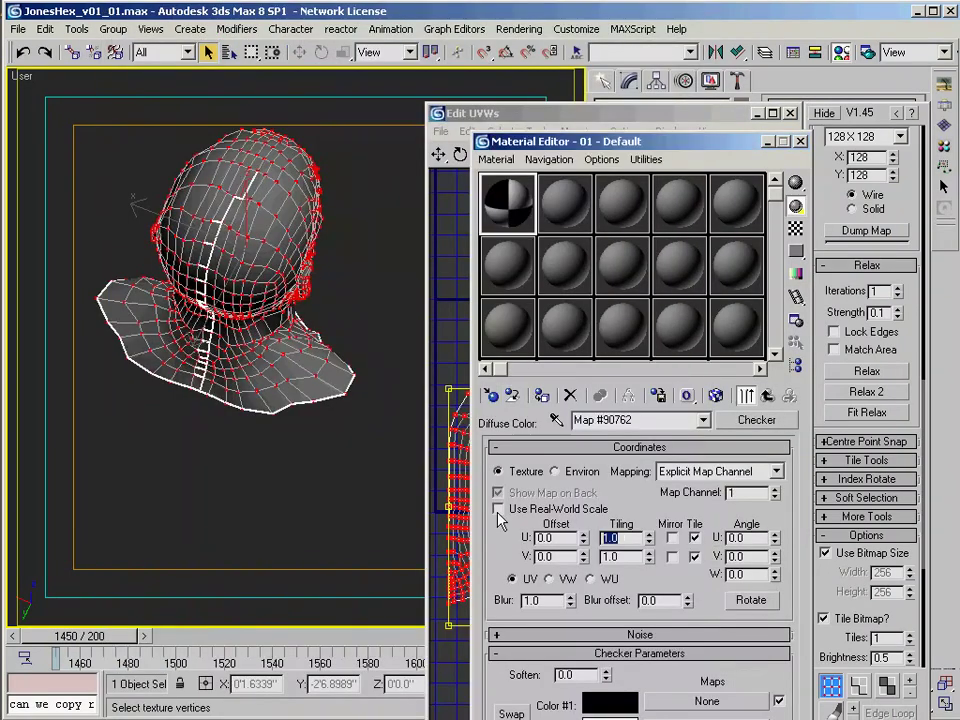
Step: Assign the checker material to the head and name its map CheckerTest
click(543, 397)
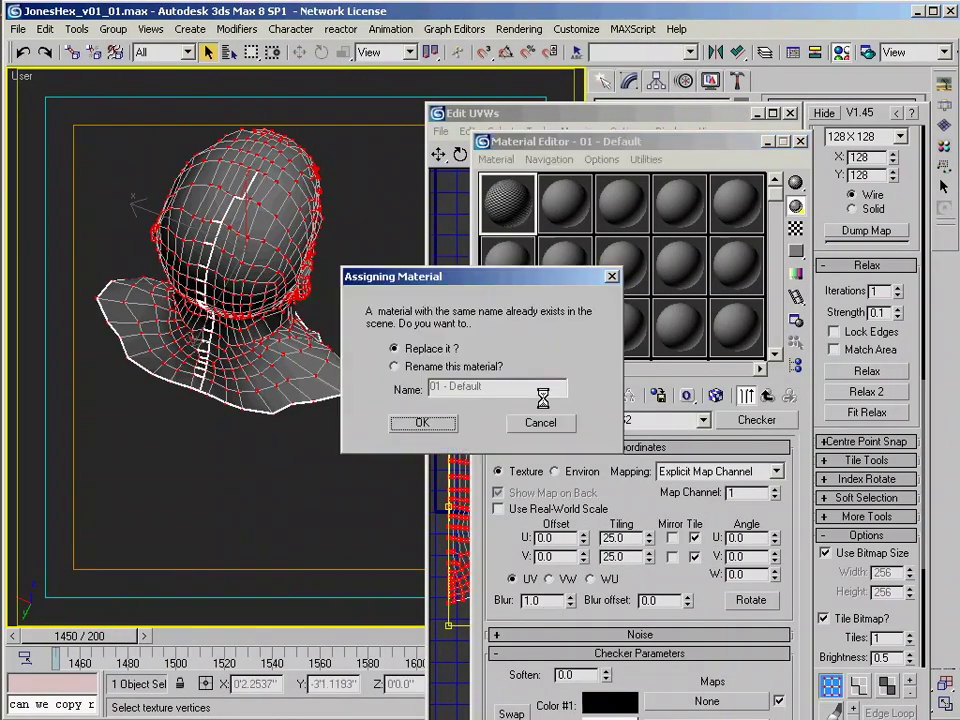
text(CheckerTest)
key(Return)
alt+middle_drag(330, 518, 175, 385)
middle_drag(175, 385, 187, 520)
scroll(187, 520, up, 3)
click(613, 418)
Step: Show the checker map on the head by switching shaded display to material color, and hide the edged faces
alt+middle_drag(298, 375, 325, 376)
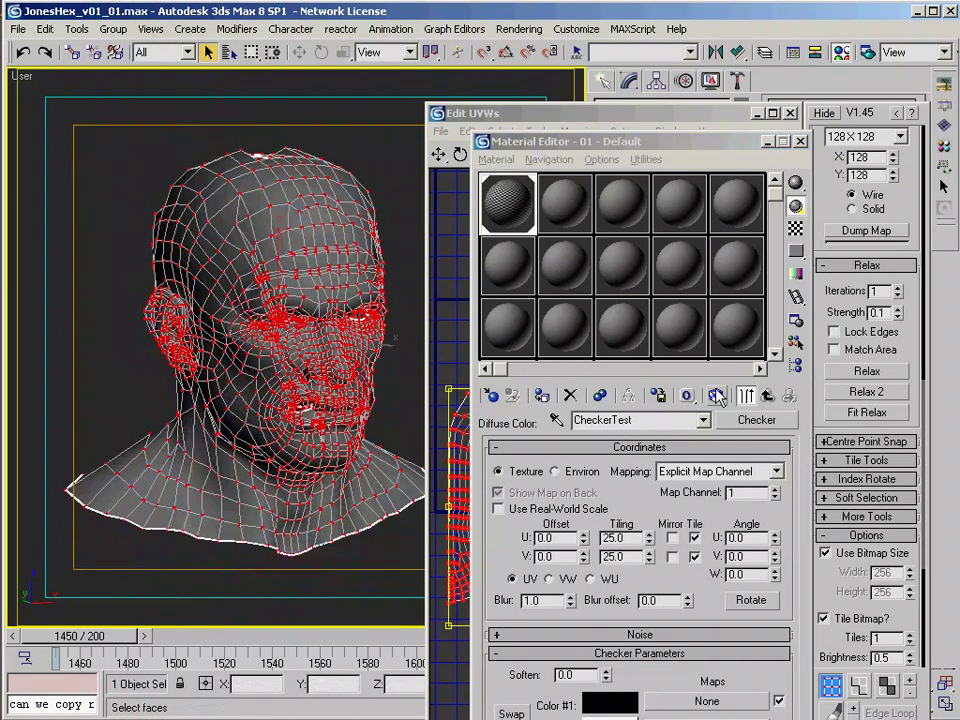
click(711, 81)
drag(712, 141, 405, 160)
drag(730, 157, 730, 352)
click(660, 212)
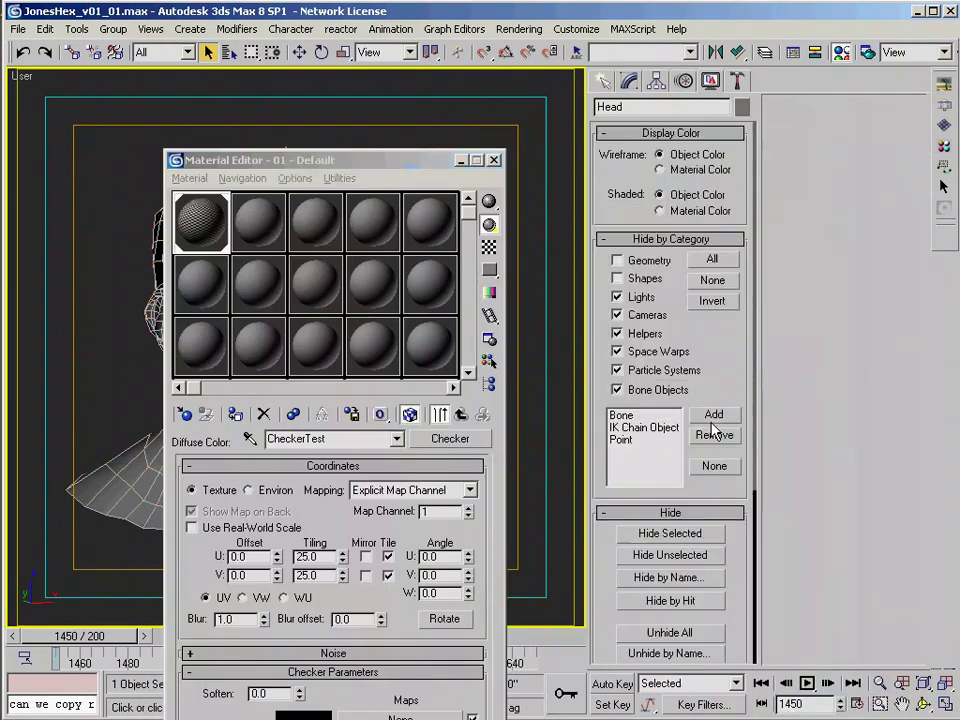
drag(446, 158, 789, 172)
alt+middle_drag(300, 300, 611, 386)
key(F4)
click(837, 174)
Step: Reopen the head's UV editor and open the Relax Tool beside the layout
click(628, 82)
click(838, 129)
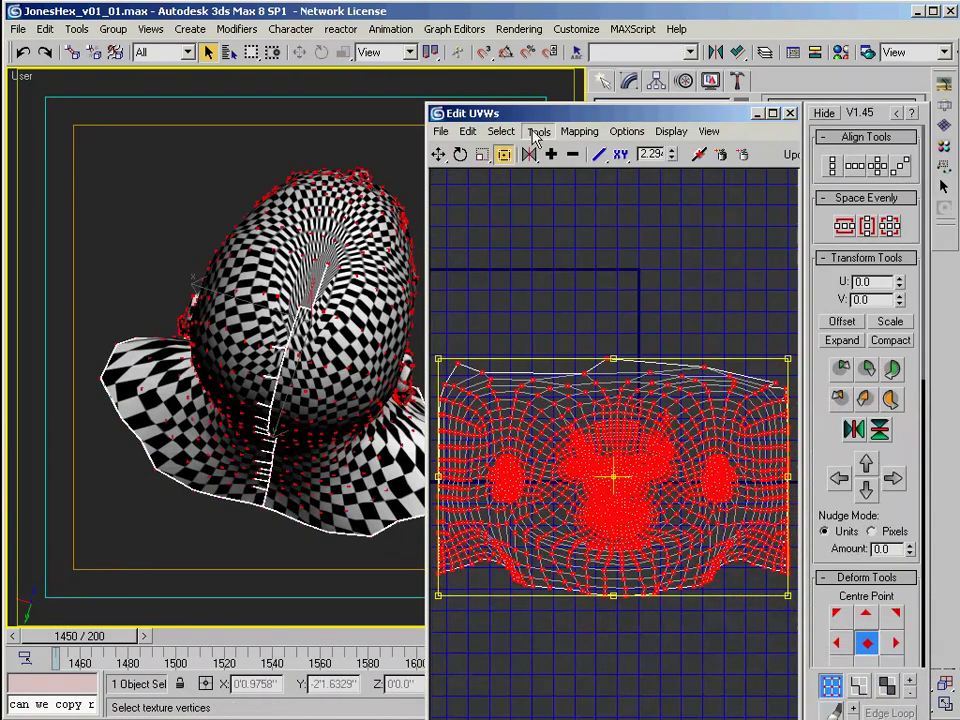
click(535, 131)
click(565, 385)
drag(470, 148, 149, 450)
Step: Relax the head layout by face angles with 1000 iterations and an amount of 1.0
click(252, 478)
click(240, 503)
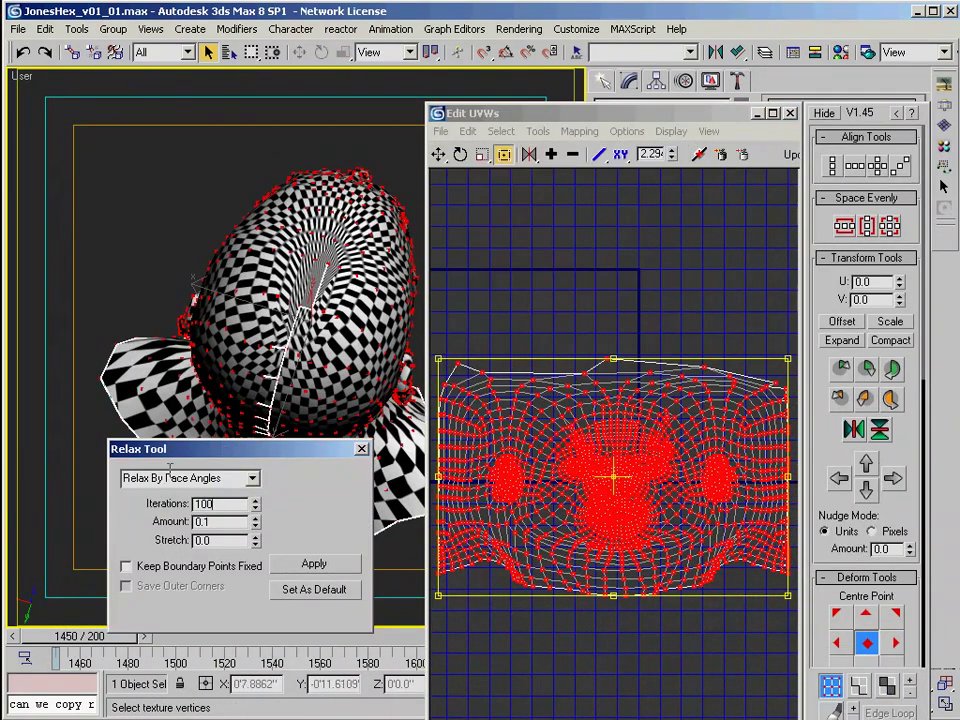
click(314, 565)
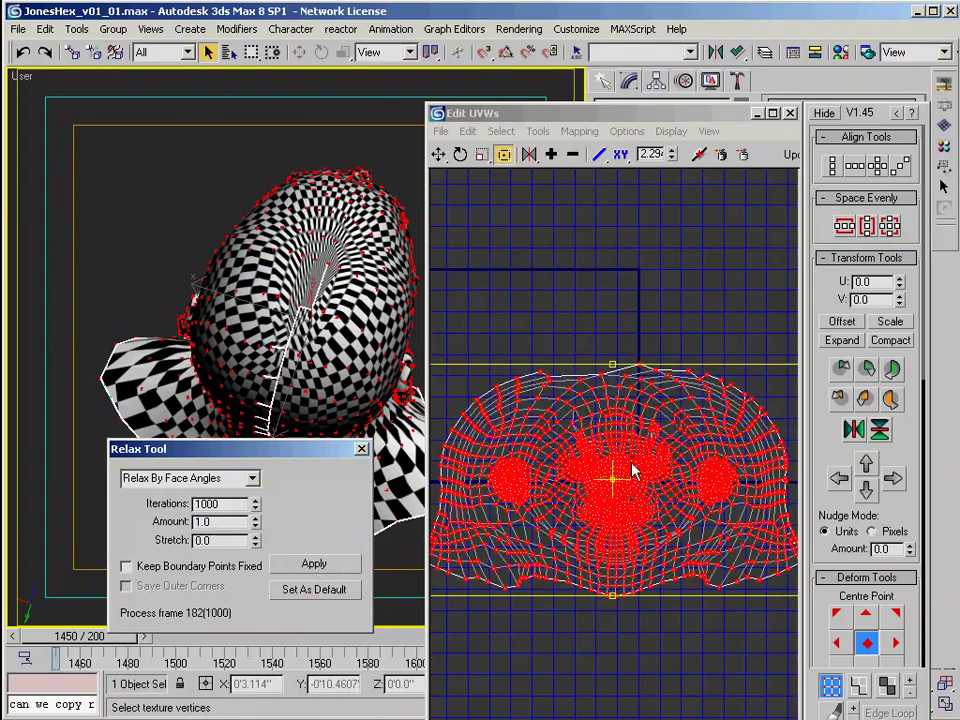
Step: Inspect the checker pattern on the face and the relaxed UV layout for distortion
alt+middle_drag(330, 310, 130, 255)
ctrl+scroll(240, 270, up, 4)
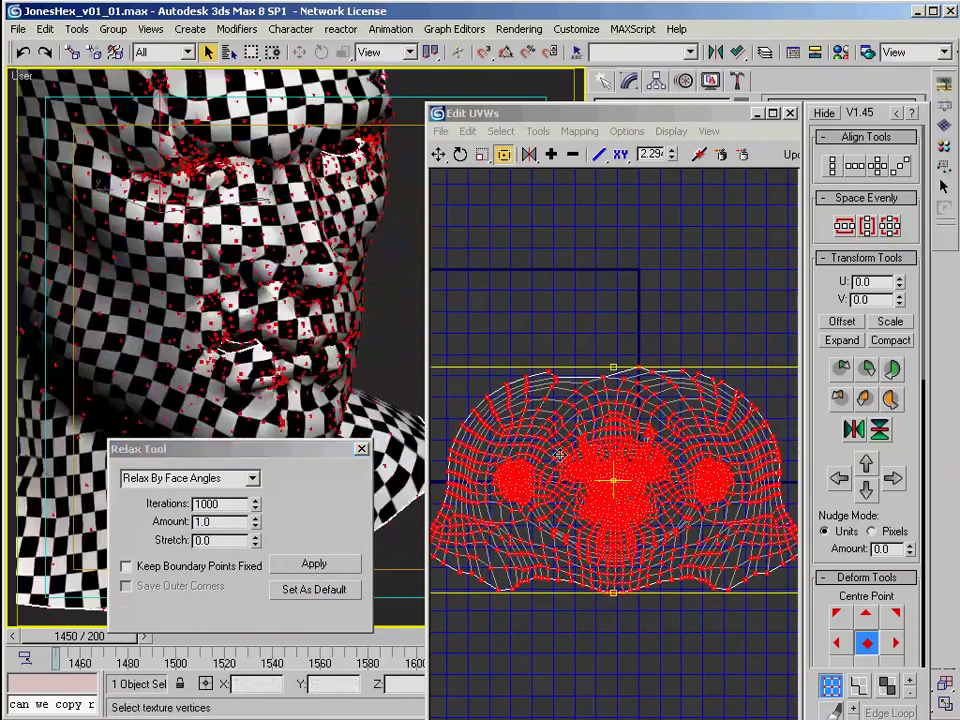
scroll(612, 470, up, 6)
middle_drag(757, 559, 594, 471)
scroll(594, 471, down, 6)
click(649, 519)
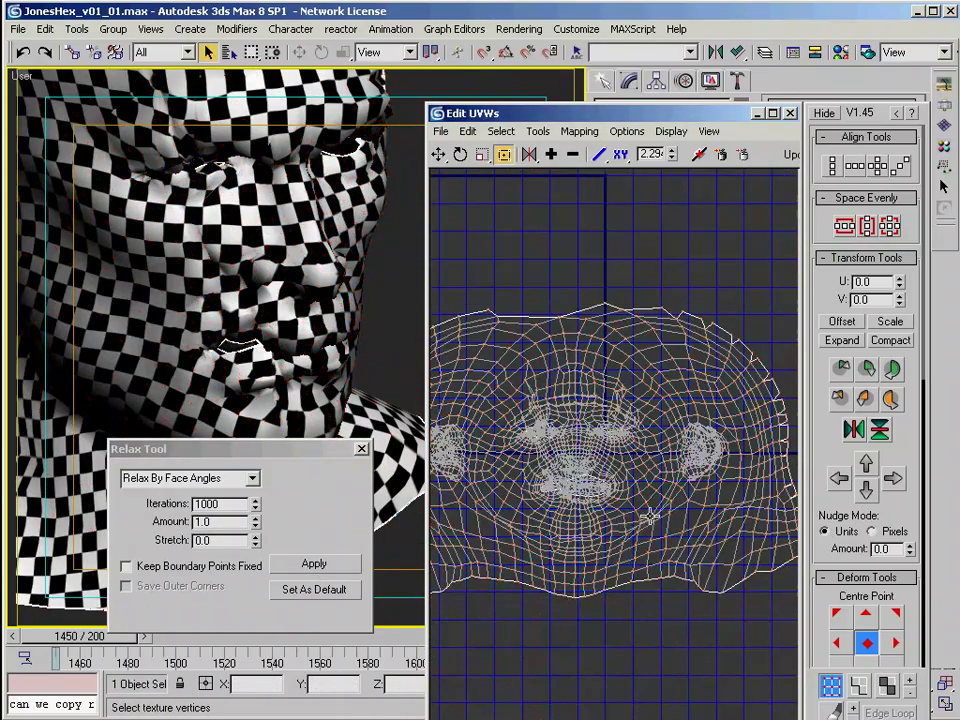
Step: Undo the face-angle relaxation and stretch the head's UV layout taller
key(ctrl+z)
key(ctrl+z)
middle_drag(649, 519, 671, 553)
scroll(660, 556, down, 2)
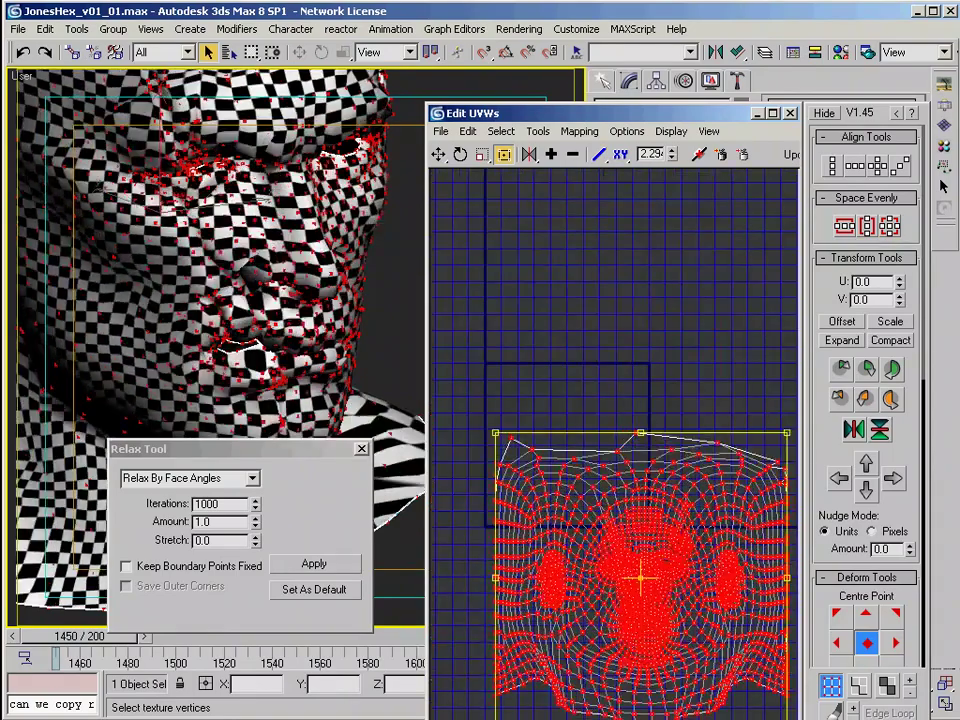
click(566, 574)
scroll(600, 545, up, 6)
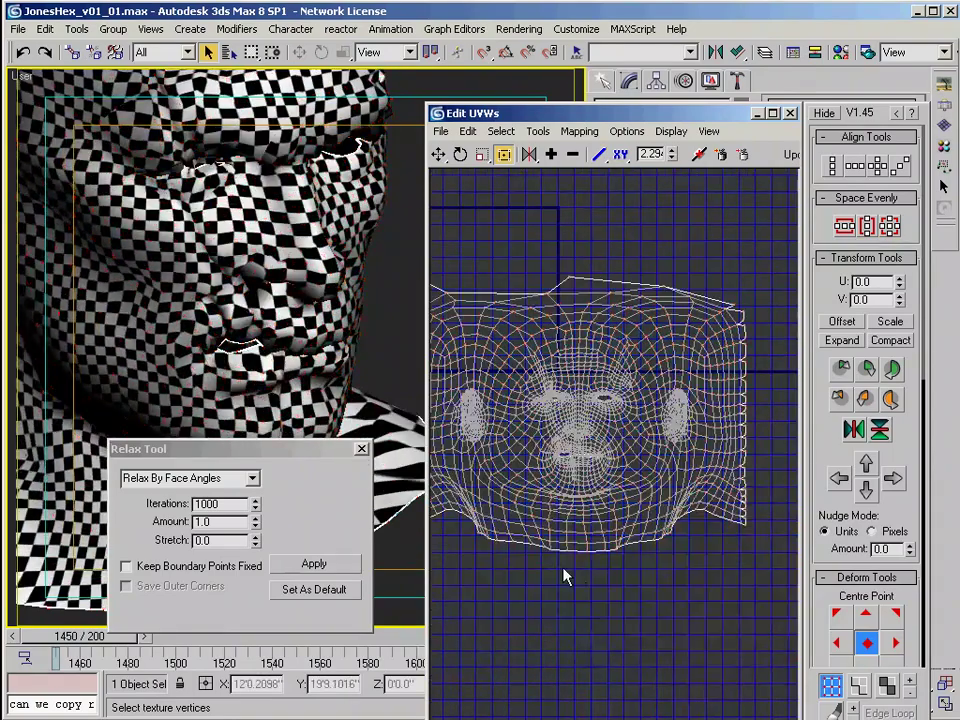
Step: Select the chin and neck vertices below the mouth in the UV layout and move the UV editor higher
key(ctrl+a)
drag(484, 670, 688, 462)
scroll(583, 468, up, 6)
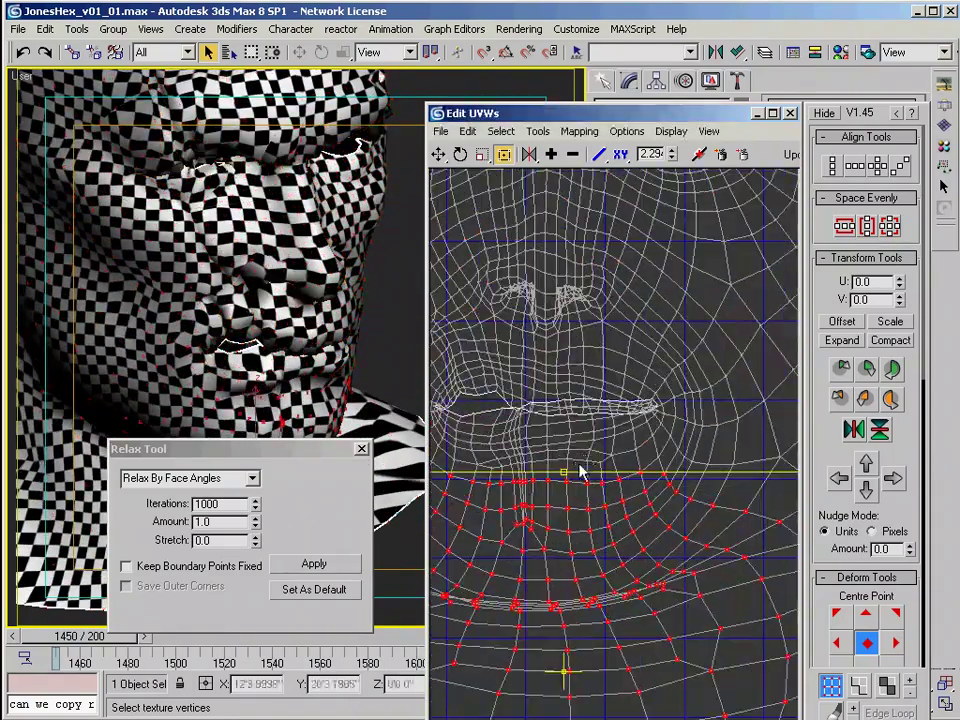
scroll(583, 471, down, 2)
middle_drag(583, 471, 662, 423)
drag(699, 112, 693, 74)
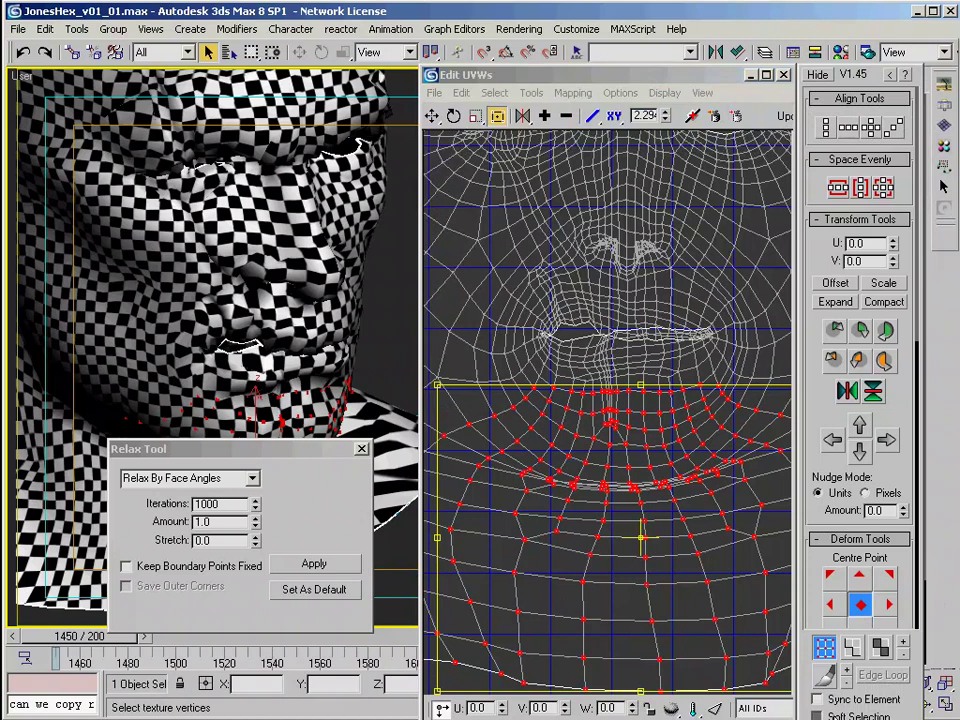
Step: Turn on soft selection for the chin vertices with a falloff of 0.76
click(825, 714)
drag(614, 117, 616, 157)
right_click(667, 117)
drag(663, 104, 663, 102)
drag(614, 117, 615, 138)
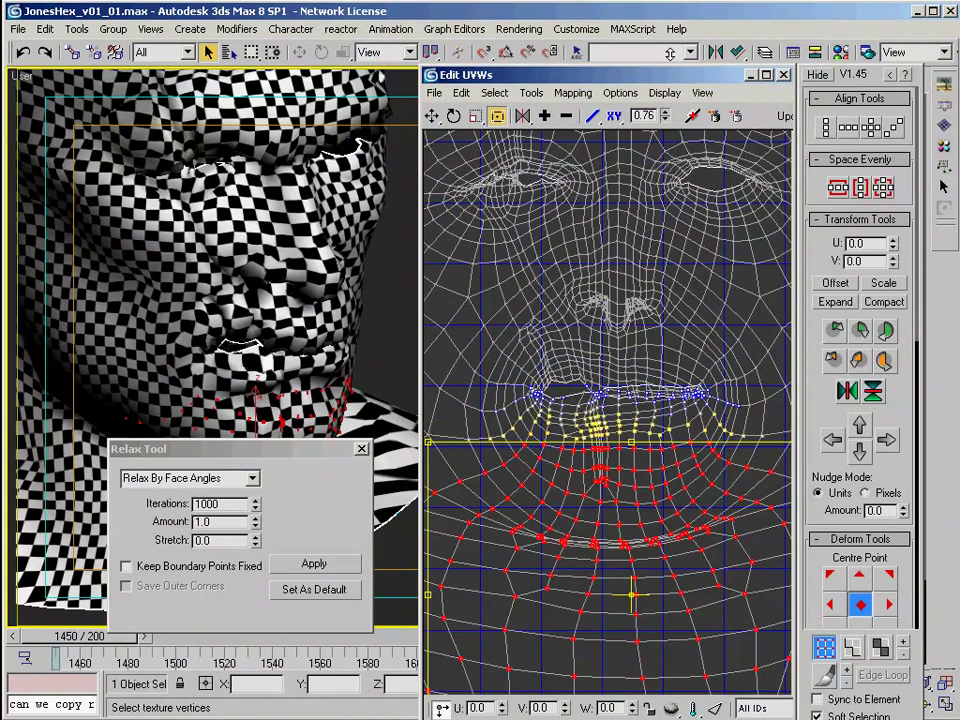
Step: Try to shift the soft-selected chin vertices downward, then undo the move
scroll(608, 420, down, 4)
drag(616, 432, 617, 452)
scroll(617, 452, up, 4)
key(ctrl+z)
Step: Grow the chin selection up to the lower lip and set the soft-selection falloff to 0.44
click(544, 117)
middle_drag(599, 505, 587, 440)
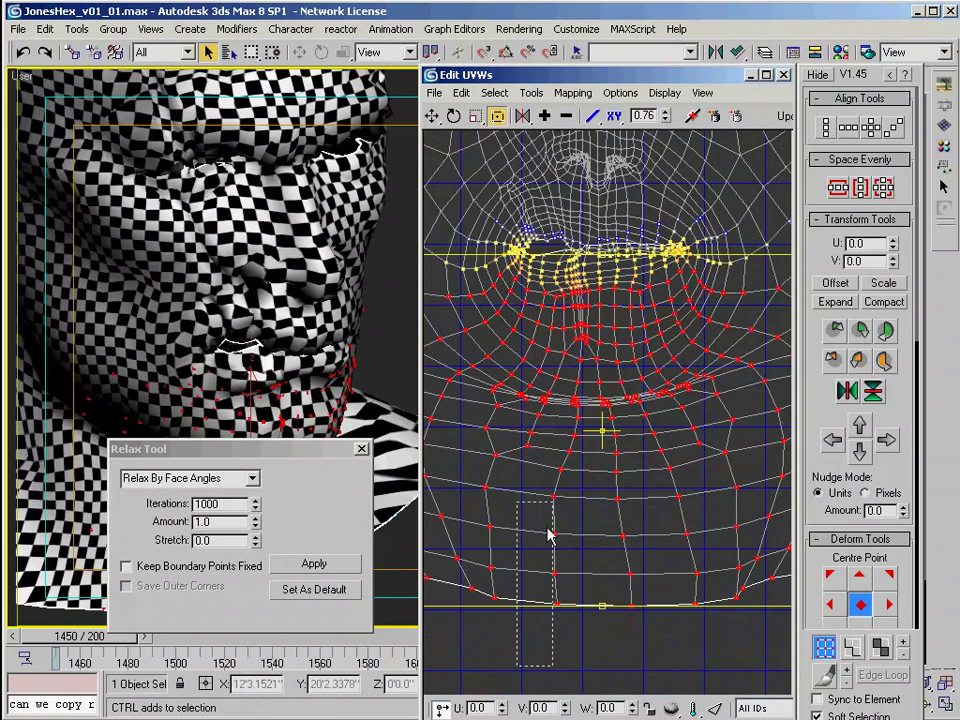
ctrl+drag(673, 265, 673, 262)
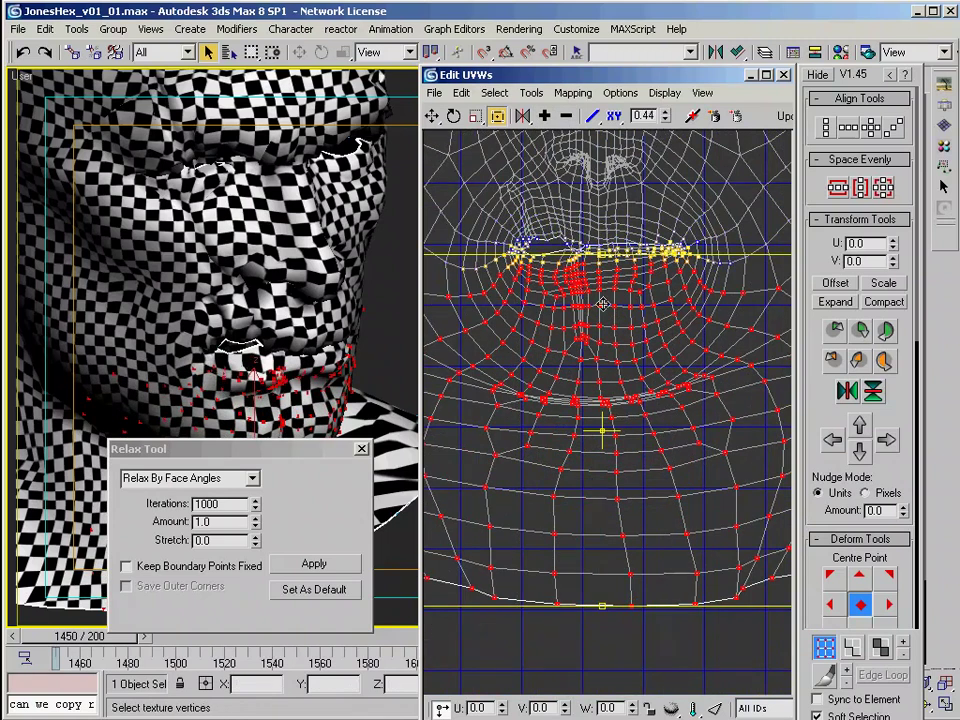
drag(662, 320, 662, 341)
click(546, 117)
middle_drag(663, 302, 671, 334)
scroll(573, 295, down, 5)
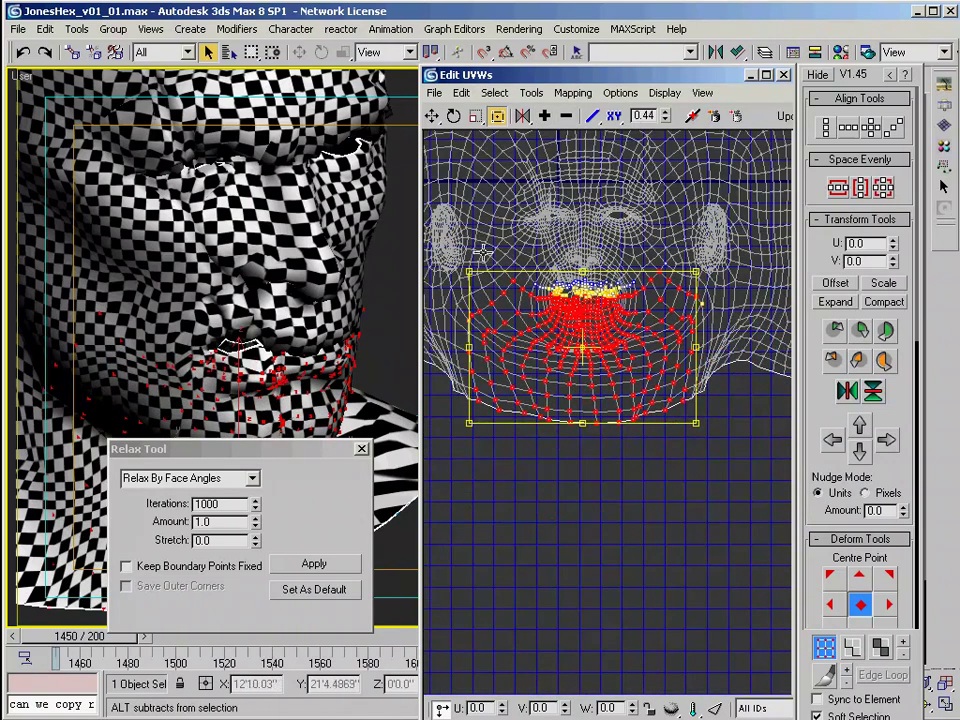
Step: Remove the vertices beside the chin from the selection and undo a trial downward move of the rest
alt+drag(519, 443, 521, 442)
alt+drag(731, 493, 639, 243)
scroll(630, 241, up, 5)
drag(588, 356, 588, 366)
key(ctrl+z)
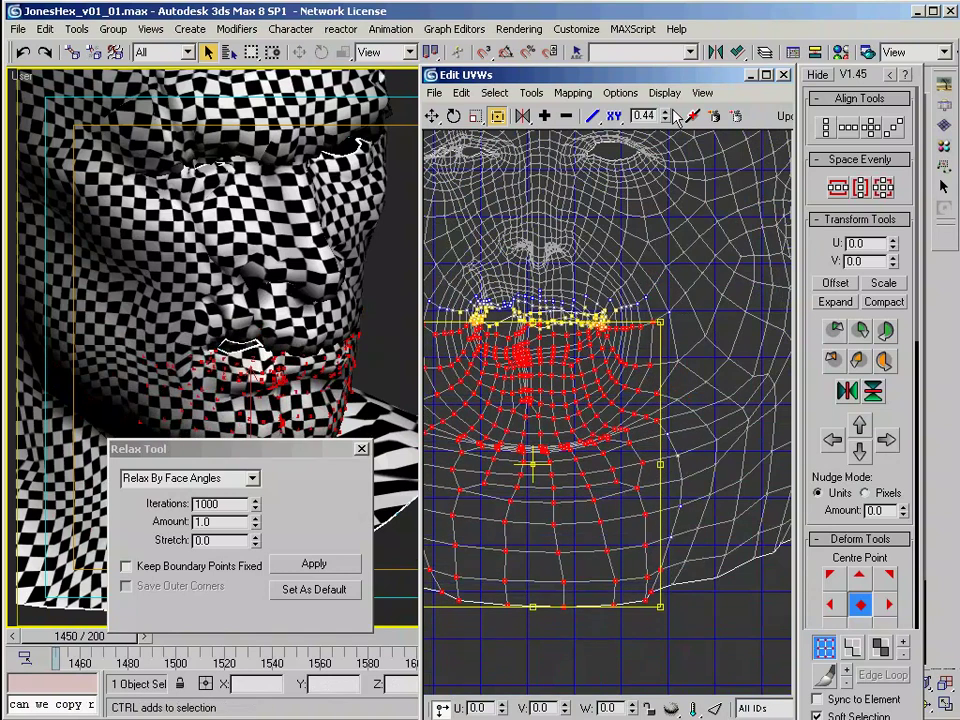
Step: Set soft selection to a smooth falloff curve and pull the lower lip and chin down to open the mouth
drag(592, 117, 594, 160)
middle_drag(565, 368, 599, 353)
drag(599, 353, 599, 387)
scroll(561, 300, up, 5)
Step: Reduce the soft-selection falloff to 0.22 and select a single vertex on the lower lip's edge
click(535, 297)
click(615, 116)
drag(615, 116, 615, 137)
drag(667, 117, 667, 113)
middle_drag(399, 326, 401, 389)
scroll(520, 320, up, 1)
click(548, 361)
scroll(540, 335, up, 2)
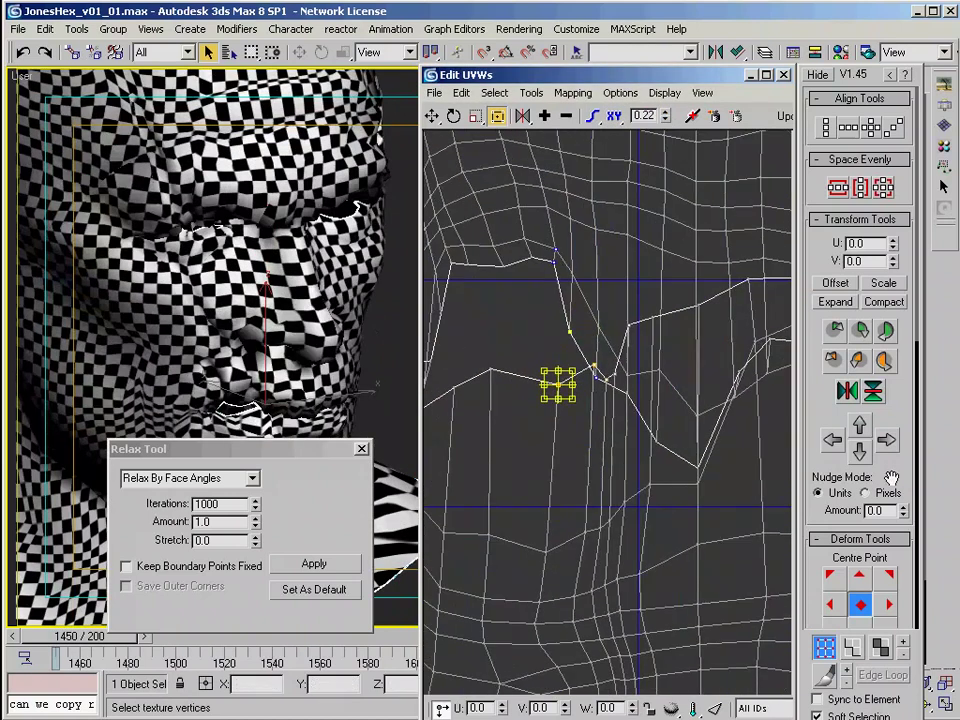
Step: Limit soft selection to an edge distance of 13 with a 0.55 falloff and pull the lower lip vertices down
scroll(836, 500, down, 10)
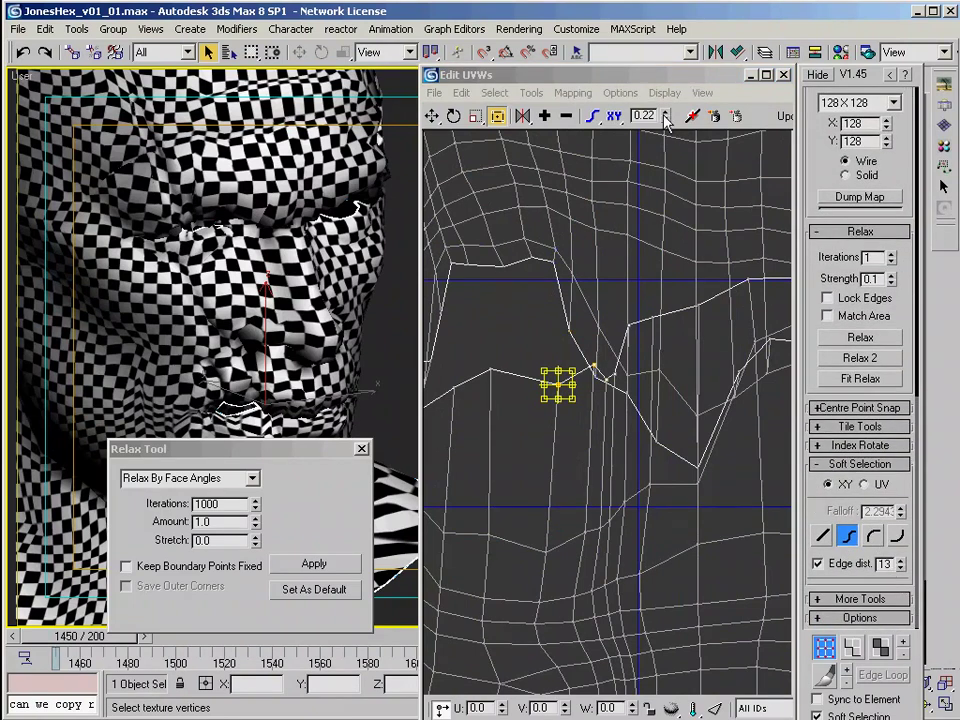
drag(665, 115, 665, 83)
drag(614, 374, 610, 441)
scroll(612, 420, down, 2)
middle_drag(709, 345, 675, 332)
drag(645, 332, 639, 363)
middle_drag(690, 343, 572, 343)
Step: Set the soft-selection edge distance to 8 and spread the lip vertices apart, undoing the last move
click(632, 272)
click(900, 560)
drag(564, 324, 564, 430)
scroll(564, 430, down, 2)
mouse_move(580, 300)
mouse_down()
mouse_move(598, 394)
mouse_move(591, 301)
mouse_up()
scroll(598, 394, down, 2)
key(ctrl+z)
Step: Select the crowded vertices at one mouth corner and relax them twice with 1 iteration and 0.1 strength
drag(640, 409, 643, 430)
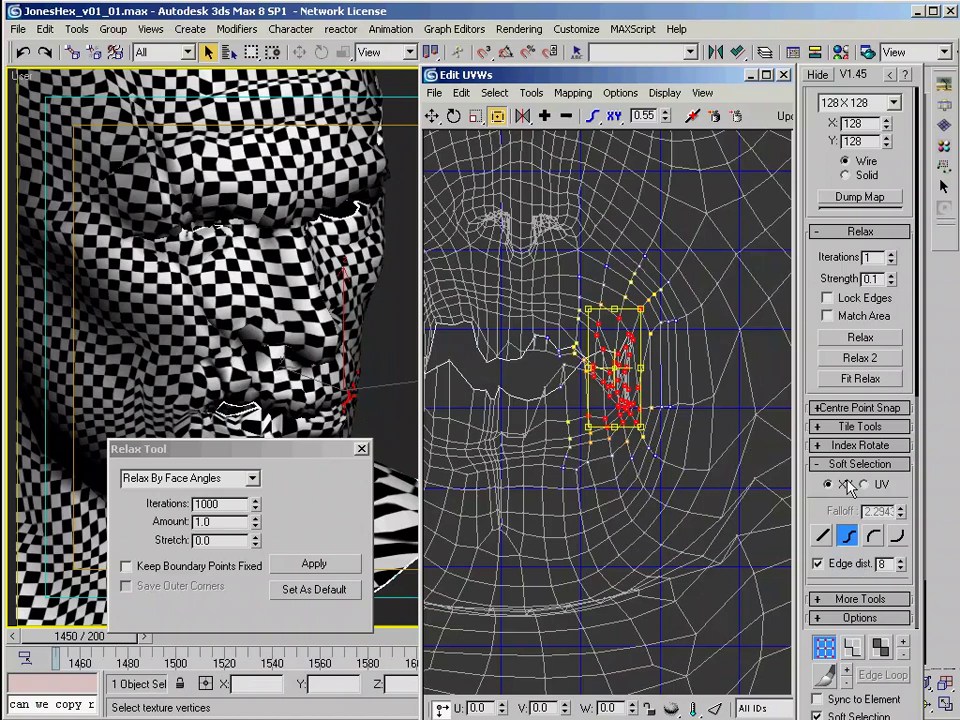
click(848, 338)
click(848, 338)
Step: Select the opposite mouth corner's vertices and relax them, finishing with a face-angle relax of 1000 iterations
middle_drag(628, 347, 739, 387)
drag(500, 478, 553, 375)
click(861, 339)
click(313, 564)
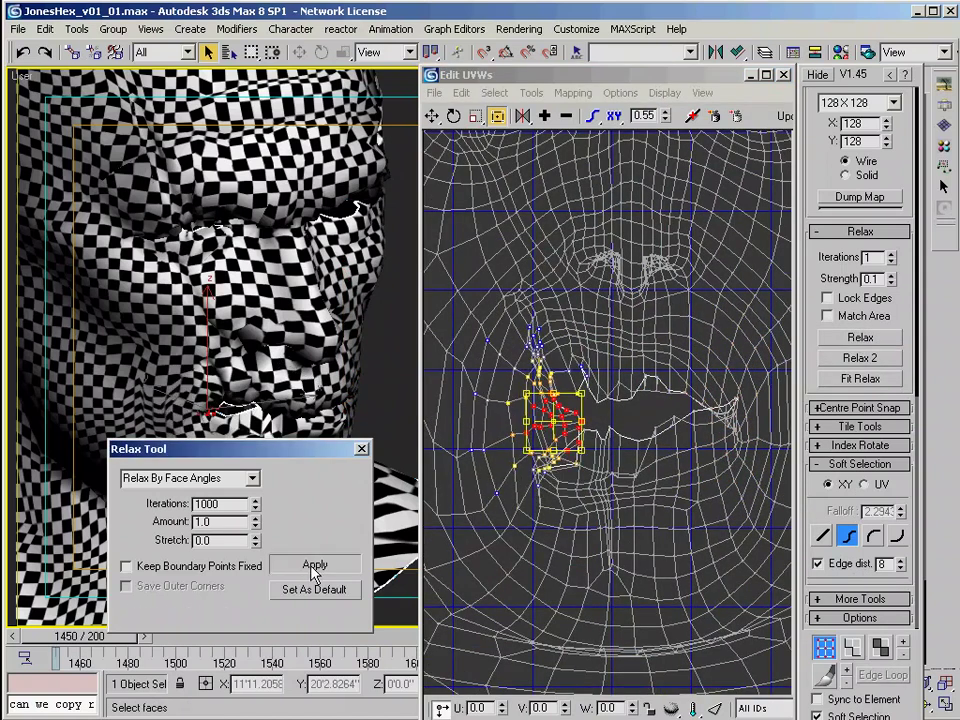
Step: Reposition the vertices at both mouth corners and relax the second corner by face angles
click(604, 425)
drag(582, 429, 541, 422)
key(q)
middle_drag(671, 416, 595, 422)
click(669, 417)
drag(662, 410, 653, 428)
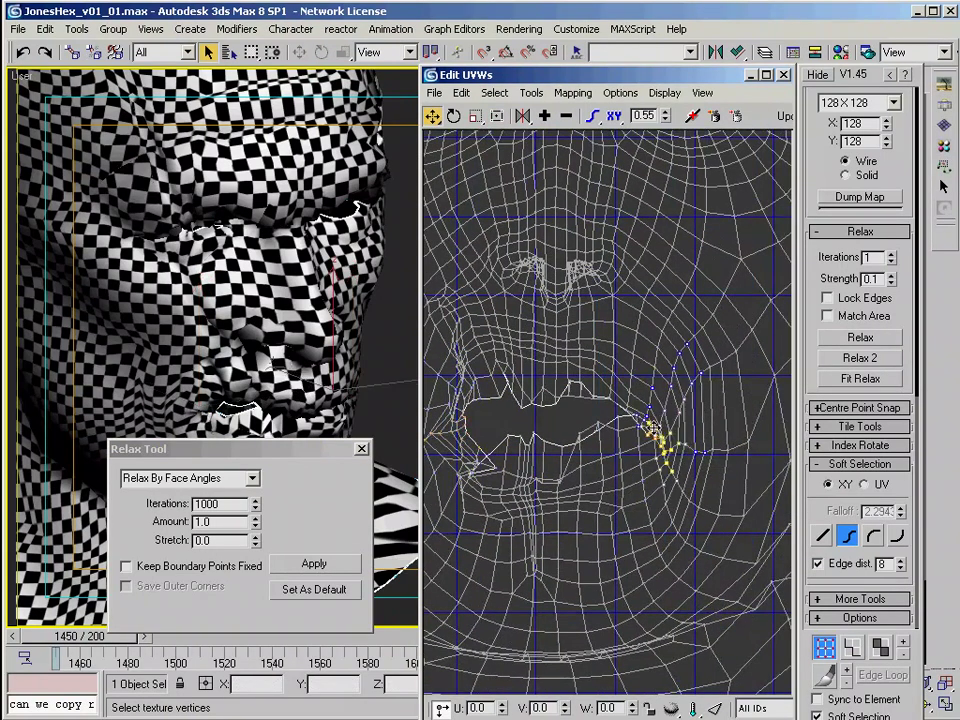
click(313, 564)
click(314, 565)
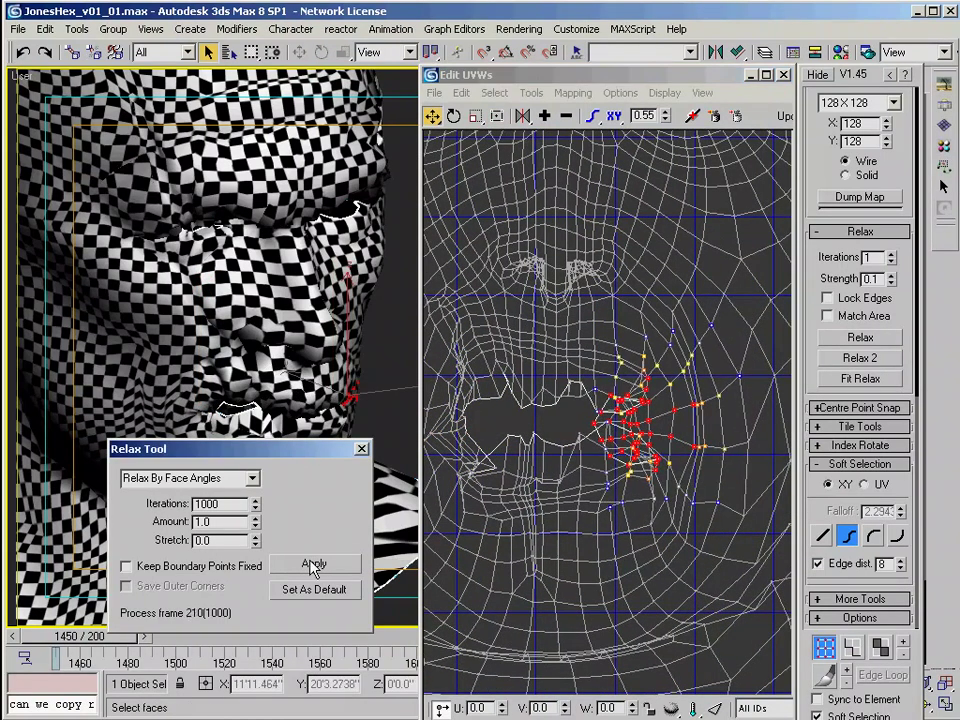
Step: Undo the recent moves and face-angle relaxations at the mouth corners
middle_drag(493, 398, 533, 378)
key(ctrl+z)
key(ctrl+z)
key(ctrl+z)
key(ctrl+z)
key(ctrl+z)
key(ctrl+z)
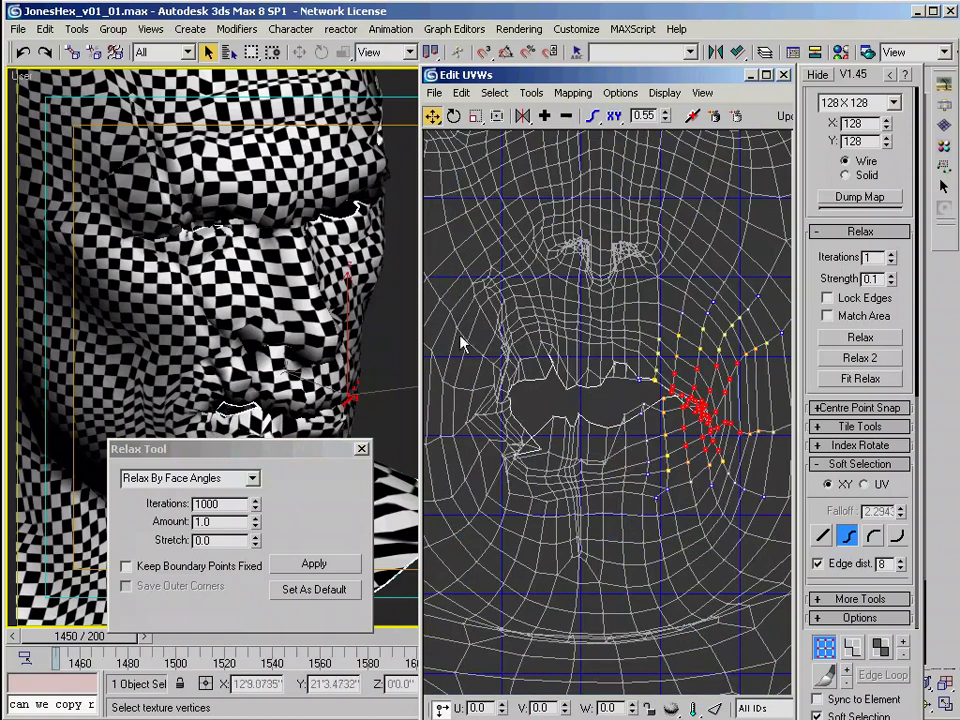
Step: Relax the vertices around the whole mouth and the chin area by face angles with 1000 iterations
drag(470, 318, 726, 486)
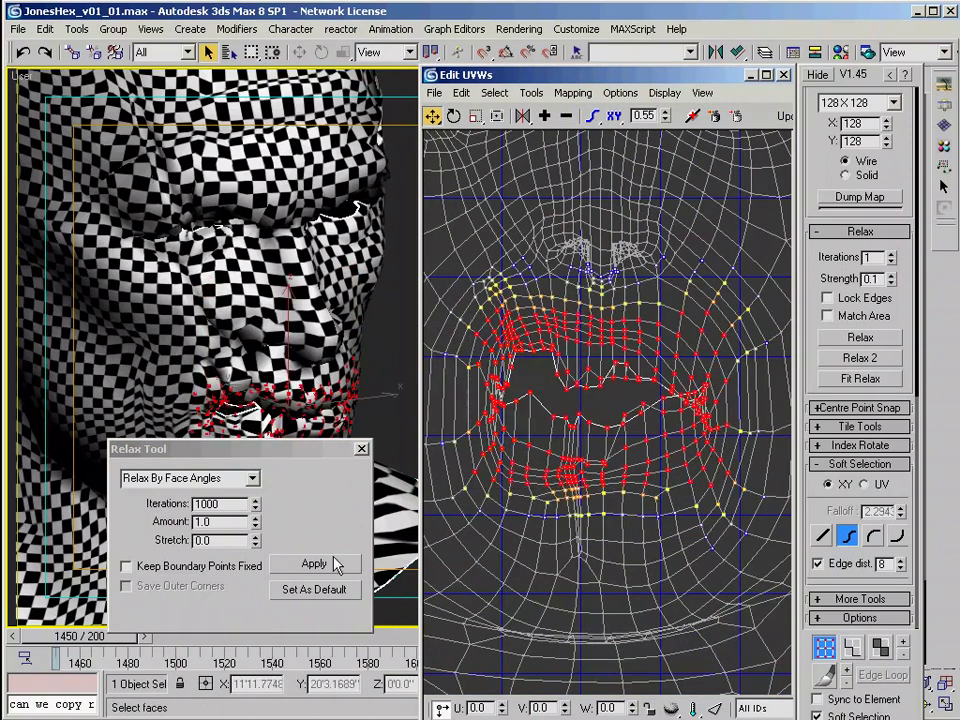
click(325, 563)
middle_drag(574, 422, 599, 390)
scroll(602, 397, down, 5)
drag(461, 606, 695, 502)
click(313, 566)
Step: Select the entire head UV layout and relax it repeatedly by face angles with 1000 iterations and an amount of 1.0
scroll(612, 462, down, 5)
drag(508, 323, 760, 515)
click(497, 116)
drag(522, 348, 610, 456)
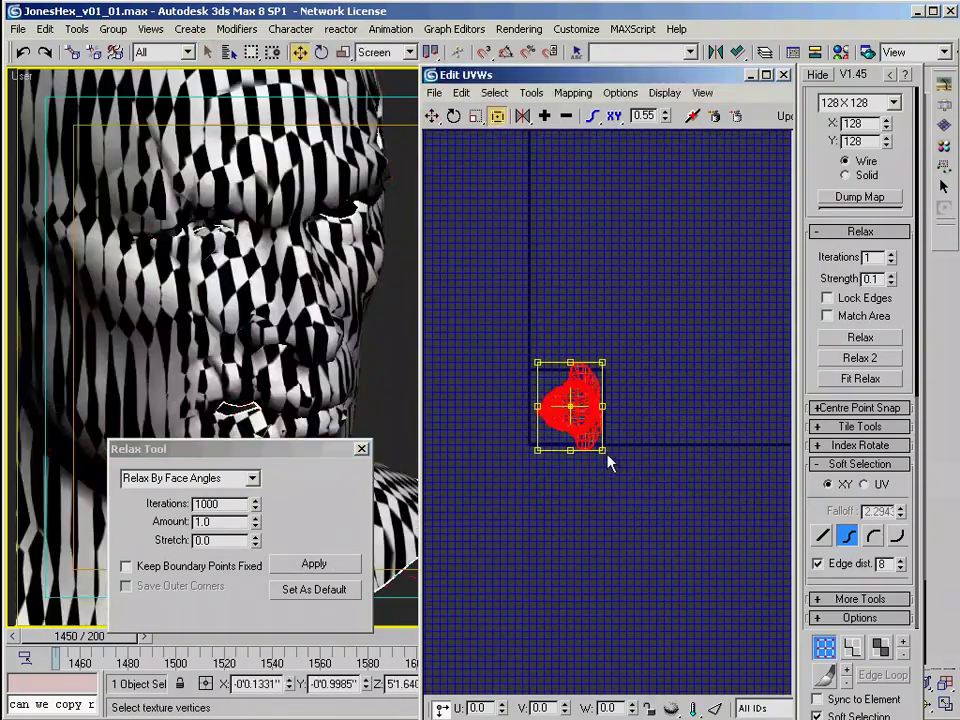
scroll(610, 455, up, 4)
click(314, 563)
middle_drag(636, 446, 602, 401)
click(314, 563)
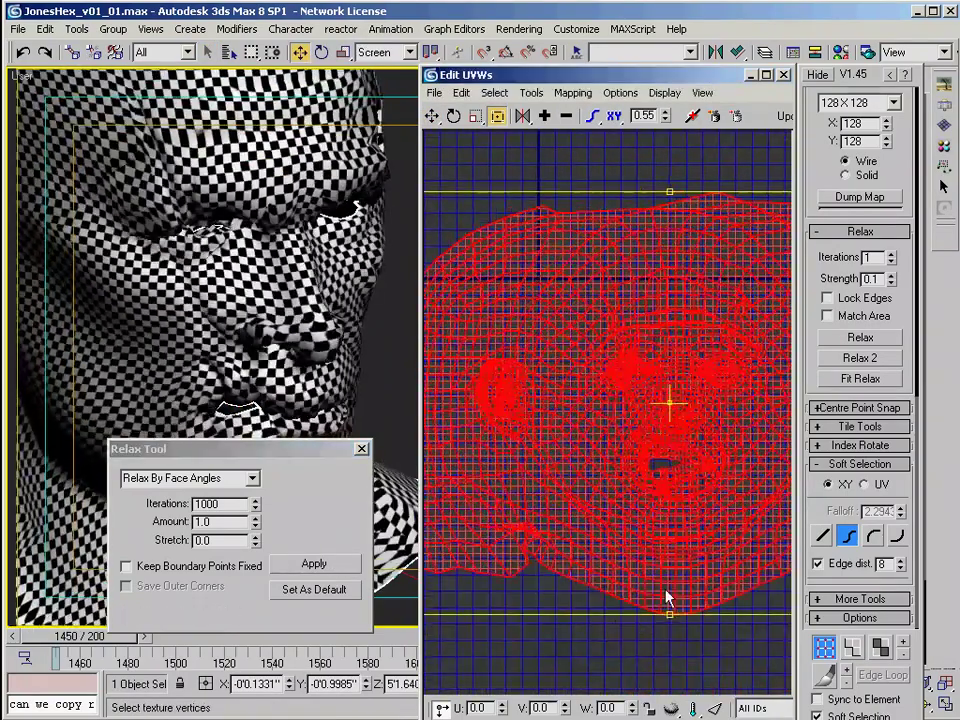
Step: Examine the chin and face areas of the relaxed layout for crowded or overlapping vertices
click(432, 116)
scroll(655, 415, up, 4)
middle_drag(596, 590, 620, 492)
click(852, 647)
click(824, 647)
middle_drag(670, 570, 667, 455)
click(724, 621)
middle_drag(712, 400, 673, 594)
Step: Turn off soft selection and examine the tangled vertices around the brow and the overall head layout
scroll(651, 441, up, 3)
middle_drag(645, 290, 638, 427)
scroll(638, 427, up, 4)
middle_drag(702, 386, 677, 409)
click(689, 399)
click(818, 717)
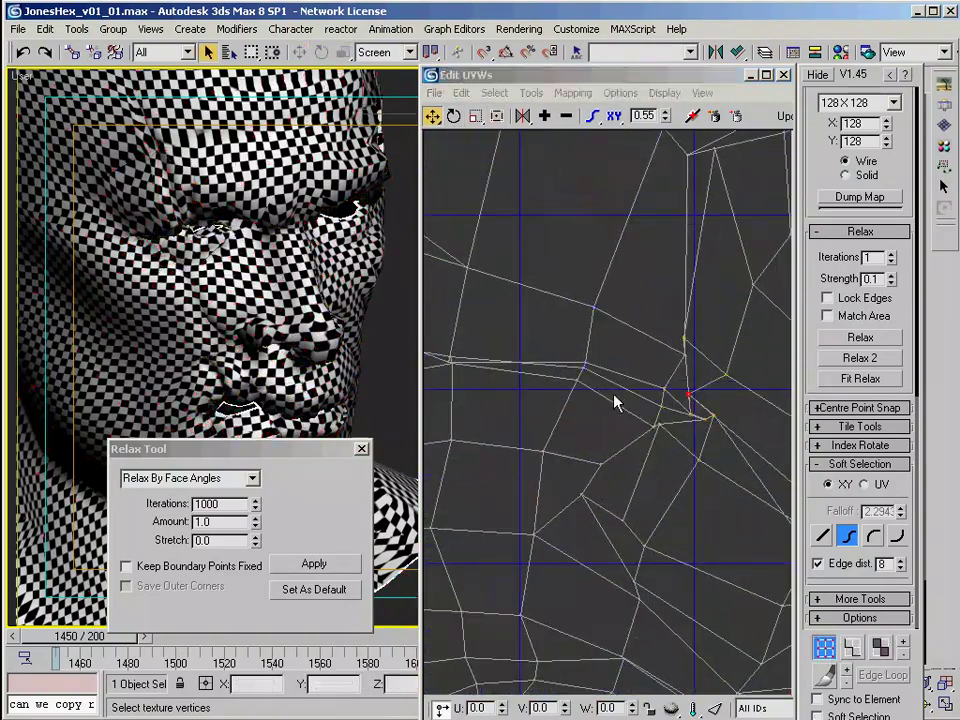
middle_drag(695, 502, 640, 566)
click(608, 495)
scroll(676, 311, down, 6)
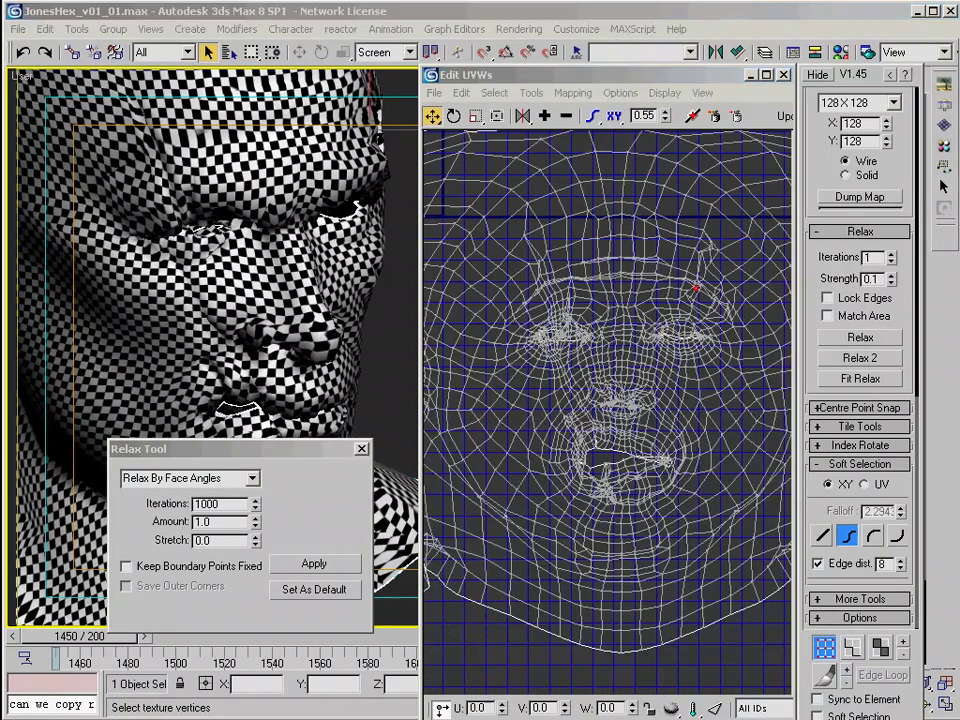
drag(0, 46, 656, 43)
drag(0, 80, 49, 125)
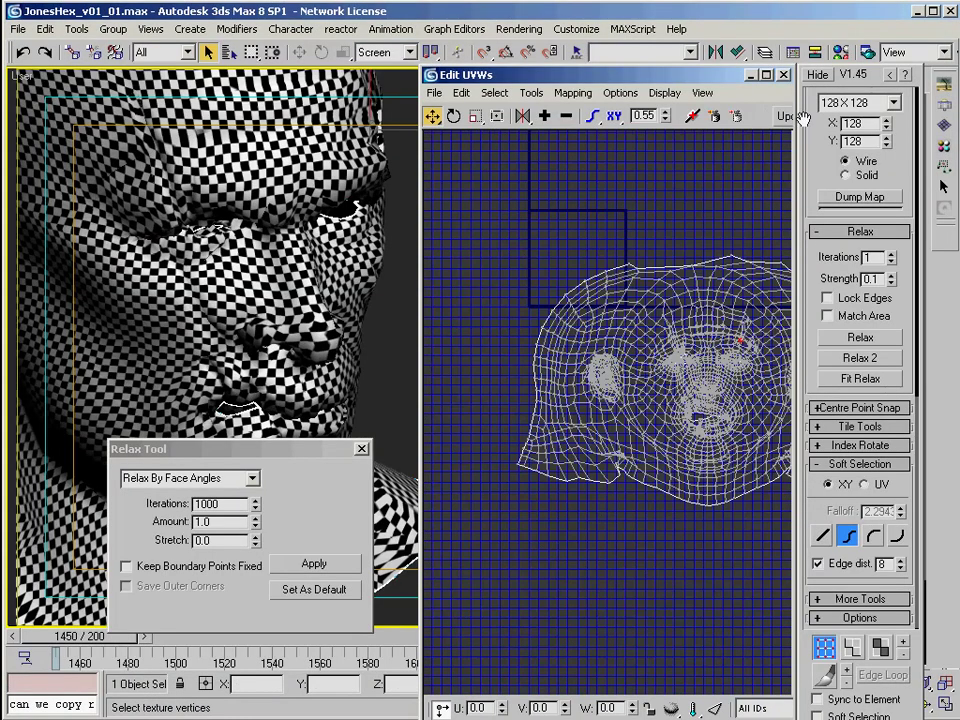
Step: Close the UV editor, collapse the head's modifier stack to Editable Poly and frame the whole head
click(784, 75)
right_click(684, 287)
click(709, 428)
scroll(403, 317, down, 4)
middle_drag(403, 317, 420, 405)
Step: Export the selected head as the OBJ file GnomonHead with polygon faces and texture coordinates
click(18, 29)
click(75, 343)
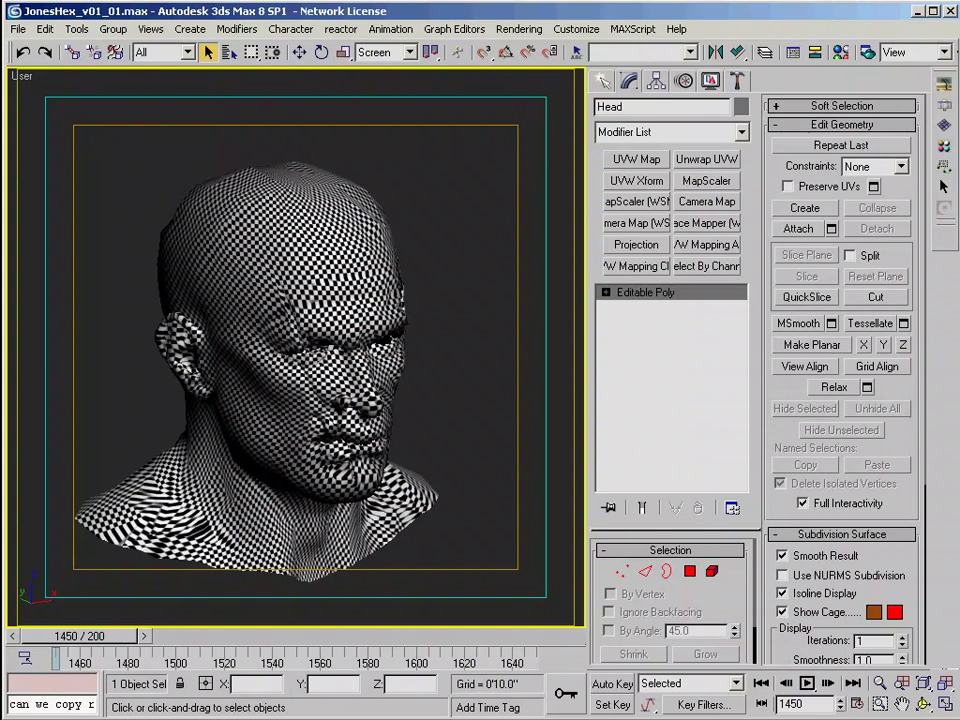
text(GnomonHead)
key(Return)
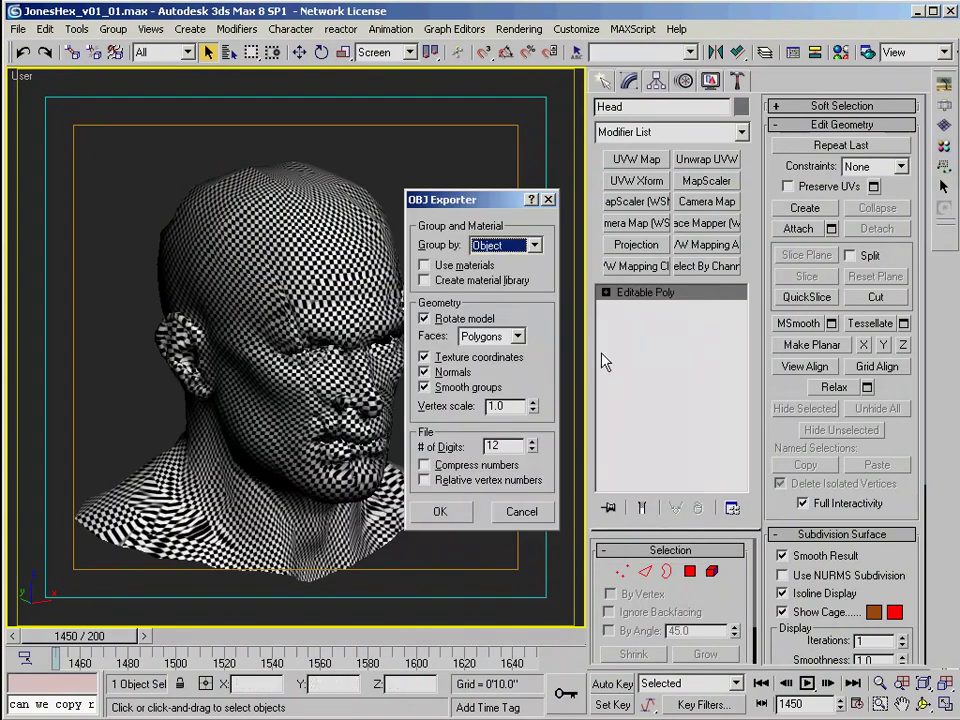
click(440, 512)
key(alt+Tab)
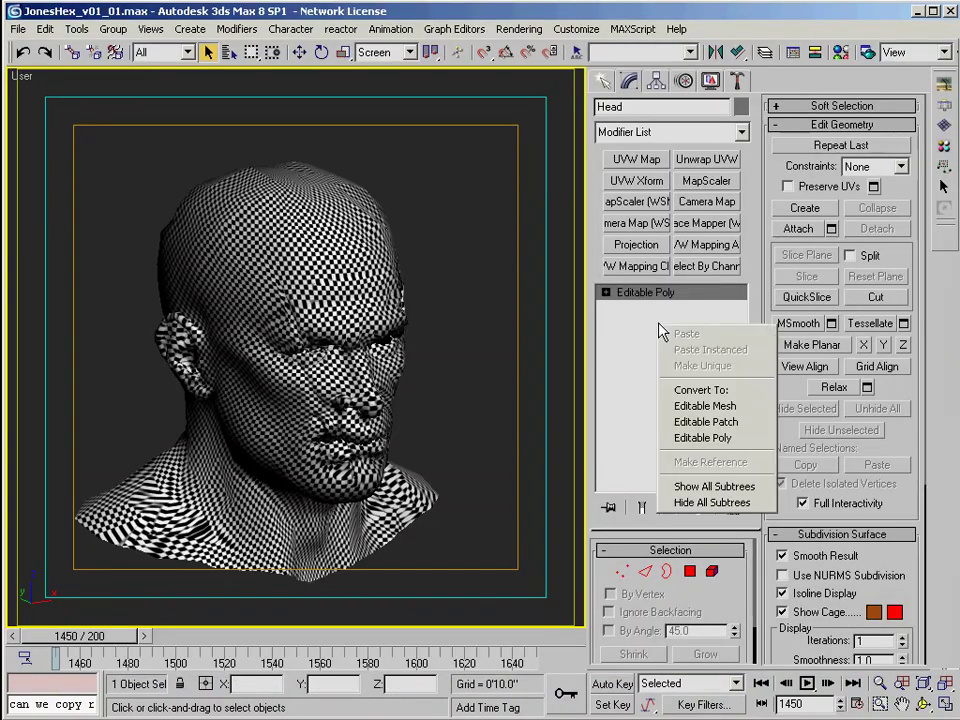
Step: Convert the head to an Editable Mesh and export it again as an OBJ, replacing GnomonHead
click(703, 403)
click(18, 29)
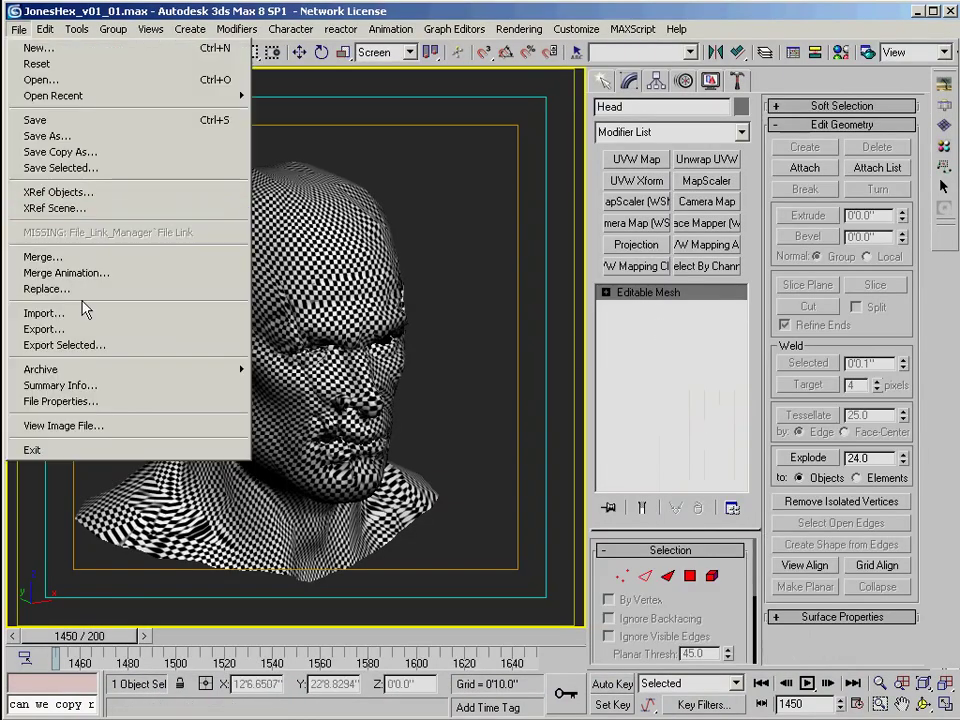
click(197, 376)
double_click(239, 347)
click(443, 399)
click(439, 510)
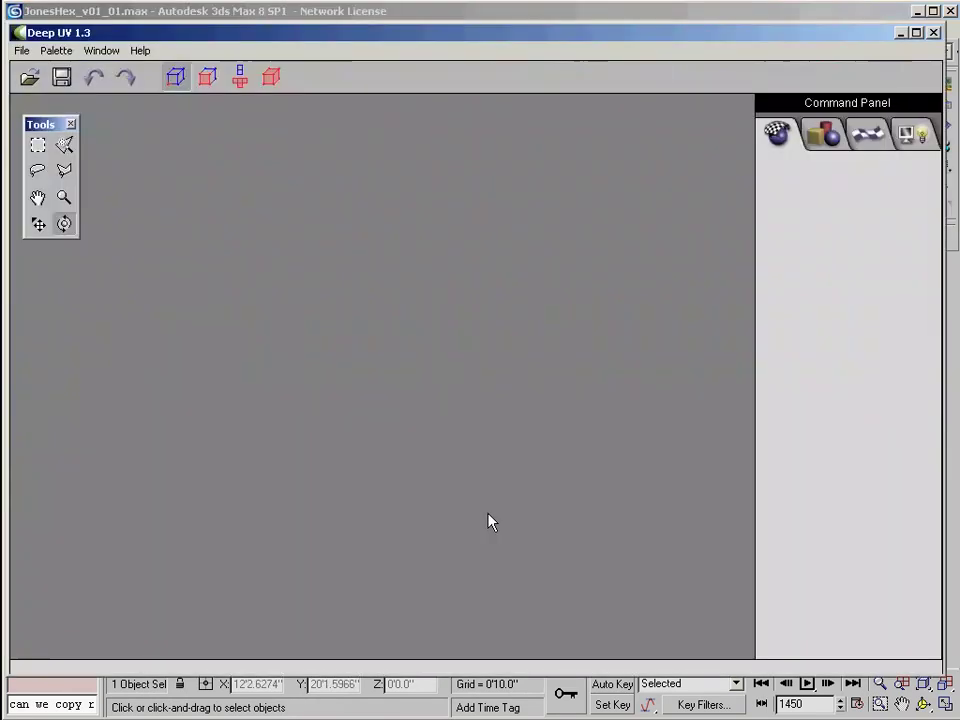
Step: In Deep UV, open GnomonHead.obj from the E: drive folder Max Files\objs\textures
click(29, 77)
click(178, 98)
click(150, 343)
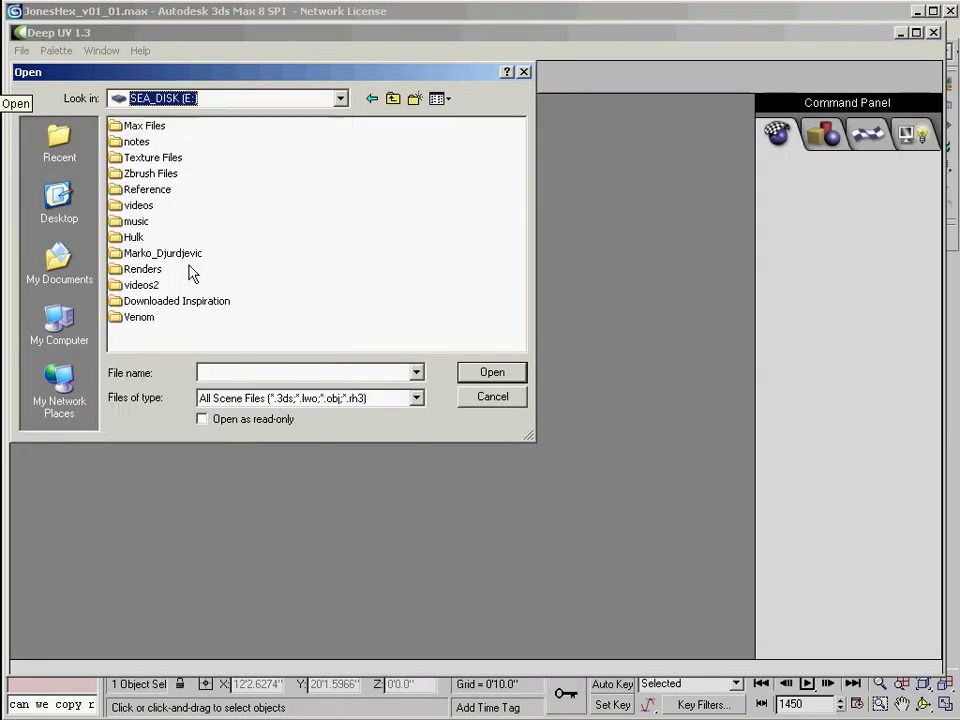
double_click(140, 126)
double_click(135, 156)
double_click(135, 140)
click(161, 126)
click(489, 373)
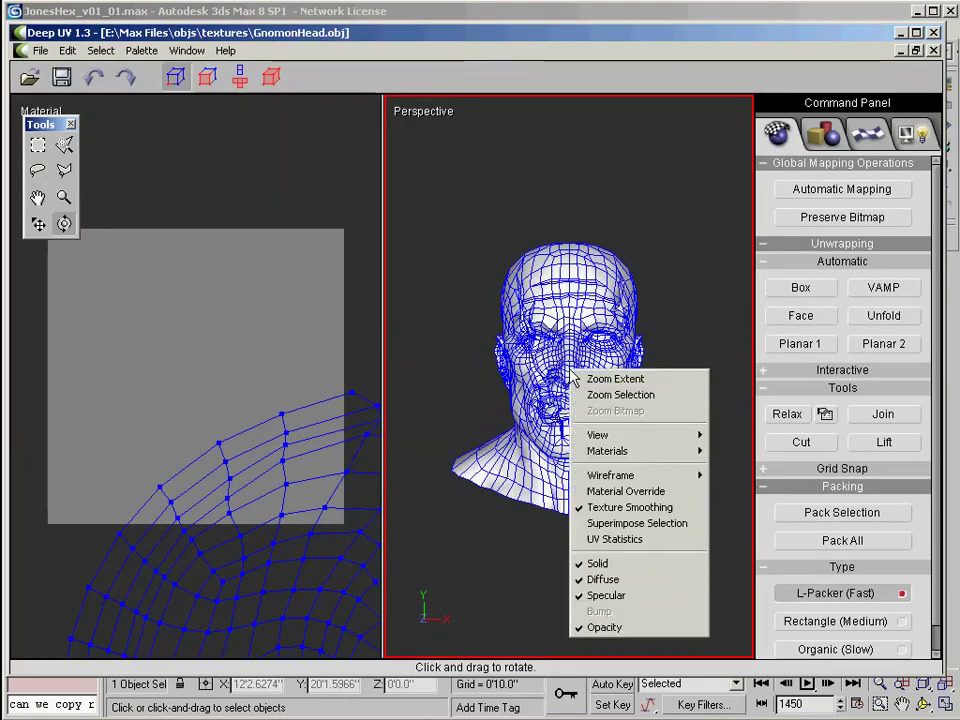
Step: Turn on the material override for the head and display it with the Large Gray Tile pattern
drag(629, 494, 665, 490)
click(905, 133)
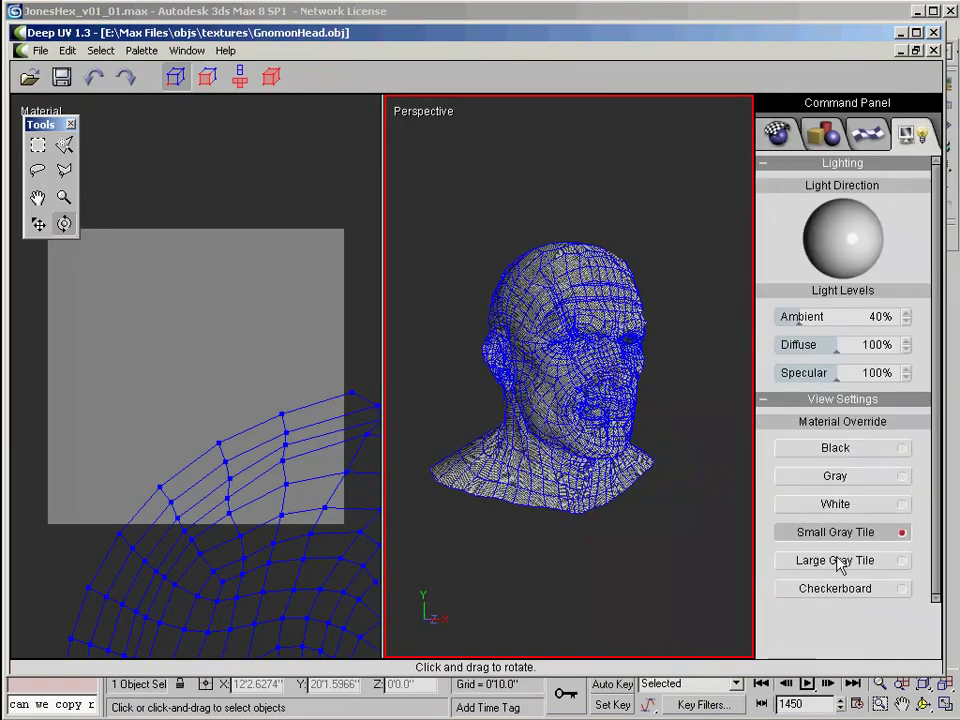
click(840, 558)
scroll(253, 452, down, 3)
scroll(253, 452, down, 3)
Step: Select the head's entire UV layout in the Material view and scale it up
click(274, 362)
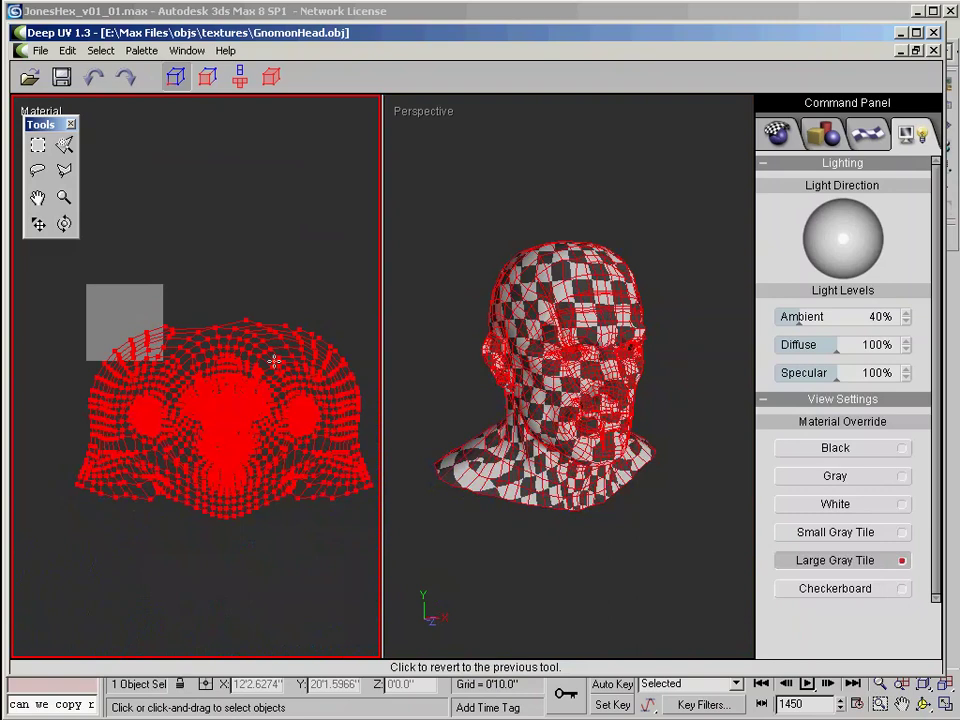
click(64, 224)
drag(373, 518, 469, 610)
key(space)
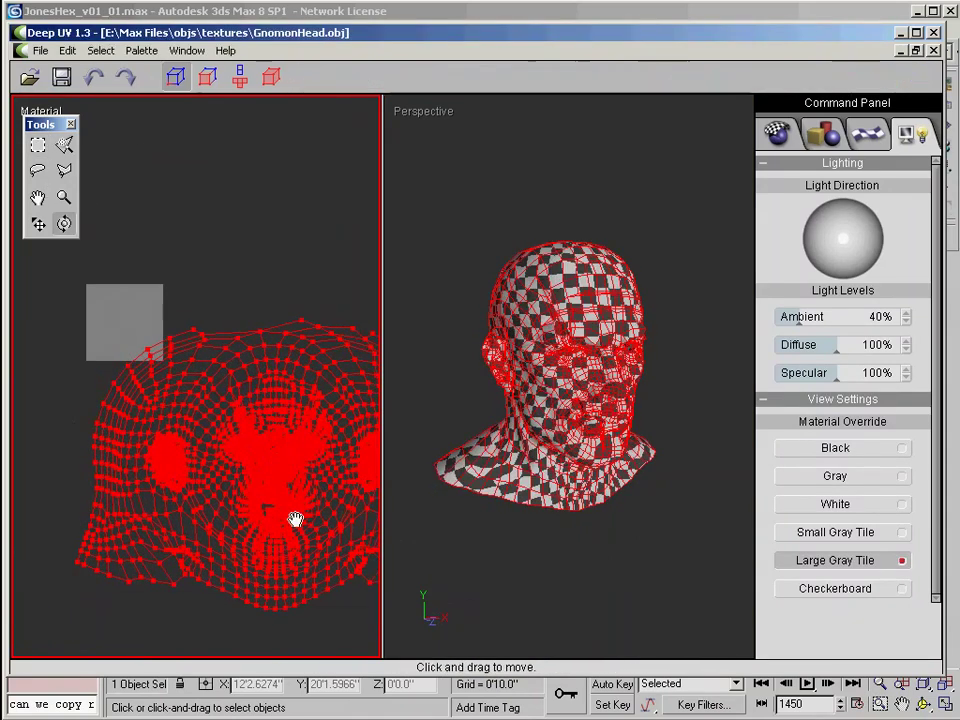
drag(338, 427, 238, 415)
scroll(275, 417, up, 3)
middle_drag(238, 415, 280, 422)
Step: Relax the selected head layout repeatedly with the Advanced Relax tool at an Area Greed of 11
click(778, 136)
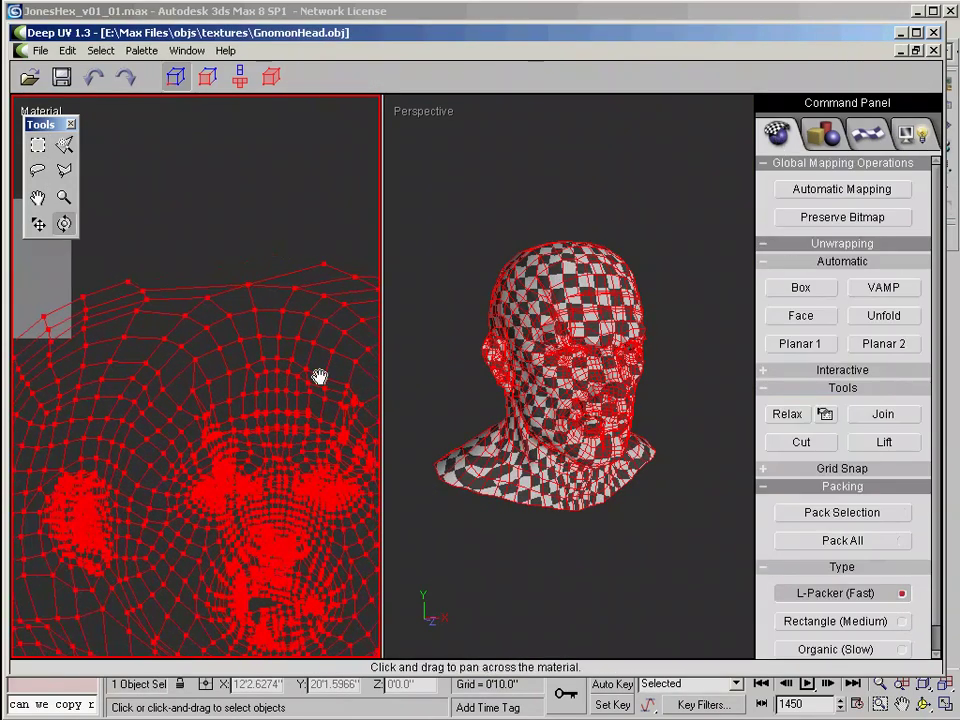
click(825, 414)
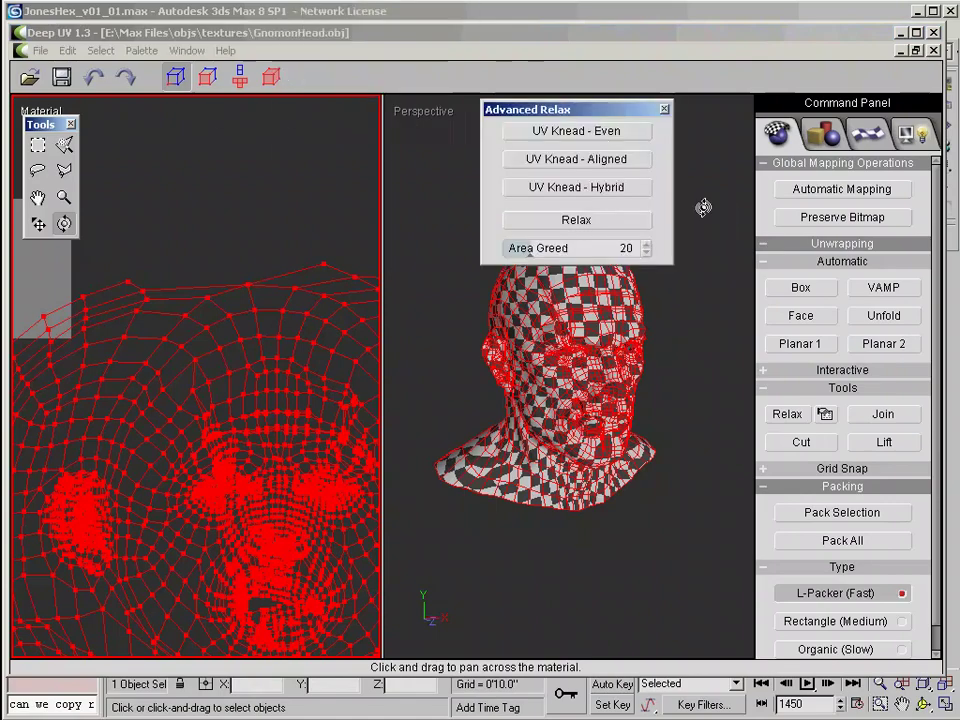
click(575, 220)
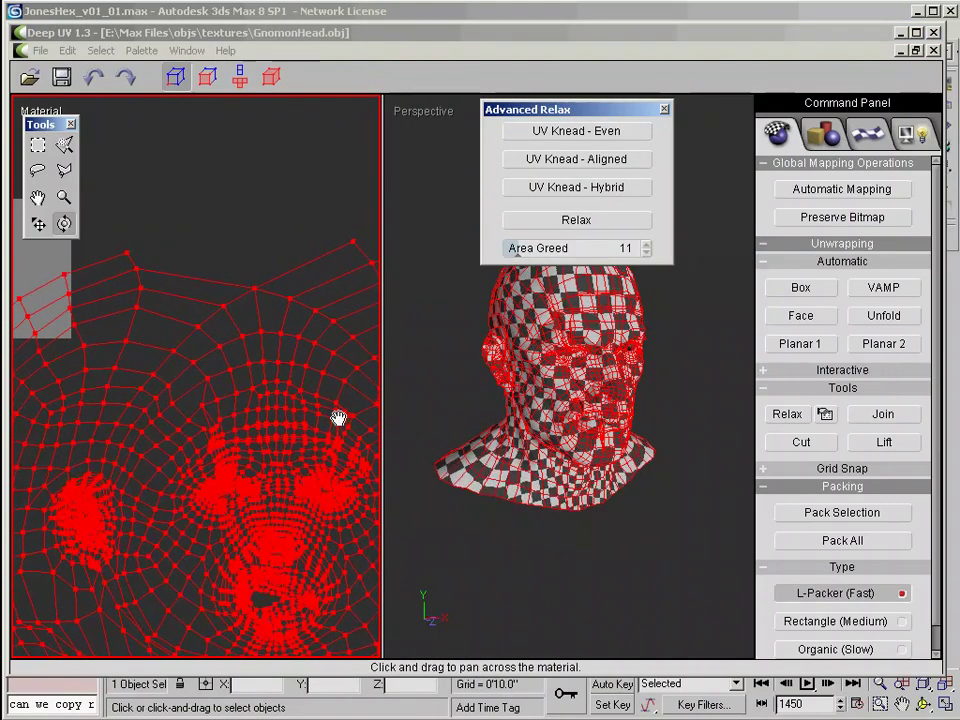
middle_drag(259, 528, 229, 467)
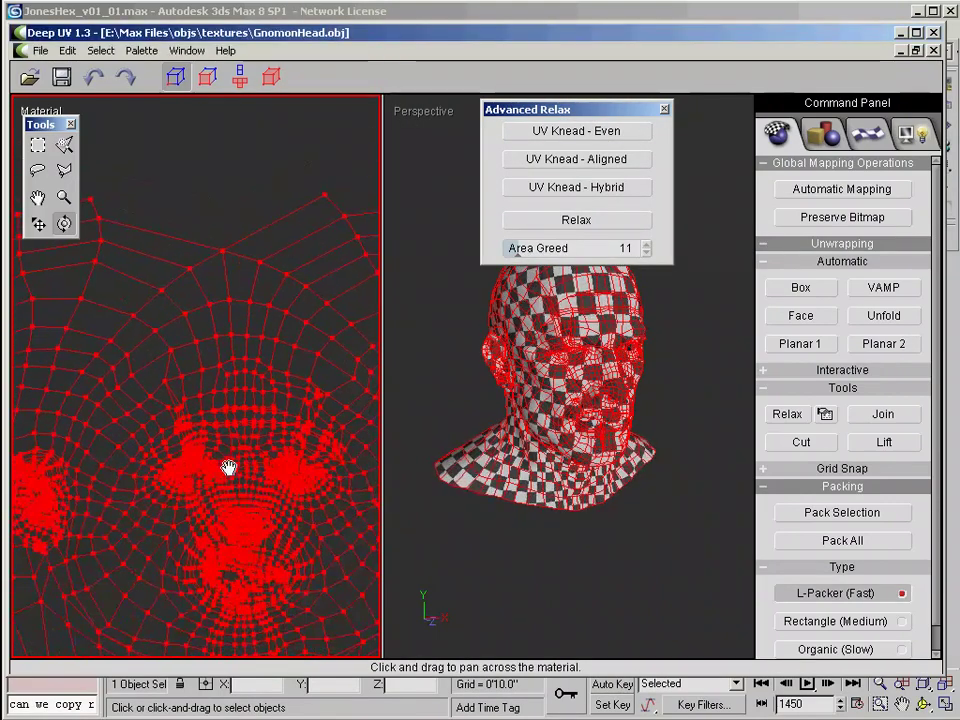
click(573, 226)
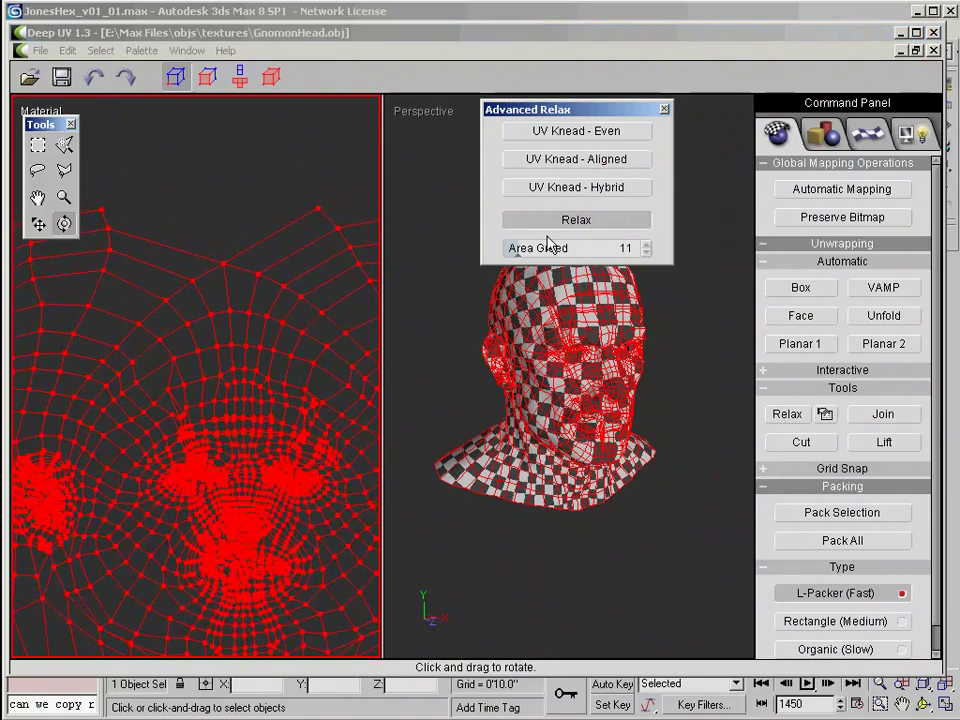
Step: Relax the selected head layout further at an Area Greed of 11 and close the Advanced Relax tool
click(588, 137)
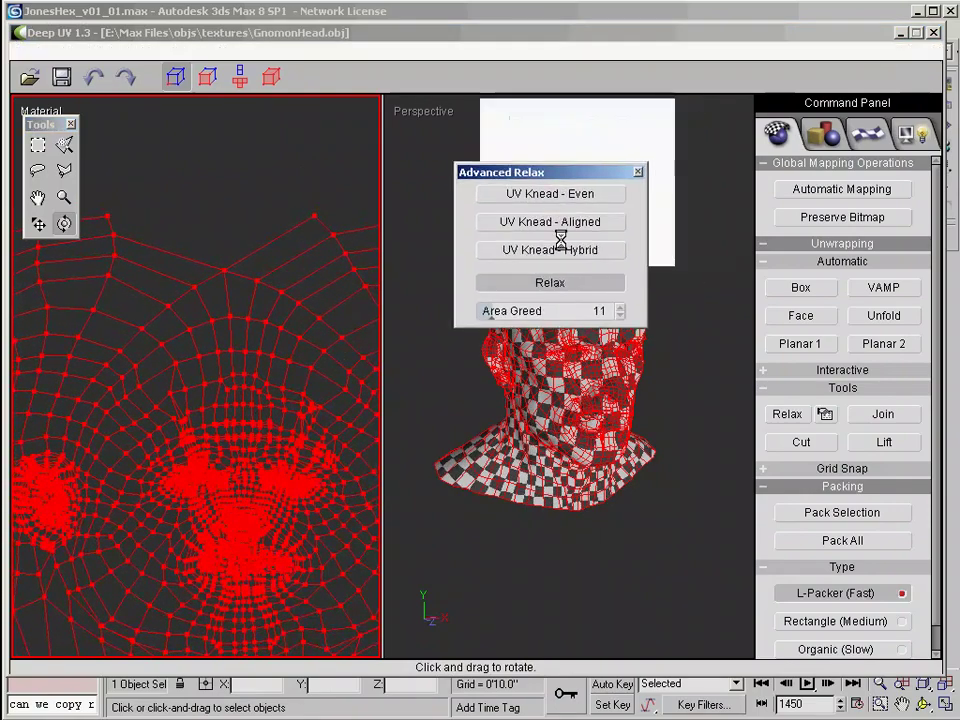
scroll(283, 405, up, 3)
middle_drag(283, 405, 208, 437)
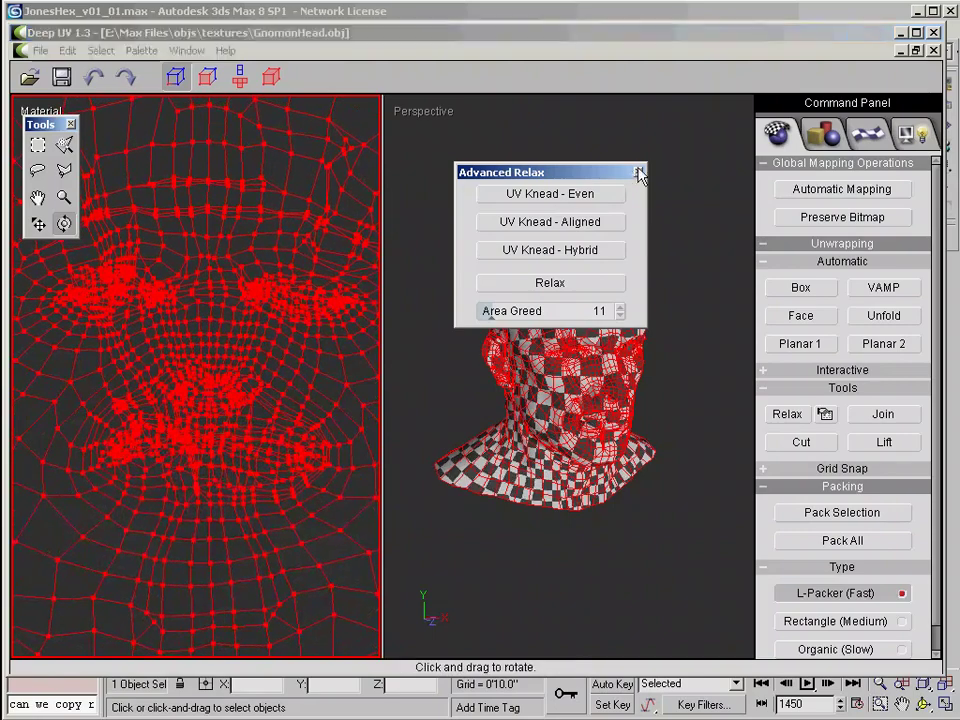
click(638, 172)
drag(195, 408, 193, 420)
scroll(204, 401, down, 5)
Step: Close the head file without saving it and reopen GnomonHead.obj
click(934, 52)
click(480, 388)
click(24, 50)
click(42, 70)
double_click(158, 126)
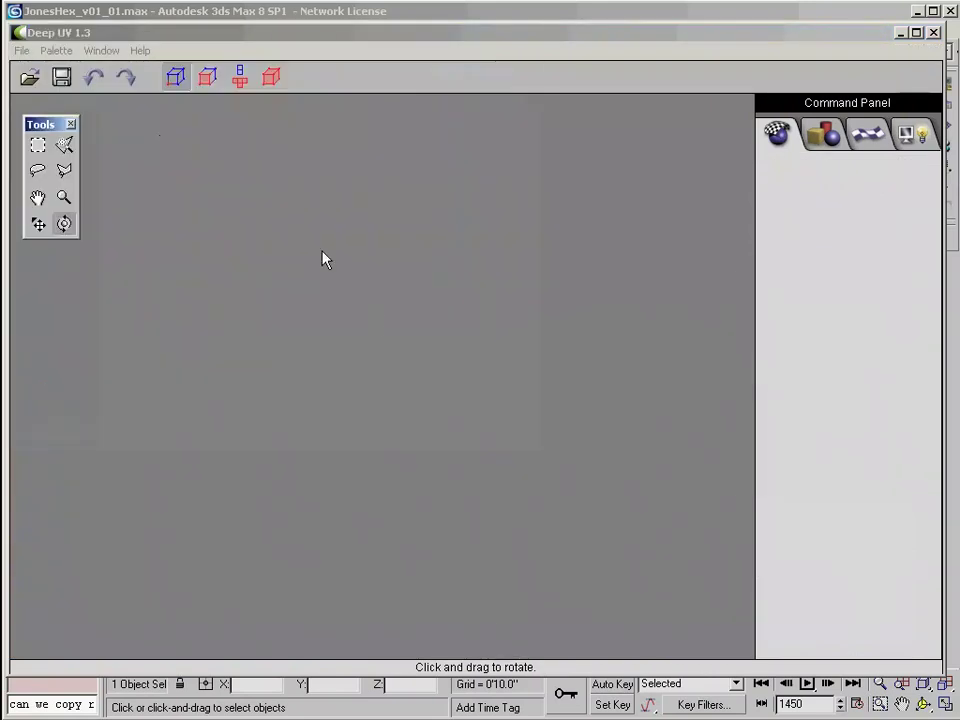
Step: Turn on the material override for the reopened head and display it with the Large Gray Tile pattern
right_click(605, 429)
click(655, 551)
right_click(631, 509)
click(657, 365)
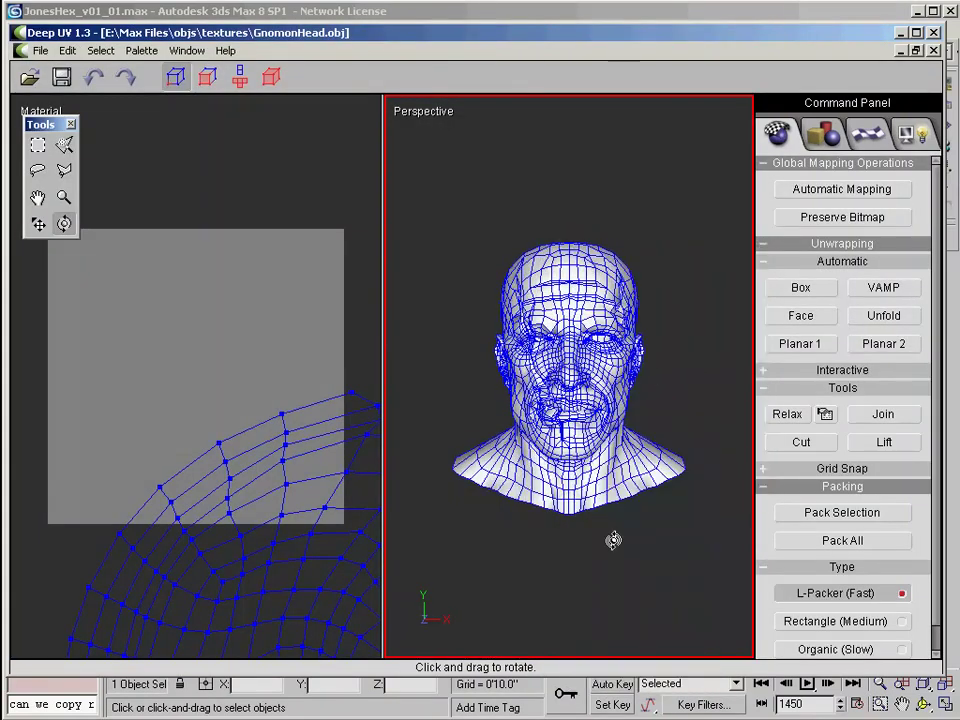
right_click(560, 418)
click(608, 541)
Step: Select the mouth, chin and neck UVs with a Feather of 26% and relax them with Advanced Relax
middle_drag(335, 570, 60, 470)
click(38, 145)
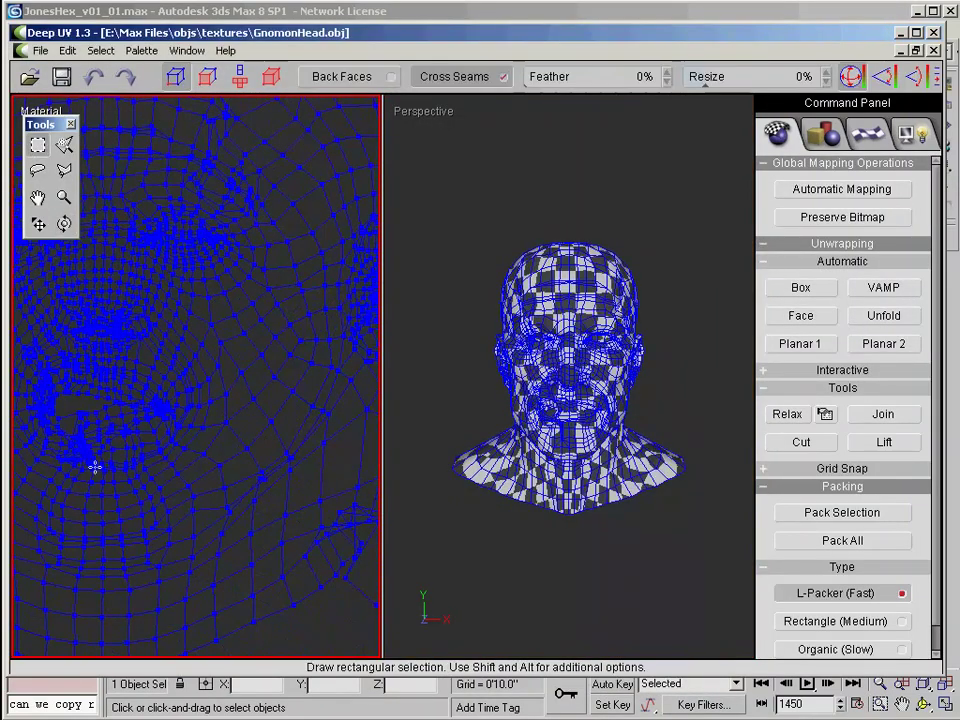
scroll(165, 467, down, 3)
drag(253, 576, 60, 375)
scroll(62, 375, up, 2)
drag(527, 85, 562, 90)
drag(57, 9, 256, 104)
click(282, 221)
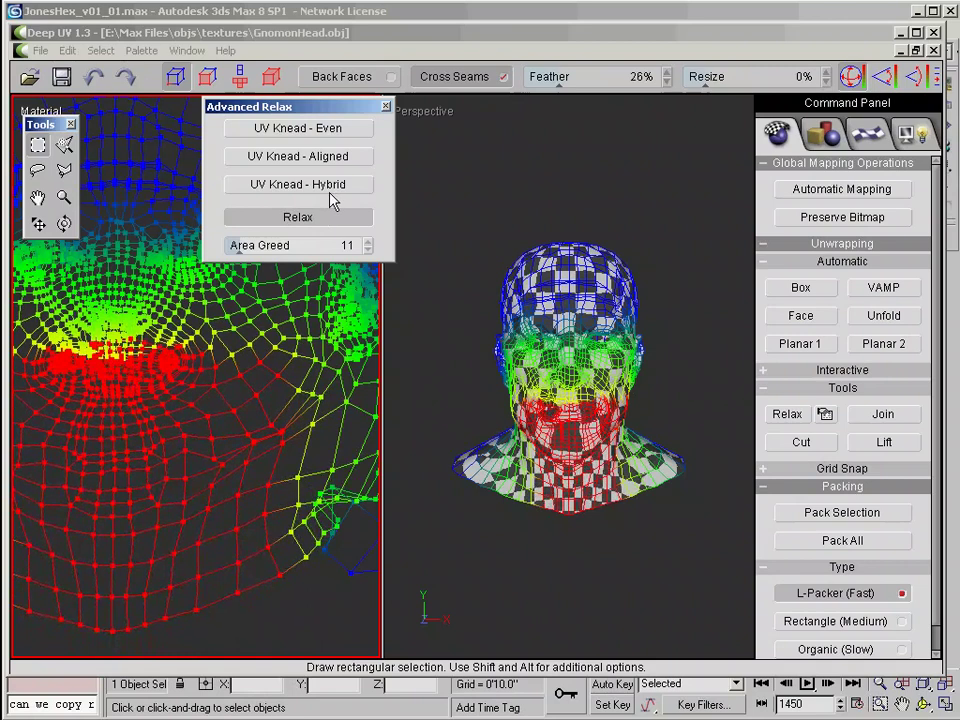
click(386, 106)
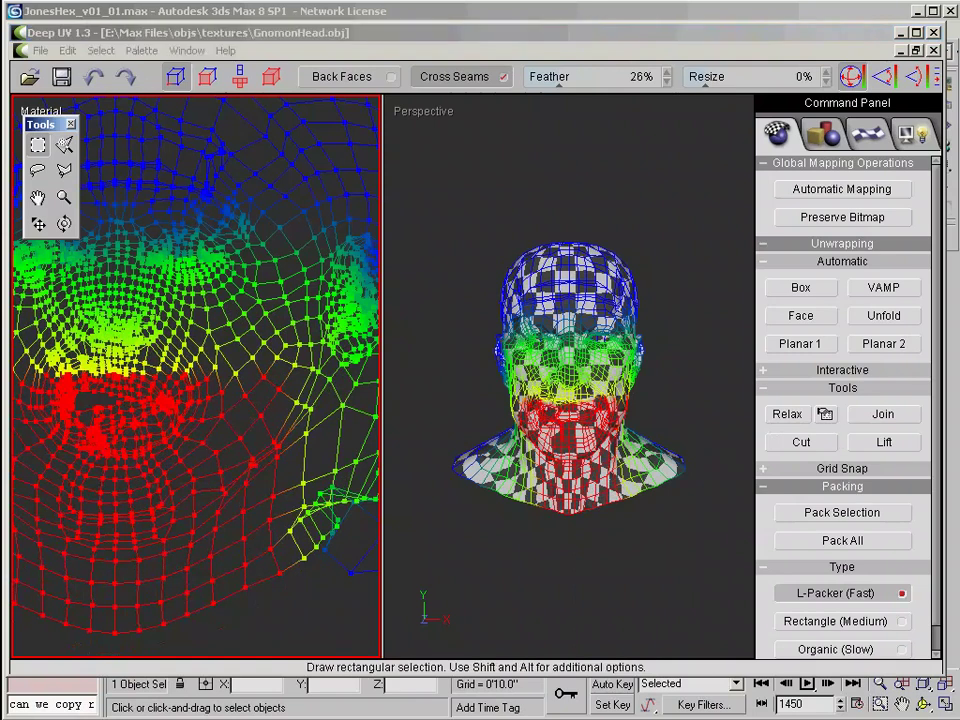
Step: Relax the feathered lower-face selection again at an Area Greed of 11
drag(434, 117, 467, 144)
click(485, 260)
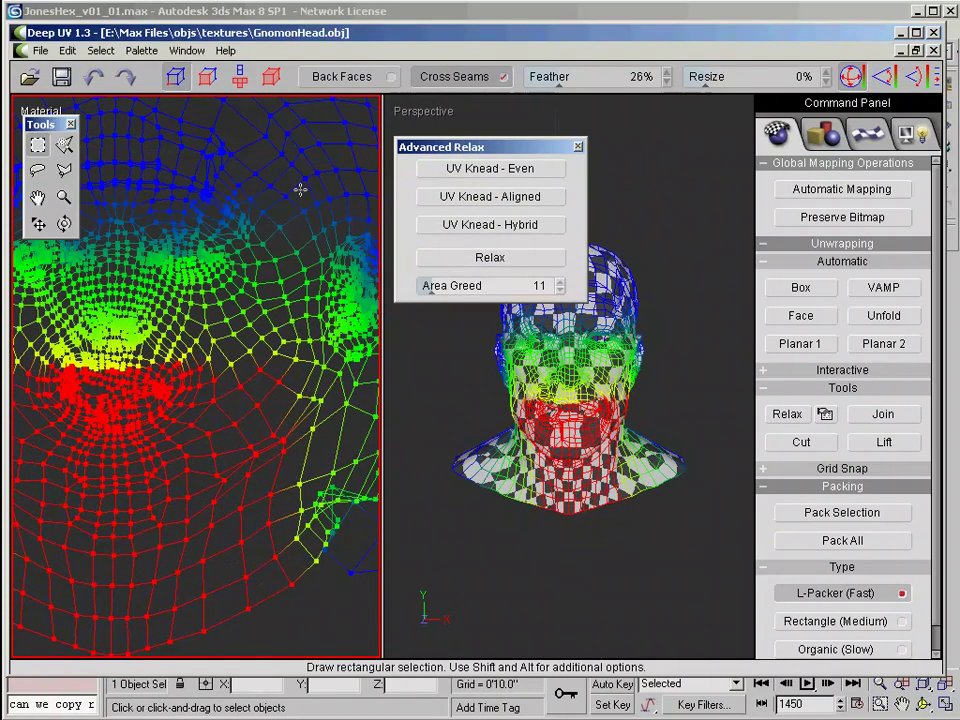
click(497, 258)
Step: Try another selection mode on the lower-face UVs and select the head's entire layout
click(240, 78)
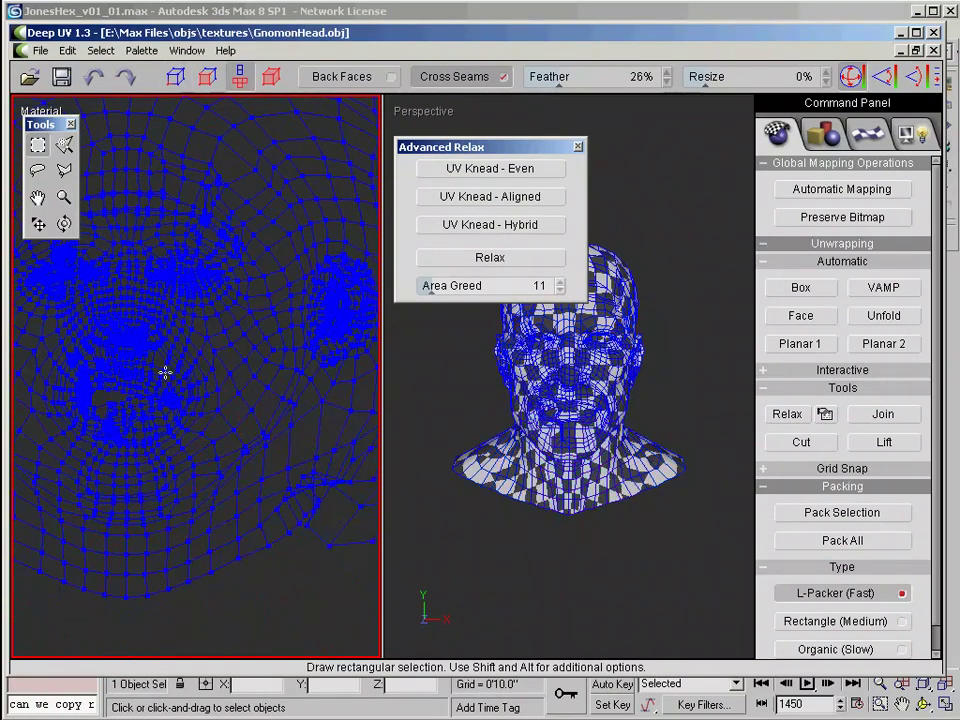
click(39, 224)
key(q)
drag(86, 628, 176, 437)
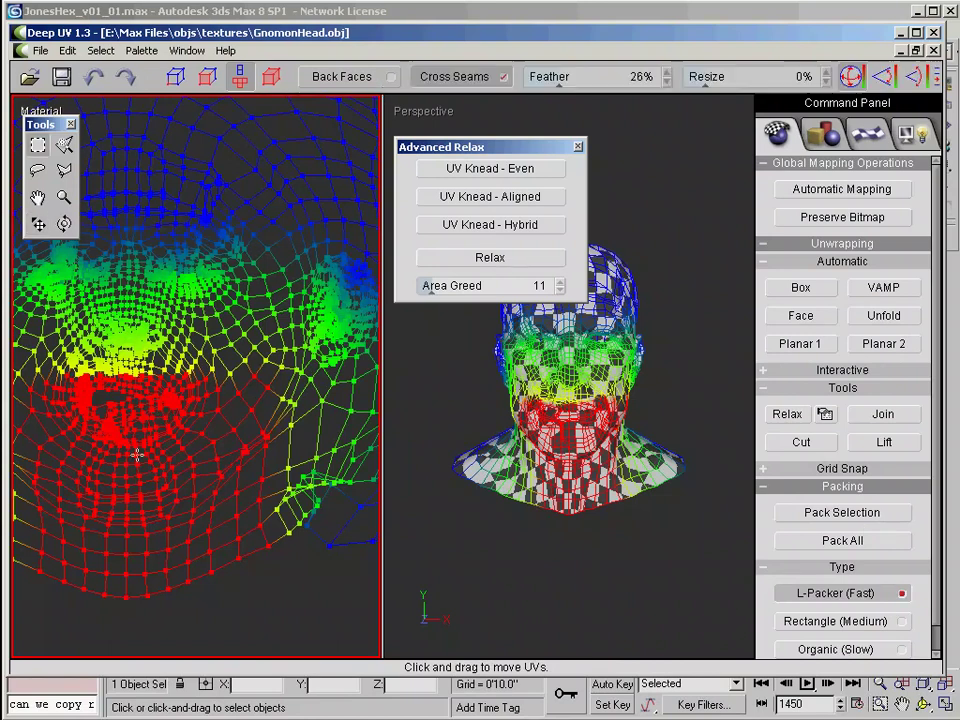
click(101, 51)
click(139, 75)
click(176, 77)
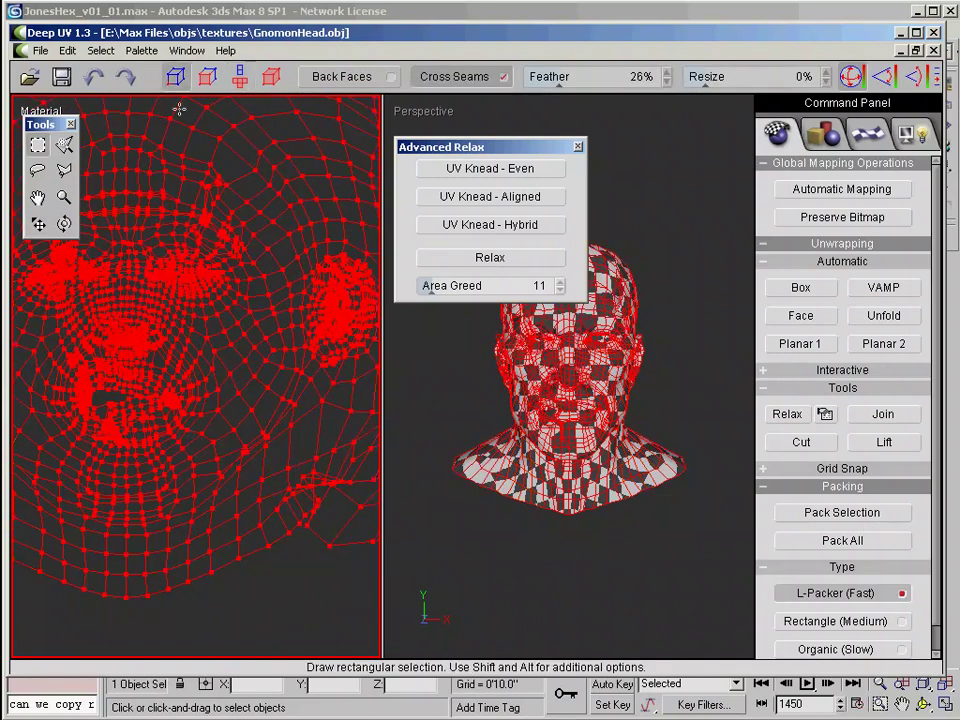
Step: Select the chin and throat UVs with a feathered falloff and pull them down to open up the area below the mouth
drag(76, 635, 177, 449)
key(w)
drag(129, 489, 132, 522)
middle_drag(190, 374, 250, 376)
drag(196, 500, 196, 534)
middle_drag(184, 420, 182, 387)
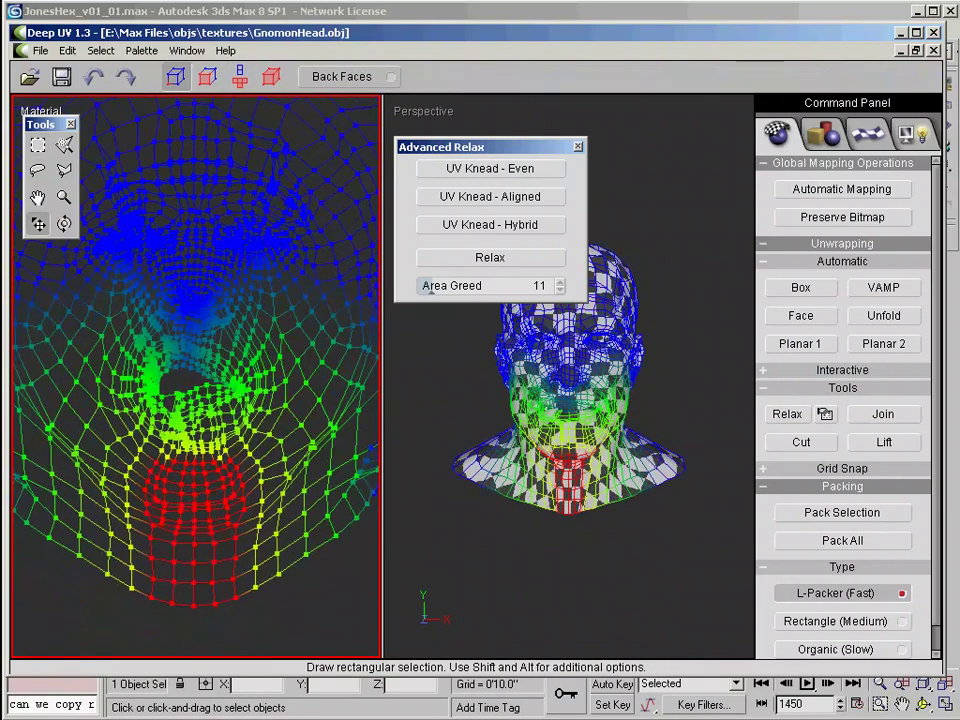
key(q)
scroll(182, 390, up, 3)
click(154, 424)
click(277, 342)
scroll(285, 345, down, 6)
key(w)
scroll(239, 414, down, 3)
Step: Select the head's entire UV layout, scale it up and relax it with Advanced Relax
key(q)
drag(304, 503, 74, 246)
click(240, 77)
drag(203, 207, 260, 272)
key(e)
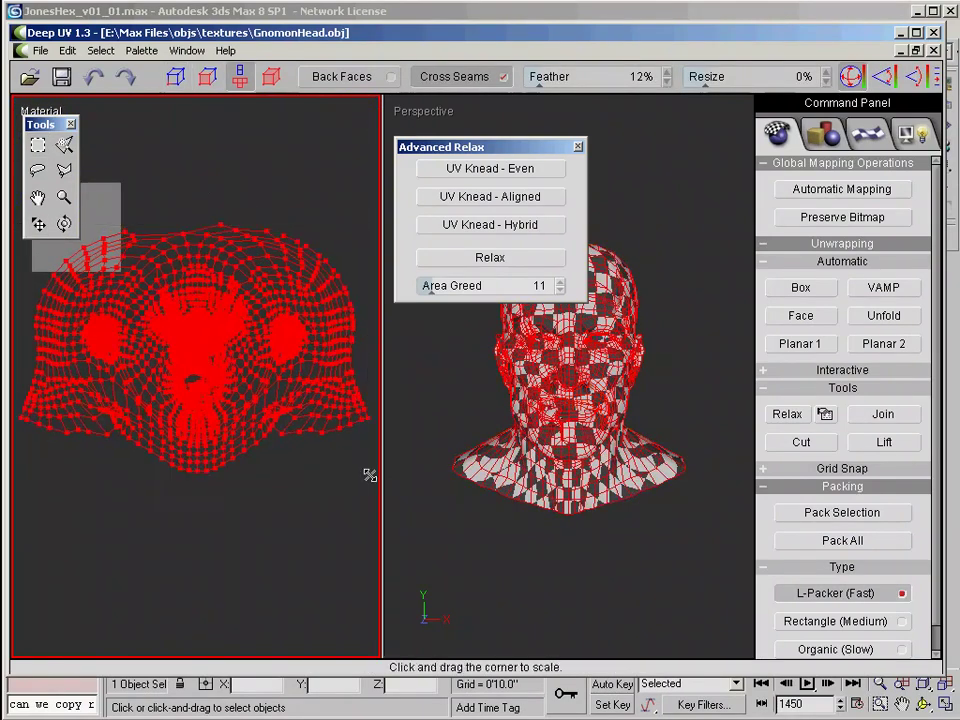
drag(369, 476, 422, 512)
click(490, 259)
Step: Examine the tile pattern around the ear and face in the Perspective view and compare it with the ear's UV layout
scroll(245, 373, up, 4)
drag(244, 374, 136, 378)
drag(515, 400, 550, 400)
key(q)
click(207, 455)
scroll(207, 455, up, 4)
scroll(207, 456, up, 1)
middle_drag(330, 219, 300, 413)
scroll(268, 434, down, 4)
scroll(186, 484, up, 3)
middle_drag(100, 400, 226, 388)
scroll(226, 388, up, 2)
middle_drag(500, 392, 590, 436)
scroll(564, 420, up, 4)
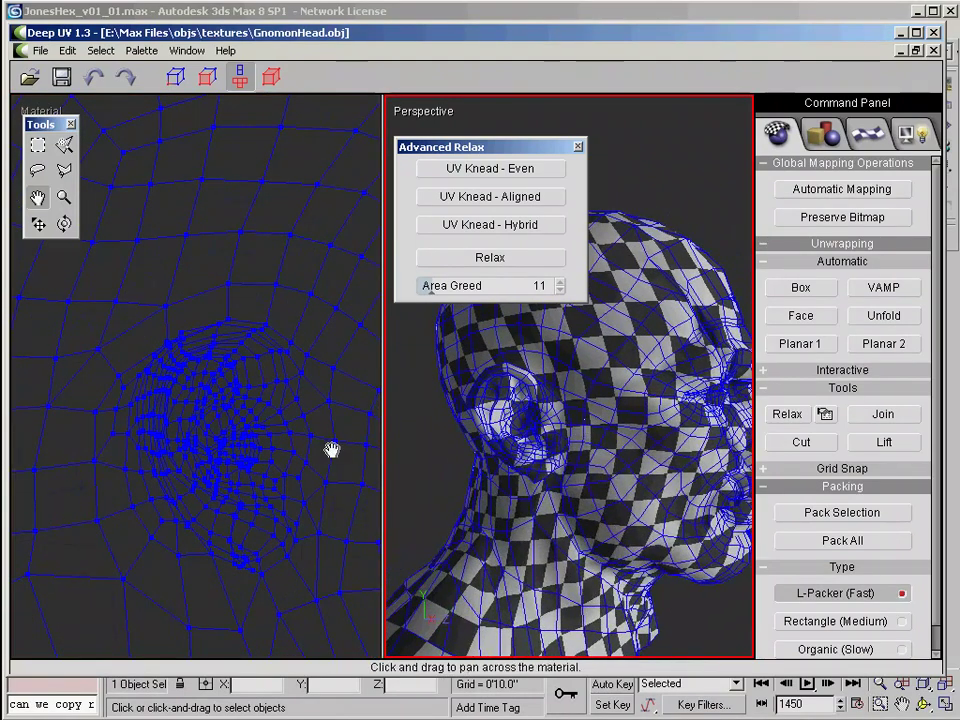
middle_drag(332, 449, 316, 415)
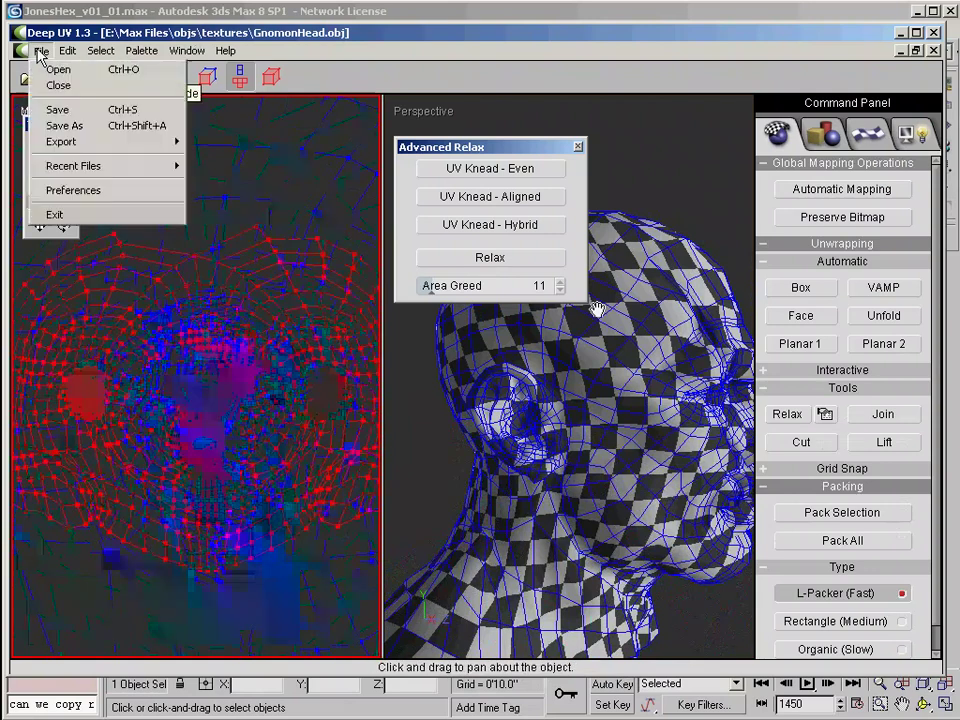
Step: Save the head as a Wavefront OBJ file in the textures folder, starting from the name GnomonHead.obj
click(47, 124)
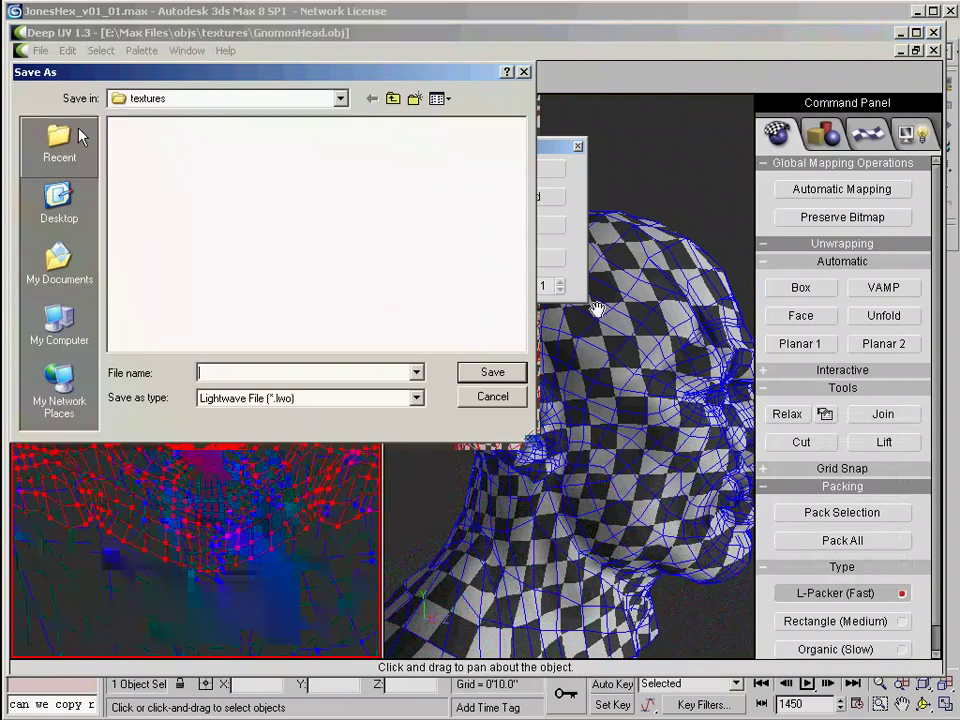
click(247, 397)
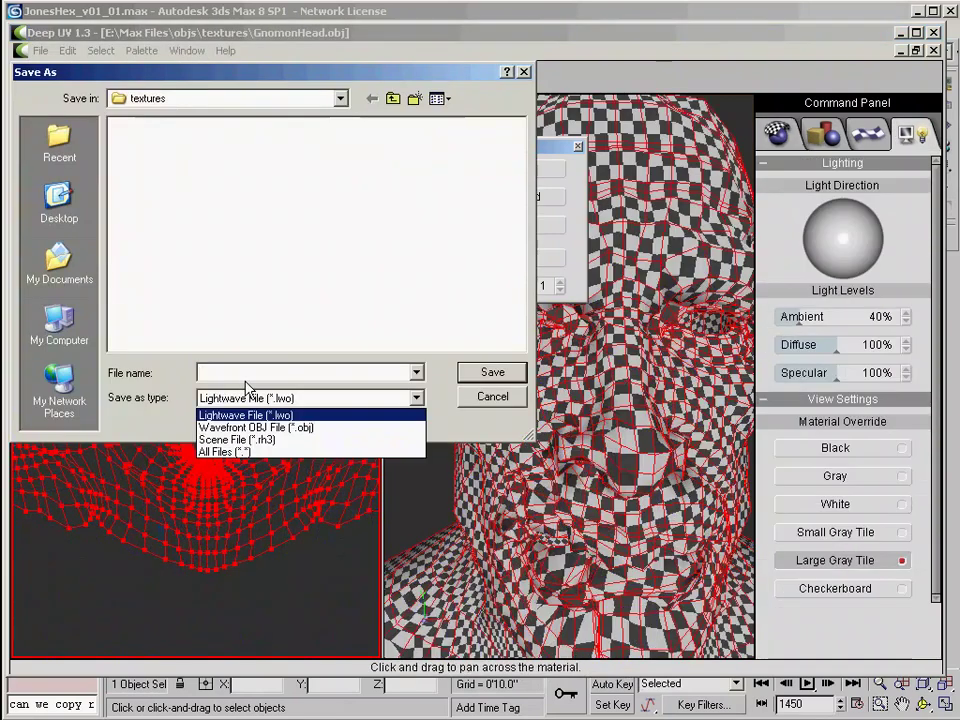
click(247, 427)
click(165, 126)
click(262, 373)
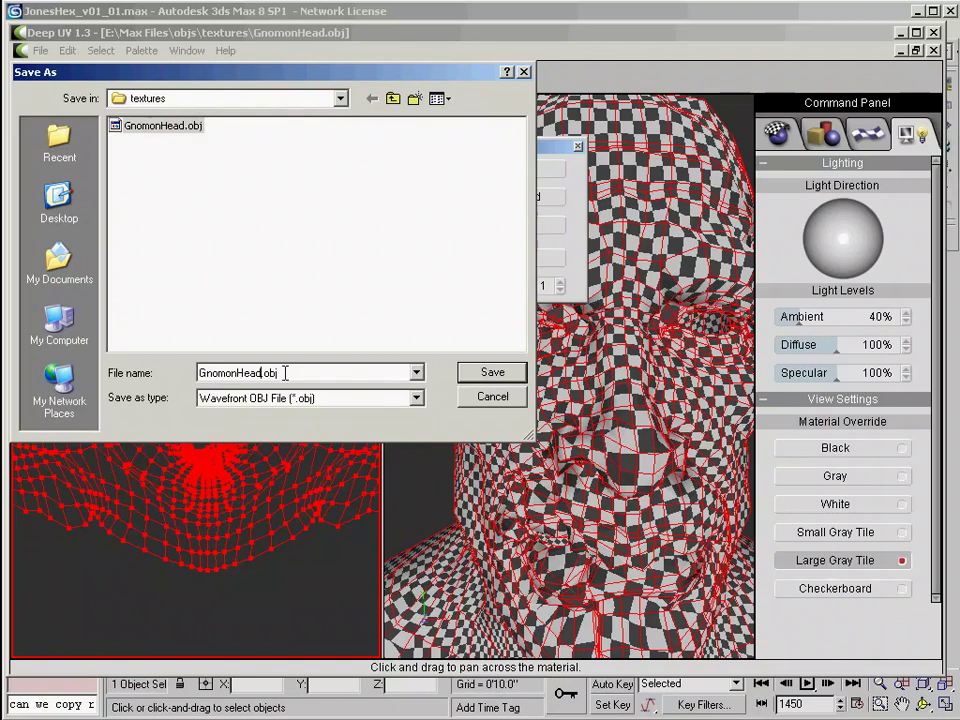
key(Return)
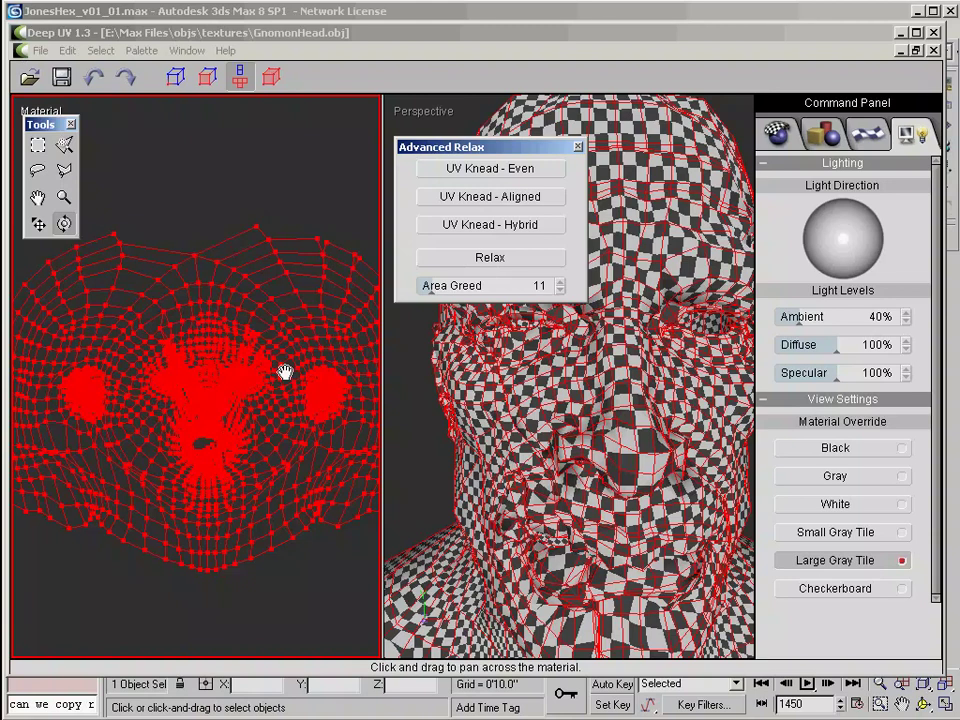
Step: Switch to 3ds Max, start a file import from the Max Files folder and change the file type filter
click(901, 33)
click(18, 29)
click(70, 313)
click(270, 322)
click(265, 416)
double_click(220, 347)
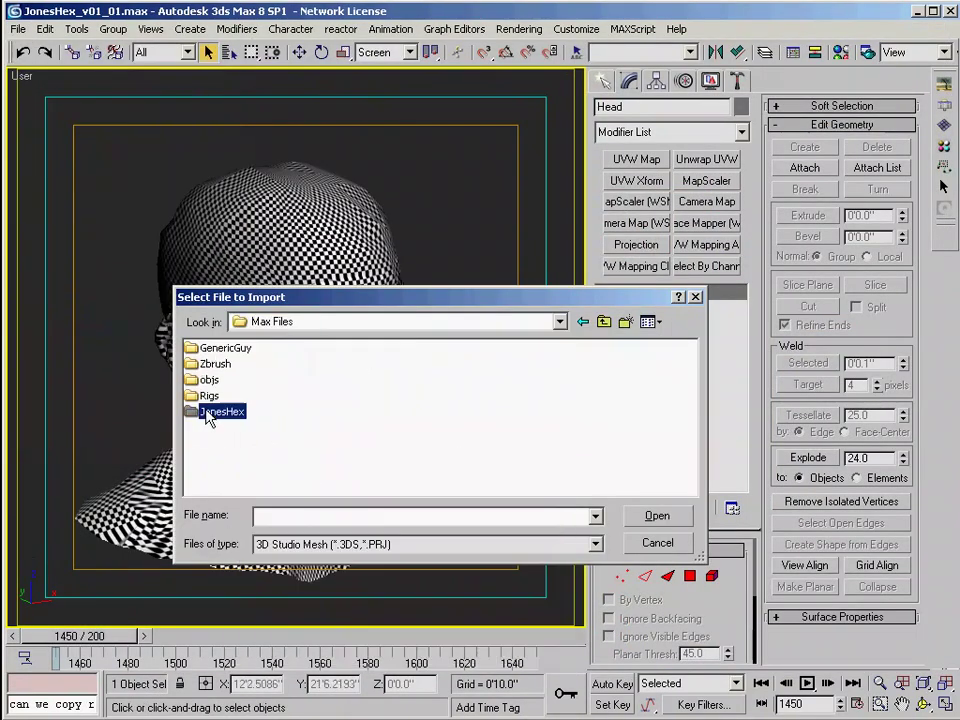
double_click(208, 364)
click(340, 544)
click(364, 659)
Step: Browse to the folder with the head saved from Deep UV and import its OBJ file
click(604, 322)
click(604, 322)
double_click(220, 411)
double_click(226, 380)
double_click(238, 365)
click(505, 489)
Step: Convert the imported objHead to Editable Poly and place it beside the original head
key(Delete)
right_click(366, 356)
right_click(648, 293)
click(668, 375)
key(w)
alt+middle_drag(304, 339, 278, 338)
drag(430, 52, 429, 112)
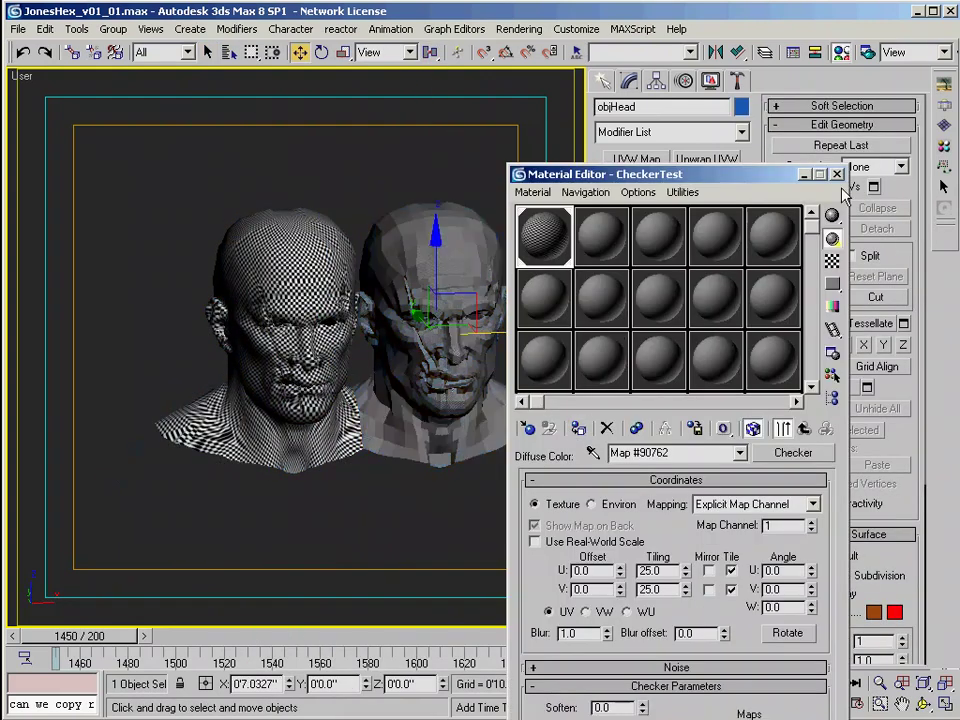
Step: Set the CheckerTest map's U and V tiling to 5 and show the material on the imported head
double_click(657, 571)
text(5)
double_click(659, 590)
text(5)
key(Return)
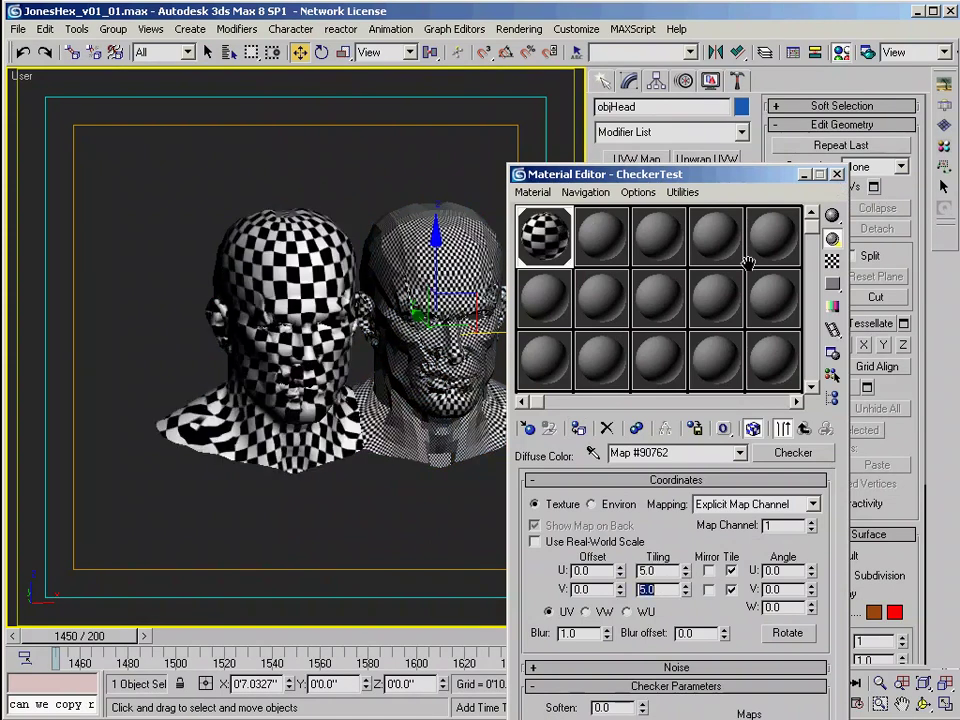
click(838, 175)
Step: Compare the vertex and face counts of the imported and original heads in their Object Properties
scroll(441, 292, up, 3)
middle_drag(441, 292, 322, 297)
click(210, 430)
click(387, 388)
right_click(430, 338)
click(466, 435)
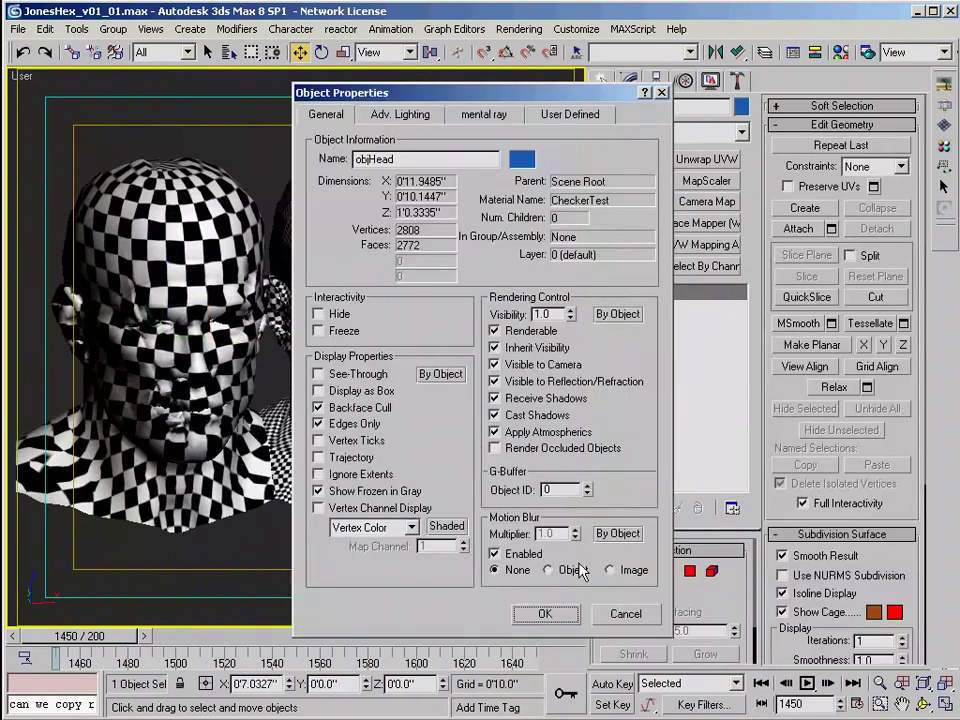
click(610, 614)
click(112, 424)
right_click(110, 425)
click(146, 521)
click(610, 614)
Step: Convert the original head to Editable Poly and check both heads' Object Properties again
right_click(720, 411)
click(750, 524)
right_click(162, 429)
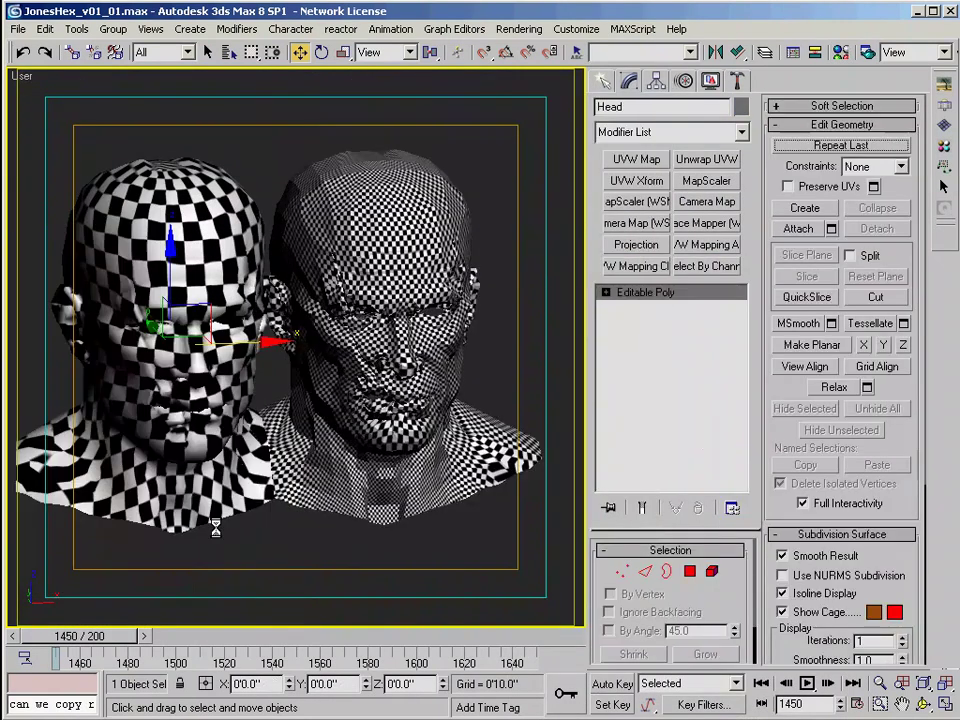
click(212, 527)
click(609, 615)
click(370, 400)
right_click(370, 400)
click(408, 496)
click(617, 617)
Step: Inspect the imported head's edges and smooth its faceted surface shading
middle_drag(457, 399, 419, 401)
key(F4)
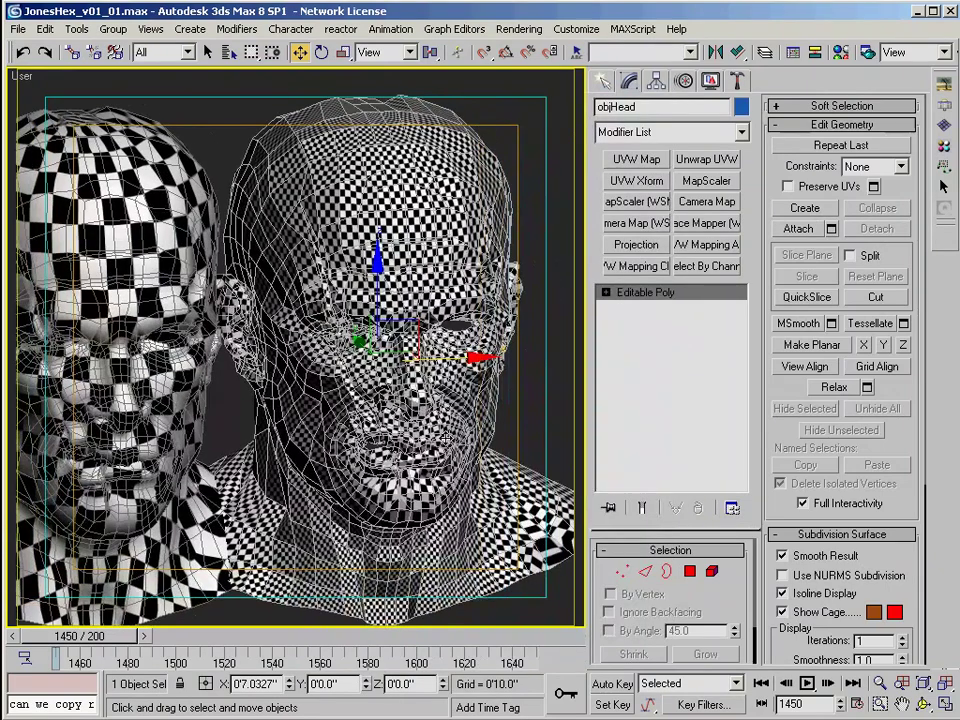
click(559, 253)
click(420, 355)
click(37, 479)
middle_drag(360, 391, 343, 347)
key(F4)
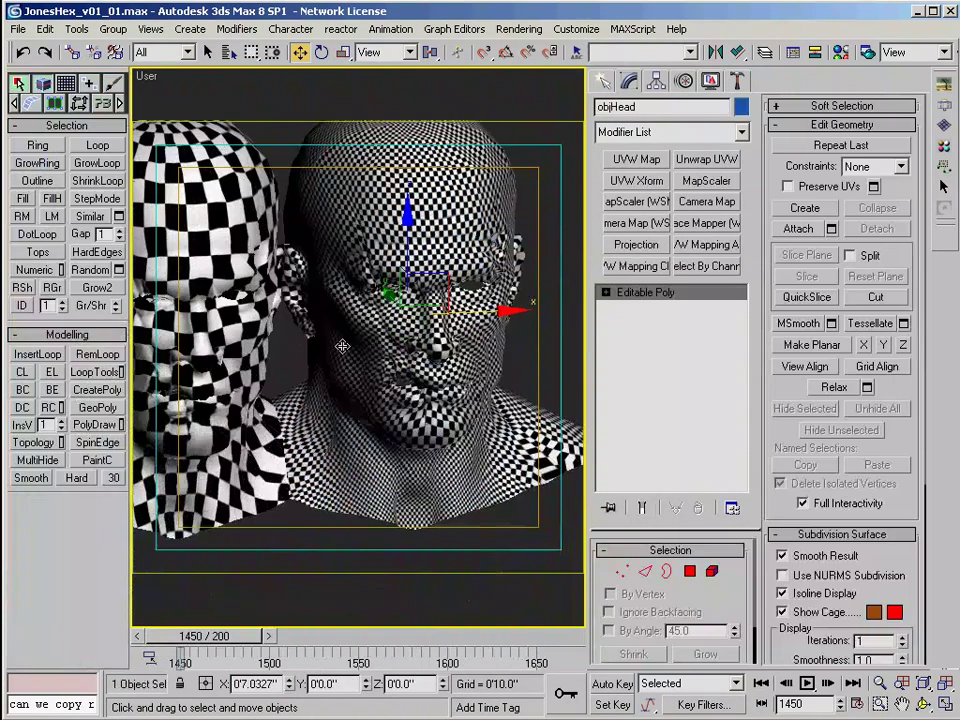
Step: Add an Unwrap UVW modifier to the imported head and select its whole layout in the UV editor
click(713, 160)
click(840, 129)
scroll(654, 396, down, 10)
drag(560, 365, 795, 600)
scroll(713, 468, up, 3)
middle_drag(713, 468, 649, 504)
Step: Scale the whole head layout down proportionally in Freeform mode so the checker squares become larger
click(482, 154)
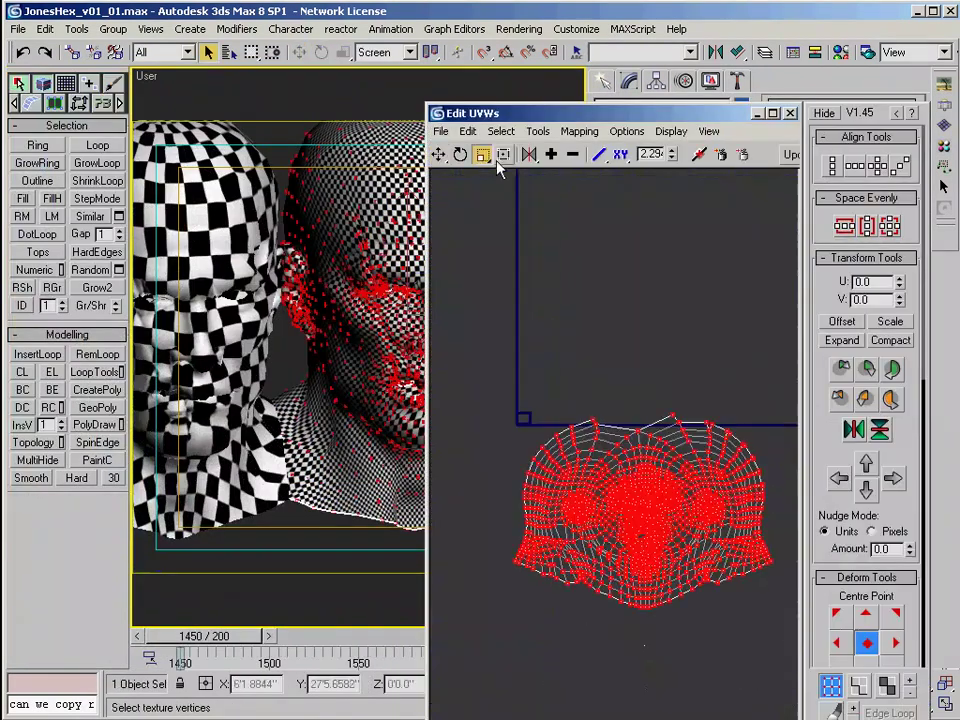
click(504, 154)
drag(517, 415, 576, 465)
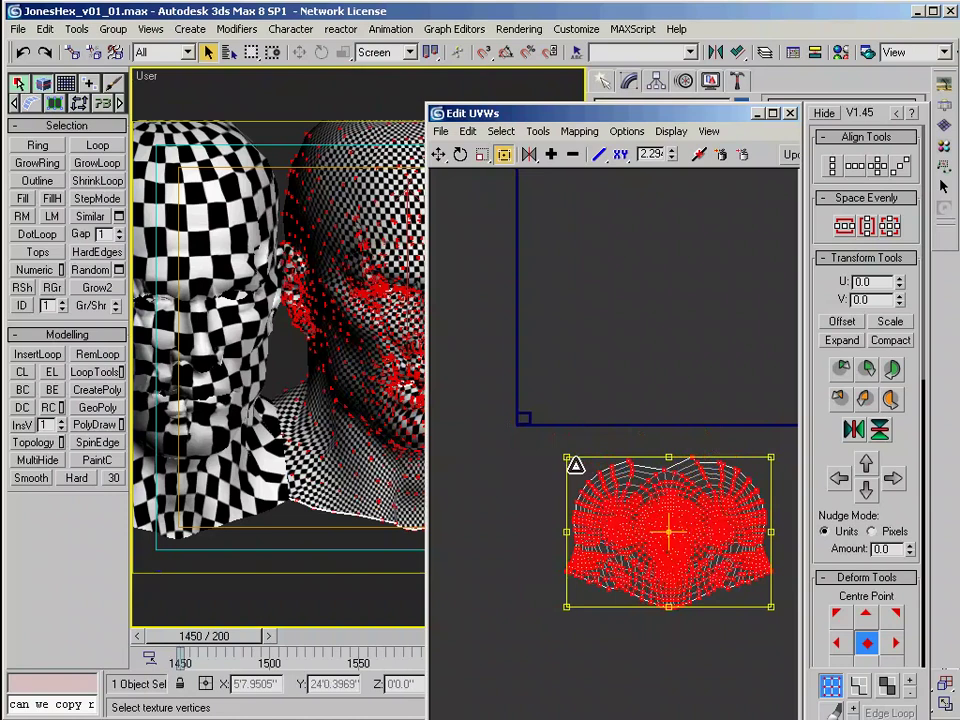
drag(576, 466, 634, 508)
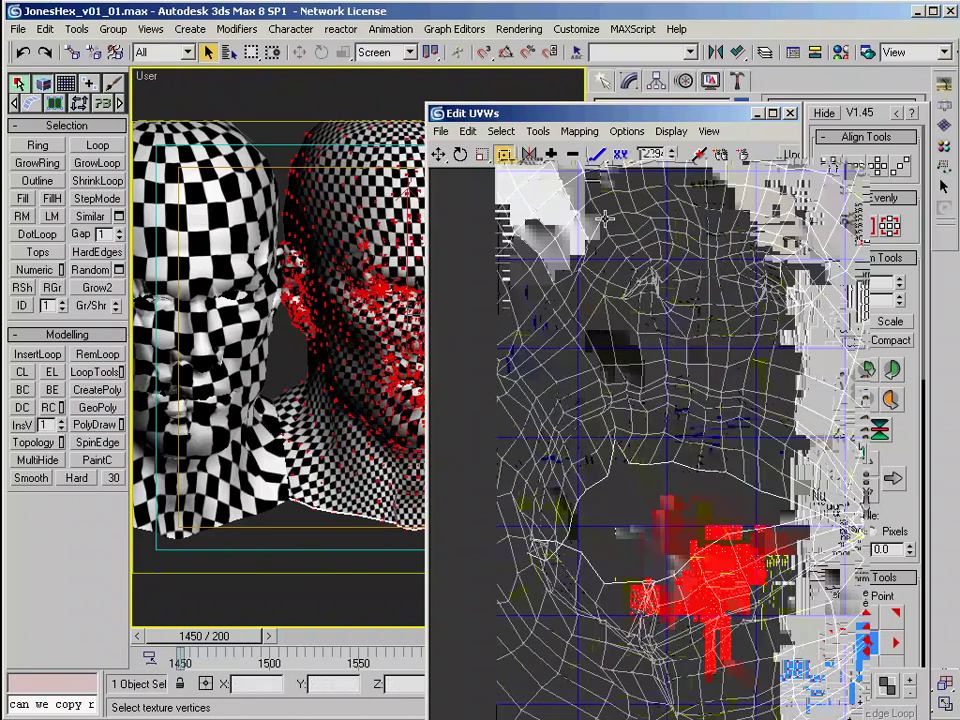
key(ctrl+a)
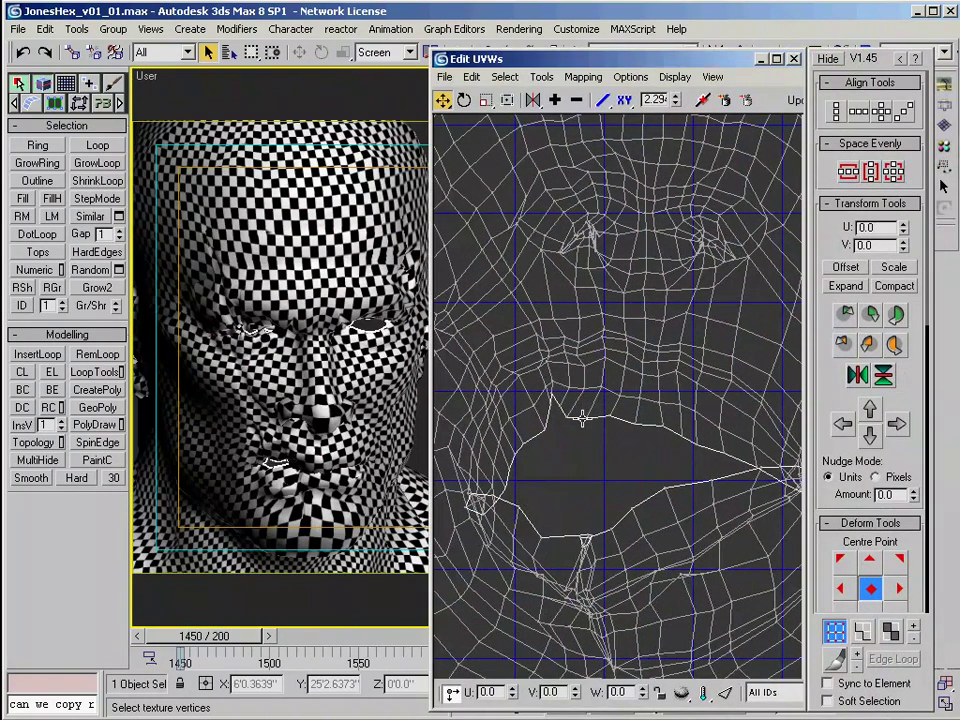
Step: Select the tangled UVs along the lower edge of the mouth opening and set the Relax Tool to Relax By Face Angles
click(585, 540)
drag(564, 480, 621, 634)
scroll(870, 480, down, 10)
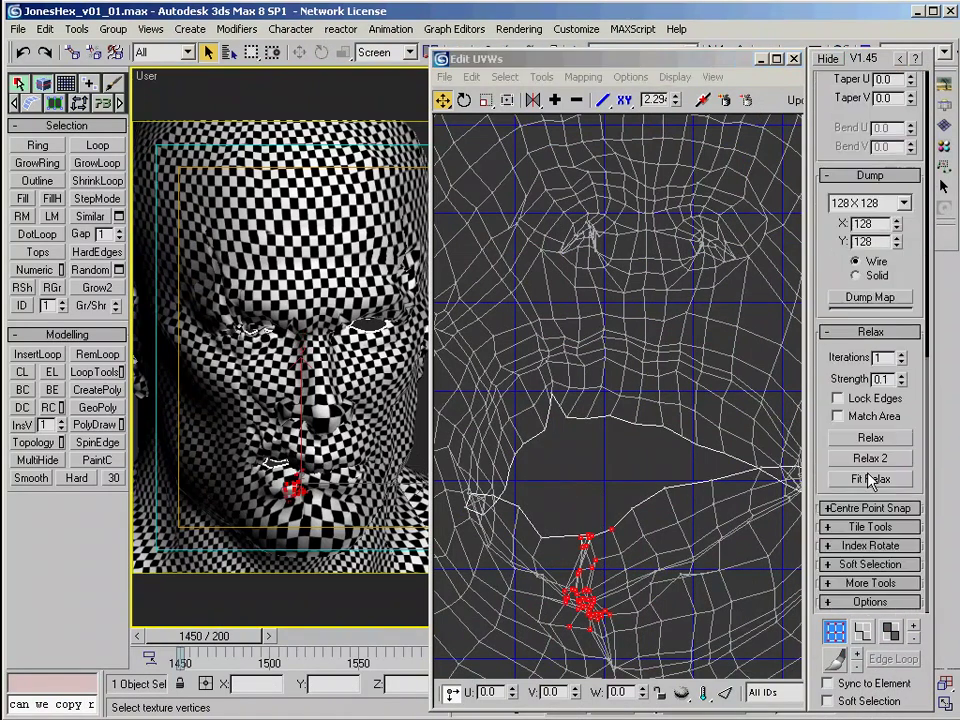
click(541, 77)
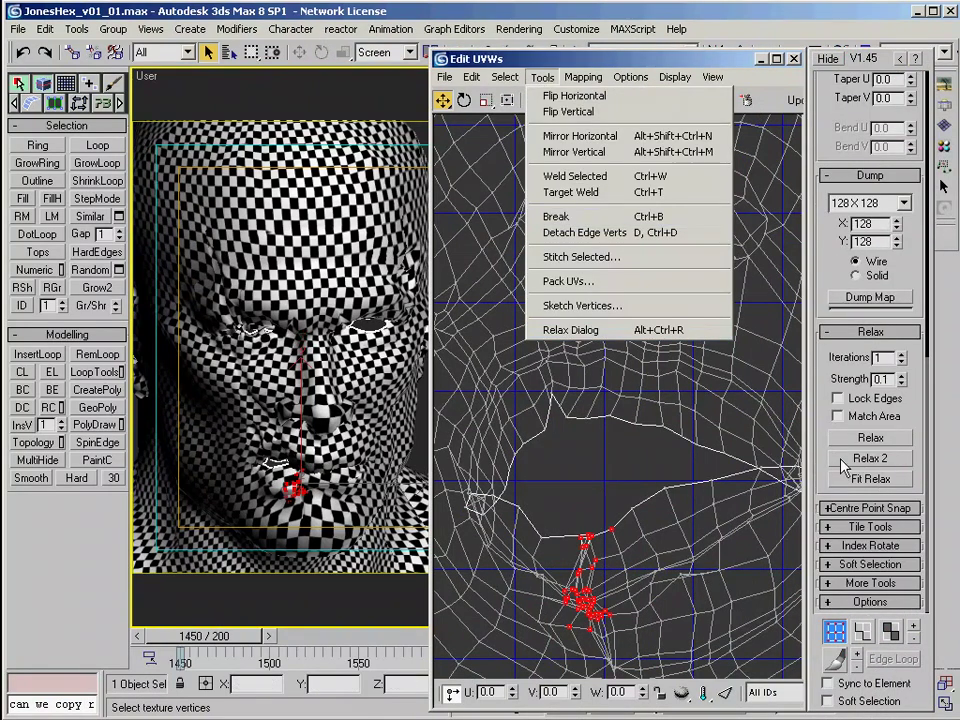
click(568, 328)
drag(540, 103, 246, 334)
click(270, 357)
click(205, 370)
Step: Relax the selected lower-lip UVs with 5000 iterations at an amount of 1.0
double_click(255, 384)
text(5000)
key(Tab)
text(1.0)
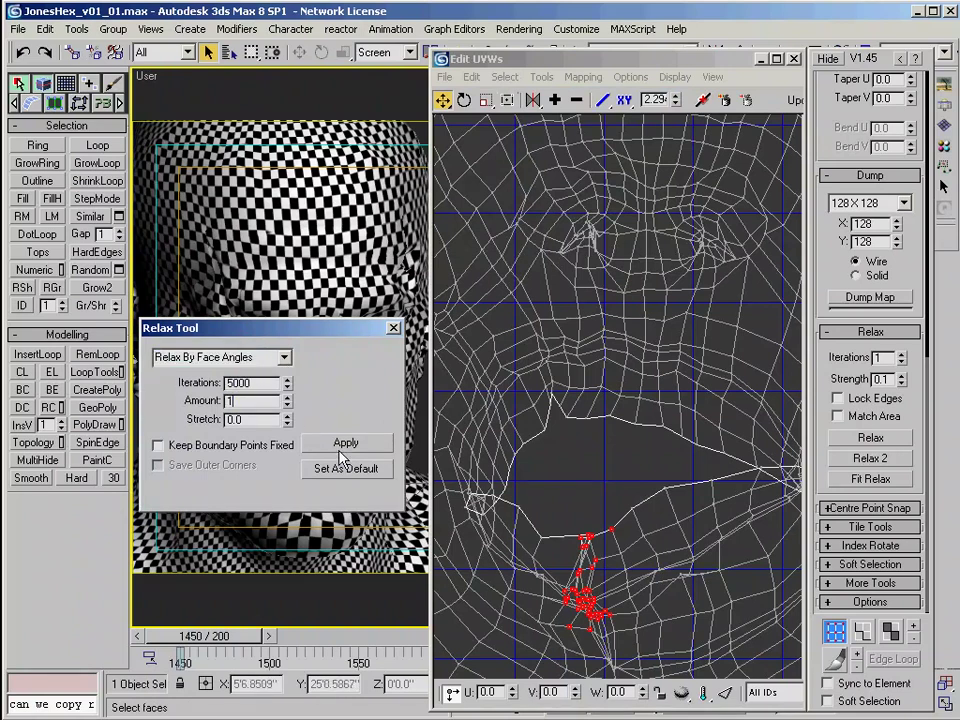
click(346, 443)
click(561, 503)
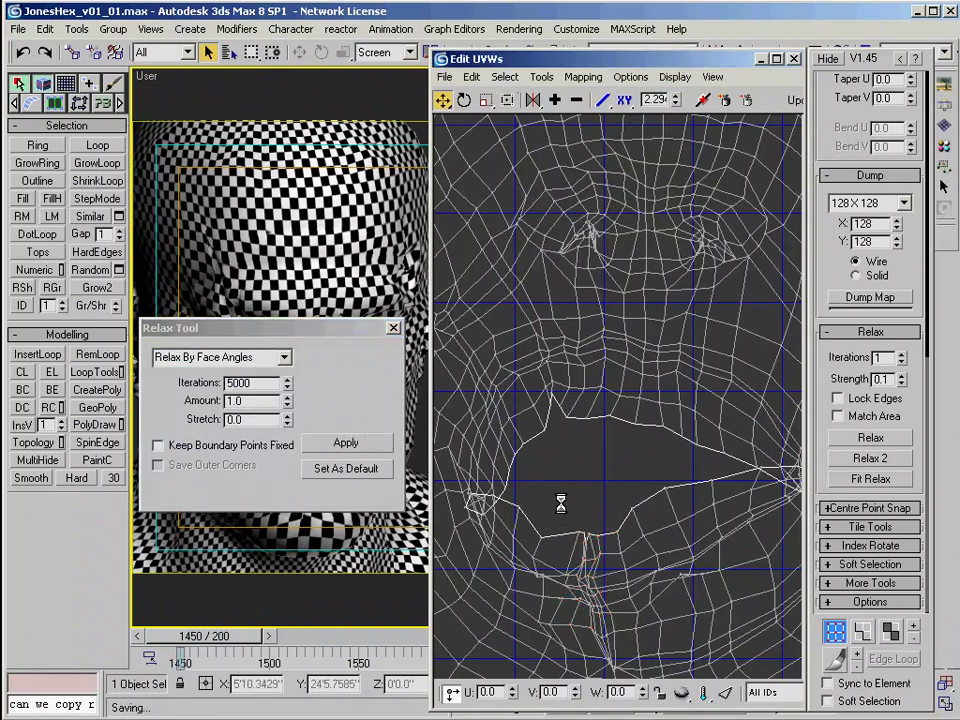
Step: Select the tangled UVs at the left corner of the mouth opening and relax them with the same face-angle settings
middle_drag(527, 515, 572, 525)
drag(577, 540, 472, 432)
click(331, 444)
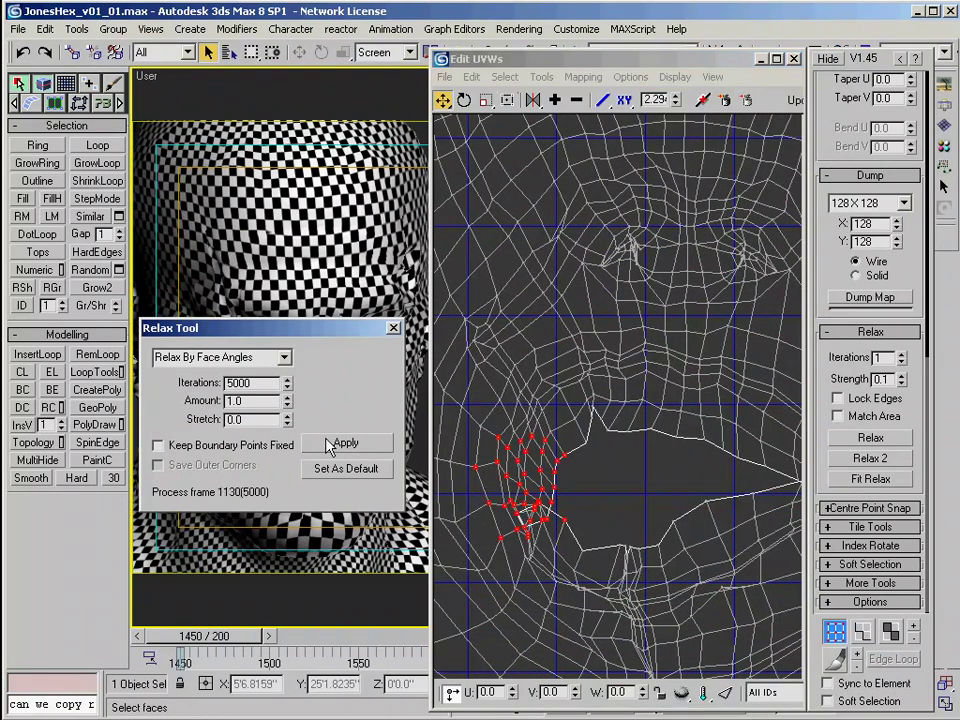
Step: Stop the running relax, then relax the tangled UVs at the right corner of the mouth opening by face angles
key(Escape)
middle_drag(653, 492, 499, 510)
drag(624, 450, 724, 556)
click(343, 443)
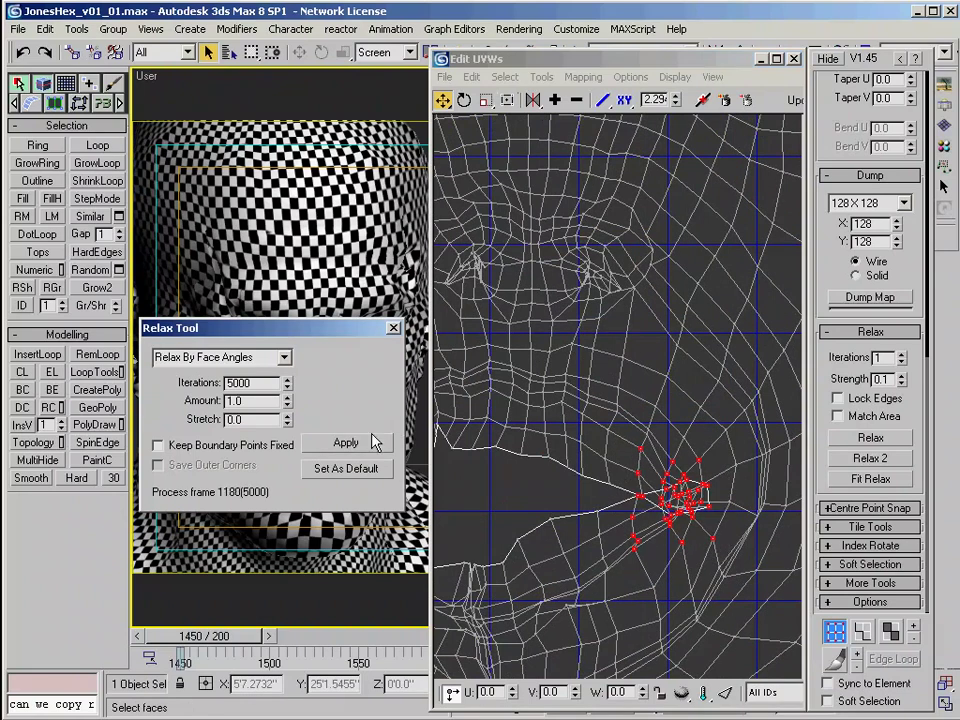
key(Escape)
Step: Move the crossed UVs at the right mouth corner individually to start untangling them
scroll(685, 478, up, 3)
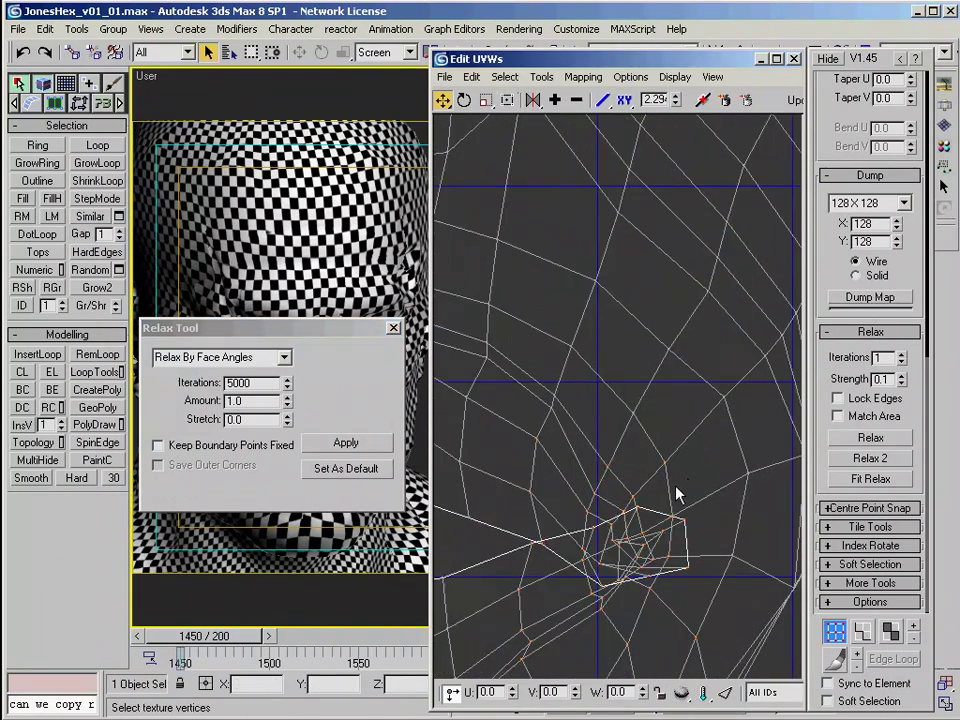
middle_drag(688, 486, 712, 418)
click(620, 450)
drag(561, 482, 558, 469)
drag(627, 529, 631, 570)
drag(612, 502, 610, 540)
drag(621, 465, 606, 515)
click(550, 582)
click(556, 578)
drag(486, 646, 492, 654)
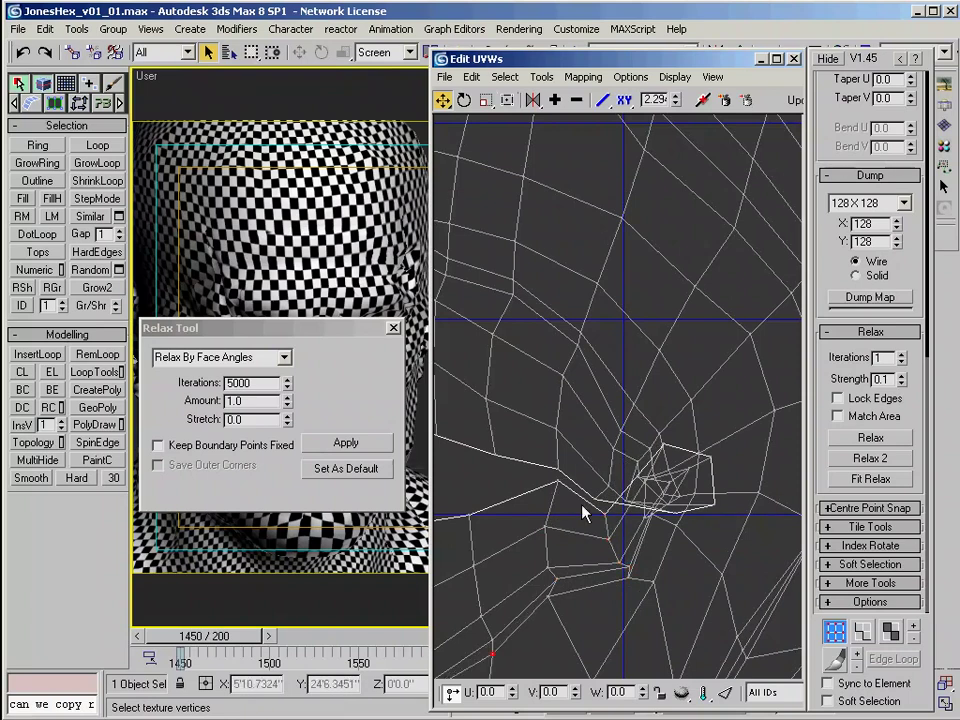
Step: Select the right mouth-corner UVs, enable Soft Selection with a 0.22 falloff, and relax them by face angles
middle_drag(608, 458, 600, 422)
drag(569, 335, 671, 479)
click(827, 700)
right_click(676, 101)
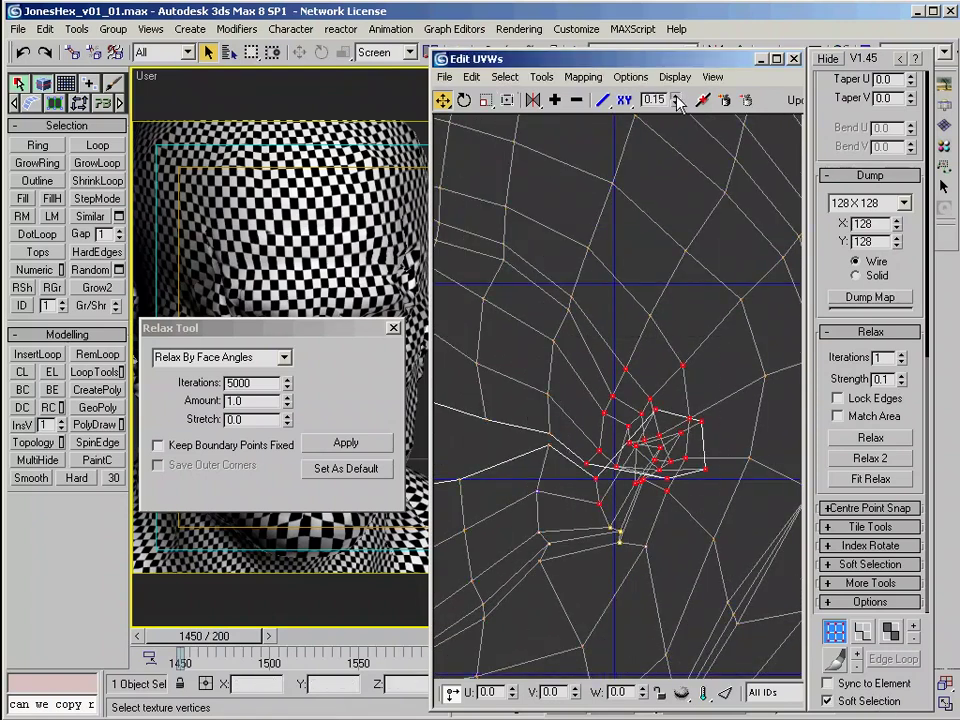
drag(678, 104, 678, 96)
click(346, 443)
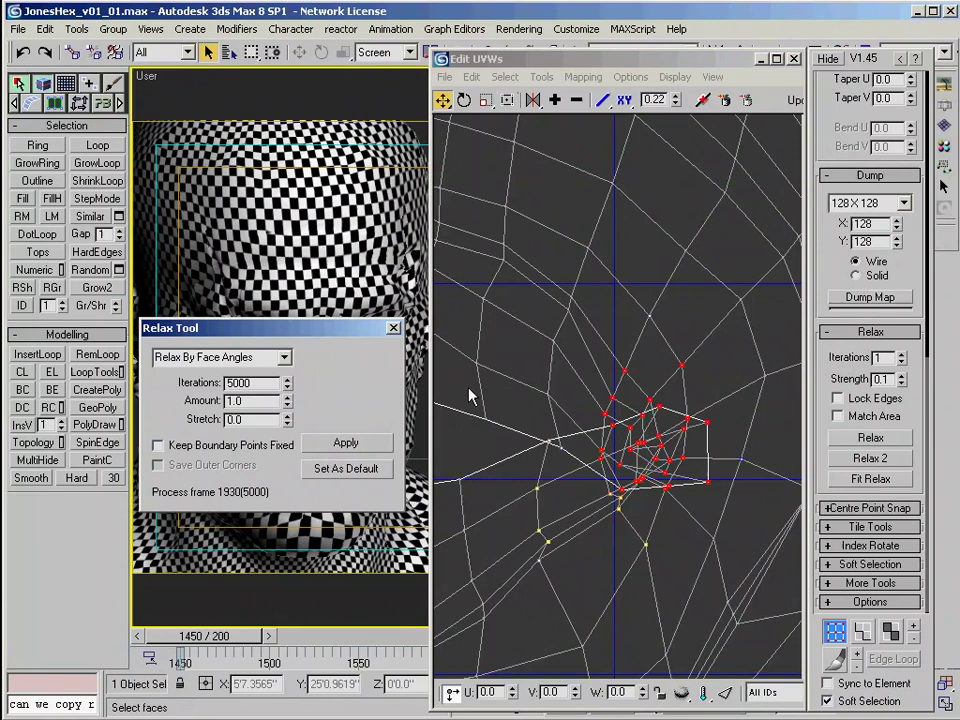
key(Escape)
Step: Set the Relax Tool to 1000 iterations and reposition stray UVs around the right mouth corner by hand
double_click(247, 384)
text(1000)
middle_drag(698, 495, 659, 476)
drag(643, 346, 662, 323)
drag(610, 296, 595, 328)
middle_drag(621, 418, 641, 300)
drag(601, 369, 601, 390)
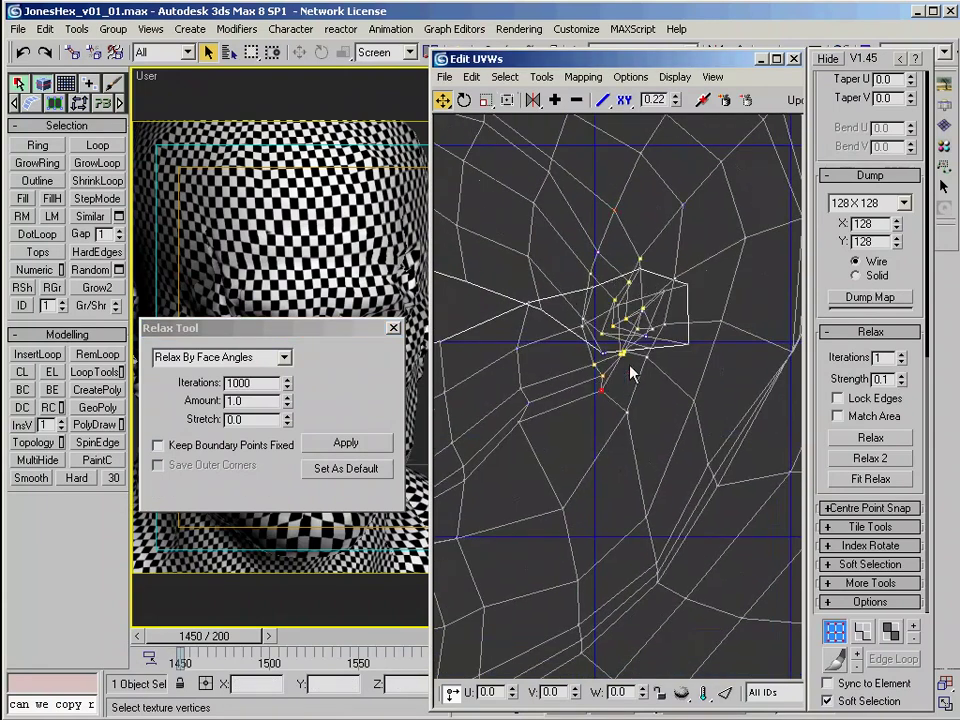
Step: Relax the right mouth corner by face angles, then smooth it repeatedly with one-iteration Relax at 0.1 strength
click(350, 443)
click(866, 439)
click(868, 440)
click(868, 440)
click(868, 440)
click(868, 440)
click(868, 440)
click(868, 440)
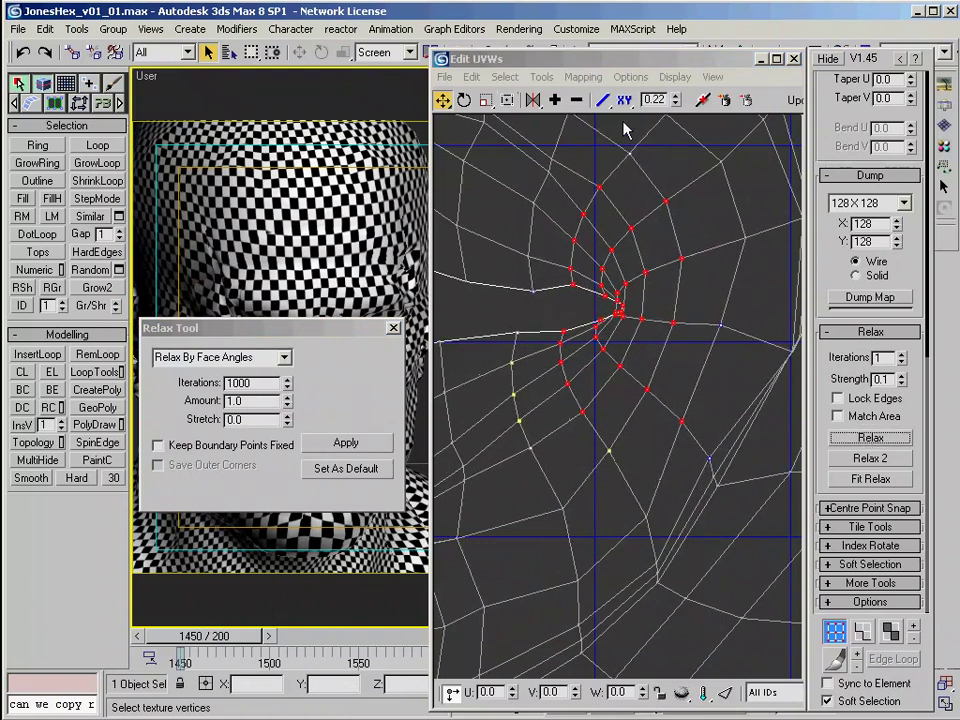
Step: Turn off Soft Selection, undo the first relax attempt, and relax a reselected group of right mouth-corner UVs by face angles
click(855, 706)
scroll(610, 405, up, 2)
middle_drag(599, 411, 582, 432)
click(348, 446)
middle_drag(566, 330, 641, 335)
key(ctrl+z)
drag(575, 229, 652, 353)
click(345, 446)
Step: Select the UVs just above the right mouth corner and relax them by face angles
middle_drag(633, 321, 648, 364)
middle_drag(590, 285, 611, 317)
click(609, 312)
scroll(609, 312, down, 2)
drag(603, 204, 686, 290)
click(346, 443)
Step: Reposition individual UVs around the right mouth corner to open the lip edges and even out the surrounding loops
scroll(625, 300, up, 2)
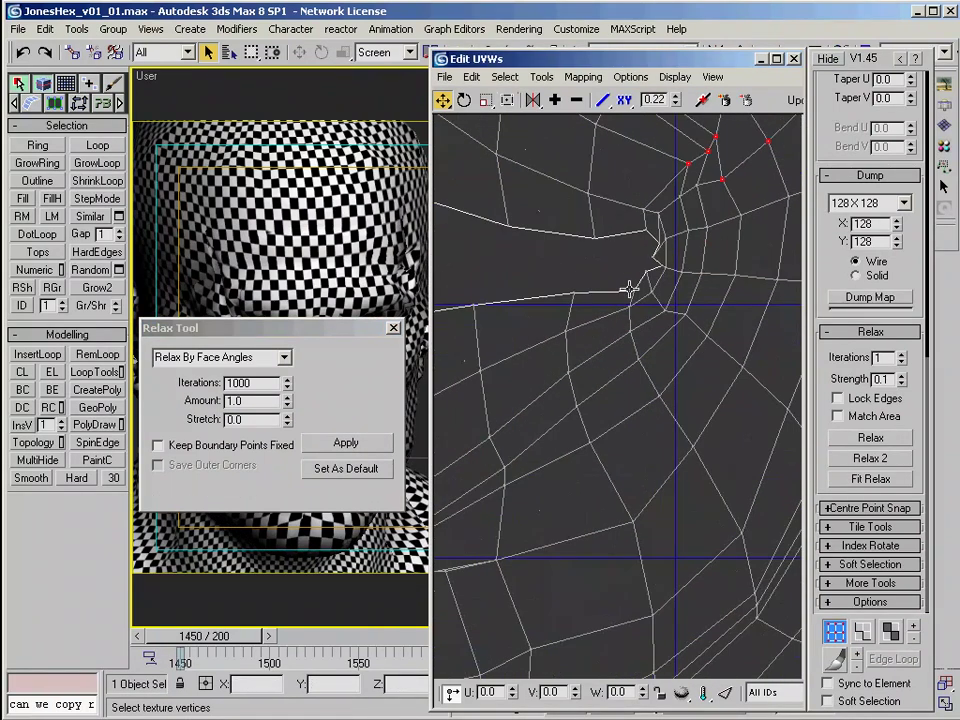
click(628, 290)
middle_drag(592, 294, 546, 403)
scroll(550, 400, up, 2)
drag(622, 367, 612, 367)
drag(614, 337, 610, 290)
drag(601, 325, 586, 338)
middle_drag(577, 421, 591, 377)
drag(592, 348, 585, 347)
scroll(649, 317, down, 3)
scroll(649, 317, up, 2)
middle_drag(656, 262, 560, 320)
drag(574, 304, 572, 308)
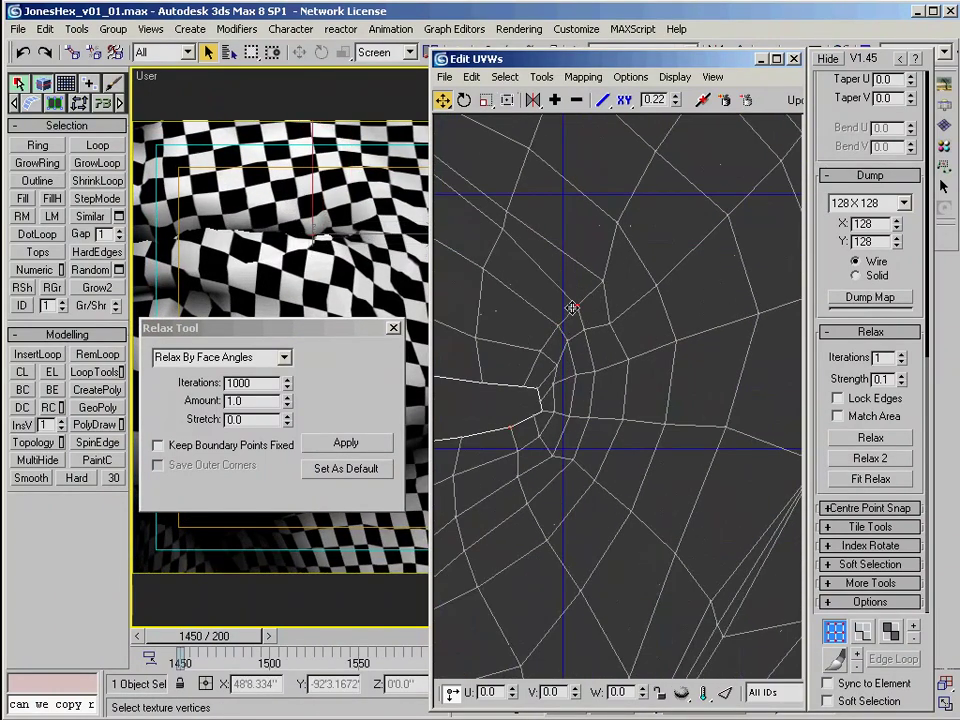
Step: Relax the tangled UVs at the lower end of the vertical crease below the lower lip, and those further up it
scroll(580, 315, down, 3)
middle_drag(664, 475, 653, 398)
middle_drag(510, 438, 615, 441)
scroll(615, 441, up, 2)
drag(735, 525, 559, 399)
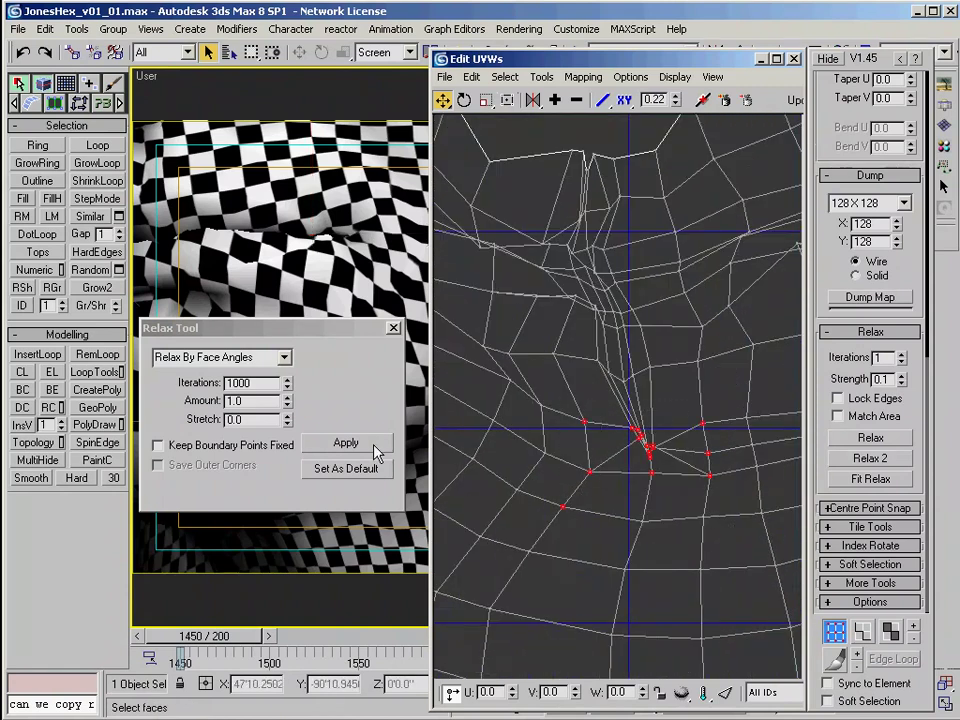
click(368, 439)
middle_drag(652, 358, 677, 424)
drag(488, 256, 672, 408)
click(339, 437)
Step: Select the pinched UVs on the lower lip edge, expand and trim the selection, and move it upward
middle_drag(643, 285, 615, 371)
scroll(615, 371, down, 3)
drag(551, 296, 649, 359)
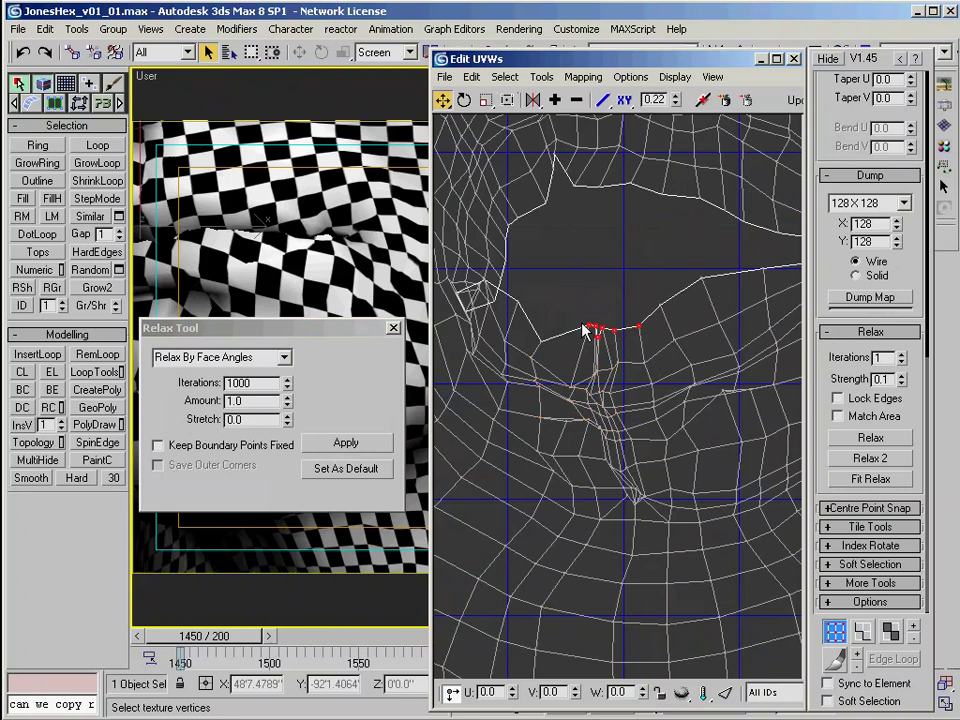
click(555, 101)
alt+drag(546, 364, 520, 348)
alt+drag(664, 331, 686, 351)
drag(638, 324, 637, 306)
Step: Relax the tangled UVs at the left mouth corner by face angles and smooth them with Relax at 0.1 strength
middle_drag(509, 323, 587, 377)
drag(588, 378, 520, 326)
click(372, 441)
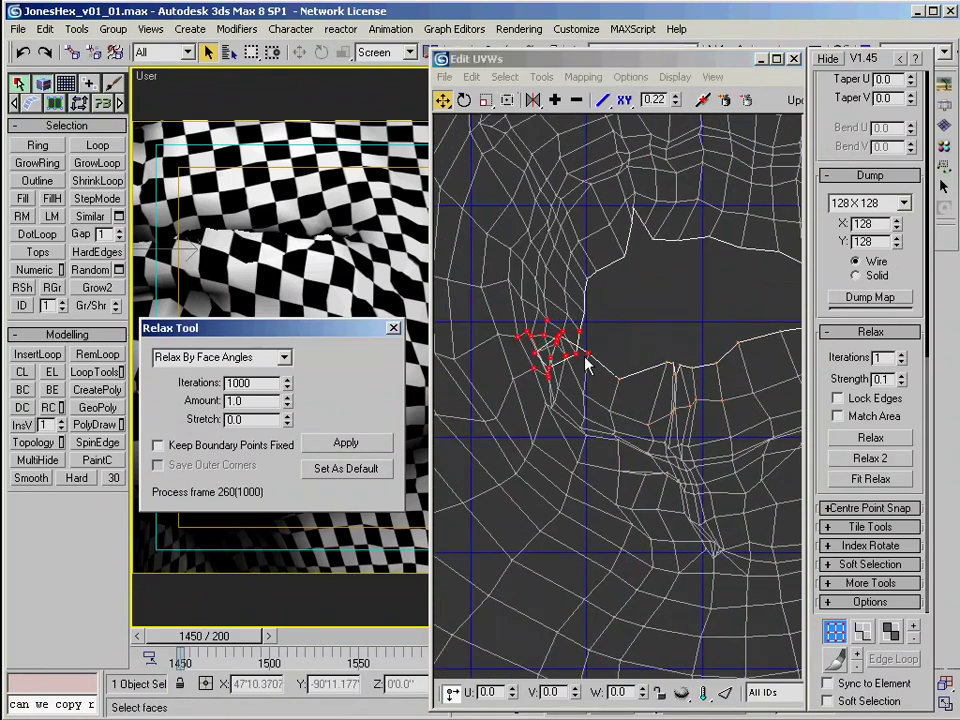
click(867, 441)
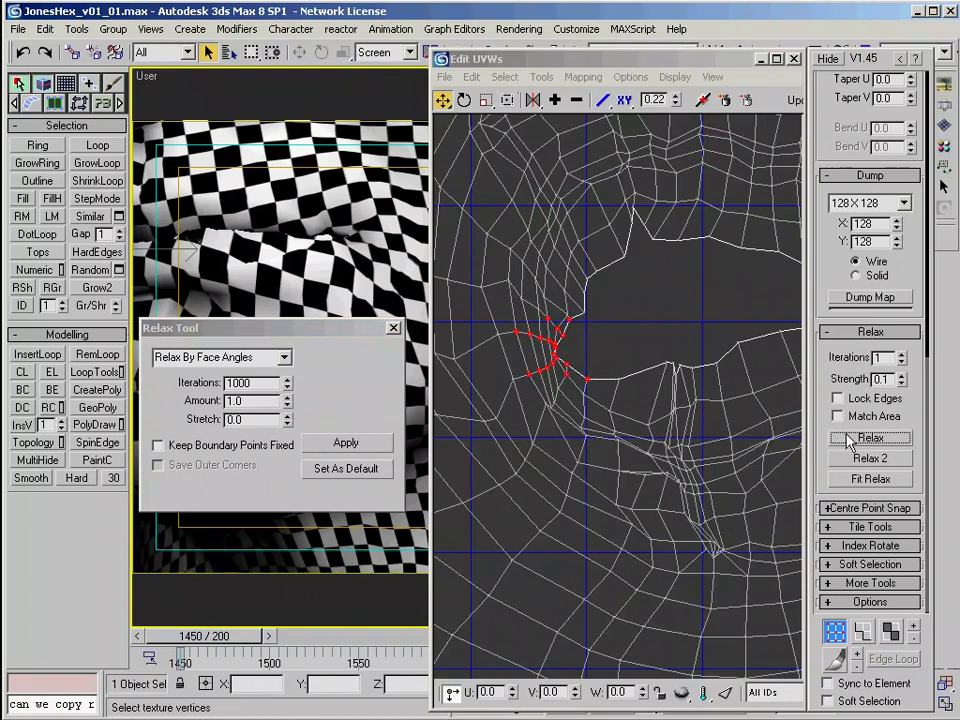
Step: Adjust individual UVs at the left mouth corner by hand so its edges no longer cross
scroll(647, 413, up, 2)
click(611, 366)
middle_drag(581, 346, 574, 381)
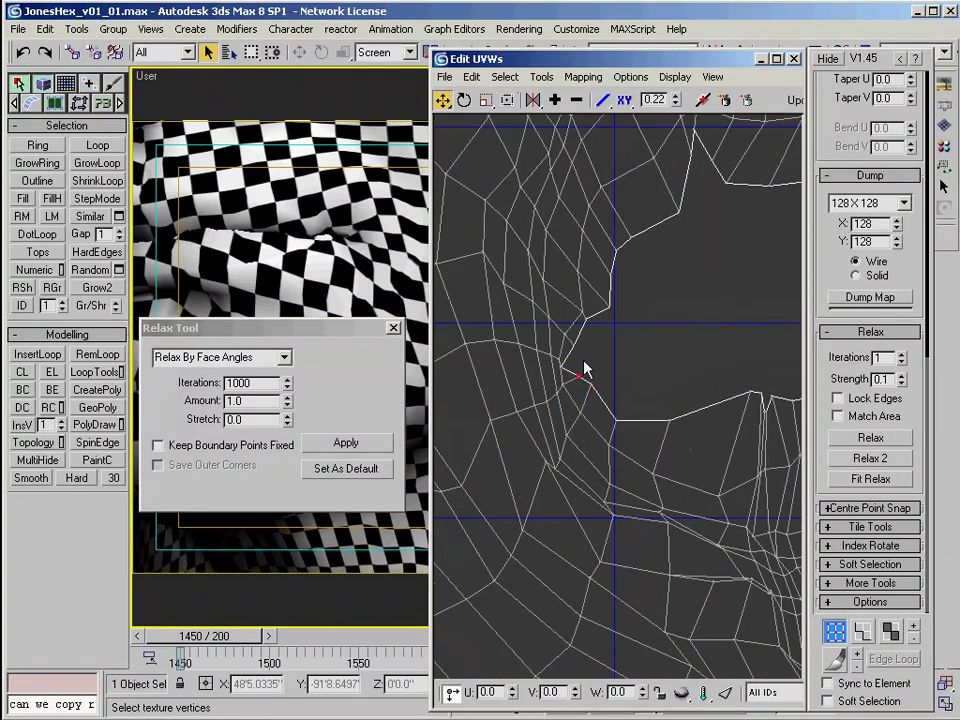
middle_drag(661, 548, 544, 461)
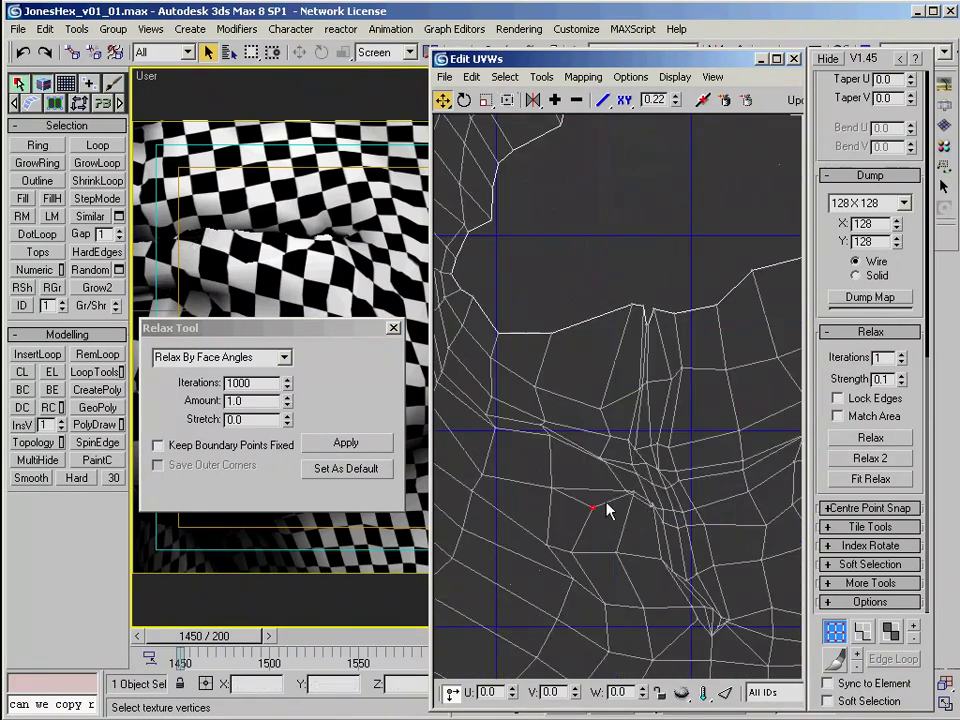
Step: Select the compressed UVs along the crease below the lower lip and relax them with 1000 face-angle iterations
scroll(612, 495, down, 2)
drag(577, 403, 697, 540)
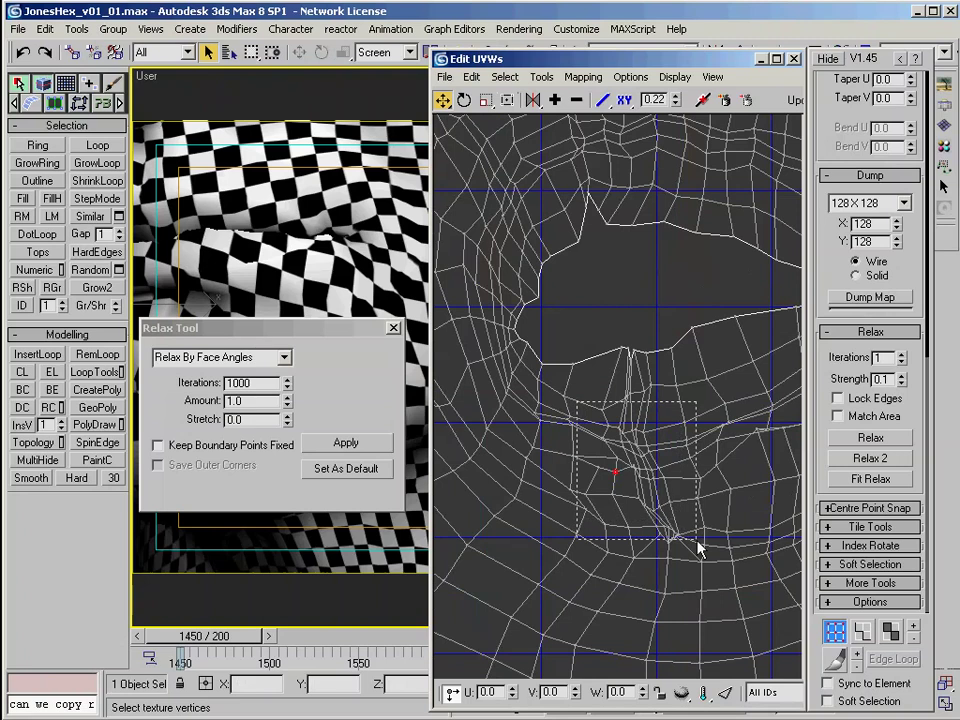
click(345, 442)
middle_drag(641, 398, 591, 424)
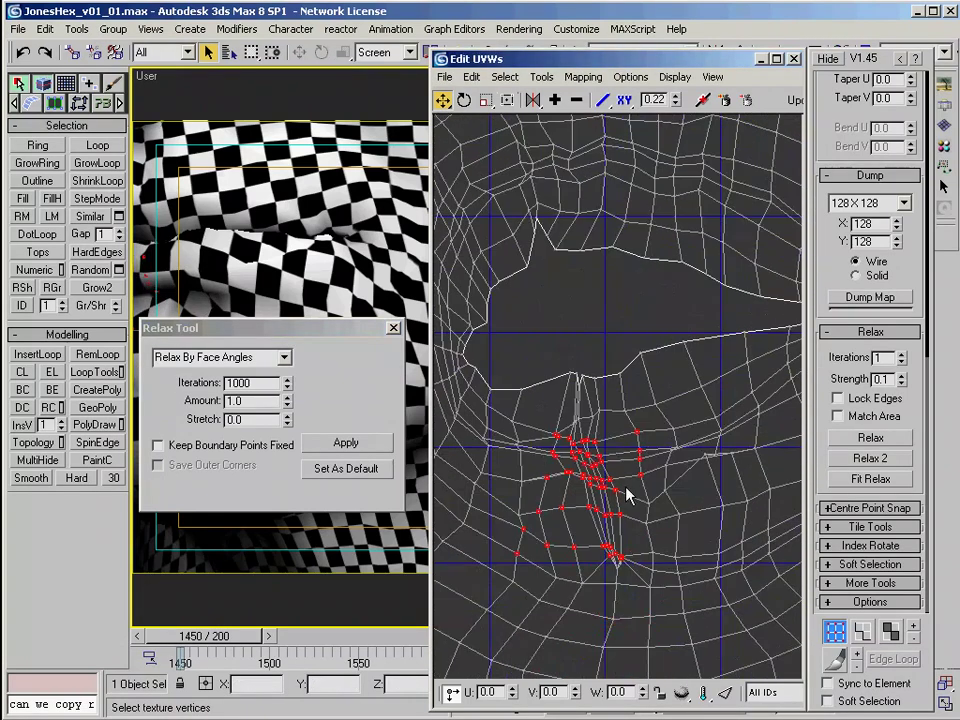
Step: Relax the overlapping UVs below the right half of the lower lip and adjust the remaining strays by hand
click(515, 416)
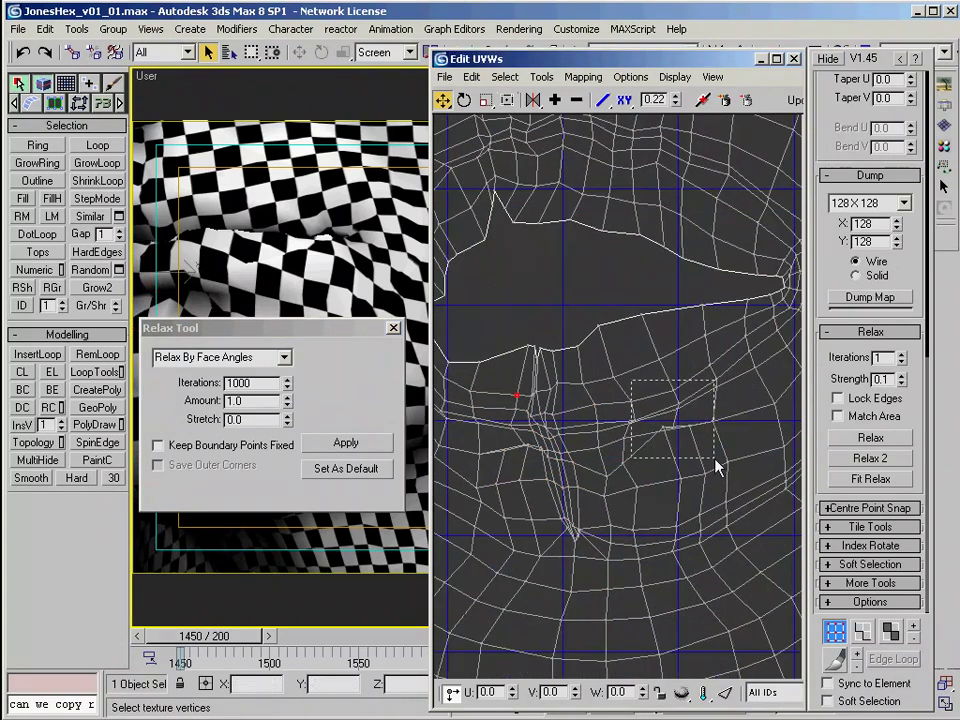
click(365, 446)
drag(669, 440, 696, 443)
click(676, 436)
Step: Select the tangled UVs of the left nostril and relax them by face angles
middle_drag(559, 468, 624, 437)
scroll(677, 381, down, 3)
scroll(512, 325, up, 6)
drag(659, 420, 659, 421)
click(345, 448)
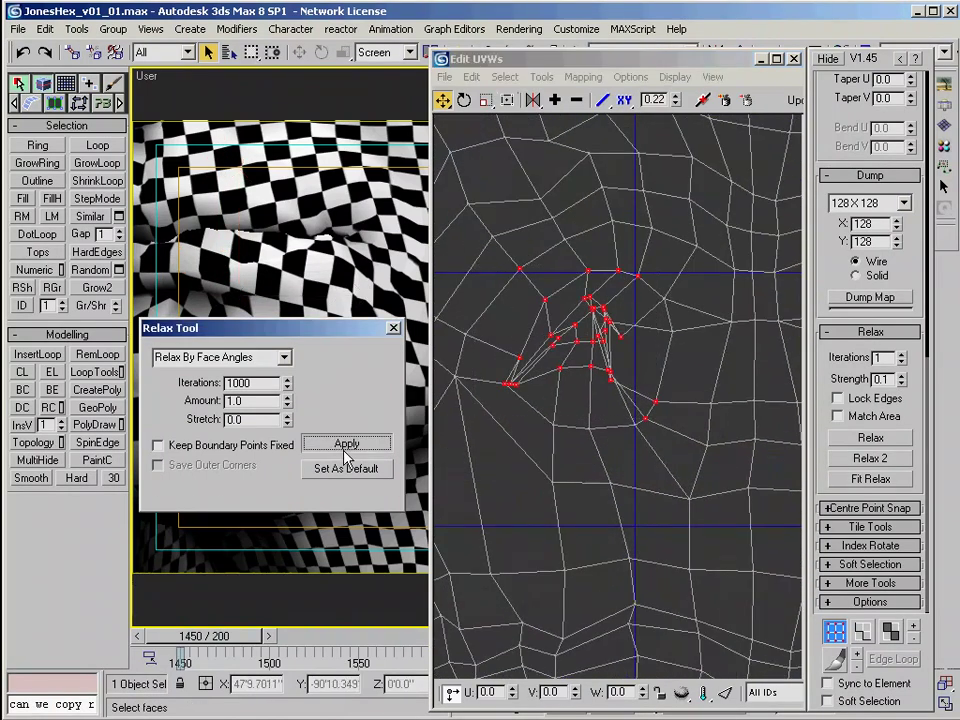
Step: Select the tangled UVs of the right nostril and relax them with the same face-angle settings
scroll(707, 360, down, 4)
scroll(624, 359, up, 4)
scroll(624, 358, down, 1)
drag(459, 348, 636, 491)
middle_drag(610, 470, 781, 423)
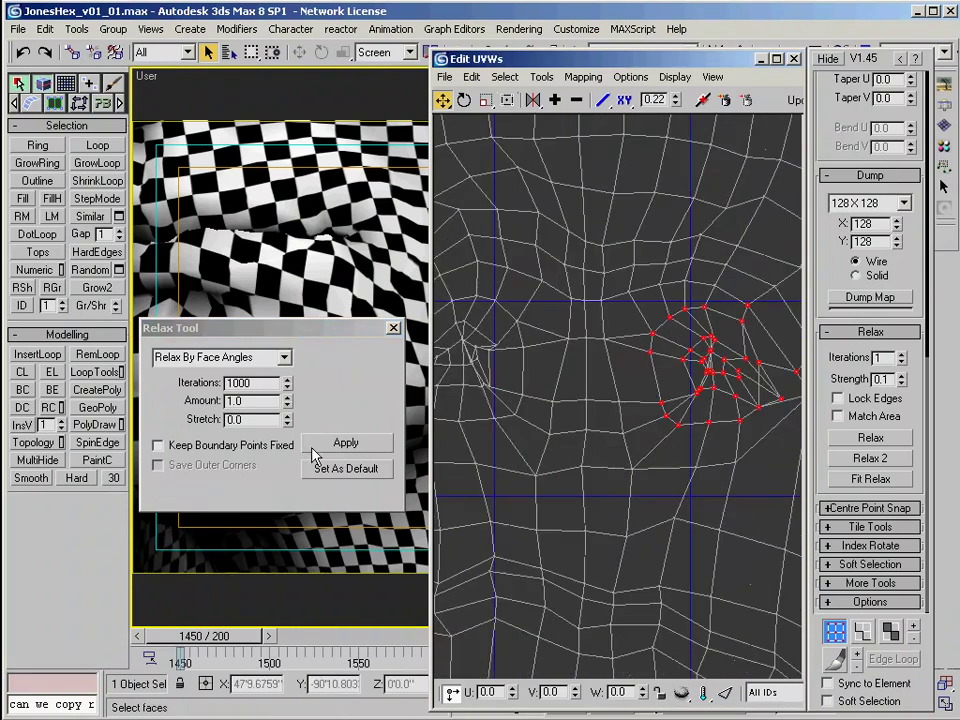
click(312, 447)
Step: Select the tangled UVs around the eye opening, relax them by face angles, and smooth them with Relax at 0.1 strength
drag(322, 328, 336, 333)
scroll(680, 325, down, 5)
scroll(458, 139, up, 3)
middle_drag(458, 139, 556, 452)
scroll(556, 452, down, 3)
drag(497, 380, 684, 482)
scroll(538, 405, up, 3)
click(361, 448)
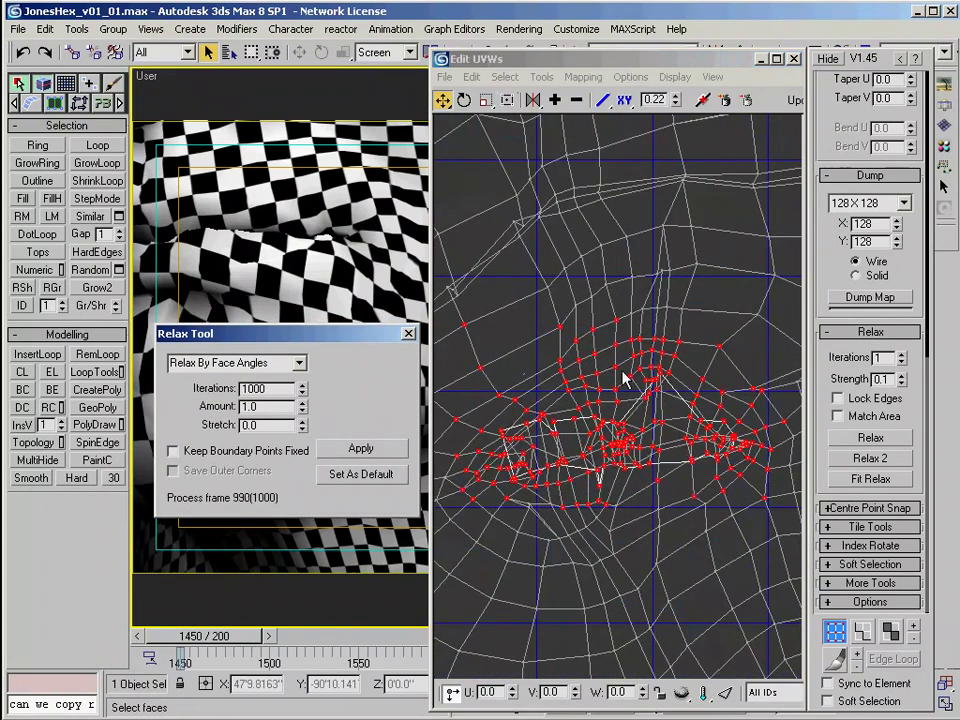
middle_drag(624, 379, 611, 392)
click(876, 438)
Step: Select the bunched UVs at the end of the crease above the eye and relax them twice by face angles
middle_drag(530, 222, 614, 312)
drag(558, 281, 622, 321)
click(361, 448)
click(343, 454)
Step: Reposition the remaining crowded UVs along the crease above the eye by hand
drag(528, 366, 541, 329)
scroll(553, 460, down, 5)
scroll(570, 385, up, 8)
click(575, 388)
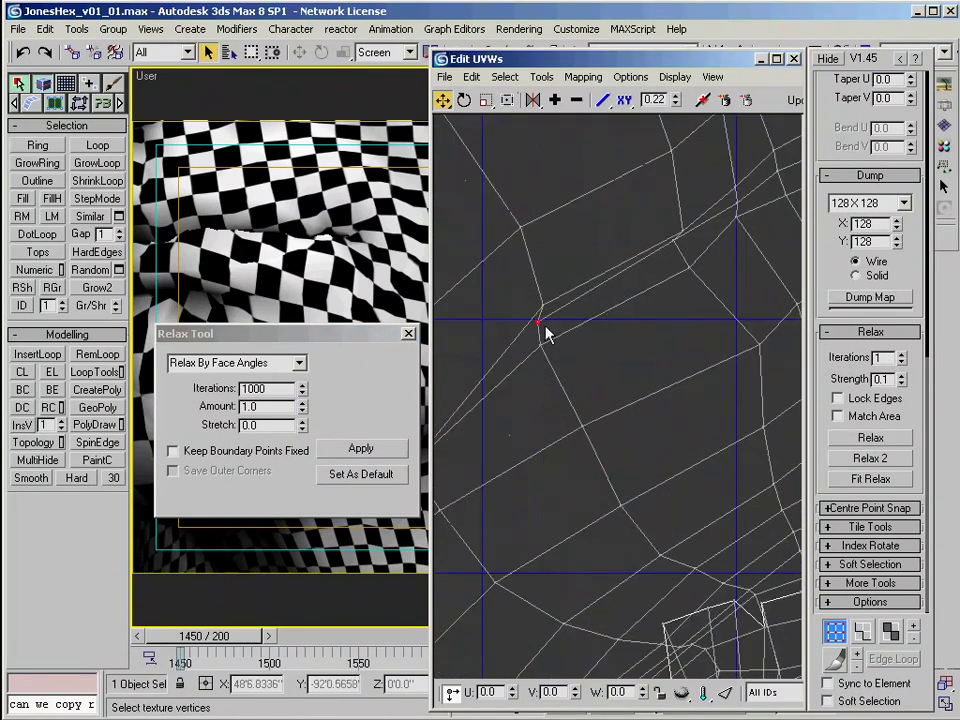
scroll(544, 332, down, 5)
scroll(722, 364, up, 4)
middle_drag(677, 349, 666, 389)
Step: Move the crossing eyelid-edge UVs by hand to separate the upper and lower lids from the left eye corner onward
click(472, 292)
scroll(640, 342, down, 3)
scroll(602, 369, up, 5)
scroll(611, 360, down, 3)
scroll(640, 415, up, 5)
scroll(647, 418, down, 3)
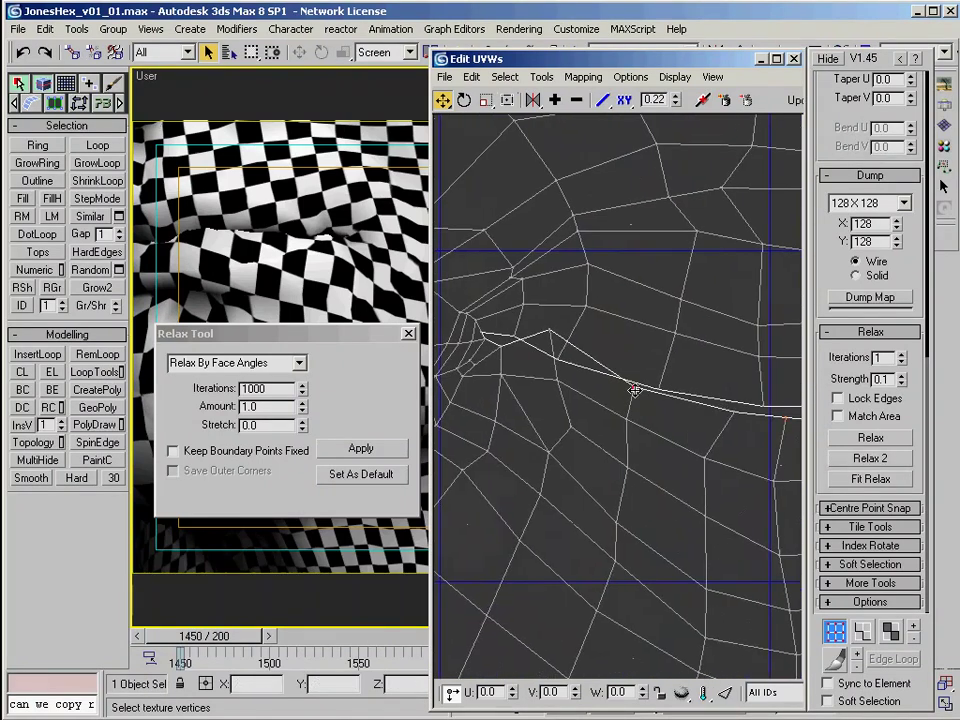
scroll(594, 321, up, 5)
scroll(615, 305, down, 3)
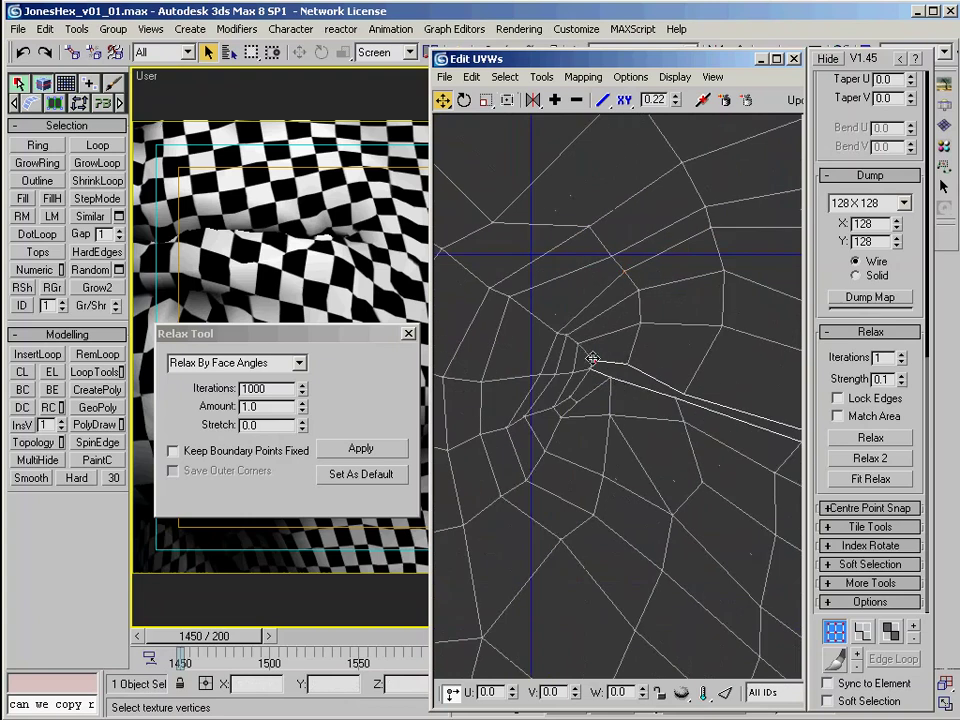
scroll(600, 415, up, 5)
scroll(650, 420, down, 3)
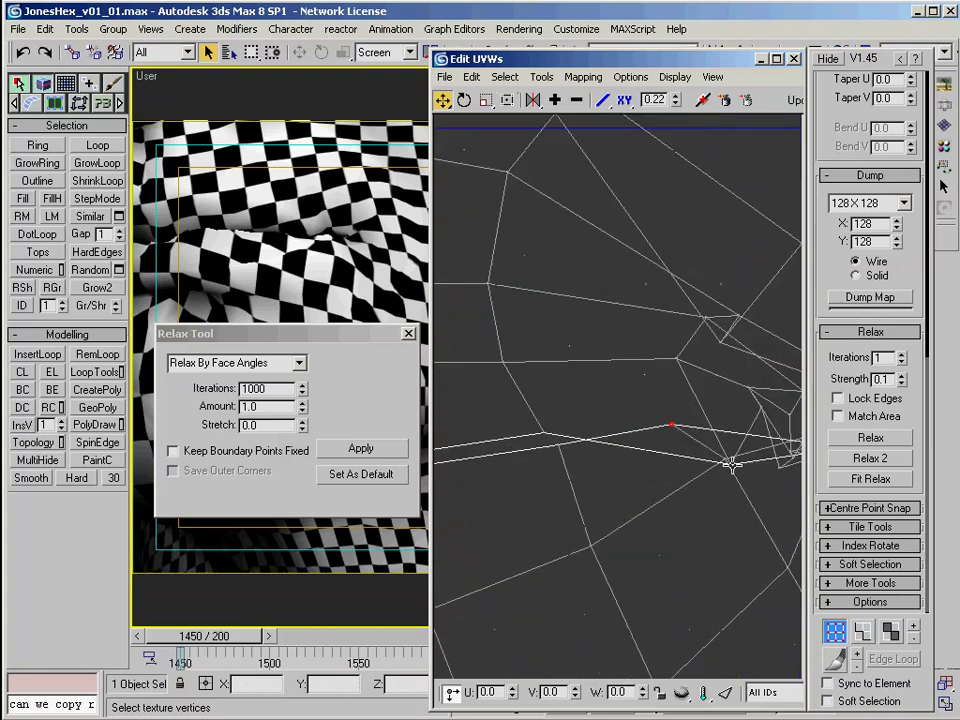
Step: Untangle the overlapping UVs at the right corner of the eye slit by moving them individually
scroll(690, 446, up, 4)
drag(601, 337, 628, 288)
middle_drag(679, 443, 650, 412)
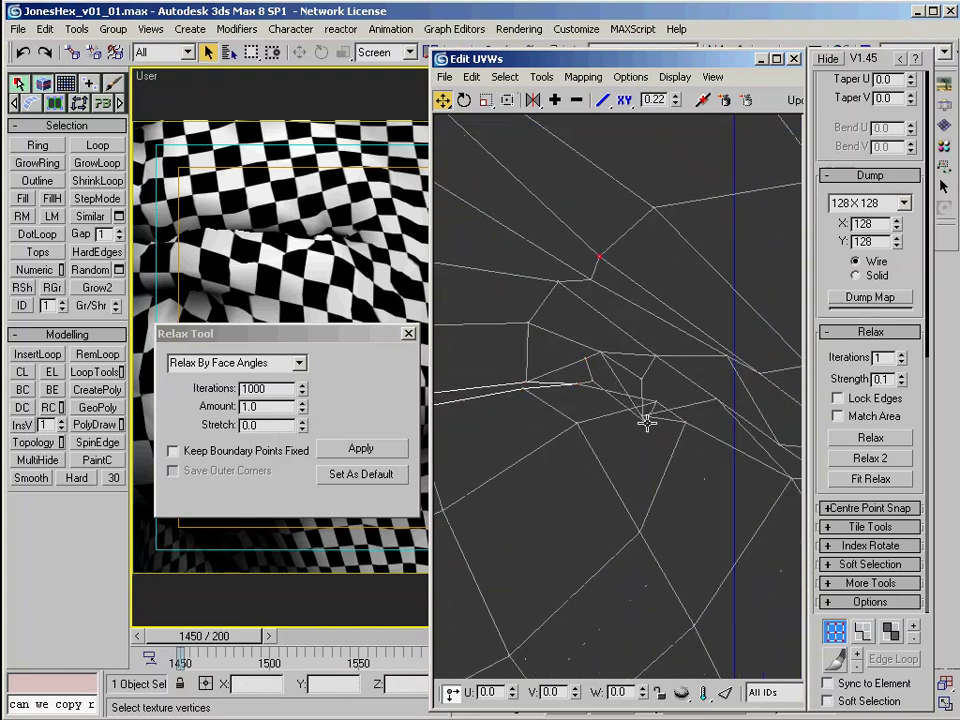
drag(670, 401, 670, 412)
drag(574, 384, 526, 380)
middle_drag(605, 372, 557, 392)
drag(558, 392, 598, 398)
middle_drag(723, 442, 611, 422)
drag(617, 440, 630, 424)
Step: Activate Target Weld and weld the first split vertices along the upper outline of the head layout
scroll(632, 430, down, 3)
scroll(493, 401, down, 4)
scroll(628, 300, up, 6)
right_click(600, 367)
click(640, 467)
drag(632, 336, 613, 324)
middle_drag(746, 391, 544, 365)
drag(516, 350, 501, 336)
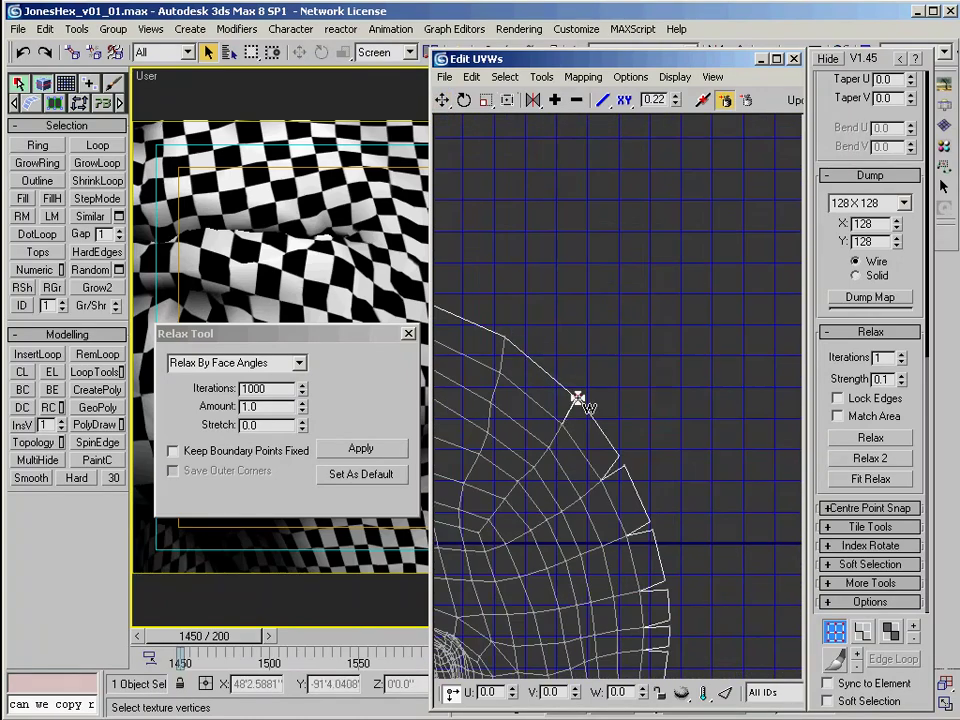
Step: Weld the split outline vertices down the upper right side of the head layout with Target Weld
drag(585, 408, 572, 398)
middle_drag(625, 465, 574, 368)
drag(570, 371, 564, 359)
drag(595, 424, 598, 432)
middle_drag(615, 477, 598, 376)
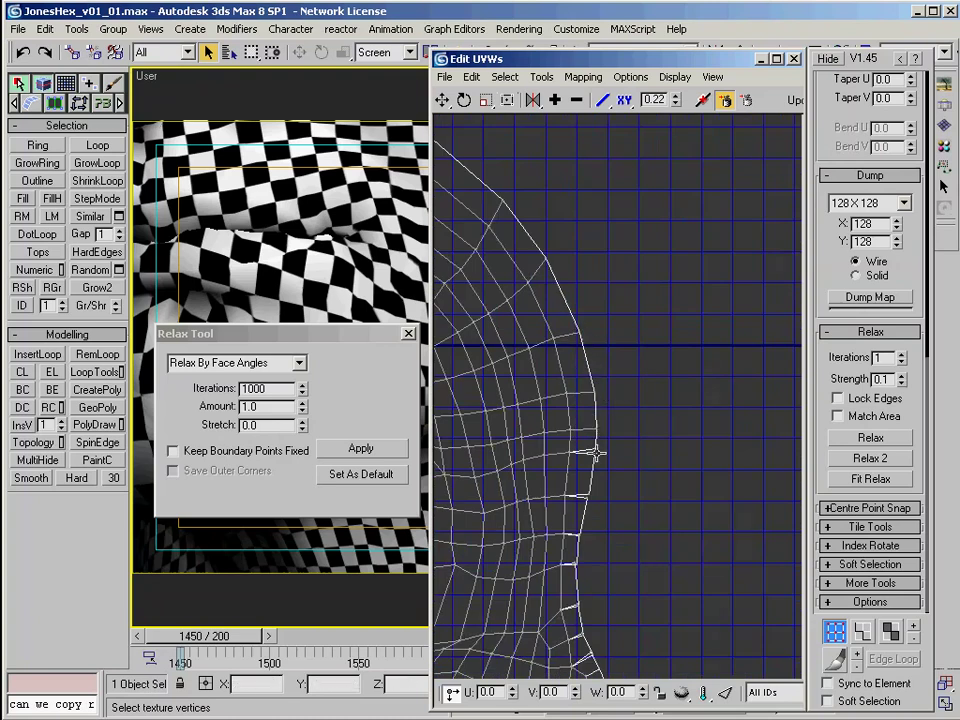
scroll(597, 454, up, 1)
middle_drag(597, 454, 599, 361)
drag(599, 361, 600, 352)
drag(587, 431, 590, 424)
Step: Weld the remaining split vertices down the right edge to the bottom corner of the layout and leave Target Weld
middle_drag(580, 504, 615, 421)
drag(615, 420, 614, 412)
middle_drag(601, 465, 587, 367)
drag(587, 370, 587, 367)
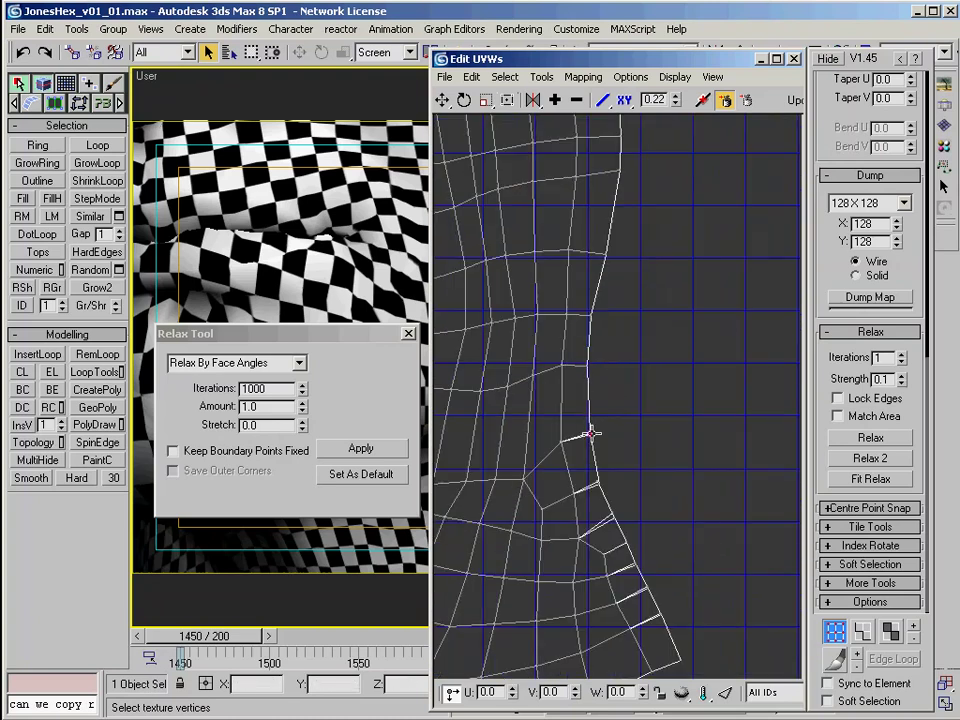
drag(591, 433, 590, 430)
middle_drag(600, 487, 584, 399)
drag(584, 399, 582, 394)
middle_drag(643, 522, 771, 459)
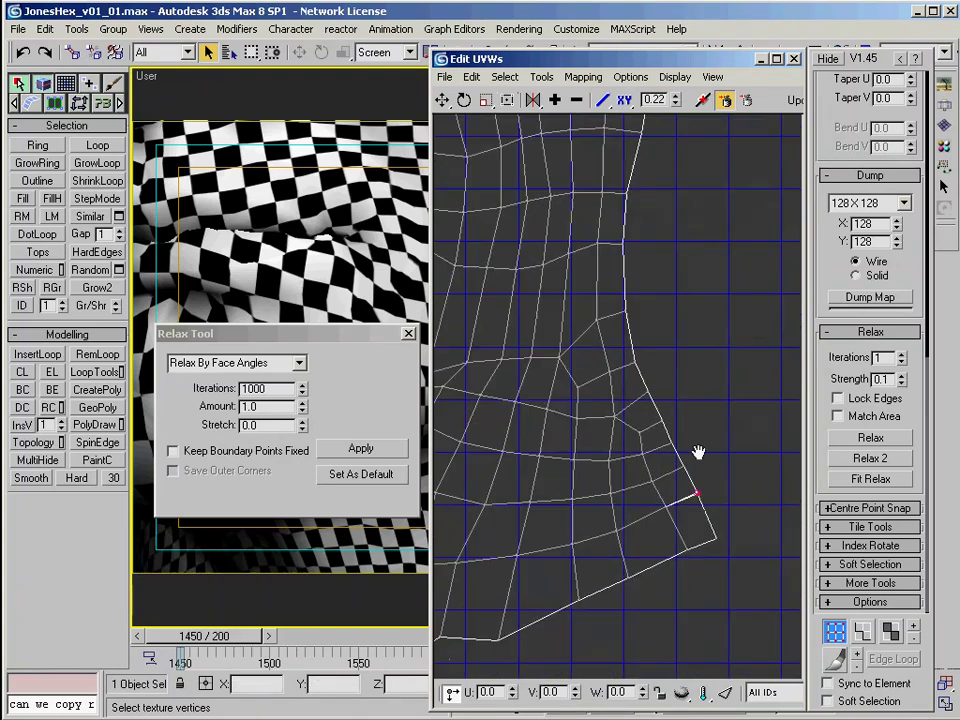
scroll(771, 459, down, 4)
scroll(521, 392, up, 3)
middle_drag(553, 347, 668, 333)
right_click(668, 333)
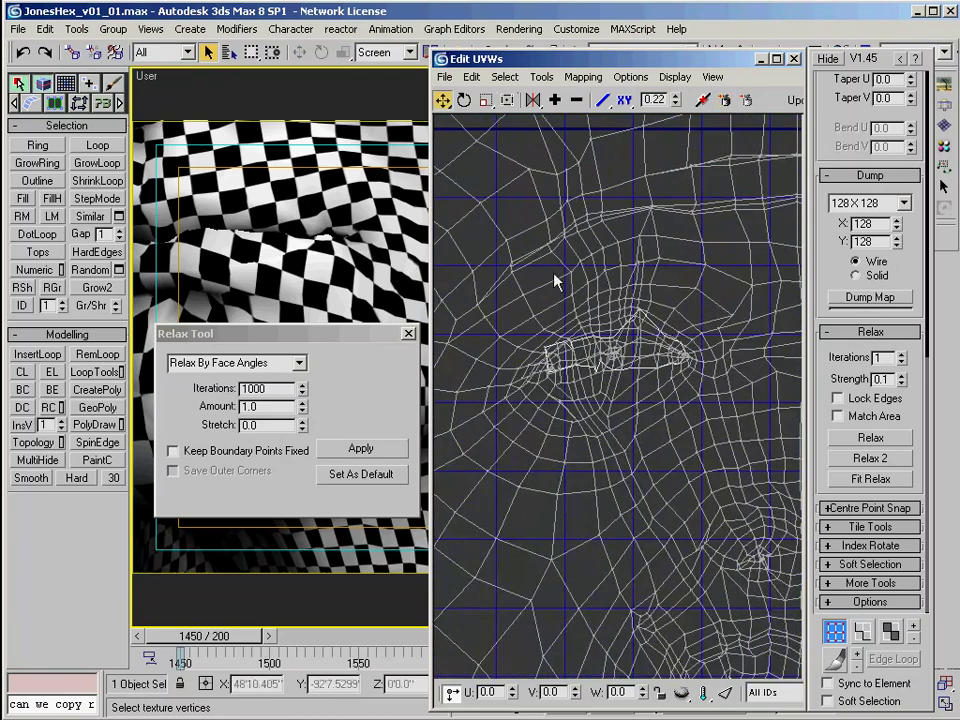
Step: Select the outermost UV of the crease above the eye's left corner and locate it on the head model
click(508, 262)
scroll(508, 262, up, 1)
middle_drag(570, 276, 550, 246)
drag(310, 334, 221, 462)
middle_drag(300, 290, 381, 261)
scroll(381, 261, down, 5)
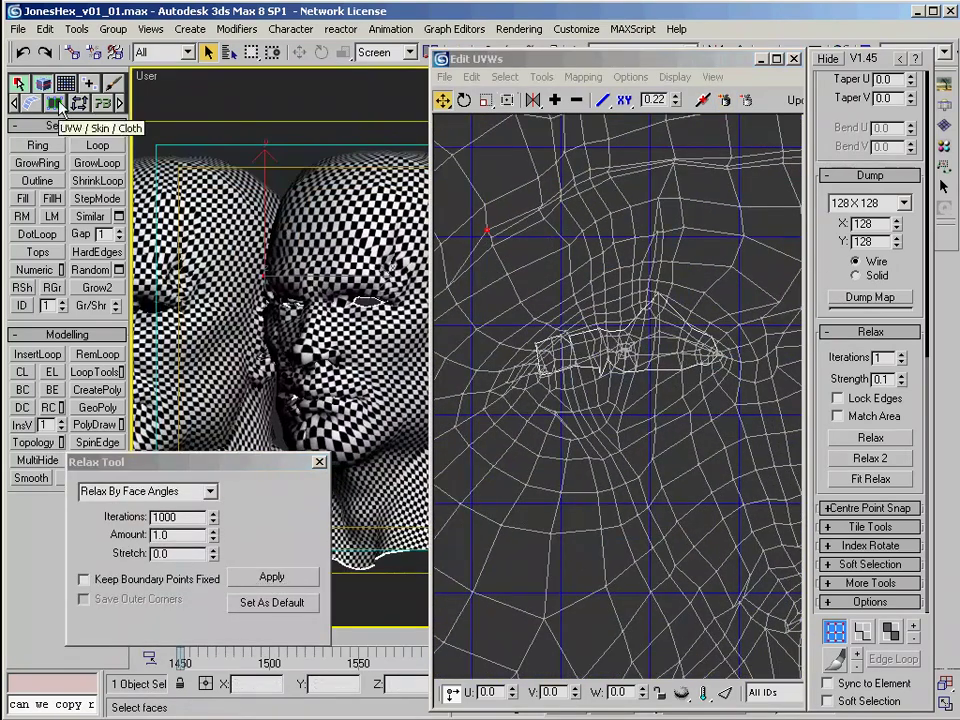
Step: Show the UVW tools and select the edge loop running just below the eye in the layout
click(59, 104)
key(2)
mouse_move(612, 388)
middle_down()
mouse_move(610, 354)
mouse_move(606, 370)
middle_up()
click(659, 351)
drag(280, 463, 369, 452)
scroll(335, 300, up, 6)
middle_drag(285, 190, 325, 300)
click(95, 632)
click(661, 361)
click(95, 632)
middle_drag(697, 306, 682, 329)
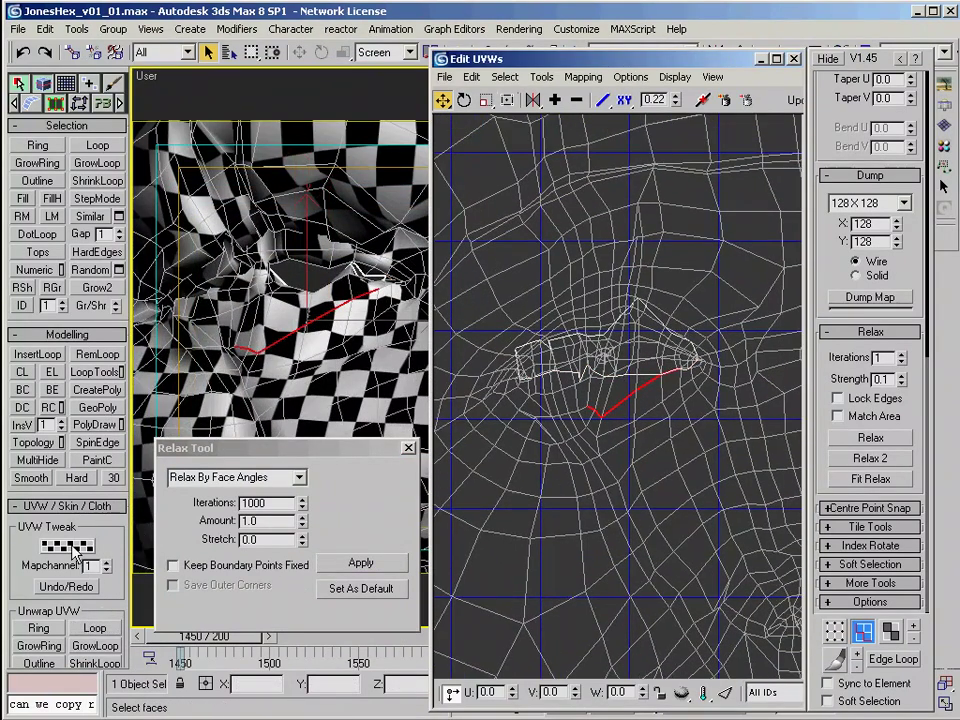
Step: Select the UV at the bend below the eye to locate the matching point on the model
scroll(630, 448, up, 2)
click(630, 448)
click(832, 635)
click(562, 465)
scroll(611, 450, up, 1)
scroll(611, 450, down, 4)
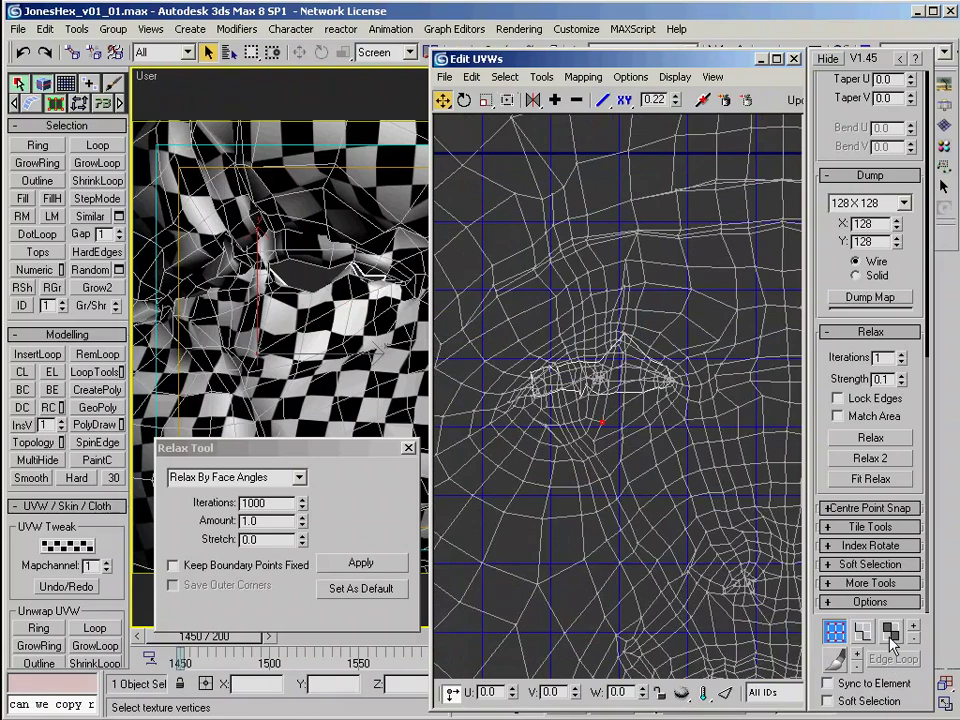
Step: Select the block of UV faces covering the eye and its surroundings
click(890, 635)
scroll(715, 397, down, 5)
middle_drag(715, 397, 683, 457)
drag(547, 167, 735, 421)
middle_drag(735, 421, 741, 378)
Step: Remove the outlying faces from the selection so that only the area around the eye is selected
alt+drag(526, 350, 600, 455)
scroll(560, 340, up, 2)
middle_drag(551, 334, 510, 219)
scroll(589, 207, up, 2)
middle_drag(596, 221, 547, 257)
ctrl+click(681, 230)
alt+click(532, 288)
mouse_move(681, 229)
middle_down()
mouse_move(681, 244)
mouse_move(493, 246)
mouse_move(542, 232)
middle_up()
alt+drag(572, 384, 692, 402)
alt+drag(692, 385, 612, 362)
scroll(660, 236, up, 2)
middle_drag(660, 236, 576, 186)
mouse_move(681, 441)
alt+mouse_down()
mouse_move(536, 382)
mouse_move(484, 374)
alt+mouse_up()
middle_drag(479, 417, 510, 527)
alt+click(623, 432)
scroll(724, 354, up, 3)
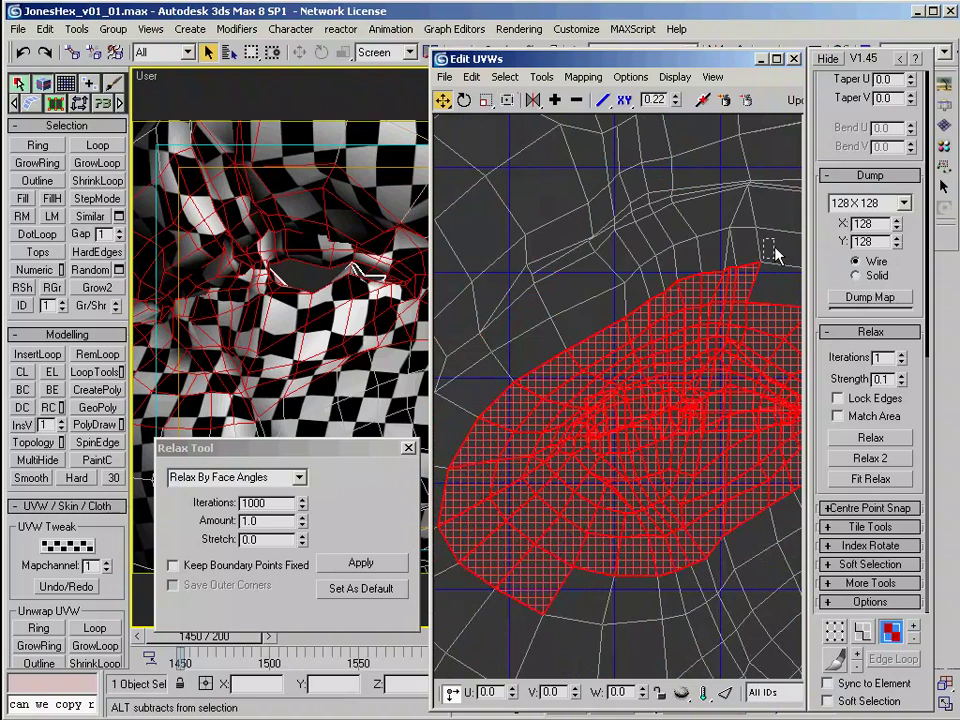
Step: Detach the eye area from the head layout as its own UV shell
click(863, 640)
click(624, 415)
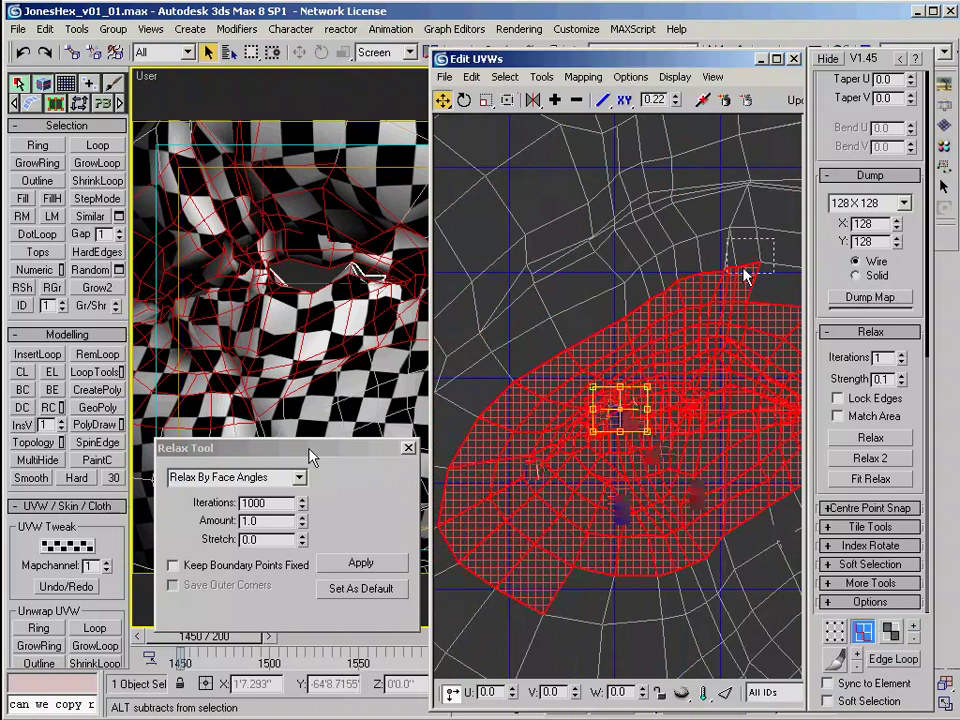
click(105, 629)
middle_drag(687, 353, 676, 361)
right_click(606, 402)
click(648, 486)
scroll(617, 370, down, 5)
Step: Relax the edges around the tangled knot in the middle of the eye slit with the simple Relax command
drag(617, 375, 699, 476)
click(866, 438)
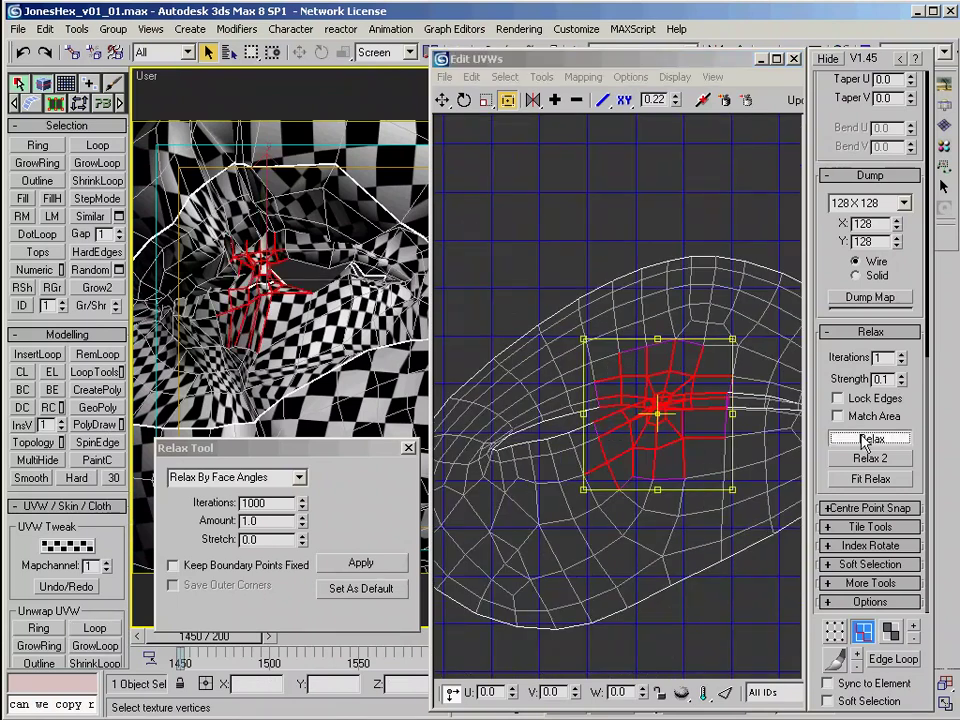
scroll(755, 452, down, 3)
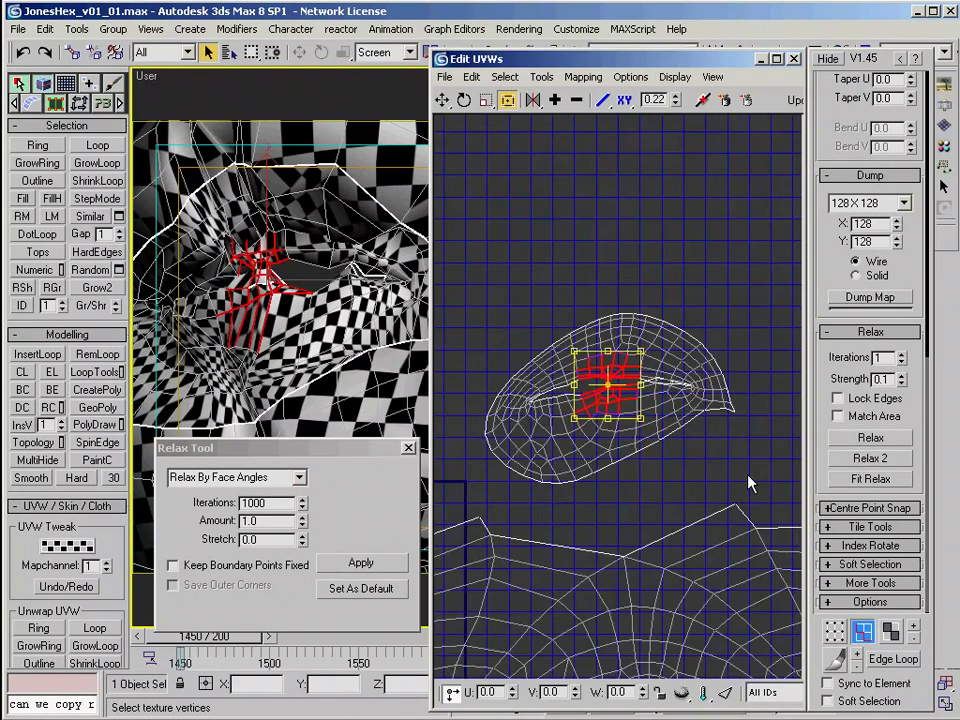
Step: Try relaxing the whole eye shell at once by face angles with 1000 iterations
click(829, 683)
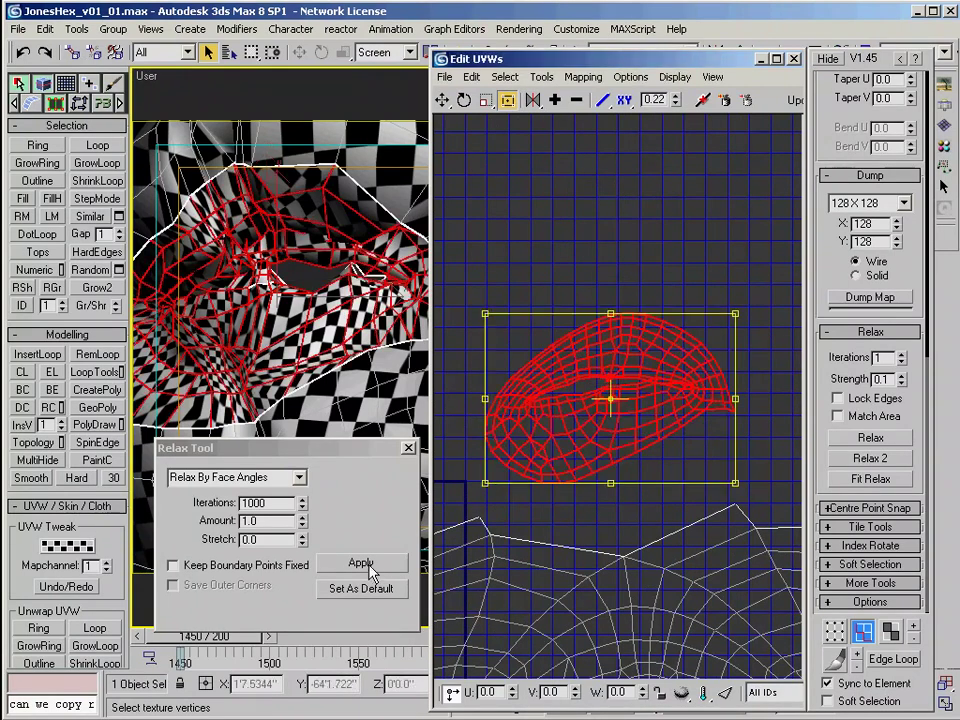
click(369, 566)
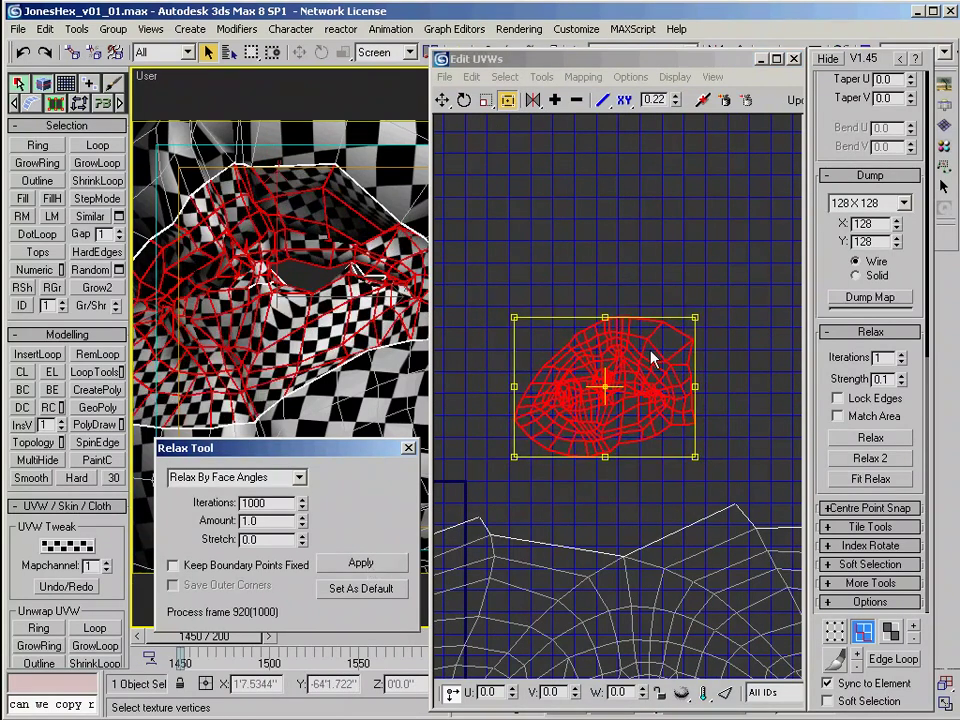
scroll(652, 358, up, 6)
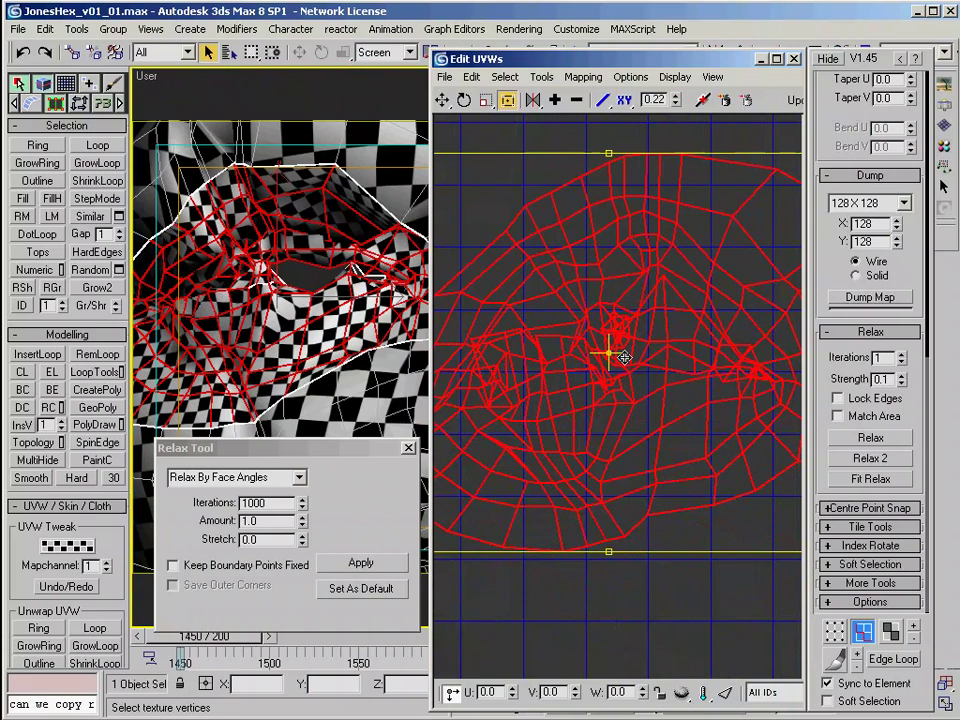
scroll(628, 367, up, 2)
scroll(677, 400, down, 5)
click(611, 256)
click(826, 685)
Step: Relax the UVs in the upper part of the eye shell by face angles, one selected area at a time
drag(552, 206, 683, 270)
key(1)
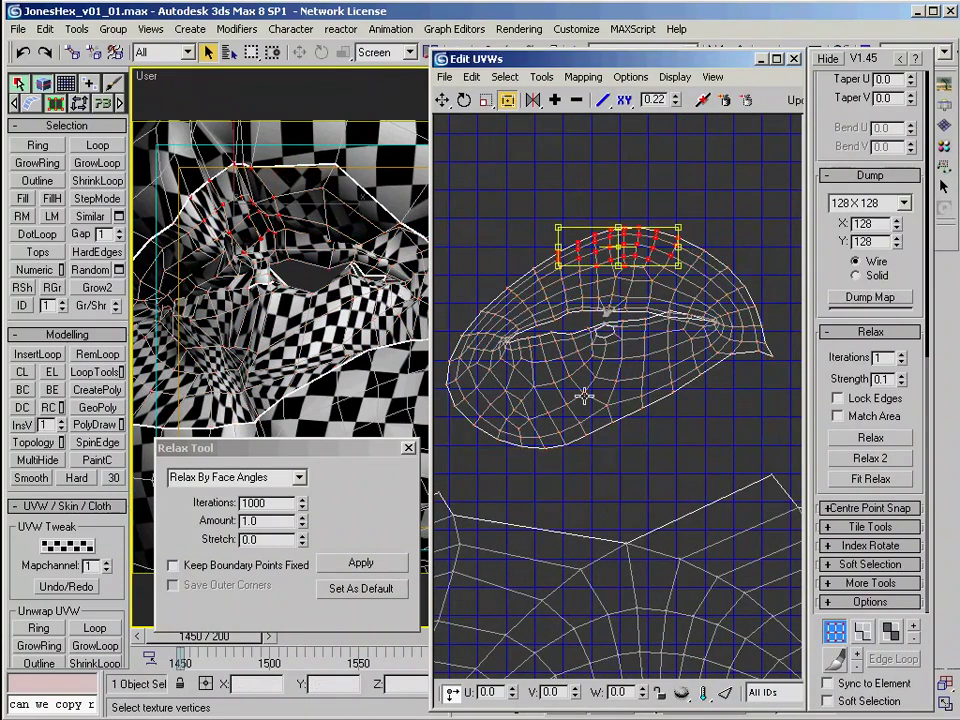
click(370, 566)
middle_drag(524, 294, 606, 324)
scroll(606, 322, up, 2)
drag(522, 225, 693, 347)
click(343, 568)
Step: Relax the UVs in the lower left part of the eye shell by face angles with 1000 iterations
middle_drag(693, 356, 672, 297)
drag(470, 484, 714, 342)
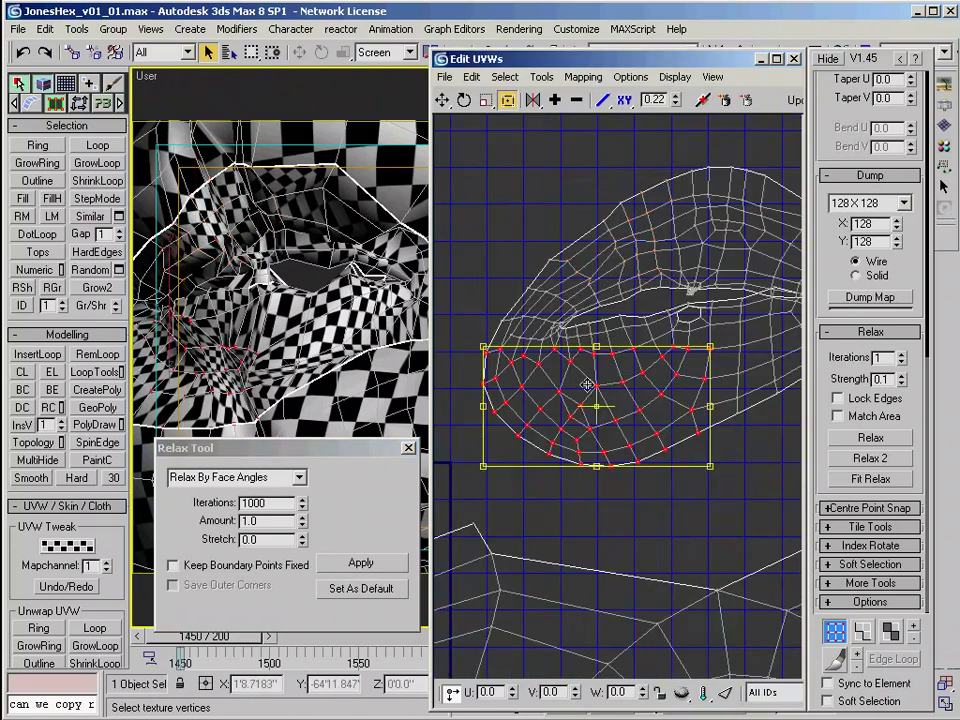
click(362, 563)
Step: Separate the crowded UVs along the eye slit by moving them individually, and switch to the Move tool
scroll(634, 435, up, 4)
drag(592, 375, 588, 392)
scroll(592, 418, up, 4)
drag(570, 346, 577, 377)
drag(570, 345, 577, 328)
middle_drag(724, 356, 619, 346)
mouse_move(620, 331)
mouse_down()
mouse_move(623, 348)
mouse_move(622, 329)
mouse_up()
middle_drag(784, 366, 594, 358)
drag(567, 353, 567, 385)
mouse_move(623, 346)
mouse_down()
mouse_move(625, 334)
mouse_move(613, 347)
mouse_move(633, 363)
mouse_up()
click(441, 101)
Step: Relax further groups of UVs above and below the eye slit by face angles
middle_drag(652, 378, 645, 364)
scroll(632, 388, down, 4)
drag(740, 468, 623, 291)
click(372, 563)
middle_drag(630, 240, 735, 310)
drag(755, 183, 500, 372)
click(361, 563)
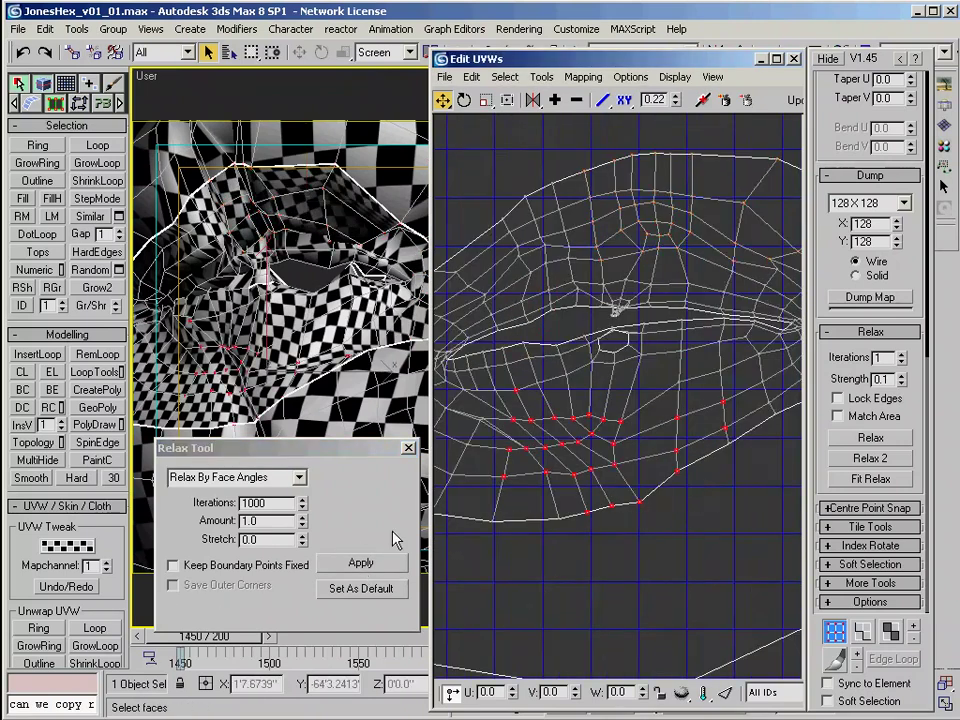
click(373, 570)
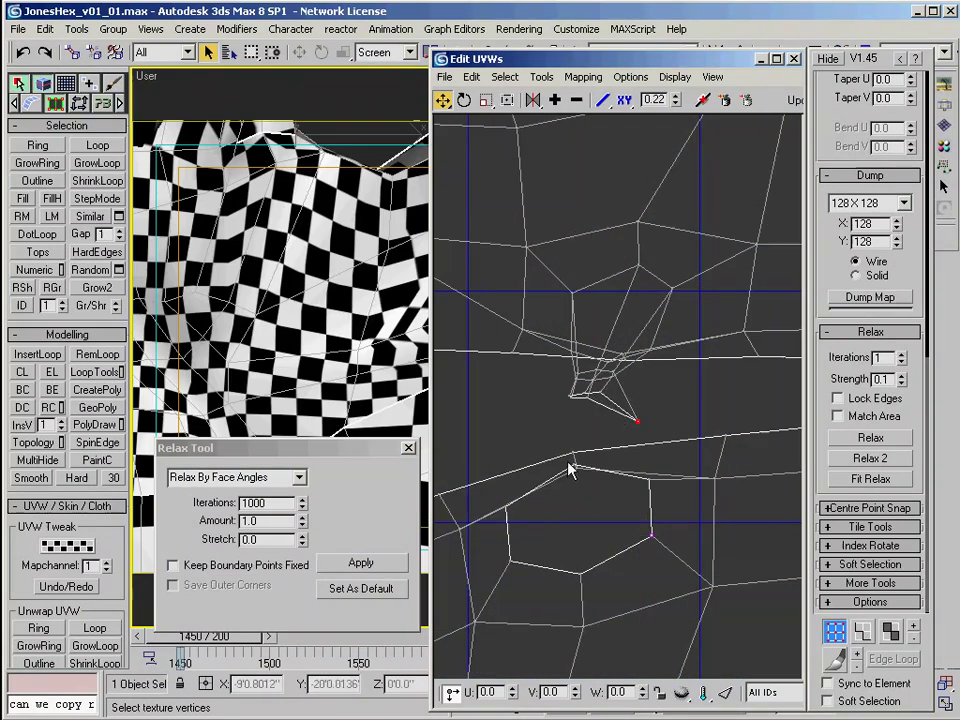
Step: Move individual UVs around the small opening below the slit and in the knot above it to spread them apart
drag(573, 466, 577, 492)
drag(506, 508, 508, 523)
middle_drag(642, 394, 634, 413)
drag(563, 414, 542, 430)
drag(566, 394, 620, 319)
drag(605, 394, 616, 427)
drag(504, 372, 489, 418)
drag(562, 414, 604, 351)
drag(630, 439, 620, 350)
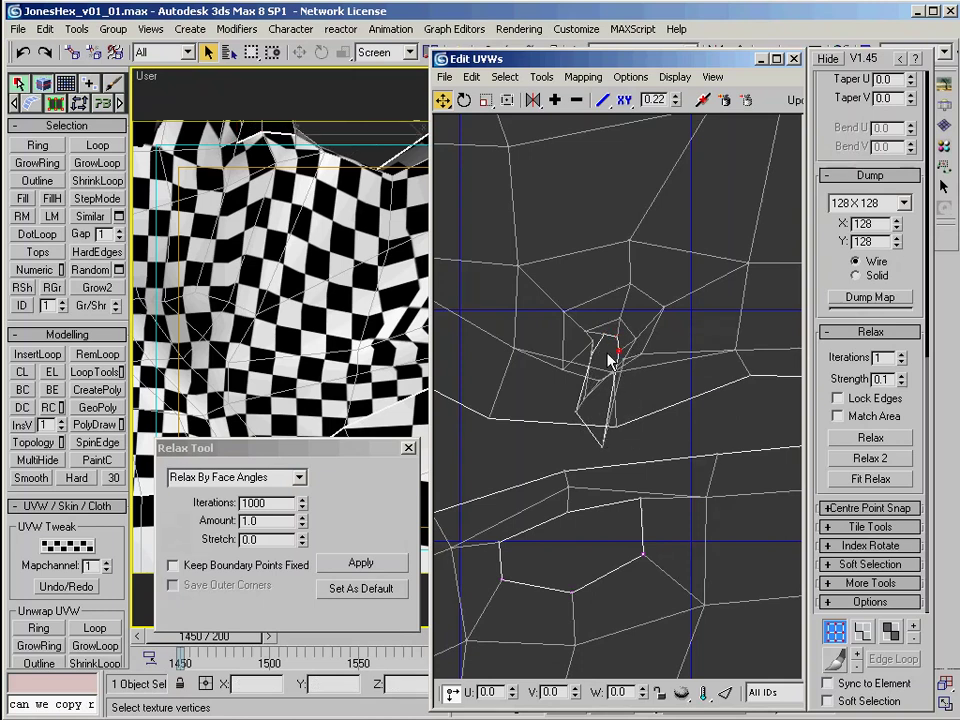
Step: Pull the stray UVs hanging below the knot into place around the small hole above the slit
scroll(608, 354, up, 3)
drag(596, 561, 619, 362)
drag(538, 483, 596, 358)
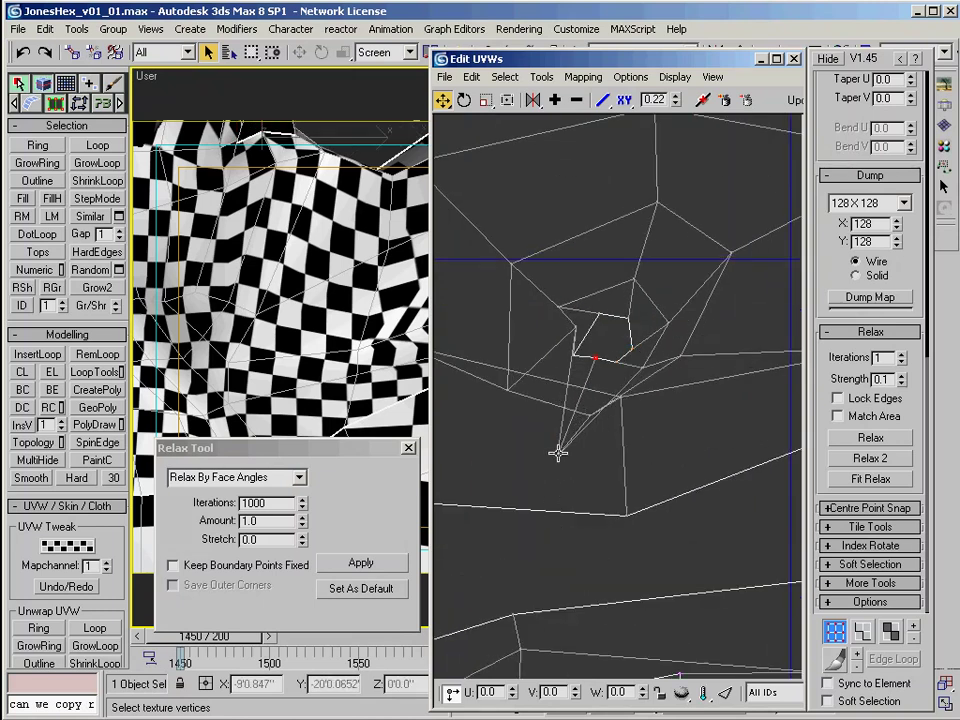
drag(556, 455, 591, 456)
Step: Even out the rings of UVs surrounding the small hole above the slit by hand
scroll(590, 440, down, 3)
drag(493, 391, 482, 414)
scroll(589, 388, up, 2)
drag(589, 370, 563, 399)
drag(622, 395, 625, 391)
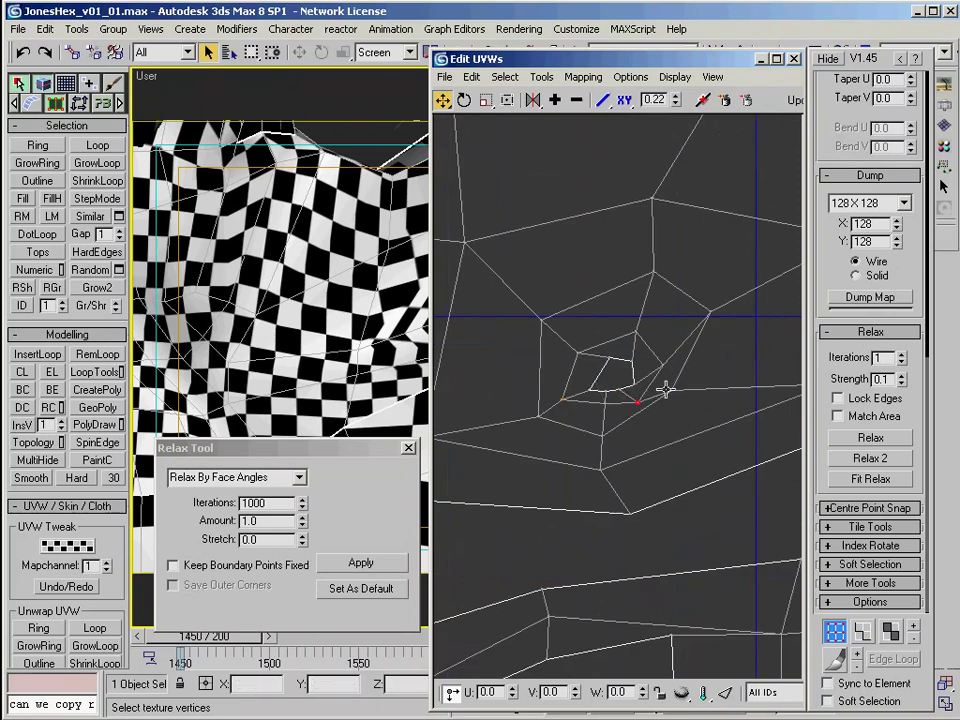
scroll(730, 394, down, 2)
scroll(642, 402, up, 4)
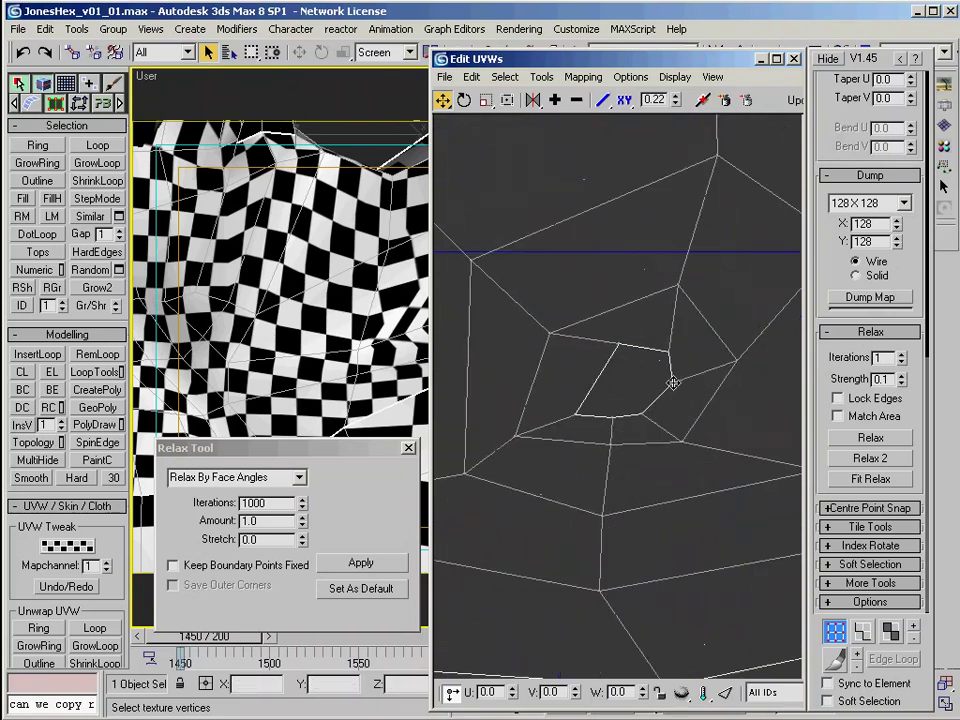
drag(680, 424, 682, 426)
Step: Spread the crowded UVs around the right-hand corner of the eye slit
scroll(589, 365, down, 3)
drag(534, 310, 708, 430)
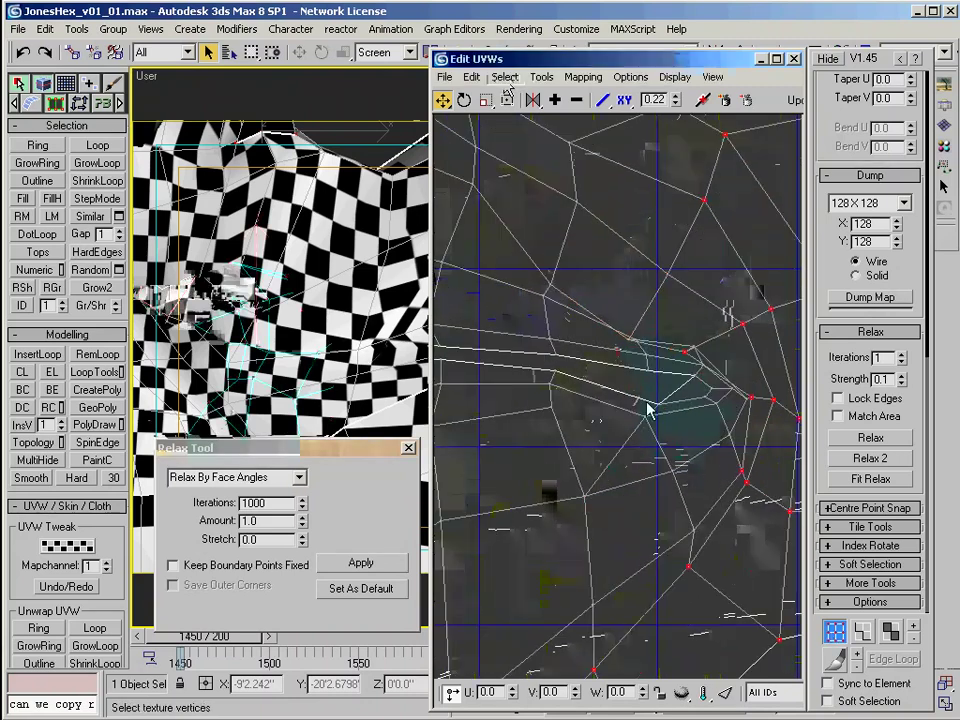
scroll(688, 353, down, 3)
scroll(720, 378, up, 2)
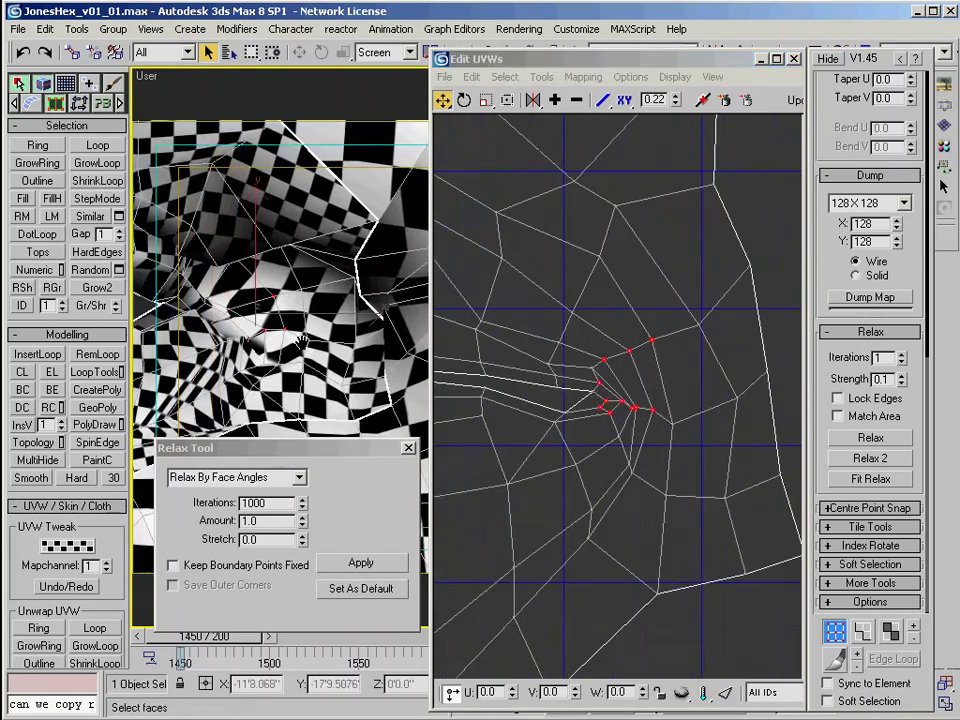
scroll(617, 399, up, 3)
scroll(522, 384, down, 10)
Step: Move and scale the detached eye shell so that it fits the opening in the head's UVs
middle_drag(654, 296, 641, 254)
click(900, 690)
drag(540, 176, 586, 225)
drag(600, 250, 597, 612)
click(487, 100)
middle_drag(683, 498, 735, 358)
scroll(680, 425, up, 4)
drag(617, 350, 619, 369)
middle_drag(619, 369, 617, 378)
click(443, 100)
drag(612, 368, 620, 378)
scroll(622, 376, up, 2)
Step: Target weld the border UVs at the upper right of the eye shell to the surrounding head opening
click(827, 684)
middle_drag(724, 376, 703, 403)
click(703, 403)
scroll(640, 350, up, 2)
click(725, 100)
middle_drag(630, 400, 624, 482)
scroll(624, 470, up, 3)
drag(655, 380, 637, 368)
mouse_move(697, 410)
mouse_down()
mouse_move(733, 438)
mouse_move(707, 409)
mouse_up()
scroll(707, 409, up, 2)
middle_drag(707, 409, 677, 304)
drag(661, 394, 667, 386)
drag(676, 420, 681, 426)
drag(686, 489, 690, 492)
middle_drag(690, 492, 668, 412)
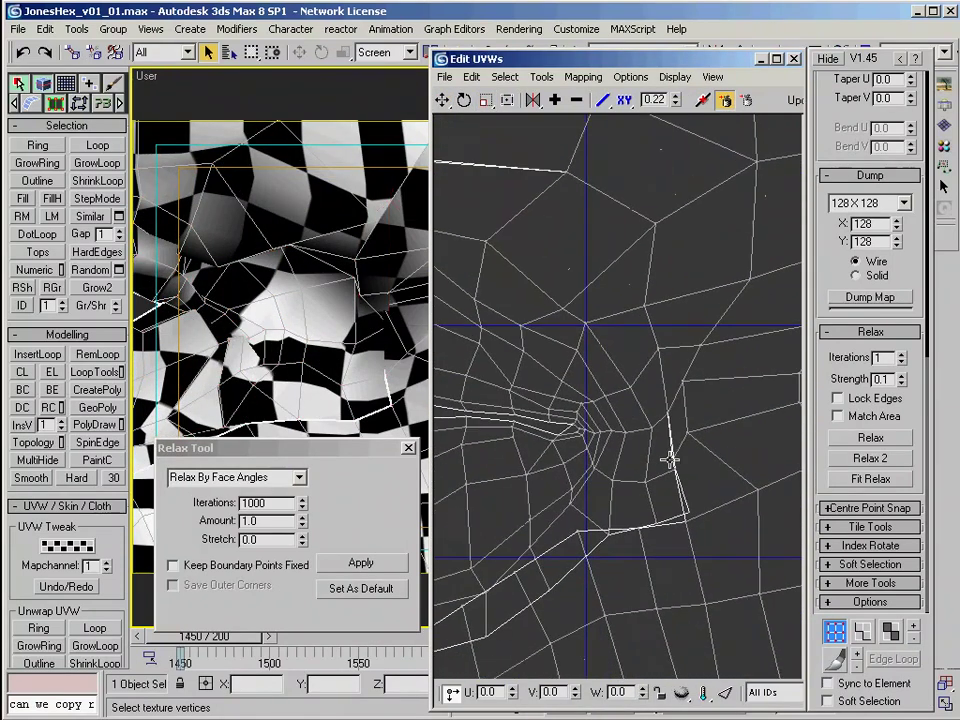
Step: Continue target welding along the lower right border of the eye shell to the head opening
drag(687, 509, 687, 520)
drag(643, 529, 579, 531)
middle_drag(571, 546, 605, 476)
drag(549, 502, 583, 518)
drag(520, 565, 517, 551)
middle_drag(517, 551, 740, 445)
drag(629, 513, 624, 501)
drag(554, 562, 544, 546)
middle_drag(544, 546, 614, 480)
drag(590, 522, 581, 509)
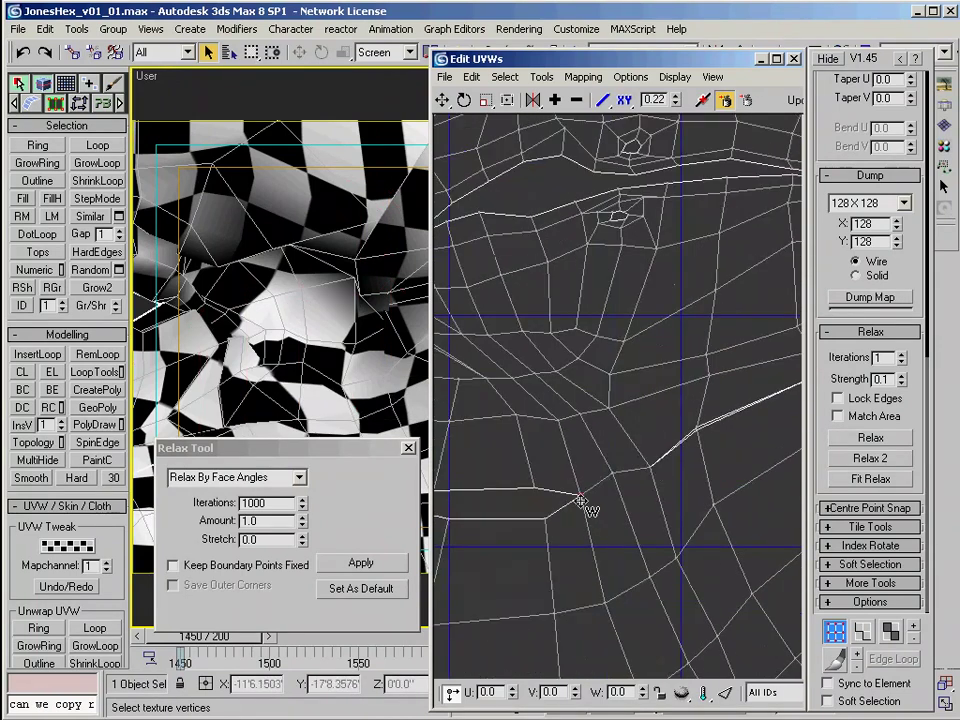
Step: Target weld the lower left border UVs of the eye shell to the head opening
middle_drag(533, 490, 712, 465)
drag(628, 493, 602, 470)
drag(534, 474, 514, 452)
middle_drag(514, 452, 651, 463)
drag(570, 442, 555, 419)
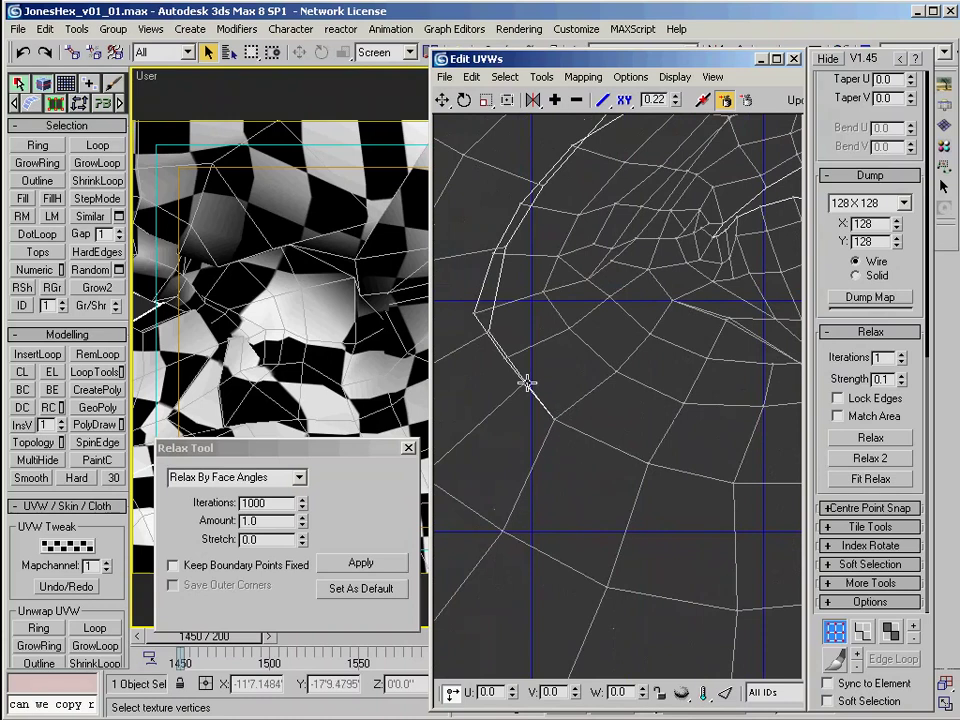
middle_drag(489, 331, 528, 409)
drag(527, 410, 538, 327)
Step: Target weld the upper border of the eye shell to the head, closing the remaining seam
middle_drag(633, 267, 594, 343)
middle_drag(765, 185, 574, 344)
middle_drag(725, 210, 534, 369)
middle_drag(597, 309, 503, 354)
scroll(503, 354, up, 1)
click(503, 355)
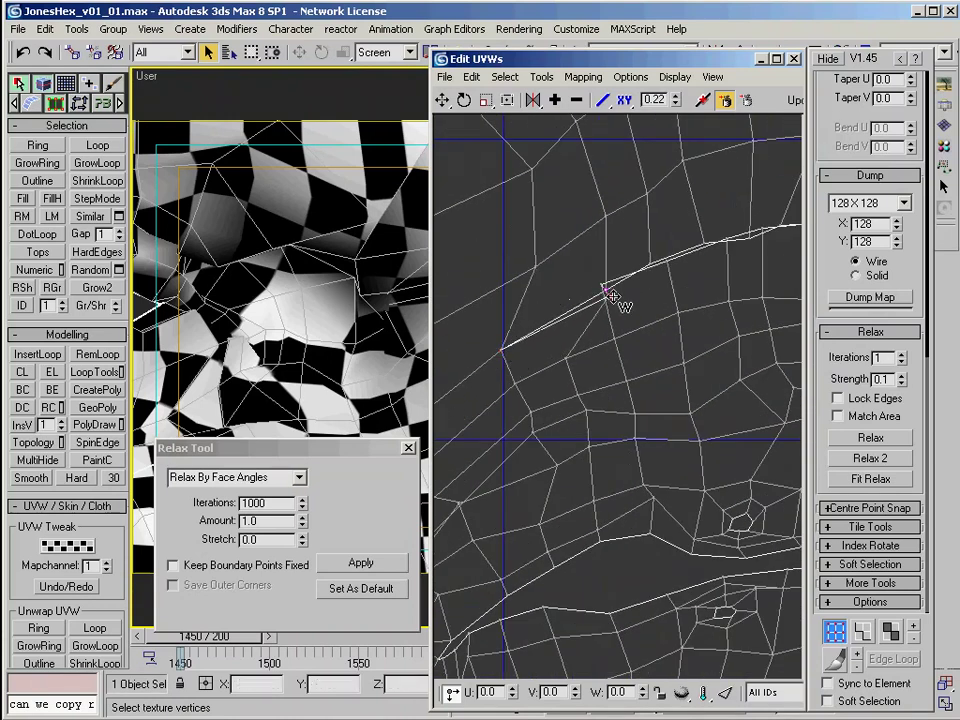
middle_drag(581, 306, 619, 328)
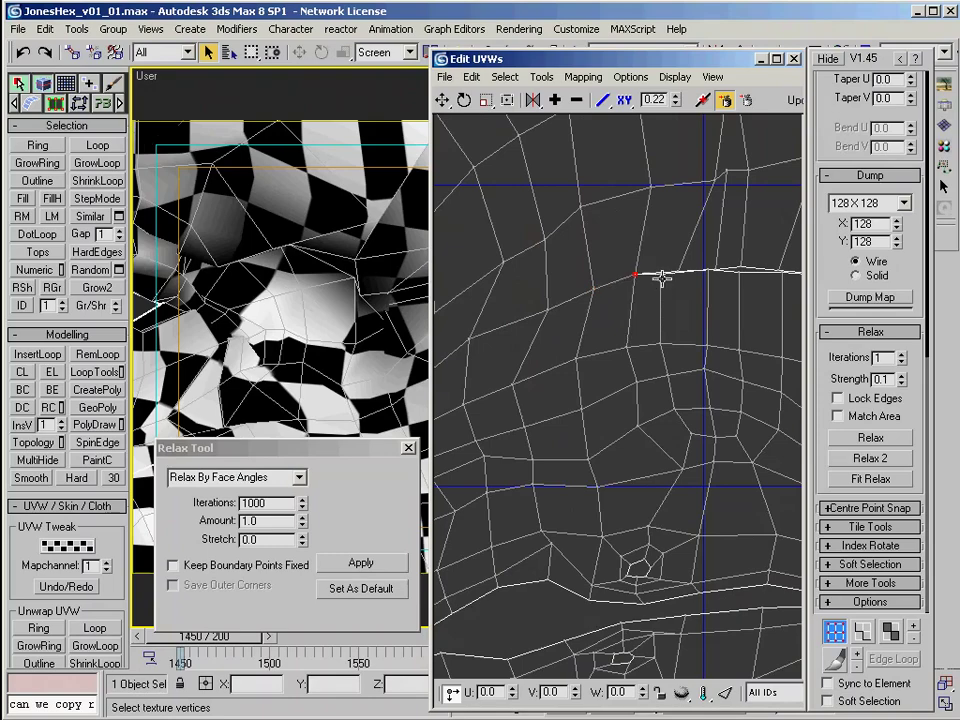
middle_drag(665, 273, 636, 290)
scroll(704, 293, down, 3)
middle_drag(696, 522, 673, 480)
scroll(665, 398, up, 3)
drag(648, 396, 638, 388)
right_click(638, 388)
Step: Nudge individual UVs in the narrow rows above the brow and at the notch in the upper lip's edge
scroll(638, 388, down, 4)
middle_drag(638, 388, 604, 351)
middle_drag(755, 366, 718, 390)
scroll(716, 390, up, 8)
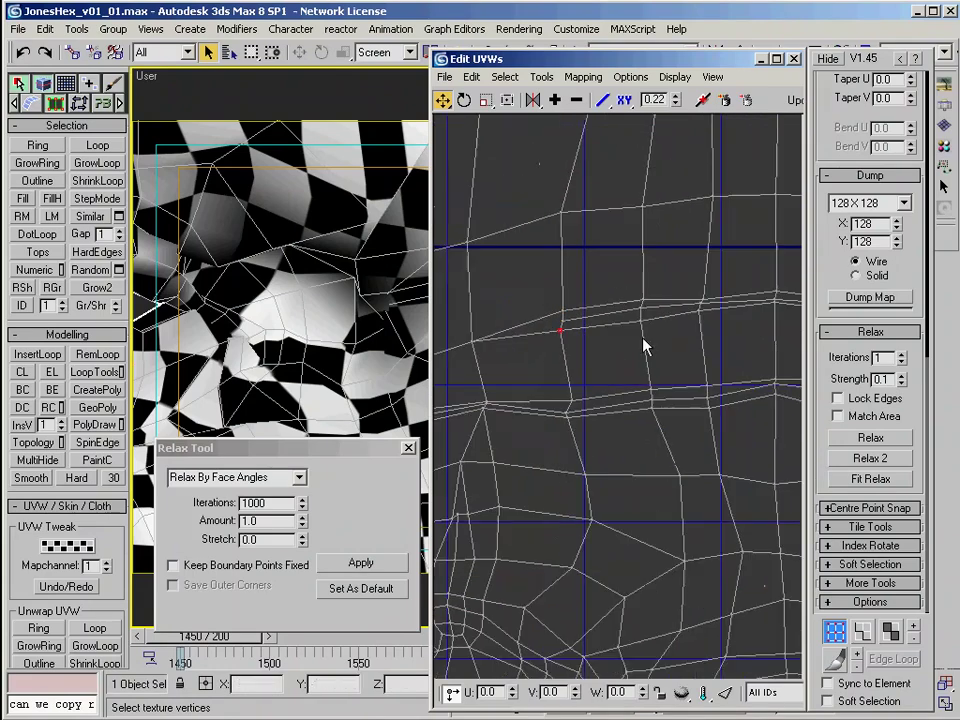
scroll(690, 354, down, 5)
scroll(600, 432, up, 4)
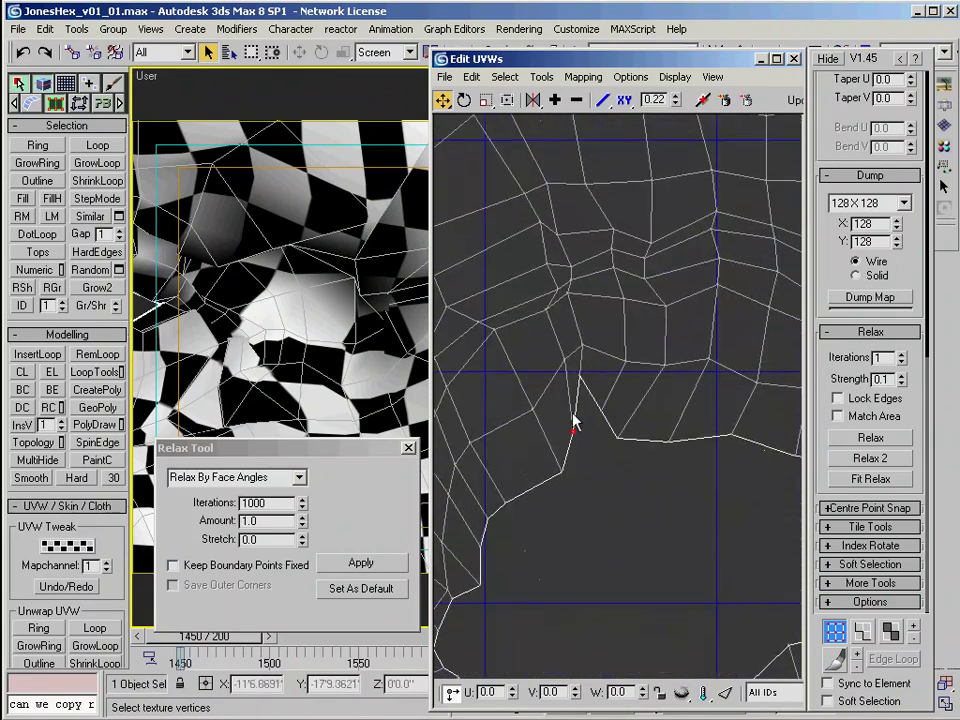
Step: Reposition the UVs at the notch in the neck's outline to even out the border
scroll(602, 413, down, 4)
scroll(610, 410, up, 5)
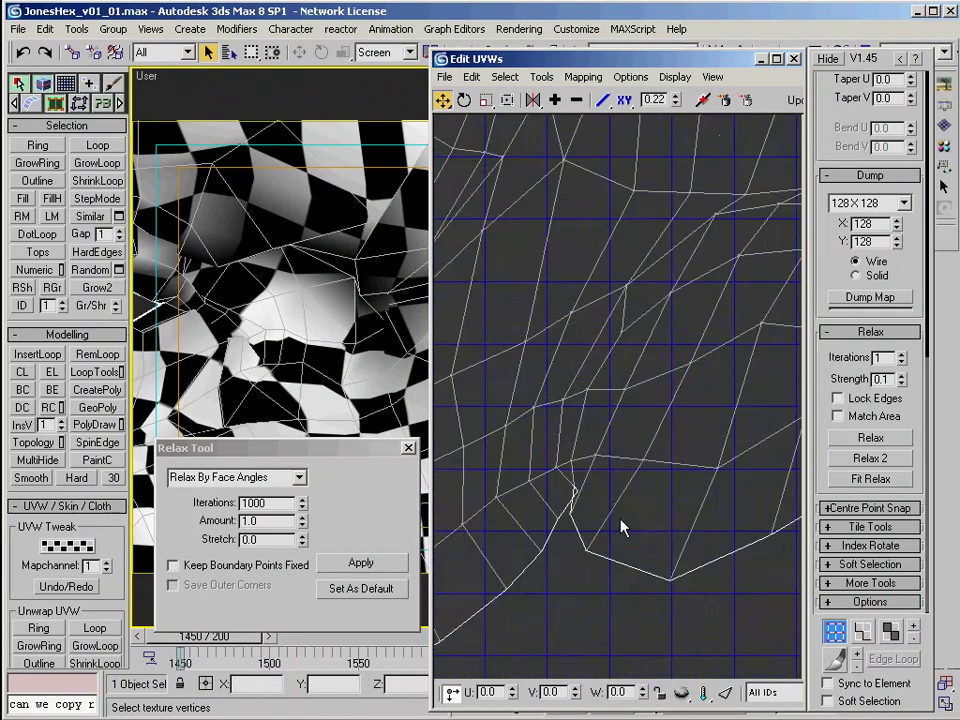
scroll(640, 475, down, 5)
scroll(585, 450, up, 5)
scroll(675, 445, down, 4)
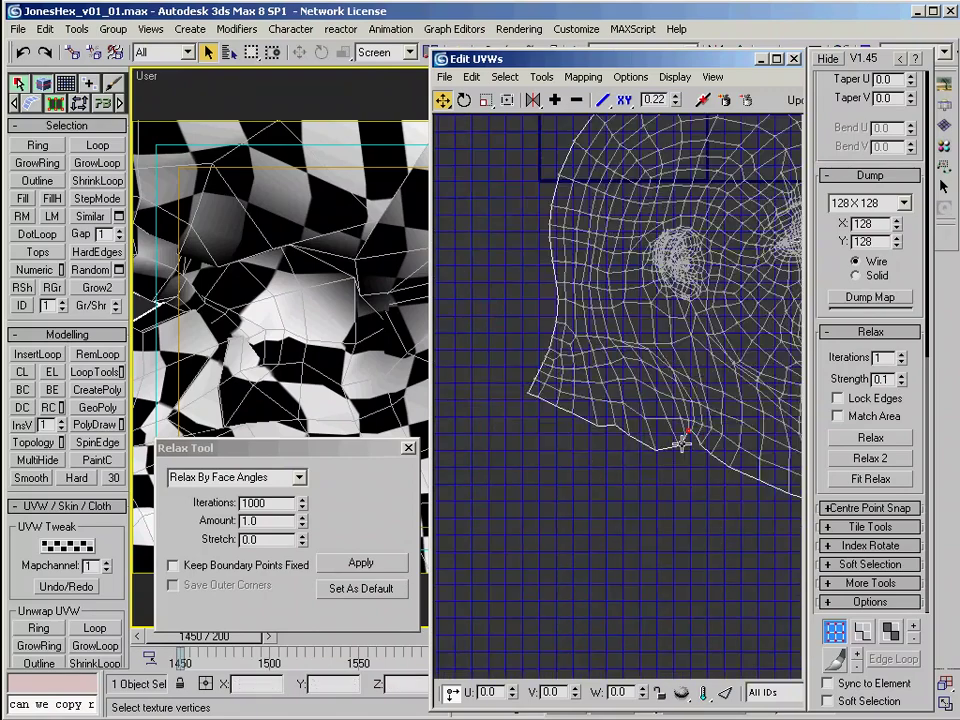
Step: Adjust the UVs at the notch in the lower lip's edge and at the corner of the mouth opening
scroll(657, 473, up, 5)
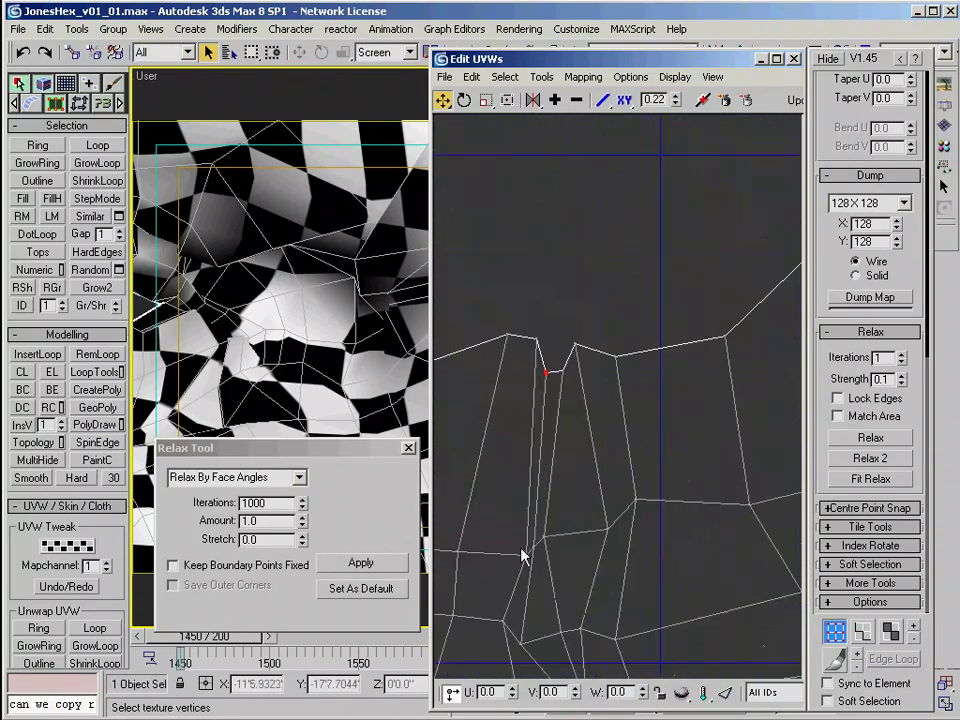
middle_drag(568, 621, 561, 508)
drag(561, 508, 482, 529)
scroll(654, 407, down, 5)
scroll(645, 400, up, 2)
drag(554, 411, 617, 475)
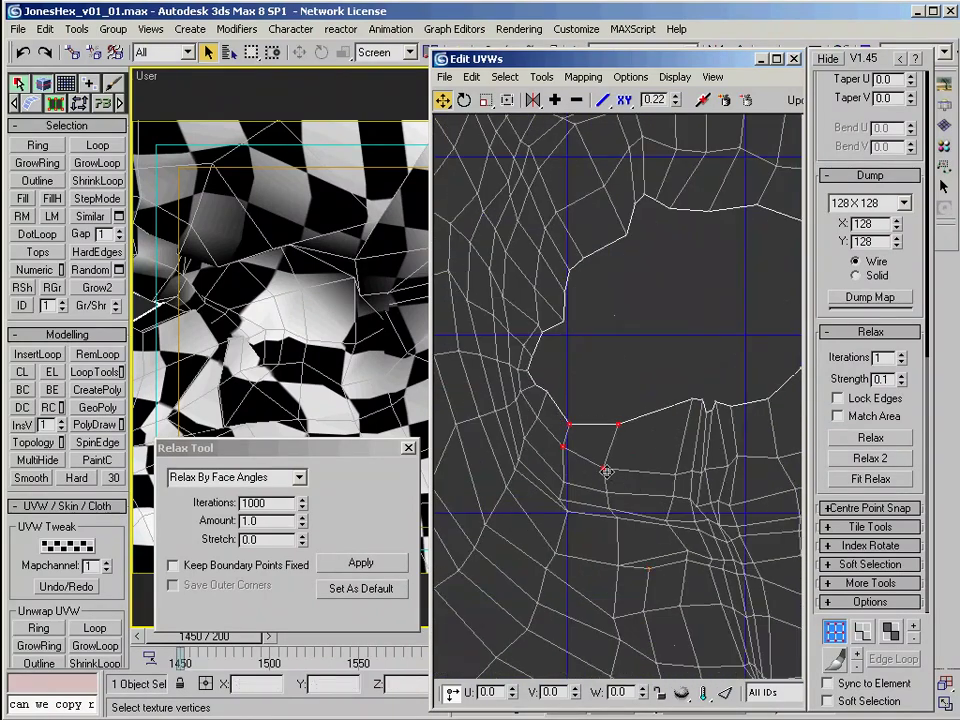
scroll(600, 472, down, 6)
Step: Relax the nose's UVs by face angles with soft selection enabled, then disable soft selection
scroll(317, 341, down, 5)
alt+middle_drag(318, 335, 297, 270)
scroll(423, 313, up, 2)
scroll(600, 386, up, 5)
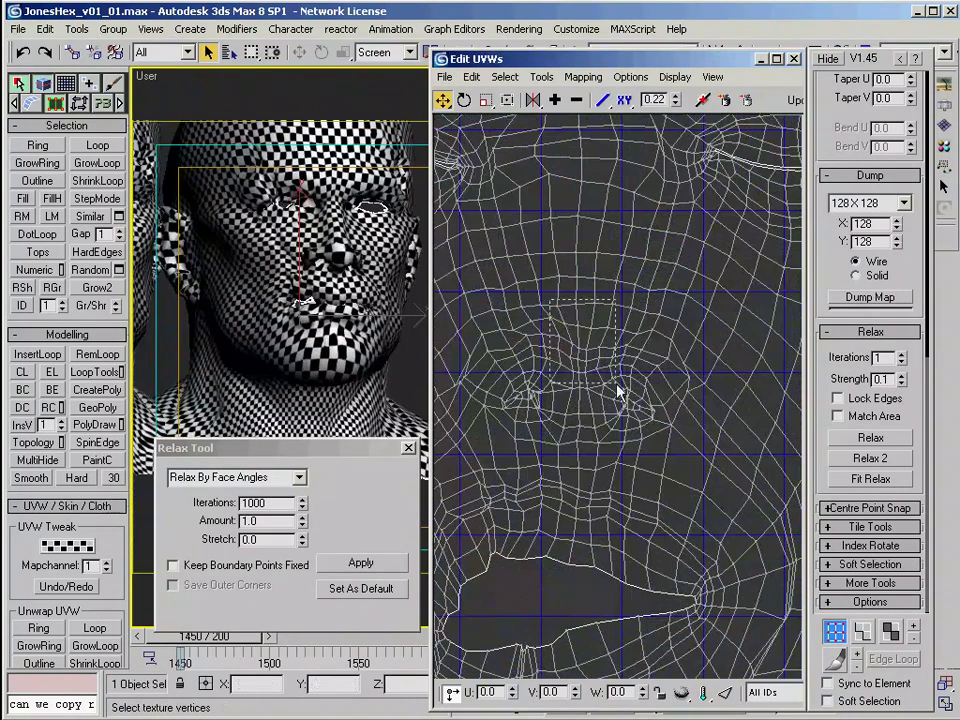
click(827, 701)
click(234, 445)
click(355, 565)
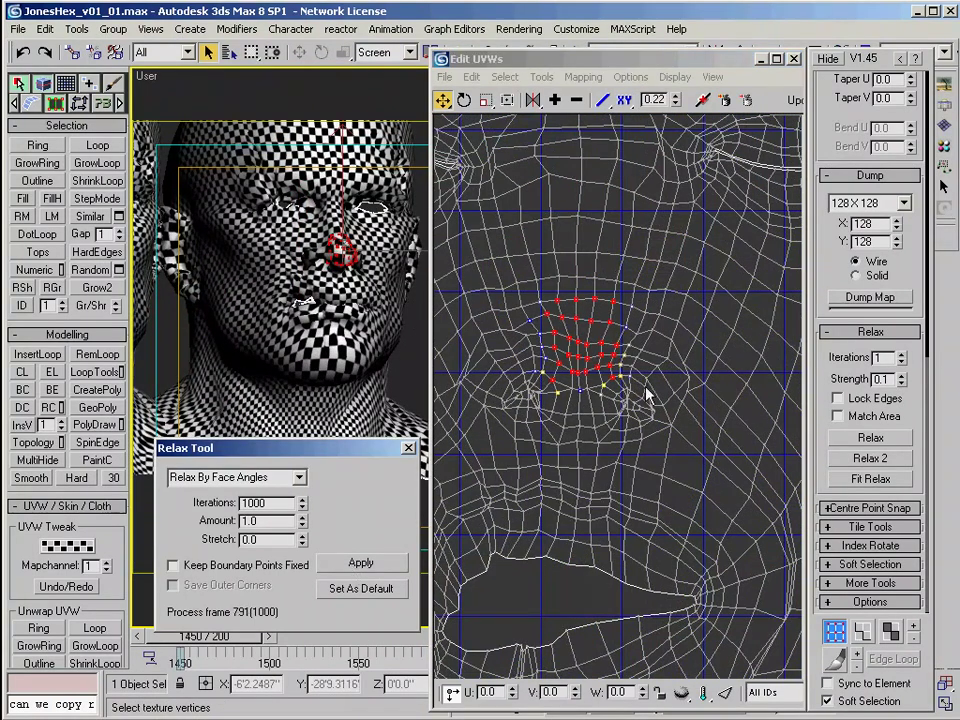
scroll(341, 256, up, 5)
click(660, 433)
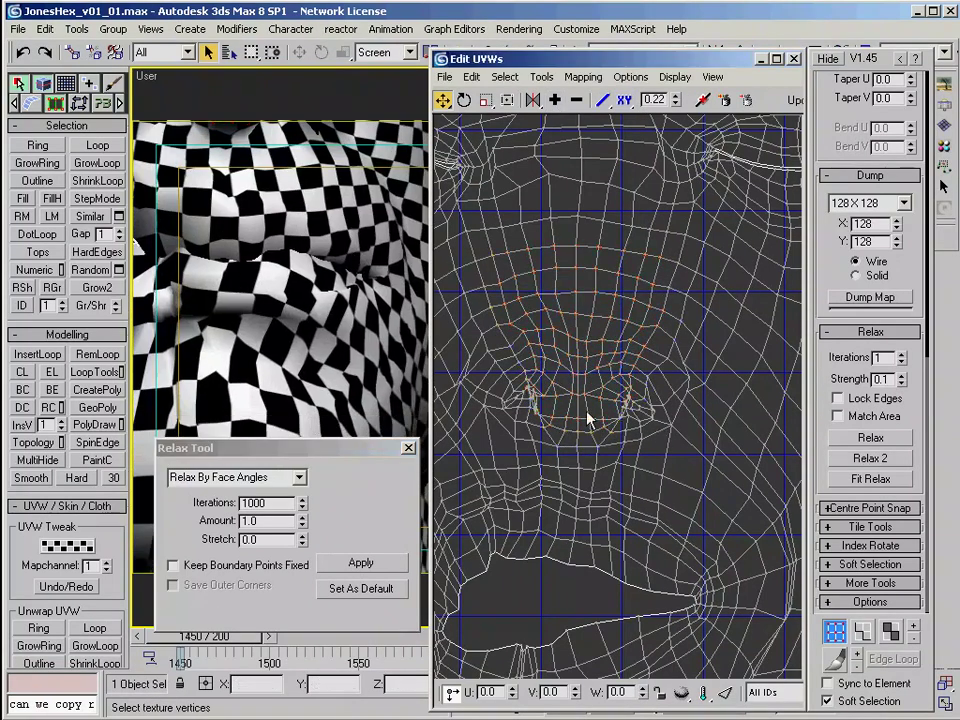
scroll(530, 408, up, 5)
click(862, 702)
Step: Untangle the overlapping UVs in both nostrils by moving and relaxing individual points
middle_drag(569, 406, 628, 465)
scroll(628, 465, up, 2)
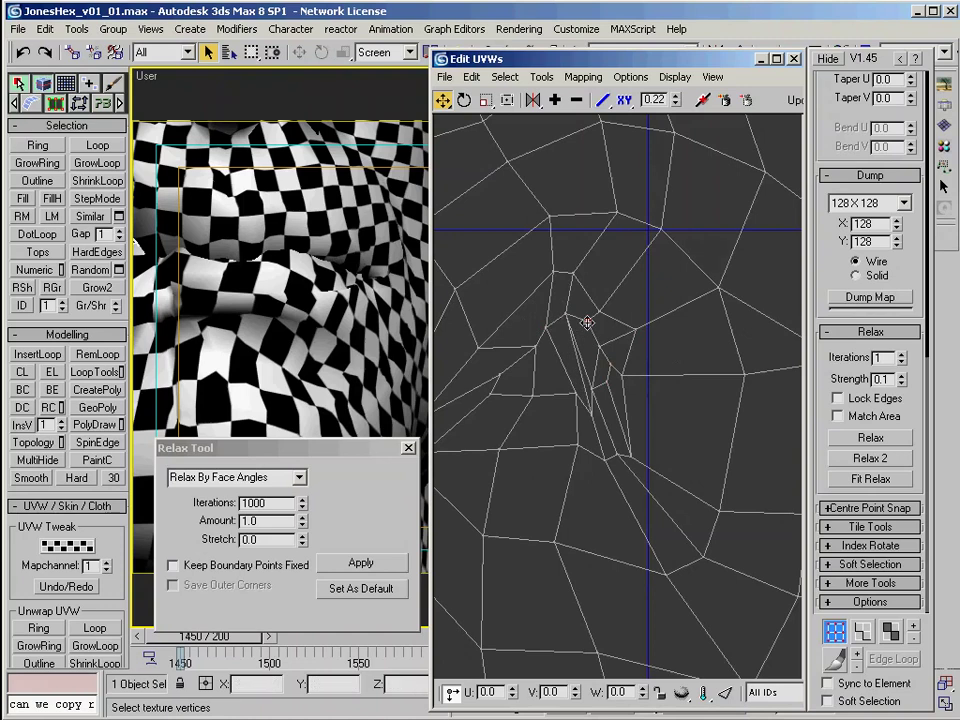
scroll(561, 394, down, 3)
scroll(640, 360, up, 4)
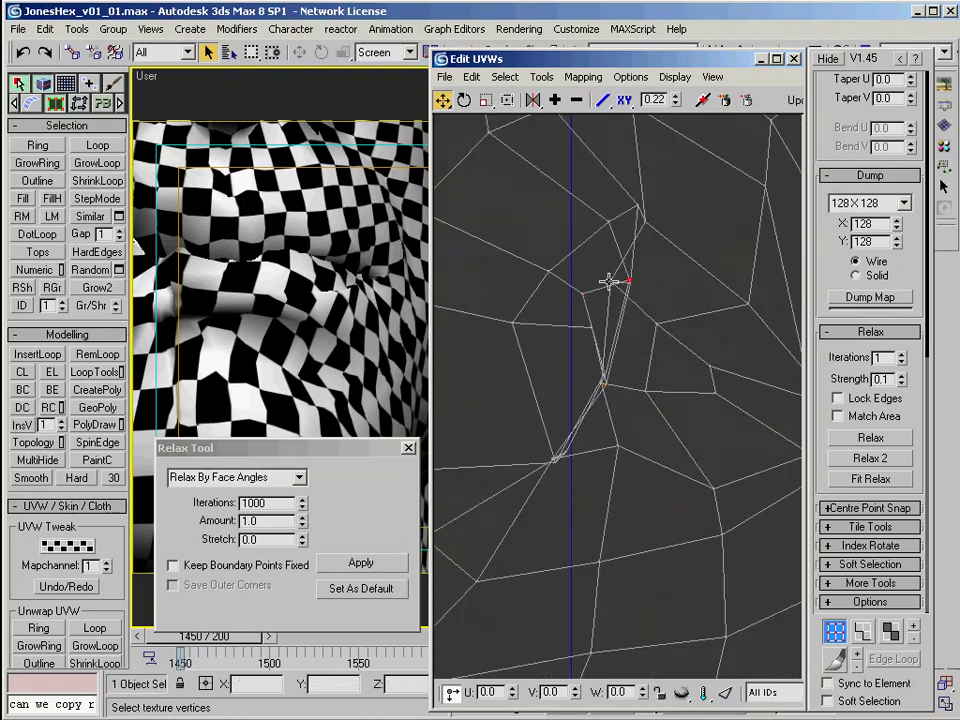
click(870, 437)
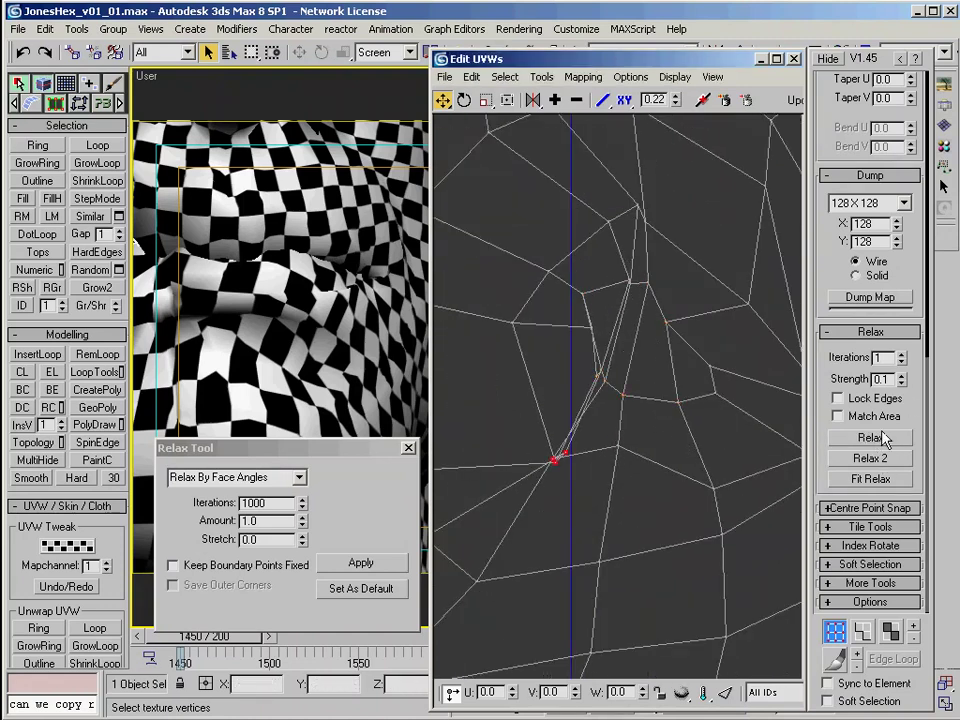
scroll(594, 420, down, 3)
scroll(615, 420, up, 3)
scroll(615, 420, down, 4)
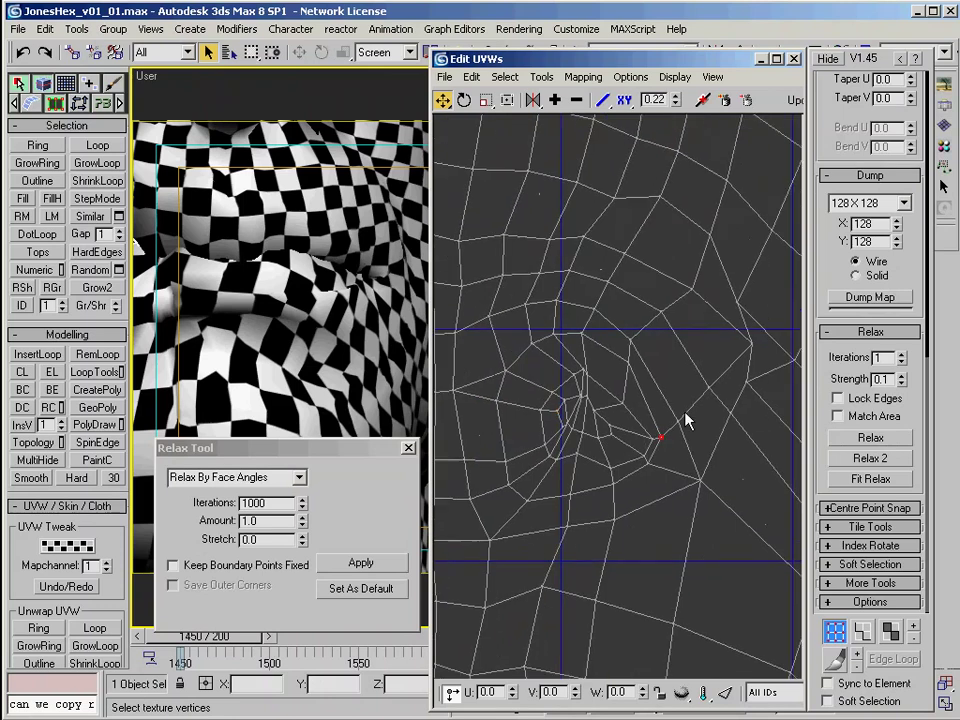
Step: Spread the crowded UVs around the corners of the eye slits
scroll(288, 293, down, 4)
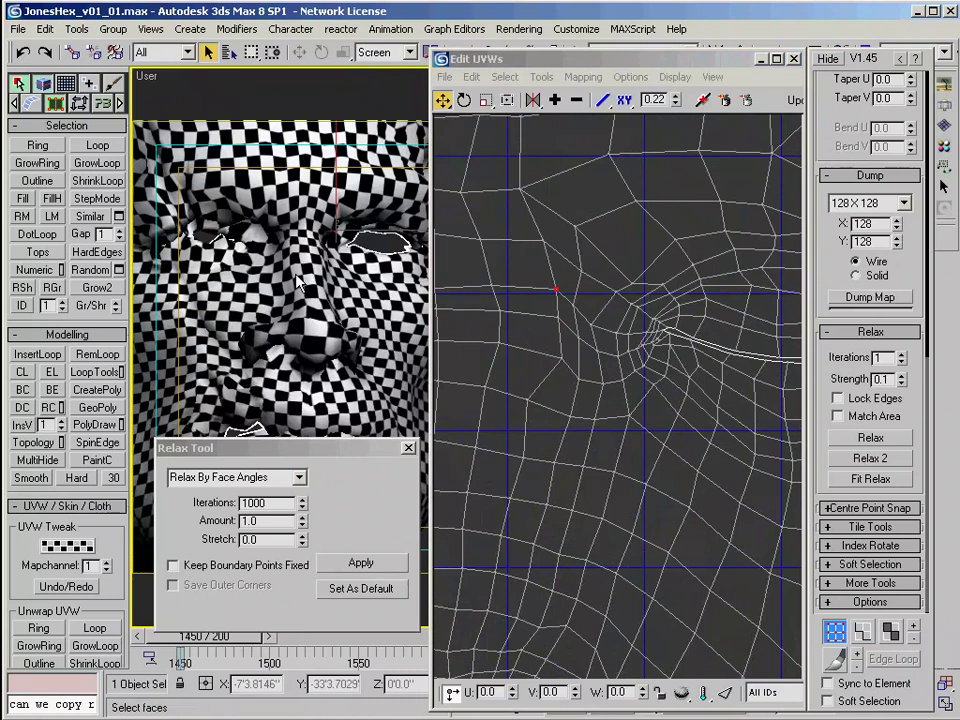
scroll(581, 315, down, 4)
scroll(572, 343, up, 4)
middle_drag(581, 315, 648, 343)
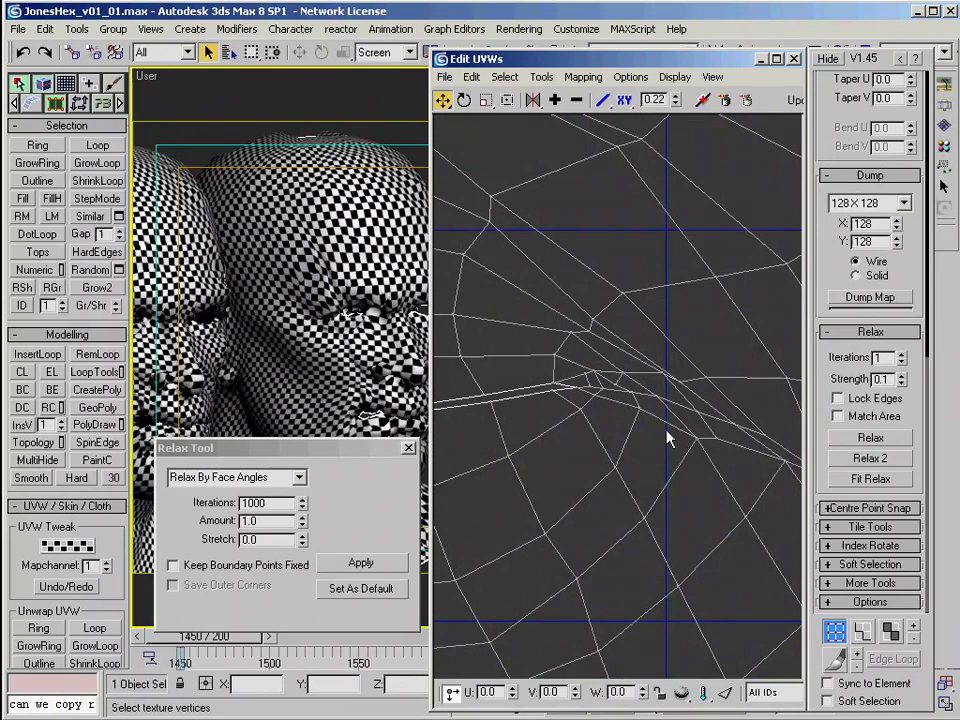
scroll(553, 381, up, 2)
Step: Nudge individual UVs further down the face to even out the mesh
scroll(647, 354, down, 7)
middle_drag(622, 556, 611, 388)
scroll(611, 388, up, 6)
drag(564, 411, 551, 407)
middle_drag(542, 429, 580, 326)
drag(580, 428, 593, 426)
middle_drag(486, 527, 568, 429)
Step: Select the whole head element and scale it with the Freeform tool into the UV square
scroll(567, 430, down, 10)
click(830, 684)
click(690, 289)
click(508, 100)
drag(758, 207, 602, 289)
drag(561, 299, 531, 209)
drag(438, 333, 508, 259)
Step: Fine-tune the head element's size so that its edges line up with the borders of the UV square
scroll(496, 269, up, 3)
middle_drag(508, 259, 465, 377)
drag(624, 234, 632, 236)
drag(630, 380, 629, 395)
scroll(463, 233, up, 5)
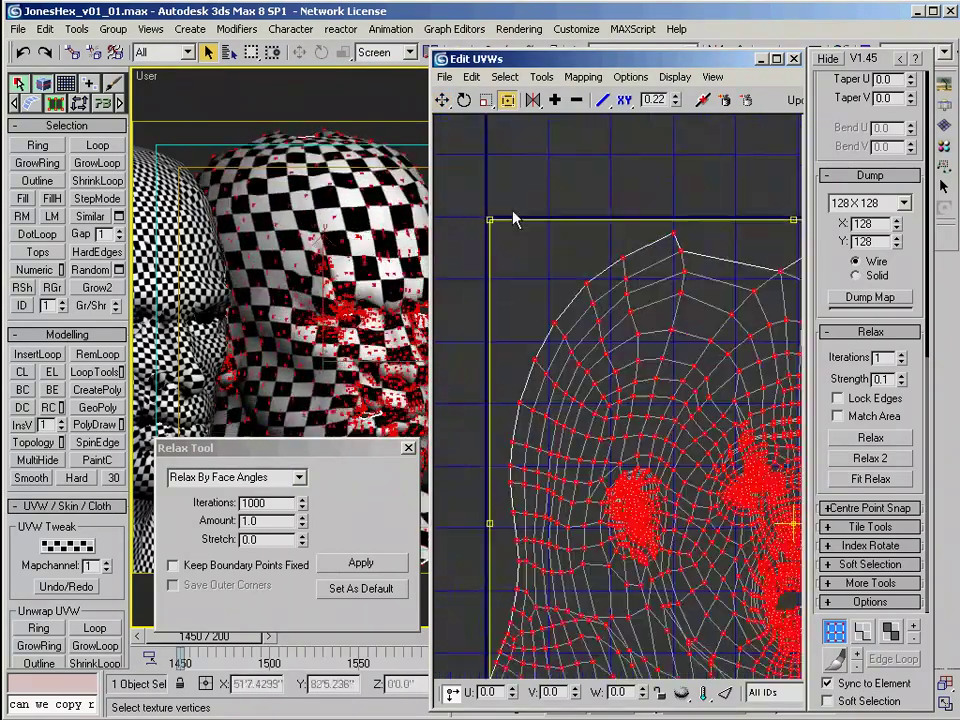
middle_drag(786, 219, 400, 265)
drag(713, 264, 719, 264)
Step: Target weld the notched UVs along the top outline of the head to close the gaps
middle_drag(634, 302, 776, 282)
drag(617, 211, 638, 258)
drag(623, 246, 623, 264)
middle_drag(531, 280, 615, 266)
drag(498, 232, 530, 265)
middle_drag(580, 241, 560, 229)
drag(681, 239, 577, 252)
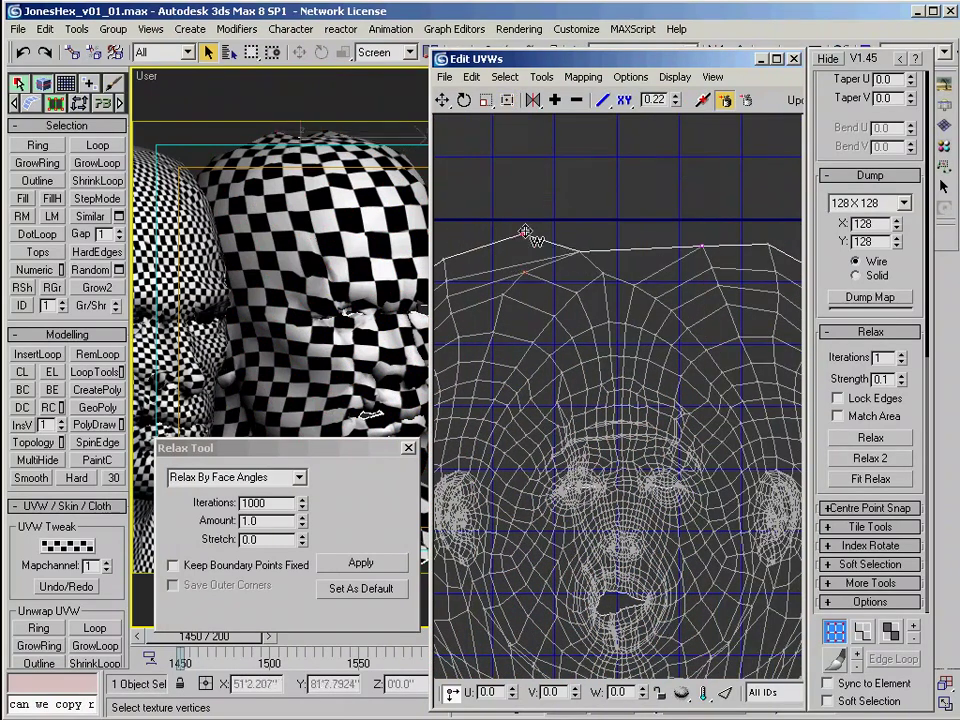
drag(495, 239, 550, 229)
Step: Select the UVs in the middle of the head's top outline with the Freeform tool
click(507, 100)
scroll(525, 131, down, 3)
middle_drag(583, 236, 627, 293)
drag(694, 268, 568, 234)
click(843, 686)
Step: Check the selected UVs on the wireframe model and save the scene
key(F3)
mouse_move(311, 203)
alt+middle_down()
mouse_move(273, 312)
mouse_move(284, 285)
alt+middle_up()
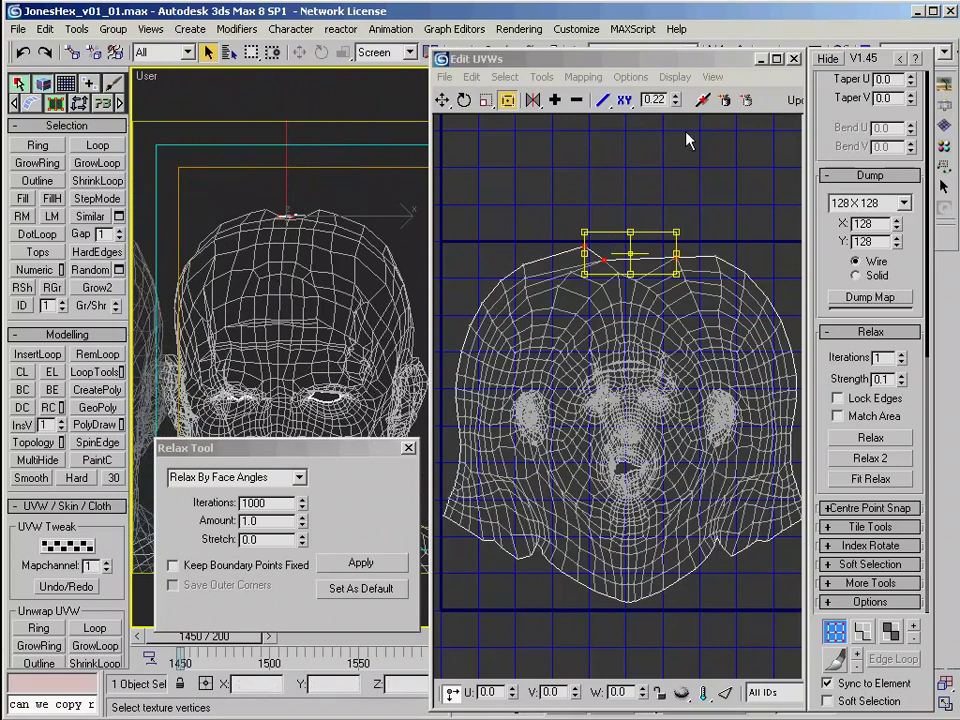
scroll(610, 220, up, 2)
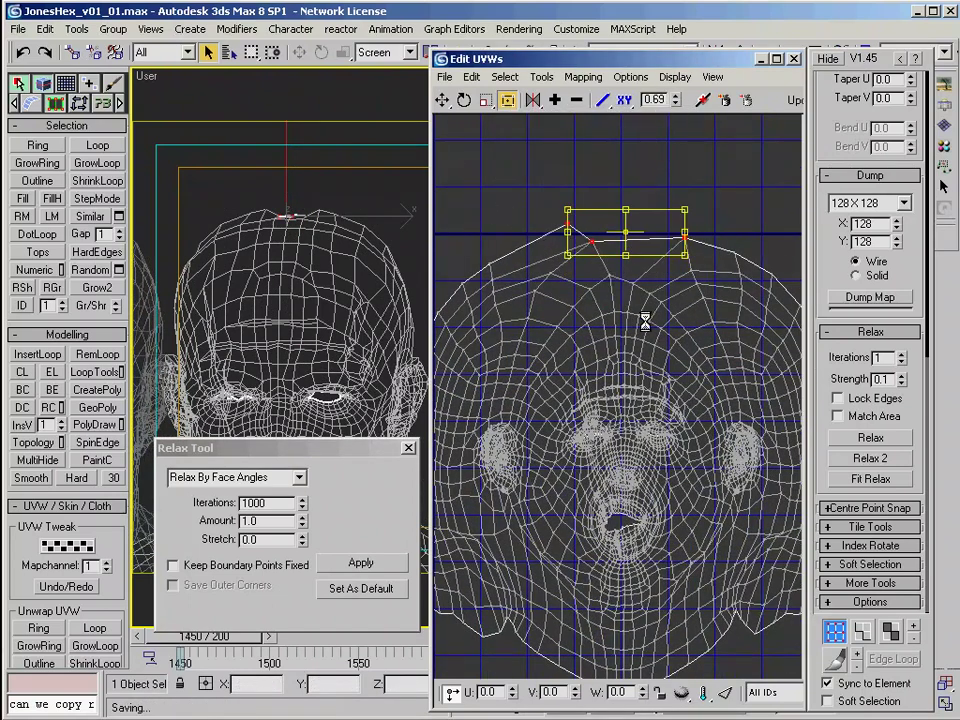
click(18, 29)
click(56, 120)
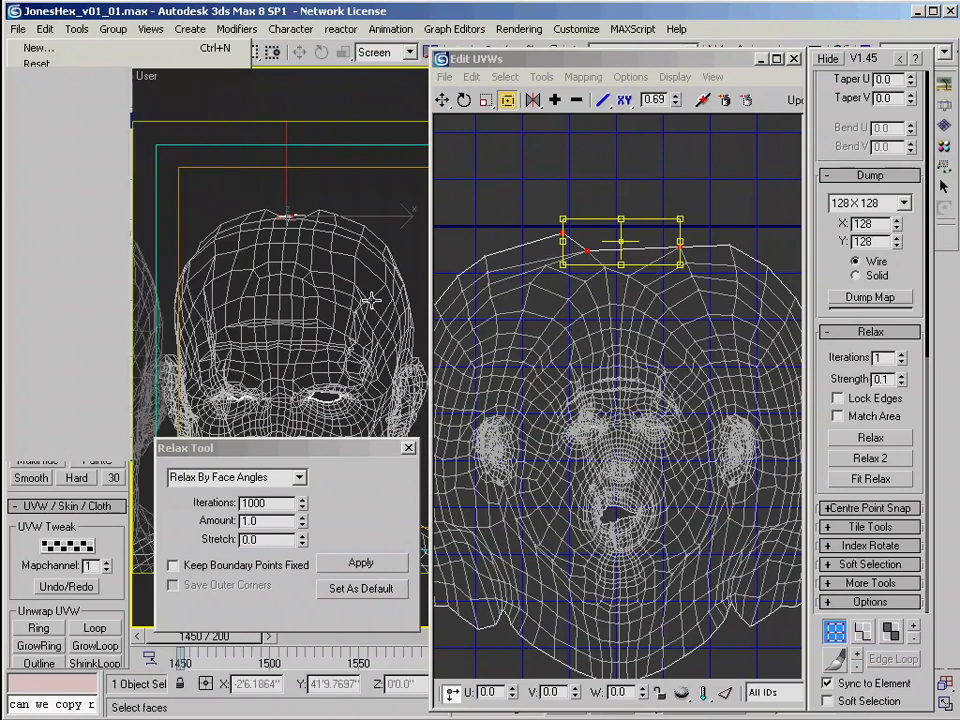
Step: Select the UVs along the middle of the head's top outline without element syncing and set the falloff to 1.23
key(F3)
click(604, 243)
click(829, 684)
drag(536, 222, 744, 283)
alt+middle_drag(350, 195, 320, 205)
scroll(330, 225, down, 2)
click(442, 100)
drag(675, 97, 676, 92)
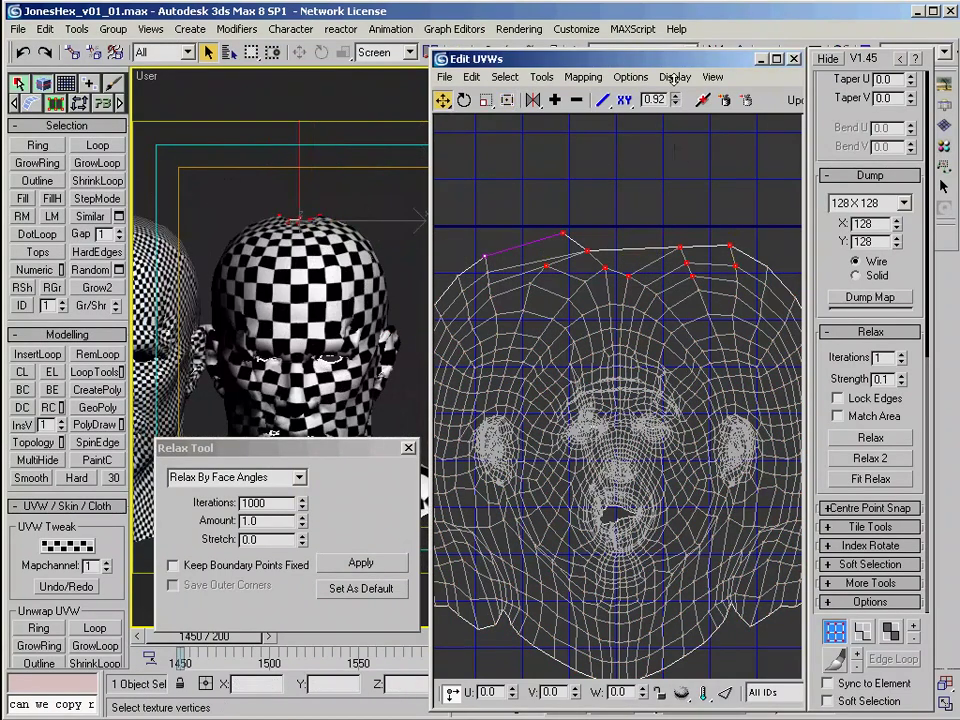
Step: Turn on soft selection, expand the selection and reshape the top outline's UVs towards the UV square's upper border
click(860, 703)
middle_drag(640, 300, 640, 315)
click(507, 100)
drag(546, 248, 541, 270)
middle_drag(626, 275, 609, 253)
click(555, 100)
drag(751, 247, 750, 259)
scroll(699, 270, down, 3)
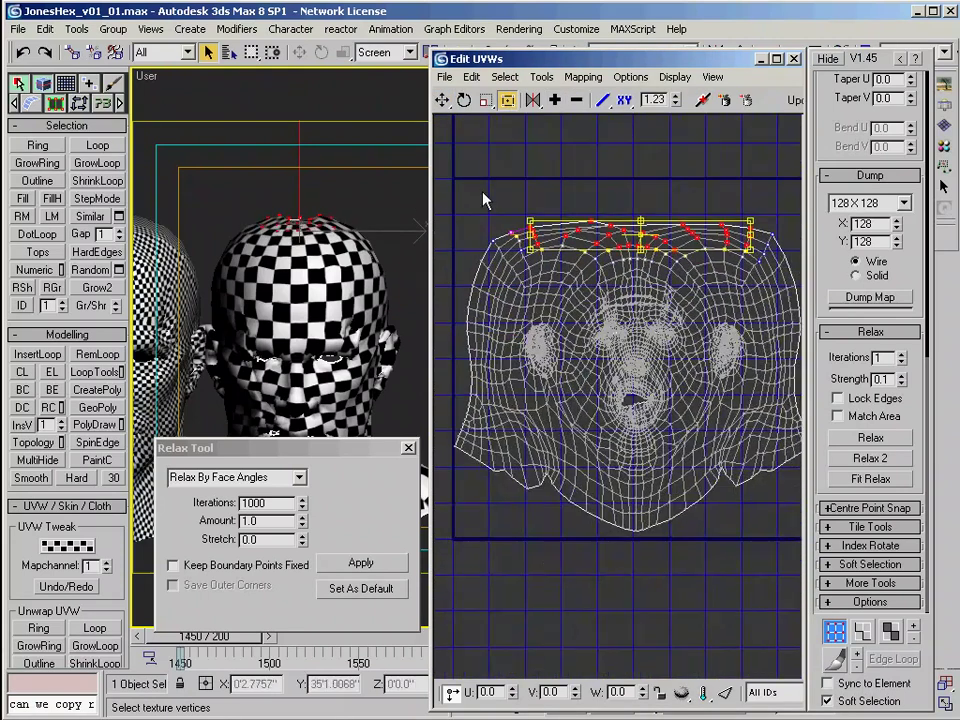
Step: Soft-select the UVs along the head's left edge and move them towards the UV square's border
drag(456, 226, 500, 464)
middle_drag(508, 251, 484, 251)
drag(476, 259, 495, 236)
middle_drag(495, 236, 518, 236)
middle_drag(648, 156, 608, 134)
Step: Set the soft selection to measure its falloff in UV space and reduce the falloff to 0.14
mouse_move(829, 257)
mouse_down()
mouse_move(827, 283)
mouse_move(845, 258)
mouse_up()
click(868, 563)
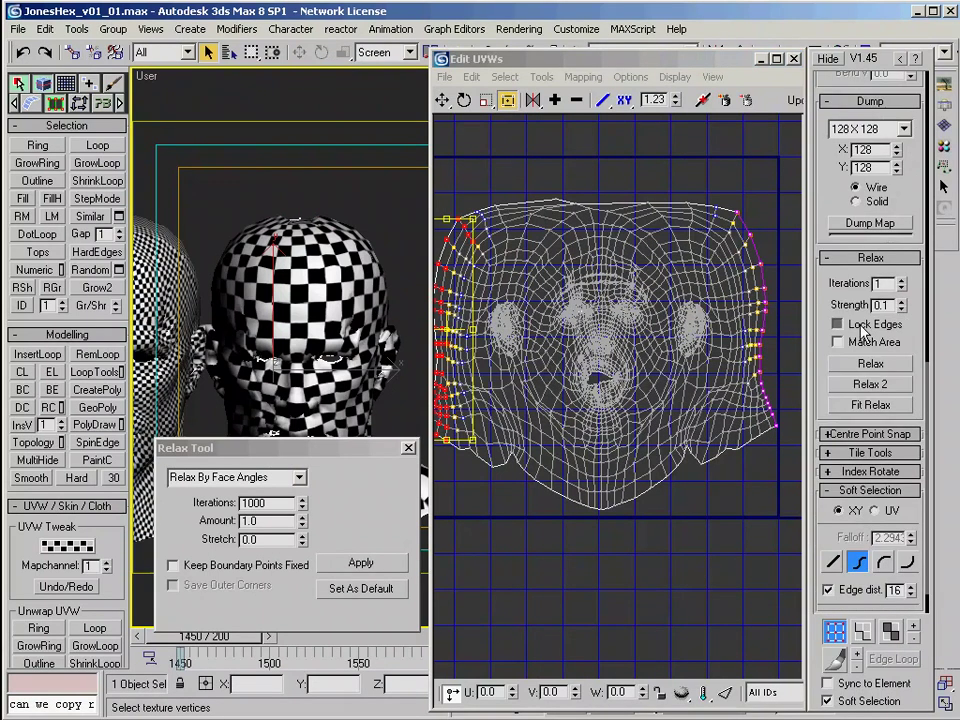
click(865, 327)
click(866, 331)
click(881, 512)
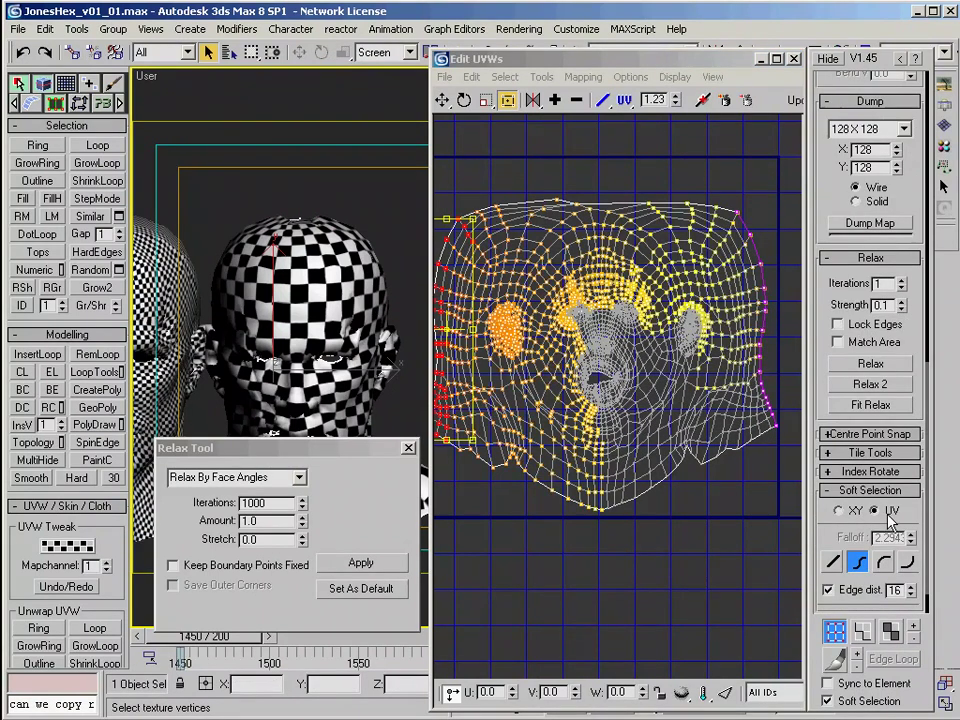
right_click(674, 102)
drag(677, 96, 677, 91)
Step: Adjust the UVs along the head's left and right edges towards the UV square's borders with soft selection
middle_drag(598, 250, 653, 243)
drag(510, 290, 520, 290)
drag(538, 211, 528, 211)
middle_drag(700, 300, 551, 334)
drag(727, 490, 649, 220)
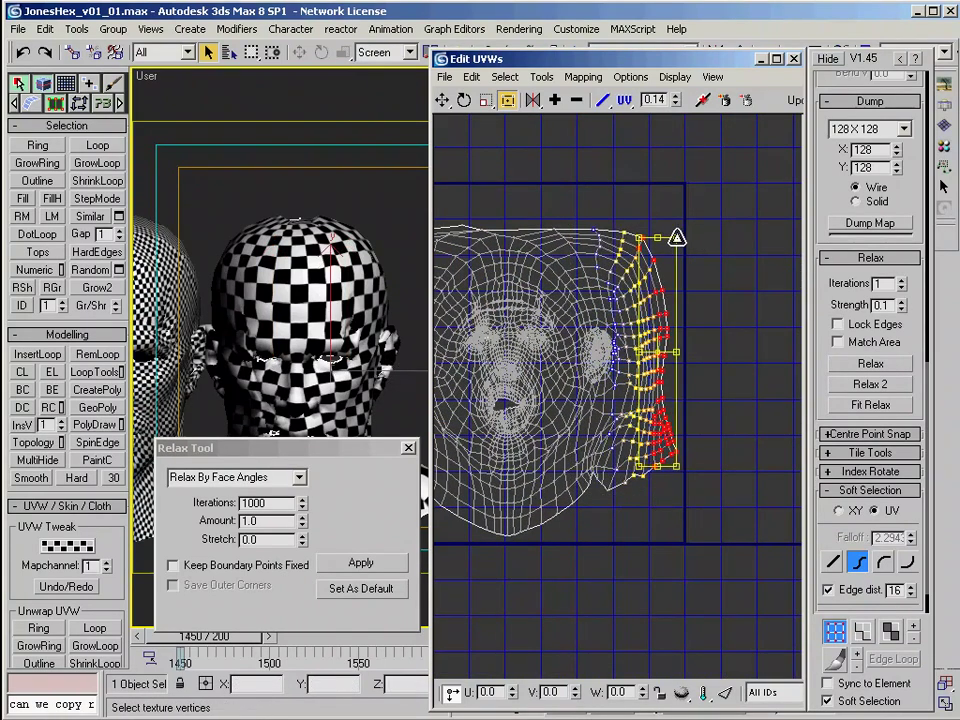
middle_drag(652, 270, 758, 263)
click(361, 563)
click(471, 313)
drag(725, 312, 690, 282)
Step: Soft-select a UV at the top of the right ear with a falloff of 0.04 and relax the area
scroll(760, 290, up, 3)
middle_drag(785, 252, 741, 275)
click(738, 275)
scroll(619, 272, up, 6)
click(616, 264)
drag(676, 101, 676, 111)
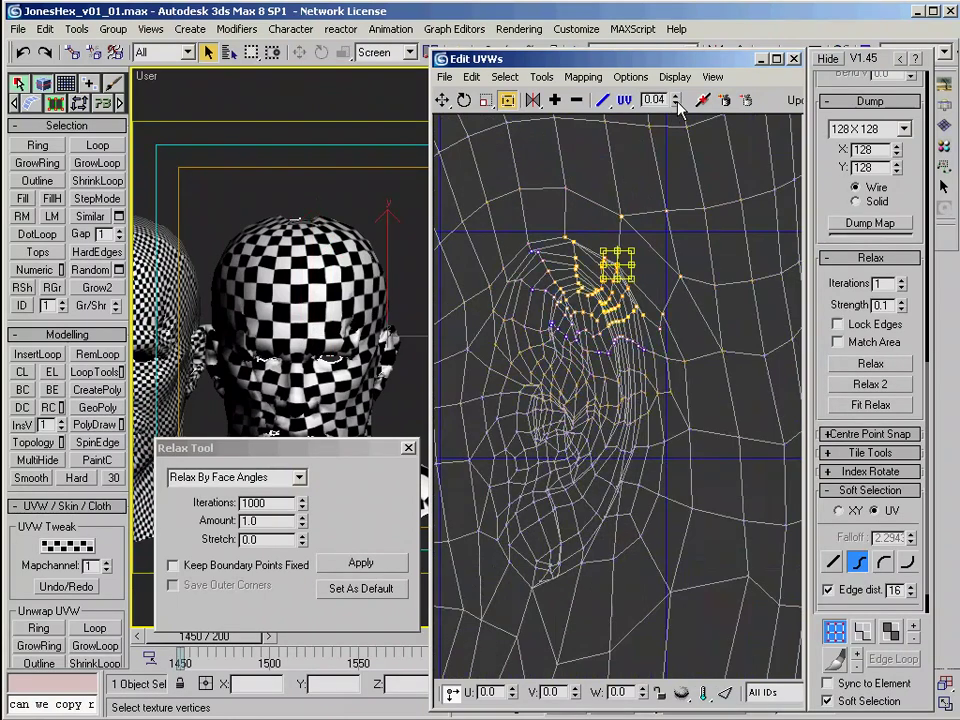
click(361, 563)
Step: Tweak individual UVs around the right ear with the Move tool
click(444, 101)
click(643, 336)
middle_drag(652, 462, 652, 380)
click(662, 383)
click(639, 454)
Step: Soft-select and tweak the UVs around the top of the left ear
scroll(639, 454, down, 3)
middle_drag(715, 415, 612, 456)
middle_drag(485, 430, 690, 378)
scroll(690, 378, up, 3)
click(681, 414)
middle_drag(641, 311, 596, 388)
click(546, 335)
click(648, 264)
scroll(740, 430, down, 7)
middle_drag(748, 437, 625, 292)
middle_drag(352, 425, 325, 245)
scroll(333, 350, down, 4)
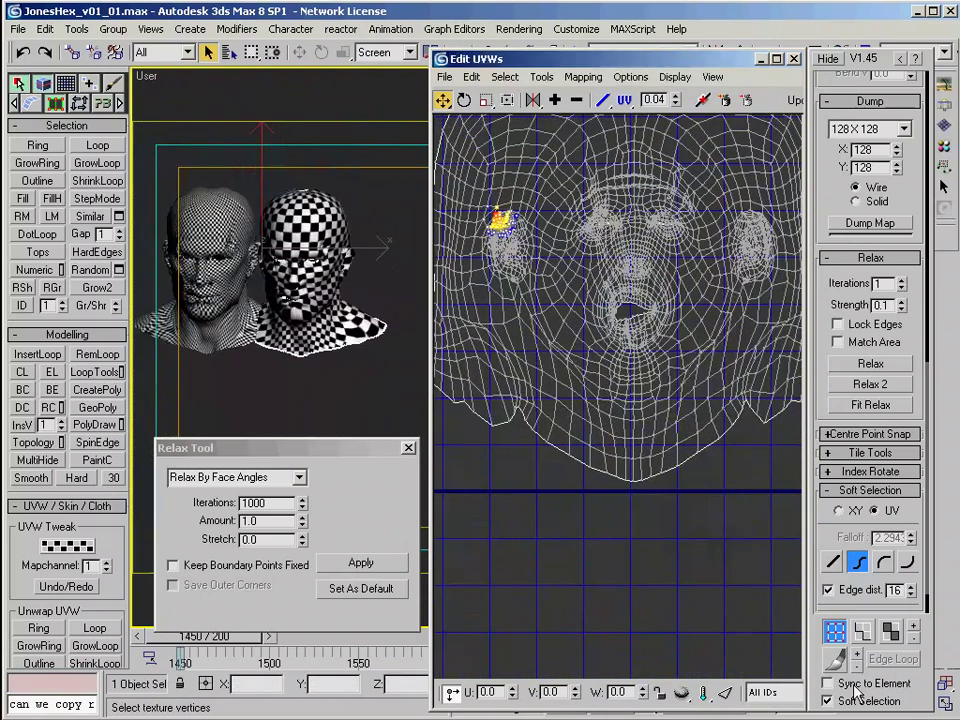
Step: Select the whole head element with soft selection off and fit it into the UV square with the Freeform tool
click(855, 685)
click(855, 701)
scroll(606, 438, down, 3)
click(608, 441)
scroll(606, 445, down, 2)
click(507, 100)
drag(699, 293, 717, 269)
drag(545, 434, 538, 435)
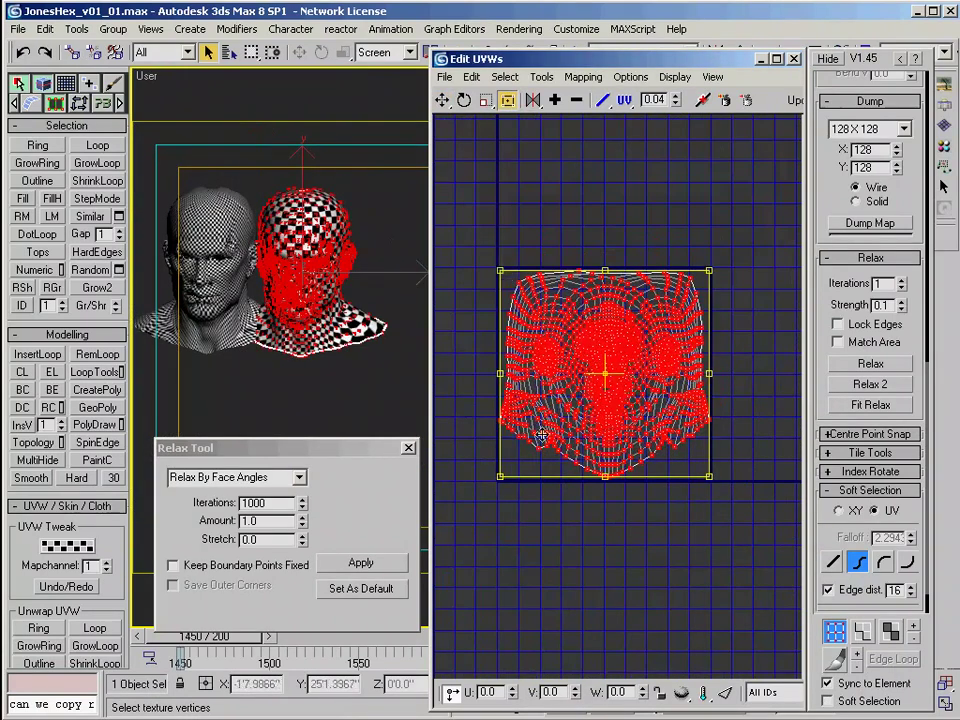
scroll(621, 514, up, 4)
middle_drag(621, 514, 613, 548)
click(613, 548)
drag(581, 466, 579, 462)
Step: Soft-select the UVs in the middle of the neck's bottom outline without element syncing, using a falloff of 0.24
click(855, 684)
click(855, 701)
scroll(607, 492, up, 4)
drag(634, 476, 541, 422)
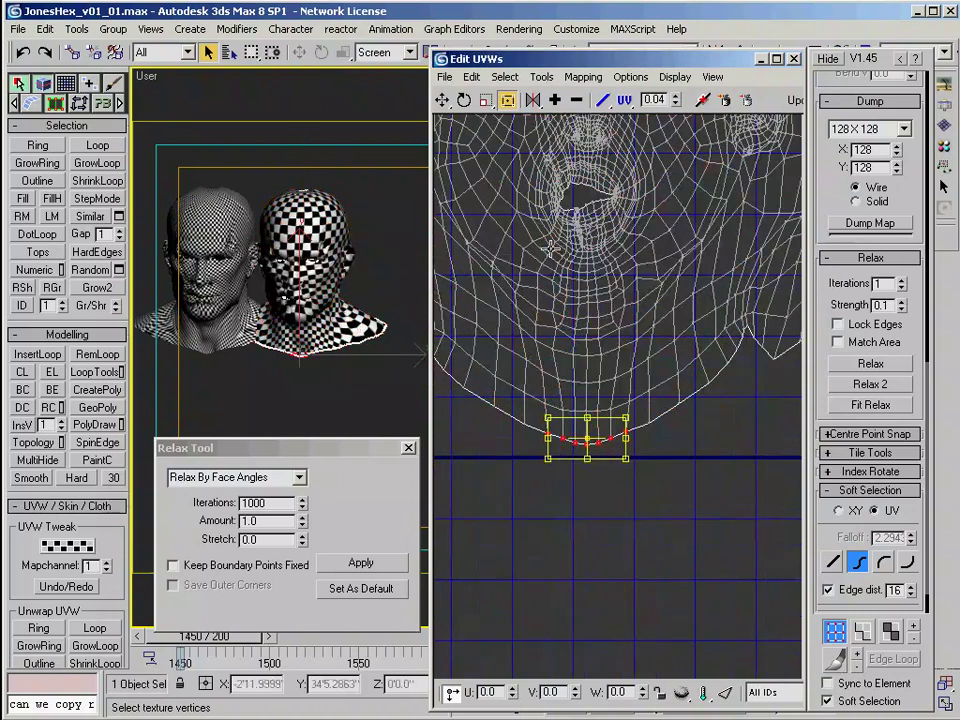
drag(675, 88, 675, 80)
Step: Adjust the soft-selected UVs at the neck's bottom outline while comparing the checker pattern on the model's neck
middle_drag(640, 300, 668, 338)
scroll(325, 342, up, 4)
middle_drag(270, 330, 300, 375)
scroll(300, 375, up, 2)
drag(621, 477, 665, 471)
scroll(652, 460, down, 2)
middle_drag(655, 398, 630, 515)
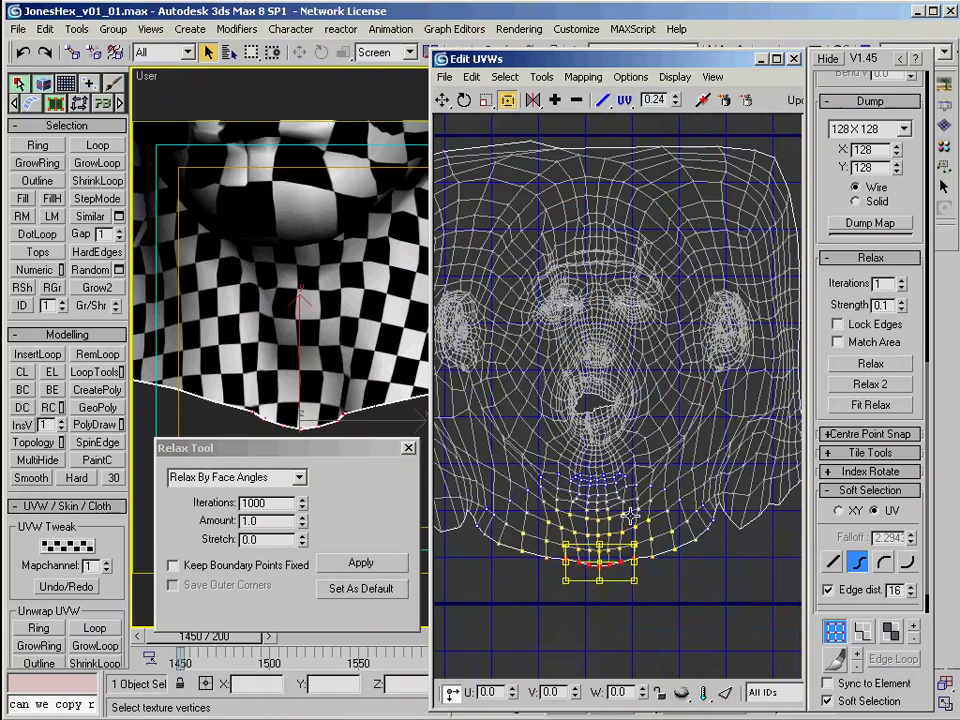
Step: Relax the soft-selected UVs below the chin by face angles with 1000 iterations and an amount of 1.0
middle_drag(631, 514, 641, 476)
right_click(641, 476)
click(675, 228)
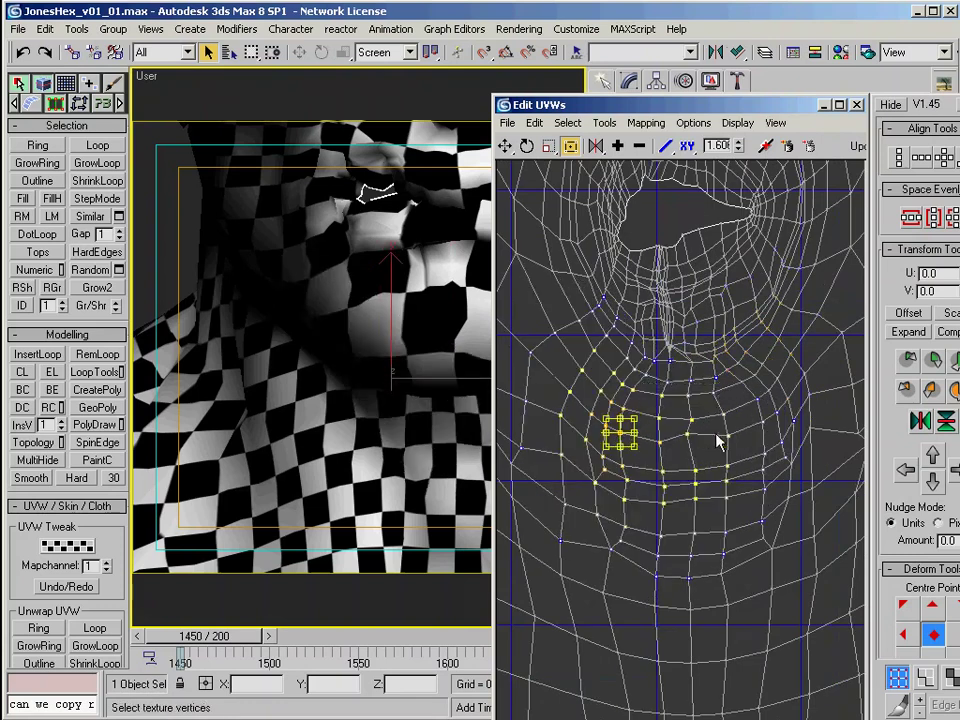
scroll(930, 519, down, 5)
scroll(930, 513, down, 5)
click(932, 521)
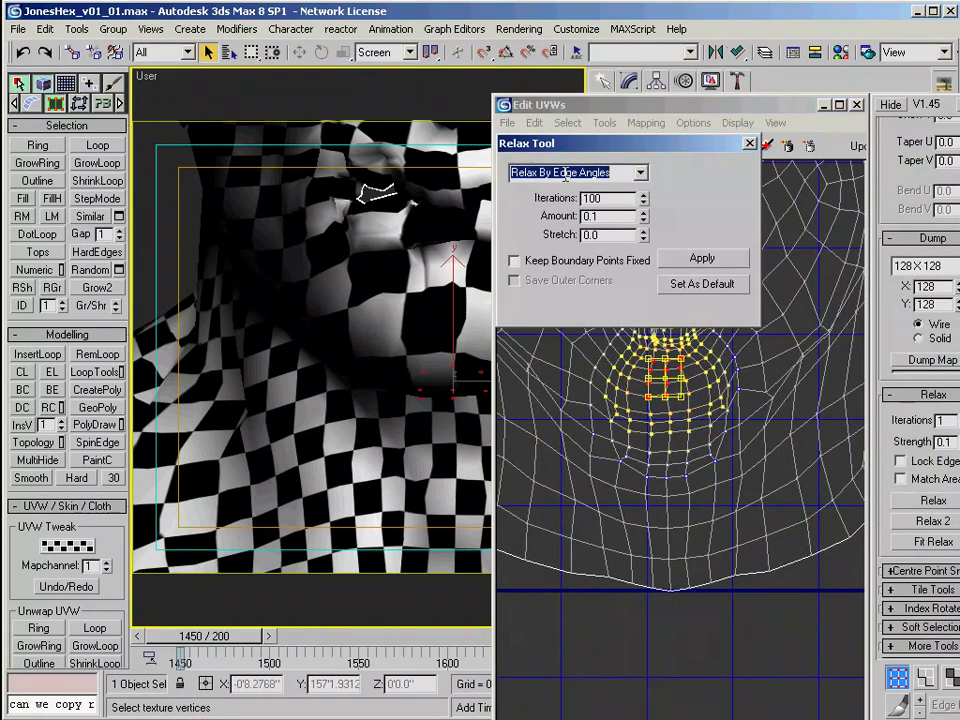
drag(560, 143, 137, 475)
click(279, 590)
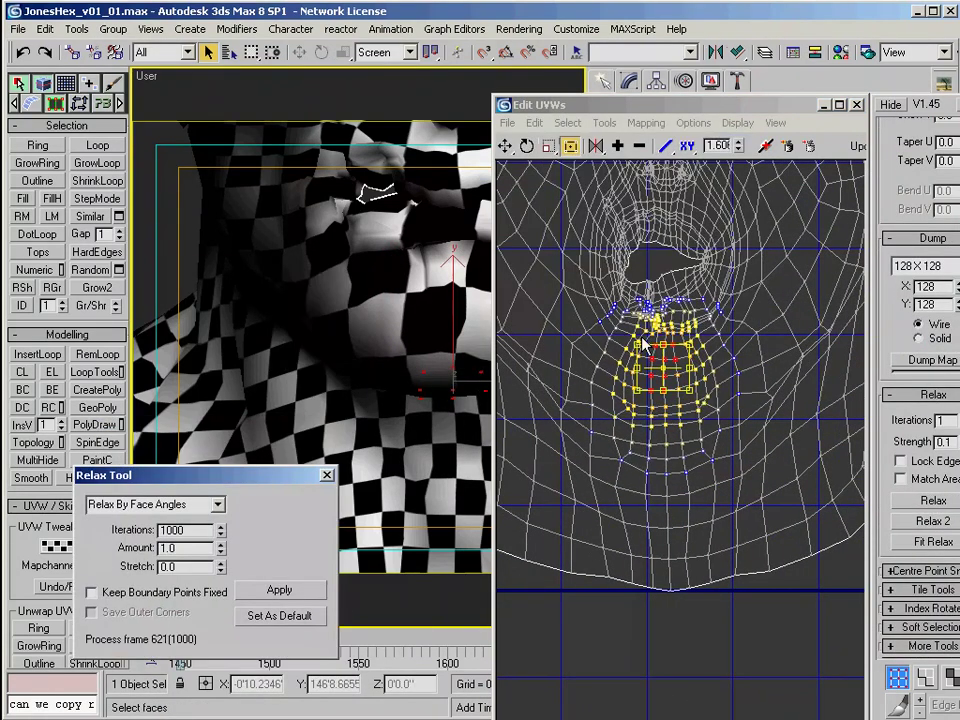
Step: Select the rows of UVs between the mouth and the neck and relax them by face angles
click(567, 418)
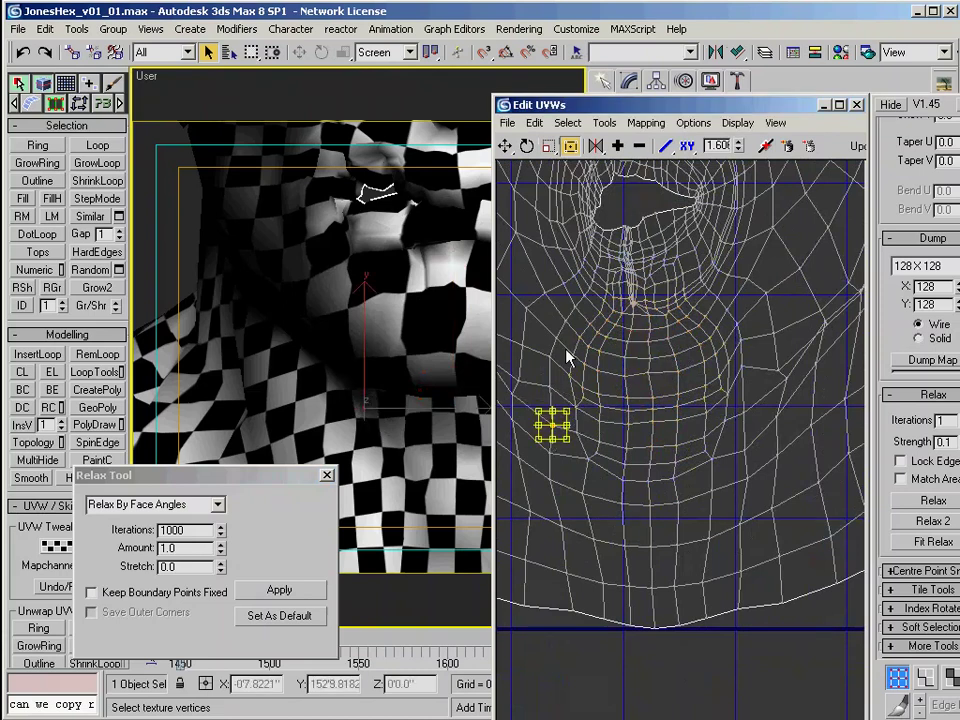
drag(563, 334, 735, 448)
click(288, 598)
alt+middle_drag(435, 331, 448, 305)
drag(539, 317, 748, 410)
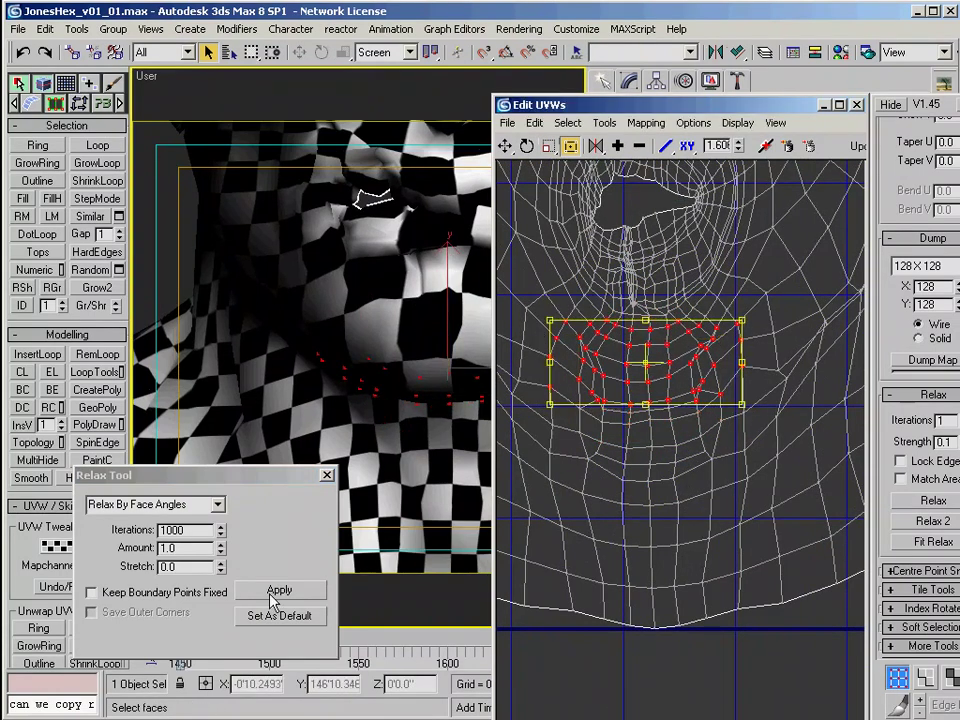
Step: Select the tangled UVs at the end of the crease below the mouth and examine the surrounding chin UVs
scroll(419, 350, up, 5)
alt+middle_drag(421, 357, 396, 274)
click(678, 428)
scroll(673, 338, up, 6)
drag(628, 255, 730, 335)
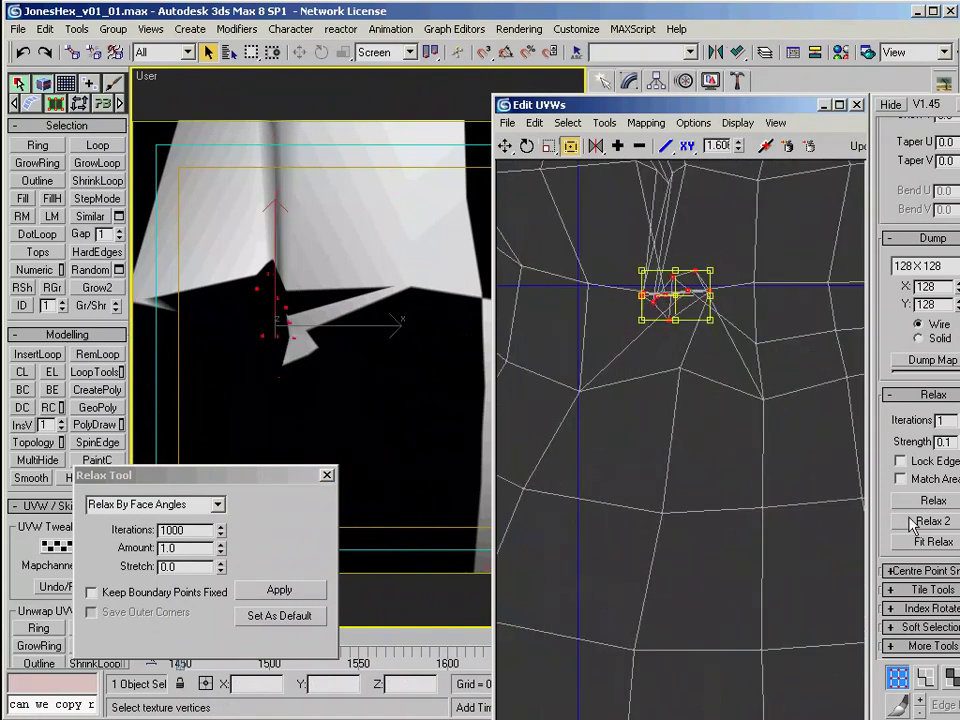
scroll(767, 404, down, 5)
scroll(458, 289, down, 5)
scroll(761, 518, down, 2)
alt+middle_drag(457, 289, 426, 418)
scroll(426, 418, down, 3)
drag(606, 378, 738, 474)
click(587, 437)
Step: Select the UVs at the notch in the lower left of the neck outline with the Freeform tool
scroll(760, 457, down, 5)
middle_drag(750, 538, 690, 405)
scroll(700, 405, up, 5)
click(726, 433)
click(700, 375)
scroll(700, 380, down, 3)
middle_drag(533, 428, 836, 422)
drag(556, 386, 588, 416)
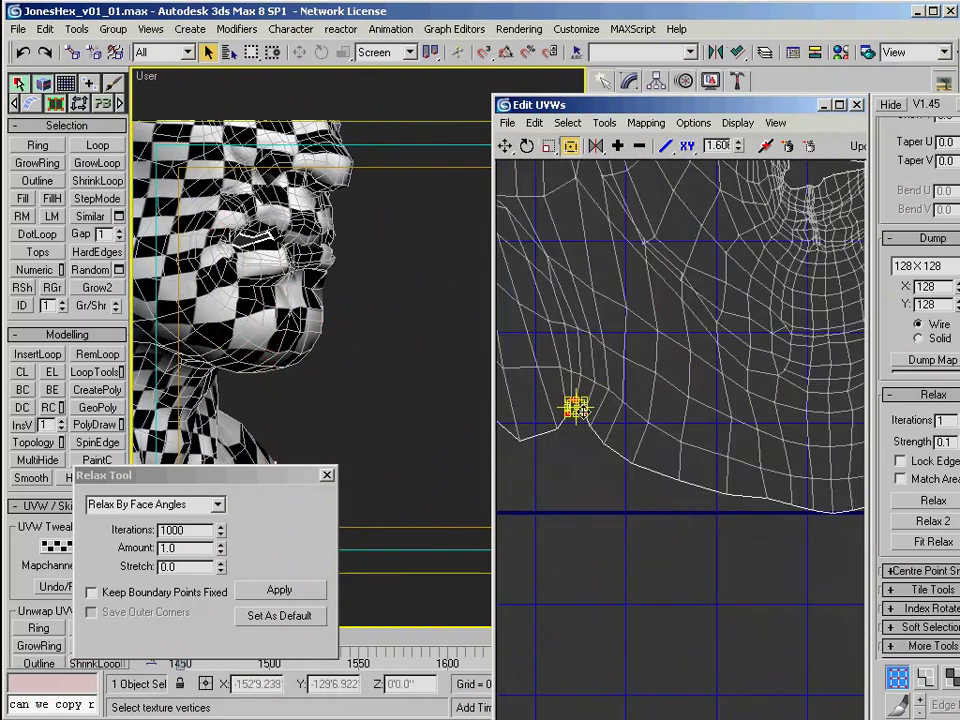
Step: Move single UVs beside the neck to even out the crossing and crowded edges
middle_drag(846, 422, 500, 452)
scroll(727, 417, up, 2)
scroll(825, 489, down, 3)
scroll(675, 446, up, 5)
scroll(563, 520, down, 6)
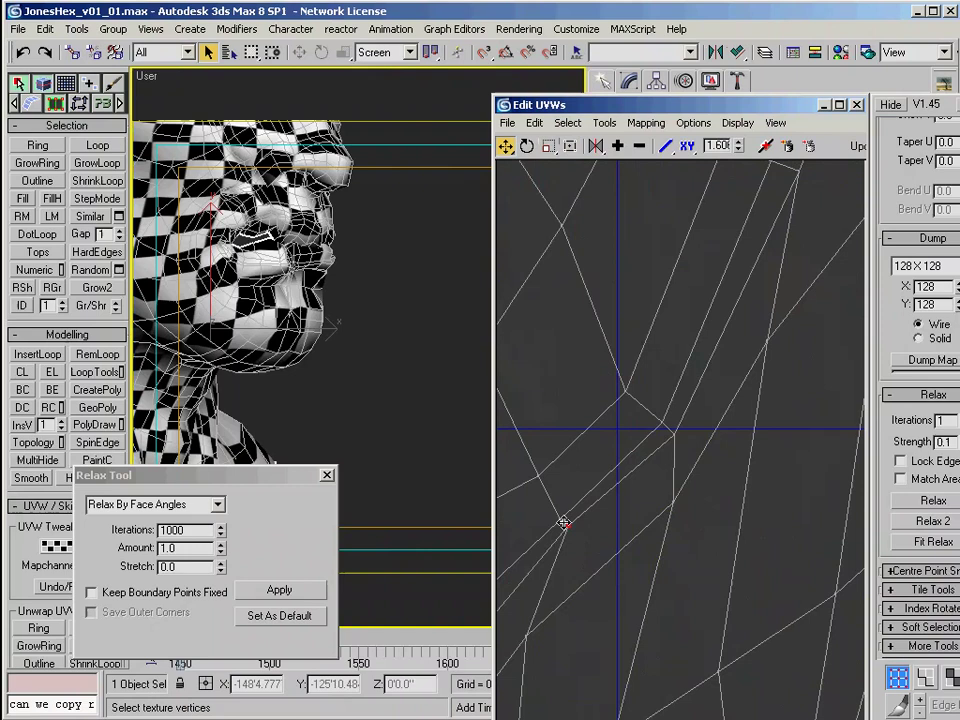
drag(562, 387, 560, 404)
middle_drag(560, 404, 723, 487)
drag(662, 403, 672, 427)
scroll(672, 427, down, 5)
Step: Close the UV editor and collapse the head's modifier stack to an Editable Poly
click(857, 105)
right_click(695, 295)
click(725, 319)
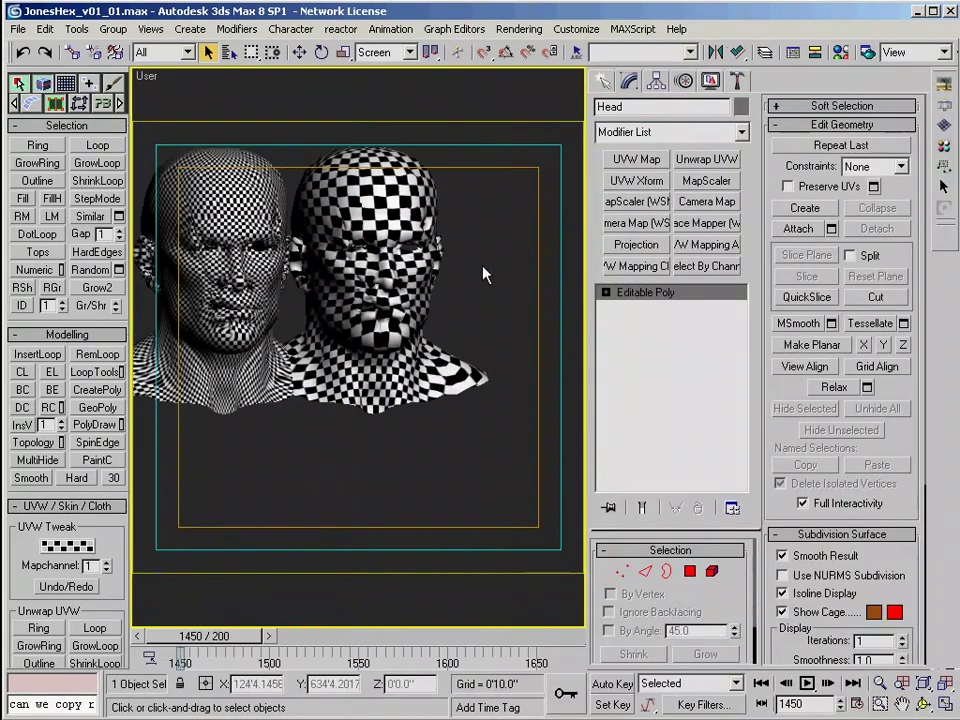
Step: Assign the CheckerTest material to the jacket mesh, then add a planar UVW Map modifier and delete it again
key(m)
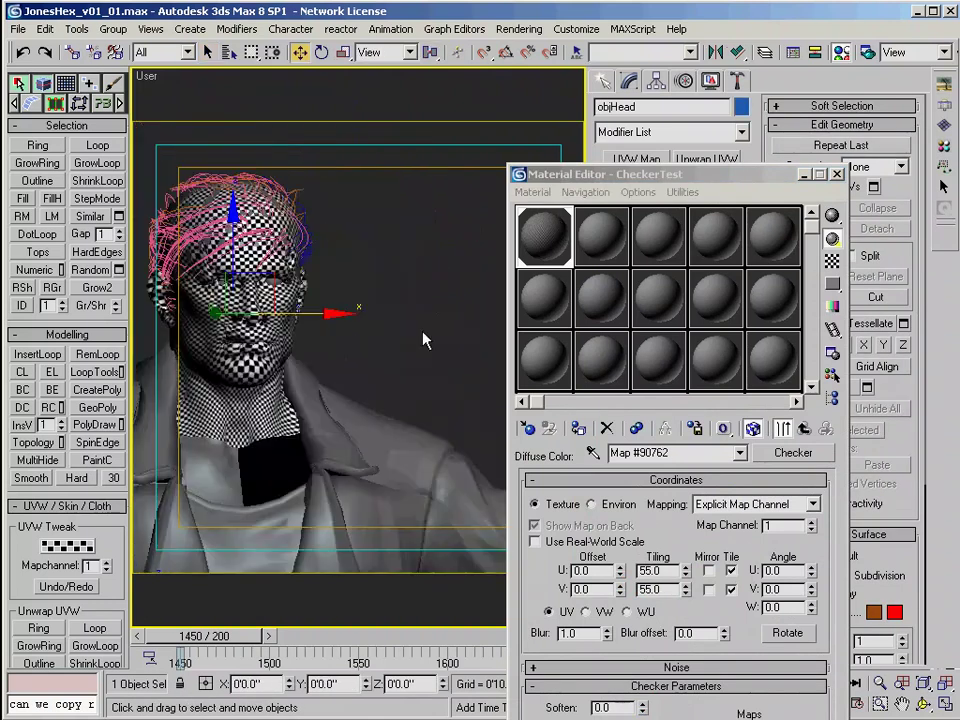
alt+middle_drag(424, 339, 365, 351)
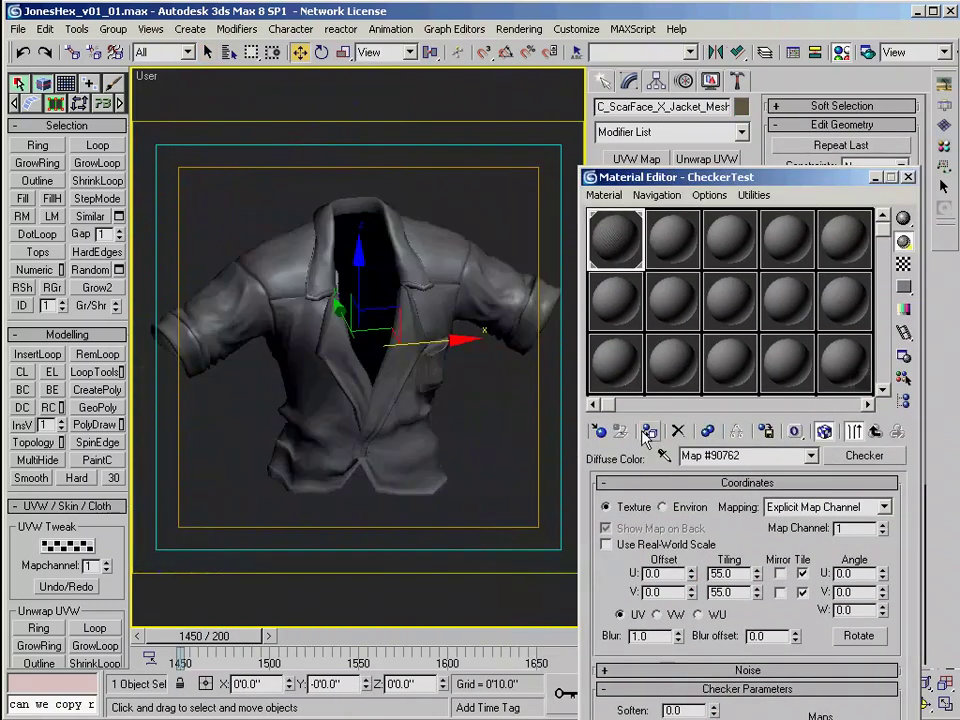
click(636, 159)
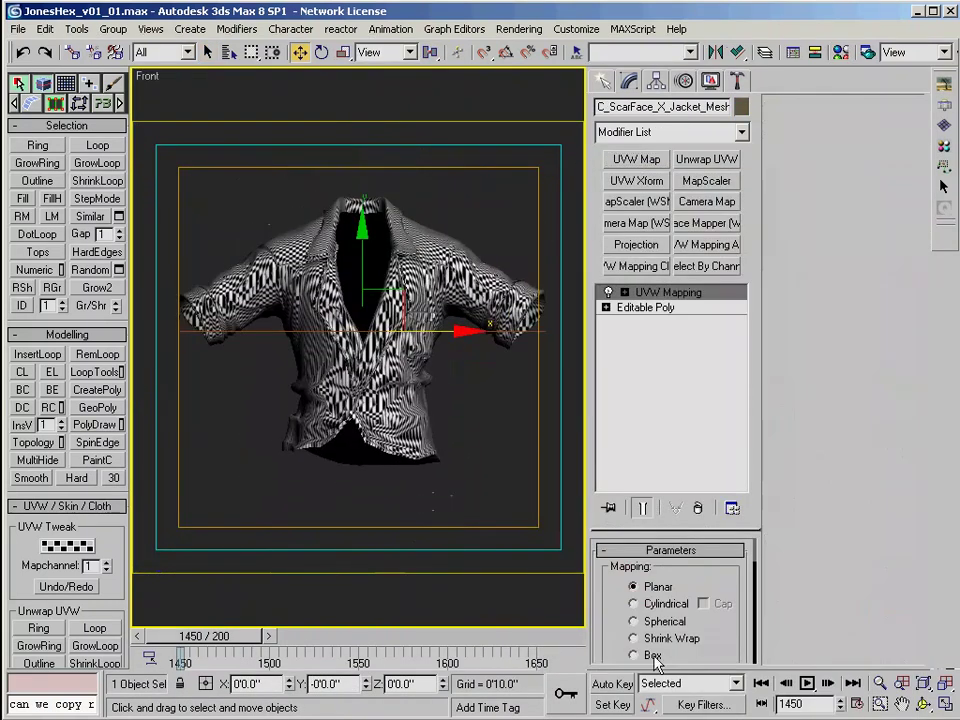
click(698, 508)
Step: Select the polygons of the jacket's front half in the Top view, including those along the sleeve
key(t)
drag(180, 456, 588, 318)
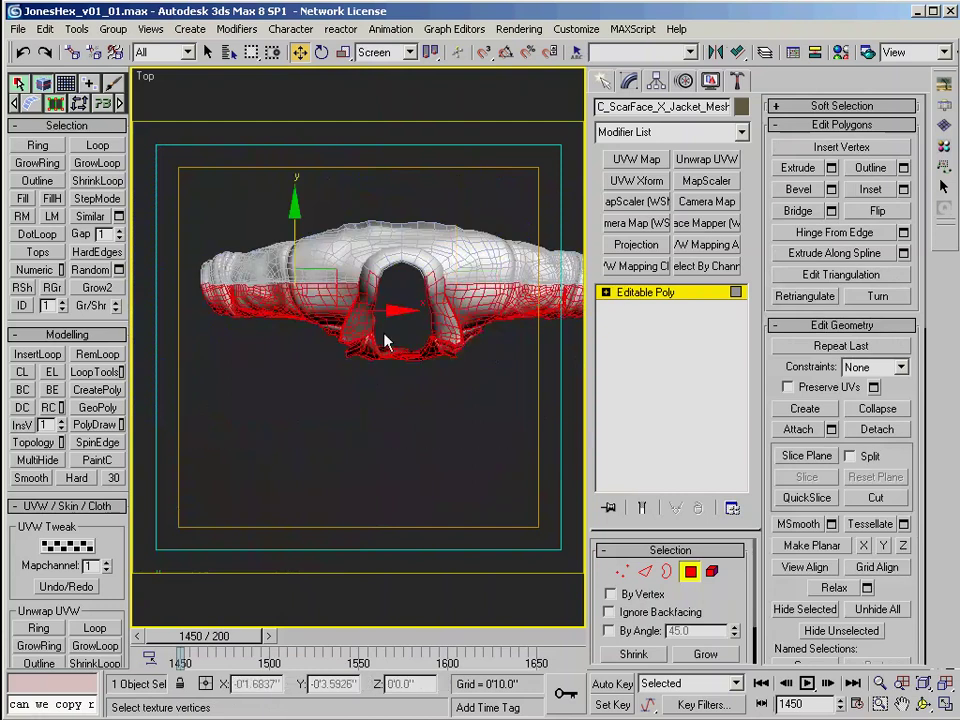
middle_drag(585, 311, 503, 396)
scroll(503, 396, up, 4)
key(F2)
ctrl+drag(525, 478, 439, 322)
drag(252, 56, 253, 138)
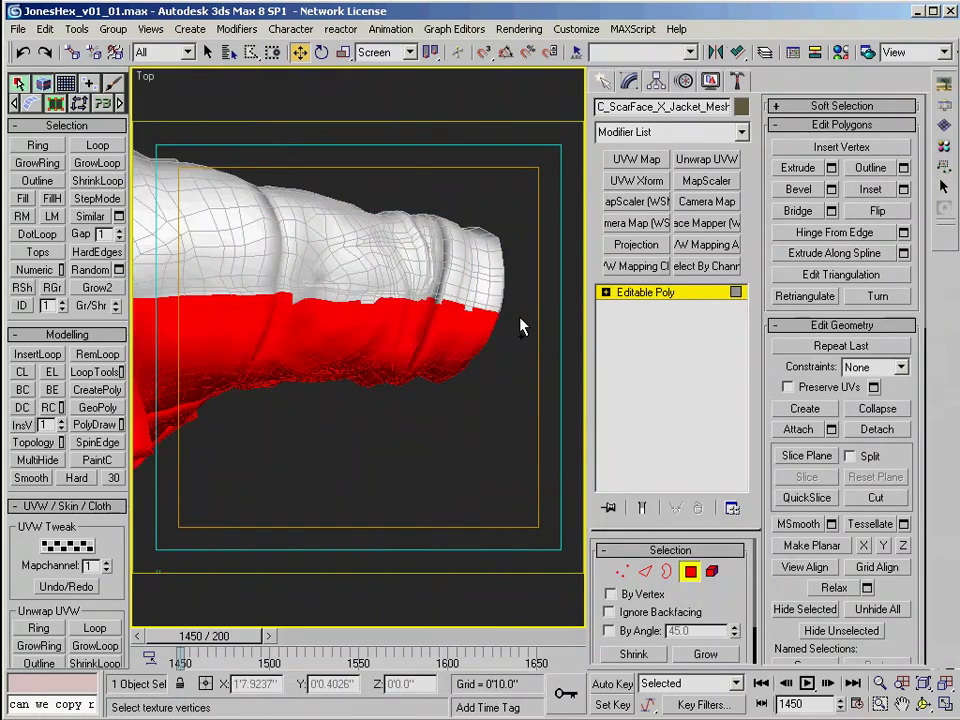
Step: Select an element at the jacket's sleeve and hide it
mouse_move(270, 303)
alt+middle_down()
mouse_move(476, 326)
mouse_move(399, 336)
mouse_move(375, 296)
mouse_move(253, 313)
alt+middle_up()
click(712, 571)
click(505, 285)
click(810, 507)
Step: Lasso-select the polygons of the jacket's back half across both sleeves in the Top view
click(690, 572)
middle_drag(300, 445, 469, 495)
scroll(469, 495, down, 5)
drag(225, 227, 604, 290)
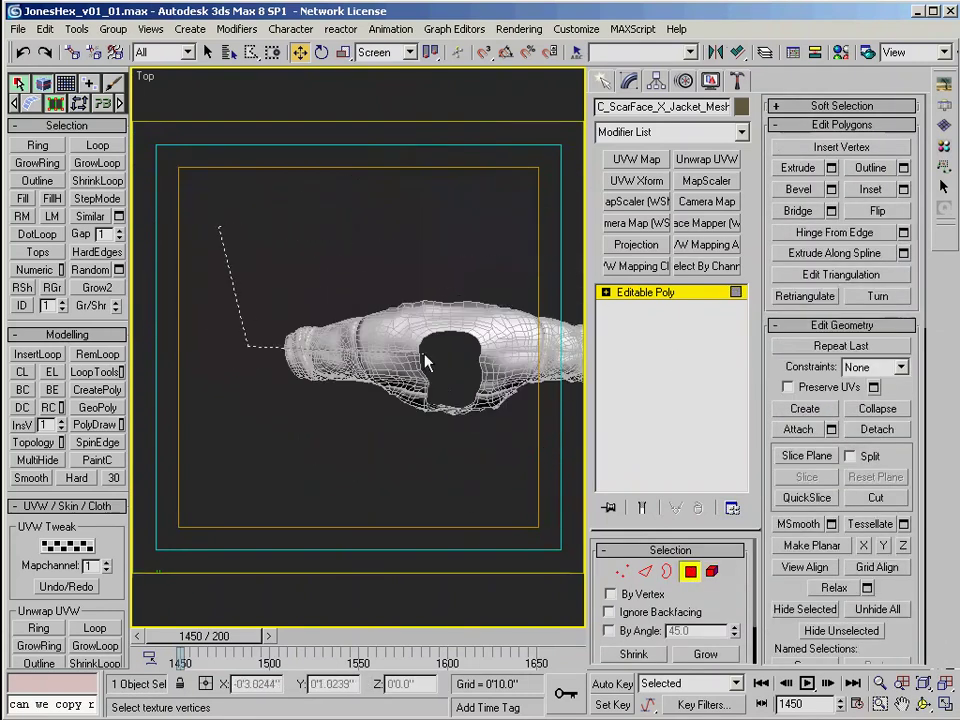
right_click(493, 218)
middle_drag(493, 218, 371, 206)
middle_drag(476, 338, 512, 333)
drag(502, 212, 521, 316)
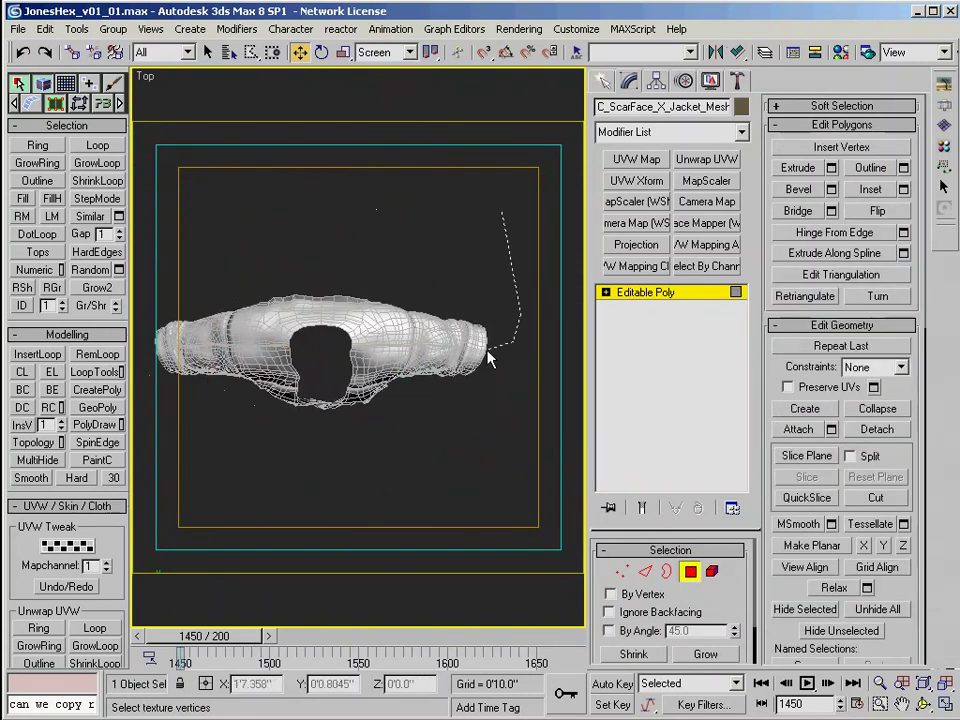
drag(466, 222, 150, 340)
Step: Turn on Ignore Backfacing and add the missed polygons along the sleeve seam to the back-half selection
alt+middle_drag(425, 330, 460, 344)
scroll(501, 240, up, 5)
click(609, 612)
scroll(410, 314, up, 3)
ctrl+click(420, 333)
ctrl+click(368, 331)
ctrl+click(305, 332)
ctrl+click(232, 331)
ctrl+click(180, 329)
Step: Add the missed polygons past the sleeve and on the side of the jacket body to the selection
alt+middle_drag(182, 328, 365, 293)
scroll(385, 300, down, 2)
ctrl+click(378, 293)
alt+middle_drag(506, 310, 442, 307)
alt+middle_drag(365, 326, 229, 70)
ctrl+click(502, 374)
scroll(500, 373, down, 4)
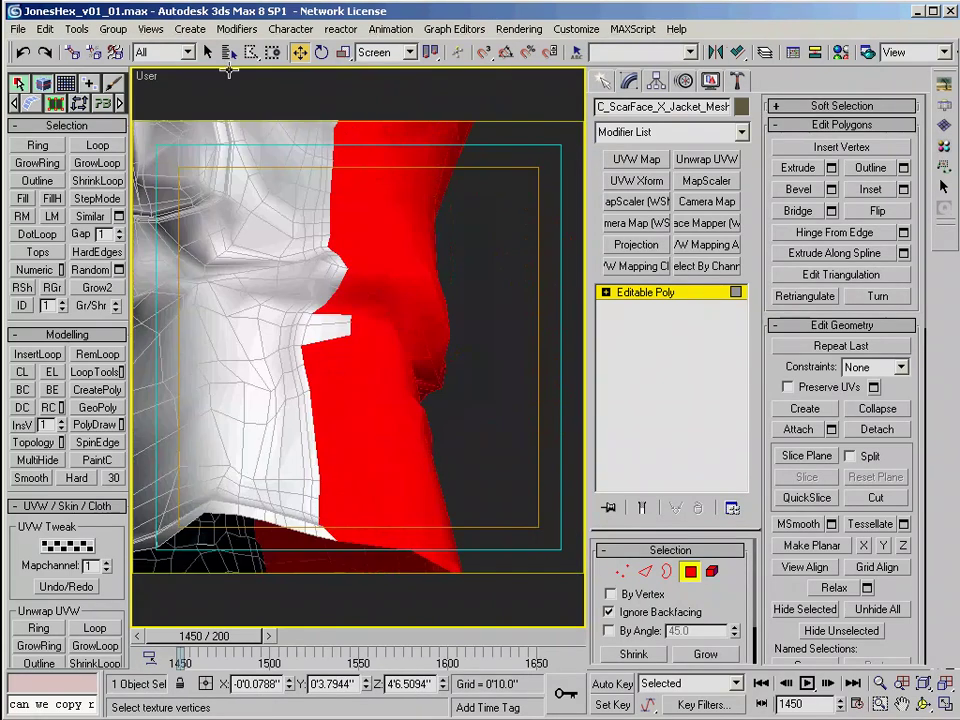
Step: Switch to the paint selection region and brush missed polygons along the jacket's side into the selection
alt+middle_drag(488, 434, 240, 395)
drag(251, 52, 255, 75)
ctrl+click(244, 433)
scroll(255, 287, down, 2)
alt+middle_drag(255, 287, 319, 274)
key(q)
alt+drag(294, 279, 297, 281)
ctrl+drag(299, 332, 296, 232)
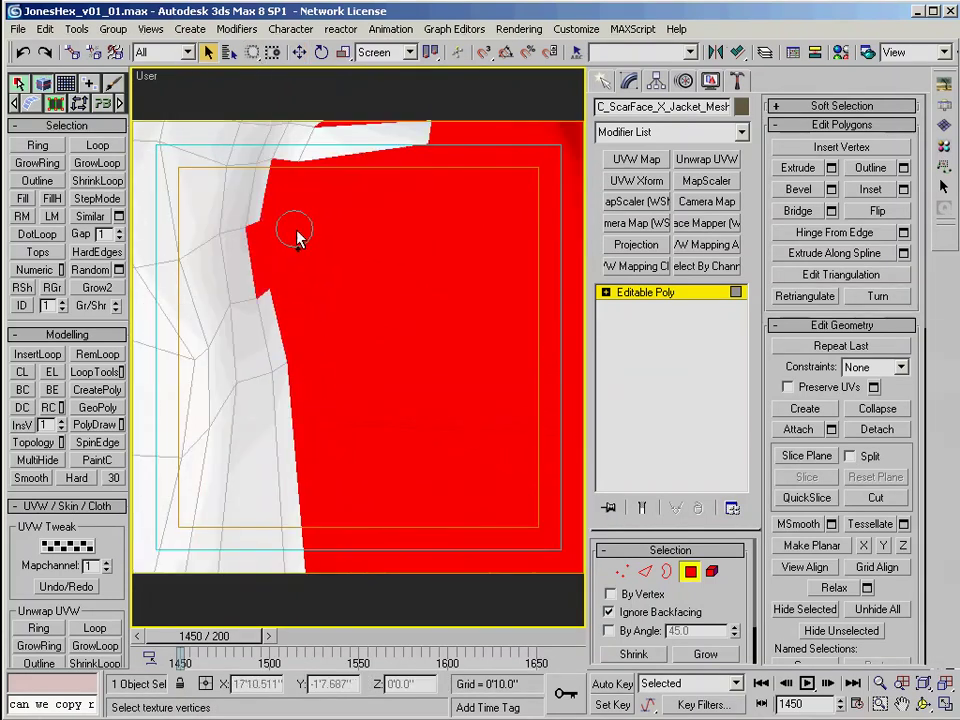
middle_drag(296, 238, 281, 317)
ctrl+click(277, 318)
Step: Brush stray polygons out of the selection and missed ones into it along the rest of the back half's border
scroll(362, 228, down, 5)
scroll(321, 334, up, 4)
mouse_move(360, 226)
middle_down()
mouse_move(321, 334)
mouse_move(336, 366)
mouse_move(296, 553)
mouse_move(274, 497)
middle_up()
alt+middle_drag(320, 350, 333, 178)
scroll(369, 474, up, 3)
scroll(369, 474, down, 8)
alt+middle_drag(369, 474, 387, 393)
scroll(440, 440, up, 5)
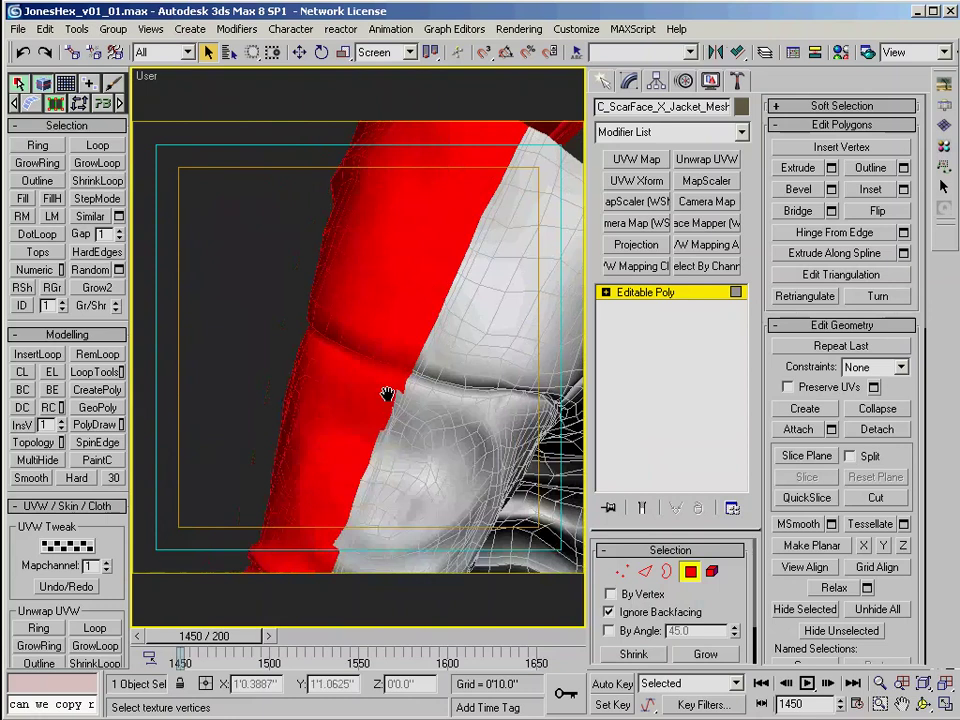
middle_drag(388, 395, 394, 373)
alt+click(450, 362)
scroll(341, 429, up, 5)
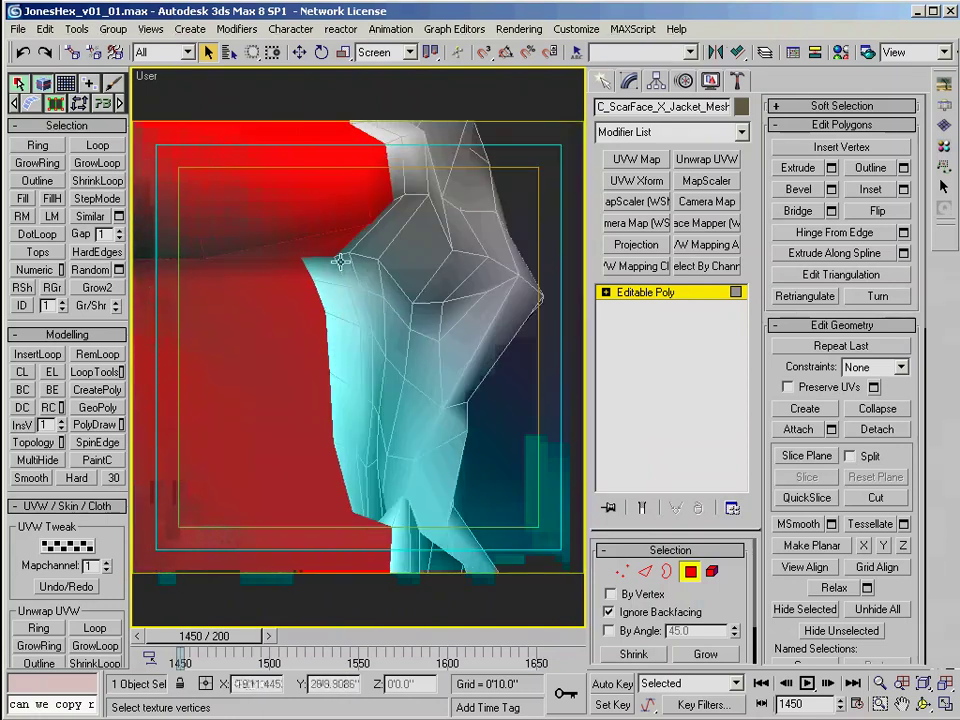
ctrl+click(321, 294)
scroll(339, 452, down, 3)
middle_drag(339, 452, 281, 360)
scroll(367, 296, up, 5)
middle_drag(367, 296, 420, 323)
scroll(420, 323, down, 4)
scroll(384, 531, down, 5)
alt+middle_drag(384, 531, 400, 305)
Step: Apply a planar UVW Map to the back half, aligned to the Back view and fitted, and collapse it
key(v)
key(k)
scroll(394, 309, down, 4)
click(637, 160)
scroll(714, 641, down, 5)
click(652, 649)
click(640, 600)
right_click(661, 295)
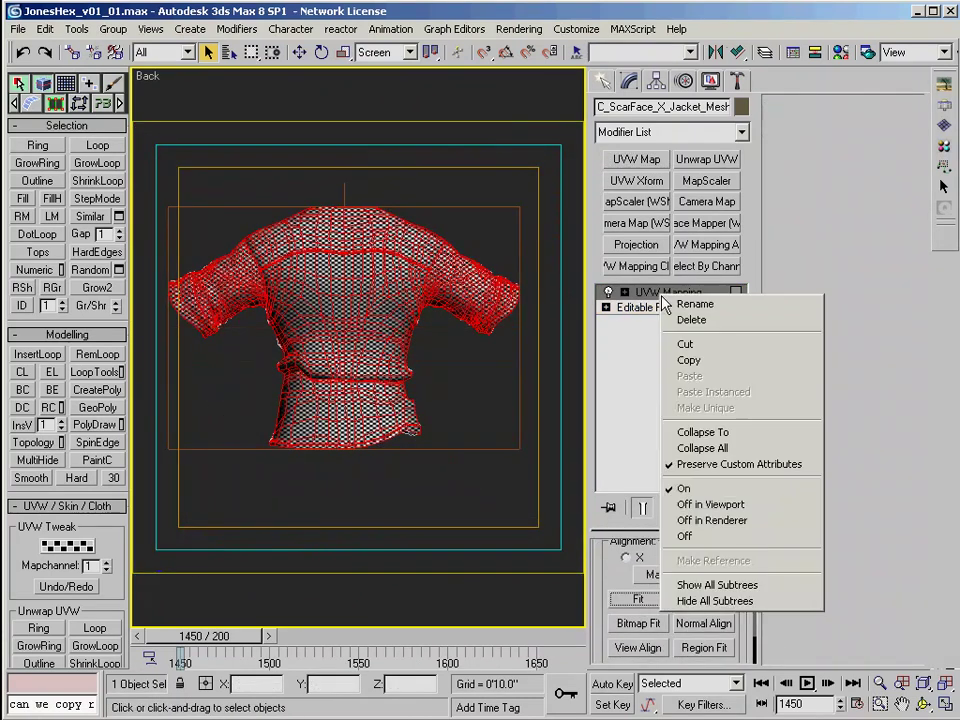
click(691, 319)
Step: Apply a planar UVW Map to the front panels, aligned to the Front view and fitted, and collapse it
key(f)
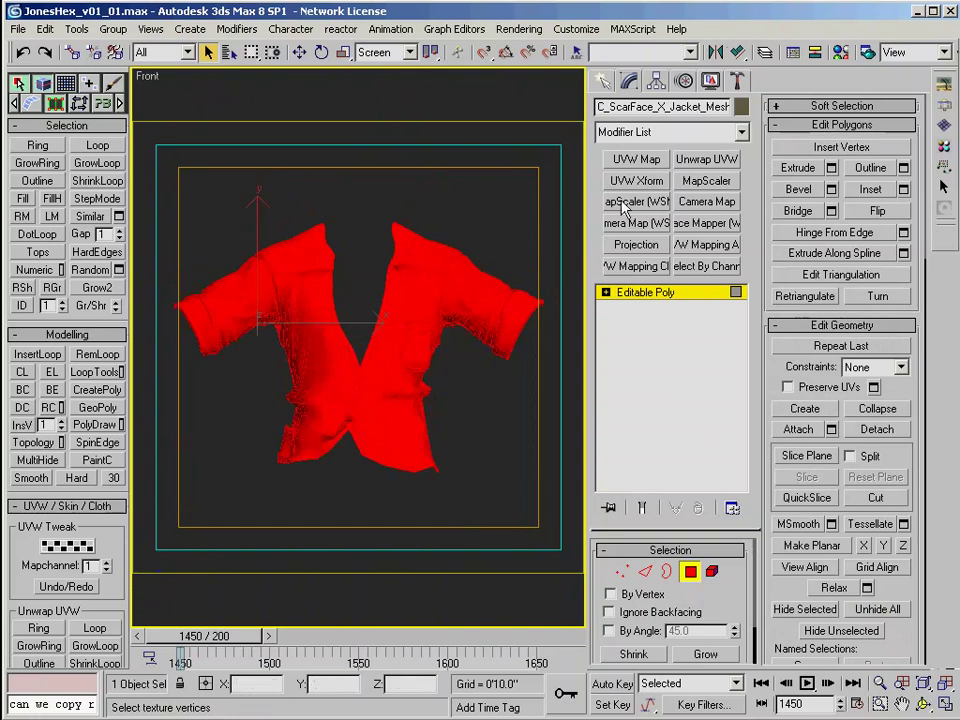
click(637, 160)
scroll(698, 637, down, 5)
click(640, 621)
click(638, 573)
right_click(654, 295)
click(684, 319)
Step: Isolate the jacket's collar and lapel geometry by hiding the other parts of the mesh
click(872, 609)
key(5)
click(806, 505)
scroll(290, 280, up, 2)
click(345, 338)
Step: Select an edge ring on the lapel, convert it to faces, and grow the selection over the collar and lapel
click(646, 572)
scroll(339, 293, up, 2)
click(399, 444)
key(alt+r)
right_click(394, 443)
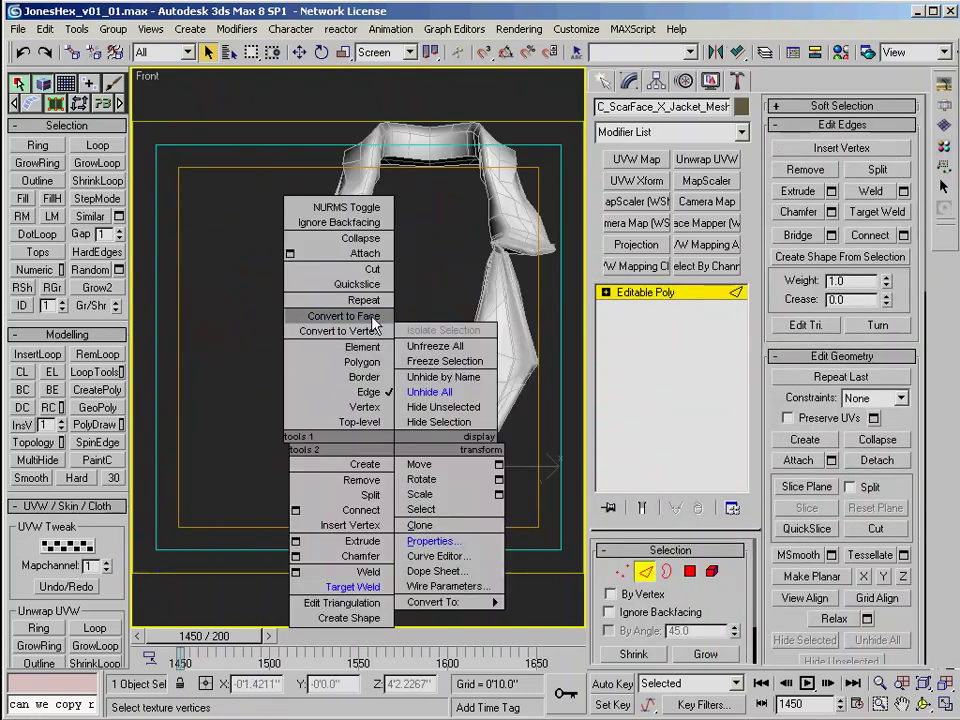
click(371, 316)
click(703, 656)
click(703, 656)
ctrl+drag(232, 107, 412, 321)
click(708, 654)
middle_drag(294, 105, 288, 183)
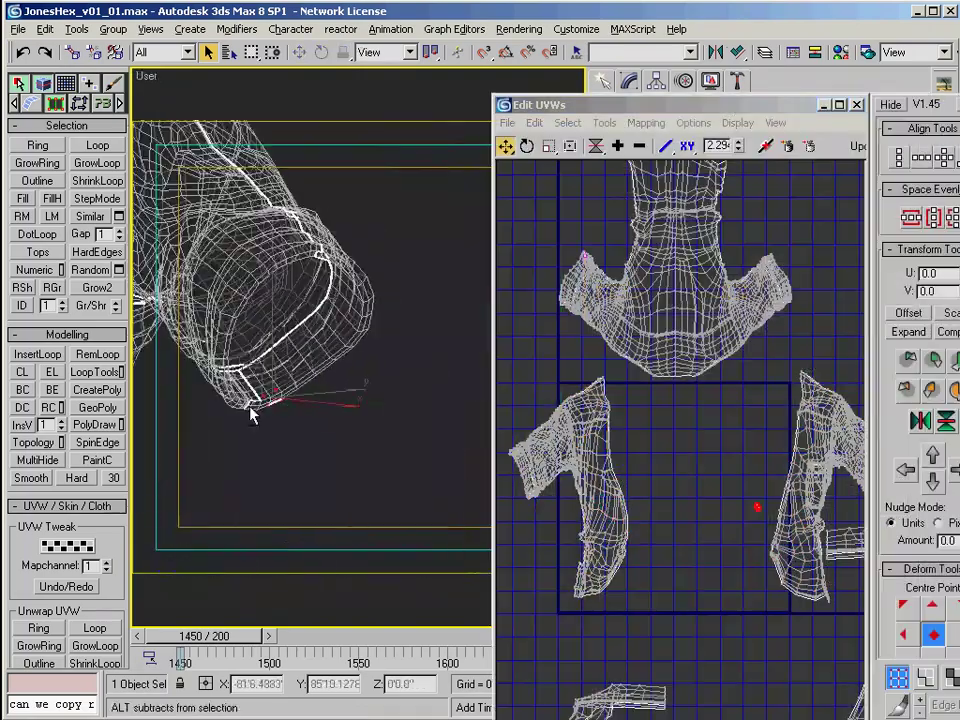
Step: Move the stray polygon's UVs next to the sleeve tip of the jacket's back piece
alt+middle_drag(250, 412, 325, 395)
scroll(325, 395, up, 4)
middle_drag(821, 477, 780, 465)
scroll(745, 502, up, 4)
scroll(840, 475, down, 4)
drag(681, 486, 614, 256)
scroll(622, 272, up, 7)
scroll(628, 296, down, 4)
scroll(619, 328, up, 8)
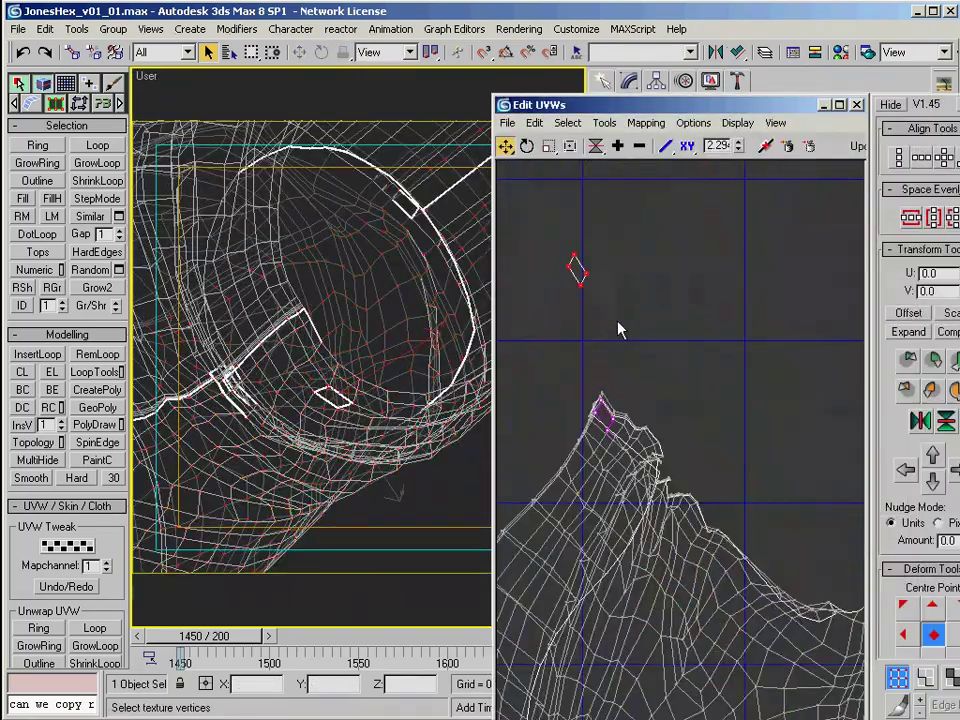
Step: Reposition the stray UV vertices against the sleeve tip of the back piece
drag(609, 441, 650, 447)
drag(710, 597, 771, 503)
drag(660, 353, 651, 358)
drag(660, 351, 713, 567)
drag(749, 531, 651, 358)
drag(650, 447, 771, 503)
scroll(740, 490, down, 10)
Step: Select each of the two collar-and-lapel UV pieces and relax them with Relax 2
middle_drag(700, 456, 700, 286)
right_click(704, 572)
drag(700, 690, 533, 477)
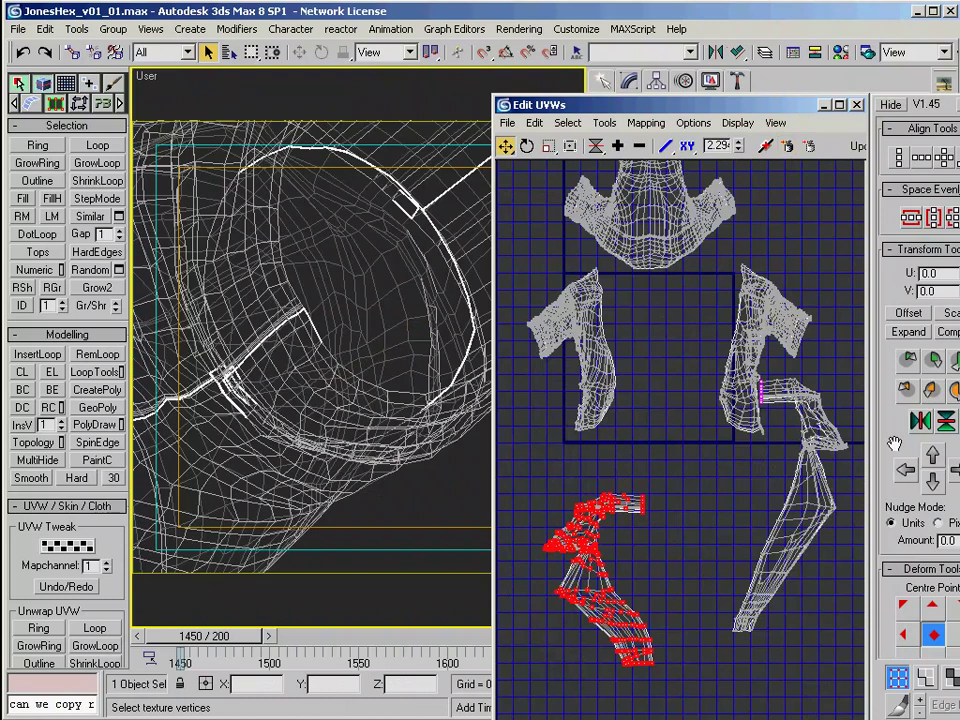
scroll(894, 443, down, 10)
click(933, 592)
click(933, 592)
drag(810, 622, 724, 555)
click(933, 590)
Step: Arrange the two collar-and-lapel UV pieces side by side below the other jacket pieces
drag(822, 430, 762, 492)
key(r)
drag(785, 450, 764, 503)
drag(779, 553, 765, 540)
click(595, 545)
middle_drag(741, 441, 762, 496)
Step: Relax the UVs of the two front pieces and the back piece one after another
click(605, 385)
click(933, 571)
click(780, 385)
click(933, 571)
click(680, 250)
click(933, 571)
Step: Flip the jacket's front UV pieces and move them to the sides of the layout that match the back piece
middle_drag(688, 364, 694, 394)
click(603, 395)
drag(596, 146, 596, 165)
drag(607, 400, 732, 390)
click(800, 400)
drag(800, 400, 645, 488)
Step: Rotate and move both front UV pieces so their shoulder edges lie along the back piece's shoulders
drag(621, 401, 601, 346)
click(715, 395)
drag(765, 418, 752, 343)
drag(715, 400, 760, 358)
drag(765, 325, 746, 317)
middle_drag(690, 350, 690, 363)
click(616, 365)
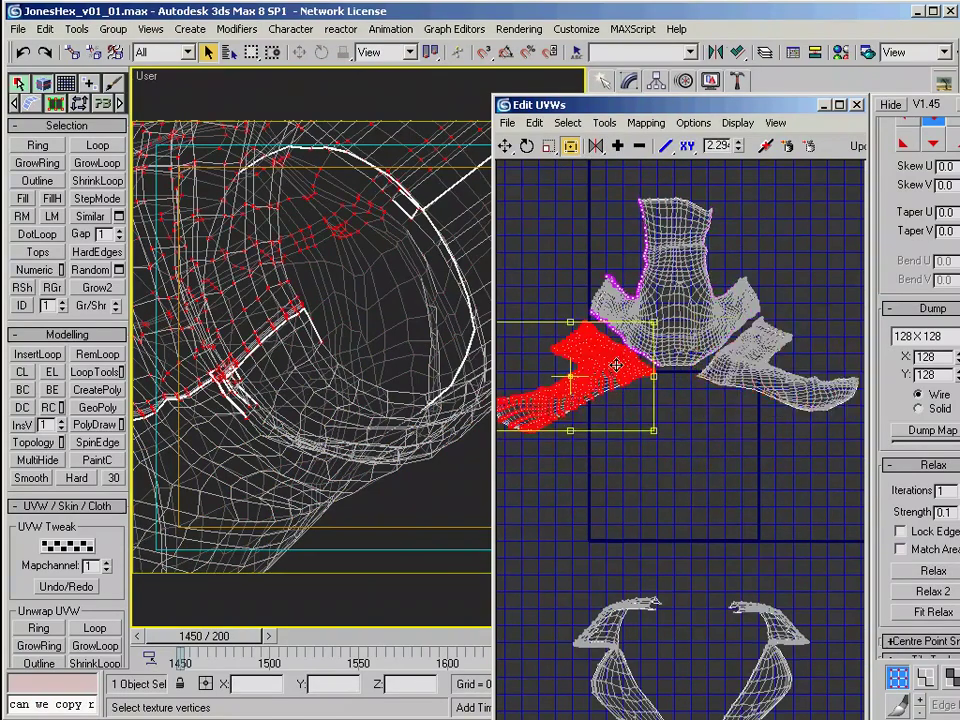
Step: Move the two collar-and-lapel pieces up into the UV square below the back and front pieces and adjust their size
scroll(616, 365, down, 1)
drag(573, 475, 782, 620)
drag(630, 510, 630, 373)
drag(767, 469, 720, 458)
scroll(358, 454, down, 5)
alt+middle_drag(358, 454, 330, 440)
drag(682, 371, 699, 360)
scroll(699, 360, down, 1)
scroll(710, 400, up, 5)
Step: Collapse the jacket's modifier stack and export the mesh to the textures folder as the Wavefront OBJ file GnomonJacket
right_click(640, 292)
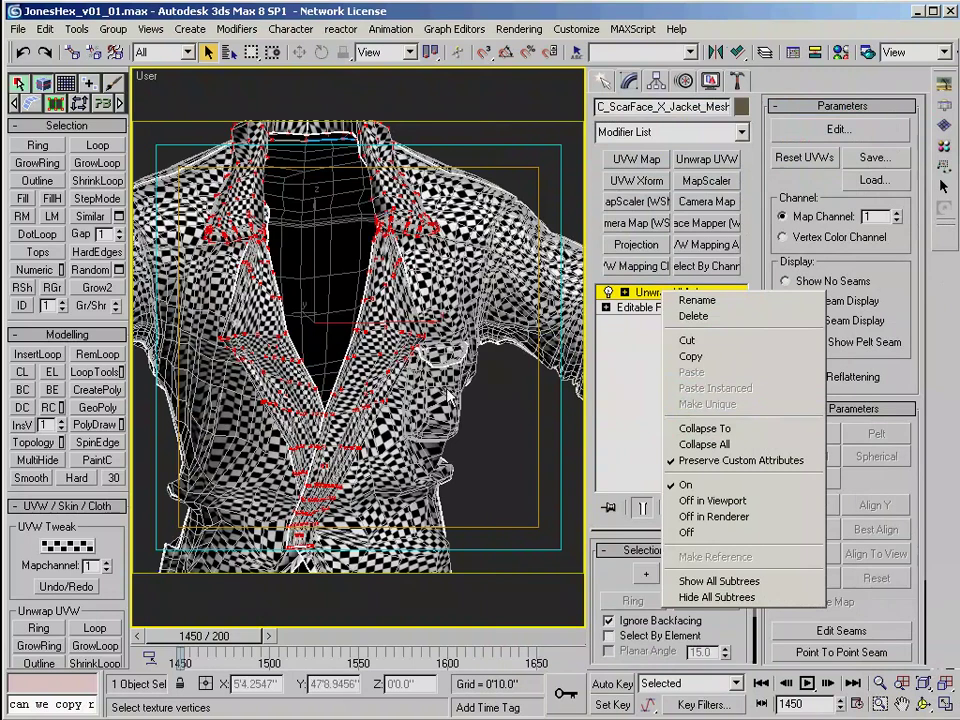
click(705, 444)
click(20, 30)
click(75, 345)
click(278, 366)
drag(293, 517, 669, 571)
text(Jac)
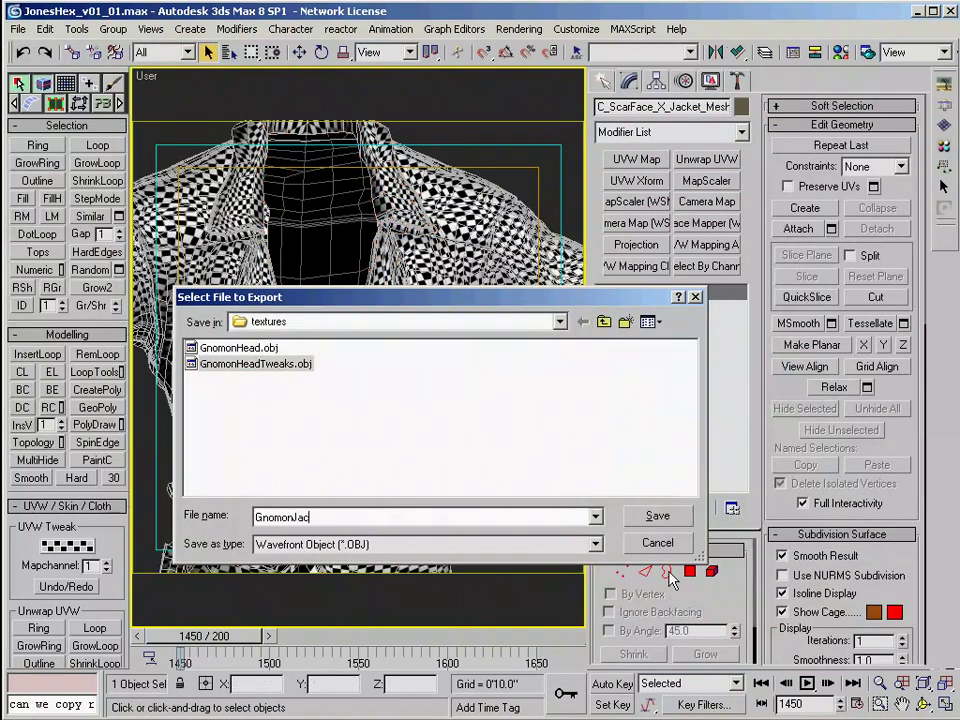
text(ket)
key(Return)
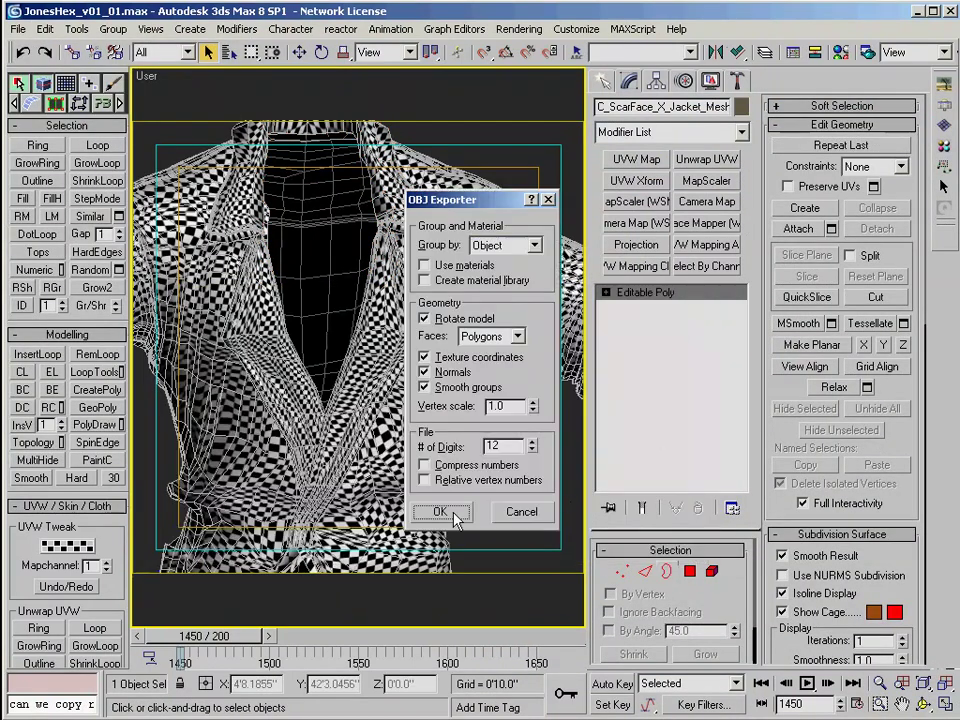
click(437, 512)
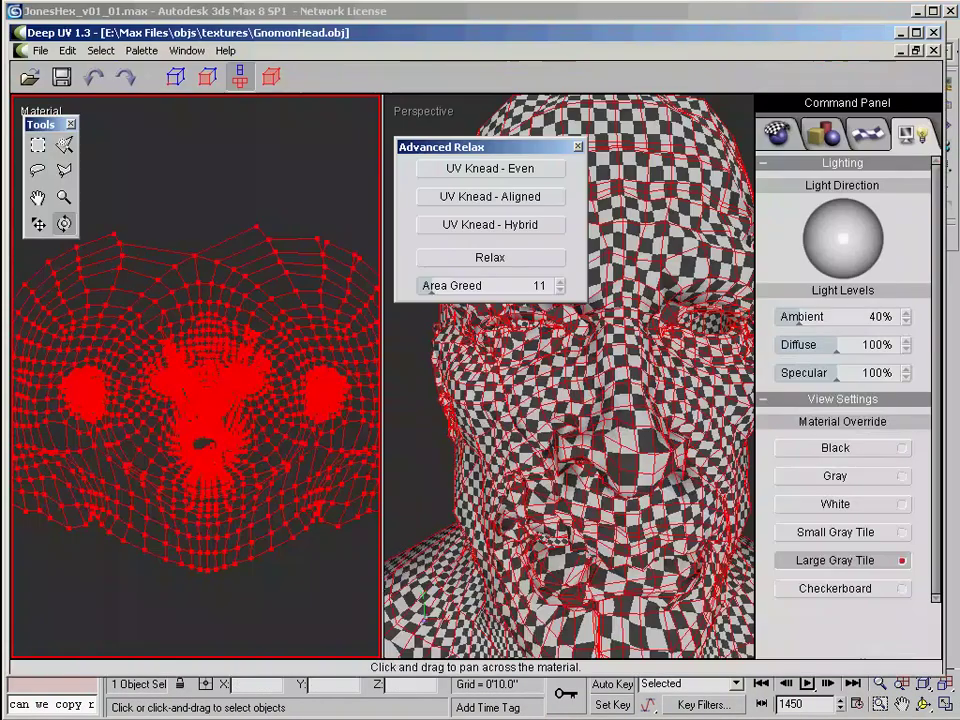
Step: Switch to Deep UV and open GnomonJacket.obj
key(ctrl+o)
click(493, 394)
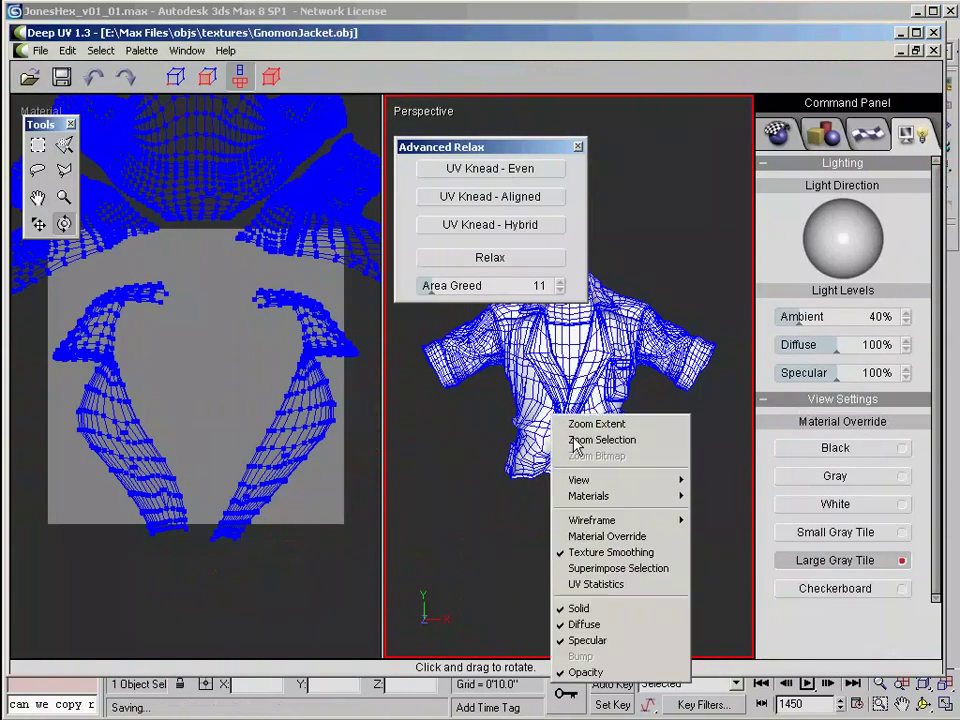
Step: Override the displayed material with the small gray tile pattern
click(862, 532)
click(38, 198)
drag(184, 438, 236, 700)
Step: Select the vertices along the pocket-side shoulder seam of the back and front UV pieces and set Feather to 0%
click(175, 77)
click(38, 145)
click(777, 134)
click(38, 171)
drag(59, 429, 60, 410)
drag(539, 79, 491, 79)
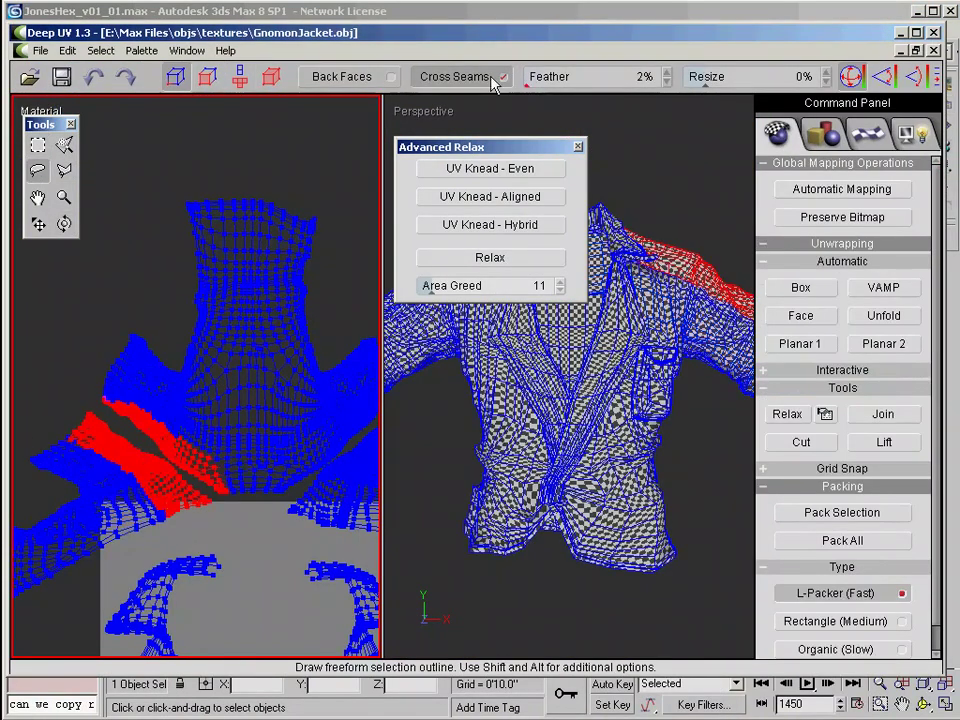
Step: Join the selected pocket-side shoulder seam, and select and join the opposite shoulder seam of the back and front pieces
click(892, 419)
middle_drag(325, 410, 105, 412)
drag(212, 411, 208, 407)
click(885, 415)
Step: Select a small patch on the outer edge of the front without the pocket to examine its matching seam, and clear the selection
mouse_move(124, 515)
middle_down()
mouse_move(272, 381)
mouse_move(281, 426)
middle_up()
scroll(274, 378, down, 3)
scroll(281, 426, up, 3)
drag(318, 456, 322, 460)
middle_drag(329, 425, 213, 365)
scroll(311, 386, up, 2)
scroll(311, 386, down, 5)
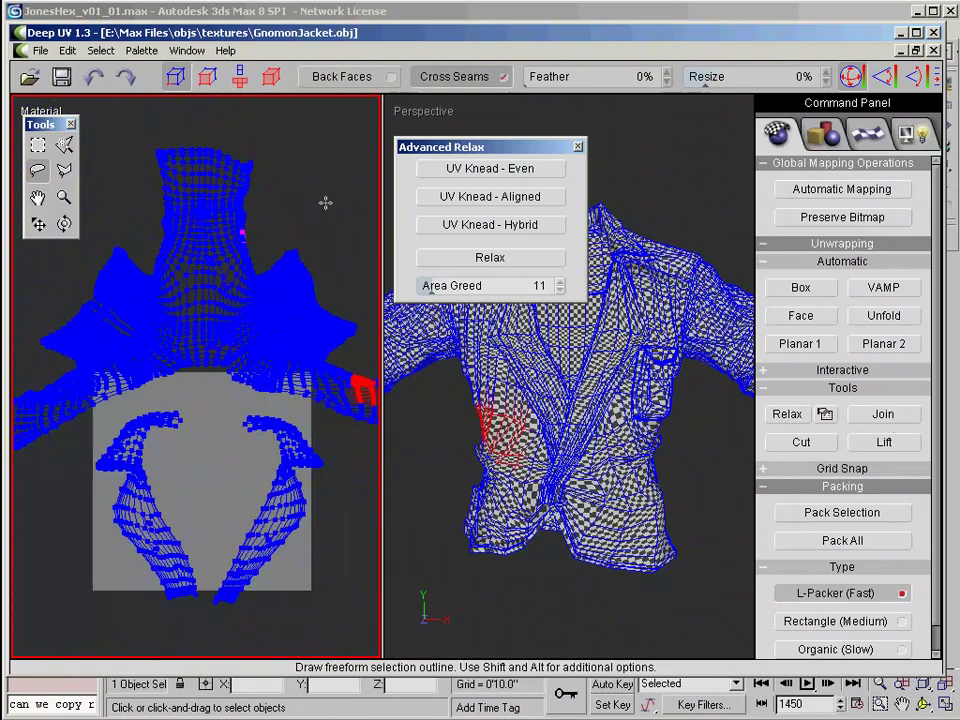
click(326, 206)
Step: Select the whole joined body piece as an element and apply Relax to it
scroll(326, 206, up, 2)
scroll(322, 206, up, 2)
middle_drag(320, 145, 193, 282)
scroll(317, 285, down, 5)
click(240, 76)
click(226, 318)
click(39, 224)
drag(312, 428, 458, 430)
click(64, 224)
click(527, 262)
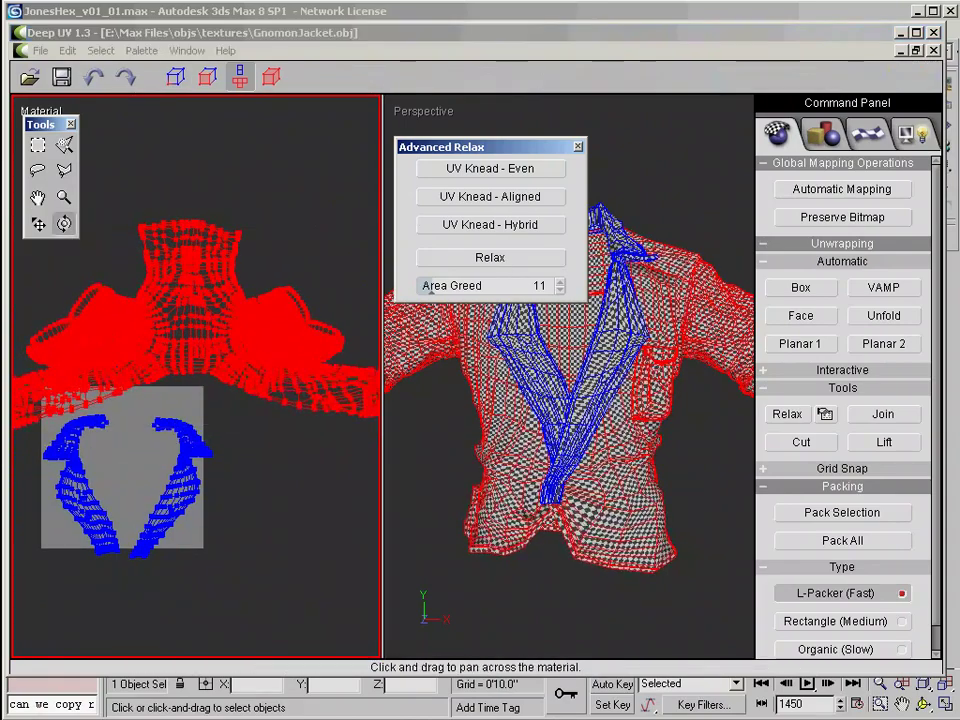
Step: Undo the relax and the shoulder seam joins of the body piece
scroll(217, 328, up, 5)
middle_drag(217, 328, 204, 402)
scroll(204, 402, up, 3)
middle_drag(340, 372, 132, 320)
scroll(306, 384, down, 3)
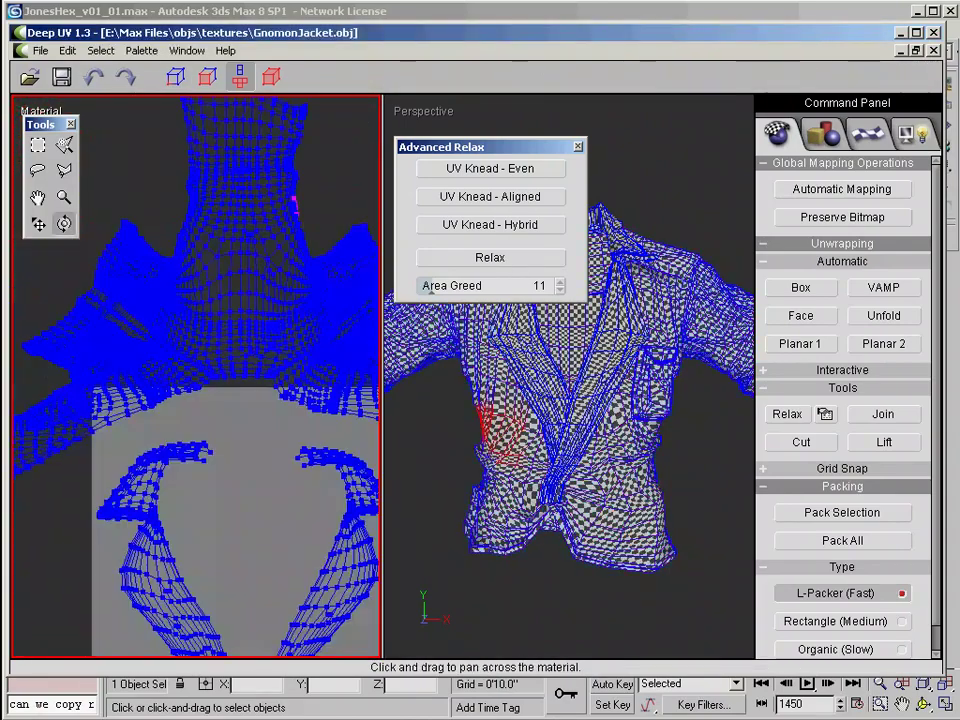
click(95, 77)
Step: Select the separate front UV piece with the pocket
click(163, 355)
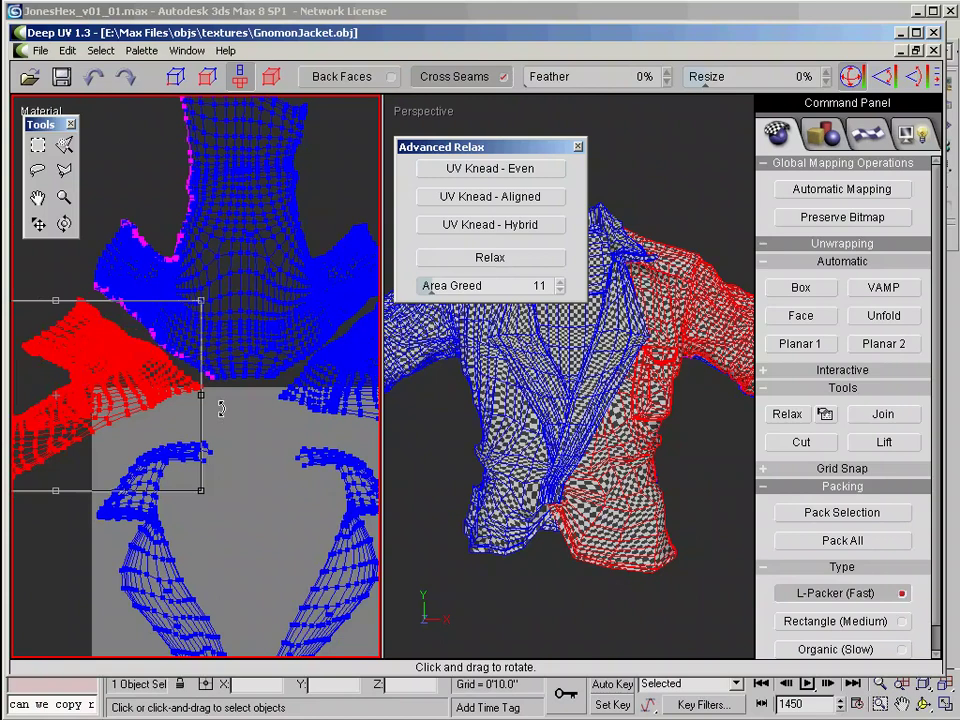
Step: Select the jacket body shells and try to move them relative to the collar pieces
click(38, 145)
drag(30, 110, 370, 345)
click(38, 224)
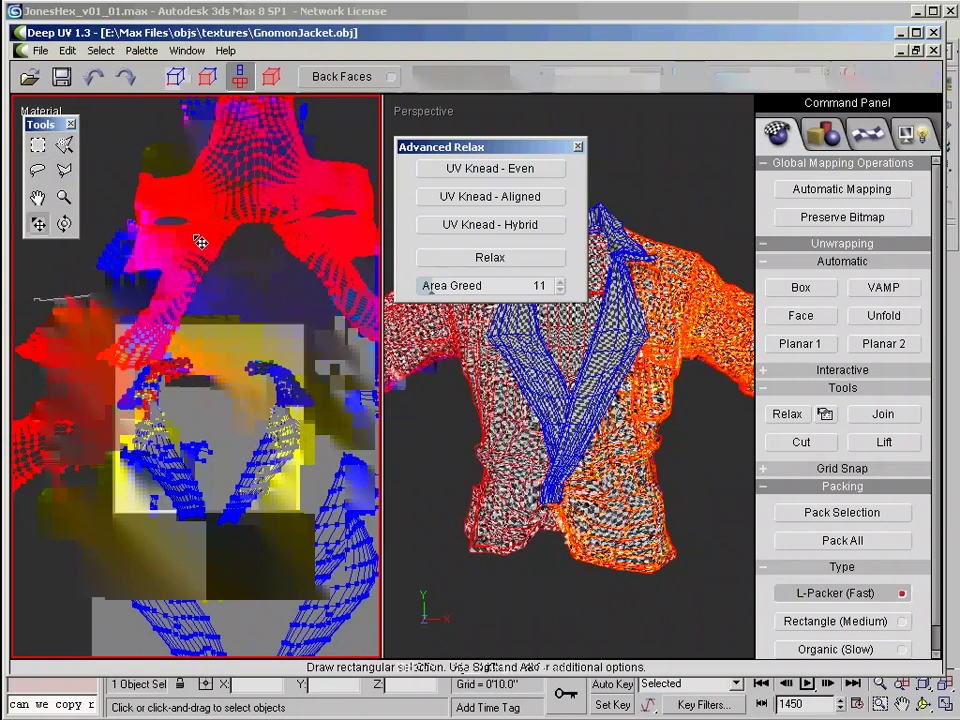
drag(199, 240, 203, 300)
Step: Switch to vertex editing and select the inner edge of the left-hand front panel with 19% feather
click(186, 77)
scroll(343, 304, up, 1)
drag(69, 281, 70, 248)
click(38, 145)
drag(191, 390, 139, 344)
click(40, 178)
scroll(204, 332, up, 1)
mouse_move(204, 332)
mouse_down()
mouse_move(107, 432)
mouse_move(170, 300)
mouse_up()
ctrl+drag(136, 357, 174, 350)
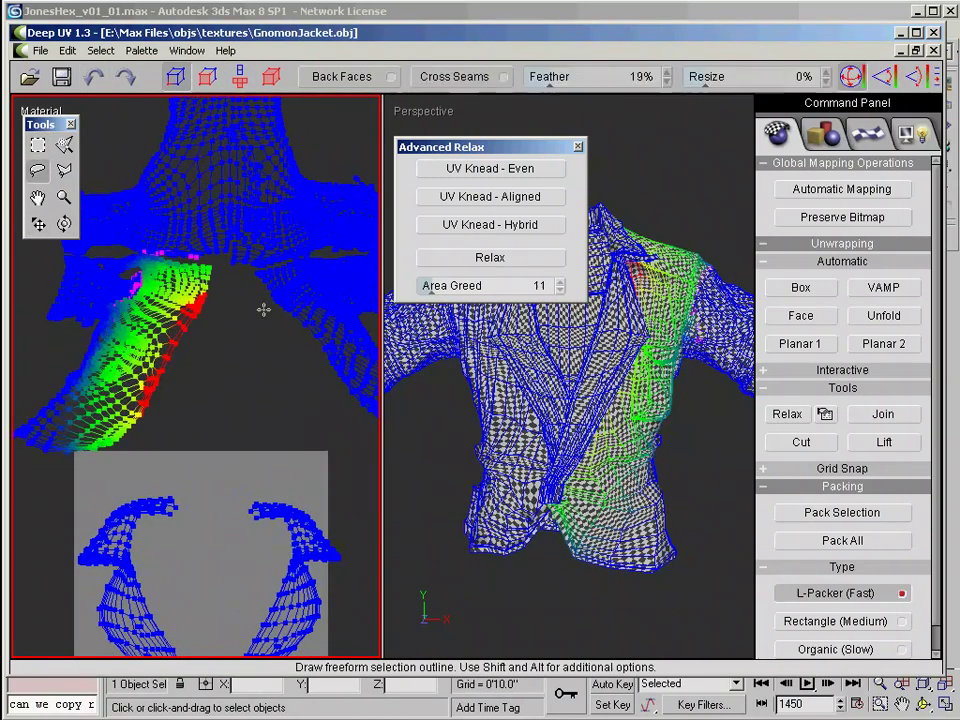
drag(252, 393, 250, 300)
click(38, 224)
Step: Lasso-select the left-hand front panel and sleeve vertices with the 19% feather
middle_drag(340, 396, 279, 396)
scroll(216, 344, up, 5)
scroll(240, 358, down, 5)
middle_drag(240, 358, 297, 393)
click(38, 171)
mouse_move(55, 341)
mouse_down()
mouse_move(44, 312)
mouse_move(62, 344)
mouse_up()
drag(66, 423, 197, 416)
click(884, 445)
click(103, 327)
drag(220, 314, 38, 349)
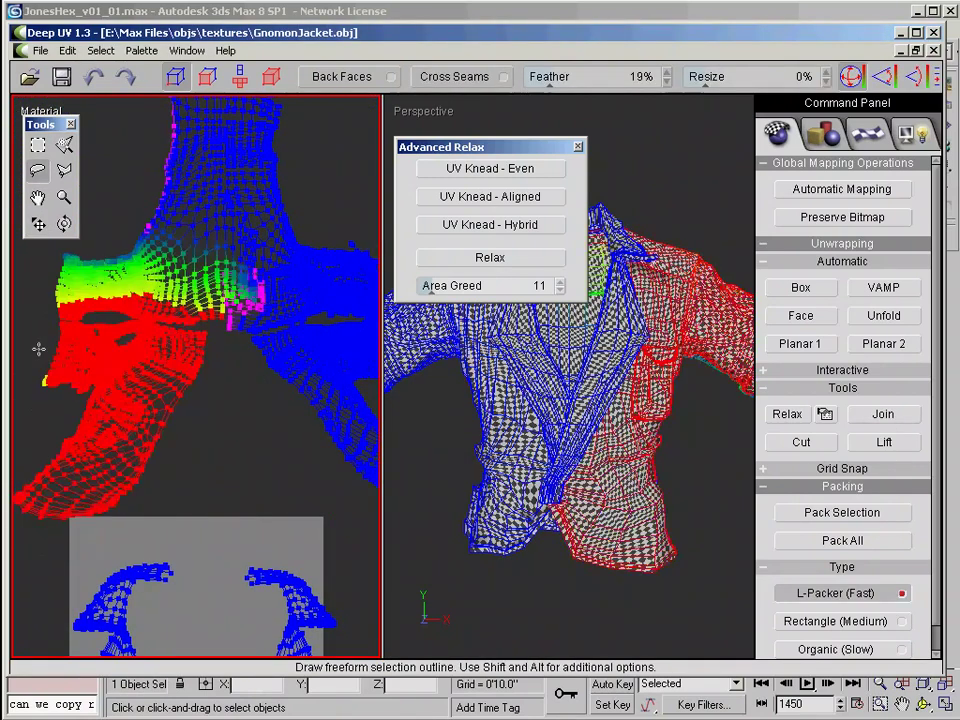
Step: Select the right-hand sleeve and front panel vertices and set the feather to 0%
middle_drag(300, 300, 174, 333)
mouse_move(106, 350)
mouse_down()
mouse_move(281, 358)
mouse_move(115, 335)
mouse_up()
mouse_move(135, 390)
shift+mouse_down()
mouse_move(258, 402)
mouse_move(245, 395)
shift+mouse_up()
drag(550, 83, 524, 83)
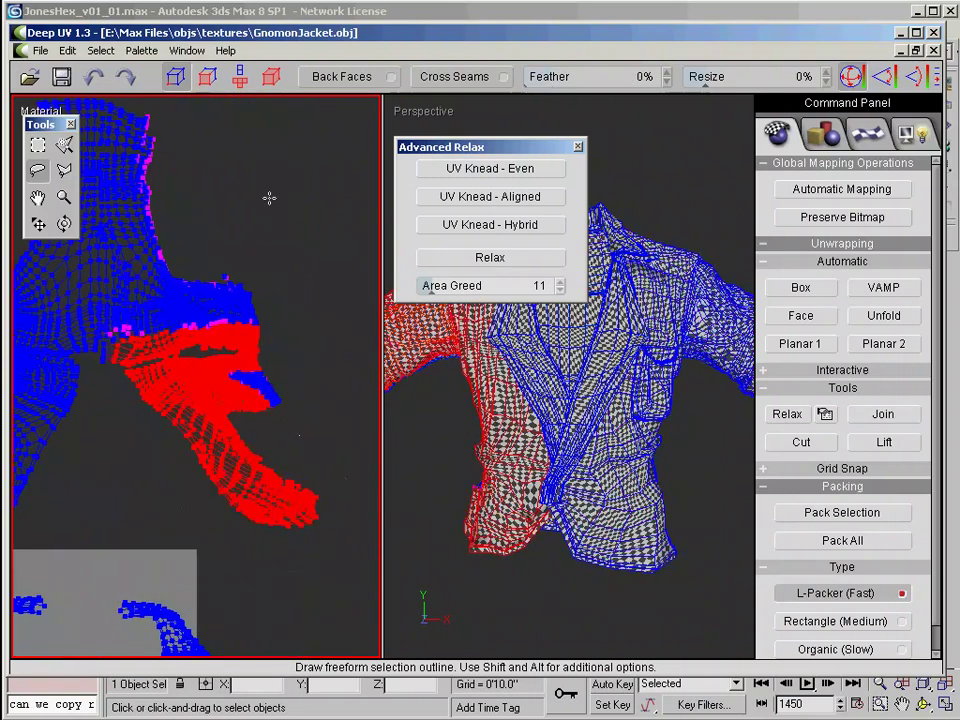
middle_drag(224, 262, 262, 302)
Step: Reopen GnomonJacket.obj to discard the layout changes made so far
click(40, 51)
click(52, 69)
double_click(167, 157)
right_click(535, 378)
click(615, 522)
Step: Select the right-hand front panel shell as a whole element and rotate it toward an upright position
mouse_move(231, 191)
middle_down()
mouse_move(231, 326)
mouse_move(242, 343)
middle_up()
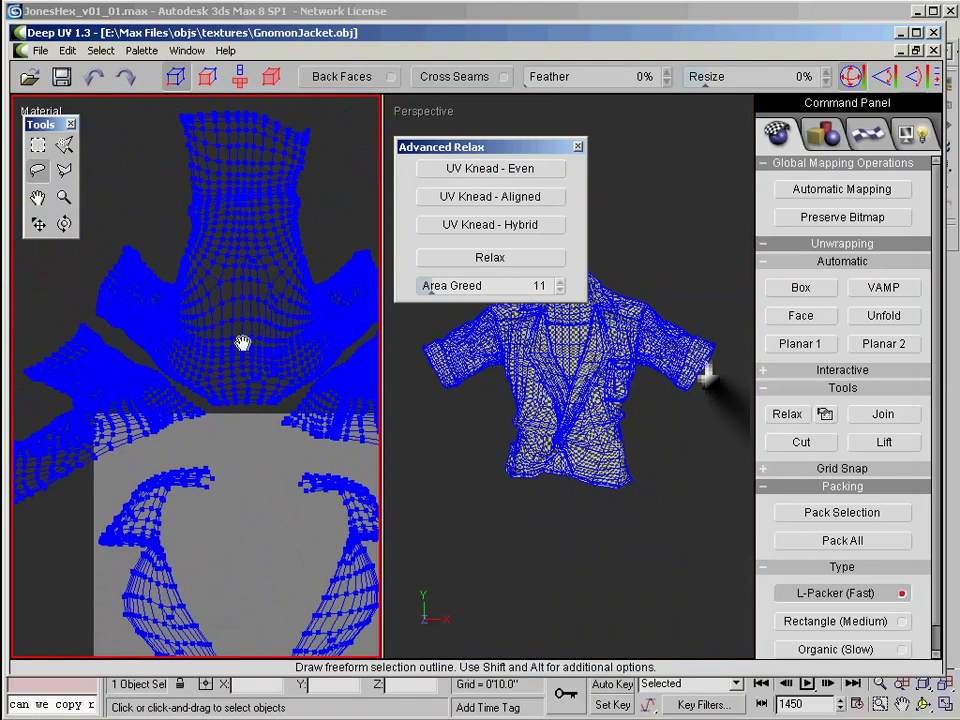
scroll(242, 343, down, 1)
drag(231, 102, 281, 182)
key(v)
drag(363, 151, 503, 132)
middle_drag(316, 302, 269, 290)
scroll(275, 330, down, 2)
key(m)
drag(347, 459, 310, 400)
key(ctrl+t)
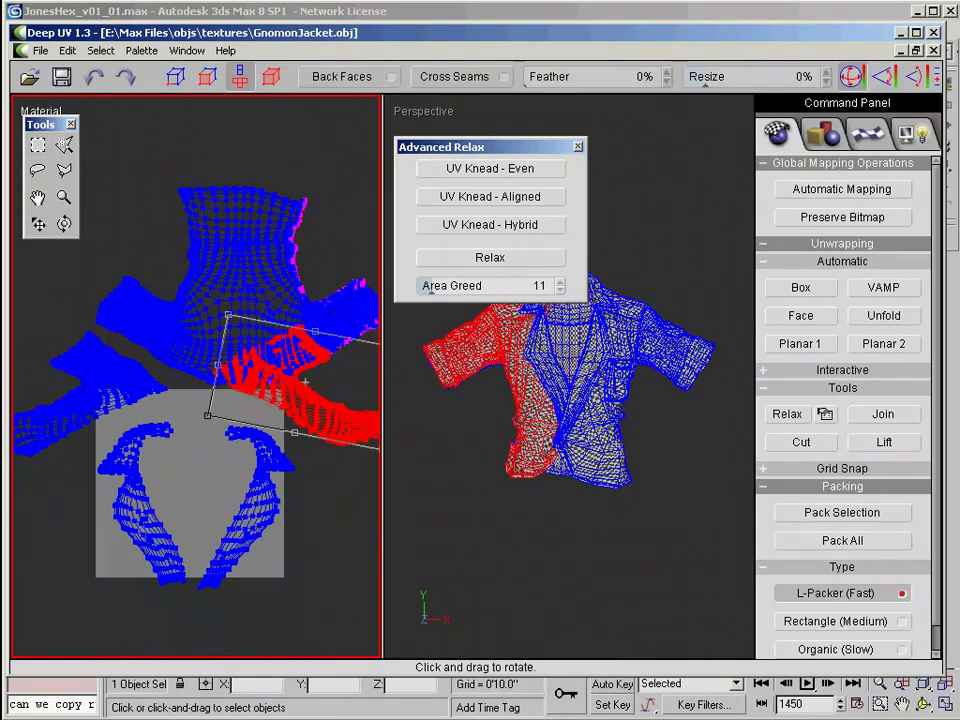
drag(306, 454, 242, 412)
Step: Move the rotated right-hand front panel shell beneath the lower edge of the back shell
key(v)
drag(303, 425, 345, 510)
middle_drag(345, 492, 172, 472)
drag(210, 360, 270, 352)
Step: Rotate the left-hand front panel shell to mirror the other one and place it beneath the back shell
middle_drag(122, 431, 302, 411)
scroll(243, 384, down, 1)
key(m)
drag(117, 308, 147, 336)
key(r)
drag(182, 404, 220, 370)
key(v)
drag(176, 359, 183, 400)
middle_drag(238, 365, 213, 358)
Step: Select the back shell together with both front panel shells and move them up, clear of the collar pieces
key(m)
shift+drag(355, 326, 306, 372)
shift+drag(331, 245, 299, 280)
key(v)
drag(277, 316, 249, 208)
middle_drag(219, 222, 253, 294)
scroll(253, 294, up, 1)
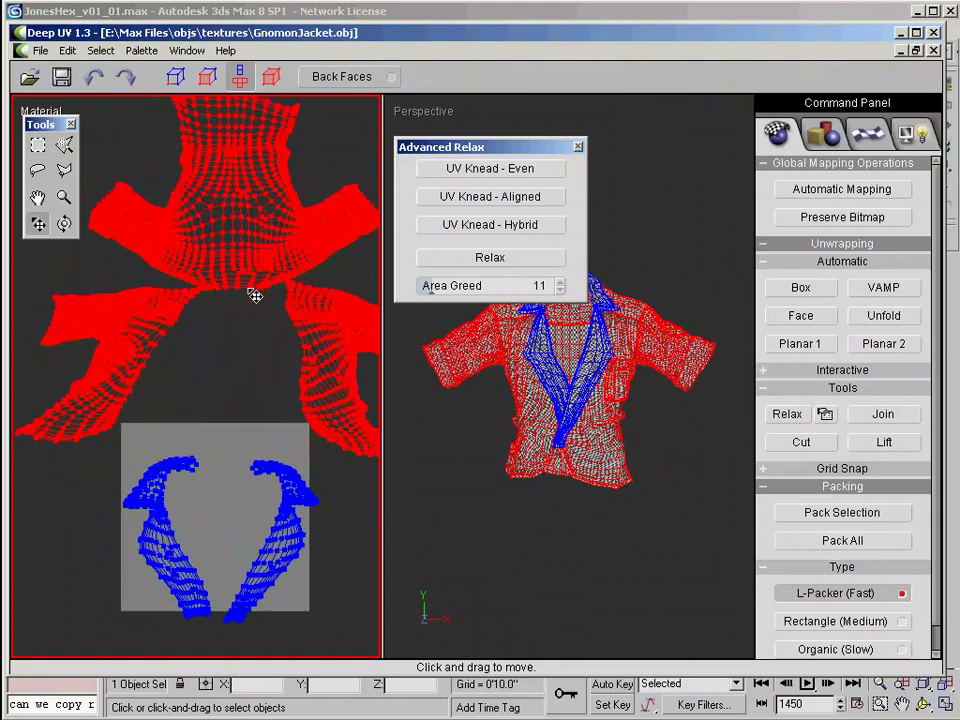
Step: Select the cuff vertices of the left-hand front panel's sleeve and move them upward with 23% feather
key(m)
click(176, 78)
drag(56, 354, 56, 354)
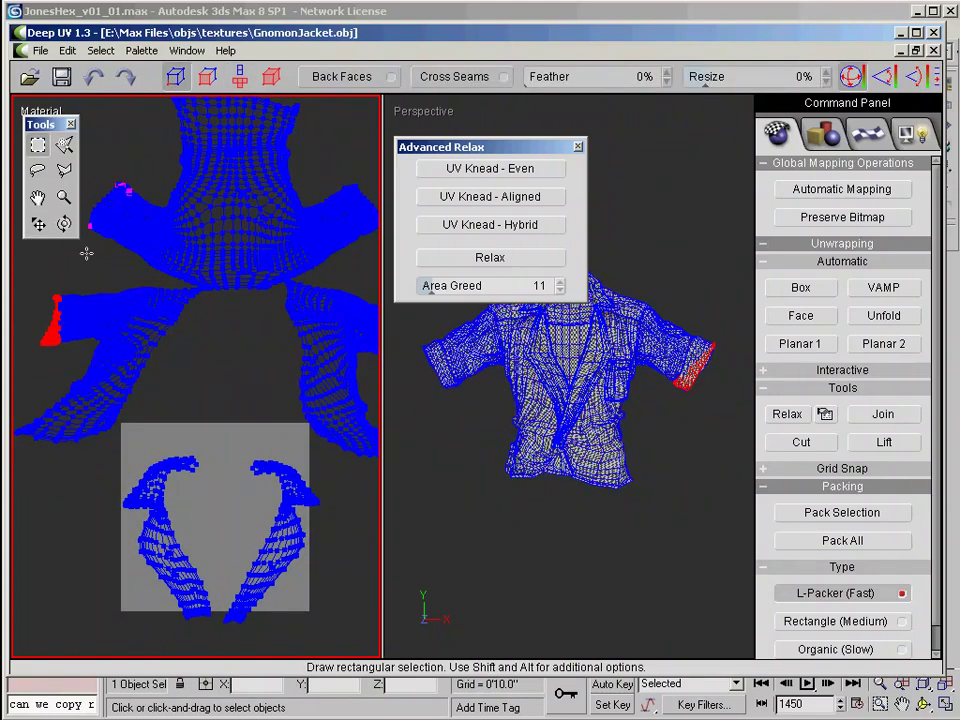
drag(547, 87, 555, 87)
key(v)
drag(62, 322, 68, 295)
Step: Soft-select the sleeve cuffs on both sides of the back shell and move them down toward the front sleeves
key(m)
drag(82, 162, 97, 236)
key(w)
middle_drag(212, 225, 121, 242)
key(q)
drag(325, 155, 252, 260)
key(w)
drag(290, 247, 299, 264)
middle_drag(299, 263, 290, 240)
Step: Select the cuff vertices of the right-hand front panel's sleeve and move them upward with the same feather
key(q)
key(w)
drag(352, 291, 305, 353)
key(q)
key(w)
drag(322, 306, 321, 298)
middle_drag(278, 370, 309, 345)
key(q)
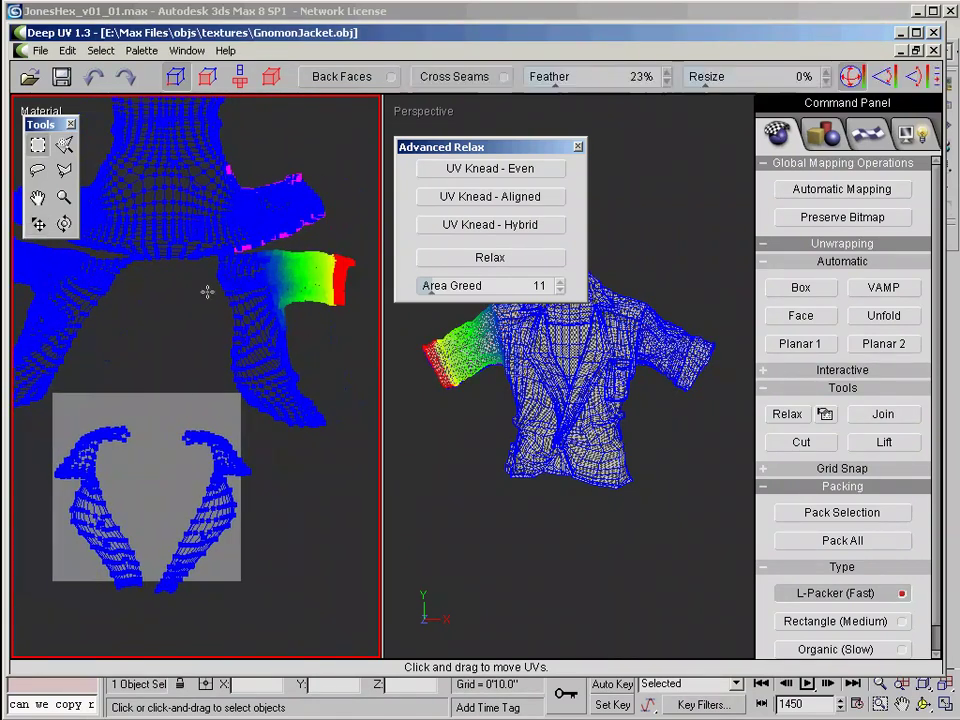
Step: Soft-select the inner edges of both front panels and shift them toward the centre of the back shell
drag(181, 276, 241, 396)
key(w)
key(w)
middle_drag(241, 365, 179, 361)
key(q)
drag(122, 308, 118, 309)
key(w)
drag(152, 317, 146, 291)
key(q)
Step: Select the left-hand front panel as a whole shell and adjust its position and rotation slightly
click(240, 77)
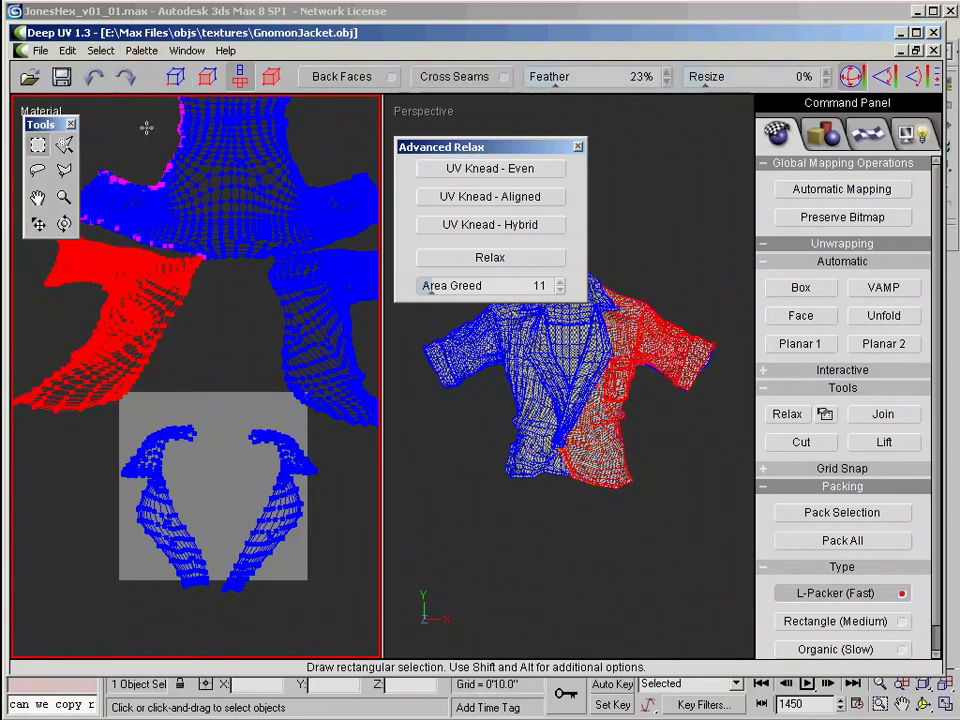
key(w)
drag(216, 335, 217, 325)
drag(165, 291, 170, 298)
key(e)
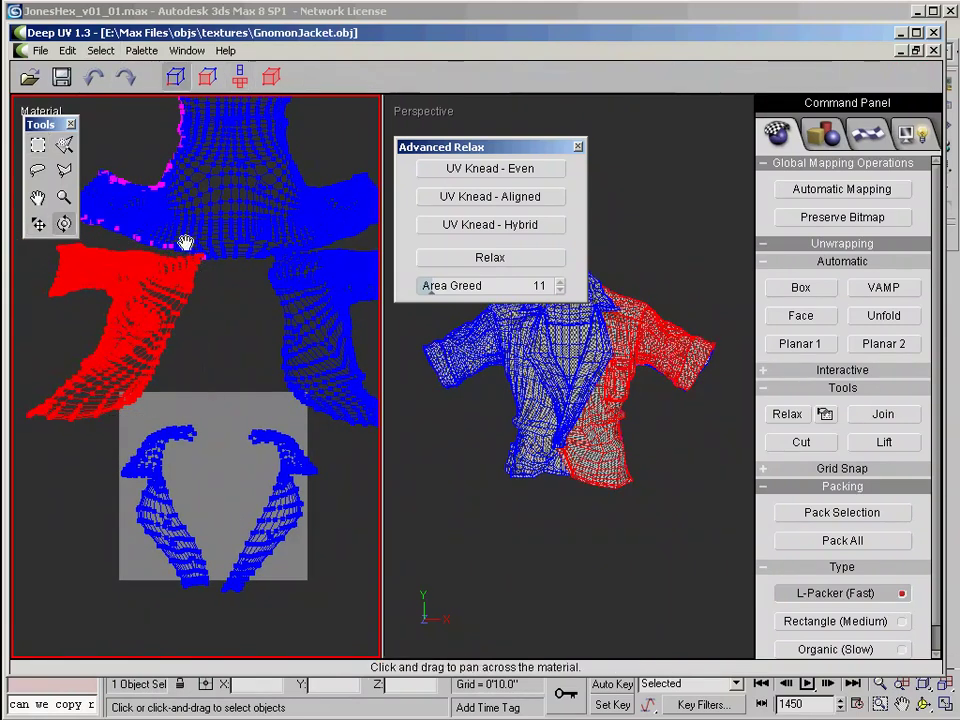
Step: Lasso the facing seam vertices of the left-hand sleeve on both shells and relax them
middle_drag(186, 231, 226, 284)
click(31, 170)
click(33, 173)
mouse_move(90, 300)
mouse_down()
mouse_move(264, 289)
mouse_move(125, 235)
mouse_up()
click(474, 258)
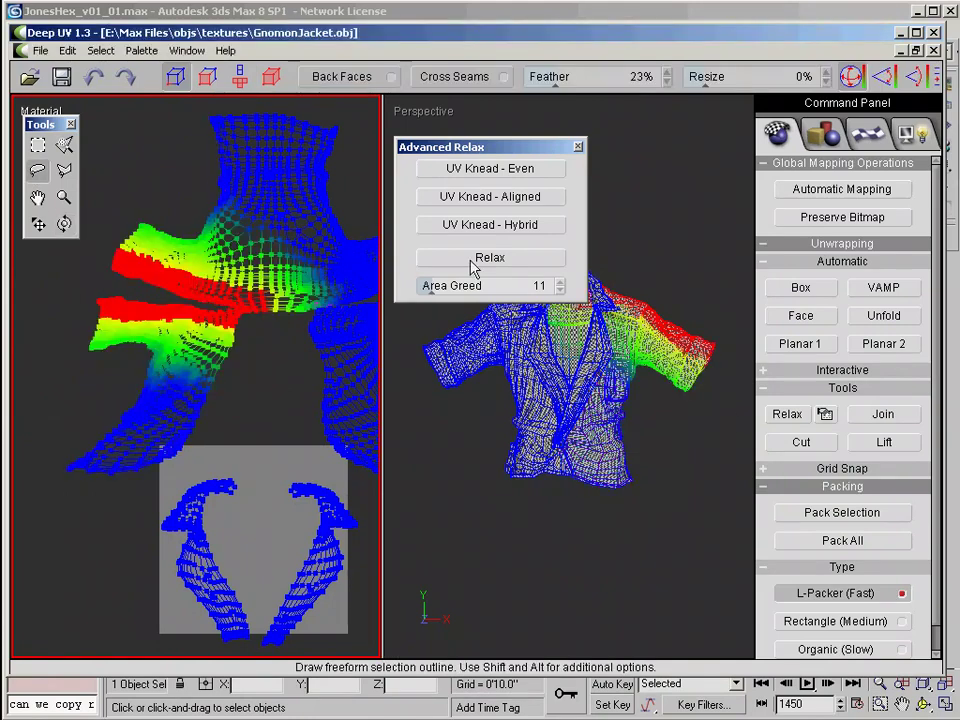
Step: Set the feather to 0% and select the right-hand front panel as a whole shell
drag(557, 82, 527, 80)
middle_drag(350, 310, 185, 329)
mouse_move(326, 327)
mouse_down()
mouse_move(204, 347)
mouse_move(227, 338)
mouse_move(237, 377)
mouse_up()
click(240, 84)
key(w)
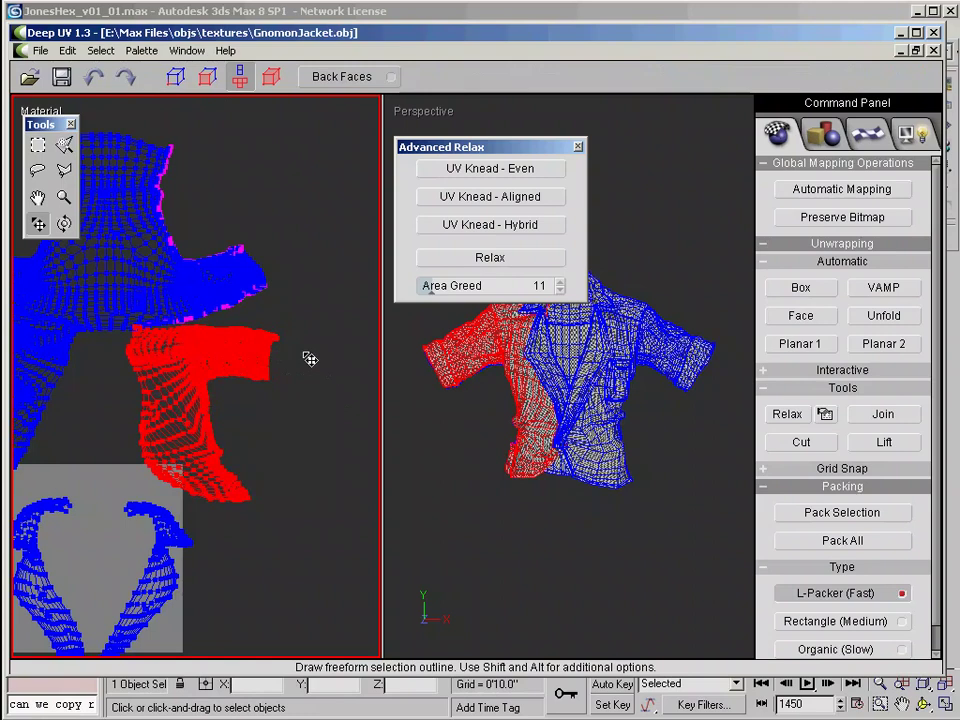
Step: Lasso the facing seam vertices of the right-hand sleeve and relax them to close the gap
key(q)
drag(298, 328, 254, 339)
drag(314, 337, 305, 336)
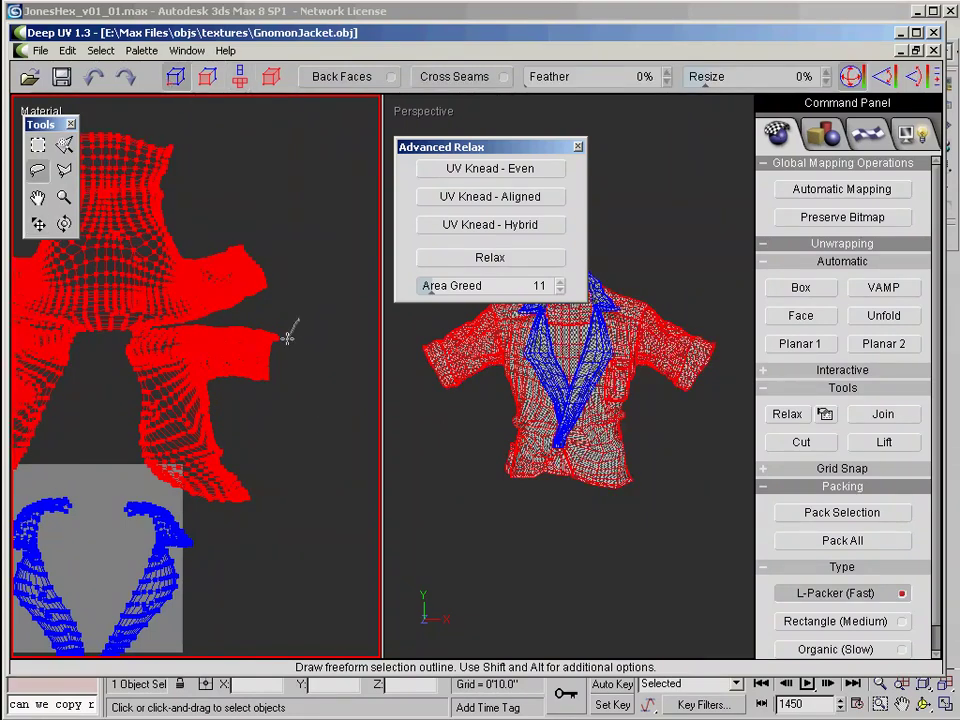
drag(207, 285, 285, 290)
middle_drag(194, 335, 254, 312)
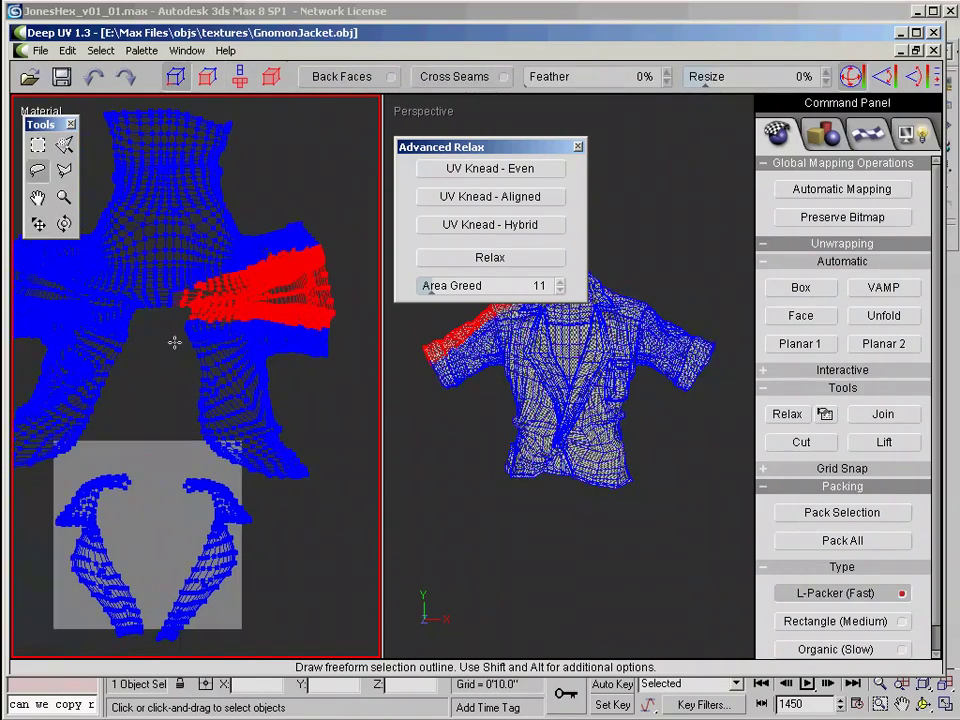
Step: Select and relax the vertices around the inner arch where the front panels meet the back
drag(174, 343, 167, 316)
middle_drag(317, 394, 322, 312)
scroll(318, 314, down, 2)
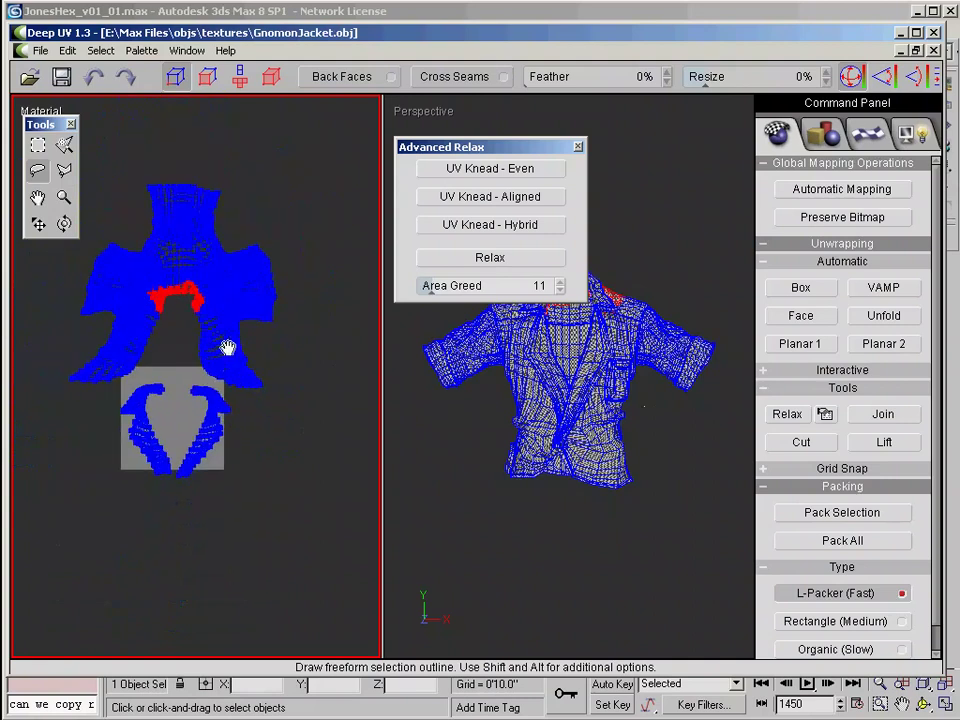
Step: Select the entire joined jacket body shell and relax it
middle_drag(227, 347, 236, 393)
scroll(270, 365, up, 1)
click(38, 145)
drag(274, 304, 275, 305)
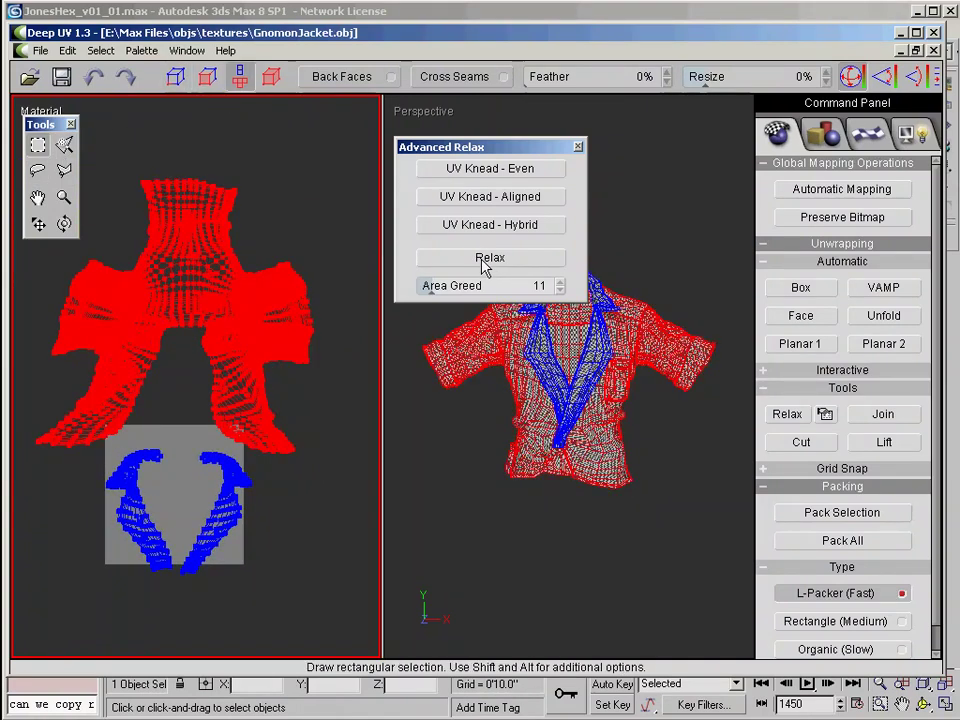
Step: Examine the relaxed body layout and the checker pattern on the jacket up close
scroll(321, 383, up, 1)
middle_drag(311, 368, 182, 388)
middle_drag(162, 443, 216, 388)
click(319, 361)
scroll(289, 379, up, 1)
scroll(570, 400, up, 7)
scroll(570, 400, down, 1)
middle_drag(107, 555, 209, 405)
Step: Select the right-hand collar and lapel shell and relax it
scroll(171, 394, down, 3)
click(247, 375)
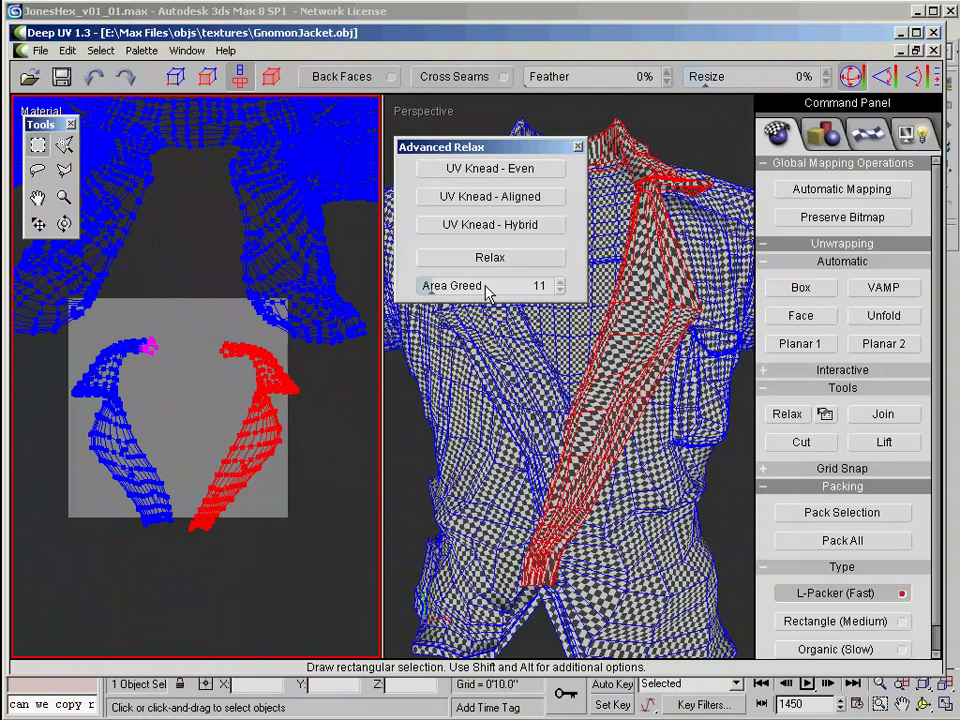
scroll(171, 435, up, 5)
middle_drag(189, 369, 290, 405)
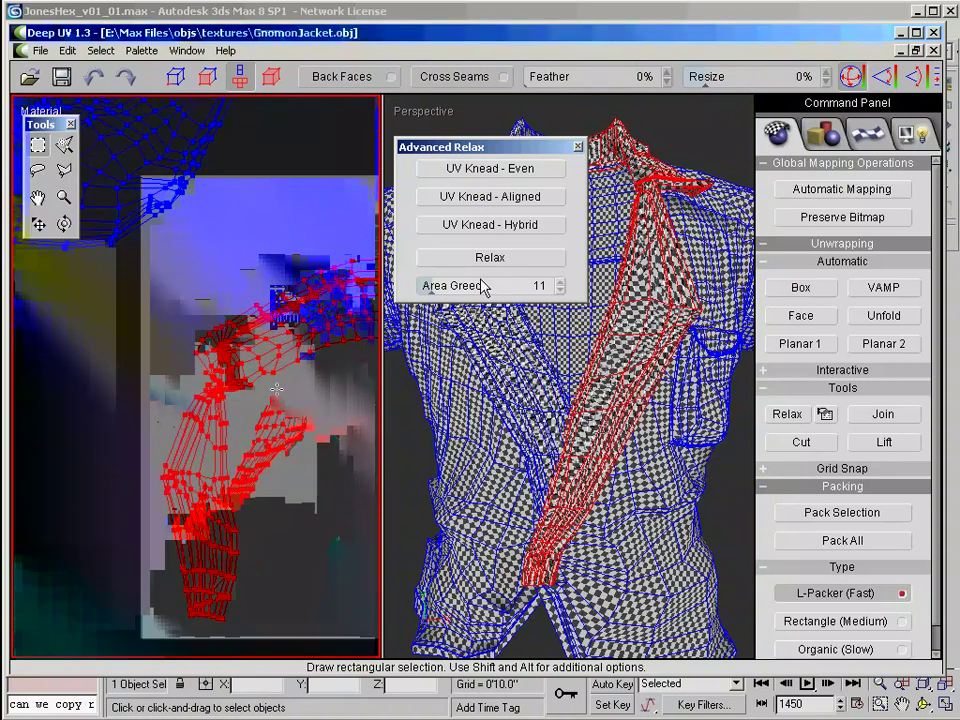
Step: Relax the joined collar and lapel shell and rotate it into a level arch
click(306, 409)
scroll(305, 408, down, 3)
right_drag(311, 318, 345, 92)
right_drag(236, 338, 264, 385)
click(312, 420)
drag(356, 418, 356, 394)
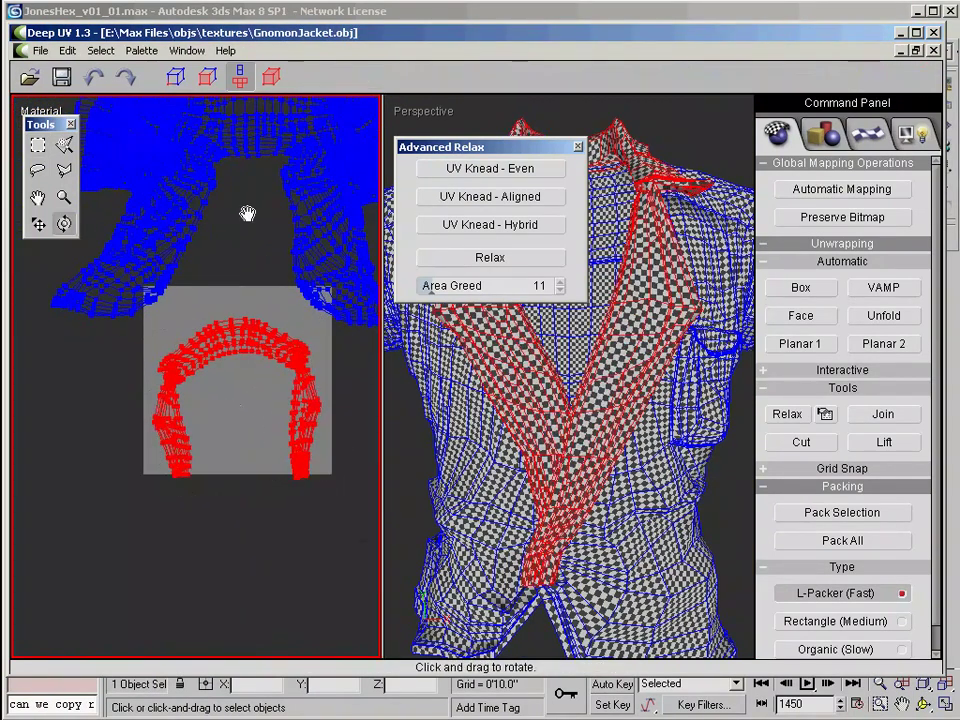
Step: Save the jacket model with its new UV layout
right_drag(249, 214, 225, 435)
middle_drag(225, 435, 103, 399)
click(40, 51)
click(62, 112)
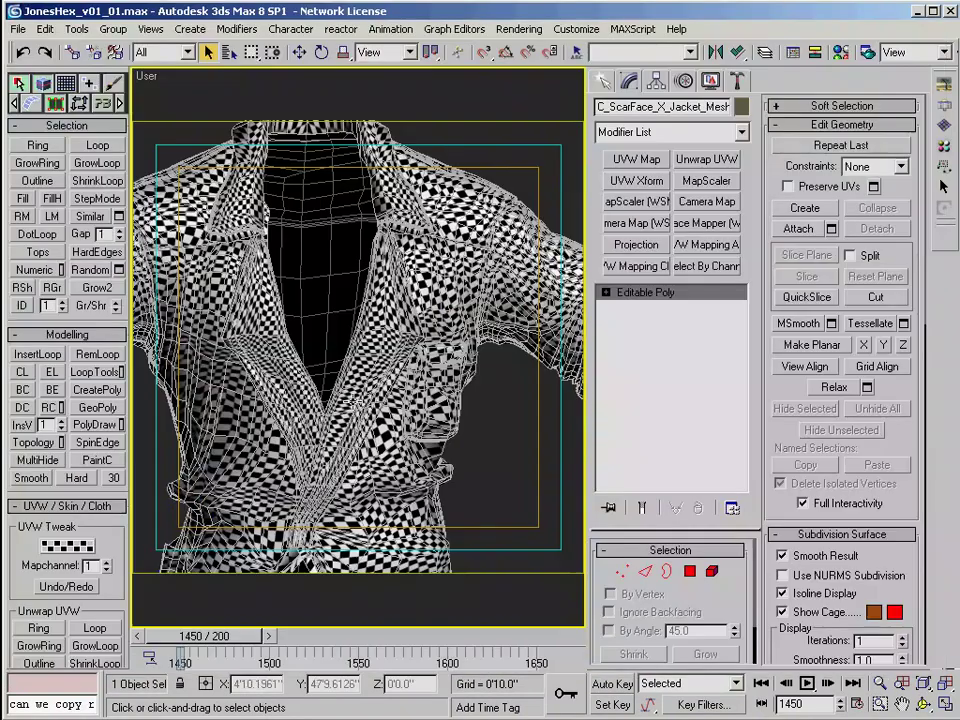
Step: Switch to 3ds Max, import the remapped jacket and apply an Unwrap UVW modifier to it
click(19, 29)
click(44, 313)
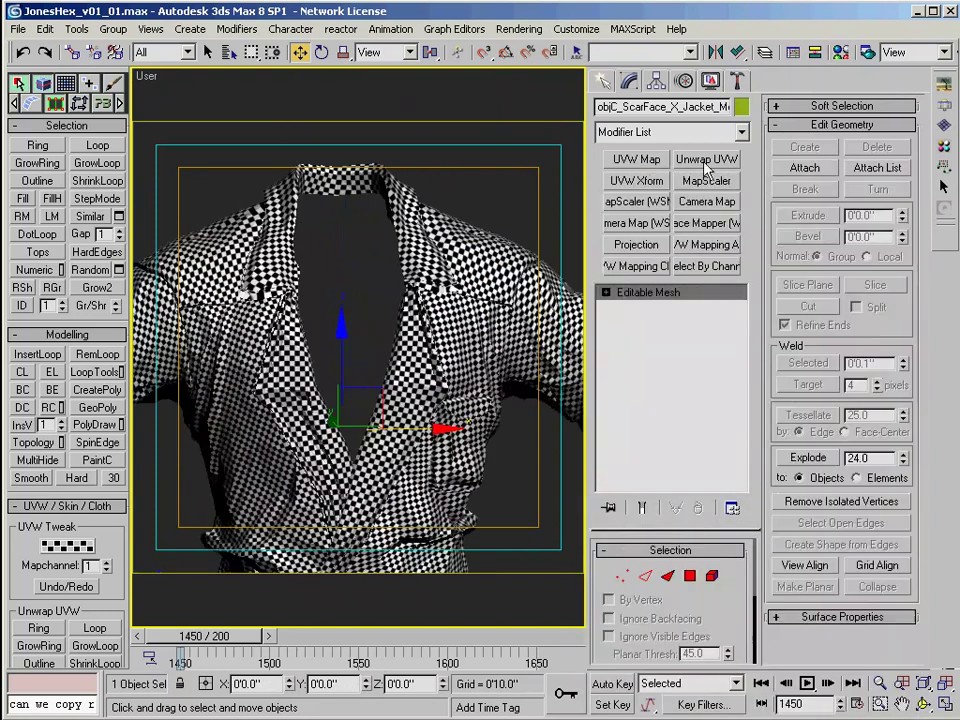
click(706, 159)
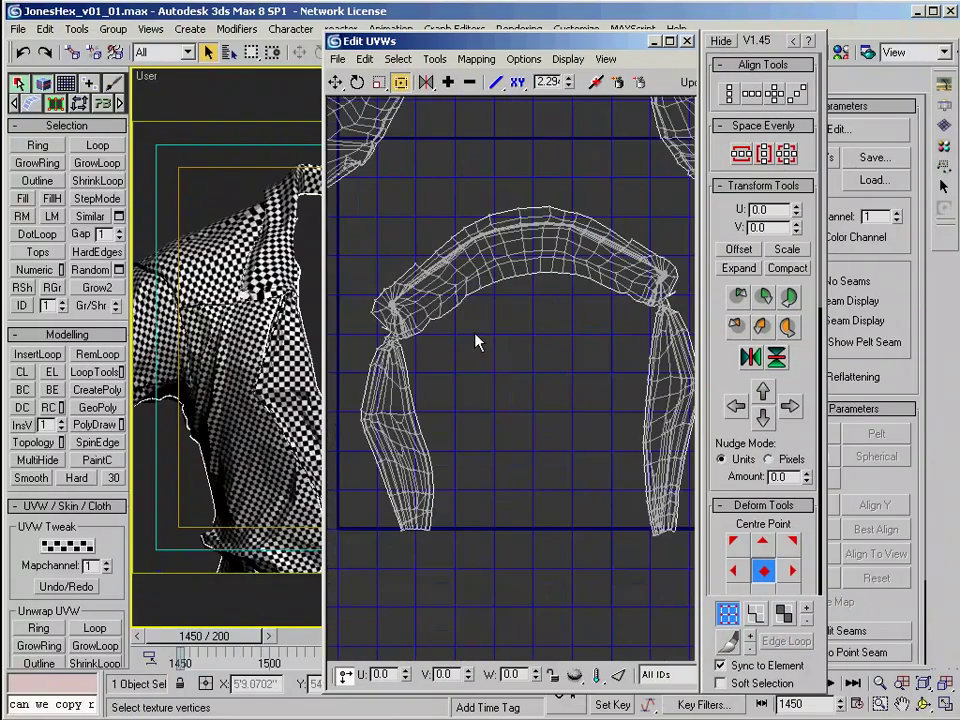
Step: Relax the tangled collar corner UVs by face angles with 1000 iterations and an amount of 1.0
scroll(476, 339, up, 5)
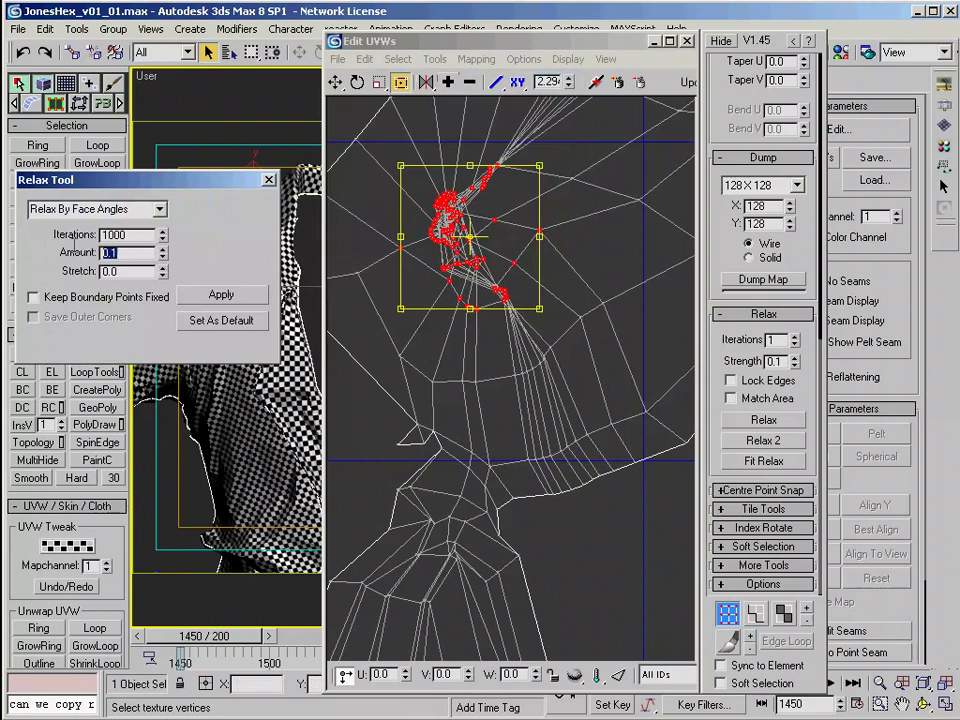
text(1.0)
click(218, 294)
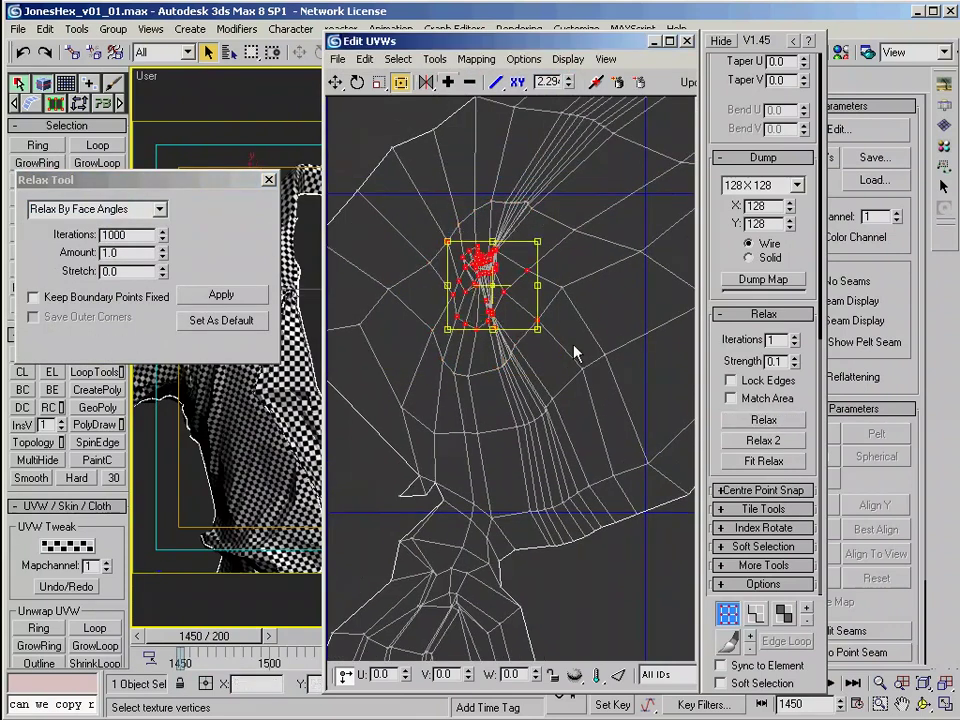
Step: Relax the tangled vertex cluster by face angles with 1000 iterations, then fit-relax its remaining knot
click(221, 294)
scroll(521, 322, up, 3)
middle_drag(522, 300, 482, 328)
drag(436, 236, 498, 300)
click(788, 463)
scroll(531, 353, down, 2)
Step: Relax the other pinched vertex clusters of the collar shell by face angles and with Relax 2
middle_drag(531, 353, 329, 408)
scroll(330, 408, down, 4)
click(258, 296)
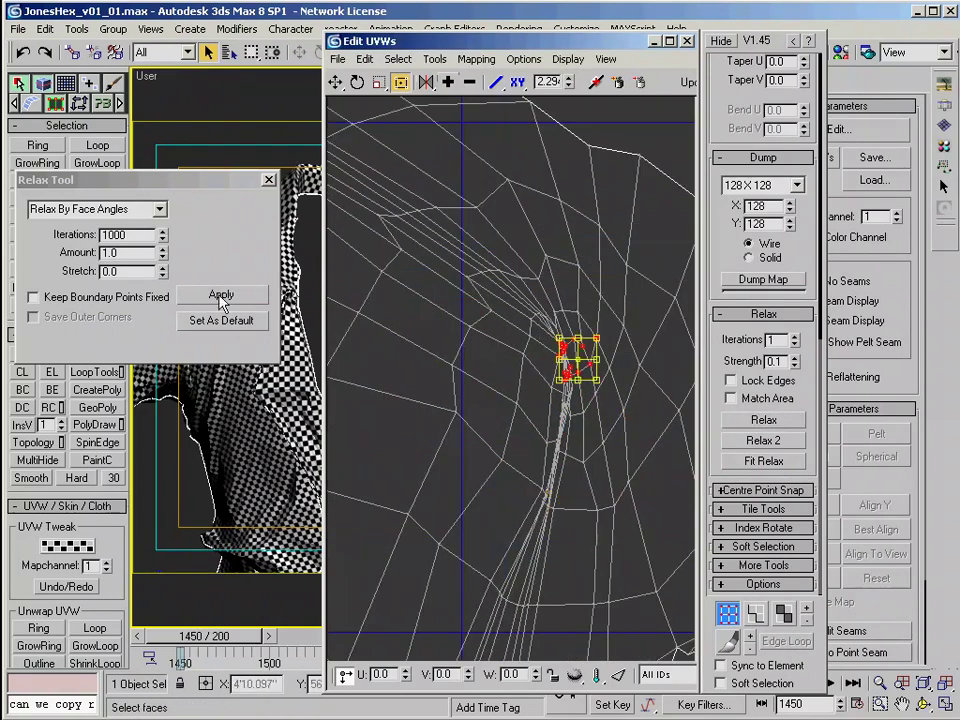
click(221, 295)
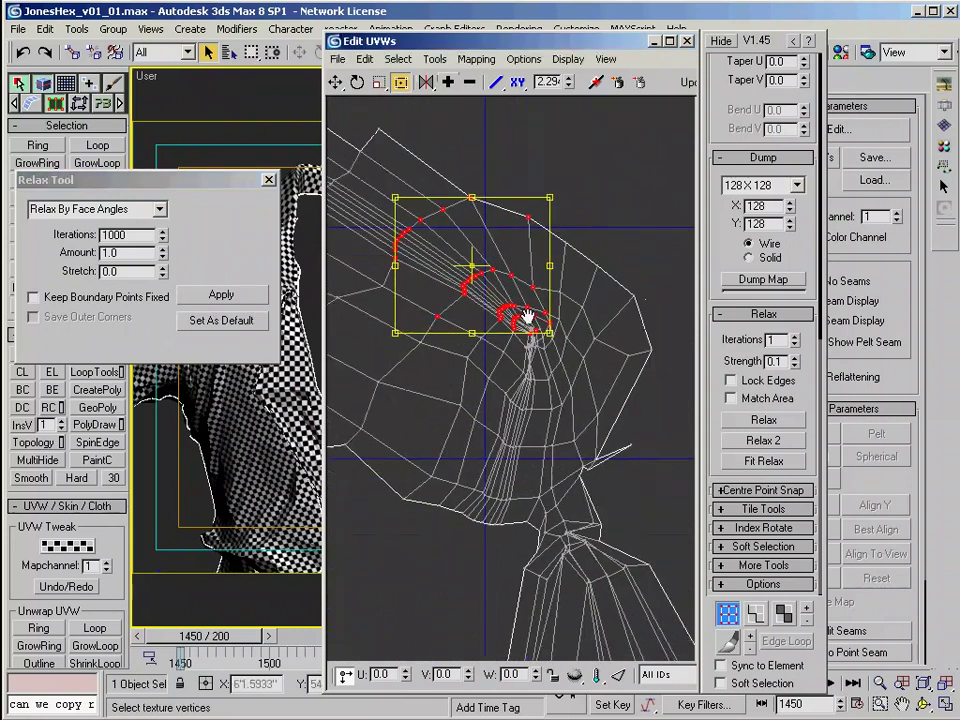
click(765, 441)
scroll(602, 394, down, 4)
scroll(602, 394, up, 4)
middle_drag(590, 521, 585, 314)
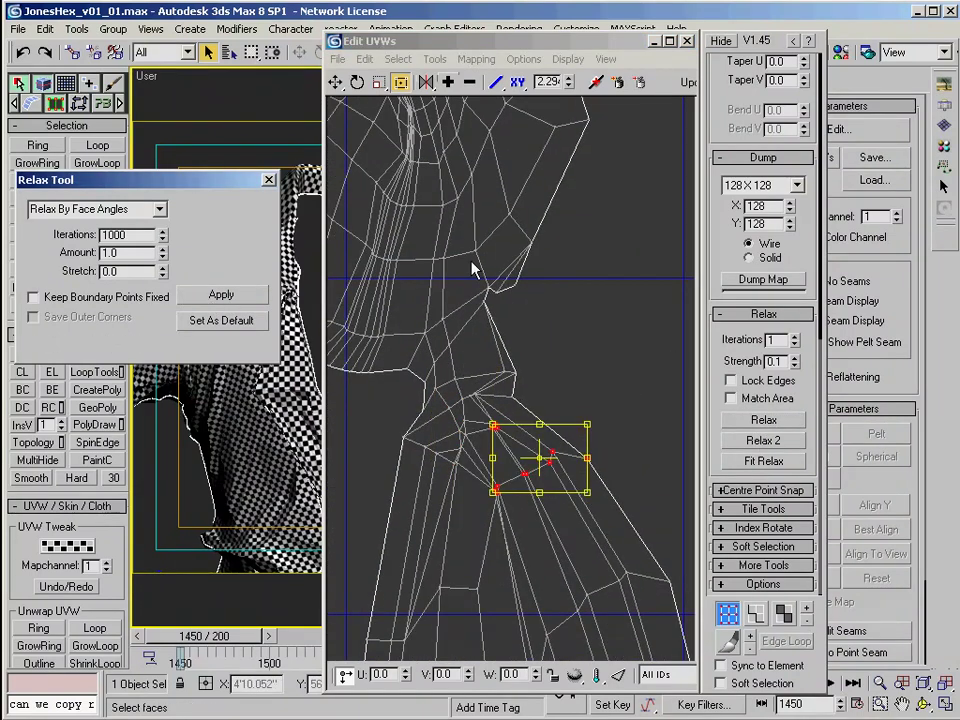
Step: Select the overlapping vertices at the shell's lower corner and relax them by face angles with 1000 iterations
scroll(474, 270, down, 5)
scroll(474, 300, up, 5)
drag(369, 313, 497, 411)
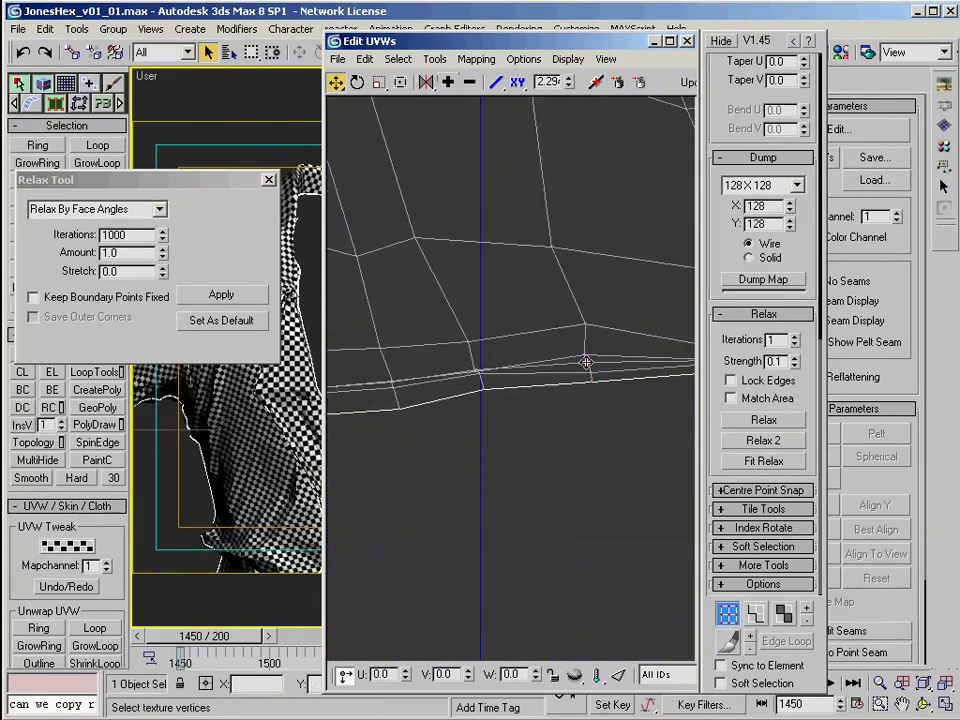
click(476, 364)
click(457, 332)
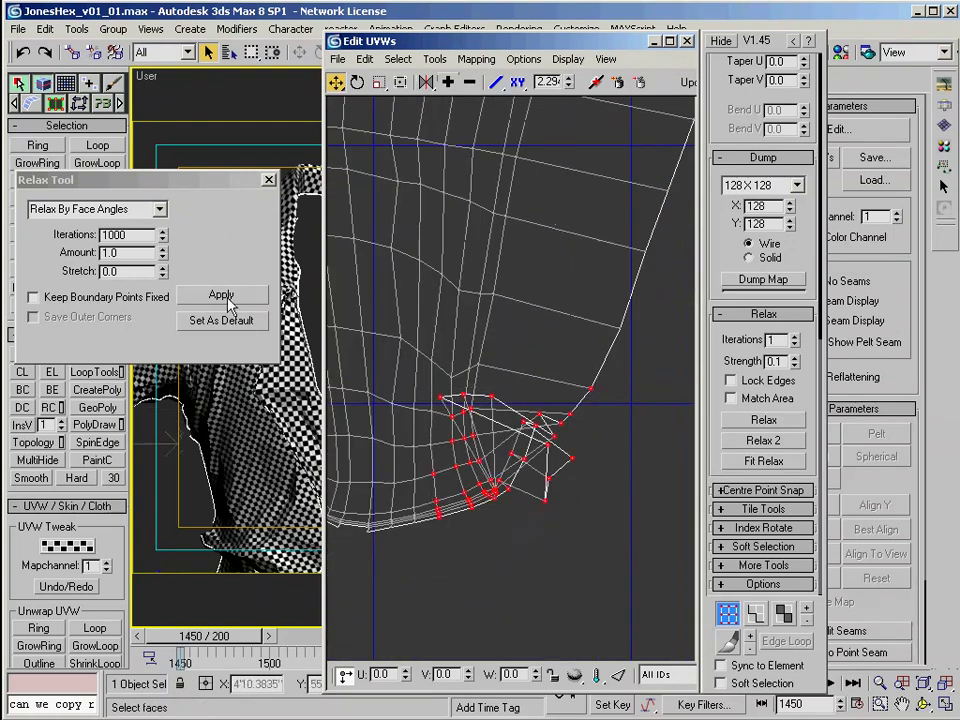
click(224, 296)
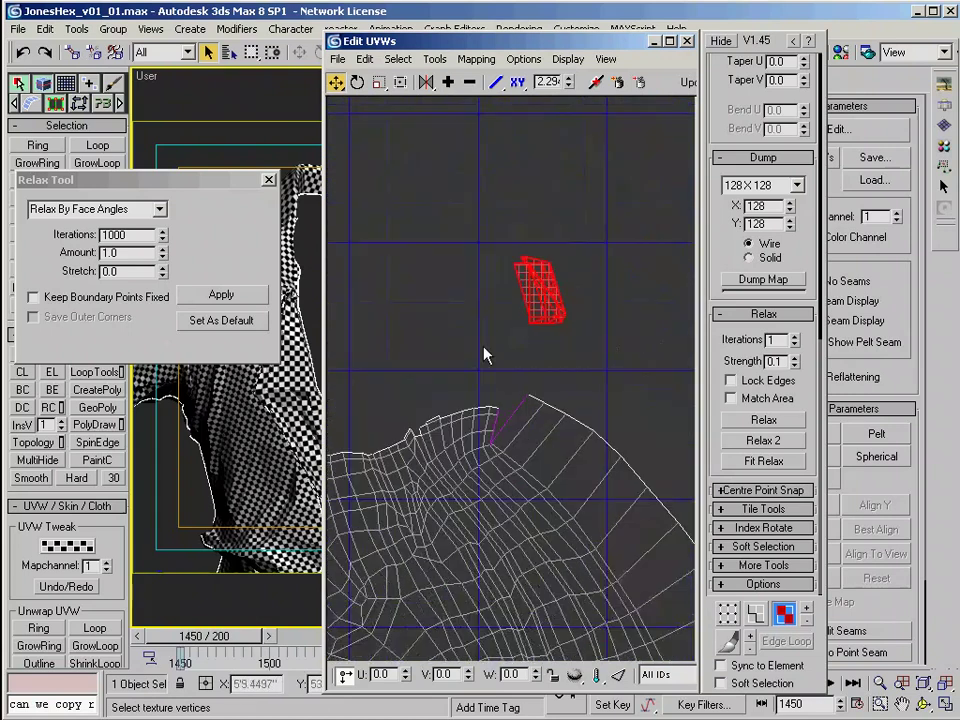
Step: Target-weld the loose patch above the shell to the border gap and pull its stretched vertices into the shell
right_click(506, 368)
click(514, 459)
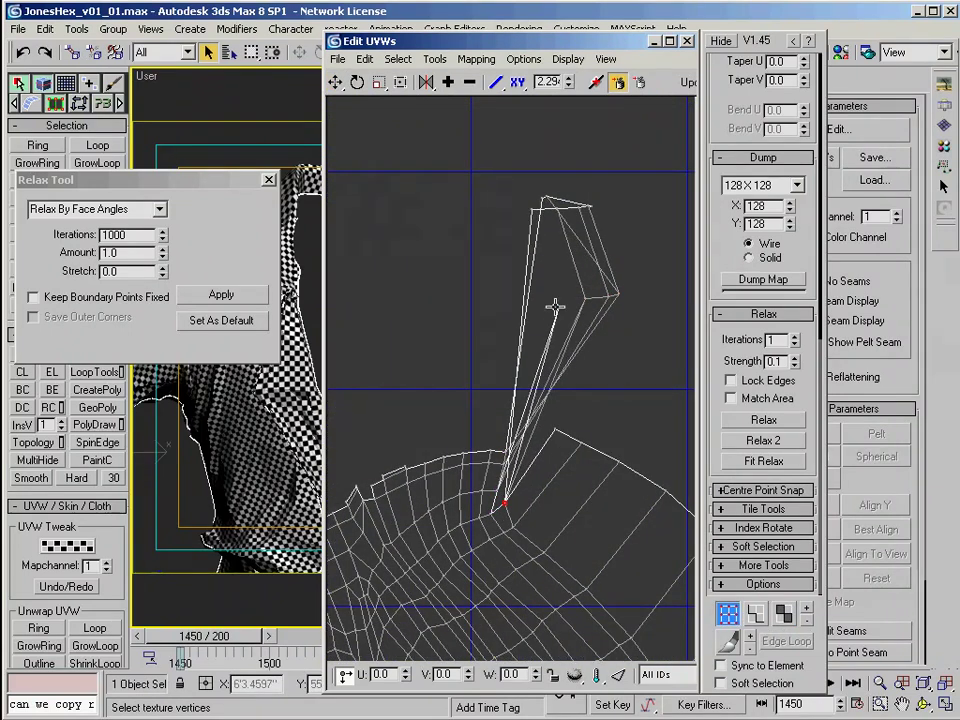
drag(505, 500, 555, 430)
middle_drag(595, 402, 589, 347)
scroll(580, 338, up, 2)
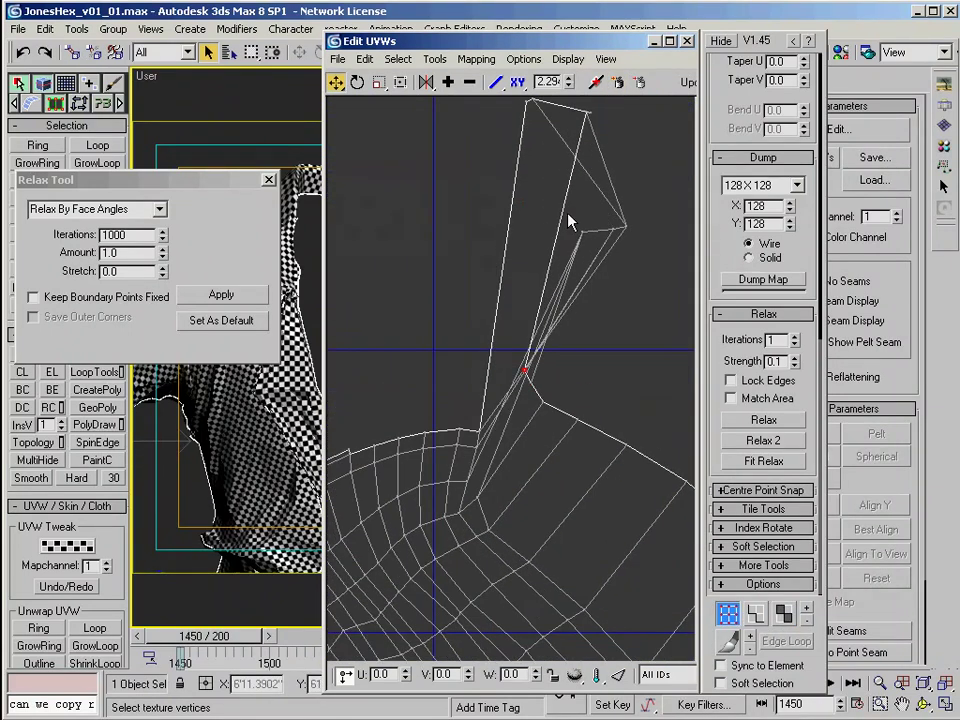
drag(506, 372, 499, 352)
drag(526, 102, 483, 413)
drag(584, 234, 492, 462)
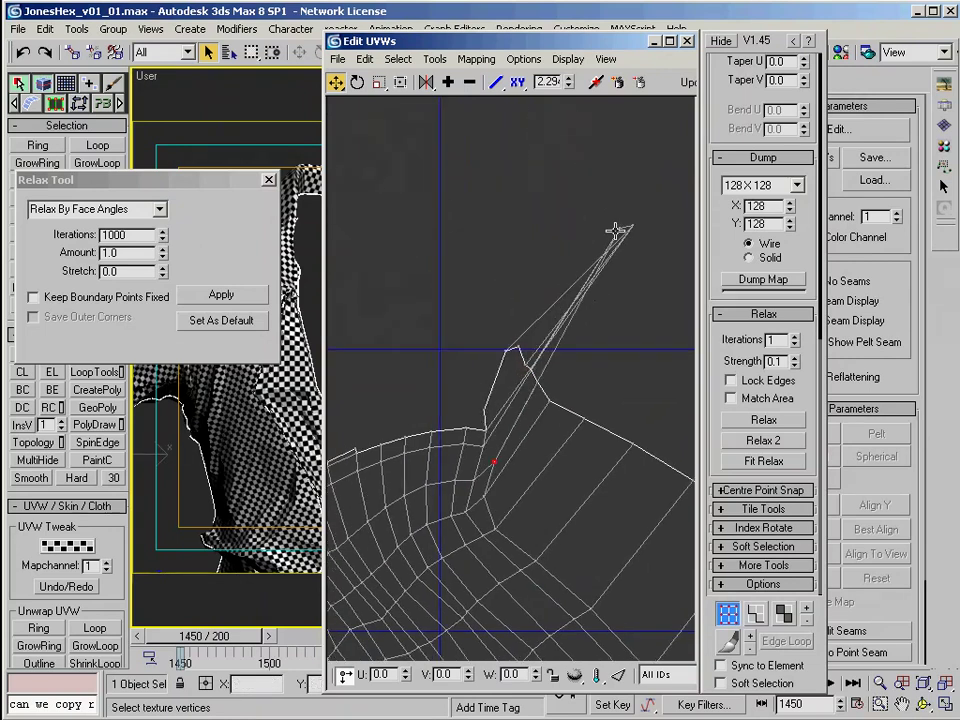
scroll(507, 430, down, 5)
scroll(540, 315, up, 5)
Step: Select the loose sliver faces and move them beside the notch in the jacket shell's border
key(3)
click(617, 272)
ctrl+click(508, 326)
middle_drag(402, 362, 380, 321)
ctrl+click(435, 369)
scroll(460, 358, down, 5)
scroll(380, 321, down, 2)
scroll(533, 540, up, 5)
middle_drag(690, 339, 580, 452)
click(493, 422)
scroll(525, 480, down, 5)
middle_drag(516, 464, 617, 396)
scroll(446, 213, up, 7)
drag(617, 396, 506, 285)
Step: Target-weld the sliver's vertices to the adjacent border vertices of the jacket shell
click(727, 613)
click(617, 82)
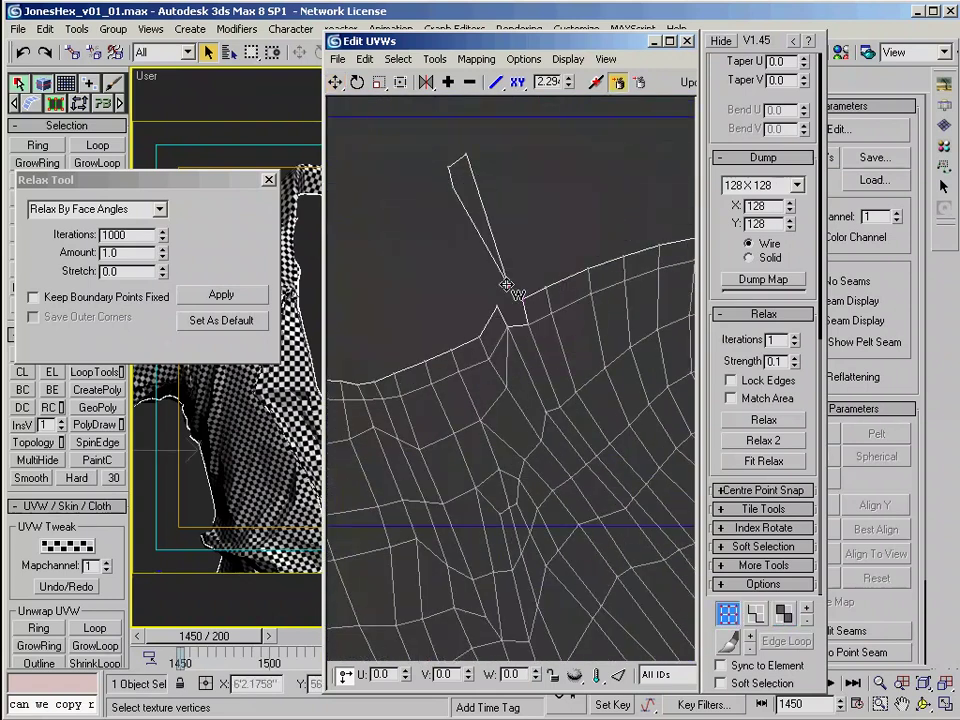
scroll(520, 330, down, 5)
middle_drag(617, 521, 570, 165)
drag(420, 403, 506, 495)
drag(491, 452, 565, 313)
scroll(514, 375, up, 7)
right_click(508, 391)
click(547, 489)
Step: Move the detached face up to the notch in the shell's lower border and target-weld its vertices to fill the gap
drag(472, 459, 508, 290)
scroll(518, 277, up, 6)
drag(395, 645, 495, 303)
drag(544, 397, 589, 339)
scroll(589, 340, down, 6)
right_click(498, 404)
drag(477, 530, 545, 247)
click(519, 504)
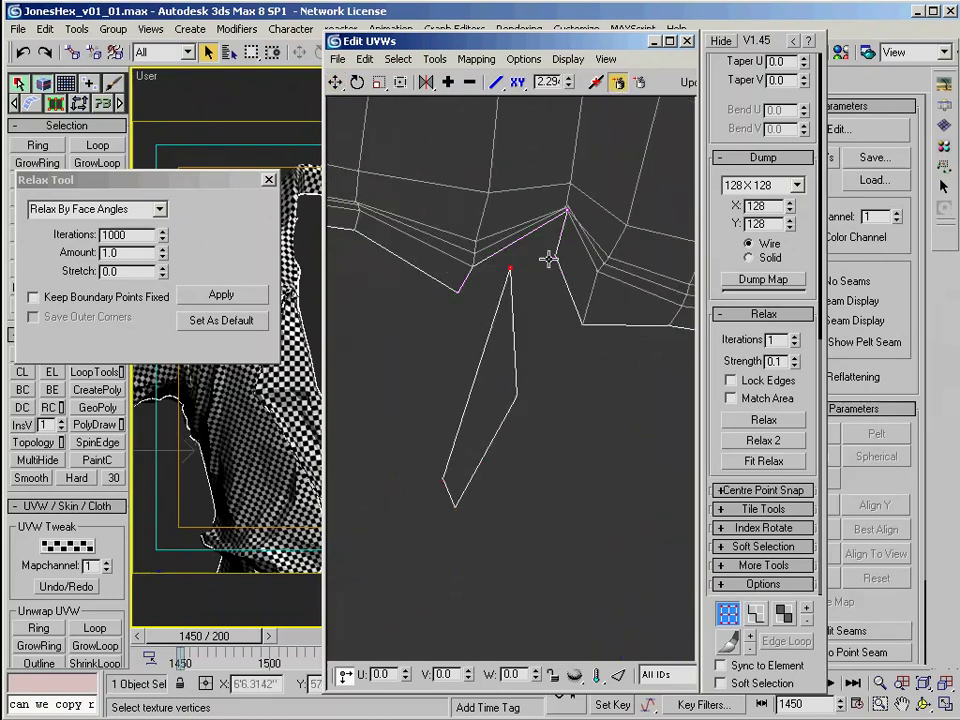
drag(456, 505, 458, 292)
middle_drag(554, 250, 504, 330)
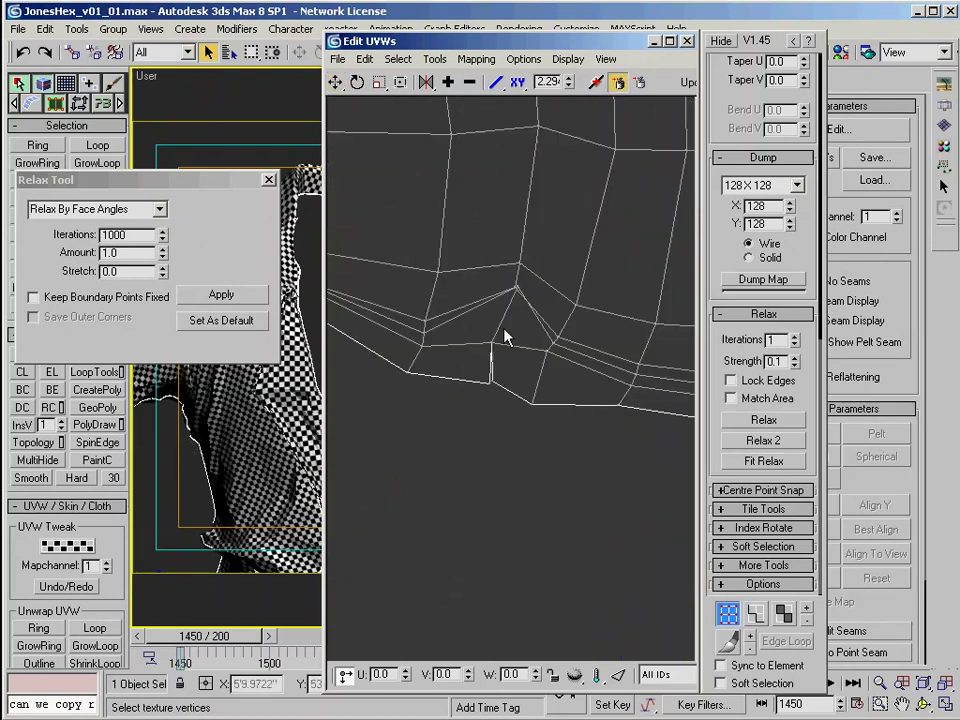
Step: Target-weld the stray spike's vertices back onto the lower corner of the jacket shell
scroll(513, 311, down, 3)
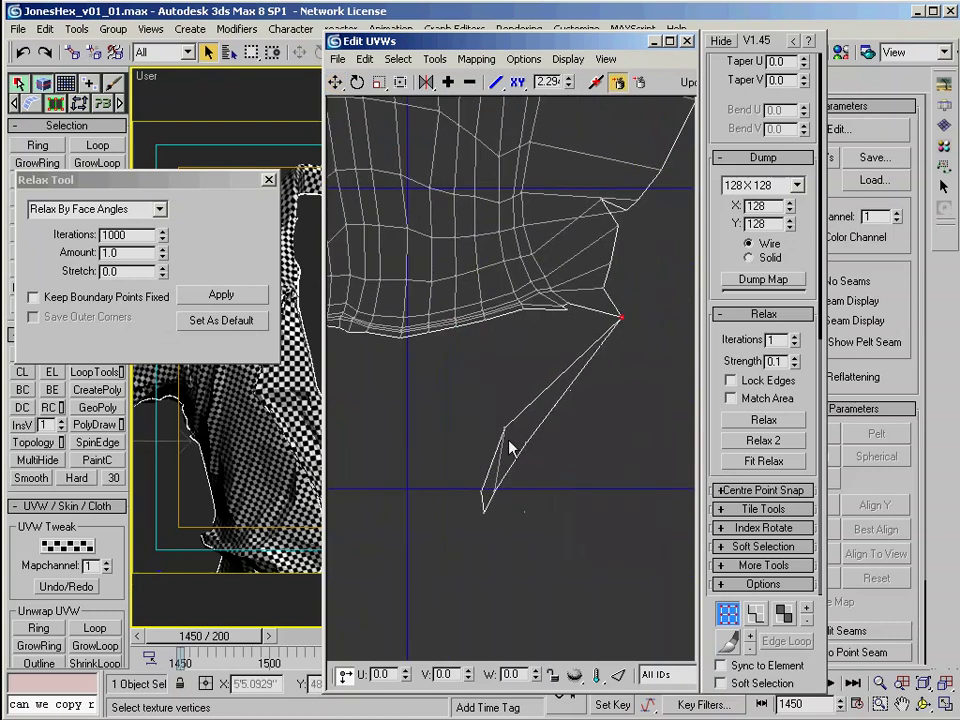
scroll(561, 349, up, 5)
drag(478, 497, 582, 252)
scroll(576, 255, down, 4)
drag(477, 504, 531, 427)
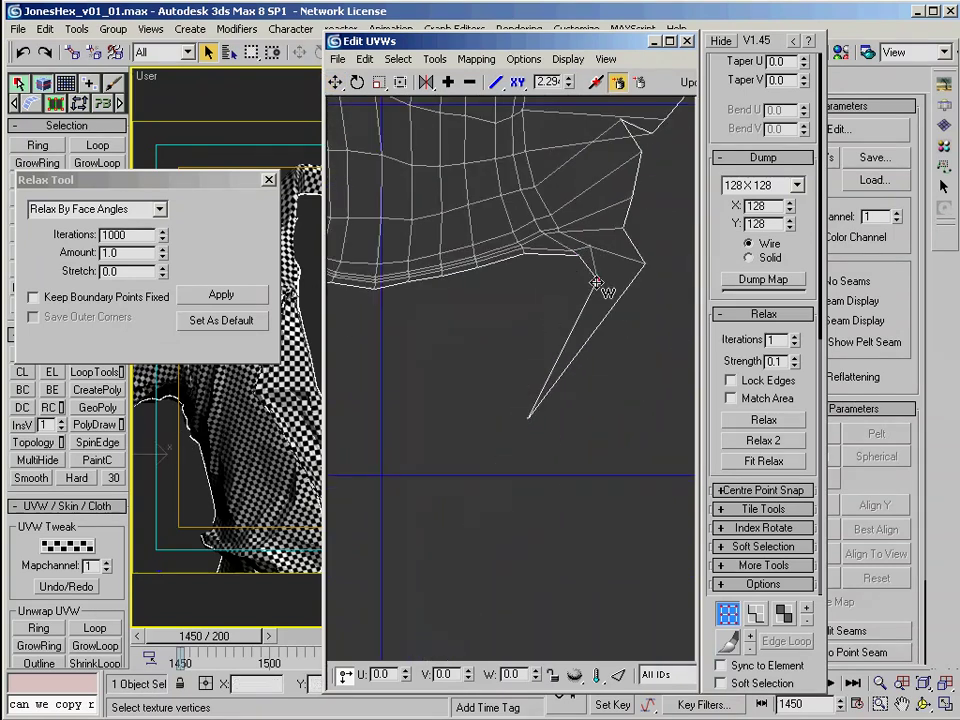
right_click(625, 278)
scroll(606, 390, down, 5)
Step: Select the faces of the detached edge strip, mirror them vertically and place them along the shell's side border
middle_drag(460, 560, 519, 432)
scroll(519, 432, up, 3)
key(3)
drag(526, 449, 503, 475)
ctrl+drag(410, 347, 407, 352)
middle_drag(407, 352, 447, 420)
ctrl+drag(465, 370, 414, 240)
middle_drag(424, 320, 458, 491)
middle_drag(549, 349, 560, 478)
ctrl+drag(581, 328, 510, 240)
scroll(505, 255, down, 5)
middle_drag(603, 613, 581, 381)
drag(427, 83, 426, 126)
drag(580, 420, 593, 471)
drag(609, 483, 608, 473)
Step: Stitch the selected edge-strip faces to the matching side border of the jacket shell
click(441, 64)
click(430, 222)
click(213, 78)
scroll(526, 354, up, 4)
drag(485, 300, 440, 240)
click(435, 60)
click(452, 235)
click(213, 78)
click(492, 283)
scroll(490, 284, up, 5)
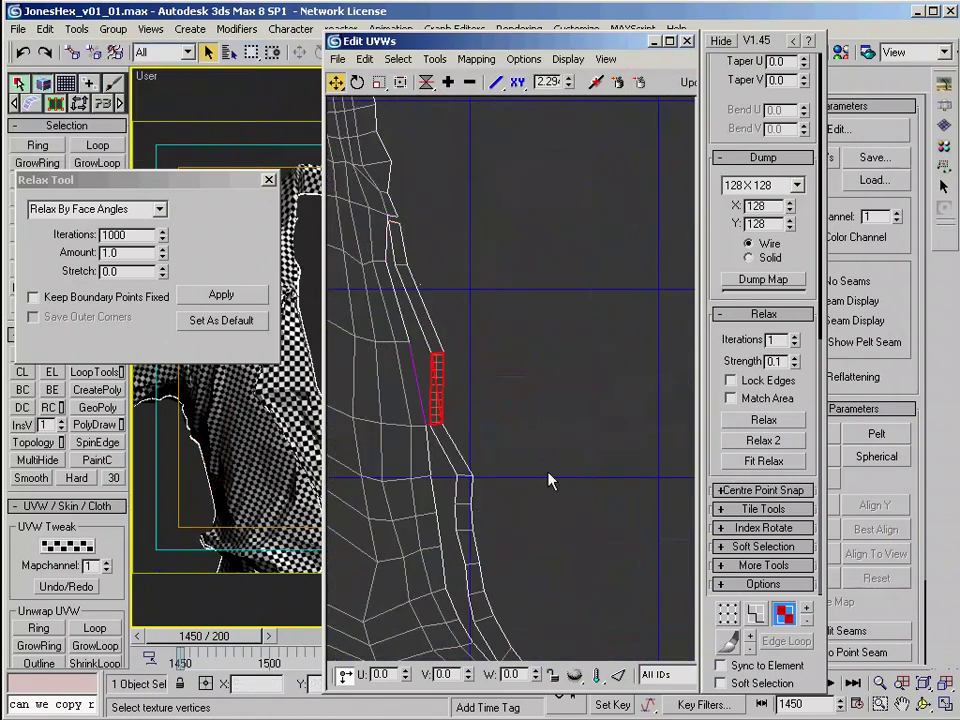
Step: Move the strip's cross edges one by one against the matching points of the shell's side border
click(756, 614)
scroll(494, 480, up, 4)
click(455, 349)
scroll(500, 413, up, 2)
click(491, 387)
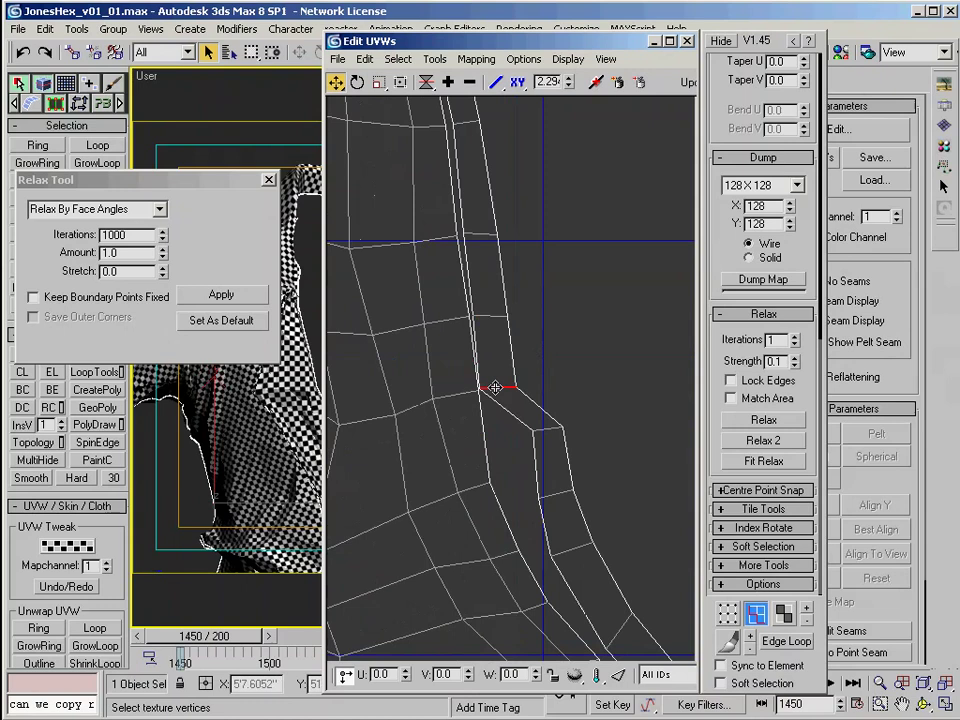
drag(556, 493, 540, 543)
middle_drag(571, 554, 554, 372)
drag(566, 391, 567, 402)
scroll(585, 475, down, 2)
middle_drag(585, 478, 528, 325)
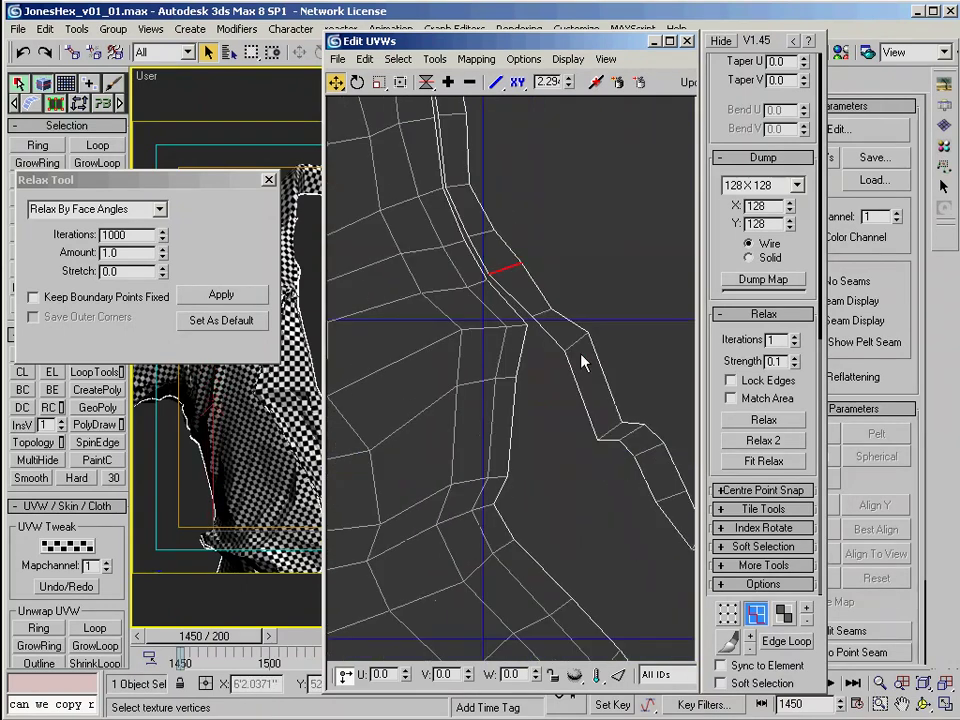
drag(607, 432, 523, 467)
middle_drag(590, 440, 582, 346)
click(608, 379)
middle_drag(665, 385, 455, 268)
Step: Move the remaining strip vertices down onto the shell's border so the strip follows its outline
click(728, 614)
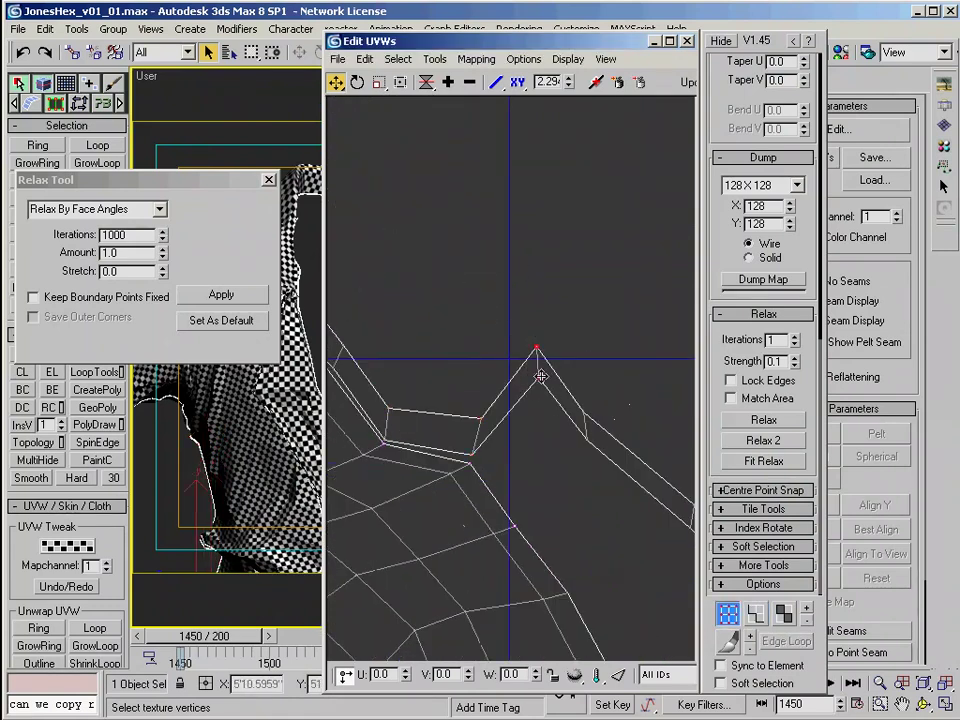
drag(554, 399, 556, 402)
drag(538, 378, 522, 523)
middle_drag(574, 351, 532, 287)
middle_drag(531, 479, 463, 378)
drag(572, 326, 555, 575)
middle_drag(581, 426, 497, 353)
drag(602, 371, 498, 618)
middle_drag(500, 531, 461, 495)
scroll(461, 495, down, 10)
scroll(482, 484, up, 10)
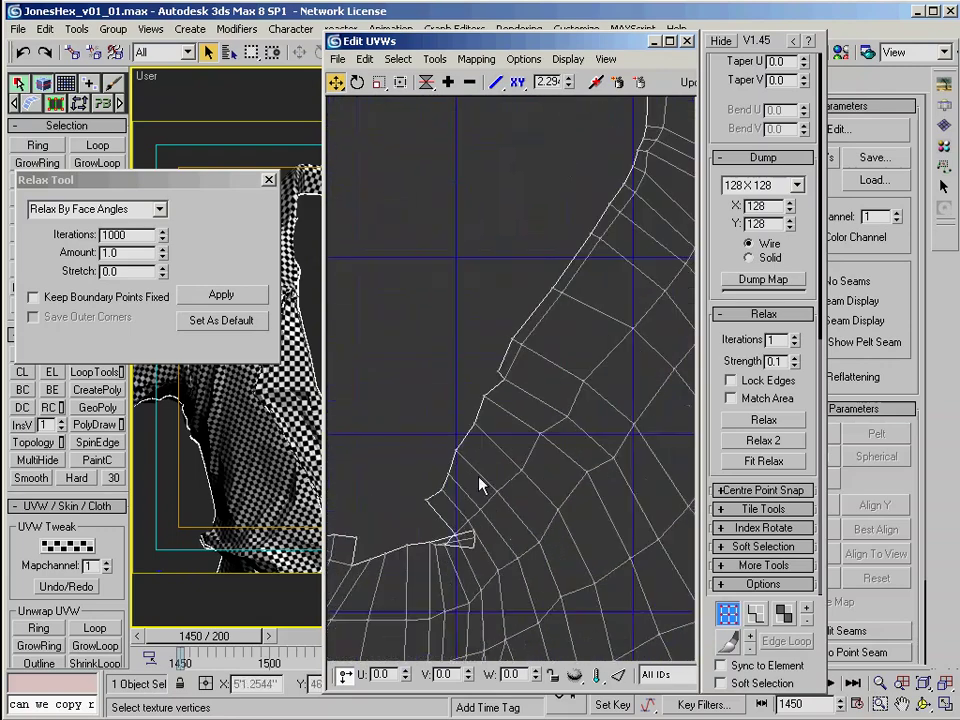
Step: Break the small tangled face patch off the jacket shell's border and reposition the loose faces
click(785, 614)
click(516, 457)
scroll(541, 448, down, 5)
middle_drag(465, 530, 439, 437)
right_click(487, 408)
click(540, 476)
scroll(470, 440, down, 10)
drag(465, 438, 420, 458)
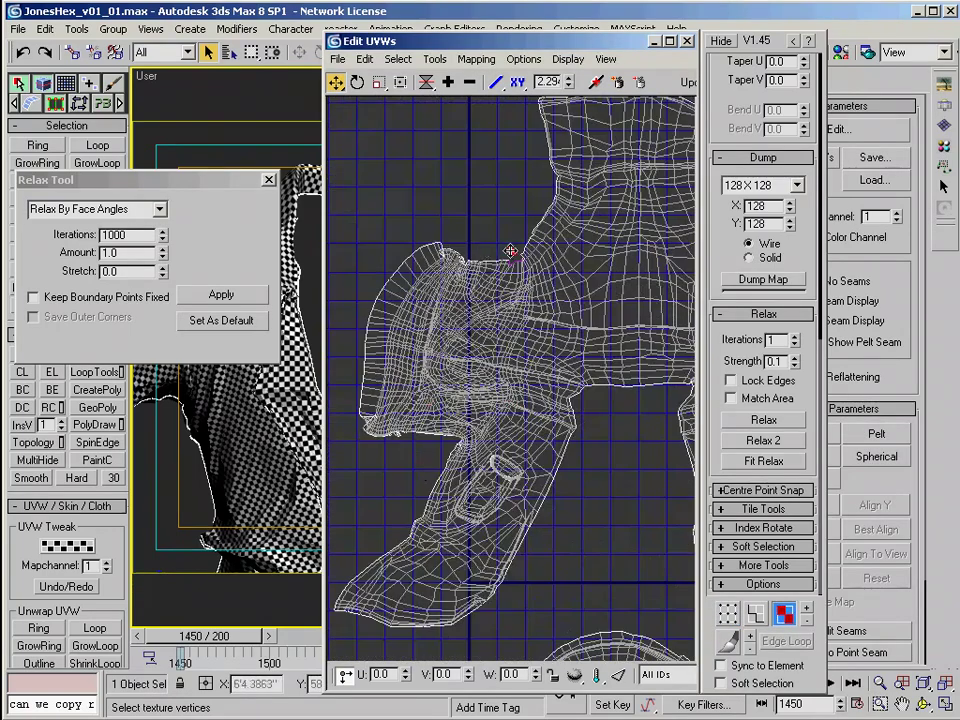
scroll(511, 254, up, 10)
scroll(392, 377, down, 10)
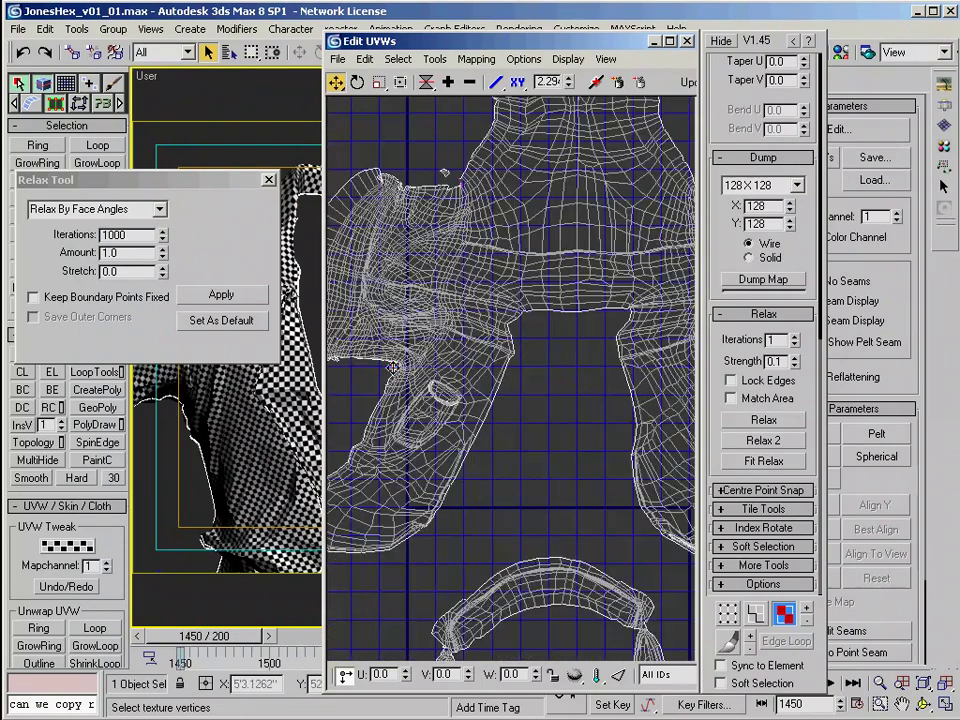
scroll(392, 375, up, 3)
middle_drag(392, 375, 463, 354)
click(463, 354)
drag(463, 354, 398, 386)
scroll(398, 388, down, 4)
Step: Reposition the overlapping vertices around the slit at the shell's upper corner to untangle its faces
scroll(392, 407, up, 10)
middle_drag(392, 407, 690, 340)
click(728, 614)
scroll(600, 388, down, 2)
scroll(543, 289, up, 3)
drag(533, 203, 521, 202)
drag(498, 260, 561, 319)
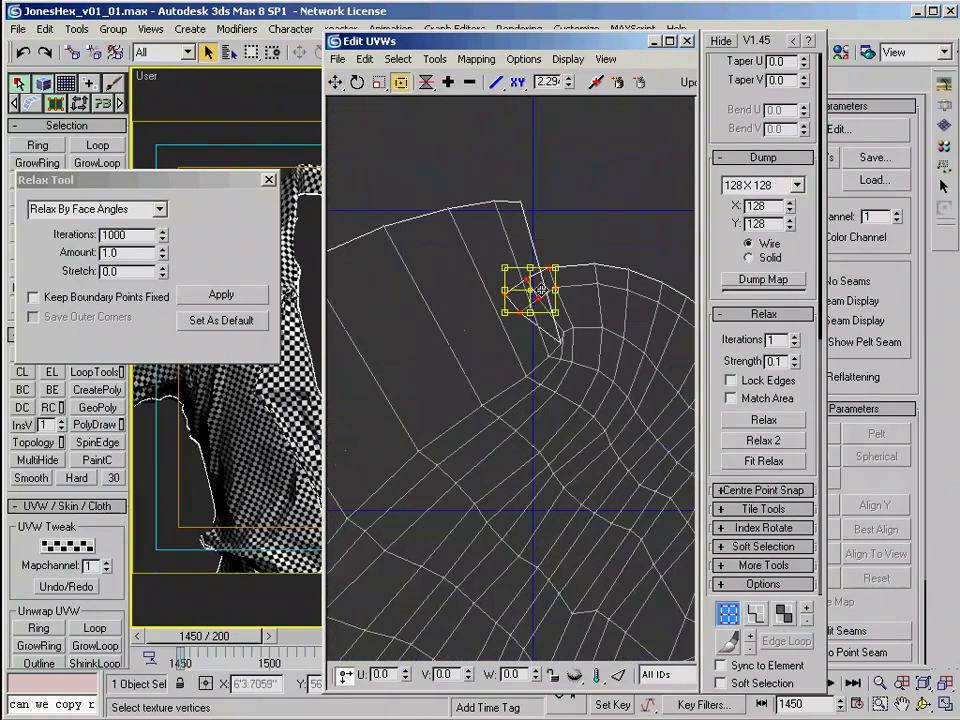
drag(510, 208, 560, 330)
scroll(499, 321, down, 7)
scroll(491, 405, up, 7)
click(478, 403)
drag(480, 404, 470, 426)
scroll(500, 400, up, 3)
click(602, 244)
scroll(550, 349, down, 8)
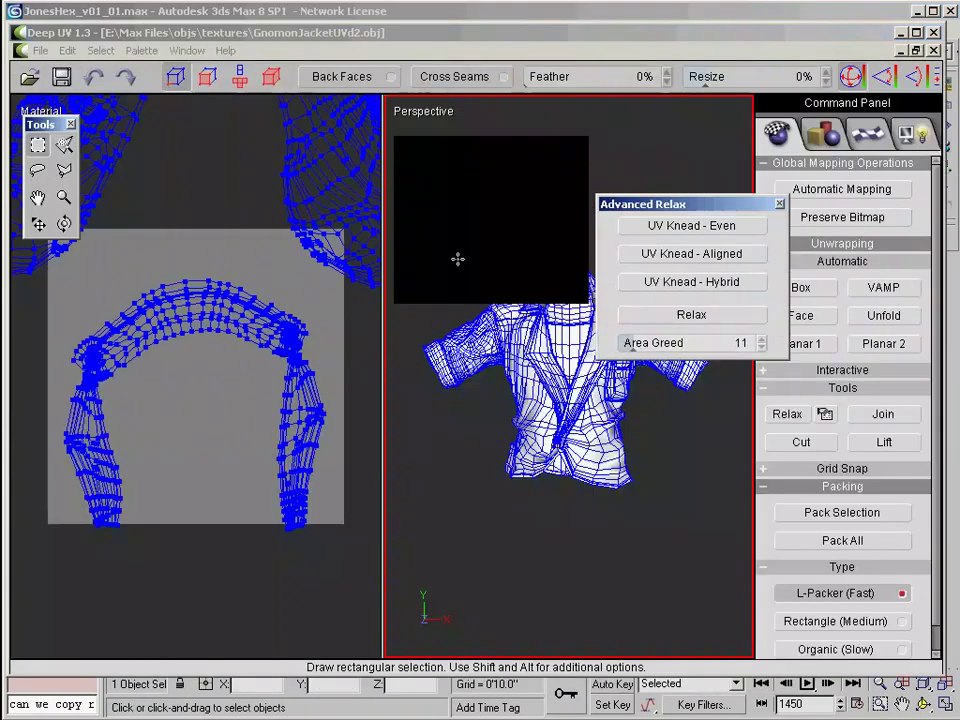
Step: Pull the tip vertex at the jacket shell's pointed corner outward and select the vertices around that corner
scroll(128, 171, up, 3)
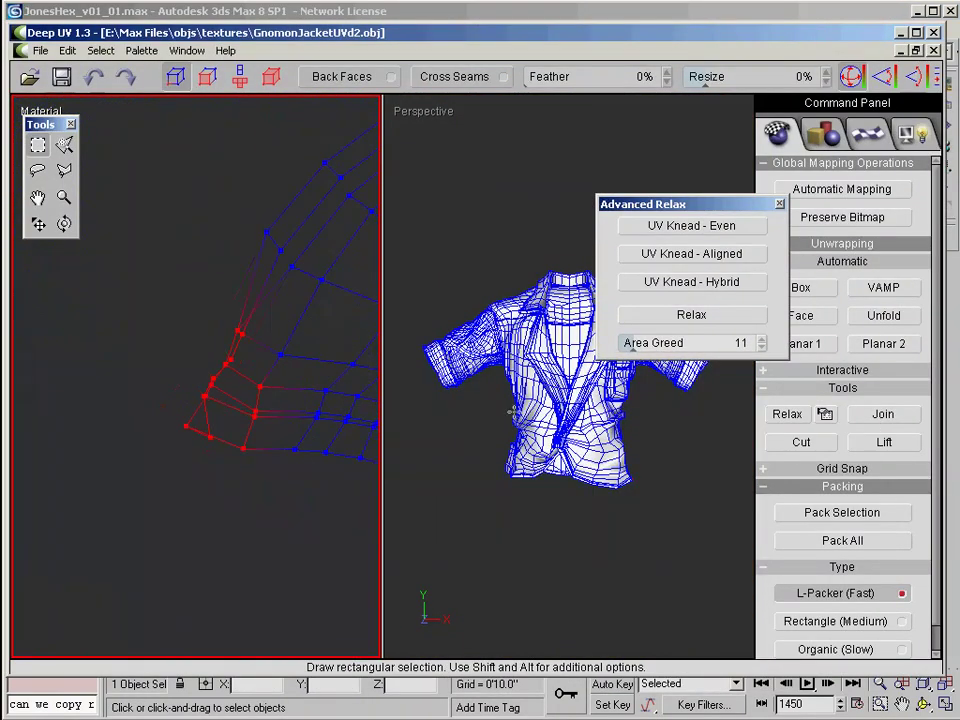
key(w)
drag(212, 438, 188, 427)
key(q)
drag(148, 328, 303, 466)
middle_drag(249, 403, 216, 425)
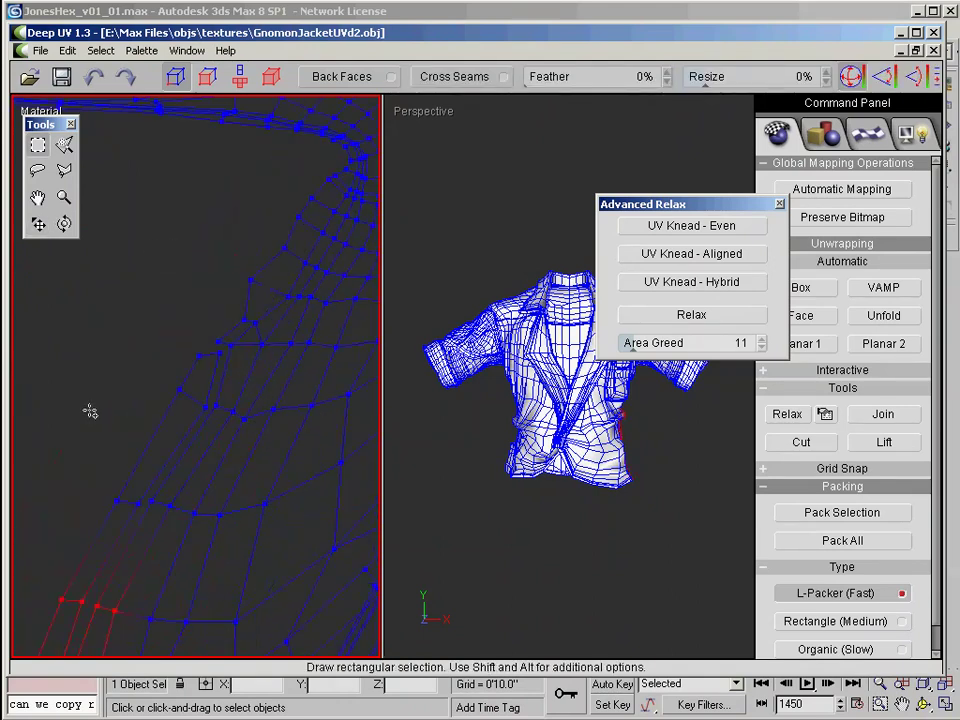
Step: Reposition the stray vertices beside the notch in the jacket shell's side border
key(w)
drag(245, 320, 263, 307)
drag(236, 356, 255, 360)
scroll(238, 435, down, 3)
middle_drag(238, 435, 171, 341)
scroll(189, 436, up, 3)
middle_drag(189, 436, 62, 425)
Step: Select the tangled vertices hanging off the shell's lower corner and spread them apart toward its border
key(q)
drag(78, 245, 205, 490)
drag(228, 331, 261, 387)
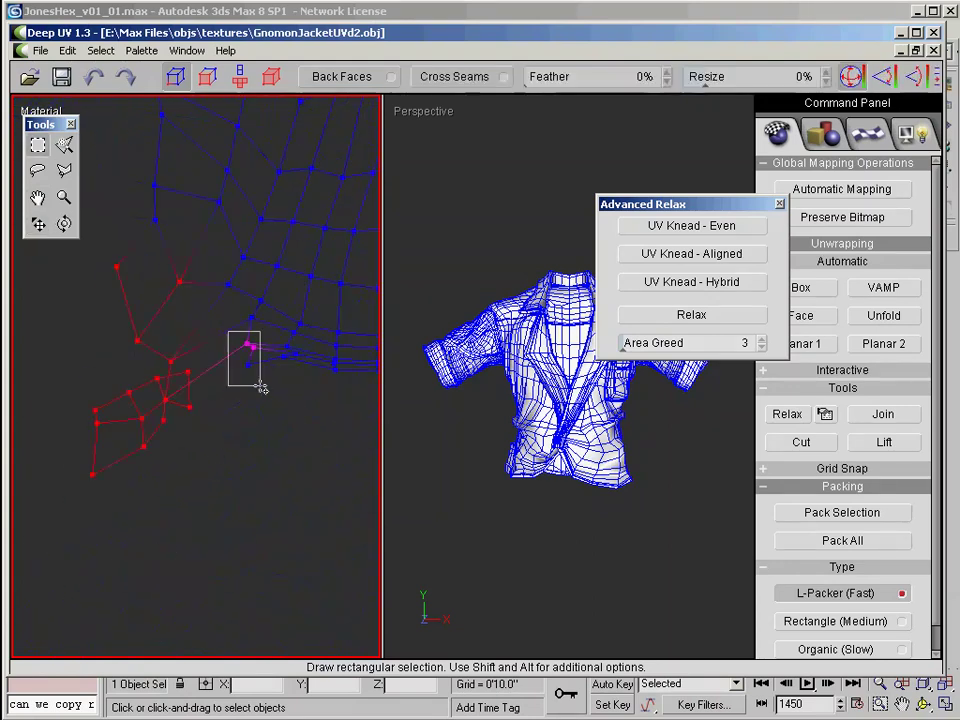
click(38, 145)
drag(91, 362, 105, 371)
key(w)
drag(101, 368, 131, 328)
drag(159, 378, 173, 326)
key(q)
mouse_move(73, 347)
mouse_down()
mouse_move(92, 362)
mouse_move(109, 343)
mouse_up()
key(w)
drag(152, 385, 184, 345)
Step: Select the remaining bunched vertices at the shell's lower corner and move them back toward the hem
key(q)
drag(87, 379, 135, 425)
drag(128, 422, 151, 416)
drag(149, 413, 167, 366)
middle_drag(167, 366, 79, 353)
drag(176, 337, 171, 375)
drag(54, 389, 110, 423)
key(w)
drag(71, 409, 148, 384)
Step: Select the small detached face cluster below the hem and move it up into the gap in the border
middle_drag(330, 362, 182, 379)
key(q)
drag(147, 254, 260, 384)
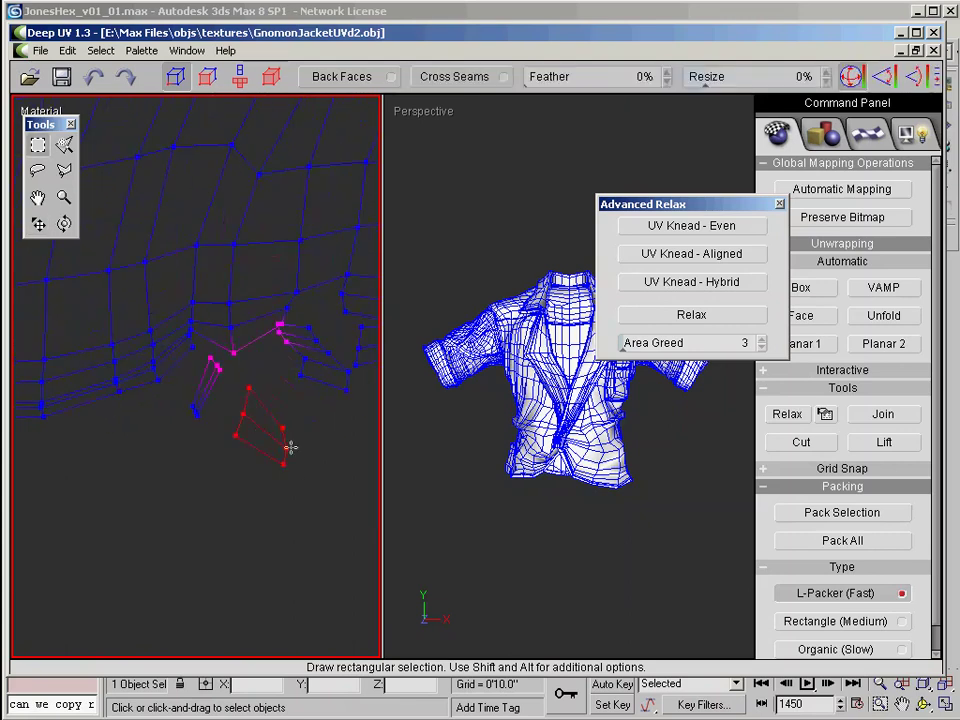
key(w)
drag(272, 438, 269, 385)
Step: Select the broken faces along the shell's hem, move them up toward the shell and apply Lift
key(q)
drag(105, 463, 360, 283)
middle_drag(297, 451, 174, 458)
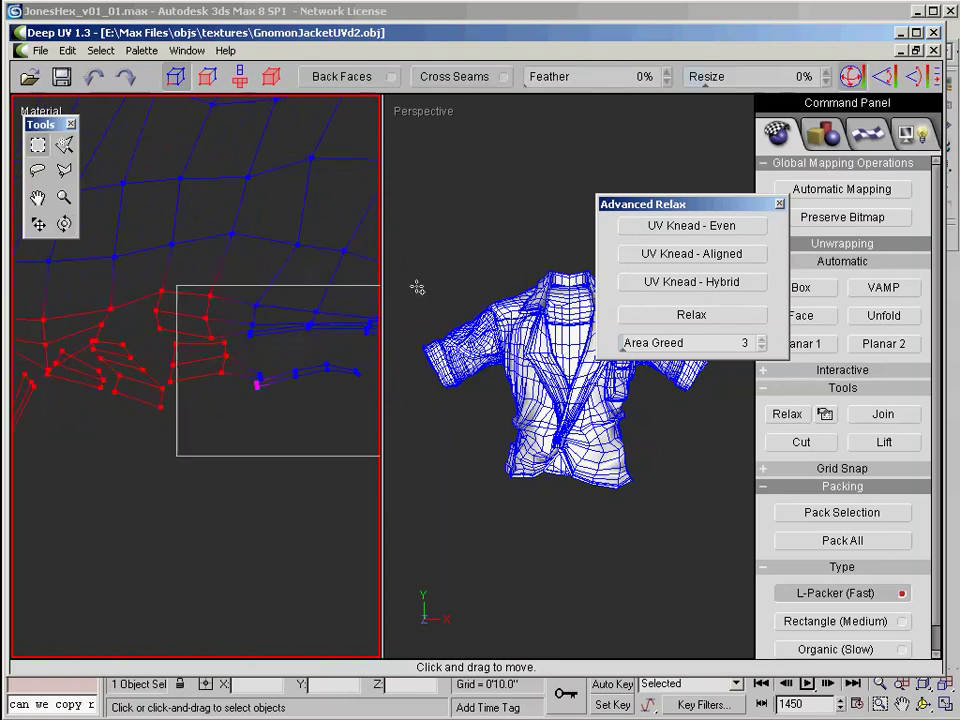
key(w)
drag(179, 369, 175, 225)
click(866, 442)
Step: Reposition the bunched vertices where the shell's rounded corner meets the lower hem
scroll(210, 381, down, 5)
middle_drag(370, 175, 281, 332)
drag(76, 382, 320, 266)
middle_drag(364, 140, 193, 386)
scroll(160, 484, up, 4)
drag(196, 530, 206, 469)
scroll(162, 367, down, 2)
key(q)
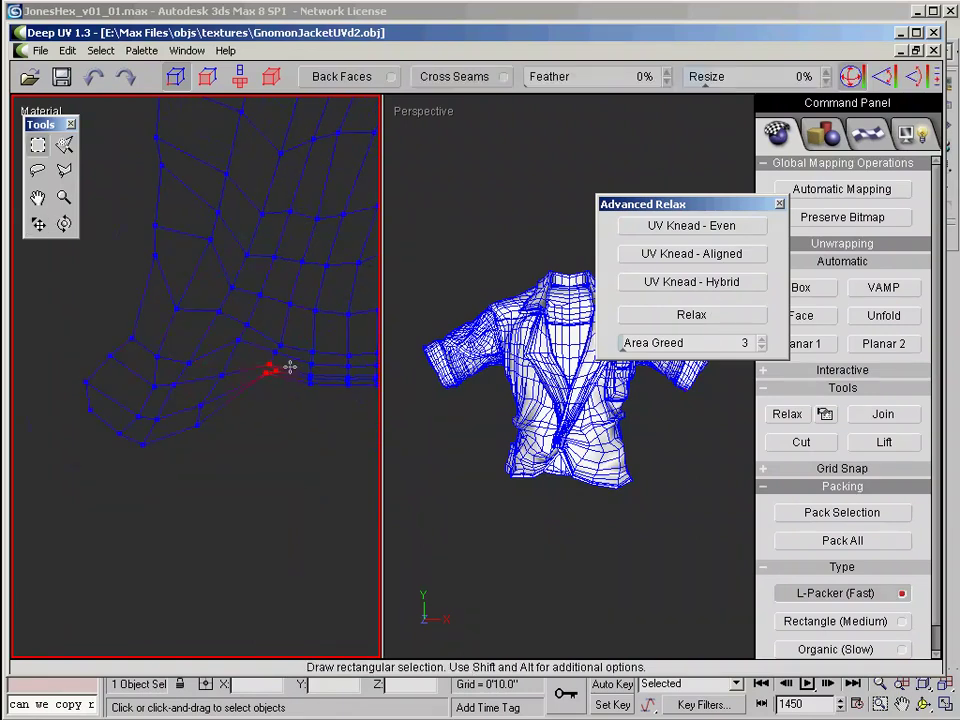
key(w)
scroll(214, 429, down, 5)
scroll(256, 422, up, 1)
middle_drag(253, 426, 139, 327)
Step: Save the jacket as a Wavefront OBJ file in the textures folder, basing its name on GnomonJacketUVd2.obj
click(40, 51)
click(60, 118)
click(300, 398)
click(281, 429)
click(190, 189)
click(289, 374)
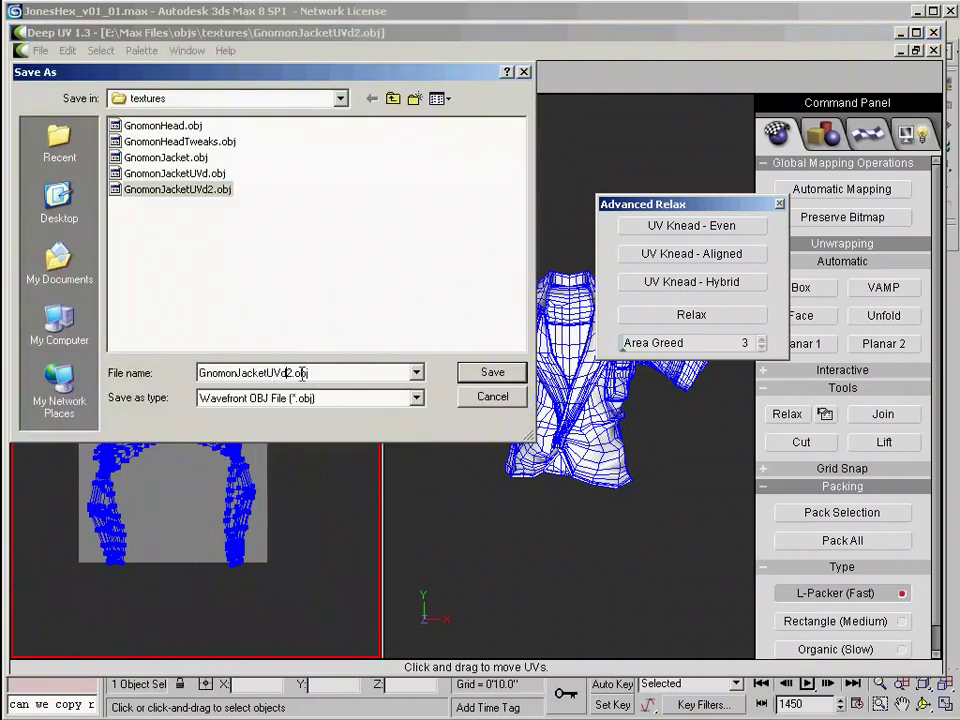
key(Return)
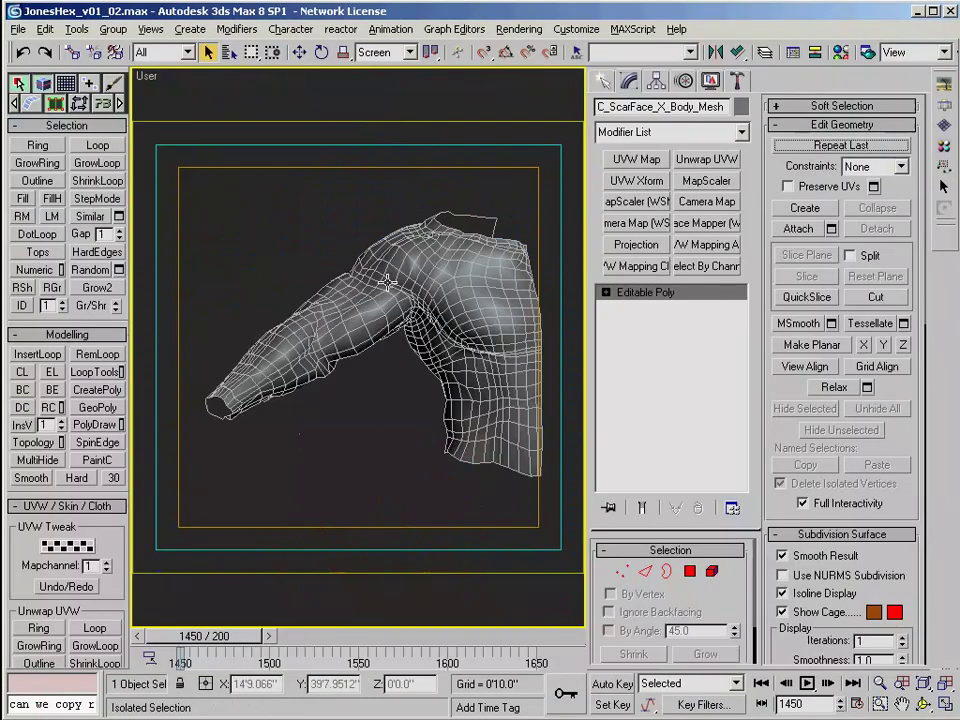
Step: In 3ds Max, add a Symmetry modifier to the body mesh and edit its Editable Poly at polygon level
click(700, 124)
key(s)
scroll(675, 88, down, 5)
key(s)
scroll(660, 92, down, 2)
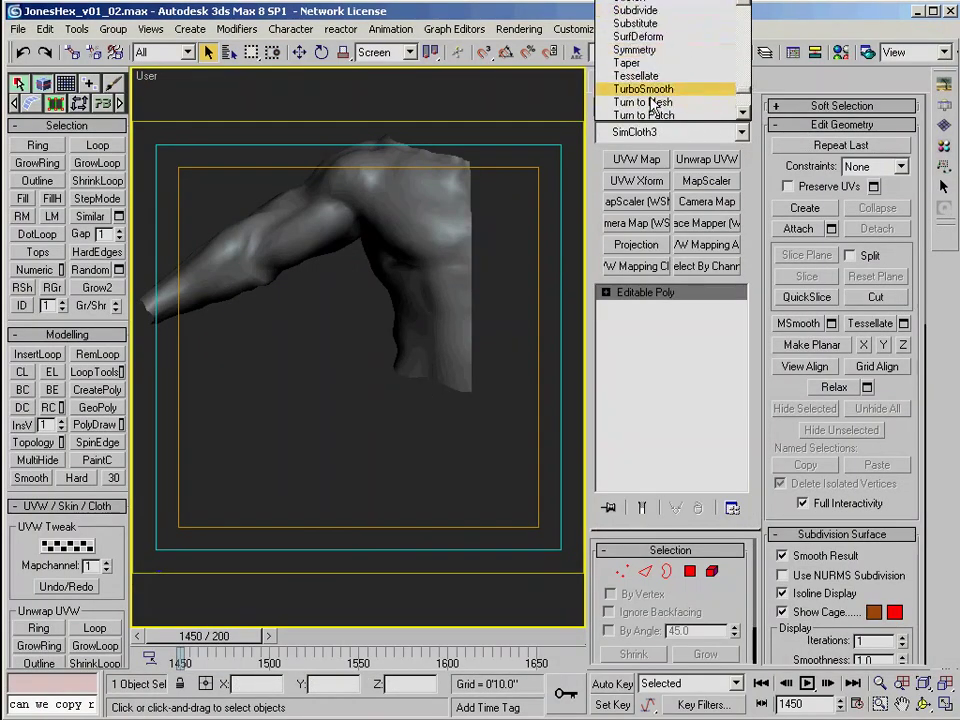
click(645, 49)
click(652, 575)
key(F4)
click(670, 307)
key(4)
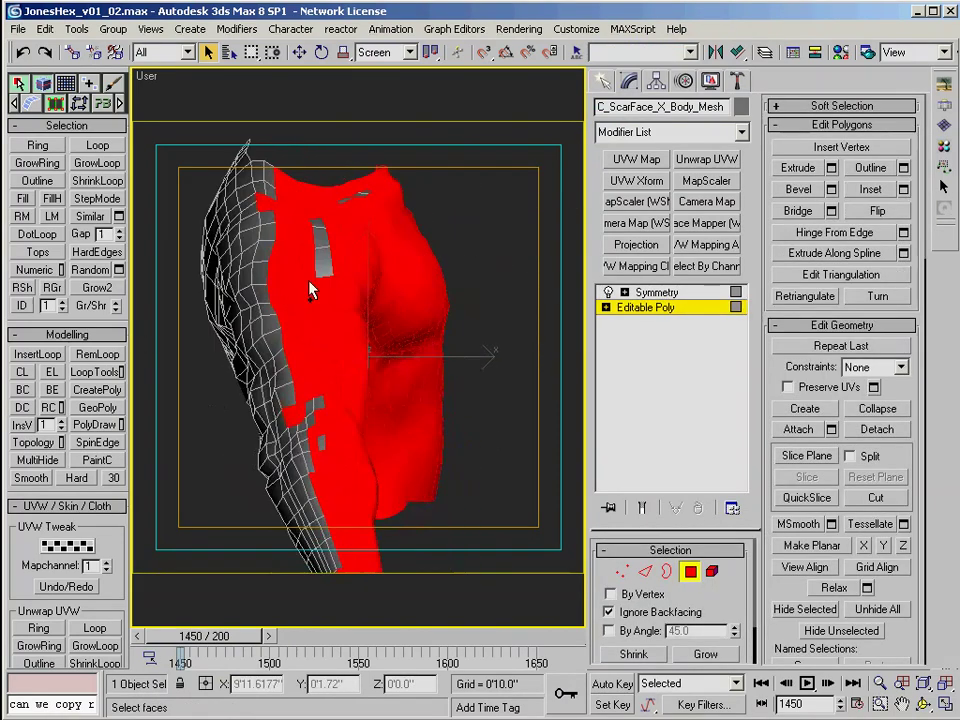
Step: Refine the front polygon selection along the shoulder and arm, adding missed faces and removing those past the side boundary
drag(197, 147, 303, 175)
middle_drag(350, 400, 354, 331)
alt+drag(250, 332, 335, 436)
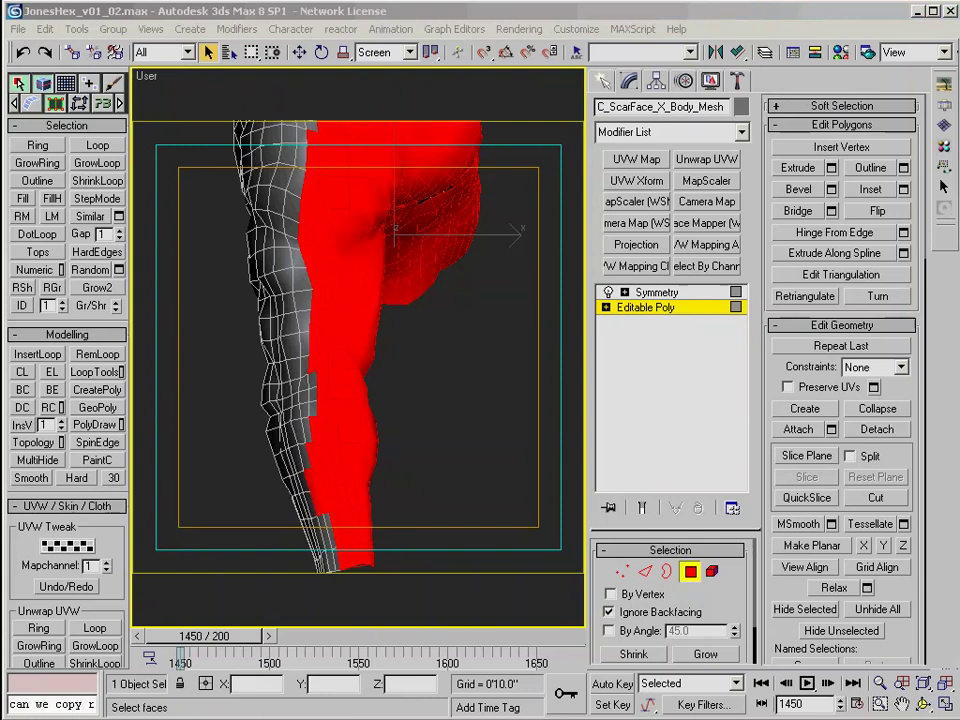
scroll(519, 529, up, 3)
ctrl+drag(519, 529, 300, 375)
middle_drag(301, 375, 341, 266)
alt+drag(264, 510, 342, 463)
scroll(342, 463, down, 6)
middle_drag(342, 380, 340, 465)
scroll(340, 300, up, 4)
mouse_move(354, 270)
middle_down()
mouse_move(312, 361)
mouse_move(350, 285)
middle_up()
alt+middle_drag(384, 361, 373, 421)
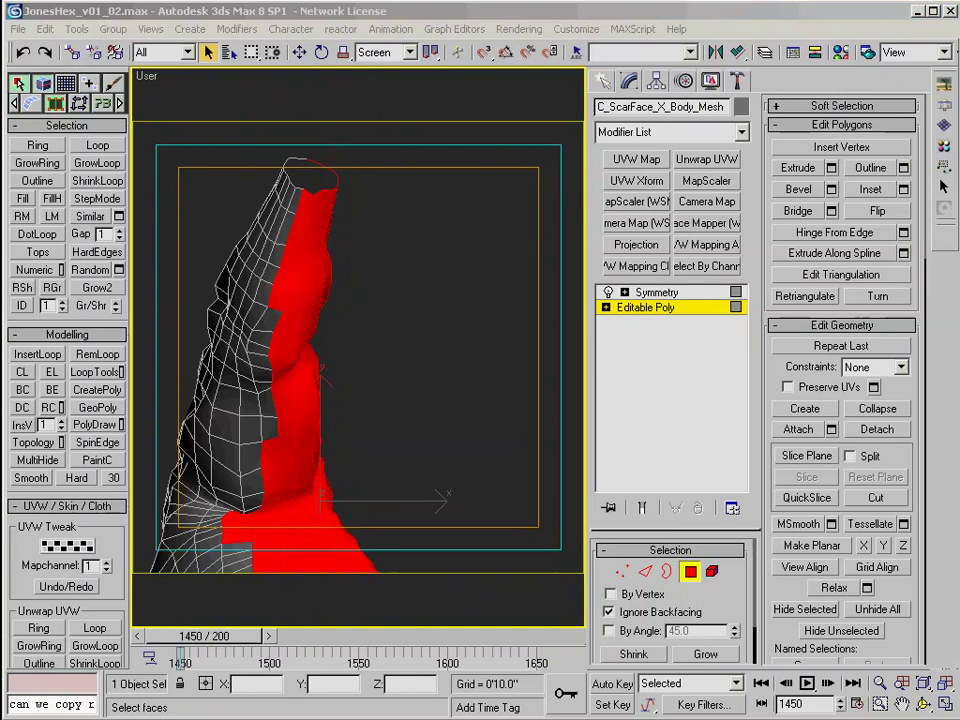
Step: Remove the stray underarm polygons from the front selection and check its boundary around the torso
scroll(221, 331, up, 2)
middle_drag(175, 480, 300, 380)
scroll(300, 380, up, 4)
alt+drag(279, 370, 402, 439)
alt+middle_drag(404, 448, 380, 430)
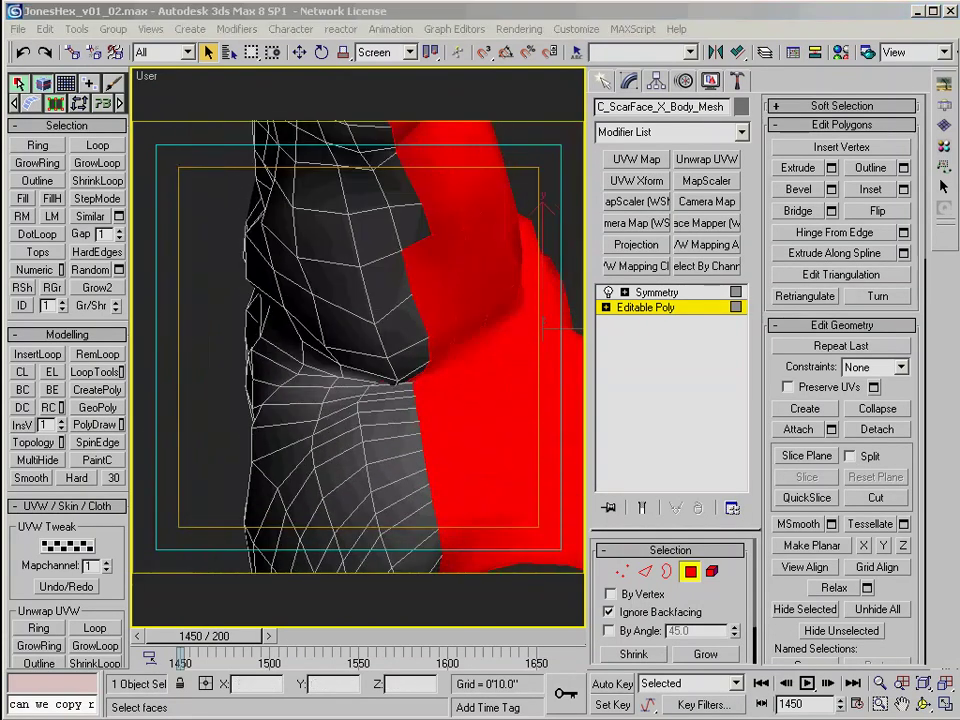
alt+middle_drag(588, 415, 368, 328)
alt+middle_drag(462, 280, 450, 300)
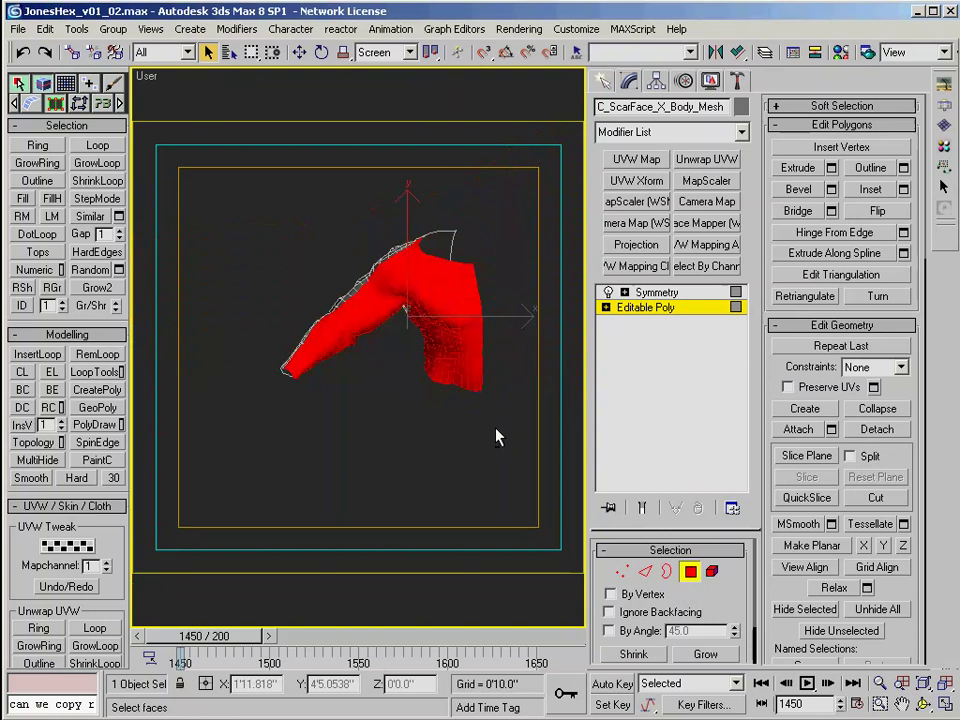
alt+middle_drag(495, 435, 223, 296)
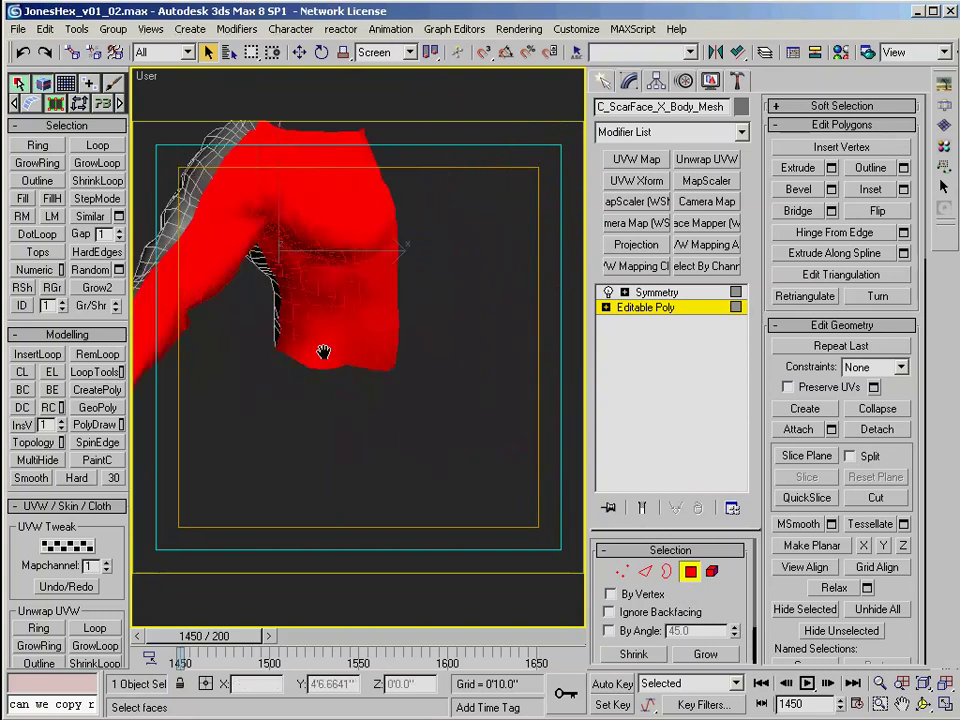
Step: Apply a UVW Map to the front polygons, align it to the front view, fit it and collapse it
key(f)
scroll(347, 282, up, 3)
click(637, 159)
scroll(655, 645, down, 10)
click(643, 647)
click(638, 599)
right_click(660, 305)
click(711, 443)
Step: Hide the mapped front polygons, select all remaining ones and switch to the Back view
key(4)
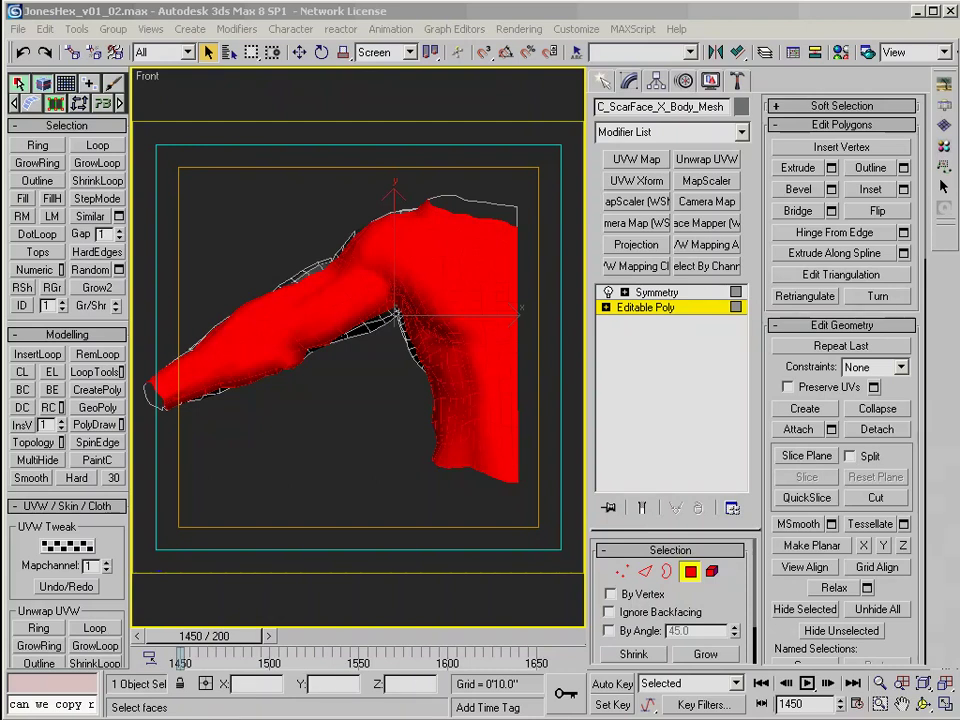
click(814, 609)
key(ctrl+a)
key(v)
click(424, 401)
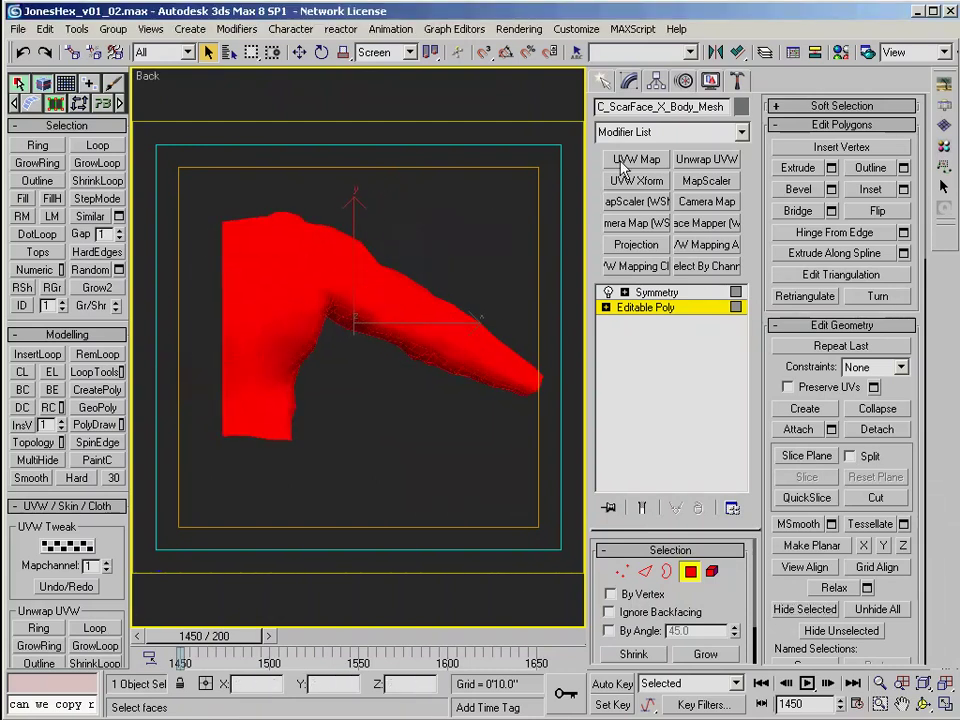
Step: Apply a UVW Map to the back polygons, fit it and collapse it into the Editable Poly
click(630, 162)
scroll(664, 630, down, 5)
scroll(663, 628, down, 3)
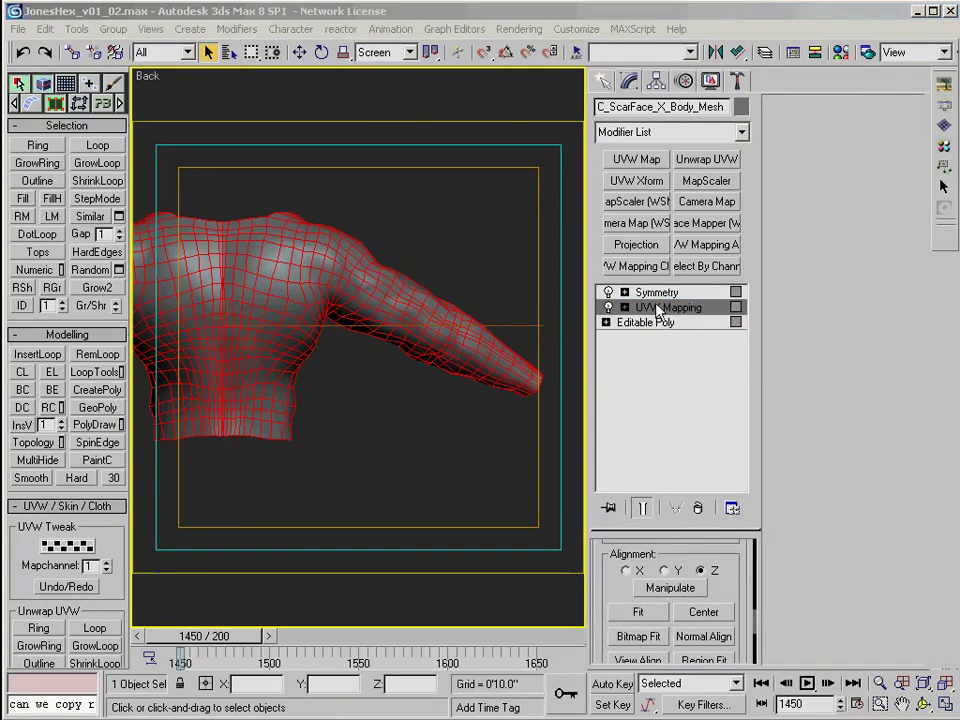
click(638, 612)
right_click(672, 305)
click(715, 442)
Step: Unhide all polygons and add an Unwrap UVW modifier above Symmetry
click(690, 571)
click(872, 608)
alt+middle_drag(460, 320, 385, 322)
click(690, 571)
click(657, 292)
click(707, 160)
click(838, 130)
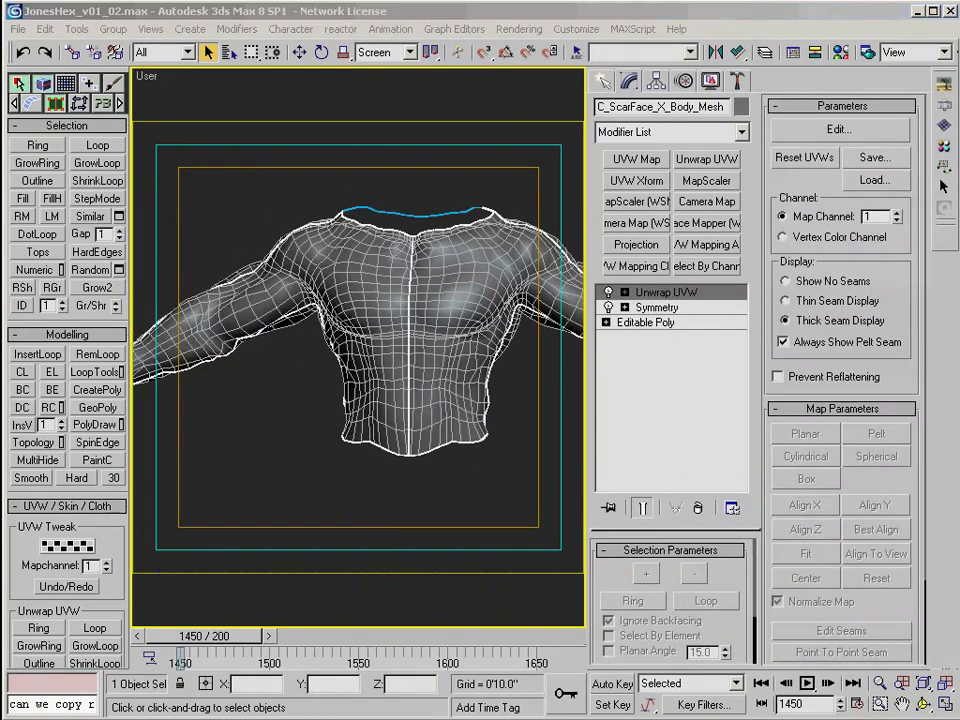
Step: Apply the CheckerTest material to the body mesh and close the Material Editor
scroll(400, 320, up, 4)
middle_drag(430, 270, 405, 325)
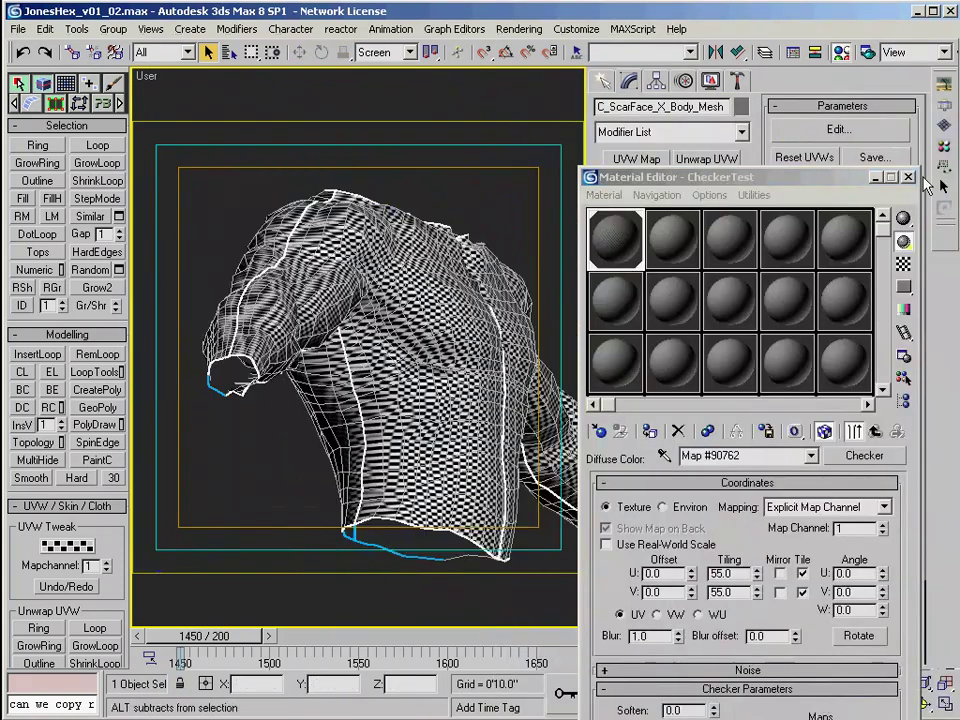
click(908, 177)
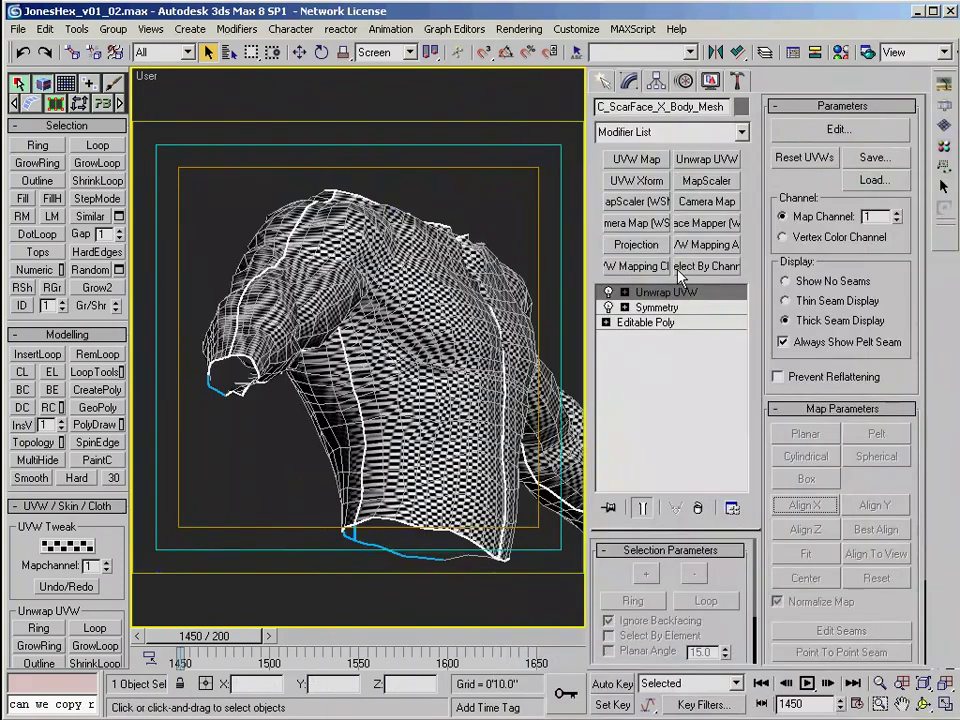
Step: Open the UVs for editing and move the overlapping front shell down below the back shell
click(838, 129)
scroll(720, 440, down, 3)
drag(805, 429, 782, 655)
scroll(718, 444, down, 3)
drag(600, 290, 800, 600)
click(571, 146)
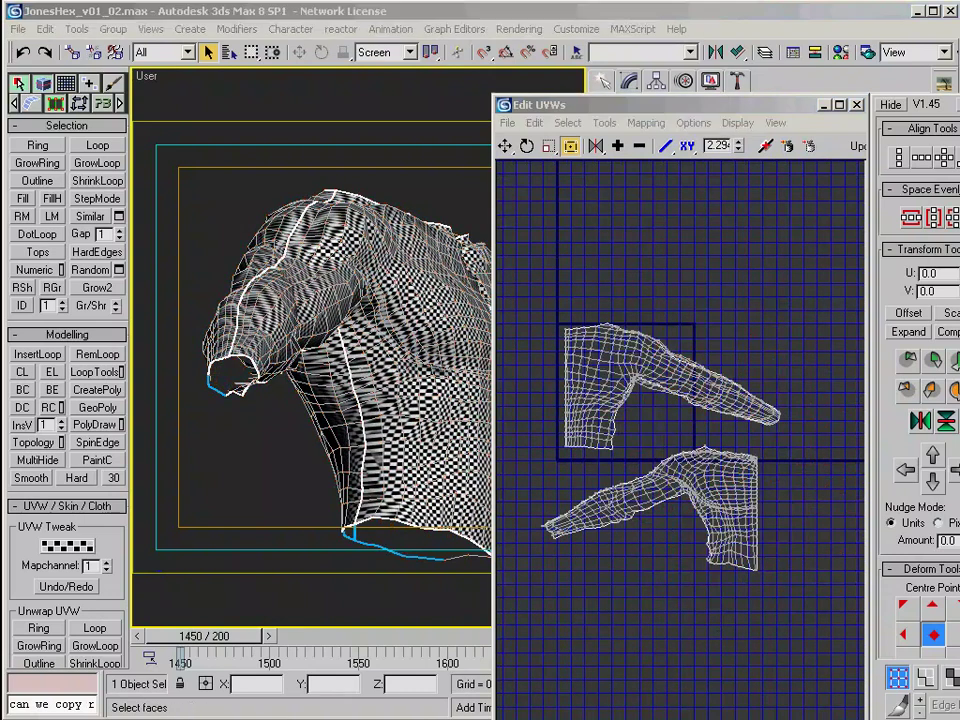
Step: Select the lower torso faces of the back shell and check their extent on the model
click(640, 385)
middle_drag(645, 460, 634, 364)
drag(662, 505, 665, 408)
click(951, 678)
scroll(655, 348, up, 2)
middle_drag(655, 348, 755, 388)
ctrl+drag(745, 408, 622, 320)
scroll(700, 350, up, 4)
alt+middle_drag(360, 510, 218, 537)
alt+middle_drag(320, 370, 270, 372)
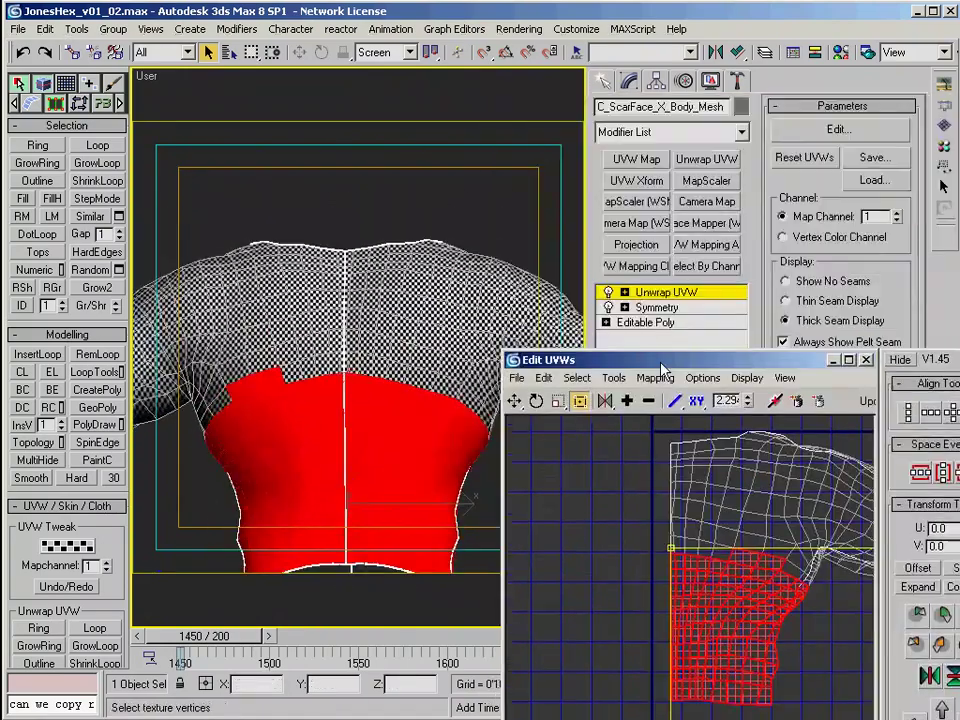
Step: Place the Unwrap UVW modifier below Symmetry in the stack and reopen its UV editor
drag(560, 365, 900, 690)
drag(674, 327, 674, 325)
click(839, 130)
Step: Select the lower torso faces on both the front and back shells, checking the selection boundary on the model
middle_drag(486, 602, 475, 515)
drag(461, 440, 579, 636)
drag(500, 356, 560, 91)
middle_drag(580, 300, 509, 451)
drag(600, 480, 366, 245)
drag(557, 441, 647, 499)
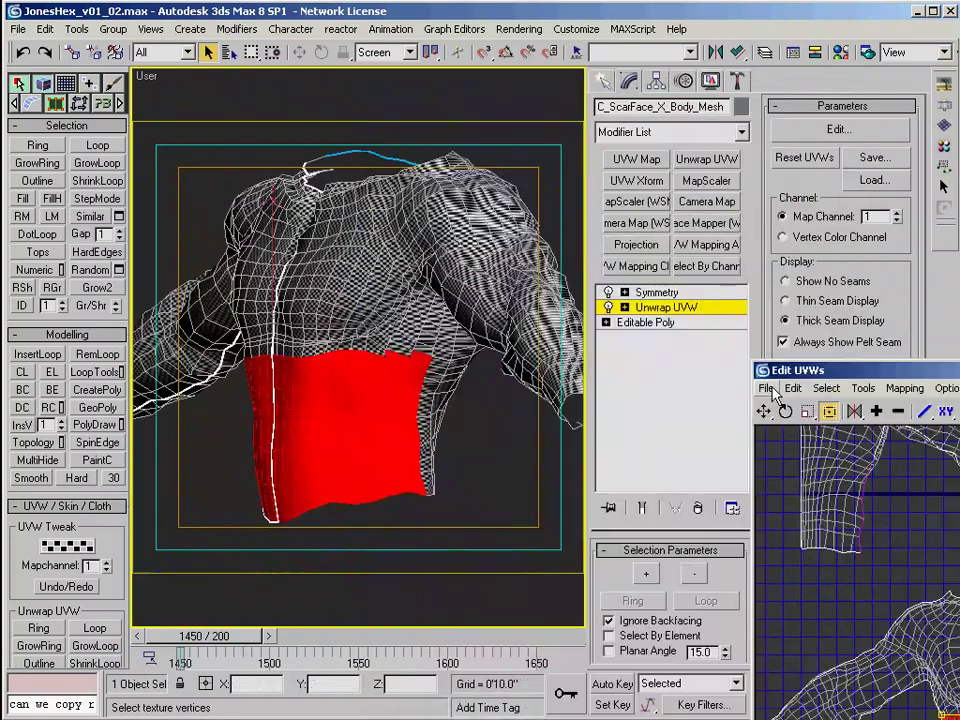
click(642, 508)
alt+middle_drag(295, 560, 315, 545)
scroll(315, 545, up, 3)
alt+middle_drag(450, 318, 208, 568)
alt+middle_drag(232, 272, 300, 290)
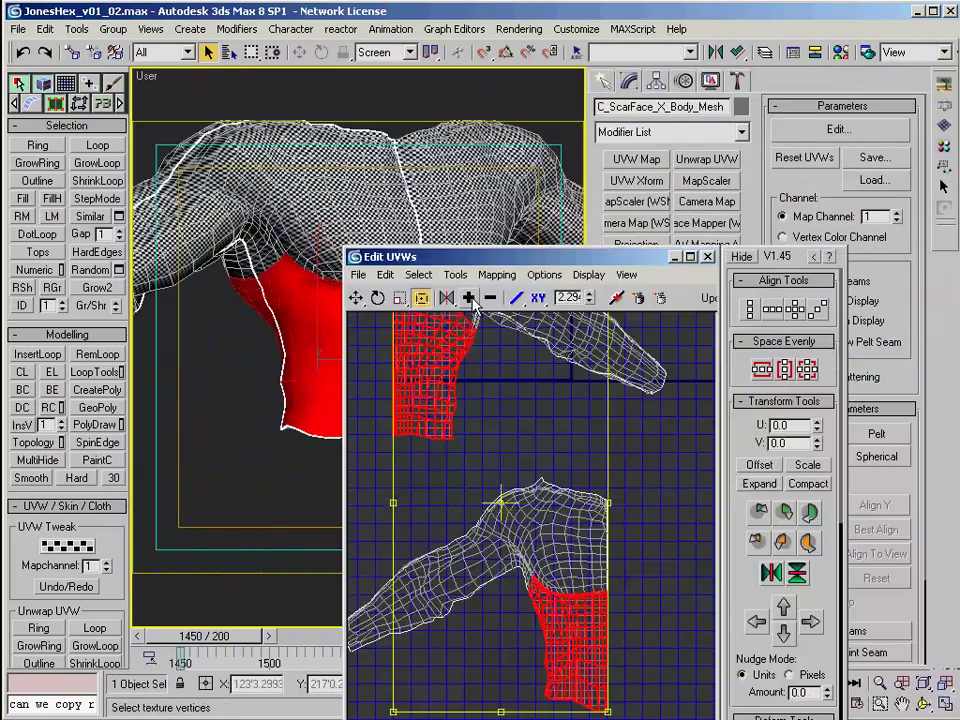
Step: Break the selected torso faces off the sleeve shells and move them down and away from the arms
alt+middle_drag(300, 240, 396, 201)
right_click(587, 556)
scroll(587, 553, down, 3)
drag(587, 553, 437, 642)
middle_drag(500, 610, 500, 687)
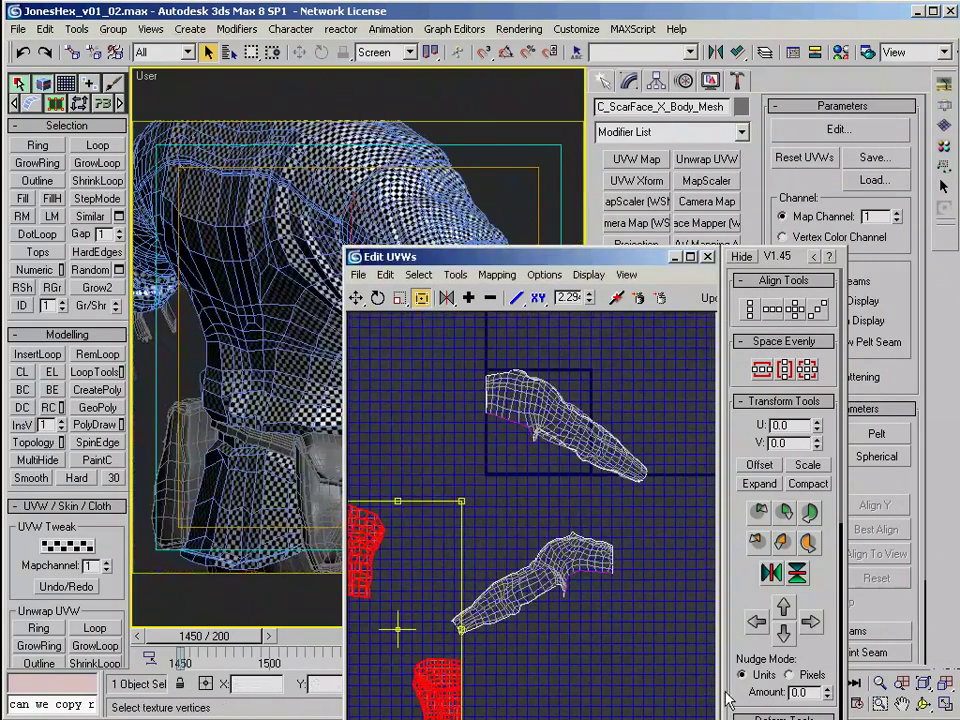
drag(651, 257, 625, 145)
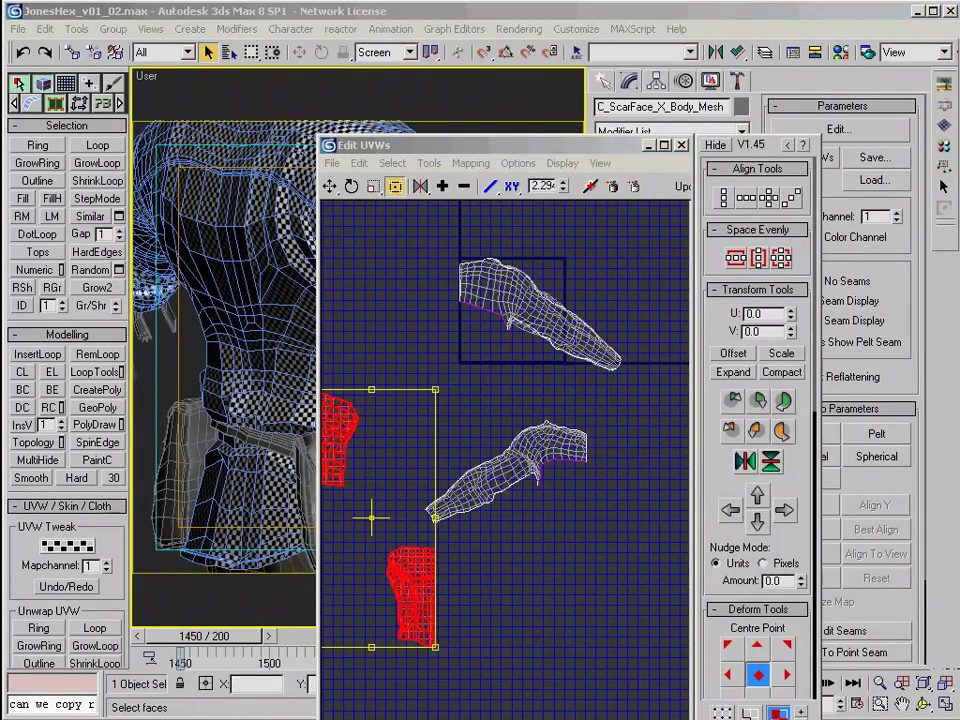
Step: Select the arm shells as whole elements and move and rotate them until they lie nearly parallel beside each other
drag(476, 430, 550, 508)
drag(470, 145, 464, 66)
click(736, 695)
middle_drag(485, 430, 564, 484)
click(564, 484)
alt+middle_drag(240, 400, 230, 450)
click(640, 360)
drag(670, 328, 558, 413)
drag(603, 367, 548, 443)
drag(576, 381, 572, 408)
middle_drag(570, 439, 570, 317)
click(580, 350)
drag(555, 414, 551, 414)
middle_drag(545, 376, 548, 325)
Step: Move the torso shell away from the arms and select both arm shells
click(473, 430)
drag(475, 430, 407, 385)
middle_drag(407, 385, 388, 465)
drag(425, 455, 632, 255)
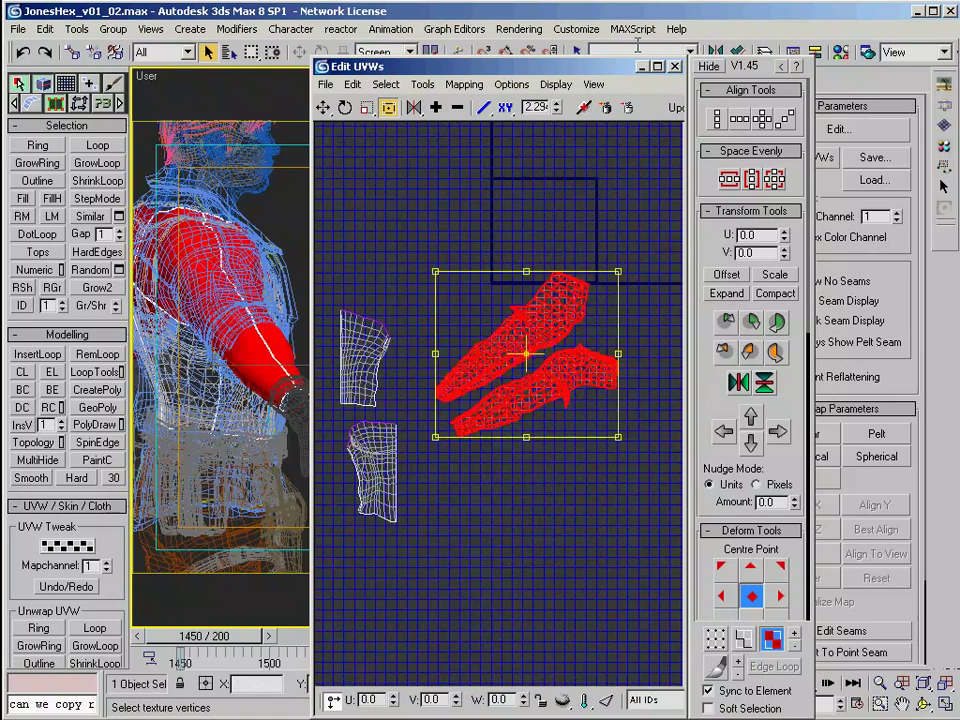
Step: Collapse the Unwrap UVW modifier into the body mesh and save the scene as JonesHex_v01_03.max
drag(600, 66, 310, 150)
right_click(673, 308)
click(714, 446)
click(18, 29)
click(45, 135)
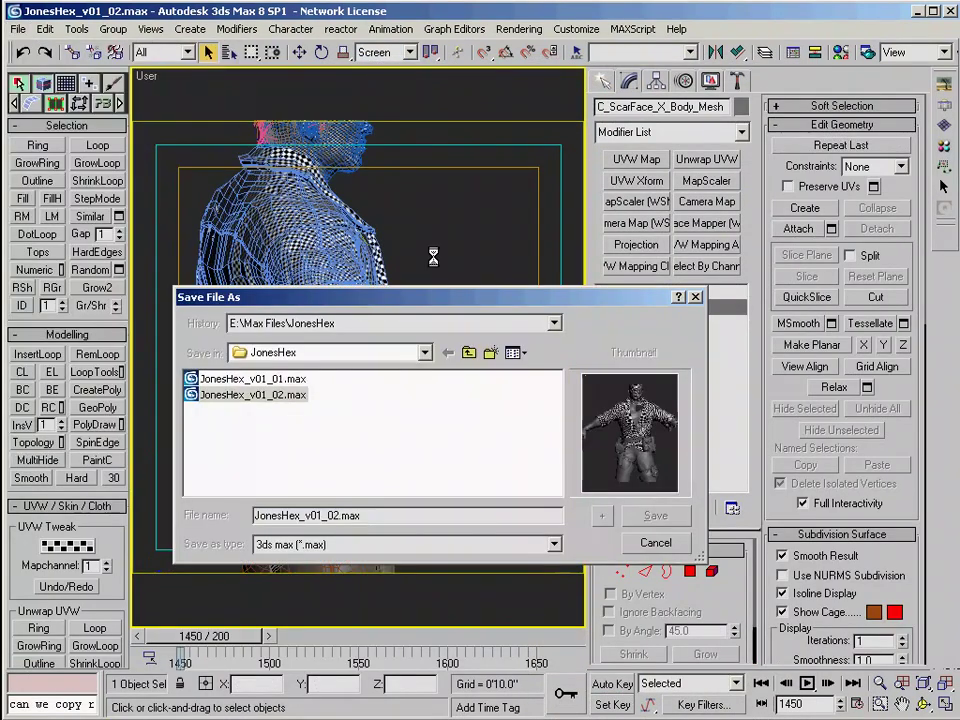
click(601, 515)
Step: Add a new Unwrap UVW modifier above the body's Editable Poly and open its UV editor
click(646, 322)
click(706, 159)
click(838, 129)
drag(455, 315, 381, 66)
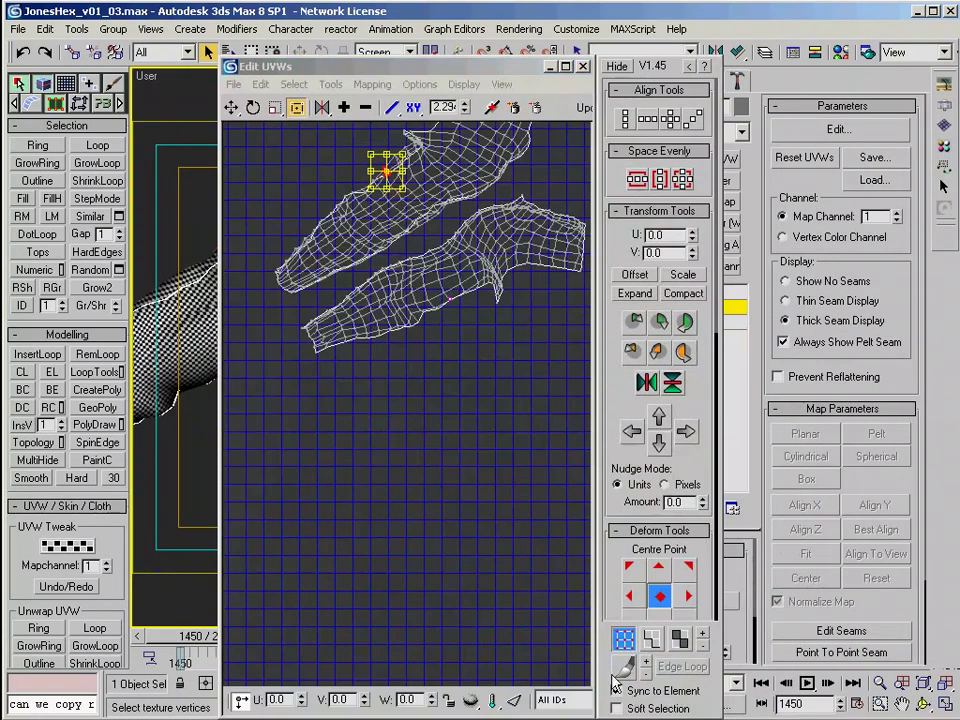
Step: Turn on Sync to Element and rotate the arm shells to lie roughly horizontal
click(667, 692)
middle_drag(575, 168, 569, 295)
drag(562, 290, 505, 260)
Step: Relax the two arm shells by edge angles with 100 iterations and an amount of 0.1
scroll(658, 361, down, 10)
click(655, 538)
click(655, 538)
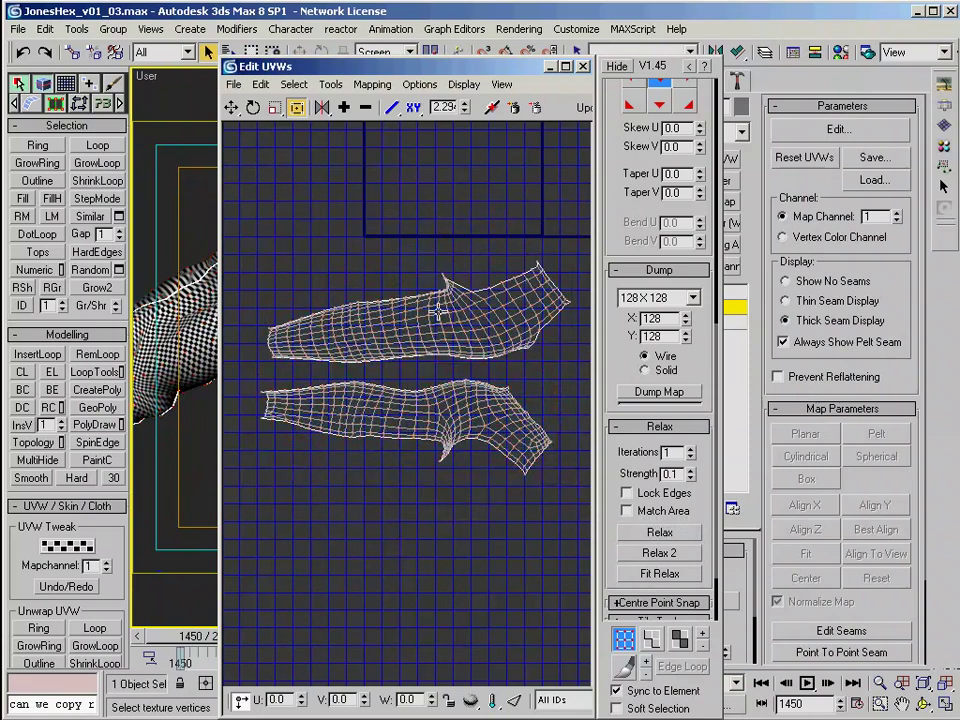
click(470, 335)
click(652, 554)
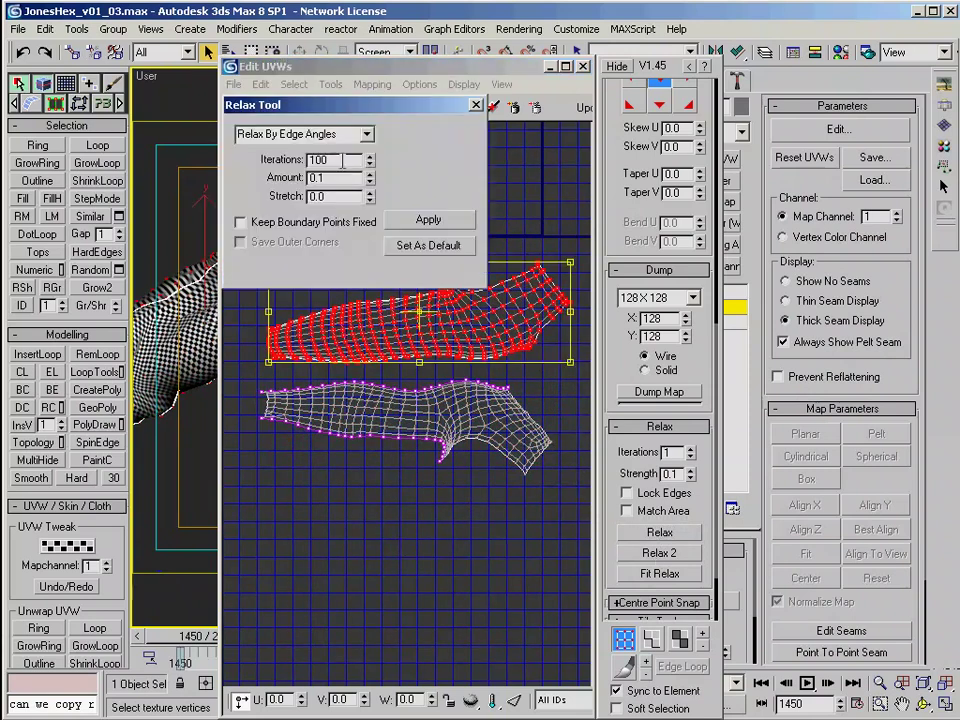
click(424, 221)
click(476, 105)
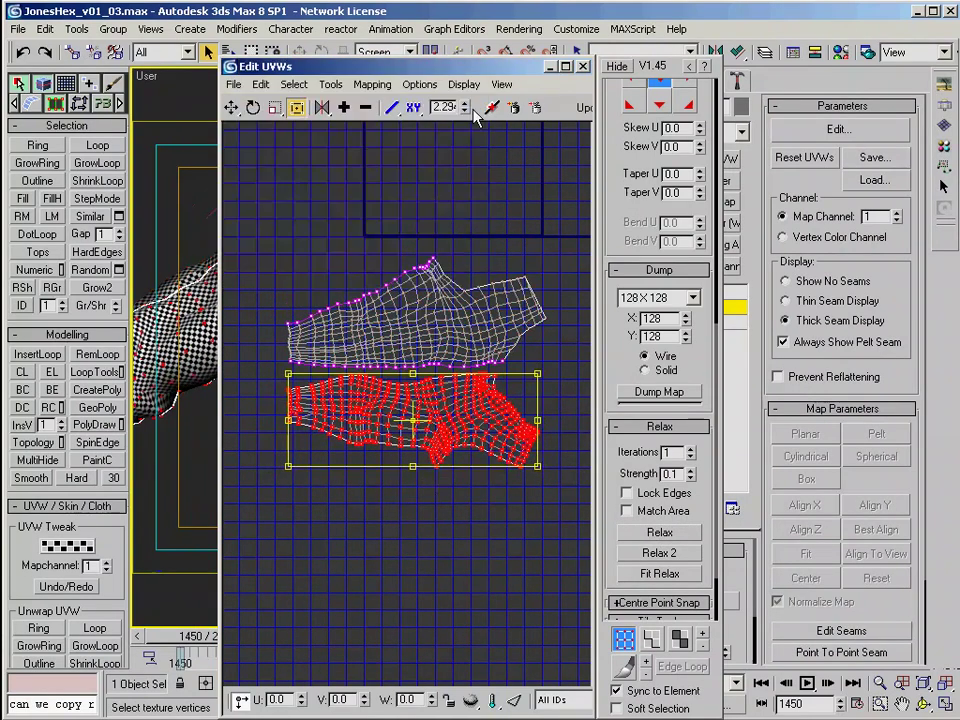
Step: Try to stitch the facing seam edge loops of the arm shells with Align Clusters, Scale Clusters and a bias of 0.5
scroll(461, 394, up, 2)
middle_drag(350, 420, 461, 394)
middle_drag(530, 419, 504, 400)
scroll(418, 400, up, 4)
click(470, 540)
click(650, 640)
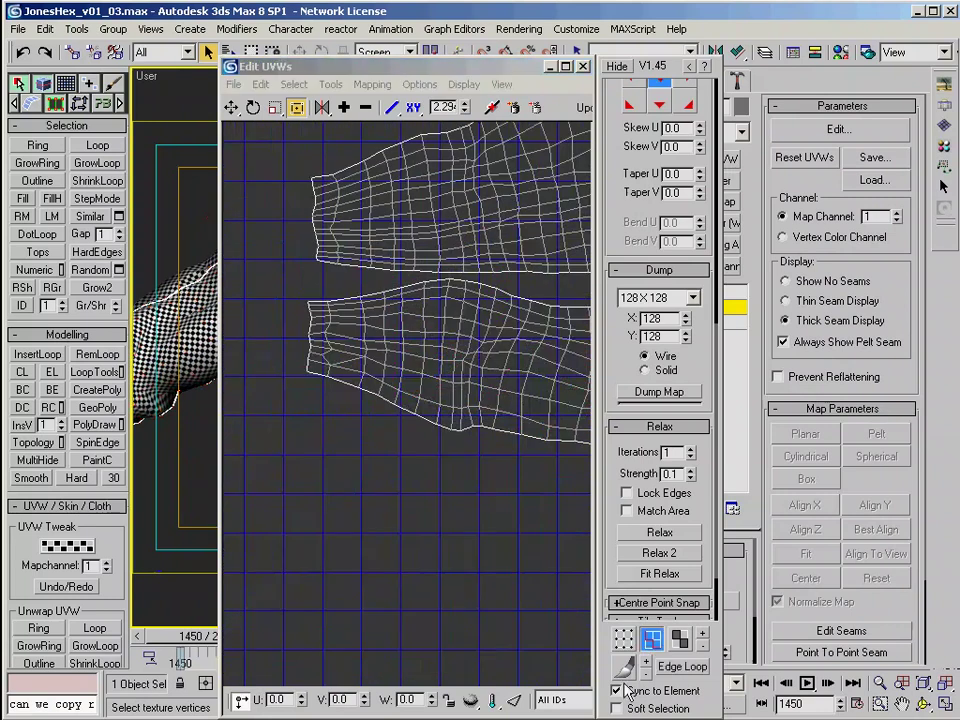
click(325, 262)
click(93, 630)
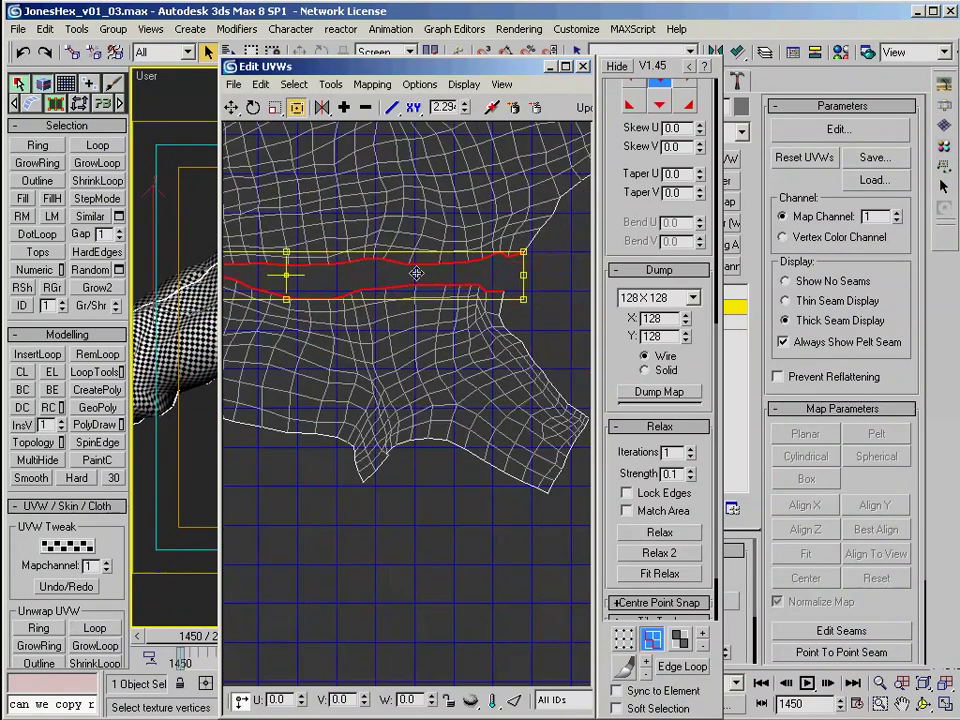
click(331, 84)
click(366, 264)
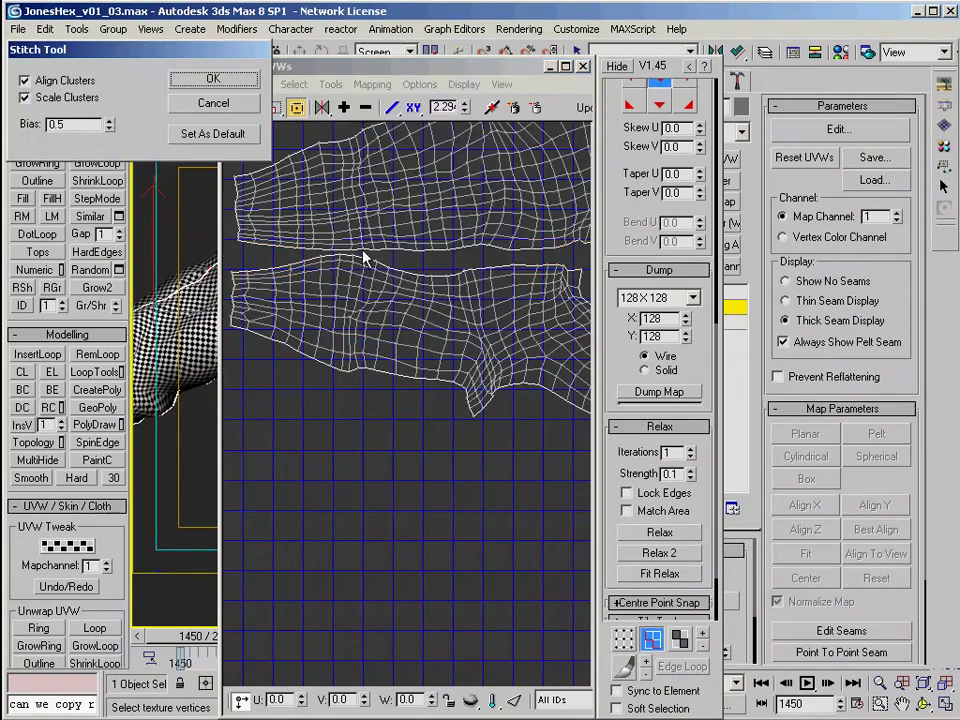
click(213, 79)
Step: Reselect the facing seam edge loops of the two arm shells and squash them together onto one horizontal line
middle_drag(377, 236, 400, 258)
click(424, 292)
middle_drag(454, 296, 557, 296)
click(93, 629)
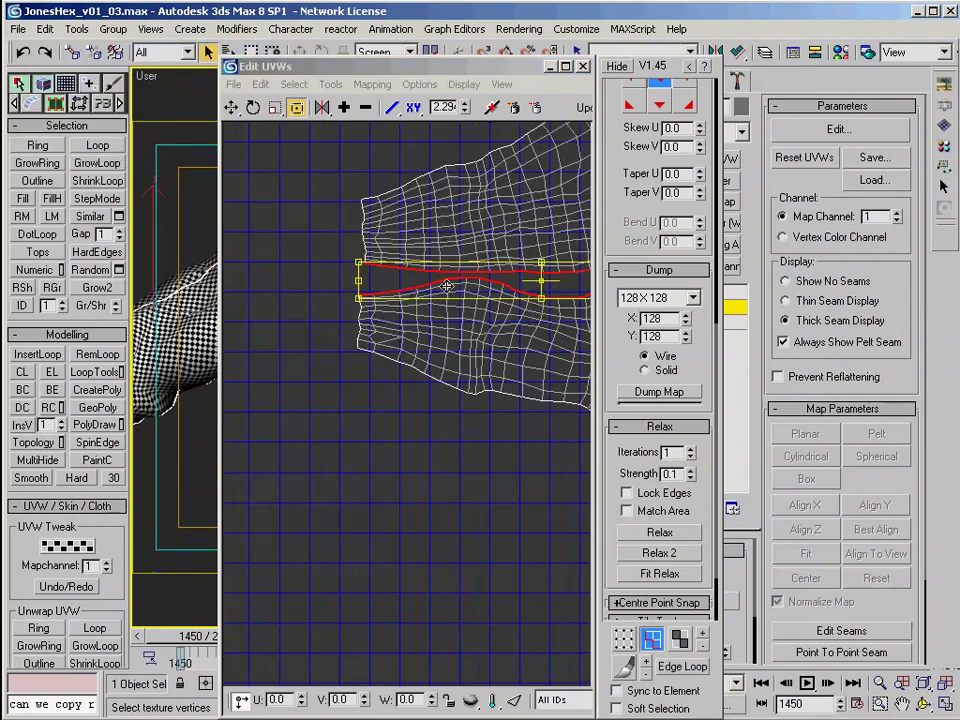
middle_drag(380, 310, 333, 319)
drag(310, 306, 309, 281)
middle_drag(560, 268, 362, 272)
drag(424, 274, 426, 291)
middle_drag(265, 284, 518, 288)
Step: Target weld the matching seam edges of the two arm shells, starting at the wrist end
scroll(399, 289, up, 2)
scroll(380, 270, up, 2)
middle_drag(335, 225, 347, 302)
key(1)
right_click(347, 303)
click(398, 409)
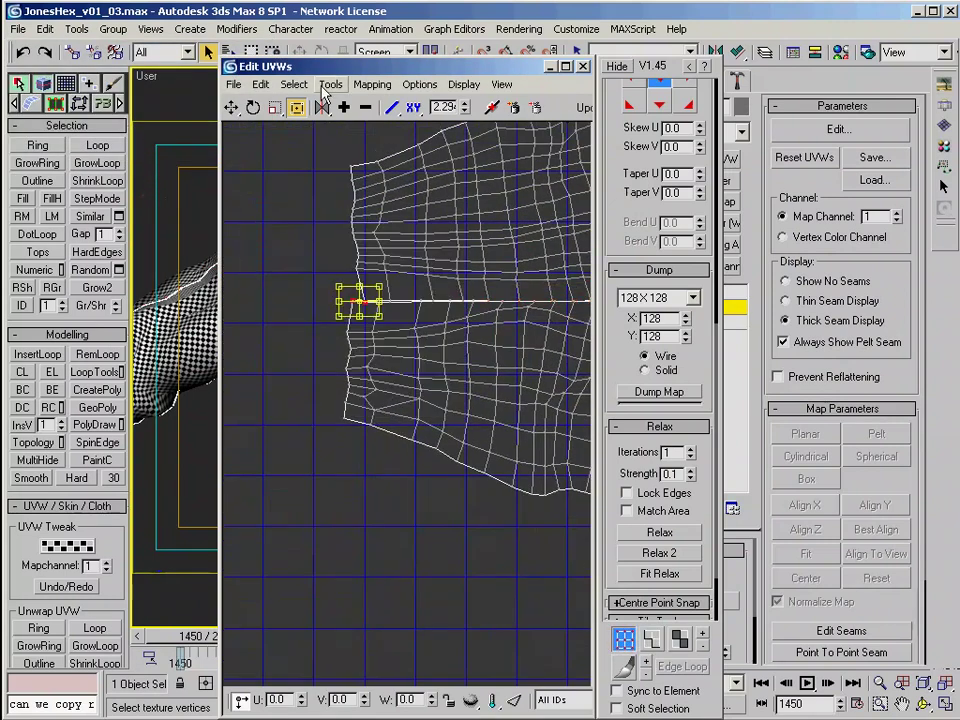
right_click(350, 302)
click(393, 395)
scroll(388, 276, up, 4)
click(653, 638)
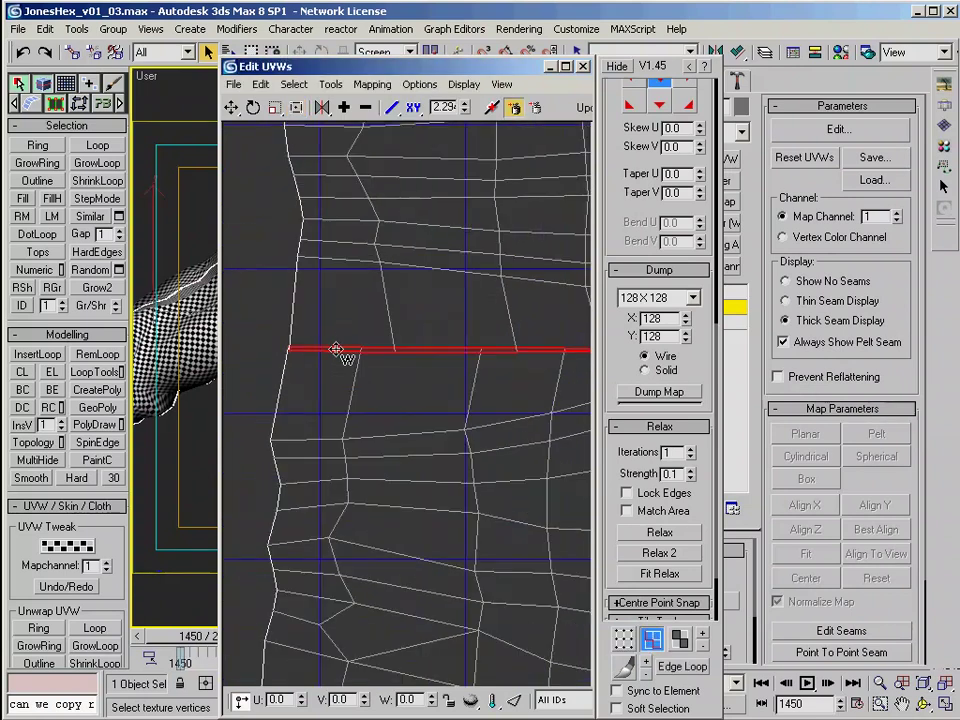
middle_drag(420, 352, 283, 338)
drag(397, 334, 442, 335)
middle_drag(444, 338, 307, 328)
middle_drag(425, 322, 269, 322)
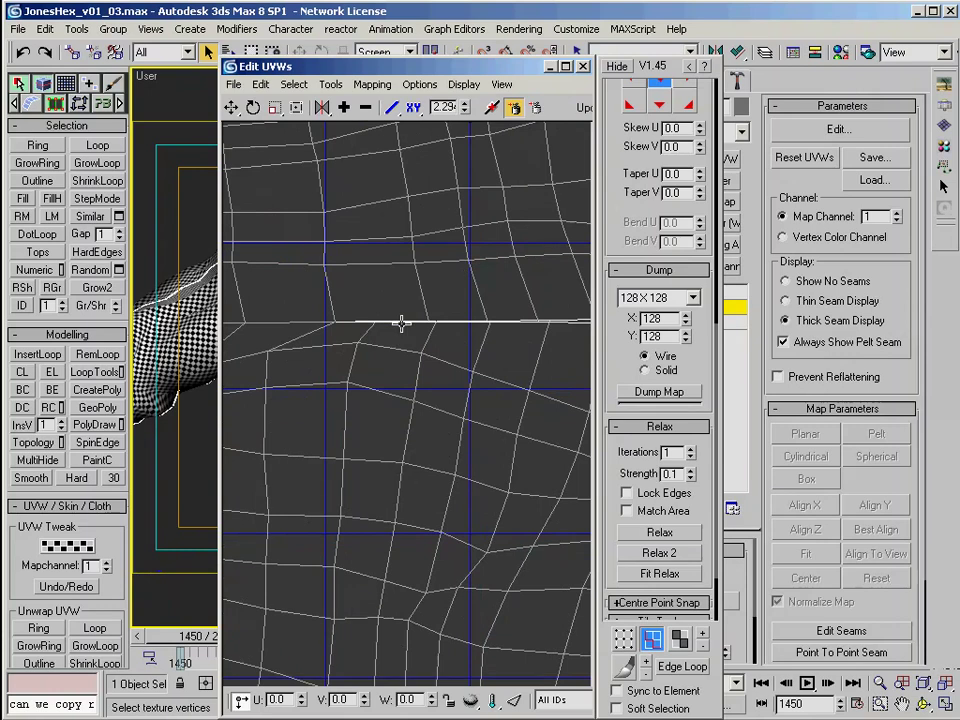
Step: Continue target welding the matching seam edges one after another along the arm toward the shoulder
middle_drag(437, 314, 310, 301)
drag(417, 308, 391, 308)
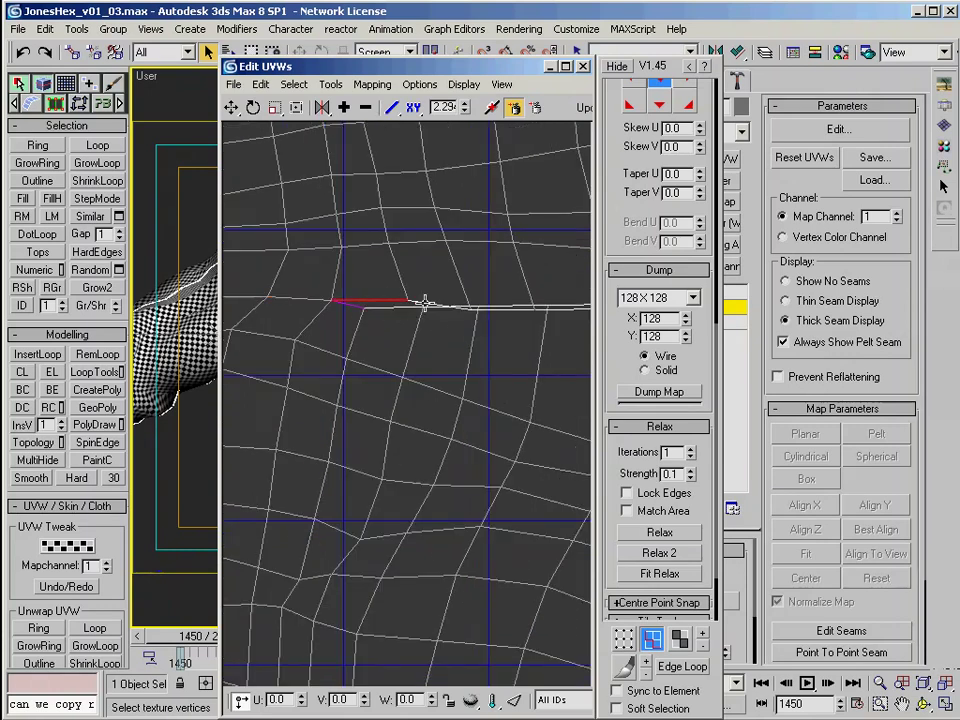
middle_drag(397, 309, 420, 298)
drag(456, 300, 409, 300)
middle_drag(549, 308, 391, 294)
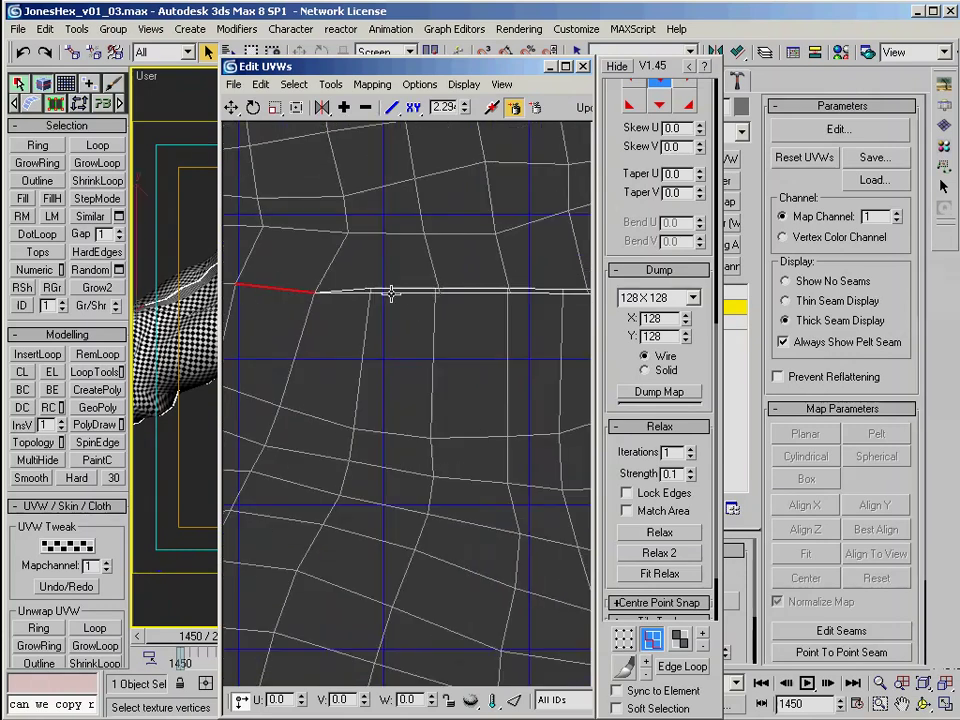
drag(449, 299, 398, 295)
middle_drag(536, 290, 372, 300)
drag(369, 301, 367, 296)
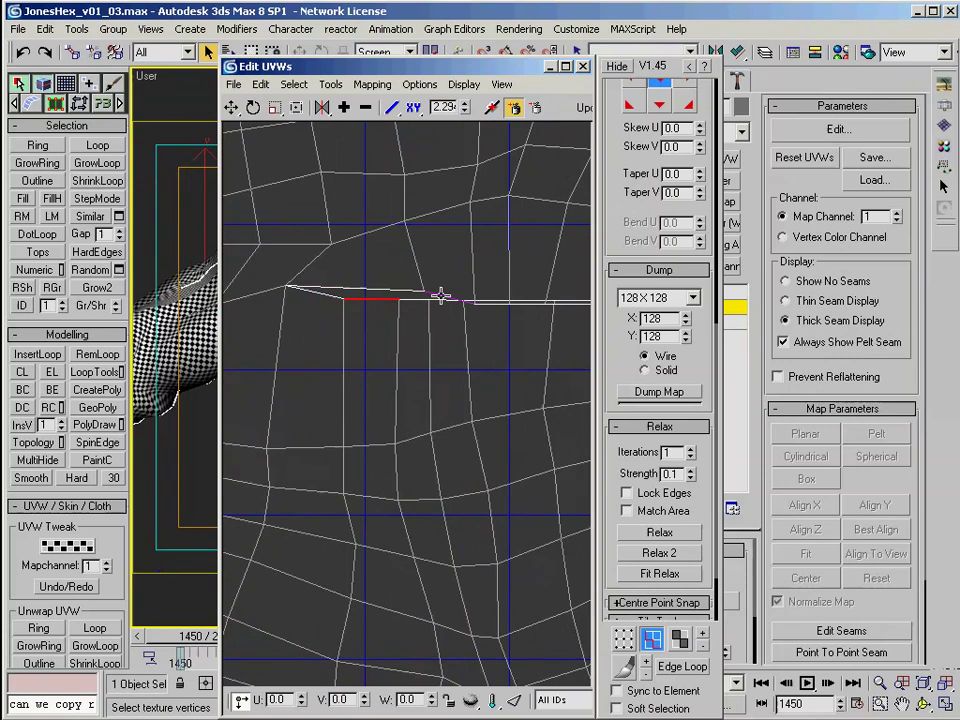
middle_drag(377, 298, 296, 298)
drag(369, 301, 363, 302)
middle_drag(566, 305, 440, 296)
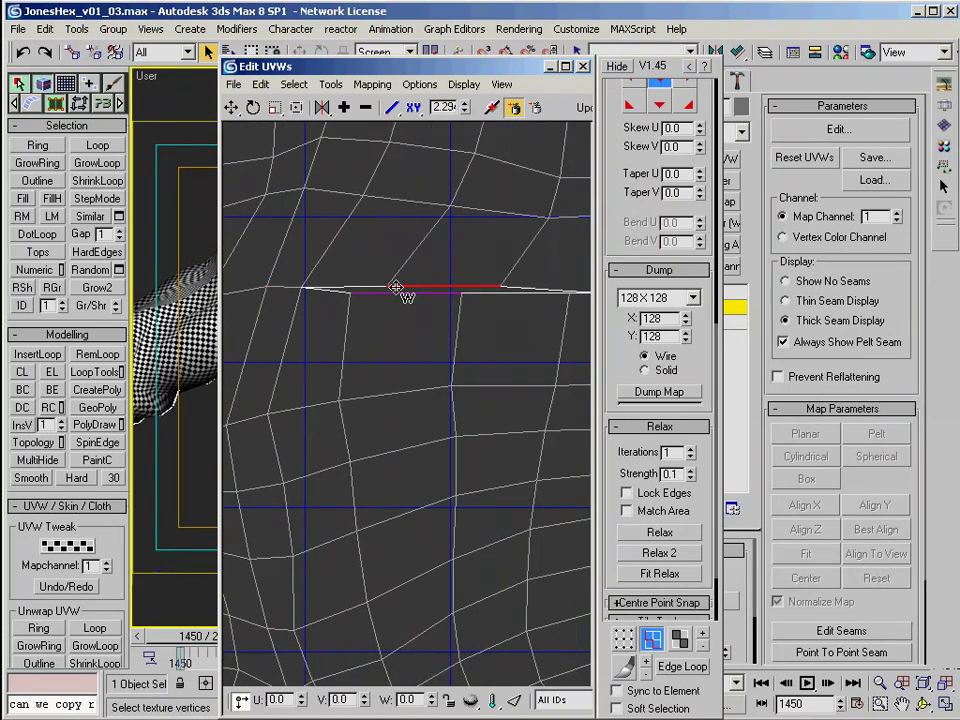
drag(440, 296, 385, 294)
middle_drag(502, 296, 337, 289)
middle_drag(438, 296, 409, 287)
drag(430, 259, 427, 260)
middle_drag(505, 281, 414, 279)
Step: Turn on Soft Selection and reposition points of the joined arm shell around the shoulder end of its seam
scroll(490, 305, down, 8)
click(617, 691)
middle_drag(475, 422, 428, 467)
scroll(460, 400, up, 2)
click(297, 107)
scroll(533, 225, up, 1)
click(438, 164)
click(617, 691)
drag(486, 345, 457, 317)
click(624, 640)
click(617, 709)
scroll(427, 273, down, 6)
scroll(400, 228, up, 3)
click(388, 352)
drag(410, 218, 407, 202)
scroll(407, 202, down, 2)
Step: Select the whole joined arm shell and relax it by face angles with 1000 iterations and an amount of 1.0
middle_drag(407, 202, 325, 180)
drag(275, 153, 535, 370)
click(671, 553)
text(1000)
double_click(335, 177)
text(1)
click(428, 219)
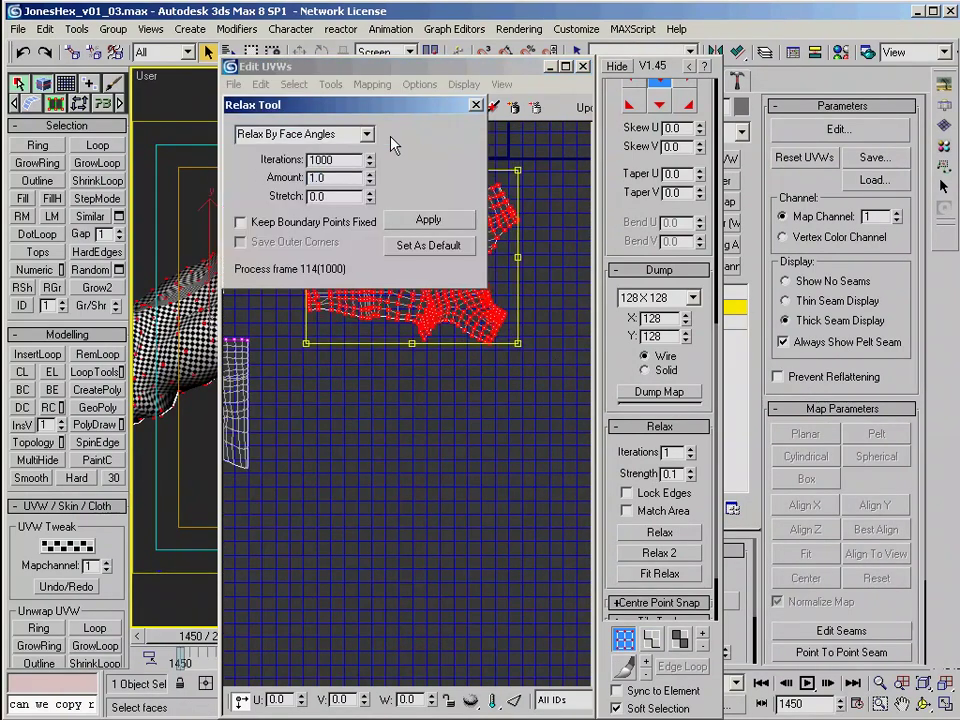
drag(385, 105, 413, 392)
click(436, 509)
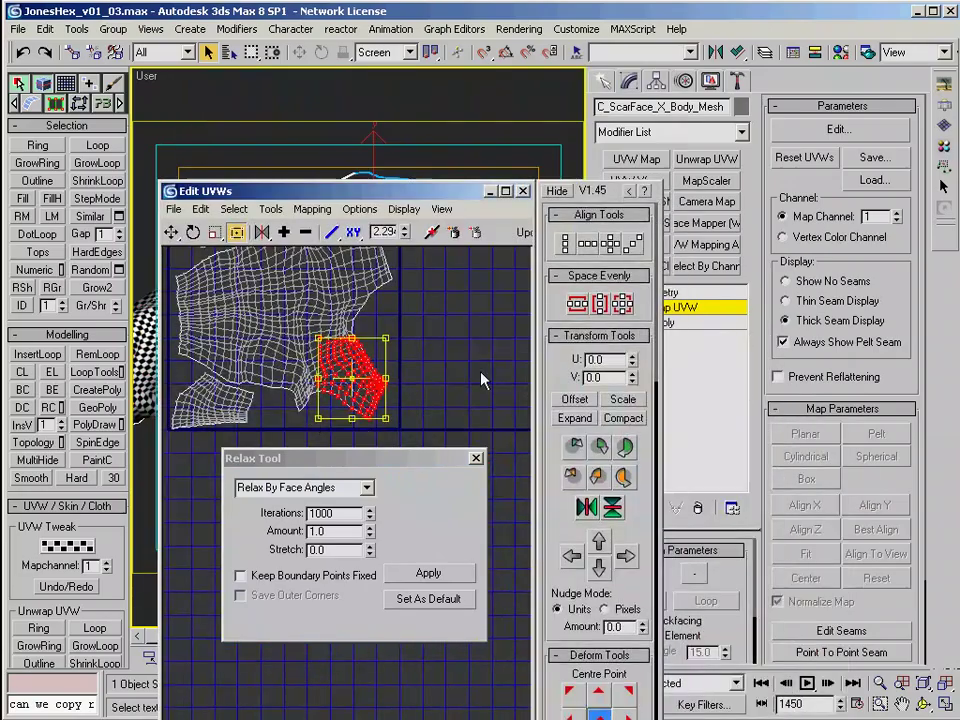
Step: Collapse the Unwrap UVW modifier below Symmetry and check the checker pattern on the body's chest and arms
right_click(703, 307)
click(753, 446)
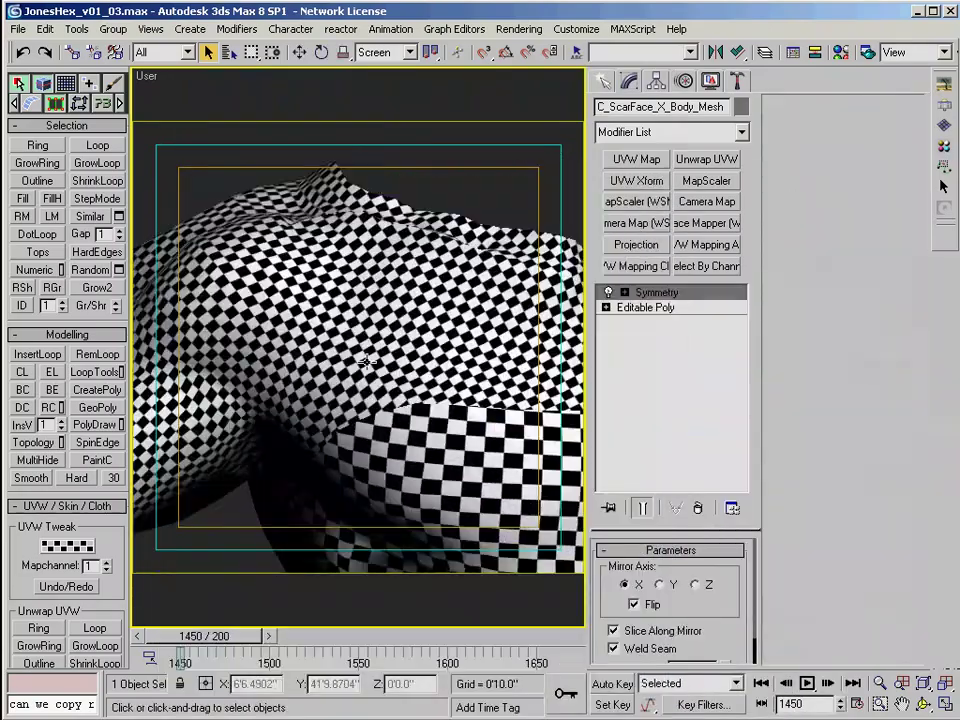
scroll(365, 445, down, 3)
alt+middle_drag(365, 445, 369, 361)
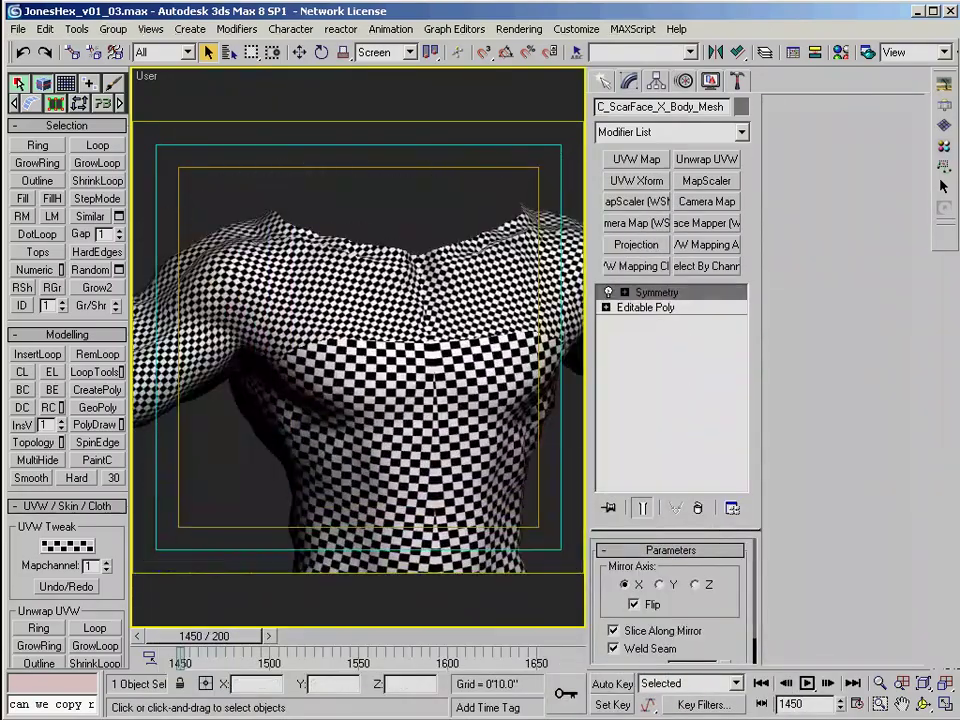
Step: Isolate the gloves mesh and delete the element of the character's left glove
key(alt+q)
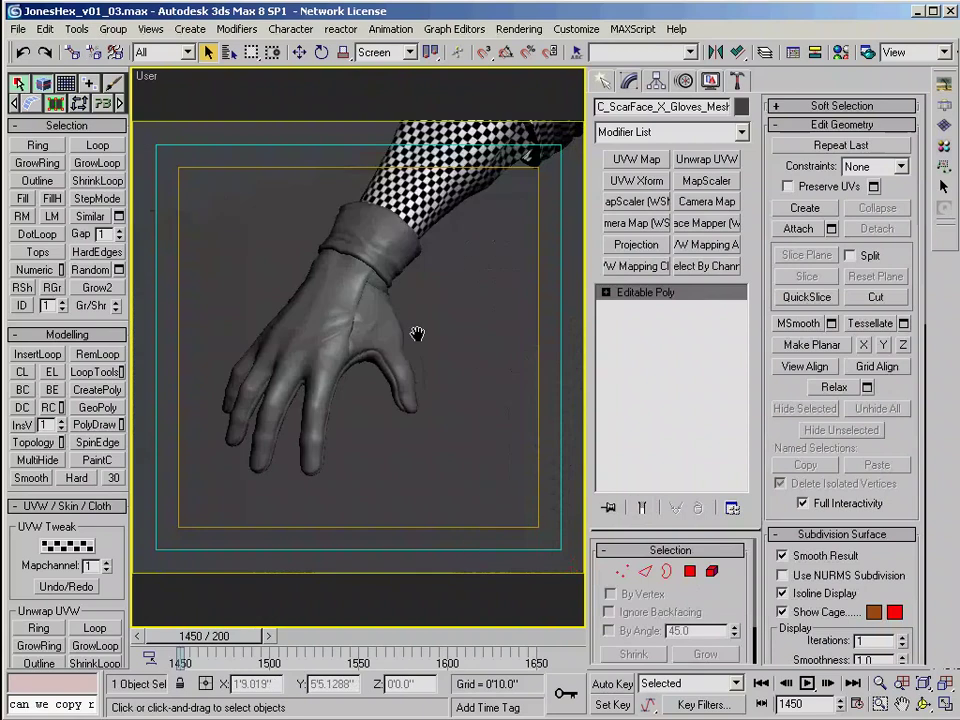
scroll(418, 328, down, 4)
key(5)
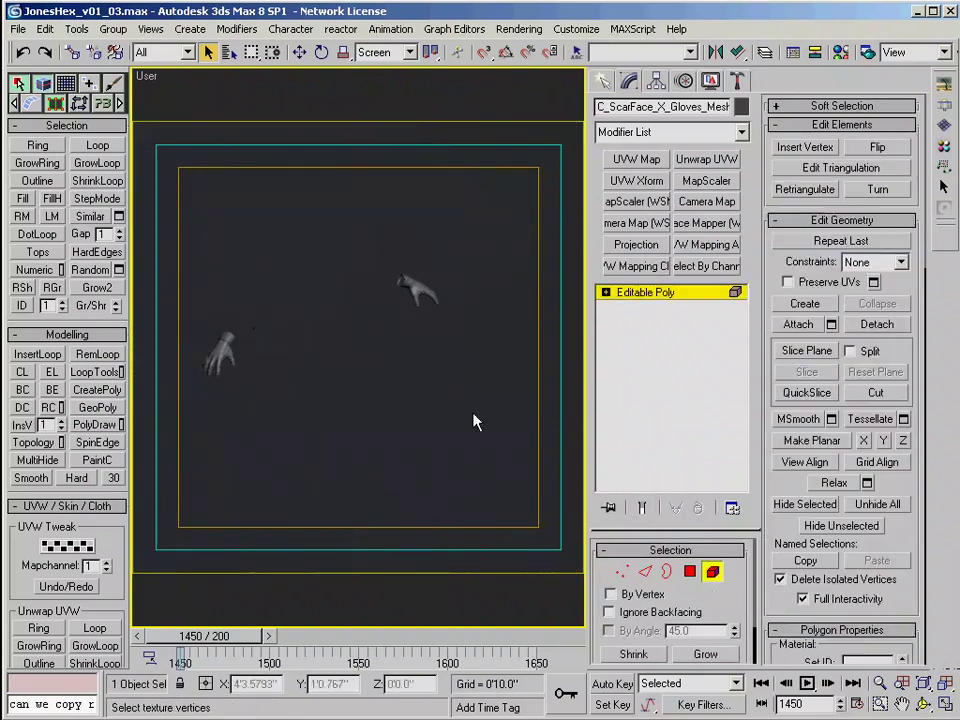
key(Delete)
key(6)
Step: Add a Symmetry modifier to the remaining glove
click(741, 132)
key(s)
key(s)
key(s)
key(s)
scroll(662, 102, down, 3)
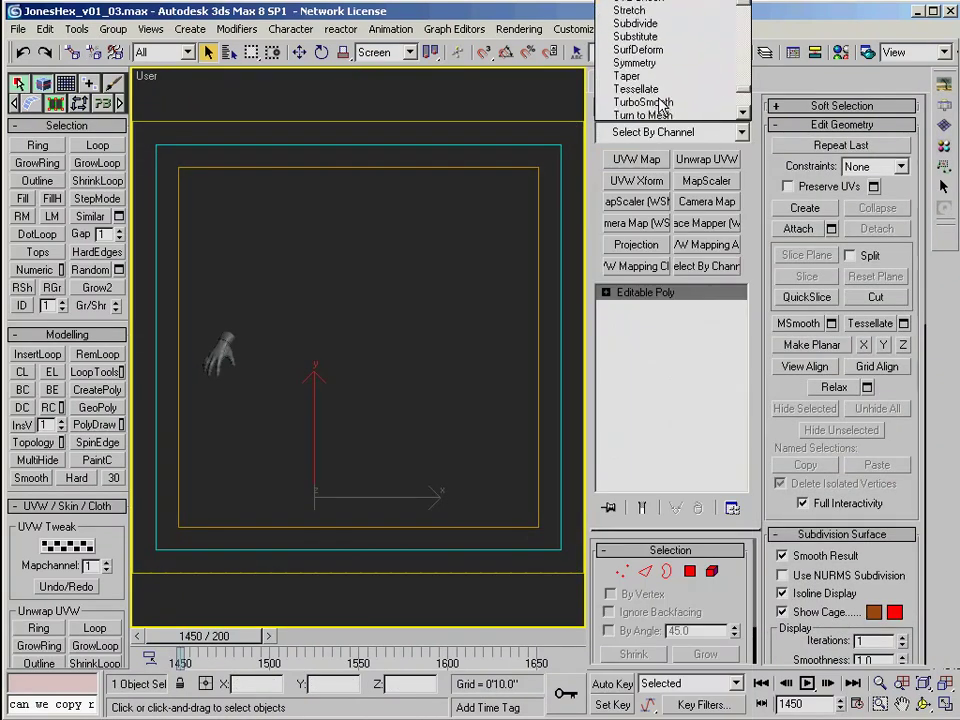
click(654, 112)
scroll(380, 462, up, 4)
Step: At the glove's Editable Poly level, select the cuff polygons by growing the selection from the open wrist border
click(650, 308)
key(4)
key(F4)
alt+middle_drag(364, 407, 456, 221)
scroll(389, 285, up, 3)
key(3)
click(389, 285)
key(4)
click(704, 658)
scroll(440, 300, up, 5)
click(638, 657)
key(t)
Step: Deselect the stray polygons beyond the cuff's edge, checking the selection boundary from several sides
alt+middle_drag(455, 331, 334, 184)
alt+drag(233, 405, 229, 401)
scroll(250, 400, down, 4)
alt+middle_drag(250, 400, 430, 375)
scroll(400, 390, up, 5)
alt+click(437, 297)
scroll(390, 328, up, 5)
alt+drag(387, 434, 295, 405)
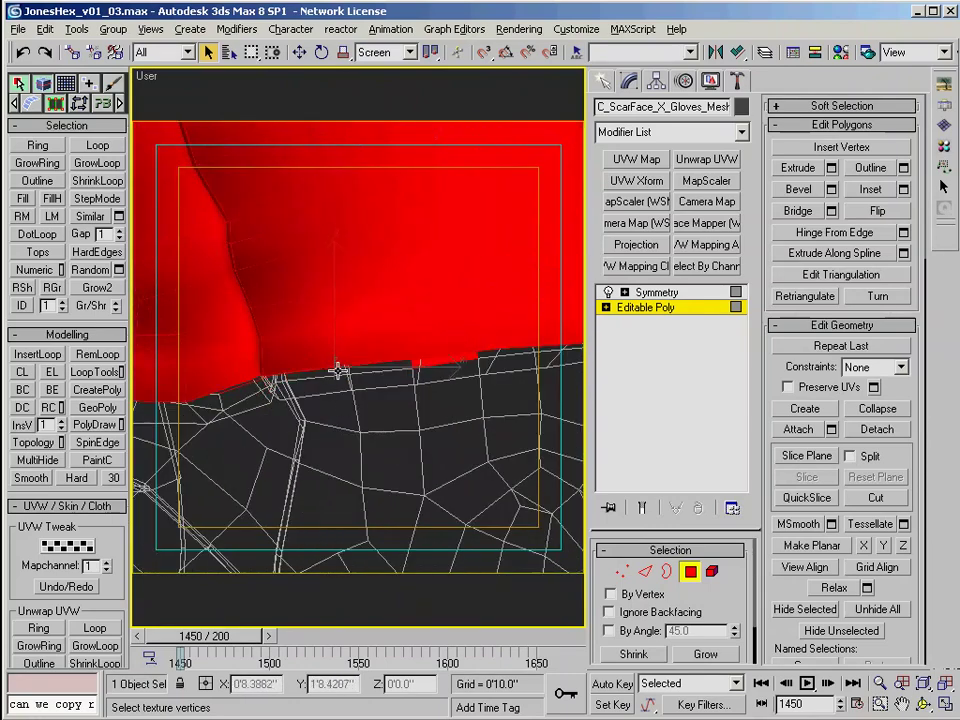
scroll(338, 371, down, 3)
alt+middle_drag(332, 407, 549, 571)
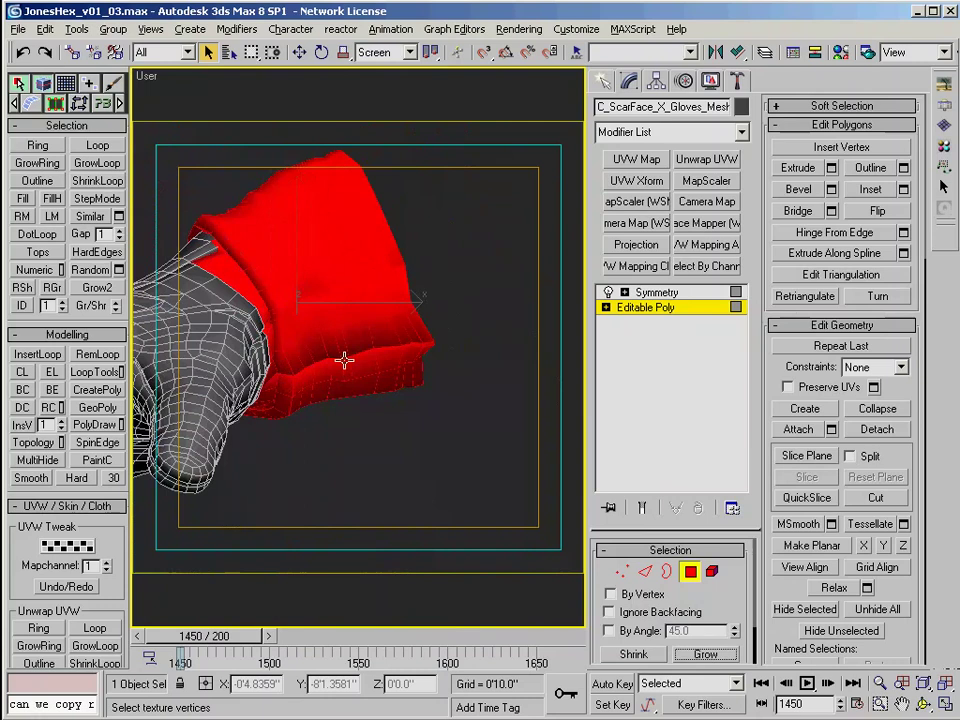
Step: Refine the glove's cuff polygon selection by shrinking and growing it until its boundary follows the wrist edge
alt+middle_drag(344, 360, 400, 440)
click(635, 660)
alt+middle_drag(385, 370, 340, 300)
scroll(340, 300, up, 3)
click(635, 660)
scroll(390, 345, down, 2)
alt+middle_drag(390, 345, 392, 358)
alt+middle_drag(340, 390, 232, 358)
scroll(478, 423, down, 3)
alt+middle_drag(478, 423, 500, 420)
click(718, 661)
alt+middle_drag(400, 440, 229, 414)
scroll(232, 400, up, 3)
click(723, 657)
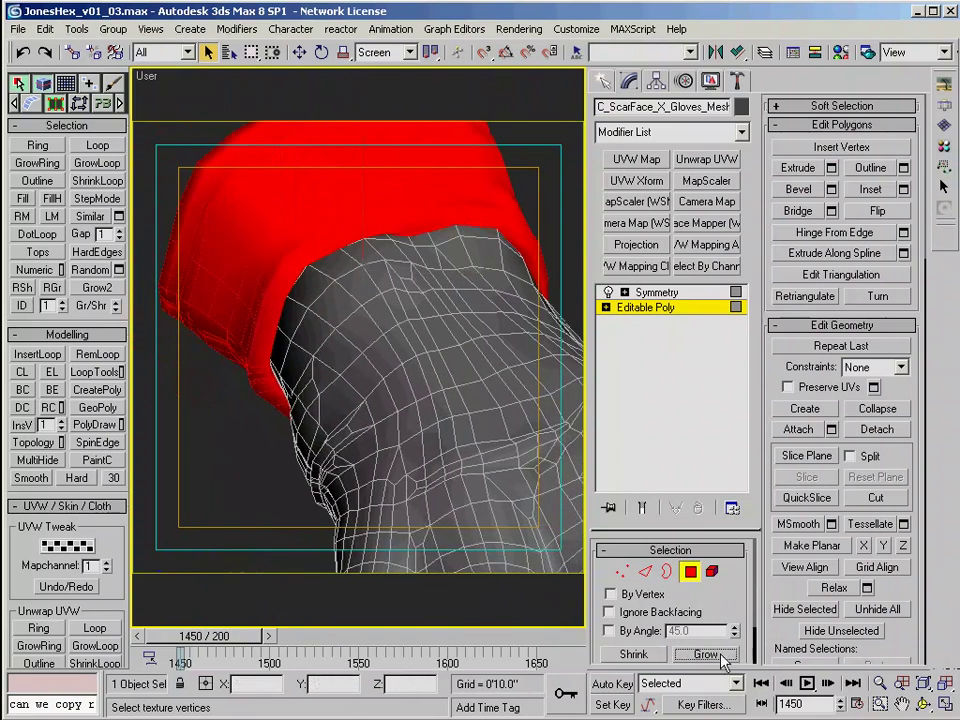
Step: Apply a UVW Map modifier with Cylindrical mapping to the selected cuff polygons and fit it to them
middle_drag(480, 370, 395, 465)
click(636, 159)
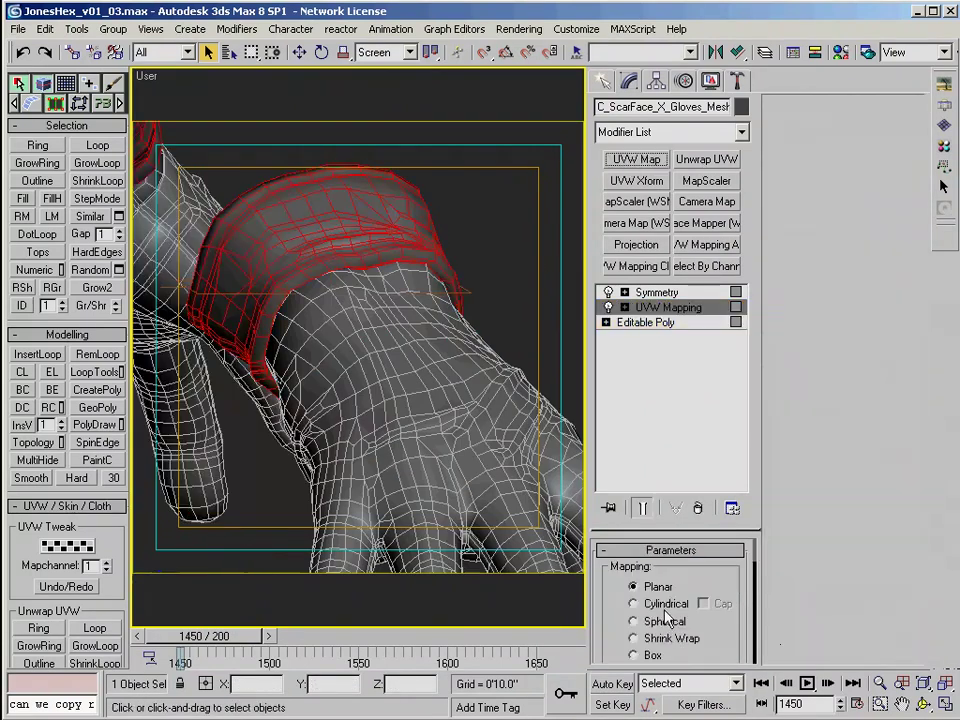
click(633, 603)
middle_drag(420, 400, 401, 290)
drag(650, 644, 706, 388)
drag(733, 534, 712, 344)
click(640, 557)
alt+middle_drag(405, 325, 381, 407)
Step: Rotate the cylindrical mapping gizmo to follow the cuff's direction, and collapse the UVW Map into the Editable Poly
key(1)
key(e)
drag(348, 340, 346, 318)
alt+middle_drag(360, 370, 381, 322)
alt+right_click(381, 322)
click(405, 301)
drag(350, 268, 386, 276)
alt+middle_drag(386, 290, 350, 318)
right_click(646, 313)
click(680, 452)
Step: Hide the mapped cuff polygons and select the back-of-hand polygons with backfacing ignored
click(662, 309)
key(4)
click(818, 593)
middle_drag(380, 425, 376, 270)
click(609, 469)
drag(230, 175, 520, 555)
scroll(448, 407, up, 3)
mouse_move(448, 407)
alt+middle_down()
mouse_move(428, 306)
mouse_move(400, 420)
alt+middle_up()
scroll(400, 420, down, 5)
click(237, 217)
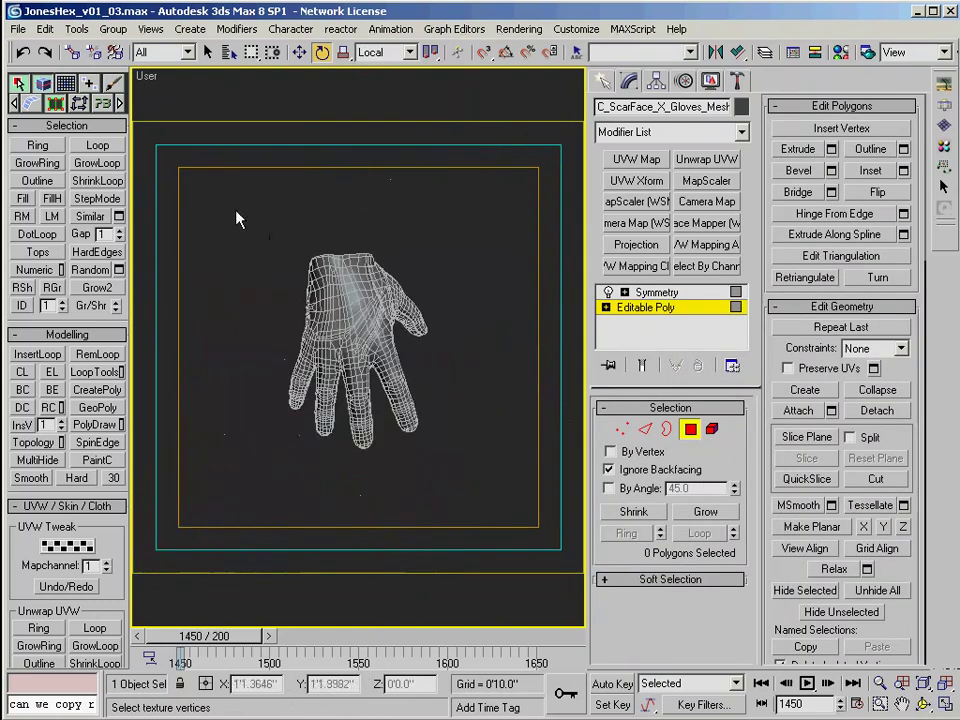
drag(237, 217, 470, 490)
Step: Deselect the stray polygons along the outer side of the thumb, checking the boundary from several angles
scroll(422, 480, up, 5)
mouse_move(422, 480)
alt+middle_down()
mouse_move(400, 390)
mouse_move(430, 340)
alt+middle_up()
drag(476, 478, 362, 382)
scroll(422, 326, up, 3)
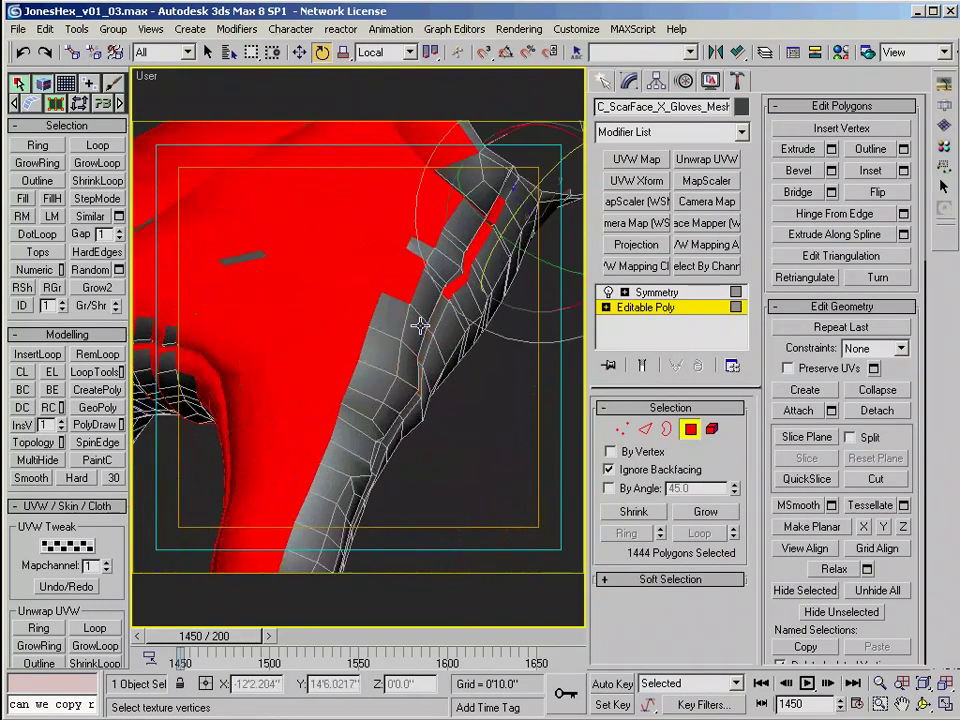
alt+middle_drag(422, 326, 380, 385)
alt+drag(461, 476, 375, 289)
alt+middle_drag(375, 289, 431, 279)
click(642, 467)
middle_drag(210, 215, 322, 241)
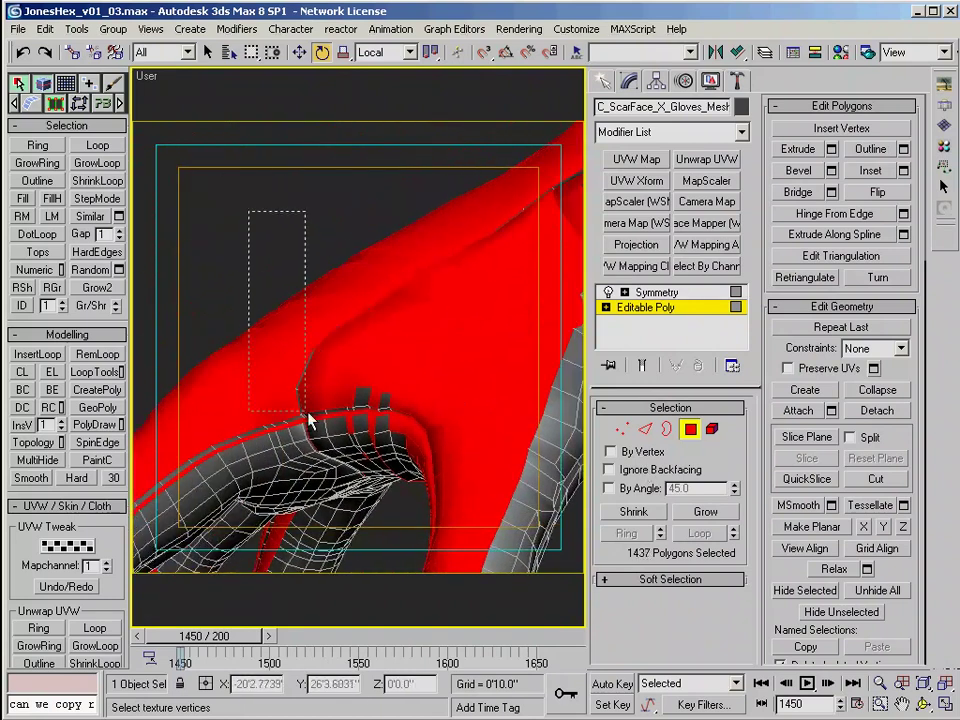
Step: Shrink the back-of-hand polygon selection three times
click(640, 512)
click(640, 512)
click(640, 512)
alt+middle_drag(400, 330, 454, 444)
scroll(441, 401, down, 5)
scroll(430, 410, up, 5)
Step: Deselect the stray polygons that stick out along the sides of the fingers and thumb
alt+click(450, 322)
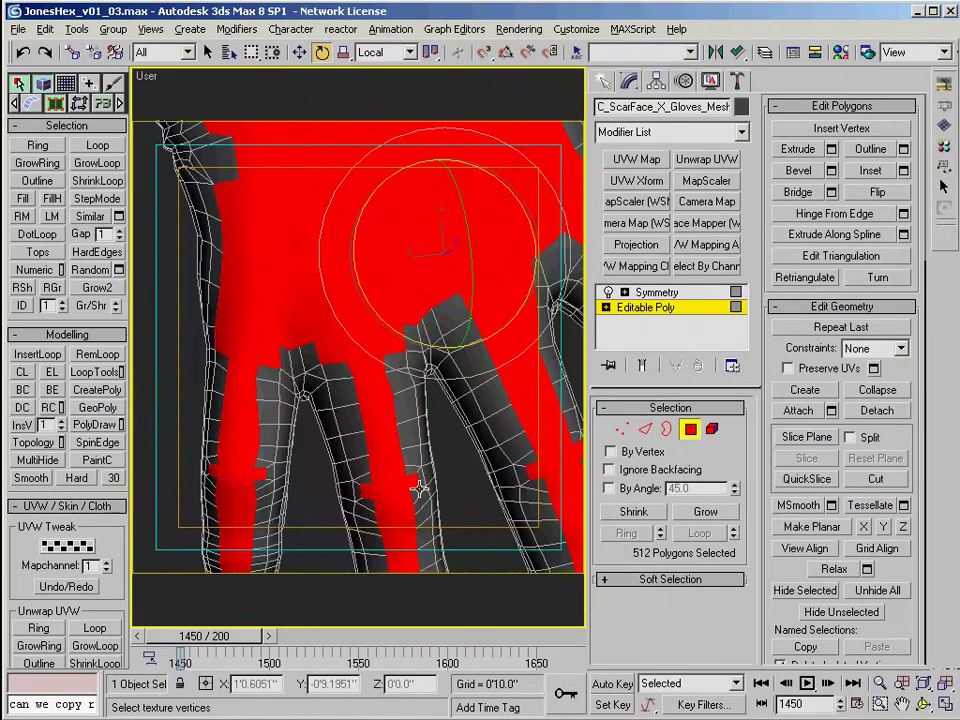
alt+drag(262, 460, 258, 457)
middle_drag(440, 470, 283, 403)
alt+drag(332, 442, 369, 426)
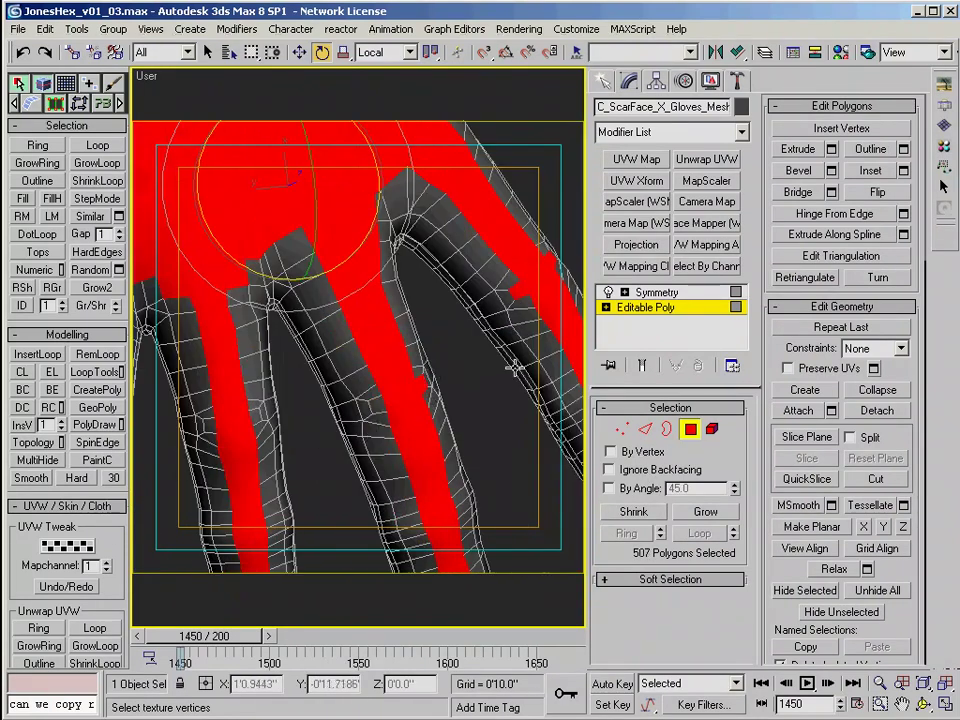
alt+click(421, 383)
middle_drag(470, 346, 365, 403)
alt+drag(453, 323, 451, 322)
scroll(354, 285, down, 5)
alt+middle_drag(451, 322, 370, 400)
alt+drag(364, 418, 490, 177)
alt+middle_drag(460, 260, 460, 326)
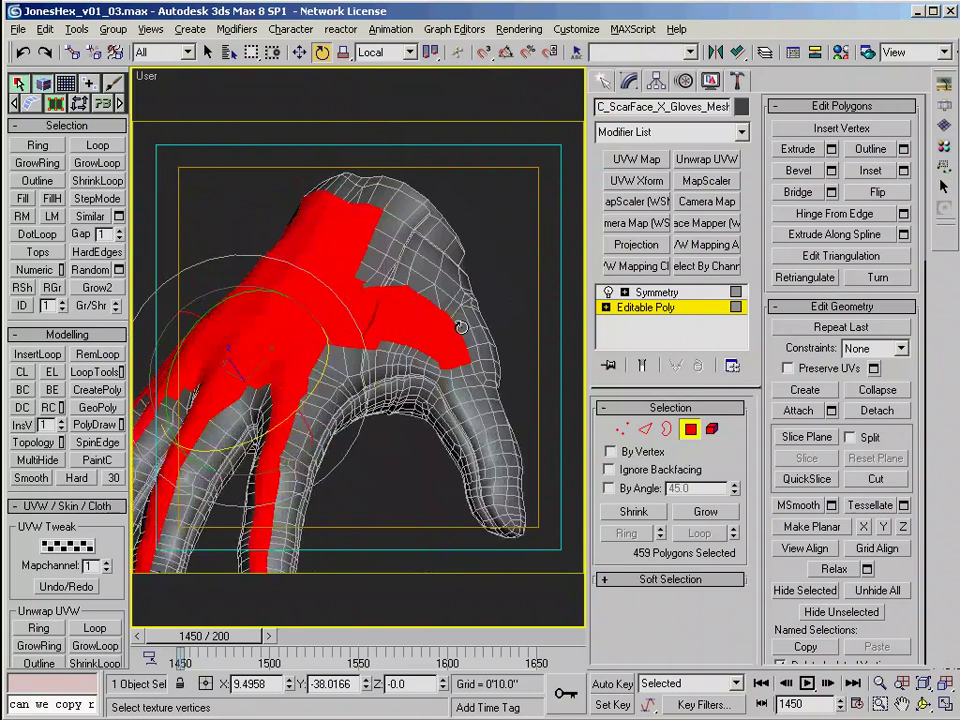
Step: Even out the selection boundary between the index finger and thumb, adding missing polygons and removing strays, and grow the selection
alt+middle_drag(461, 327, 493, 333)
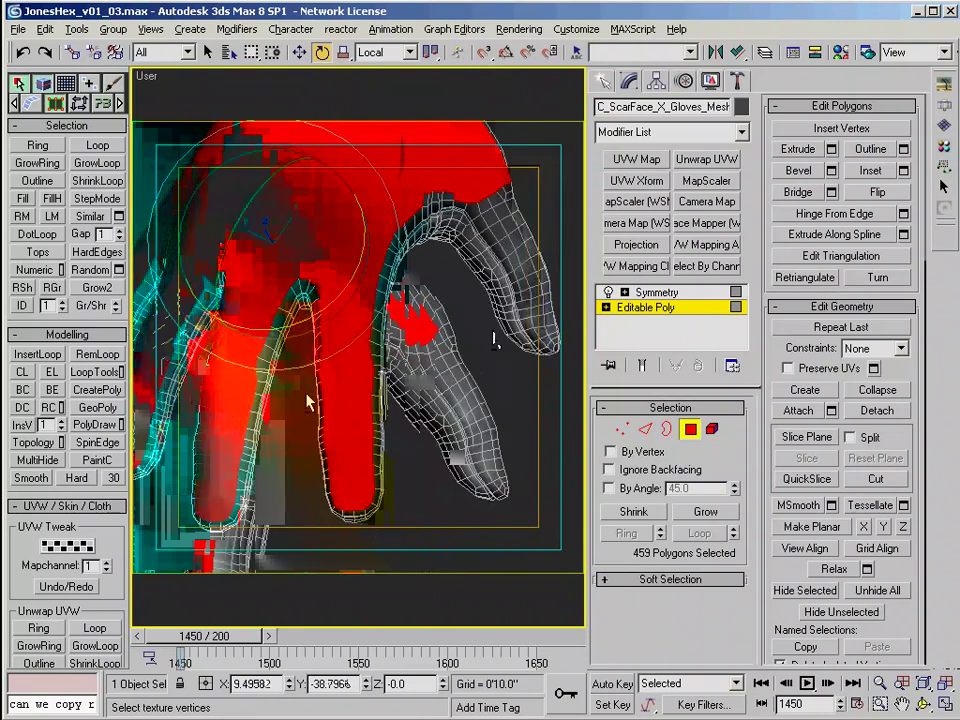
scroll(360, 345, up, 4)
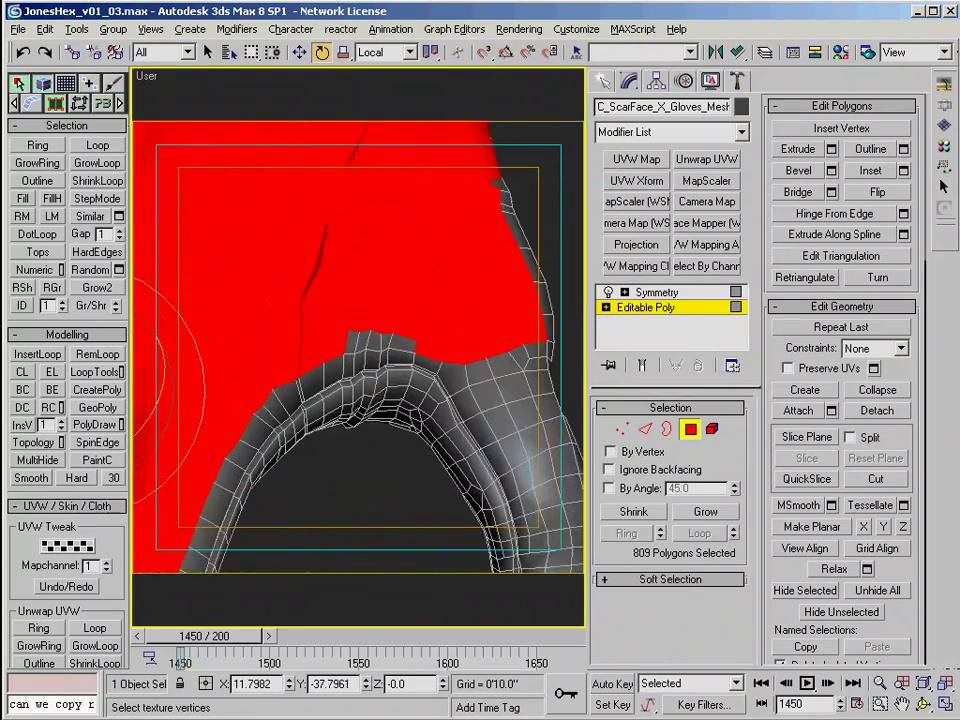
mouse_move(350, 341)
ctrl+mouse_down()
mouse_move(395, 338)
mouse_move(292, 204)
mouse_move(399, 358)
ctrl+mouse_up()
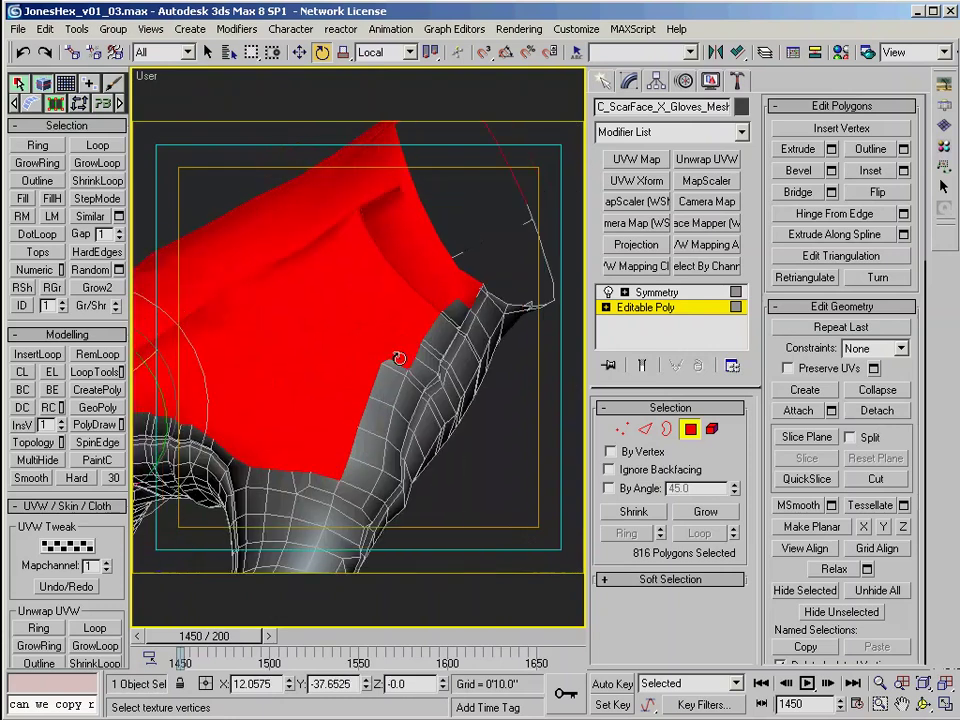
ctrl+click(354, 473)
scroll(400, 400, up, 2)
alt+click(337, 317)
alt+middle_drag(482, 304, 345, 330)
alt+click(322, 278)
scroll(345, 330, down, 3)
click(703, 512)
Step: Add the missing polygons at the fingertips to the back-of-hand selection with the Paint Selection region
alt+middle_drag(420, 380, 150, 250)
scroll(375, 400, up, 3)
click(609, 470)
ctrl+click(394, 292)
alt+middle_drag(452, 341, 345, 245)
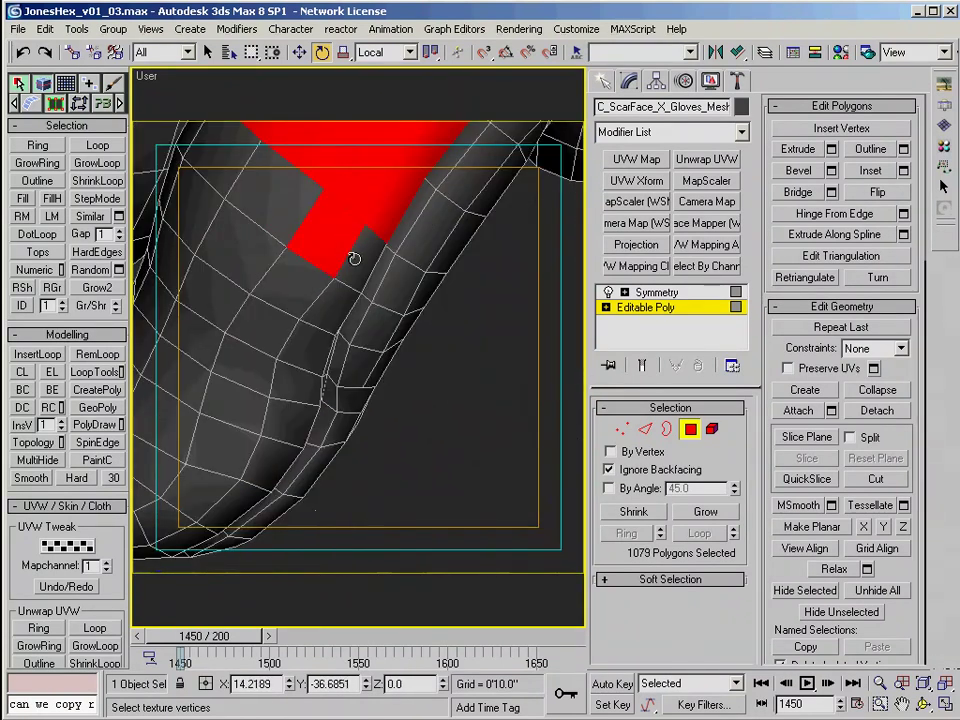
middle_drag(290, 182, 350, 145)
drag(252, 52, 253, 158)
ctrl+click(305, 328)
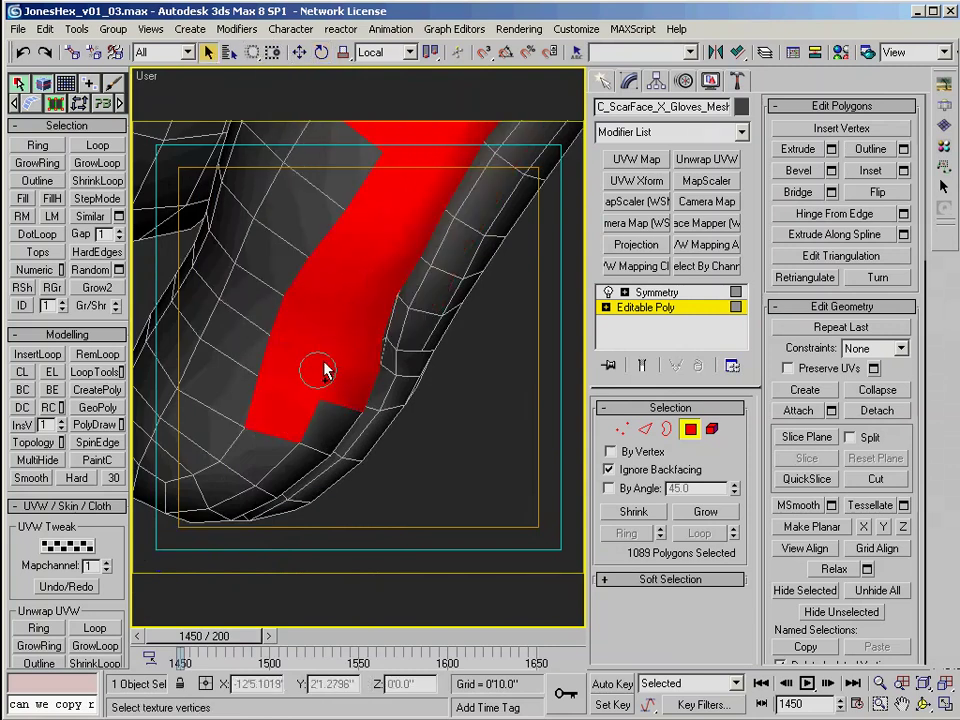
alt+middle_drag(244, 386, 281, 437)
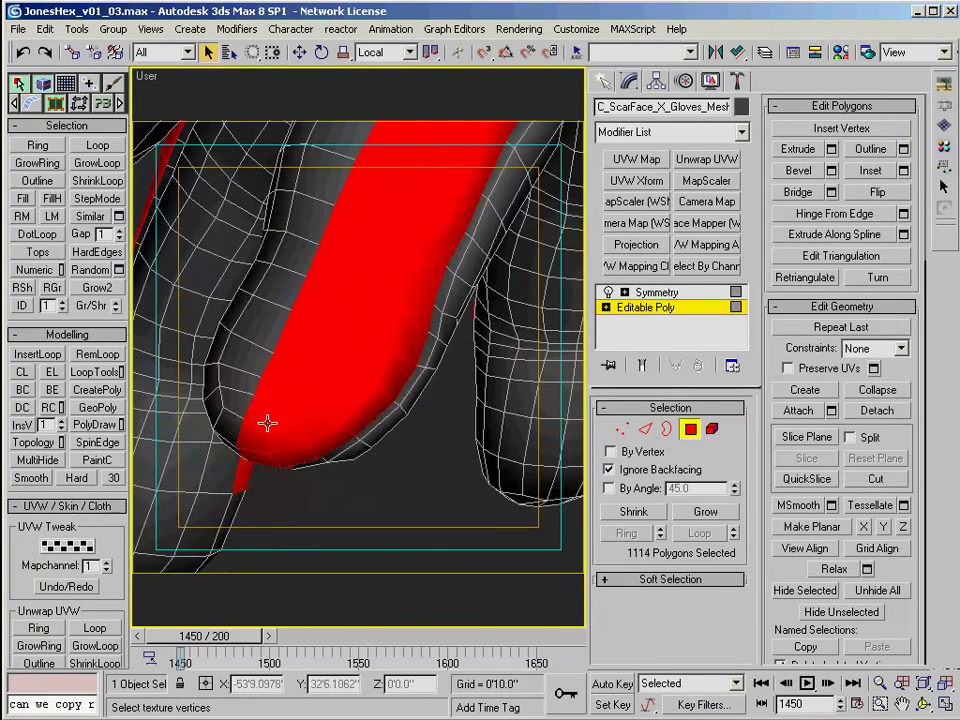
ctrl+drag(294, 312, 282, 300)
mouse_move(282, 300)
middle_down()
mouse_move(274, 322)
mouse_move(302, 321)
mouse_move(491, 420)
mouse_move(398, 396)
middle_up()
scroll(398, 396, up, 3)
Step: Trim the strays and fill the gaps on the remaining fingers' selection with a rectangular selection region
drag(251, 52, 251, 76)
scroll(290, 420, up, 5)
middle_drag(290, 420, 343, 223)
alt+drag(437, 506, 442, 508)
scroll(429, 334, down, 4)
alt+middle_drag(429, 334, 317, 377)
alt+drag(380, 297, 211, 442)
alt+middle_drag(226, 420, 400, 288)
ctrl+drag(450, 281, 316, 417)
ctrl+drag(461, 380, 345, 480)
alt+middle_drag(345, 480, 565, 335)
scroll(370, 410, up, 5)
ctrl+click(334, 446)
Step: Apply a planar UVW Map aligned to the view and fitted to the back-of-hand polygons, and collapse it
scroll(340, 420, down, 6)
scroll(546, 410, down, 4)
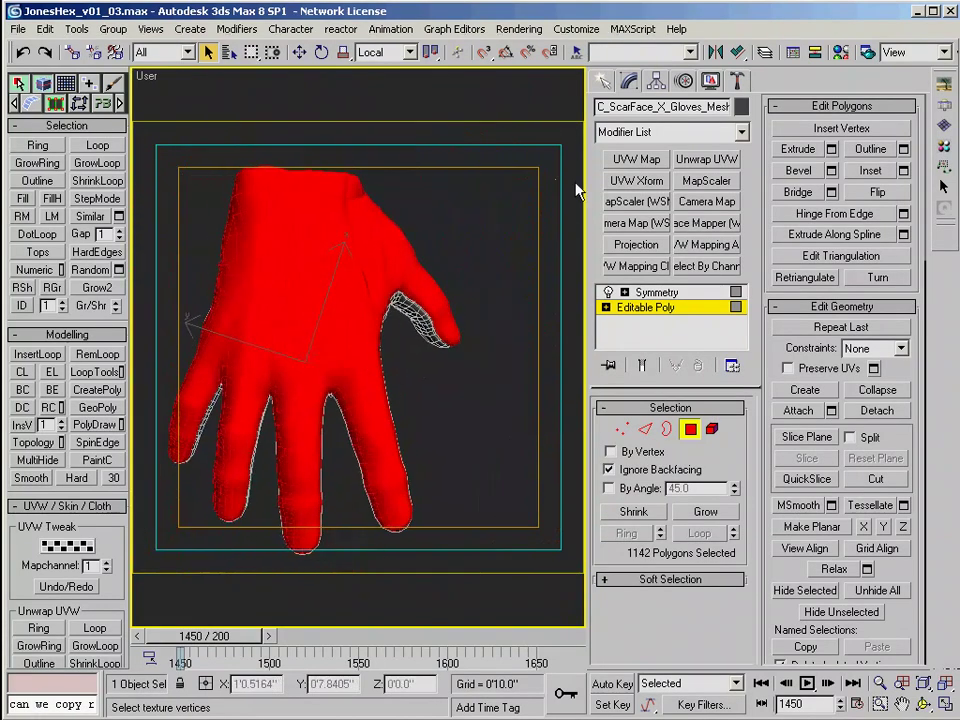
click(644, 161)
scroll(718, 604, down, 4)
click(640, 606)
click(638, 560)
right_click(649, 306)
click(688, 461)
key(v)
click(485, 366)
key(t)
key(b)
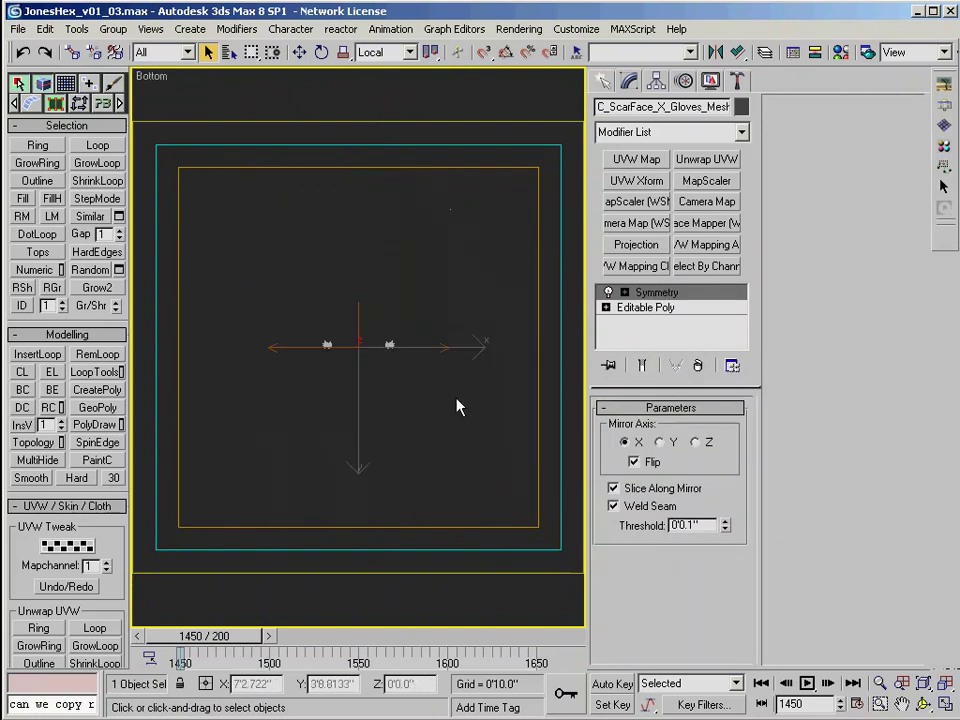
alt+middle_drag(444, 338, 376, 445)
click(668, 307)
scroll(686, 611, down, 5)
click(637, 595)
click(634, 549)
click(698, 365)
Step: Hide the mapped back-of-hand polygons and select all the remaining palm-side polygons
key(v)
click(524, 444)
key(z)
click(646, 308)
click(691, 431)
alt+middle_drag(400, 380, 330, 400)
click(808, 591)
drag(186, 163, 532, 532)
Step: Apply a planar UVW Map aligned to the view and fitted to the palm-side polygons, and collapse it
click(636, 160)
drag(724, 606, 724, 345)
click(637, 624)
click(636, 576)
right_click(645, 309)
click(690, 457)
Step: Unhide all of the glove's polygons and add an Unwrap UVW modifier below the Symmetry
click(691, 429)
click(877, 591)
click(716, 162)
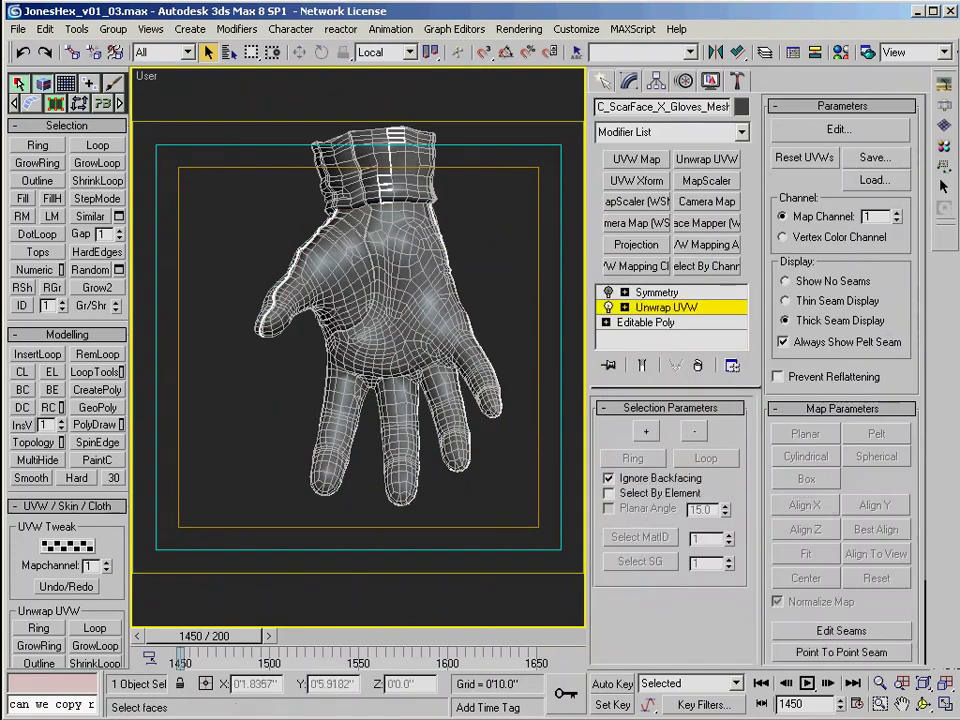
Step: Open the UV editor for the glove and restore it to a smaller window that leaves the viewport visible
click(838, 129)
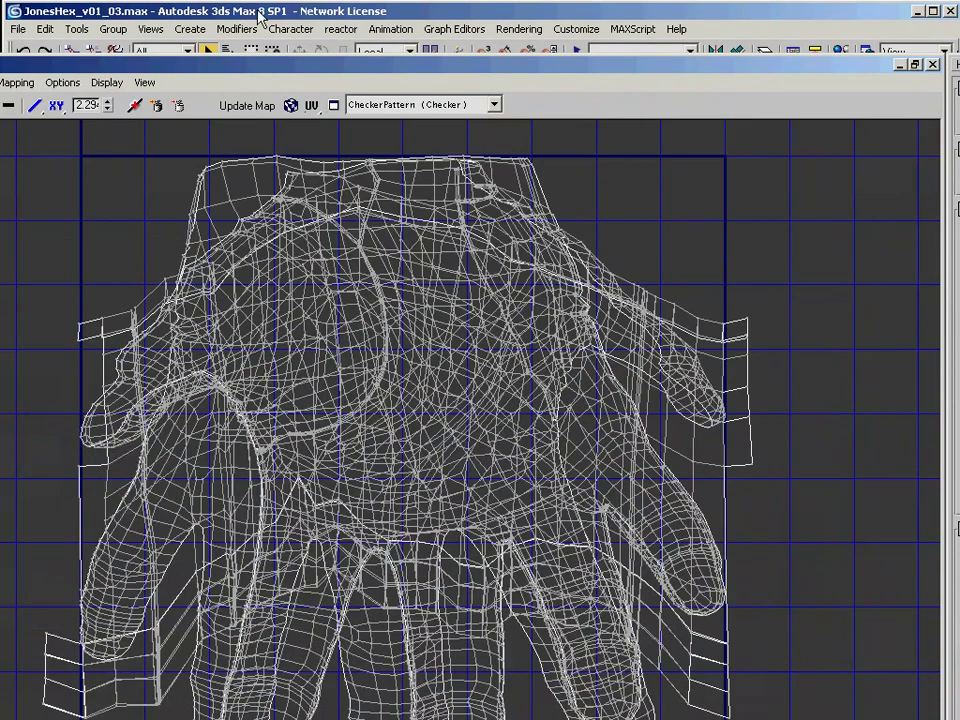
double_click(364, 64)
drag(409, 358, 262, 56)
scroll(504, 564, down, 5)
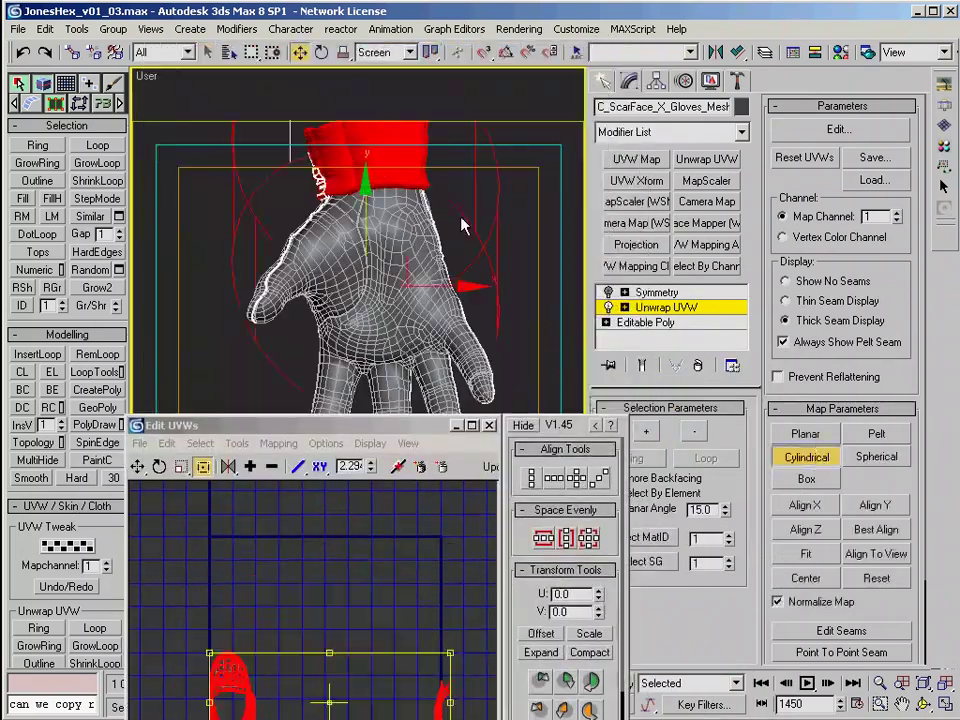
Step: Remap the selected cuff faces with Cylindrical mapping in Unwrap UVW, adjusting the gizmo's orientation around the cuff
alt+middle_drag(463, 226, 500, 320)
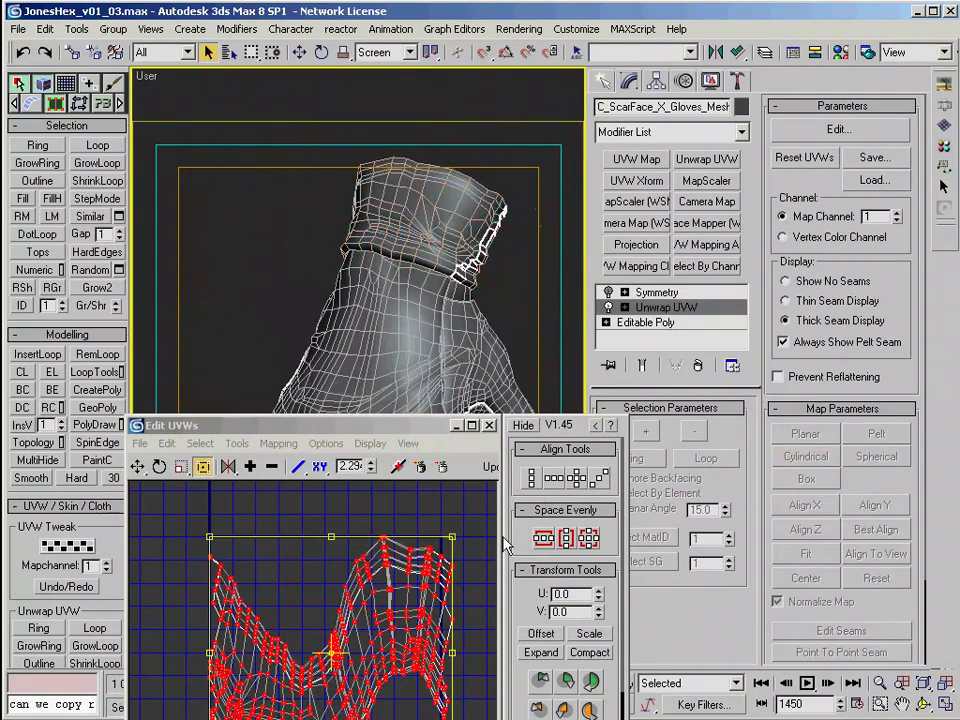
key(3)
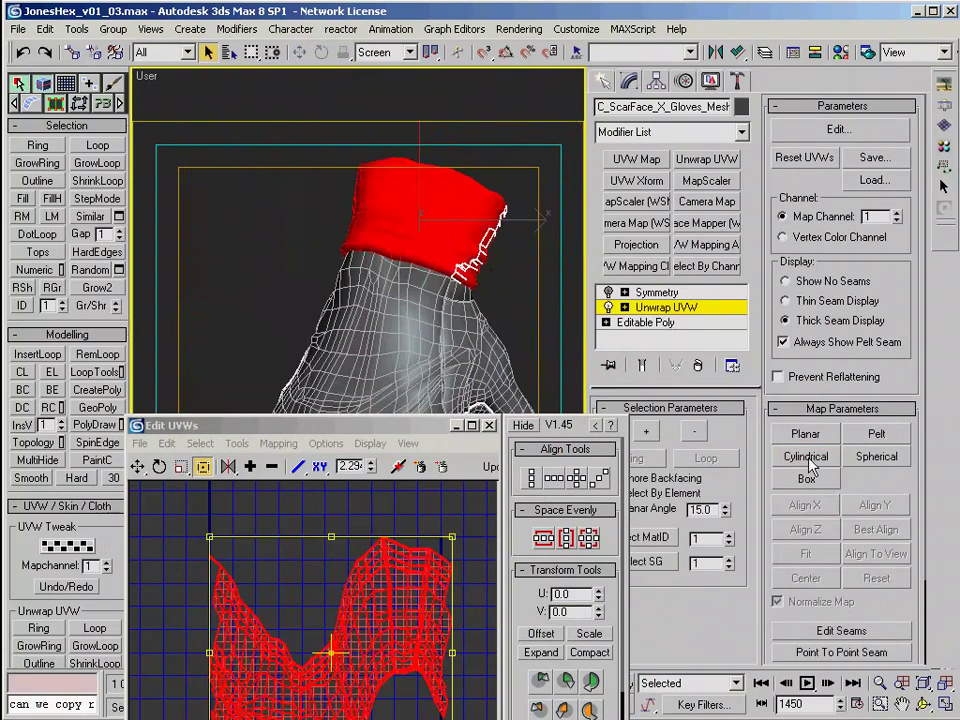
alt+middle_drag(428, 273, 341, 304)
drag(345, 163, 343, 160)
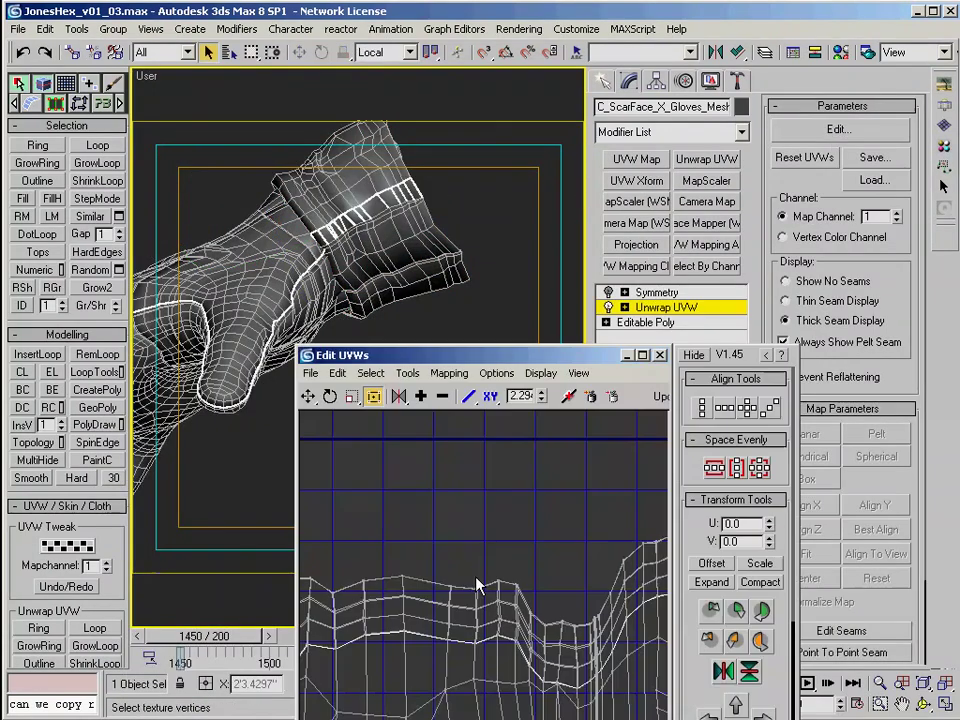
scroll(476, 583, up, 3)
scroll(487, 600, down, 5)
Step: Close the UV editor and collapse the Unwrap UVW modifier into the glove's Editable Poly
click(660, 355)
right_click(651, 308)
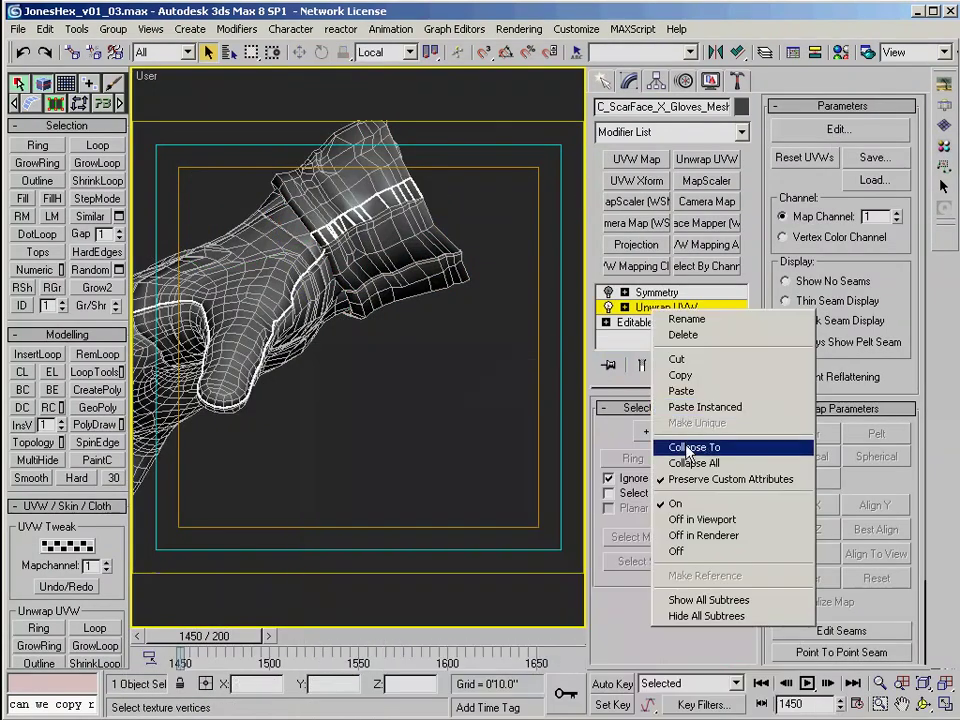
click(688, 448)
Step: Export the selected glove mesh as Gloves.obj, accepting the OBJ export options
click(16, 31)
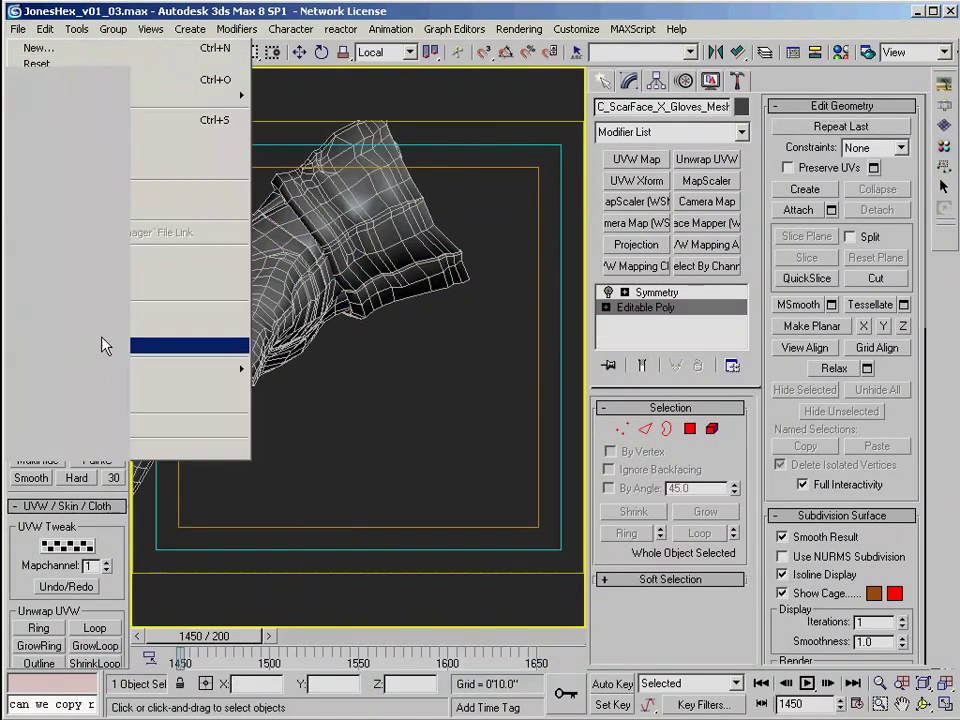
click(234, 348)
click(652, 517)
click(439, 512)
Step: Switch to Deep UV and open Gloves.obj from the textures folder
key(alt+Tab)
double_click(24, 50)
click(24, 50)
click(40, 68)
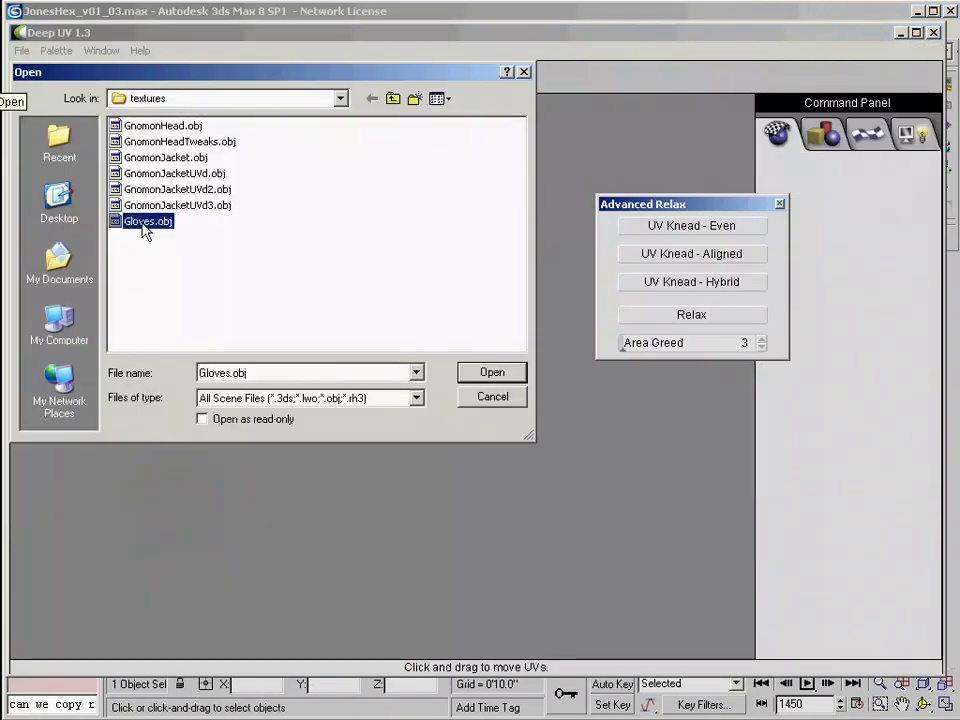
double_click(144, 229)
Step: Select the glove cuff's whole UV shell and relax it with UV Knead - Hybrid
click(240, 77)
click(220, 330)
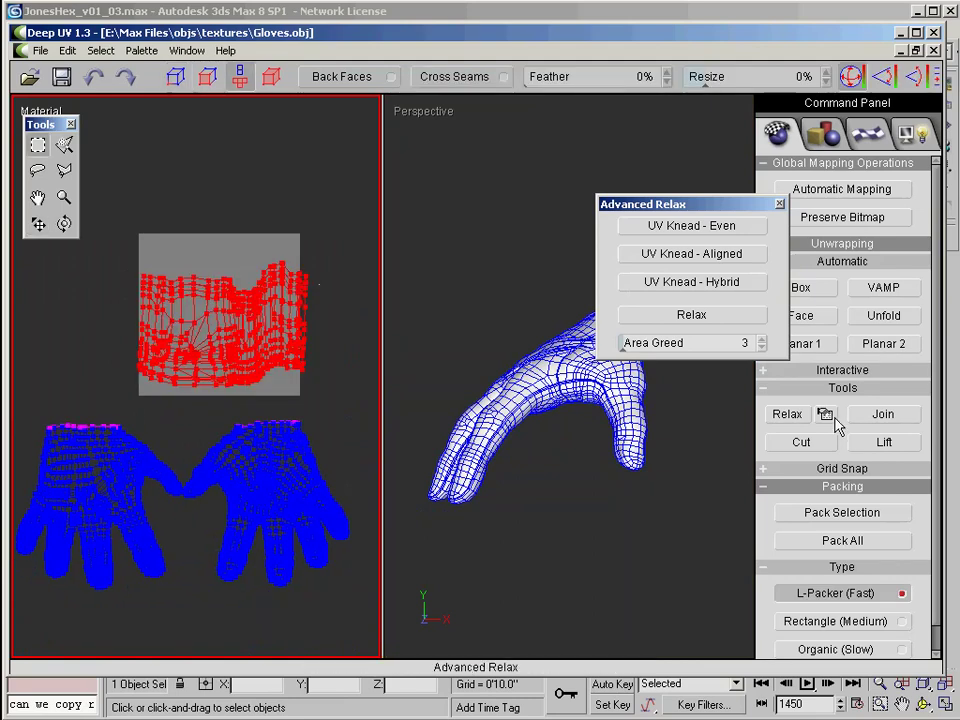
click(691, 282)
Step: Select and relax the UV vertices at each end of the cuff shell, trying the Cross Seams option
click(176, 77)
drag(264, 262, 350, 370)
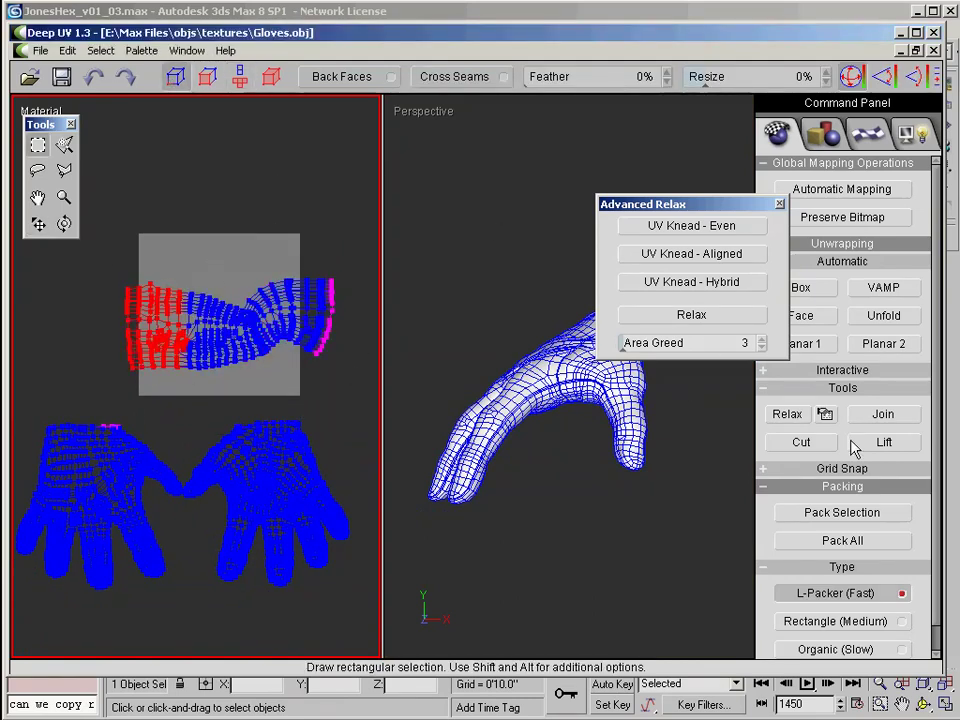
middle_drag(274, 393, 265, 369)
drag(276, 345, 335, 250)
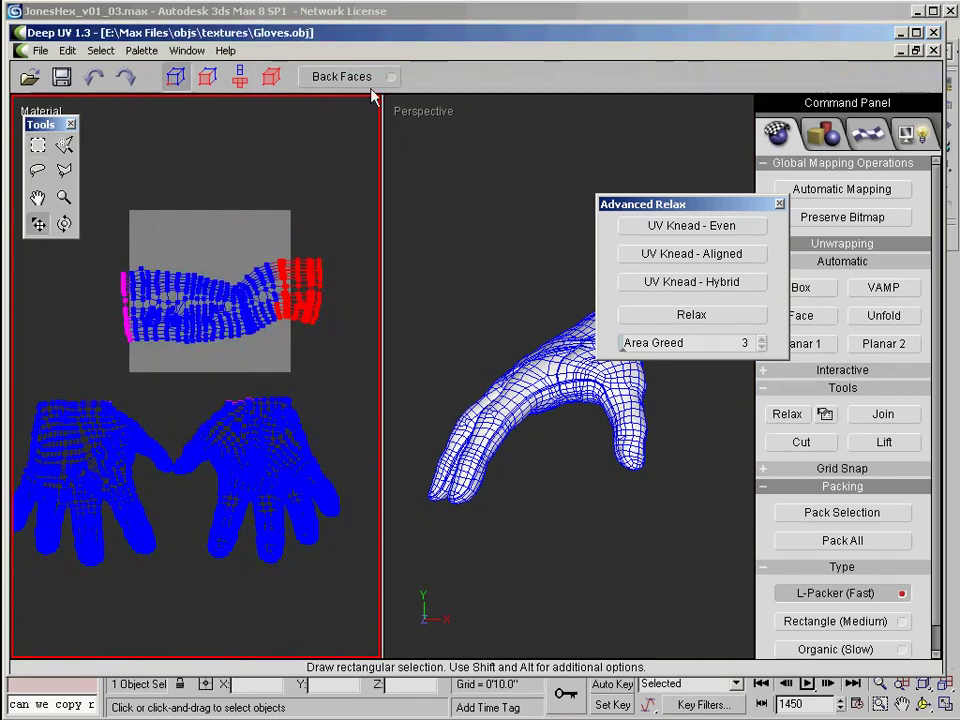
mouse_move(531, 83)
mouse_down()
mouse_move(550, 84)
mouse_move(529, 84)
mouse_up()
click(504, 79)
click(504, 79)
middle_drag(220, 347, 204, 301)
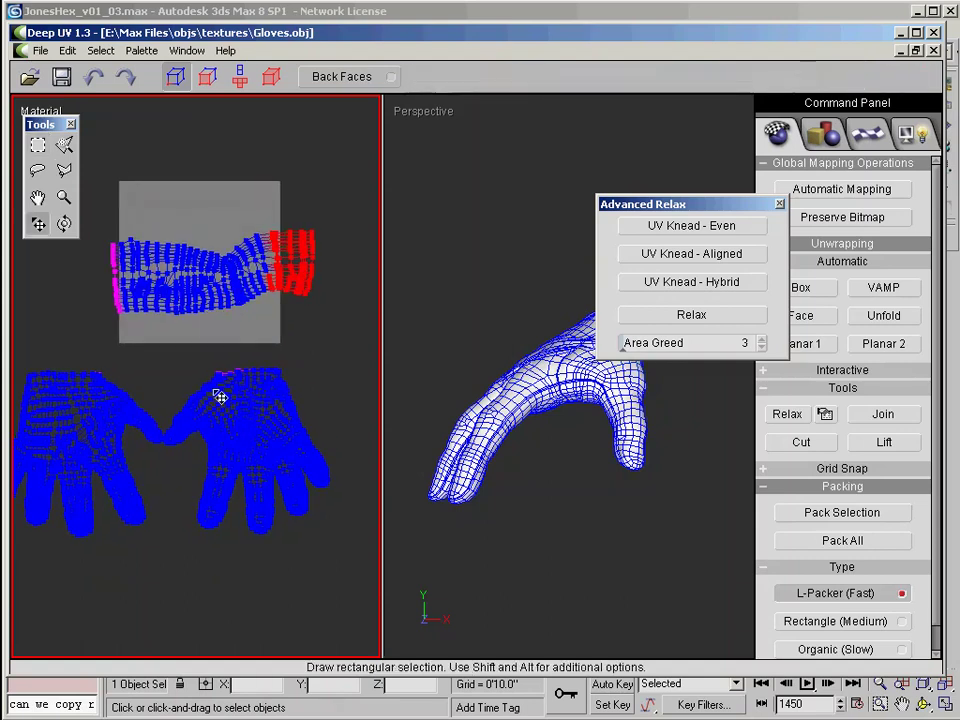
Step: Select the palm's whole UV shell and apply Relax to it
click(240, 77)
click(240, 400)
click(669, 316)
Step: Select the complete cuff shell again with rectangular selection and return to whole-element selection
drag(220, 264, 267, 339)
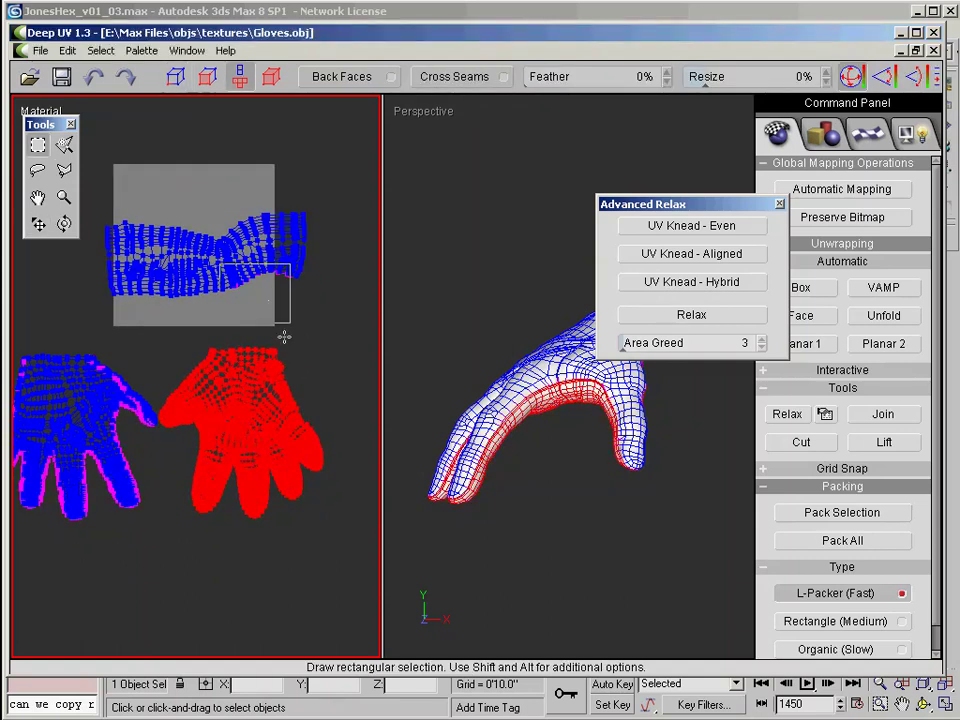
scroll(246, 403, up, 5)
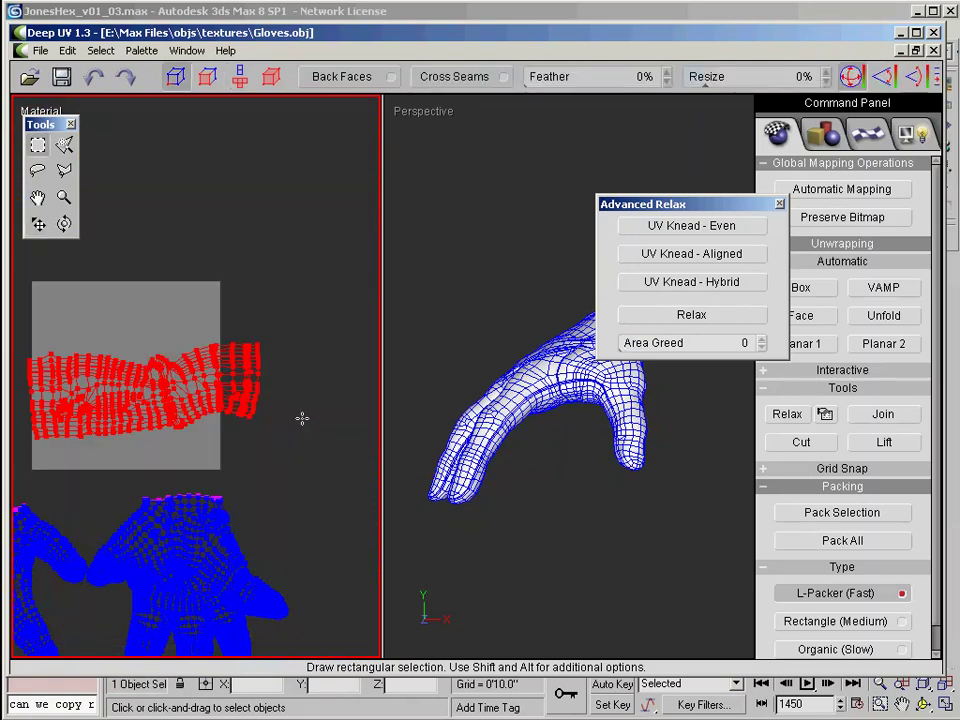
click(38, 224)
click(38, 145)
click(240, 77)
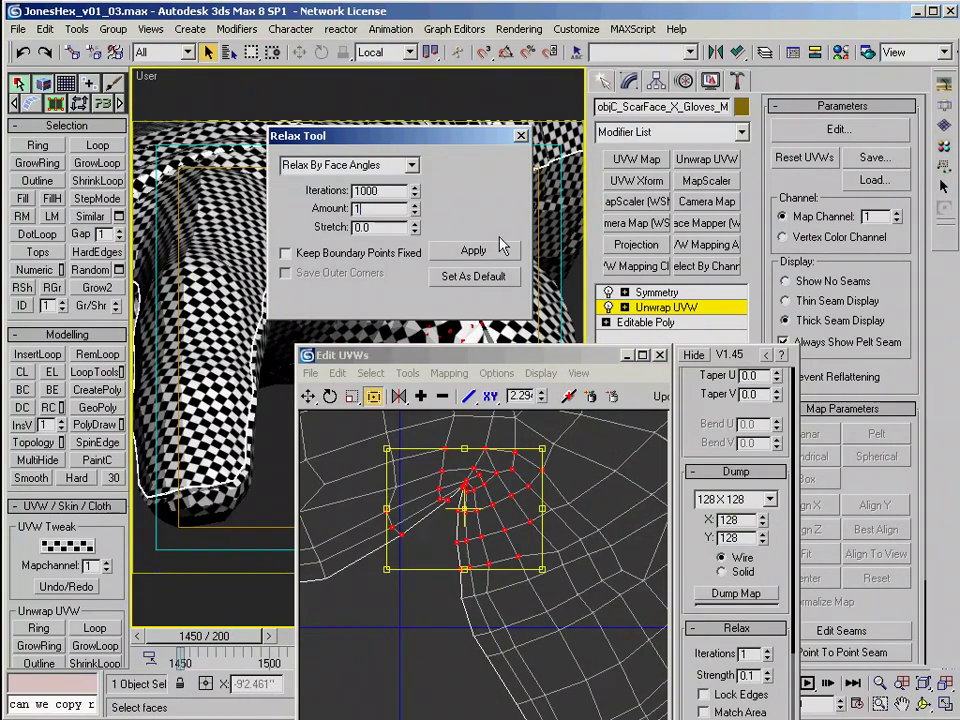
Step: In 3ds Max, relax the pinched UV vertices between the glove's fingers by face angles with 1000 iterations and amount 1.0
click(473, 251)
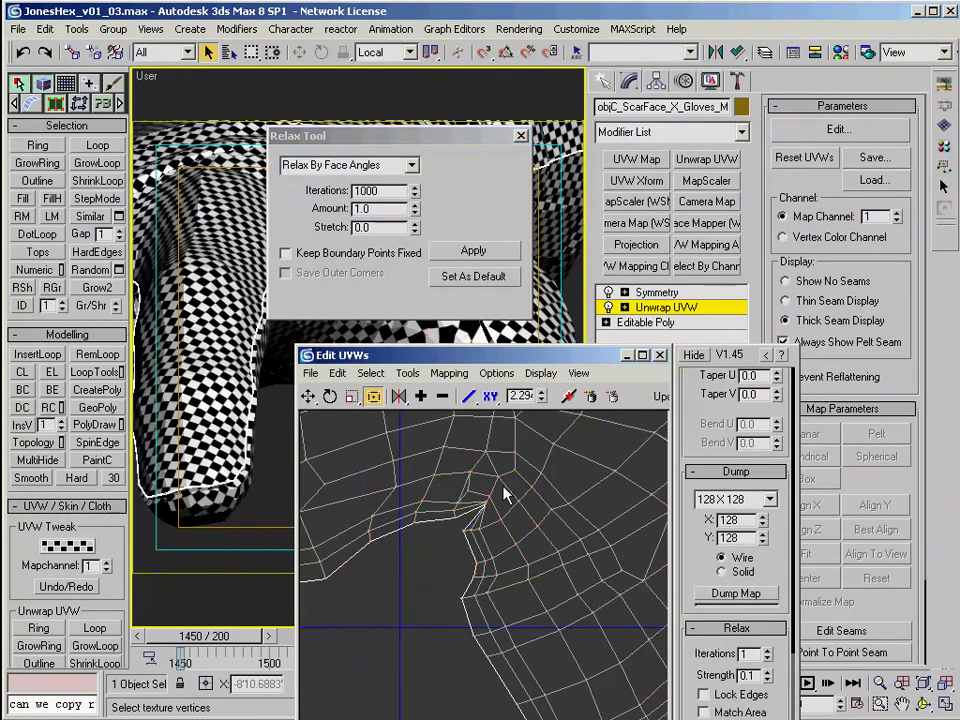
click(473, 251)
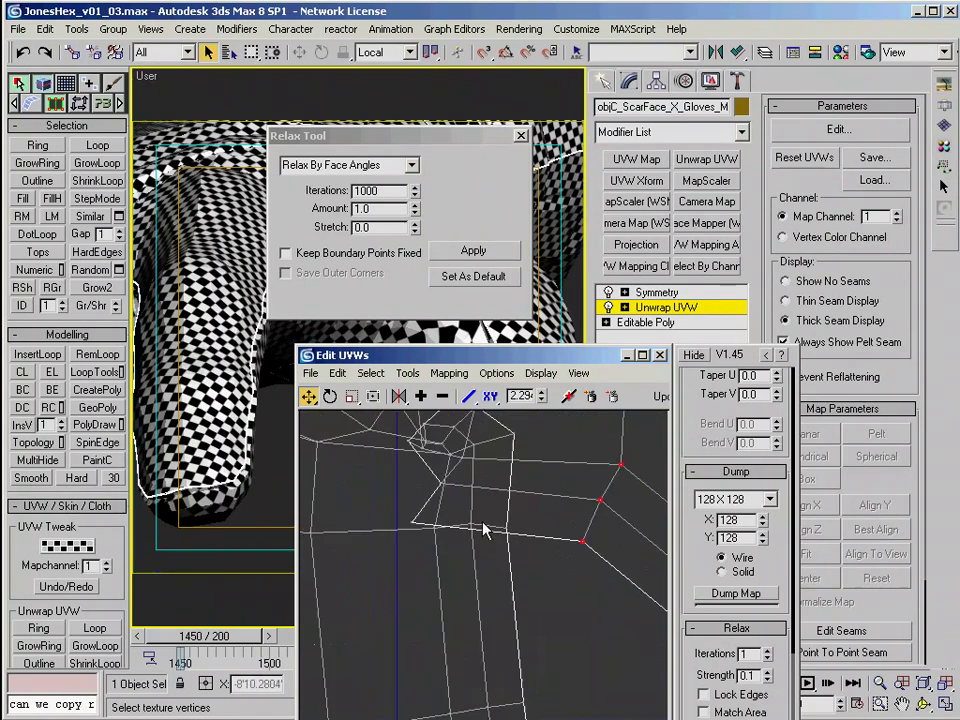
drag(320, 598, 418, 551)
click(474, 252)
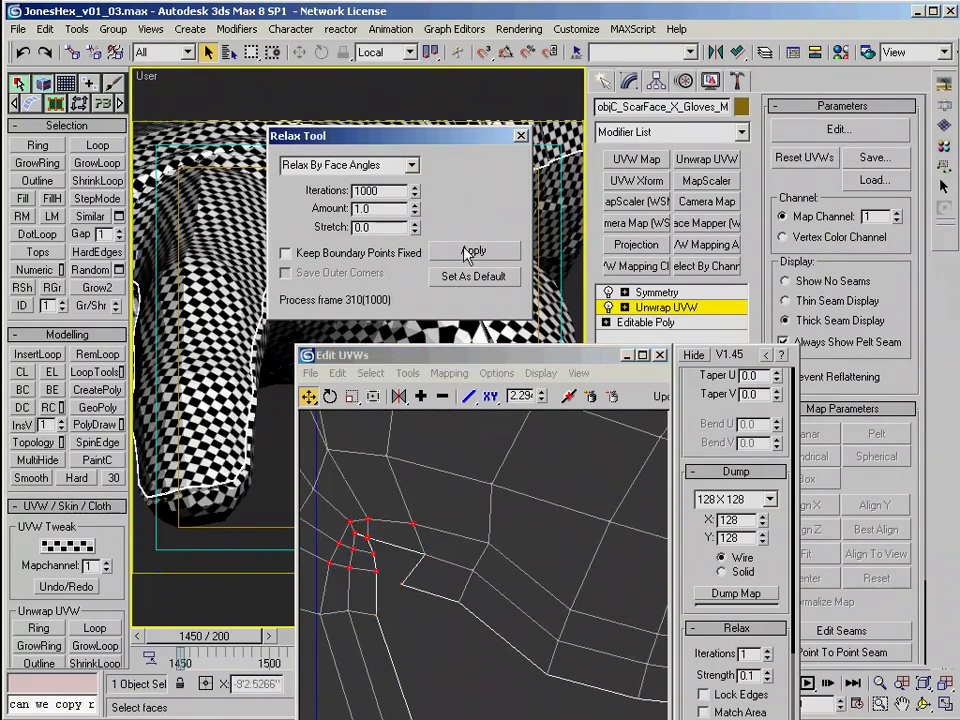
middle_drag(395, 570, 431, 529)
scroll(431, 529, down, 5)
middle_drag(606, 594, 491, 521)
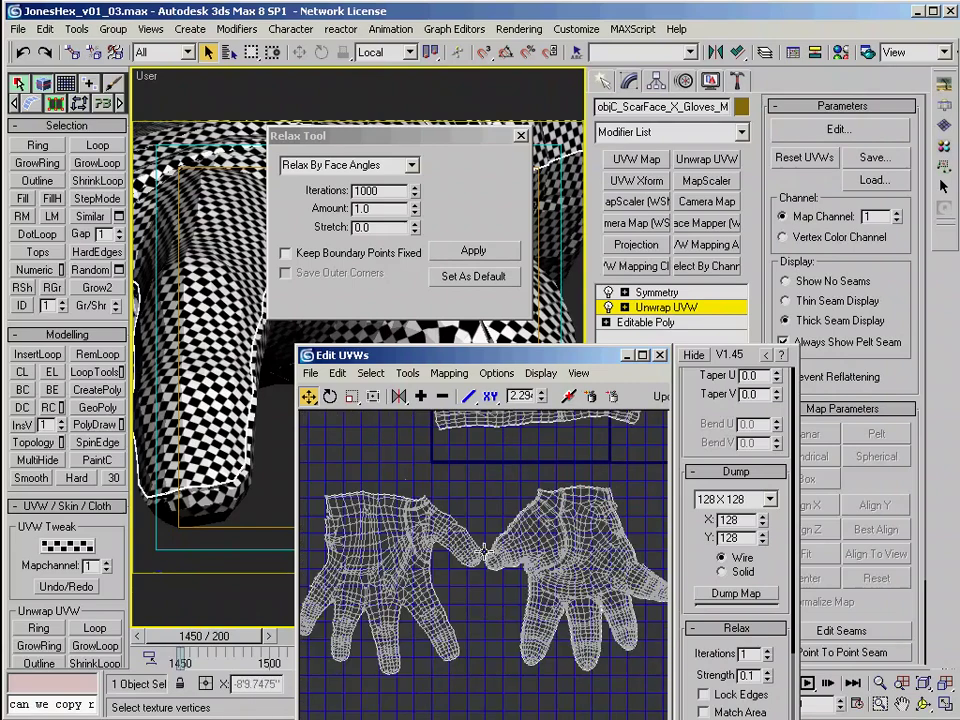
click(521, 136)
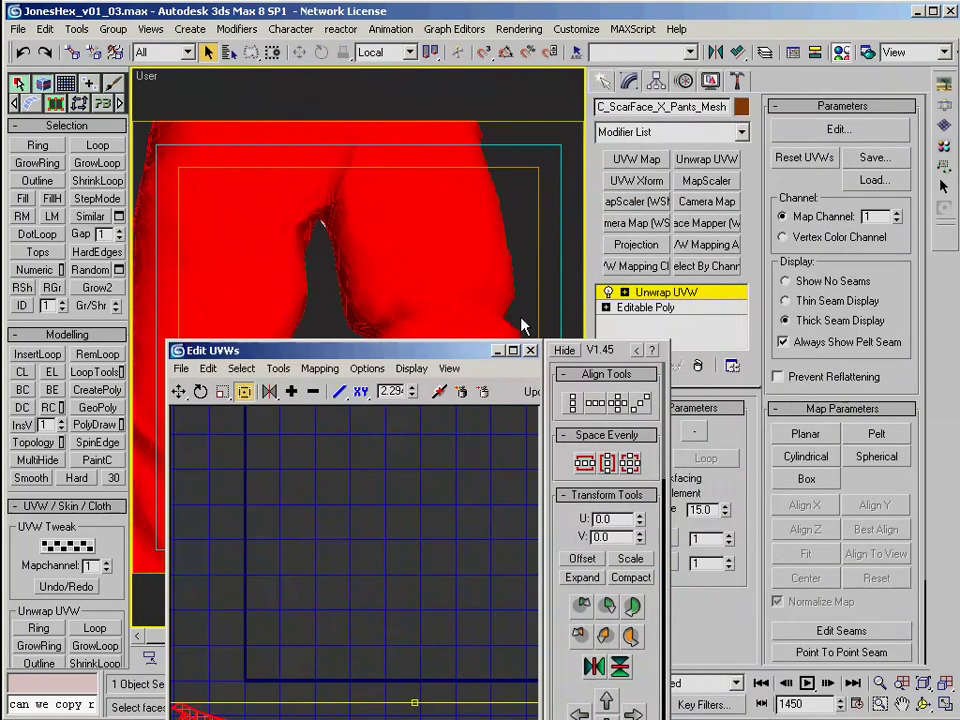
Step: Try Cylindrical mapping on all the pants faces, rotating the mapping gizmo around the legs
click(805, 456)
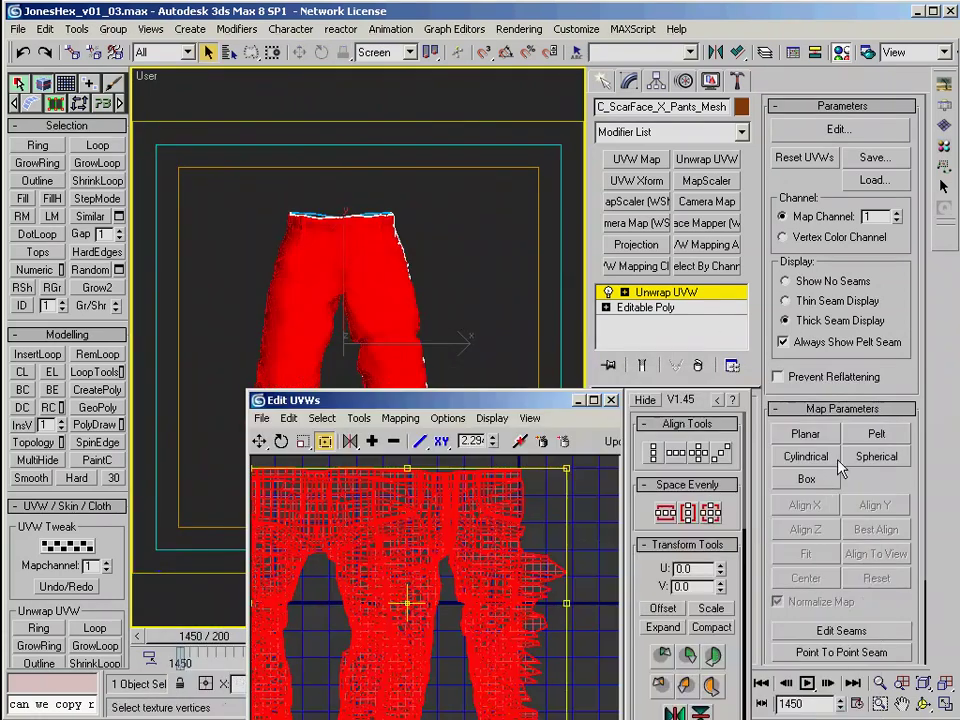
click(300, 52)
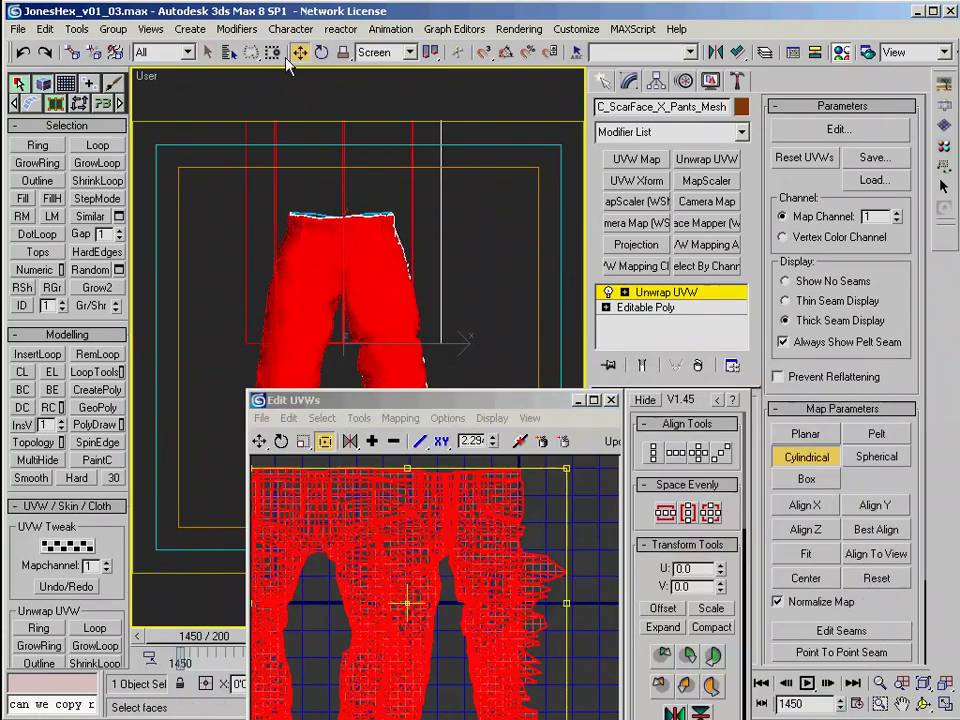
click(321, 52)
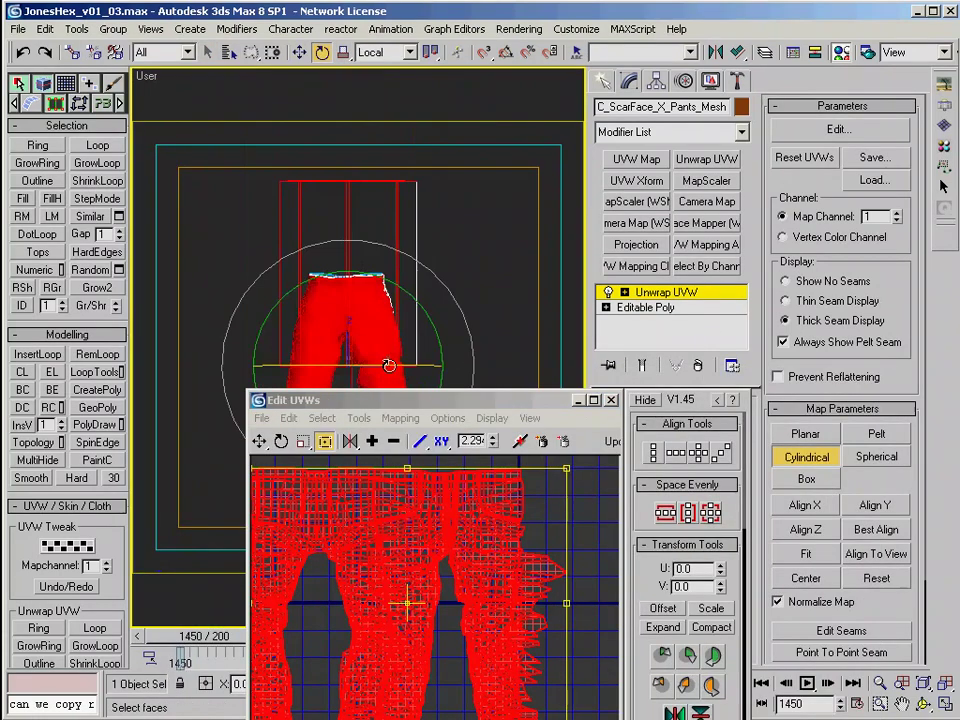
drag(388, 364, 367, 367)
drag(385, 580, 532, 342)
alt+middle_drag(476, 304, 420, 308)
scroll(425, 315, up, 3)
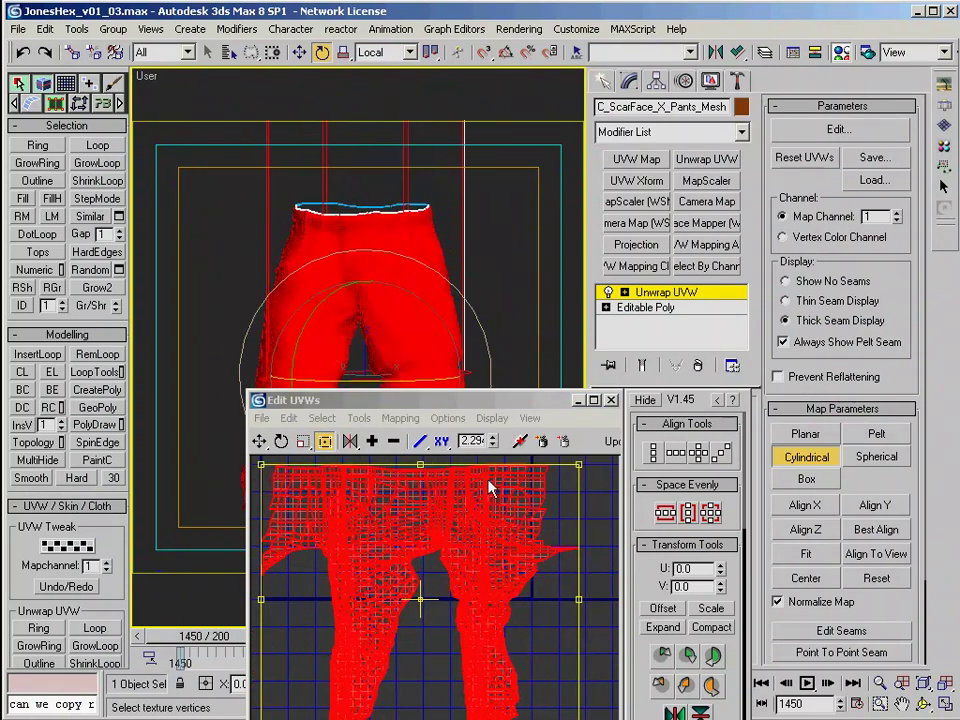
middle_drag(430, 378, 435, 241)
drag(407, 240, 474, 240)
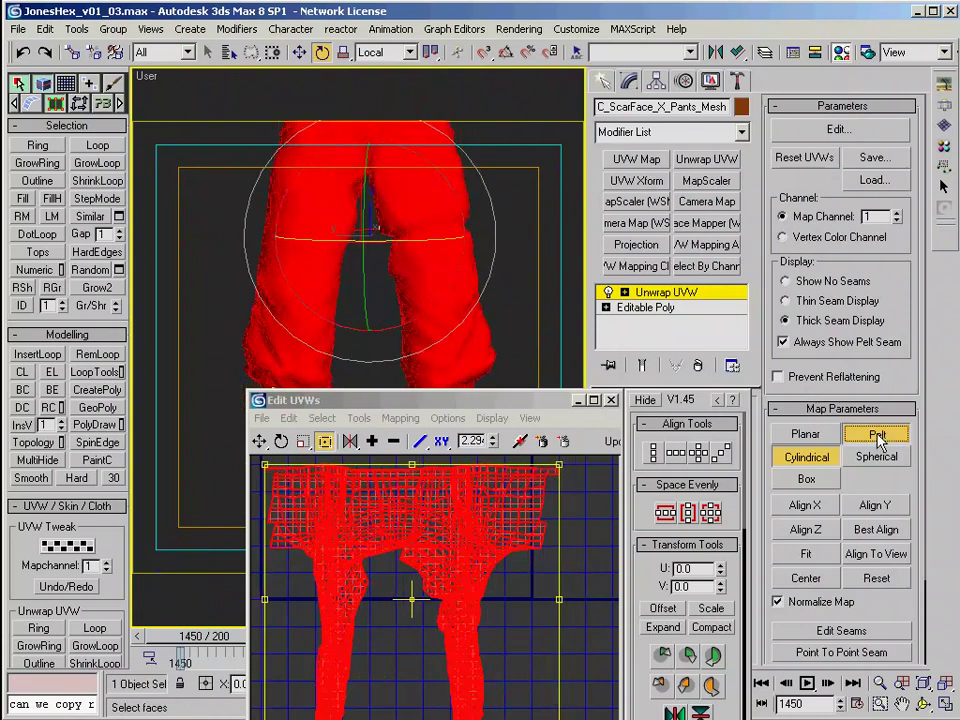
Step: Activate Pelt mapping for the pants and move the UV editor away from the legs in the viewport
click(877, 437)
middle_drag(510, 372, 494, 312)
drag(450, 400, 358, 468)
scroll(420, 325, up, 4)
click(430, 290)
drag(870, 615, 870, 551)
Step: Define a point-to-point pelt seam running up the inside of the first pants leg
click(848, 589)
alt+middle_drag(450, 360, 386, 370)
scroll(366, 178, up, 1)
click(360, 321)
click(369, 261)
click(371, 204)
click(367, 170)
middle_drag(367, 170, 359, 376)
click(357, 328)
click(358, 264)
middle_drag(366, 224, 329, 361)
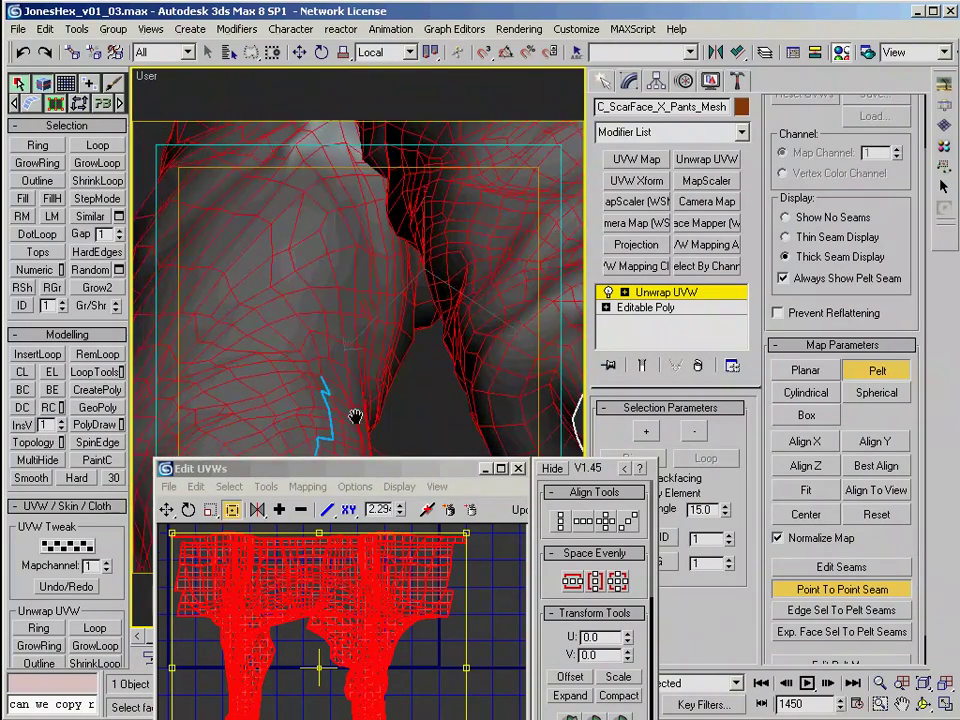
Step: Continue the point-to-point seam across the crotch and down the other inner leg to its hem
alt+middle_drag(362, 203, 340, 280)
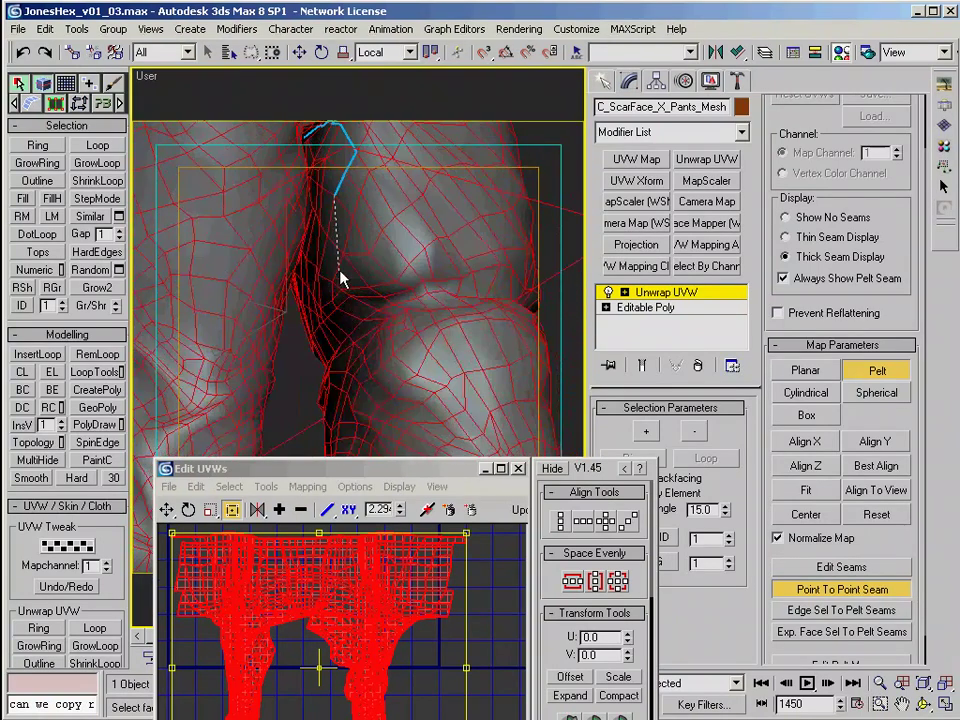
alt+middle_drag(349, 334, 337, 262)
alt+middle_drag(310, 315, 392, 268)
alt+middle_drag(349, 394, 402, 272)
scroll(402, 272, up, 3)
click(364, 353)
scroll(386, 320, down, 5)
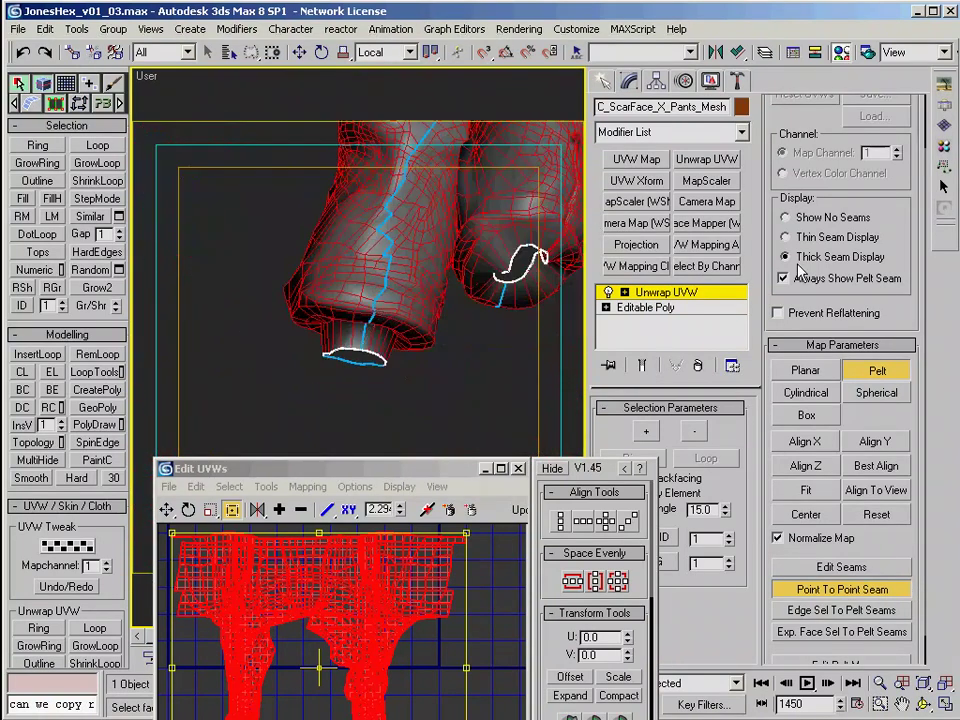
Step: Edit the pants' pelt map and try a pelt pulling simulation
drag(852, 645, 852, 611)
click(847, 631)
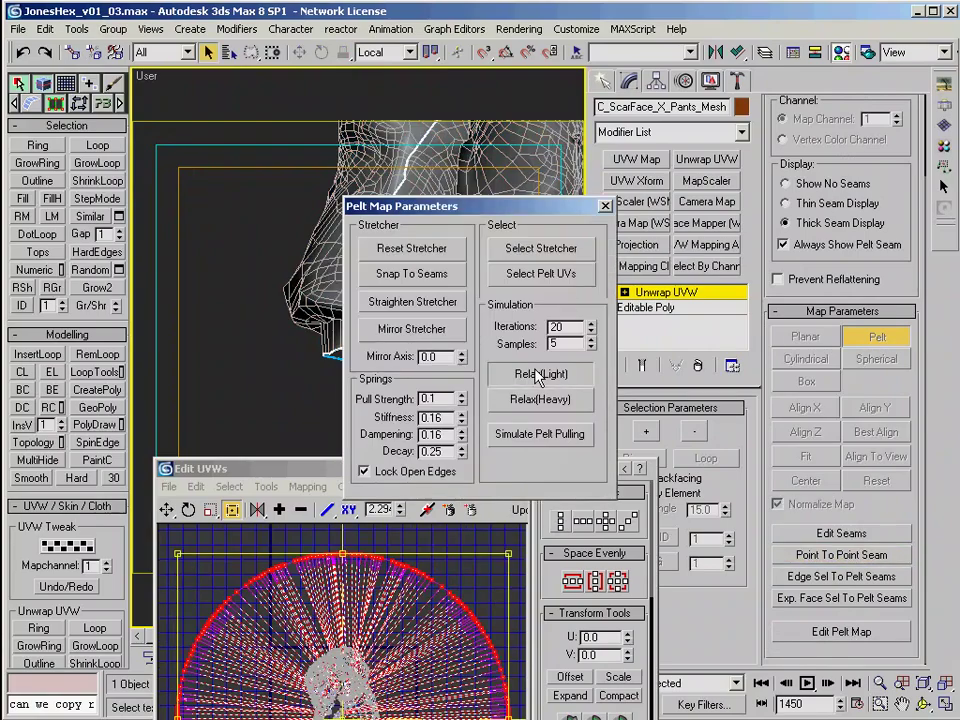
click(540, 434)
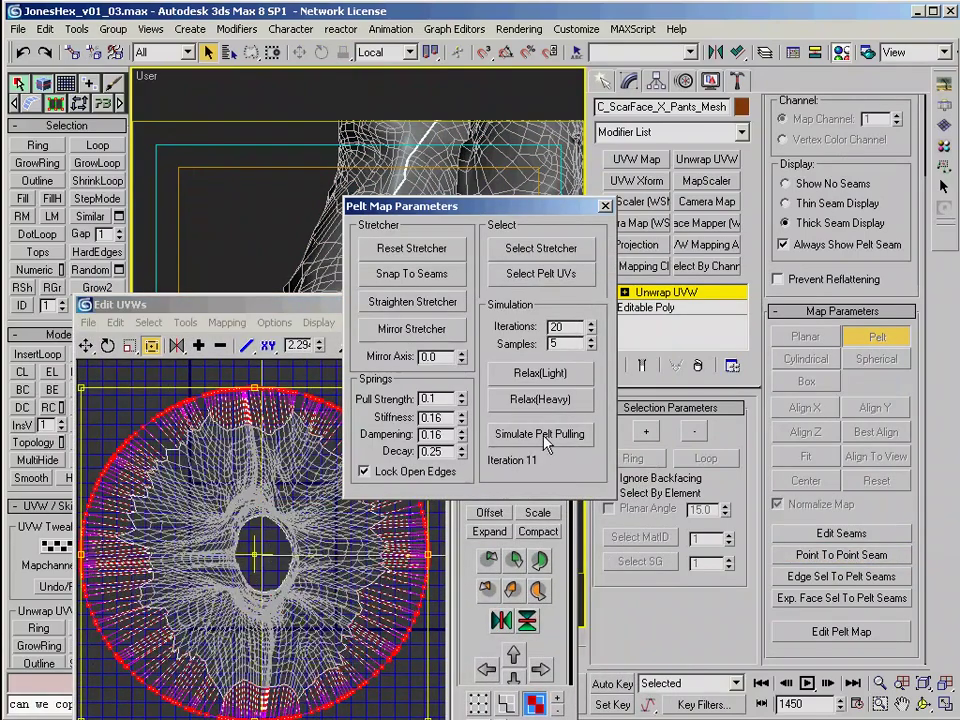
click(605, 205)
Step: Apply Planar mapping aligned to Y to the pants and reopen their pelt map for editing
click(806, 336)
click(873, 408)
right_click(680, 292)
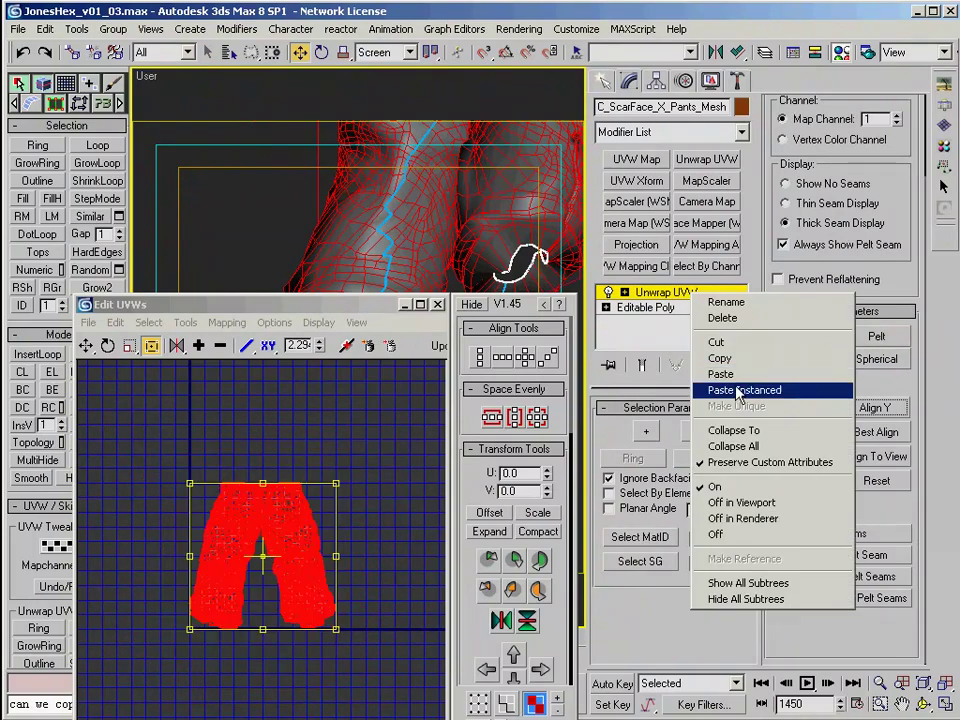
click(876, 336)
click(842, 631)
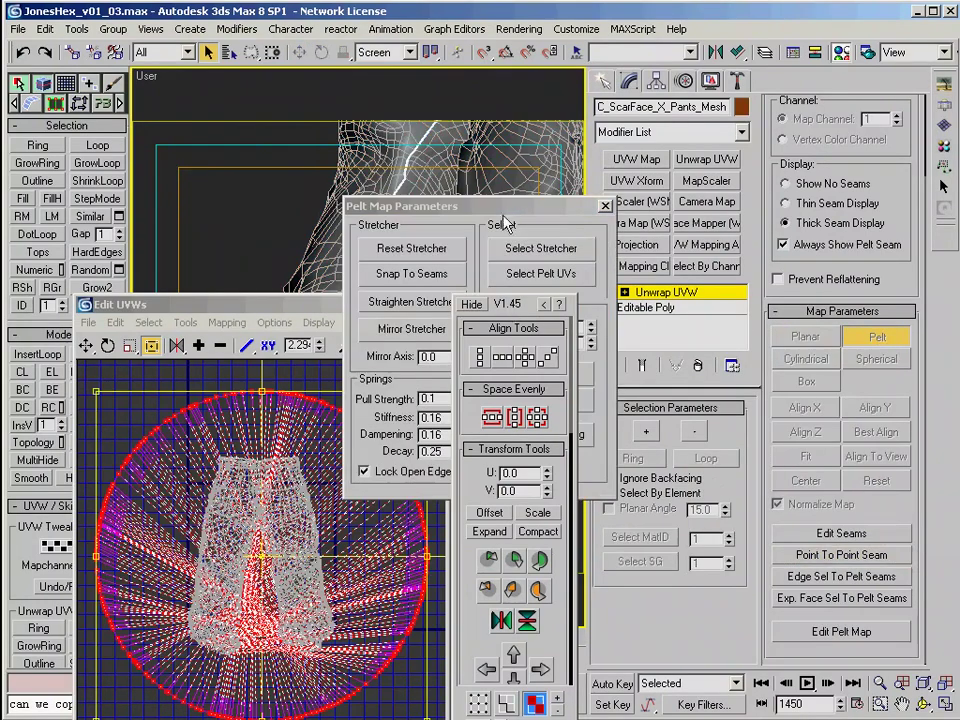
Step: Reshape the pelt stretcher ring into an oval around the pants UVs and simulate pelt pulling
click(540, 433)
click(240, 585)
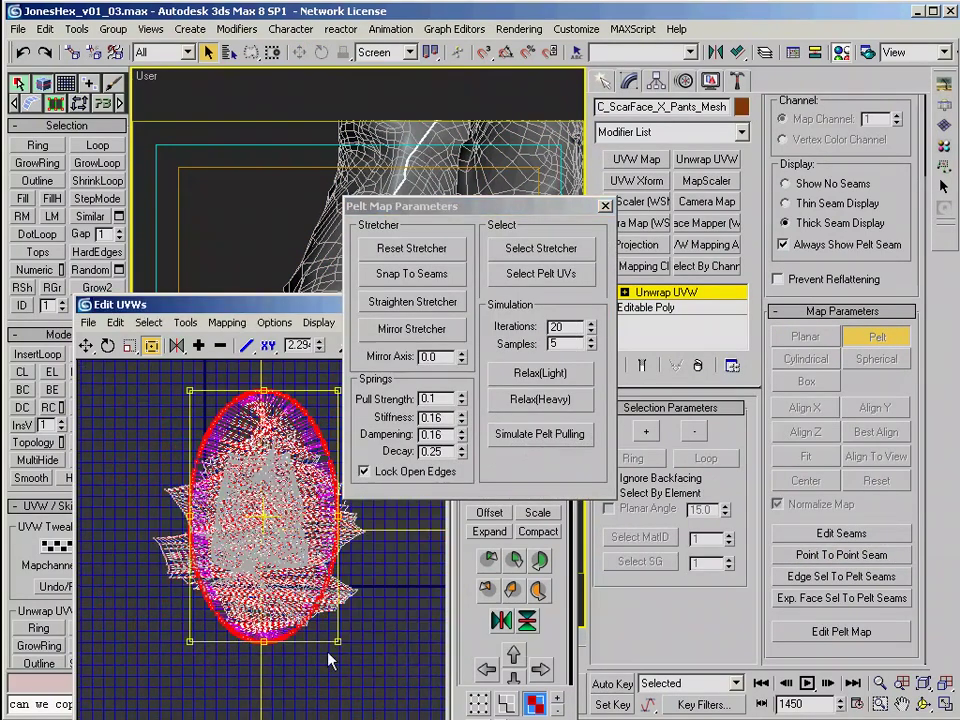
click(540, 433)
click(531, 437)
Step: Run the pelt pulling simulation with 100 iterations and 10 samples
double_click(565, 327)
text(100)
double_click(560, 344)
text(10)
click(546, 435)
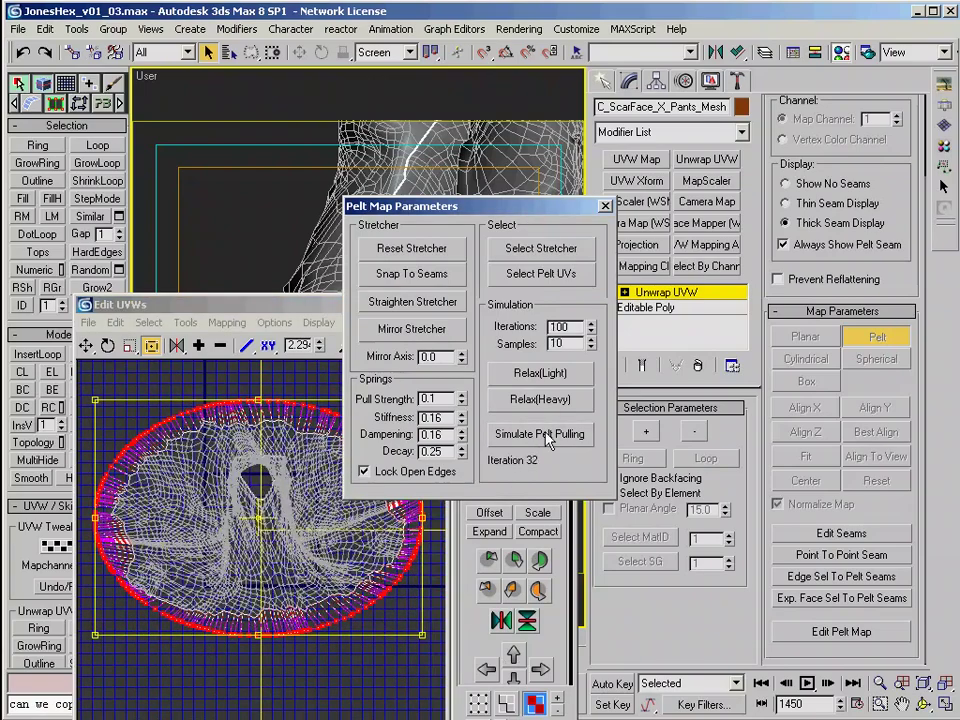
Step: Set the pull strength to 0.5 and samples to 1, then repeat the pelt pulling with a heavy relax
double_click(432, 400)
text(.5)
double_click(561, 345)
text(1)
click(531, 438)
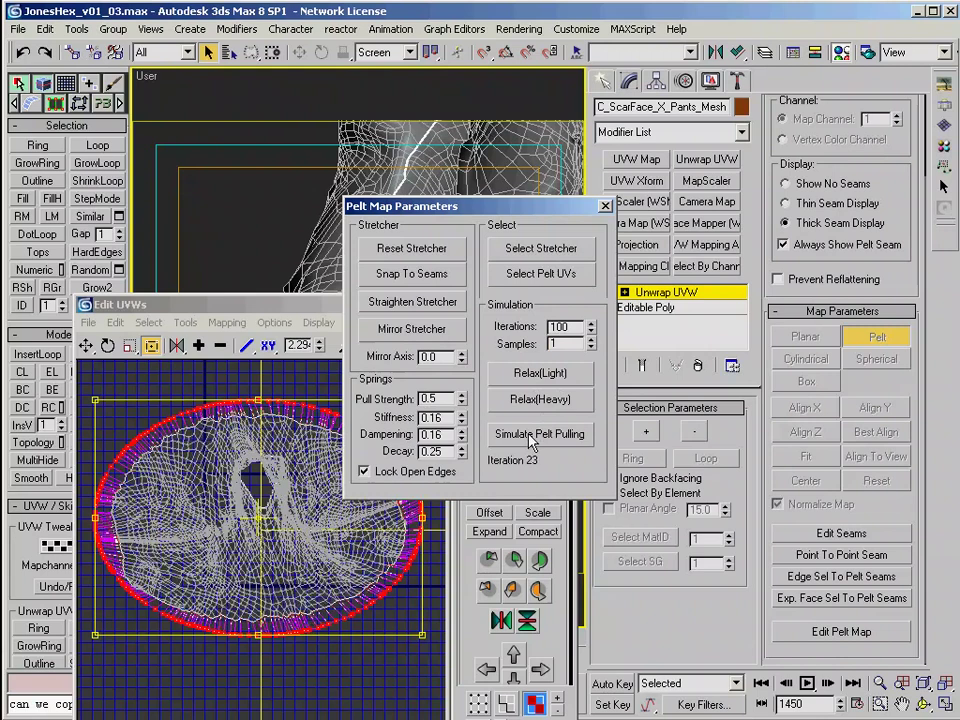
click(541, 436)
click(535, 403)
click(548, 437)
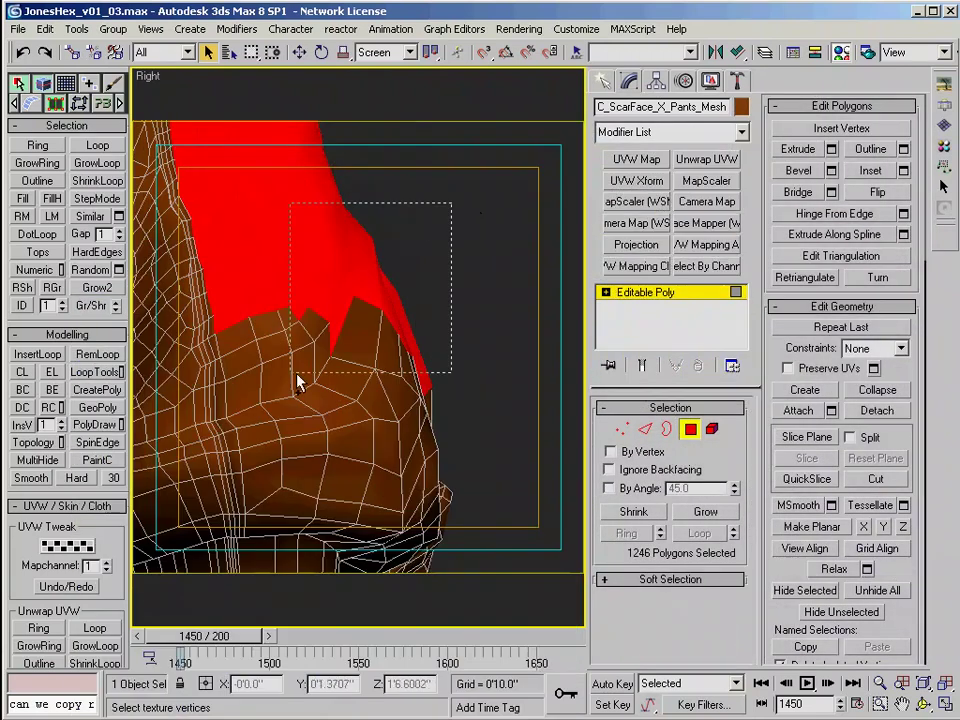
Step: In the Right view, add the missed polygons along the pants leg's outer contour to the polygon selection
ctrl+drag(461, 204, 249, 350)
ctrl+drag(435, 228, 195, 356)
scroll(358, 394, down, 3)
scroll(400, 225, up, 4)
scroll(354, 350, up, 4)
ctrl+click(283, 349)
scroll(283, 349, down, 4)
ctrl+drag(515, 224, 240, 363)
ctrl+drag(478, 208, 240, 332)
Step: Extend the polygon selection further up the pants leg, adding the remaining faces along its contour
middle_drag(391, 110, 418, 324)
ctrl+drag(482, 240, 250, 360)
ctrl+drag(482, 368, 250, 249)
middle_drag(272, 232, 270, 345)
ctrl+drag(460, 230, 197, 304)
middle_drag(285, 250, 264, 274)
ctrl+drag(264, 274, 194, 294)
middle_drag(399, 322, 397, 419)
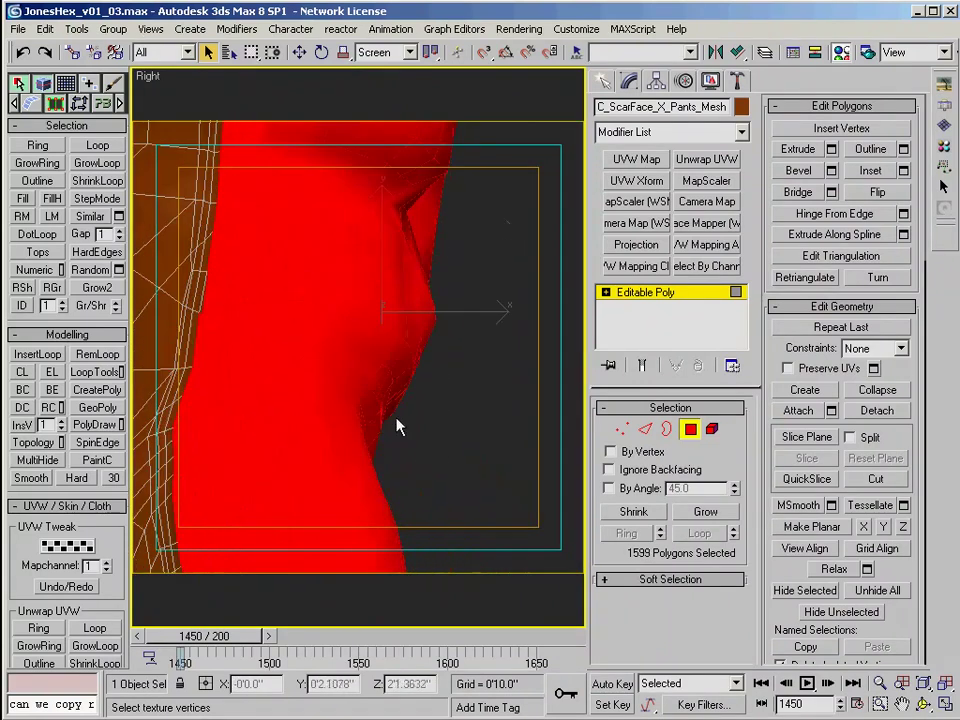
ctrl+drag(397, 425, 227, 339)
Step: Check the inner-leg boundary of the polygon selection and add an Unwrap UVW modifier to the pants
scroll(227, 339, down, 3)
alt+middle_drag(227, 339, 360, 336)
scroll(427, 327, up, 4)
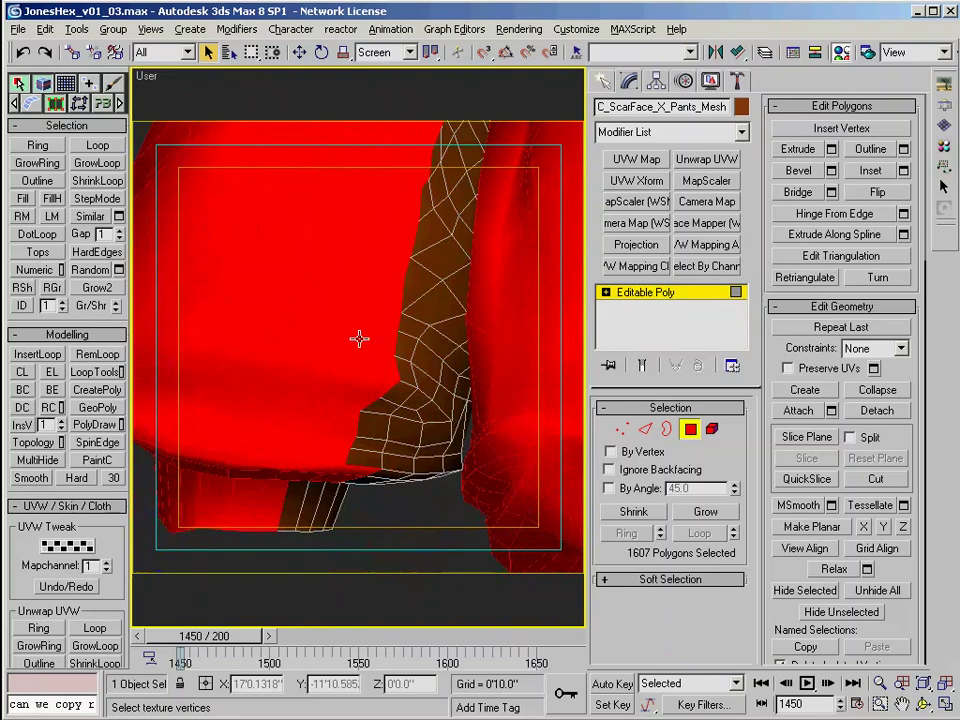
alt+middle_drag(359, 339, 355, 274)
click(706, 159)
drag(574, 348, 597, 90)
scroll(557, 428, down, 3)
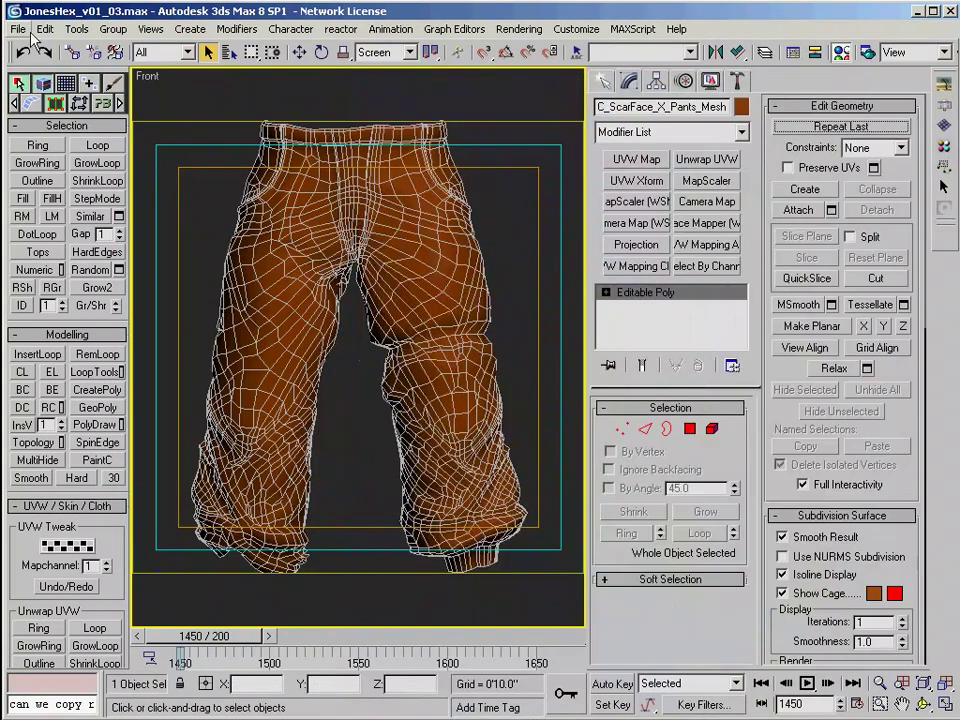
Step: Export the selected pants mesh as panties.obj
click(18, 30)
click(60, 371)
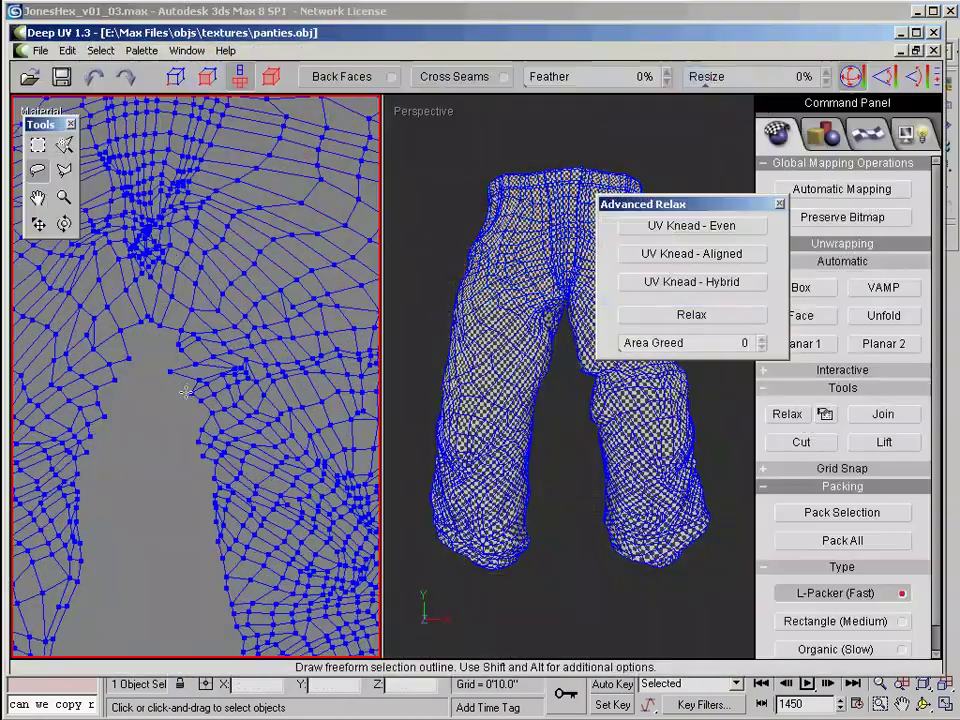
Step: Select the crotch-area vertices of the pants' UV layout with a freeform selection
scroll(185, 392, down, 5)
middle_drag(270, 430, 460, 484)
scroll(139, 461, up, 3)
scroll(370, 436, down, 4)
middle_drag(274, 368, 163, 377)
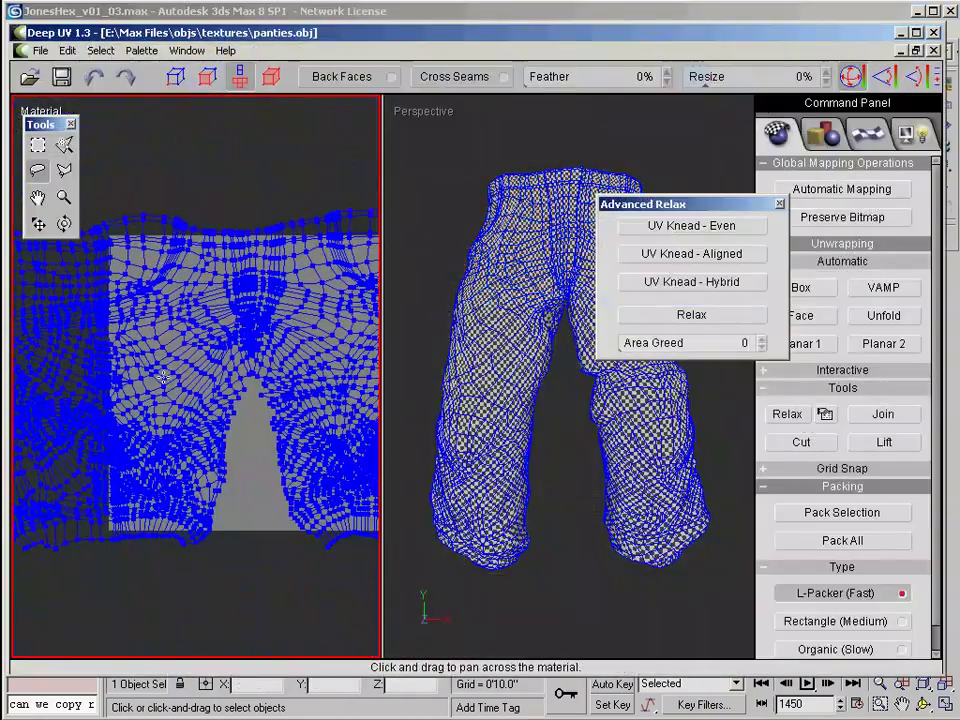
scroll(208, 379, up, 4)
middle_drag(315, 393, 180, 461)
click(176, 77)
drag(152, 308, 200, 303)
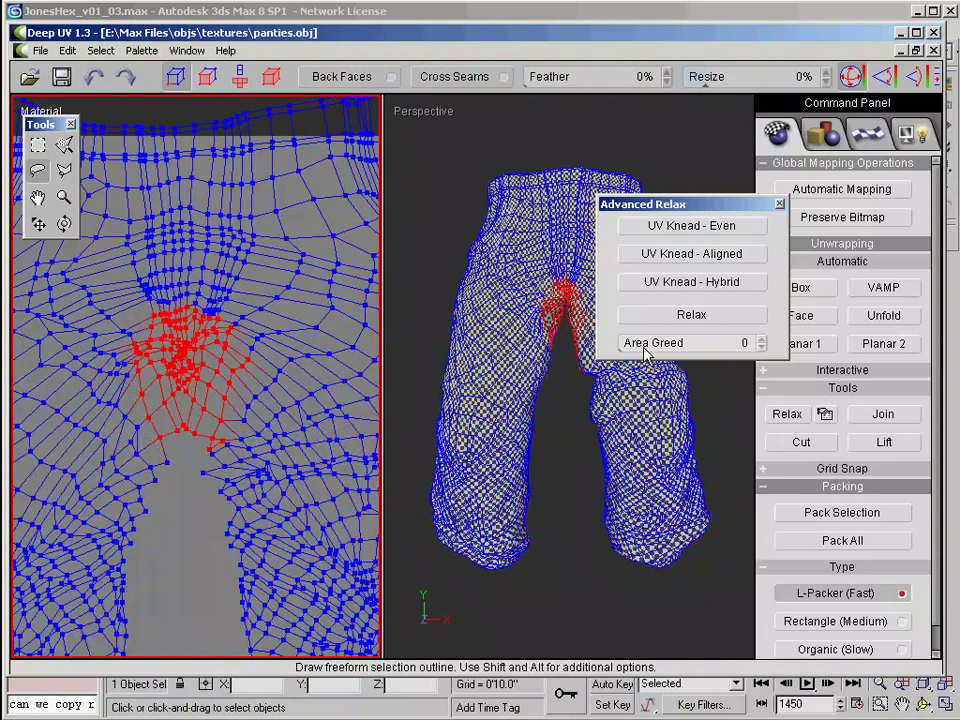
Step: Save the relaxed pants as a new Wavefront OBJ file named pantsUV in the textures folder
click(41, 51)
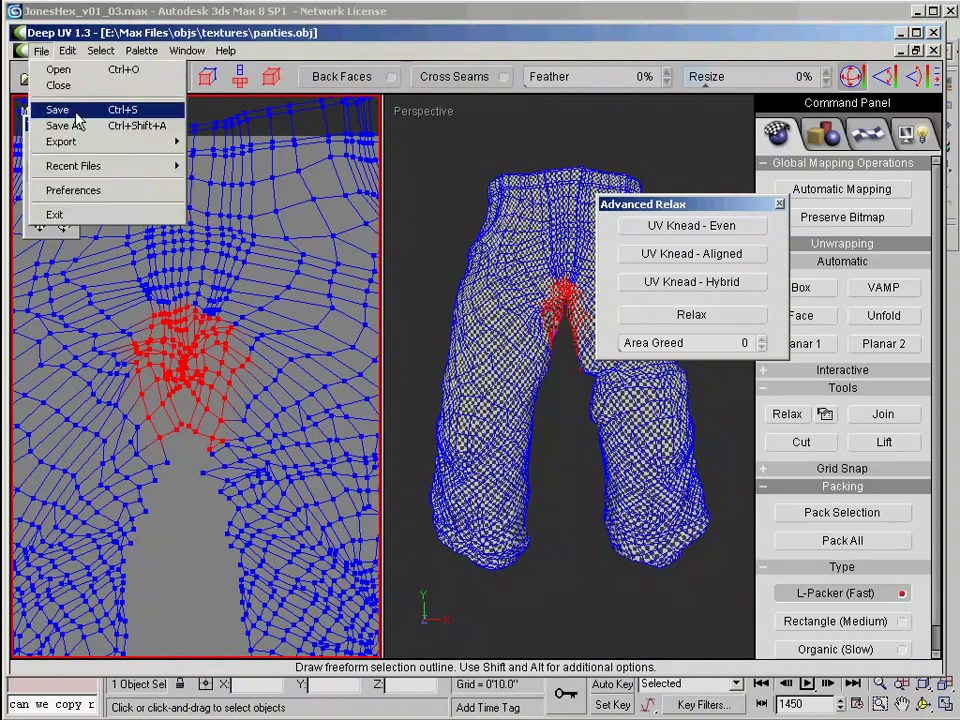
click(64, 125)
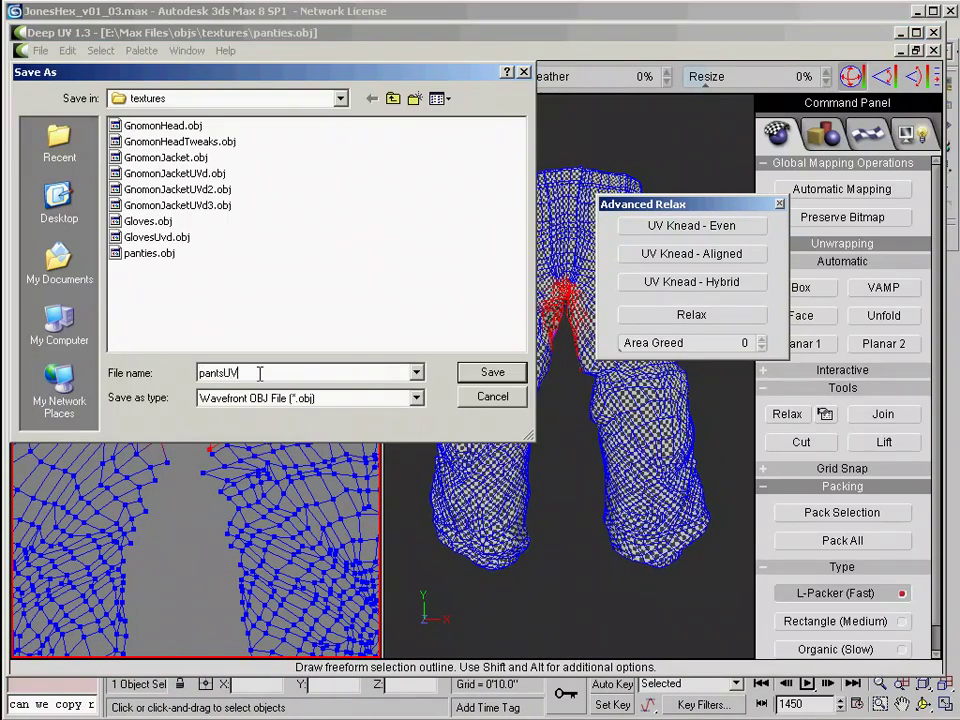
text(pantsU)
key(Return)
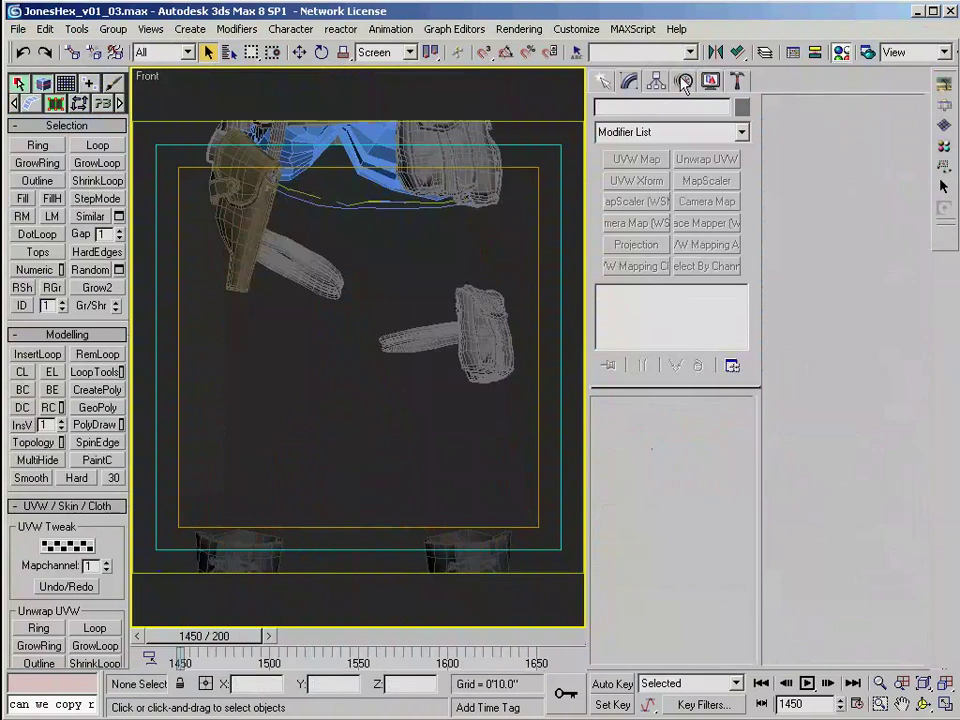
Step: Switch to 3ds Max and import the saved pants OBJ file
click(19, 29)
click(58, 313)
double_click(363, 367)
click(430, 488)
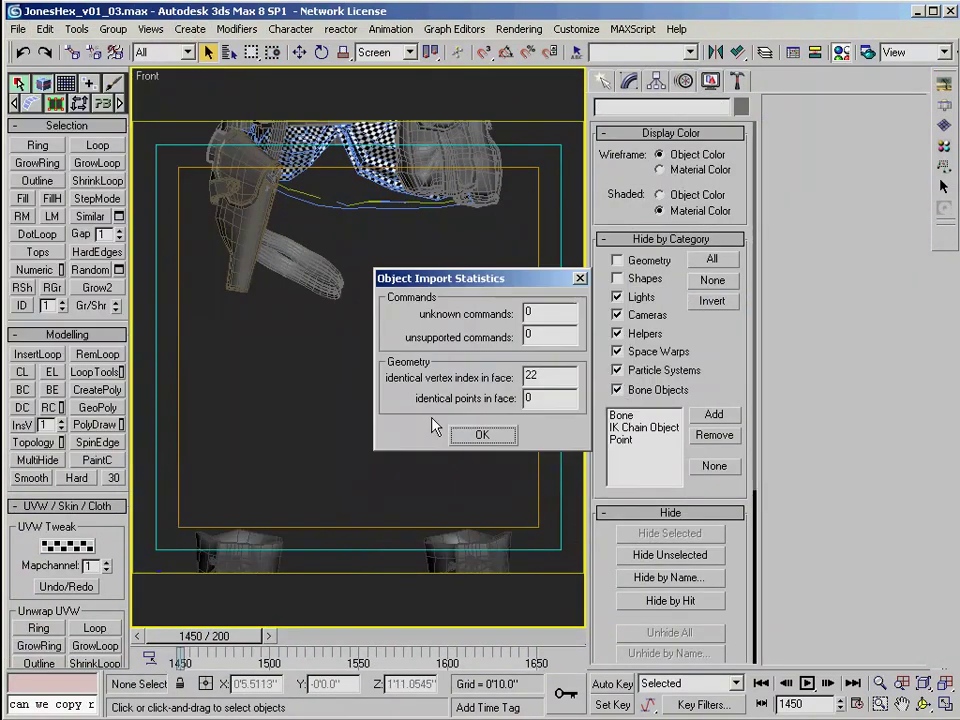
click(480, 434)
Step: Isolate the imported pants and apply the checker test texture to them
key(z)
click(368, 368)
key(alt+q)
click(67, 546)
middle_drag(495, 346, 435, 332)
Step: Convert the imported pants to Editable Poly, smooth the mesh and turn off the edged-faces display
click(628, 81)
right_click(653, 296)
click(709, 431)
click(30, 480)
scroll(340, 300, up, 8)
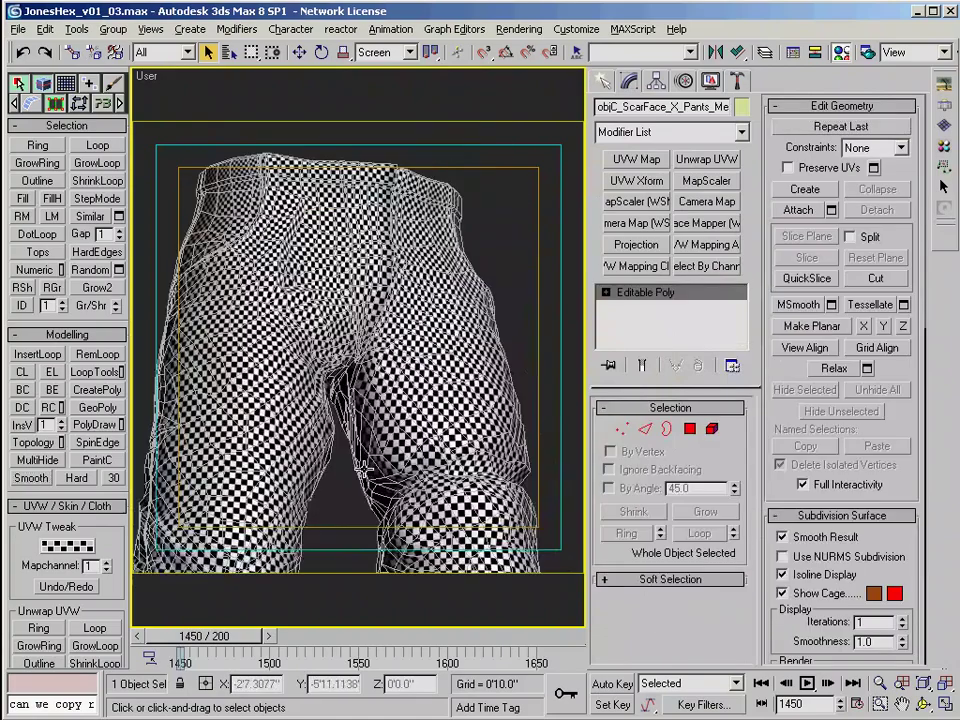
middle_drag(372, 230, 355, 350)
key(F4)
Step: Add an Unwrap UVW modifier to the pants and relax the UV vertices around the crotch three times
click(706, 159)
click(863, 133)
drag(470, 347, 417, 173)
scroll(404, 449, up, 5)
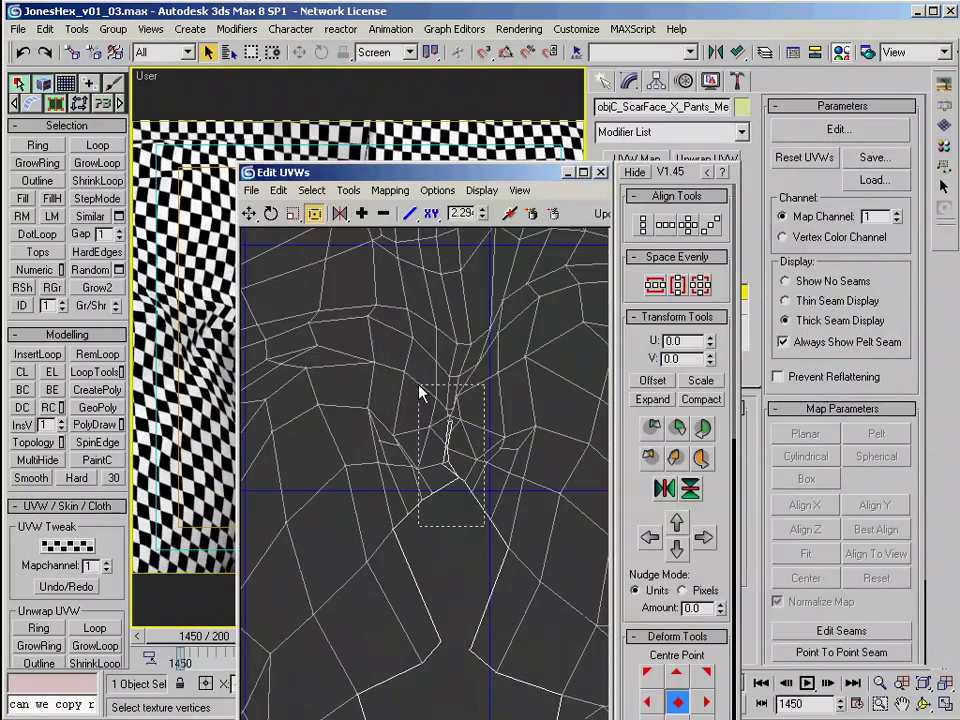
drag(408, 322, 487, 509)
scroll(692, 519, down, 10)
click(680, 577)
click(680, 577)
click(680, 577)
Step: Select the hem vertices of one pants leg in the UV layout and nudge them upward
scroll(430, 525, down, 6)
middle_drag(514, 532, 600, 488)
scroll(407, 508, up, 3)
scroll(476, 396, down, 3)
drag(290, 582, 455, 535)
ctrl+drag(438, 549, 690, 592)
middle_drag(600, 600, 300, 606)
ctrl+drag(376, 590, 468, 534)
drag(412, 554, 412, 537)
Step: Select the hem vertices of the other pants leg, remove the unwanted ones, and nudge the rest upward
scroll(412, 545, down, 3)
middle_drag(560, 550, 186, 508)
drag(272, 568, 404, 482)
ctrl+drag(381, 581, 535, 508)
ctrl+drag(482, 570, 439, 516)
alt+drag(268, 514, 297, 486)
drag(387, 515, 392, 500)
Step: Make a final selection at the leg hem, then select all of the pants' UV vertices
scroll(520, 550, down, 4)
drag(639, 590, 638, 560)
drag(534, 178, 498, 60)
drag(434, 488, 441, 458)
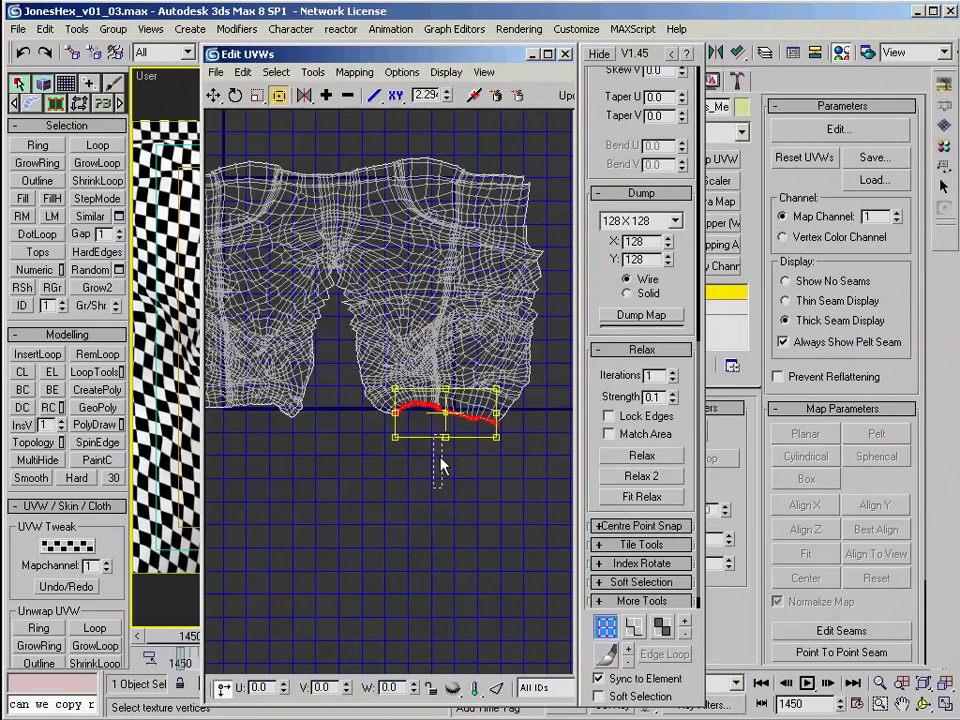
key(ctrl+a)
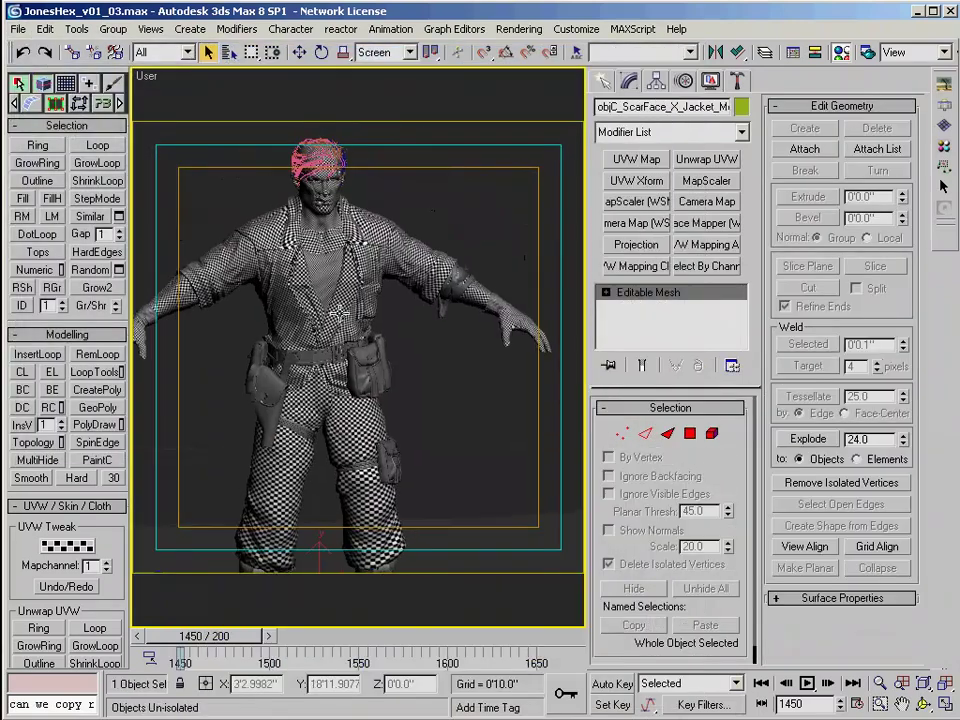
Step: Examine the checker pattern across the full character from several angles and close up
alt+middle_drag(340, 313, 390, 300)
scroll(385, 300, up, 3)
middle_drag(385, 400, 334, 296)
scroll(334, 296, up, 6)
scroll(421, 360, down, 10)
key(f)
click(946, 129)
key(shift+z)
middle_drag(436, 406, 445, 420)
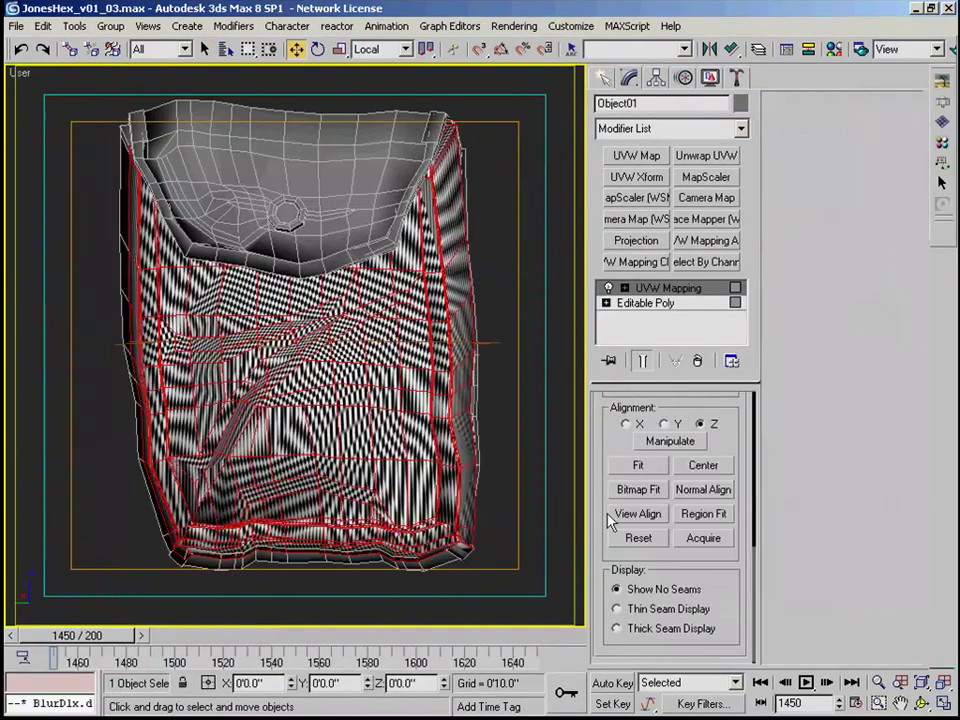
Step: Return to the pouch's Editable Poly polygons and hide the front ones that are already mapped
click(636, 302)
key(4)
key(ctrl+a)
click(800, 585)
Step: Select the pouch's bottom polygons and orbit to face them from below
scroll(302, 448, down, 3)
drag(150, 458, 467, 497)
key(r)
key(z)
alt+middle_drag(341, 456, 440, 260)
Step: Apply a UVW Map aligned to the view and fitted to the bottom polygons, then collapse the stack
click(636, 155)
drag(726, 583, 726, 315)
click(654, 611)
click(638, 560)
right_click(649, 287)
click(690, 452)
key(4)
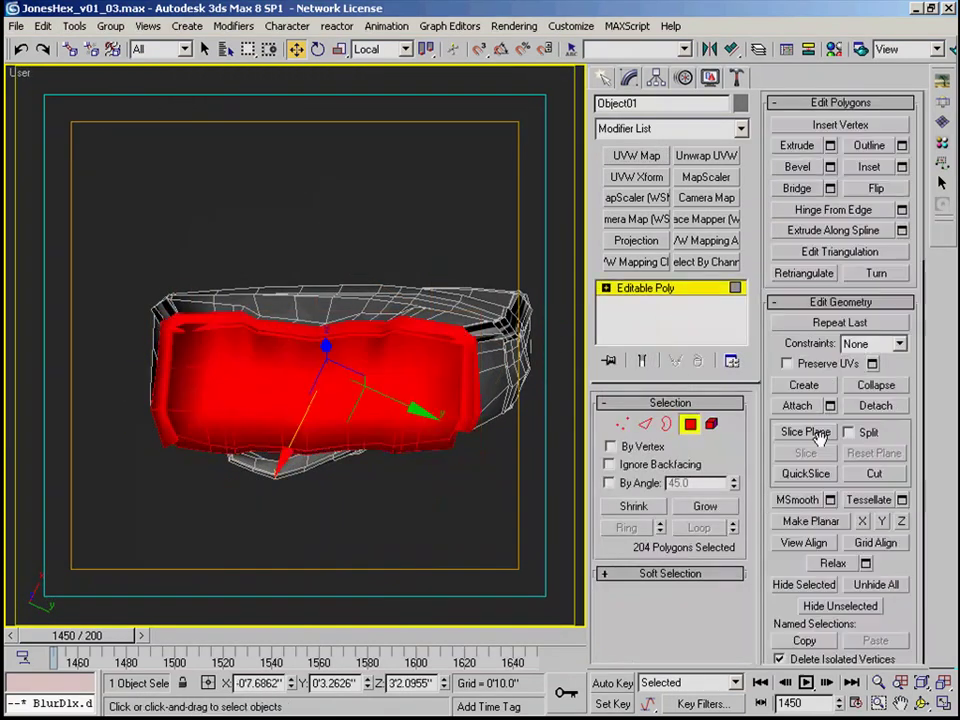
Step: Hide the mapped bottom polygons, apply a fitted UVW Map to the remaining pouch faces and collapse the stack
click(813, 587)
alt+middle_drag(425, 410, 384, 386)
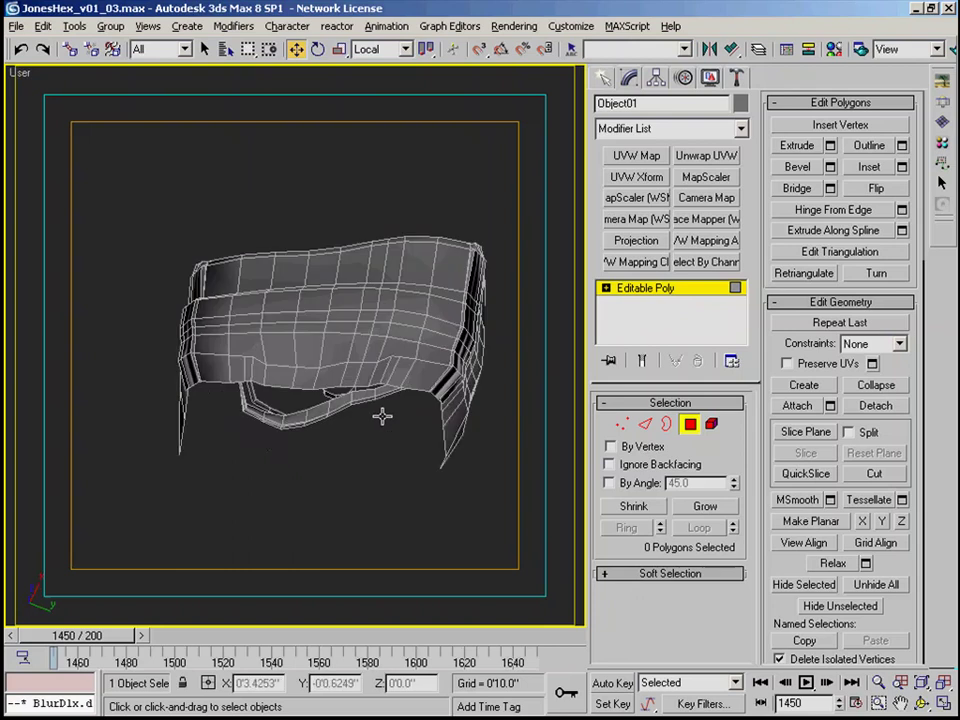
click(636, 155)
scroll(641, 590, down, 2)
click(638, 602)
right_click(650, 288)
click(705, 423)
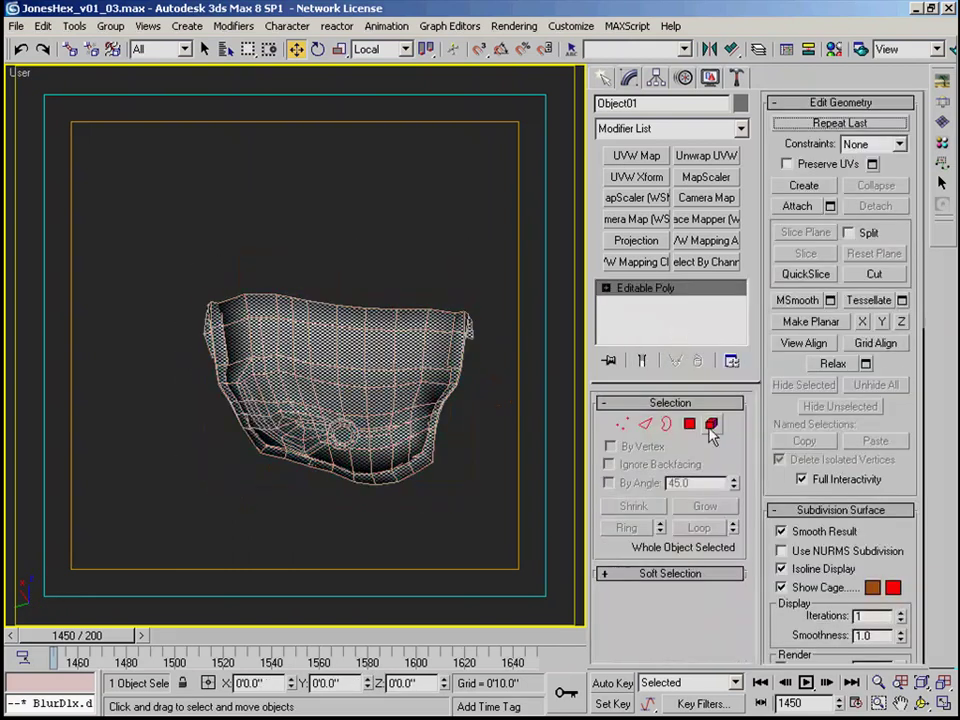
Step: Select the round button element on the pouch flap and unhide all the pouch polygons
click(712, 424)
click(344, 433)
scroll(372, 388, up, 2)
middle_drag(372, 388, 324, 309)
scroll(324, 309, up, 3)
click(876, 386)
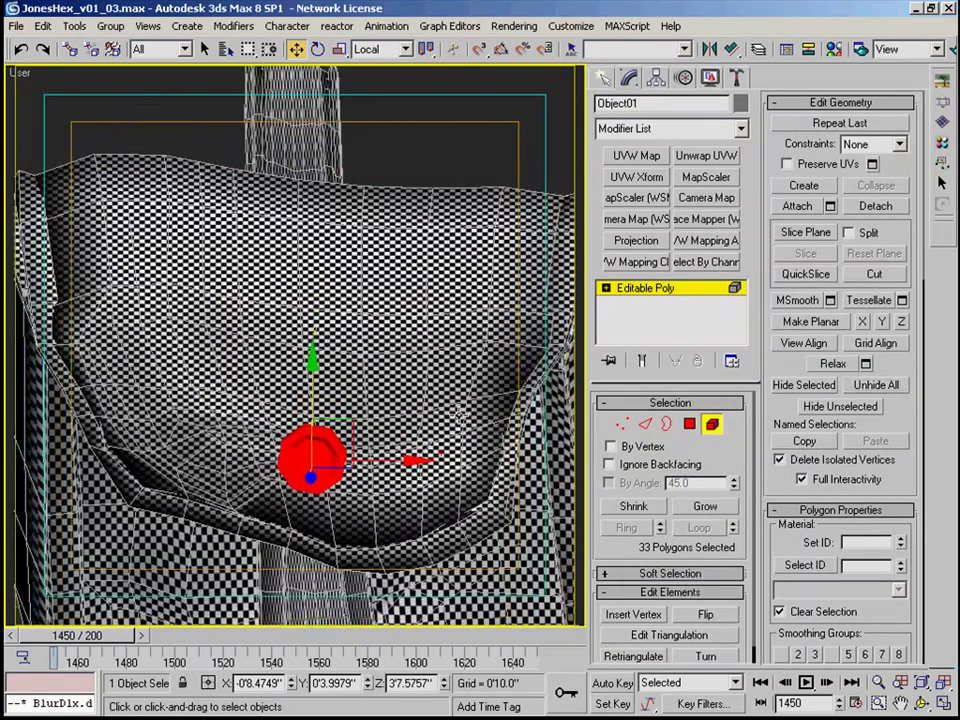
Step: Add an Unwrap UVW modifier to the pouch, open its UV editor and enable Sync to Element
click(711, 424)
click(706, 155)
click(837, 126)
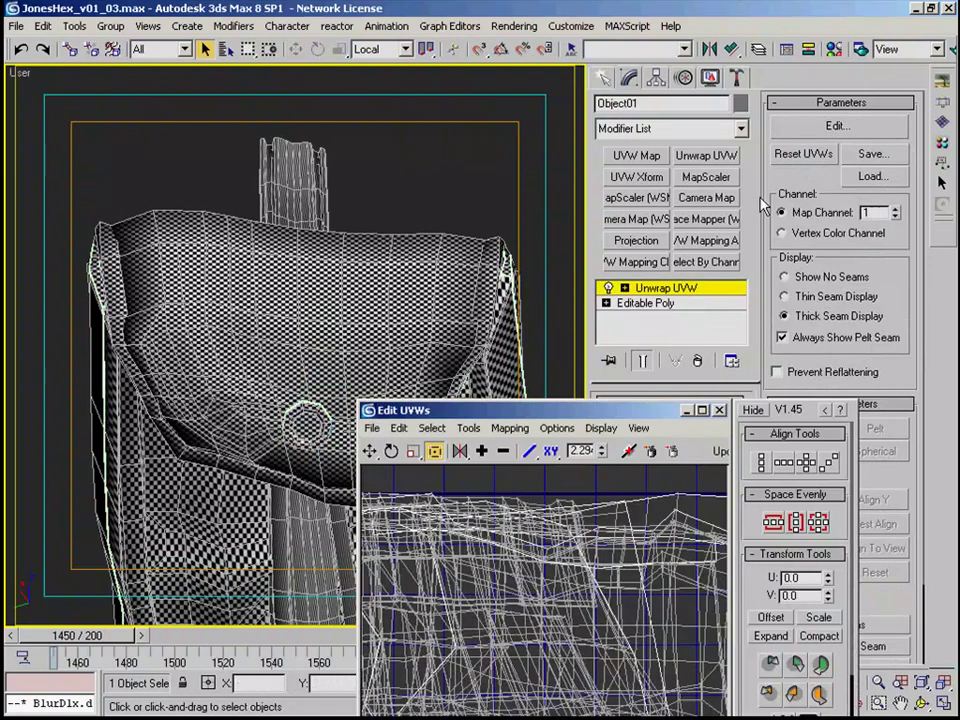
drag(603, 421, 530, 124)
scroll(503, 330, down, 4)
middle_drag(503, 330, 486, 403)
drag(578, 124, 568, 58)
click(684, 670)
Step: Pull the overlapping pouch shells apart and place the flap shell to the right of the UV square
click(536, 496)
drag(463, 382, 425, 632)
scroll(436, 530, down, 1)
middle_drag(455, 400, 449, 426)
click(458, 365)
scroll(450, 365, down, 1)
drag(443, 360, 358, 194)
click(443, 353)
click(442, 354)
drag(442, 355, 627, 357)
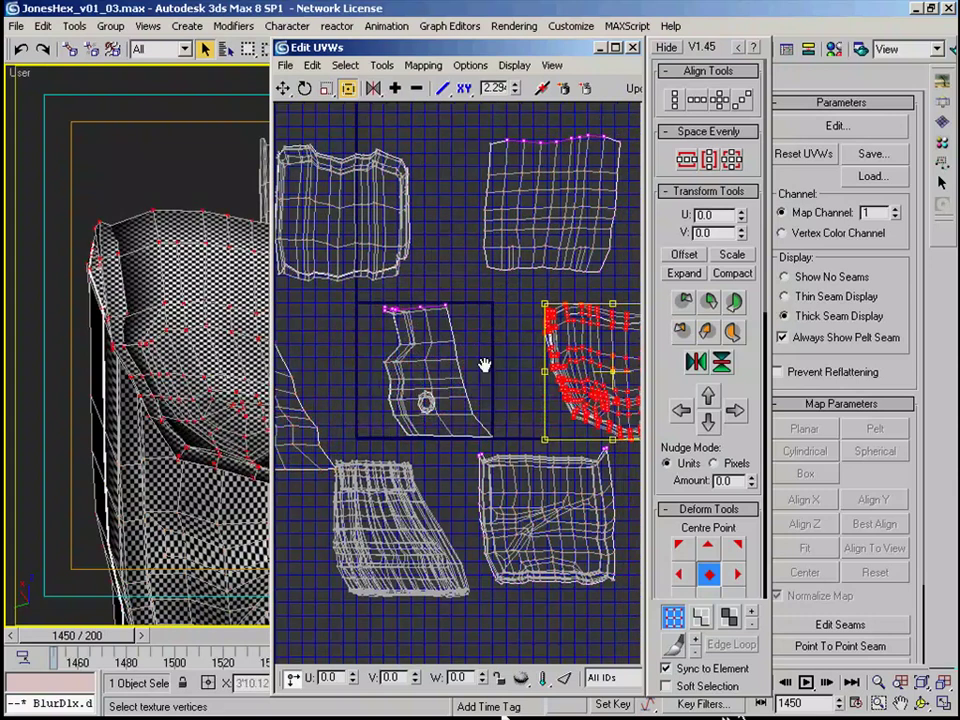
Step: Move the side panel shell out of the UV square, mirror it horizontally and place it beside the front panel shell
middle_drag(484, 364, 432, 374)
scroll(415, 371, down, 2)
click(403, 368)
drag(403, 368, 564, 461)
click(682, 669)
click(592, 505)
drag(612, 522, 526, 422)
click(374, 89)
drag(582, 497, 556, 493)
Step: Move the front and mirrored side shells below the UV square and place the other side shell beside the front
click(666, 668)
ctrl+click(484, 470)
drag(477, 484, 420, 574)
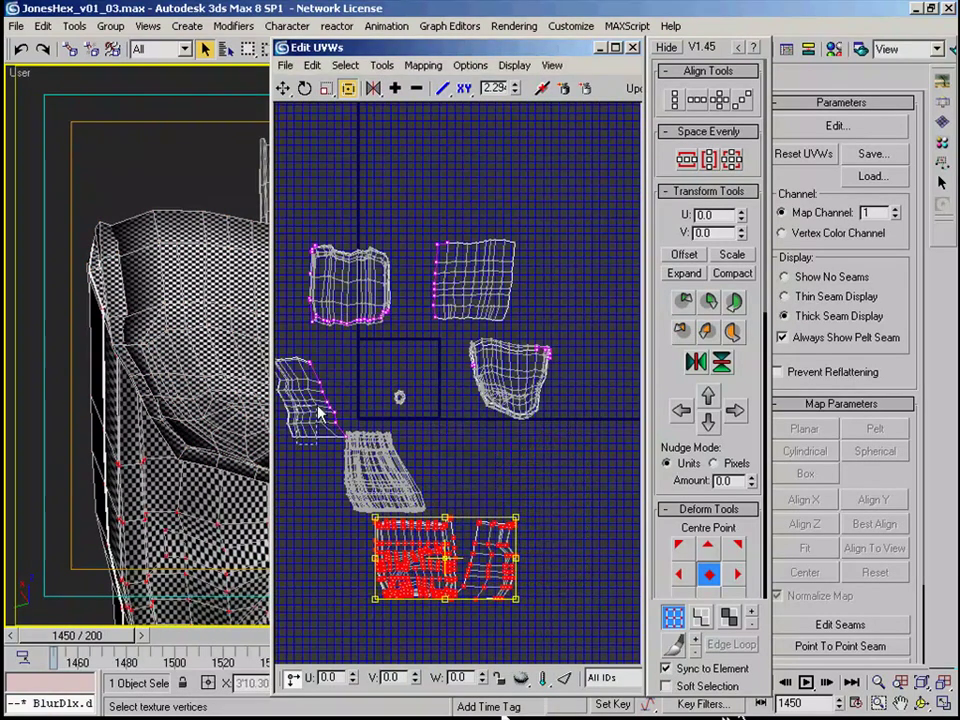
click(317, 405)
drag(318, 400, 354, 557)
Step: Move the strap shell above the UV square and the pouch's bottom shell down toward the front panel shell
click(379, 480)
drag(379, 480, 401, 180)
click(360, 302)
drag(360, 302, 352, 459)
Step: With Sync to Element off, select the upper and lower vertex rows of the pouch's bottom shell
click(666, 668)
drag(286, 373, 373, 424)
middle_drag(373, 424, 394, 424)
drag(418, 497, 309, 457)
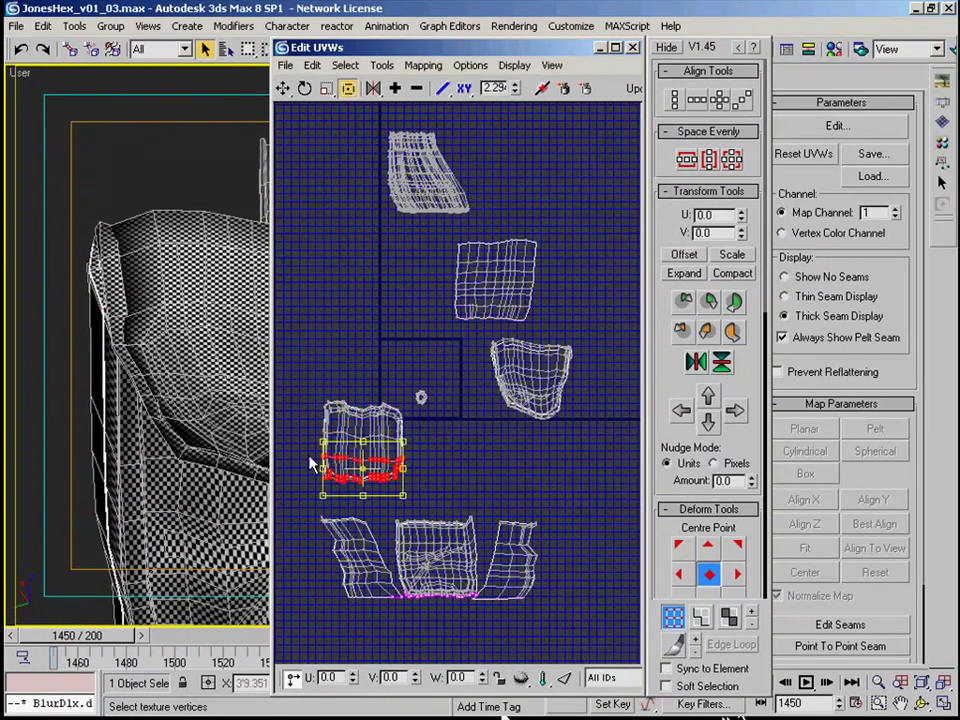
click(666, 668)
drag(352, 506, 309, 450)
Step: Rotate the whole bottom shell and place it below the front panel shell
click(667, 668)
click(401, 464)
drag(403, 443, 368, 469)
drag(333, 443, 333, 442)
drag(363, 441, 437, 645)
Step: Move the back panel shell directly below the bottom shell and line it up
mouse_move(508, 466)
middle_down()
mouse_move(499, 425)
mouse_move(499, 474)
middle_up()
drag(505, 282, 542, 307)
middle_drag(542, 307, 531, 192)
drag(478, 175, 423, 638)
middle_drag(423, 638, 431, 474)
drag(431, 434, 431, 514)
drag(439, 469, 428, 462)
Step: Check on the pouch model which faces the back and bottom shells correspond to
alt+middle_drag(128, 488, 118, 454)
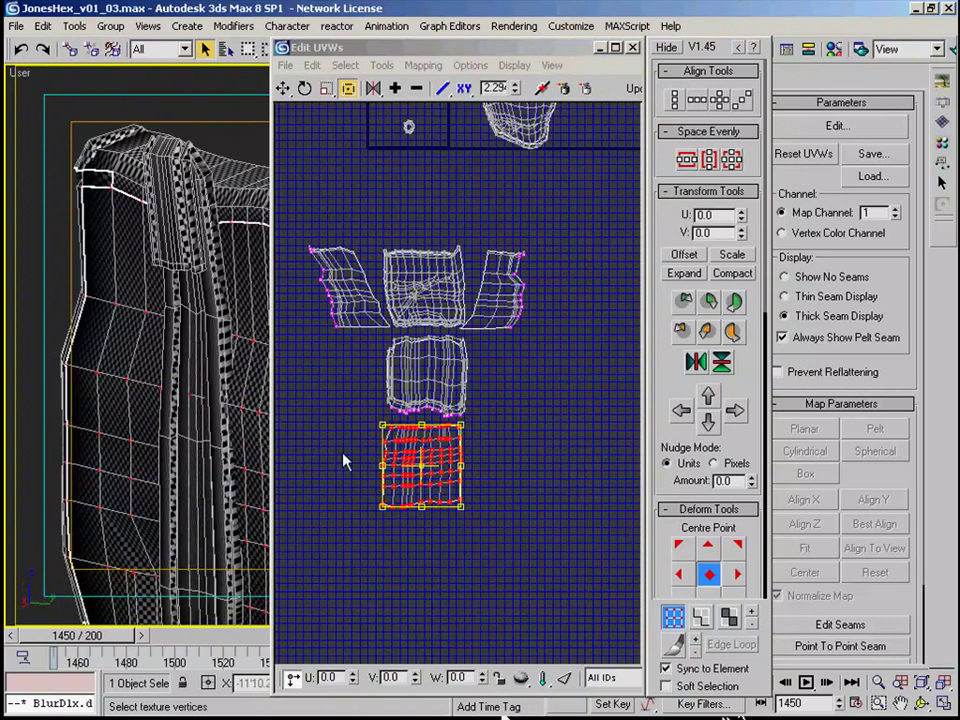
middle_drag(481, 413, 499, 450)
click(471, 424)
alt+middle_drag(130, 441, 122, 401)
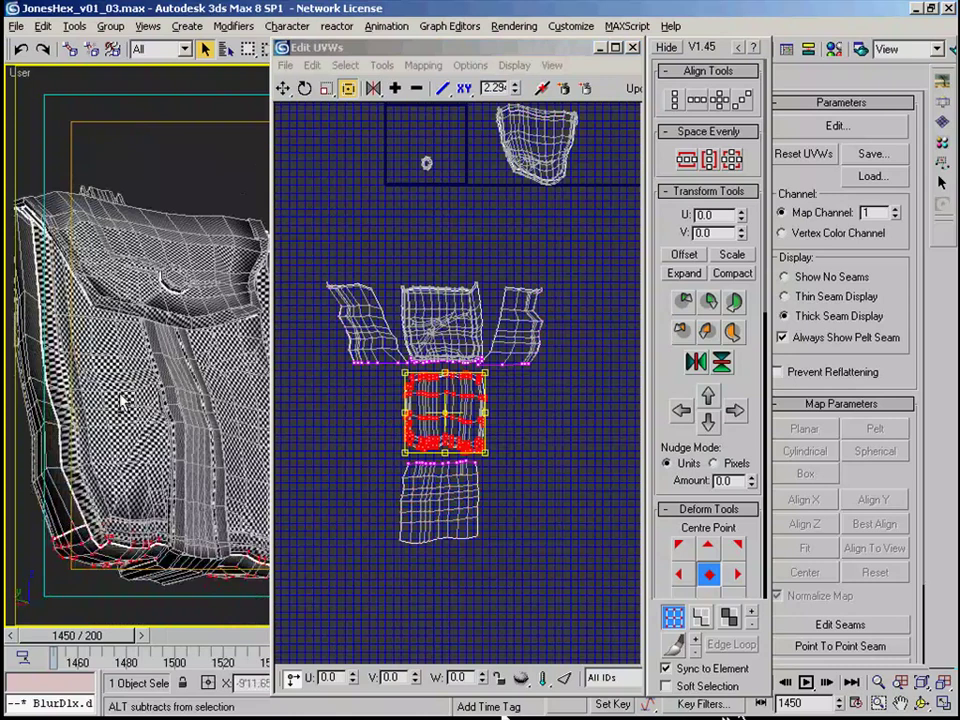
alt+middle_drag(122, 402, 113, 370)
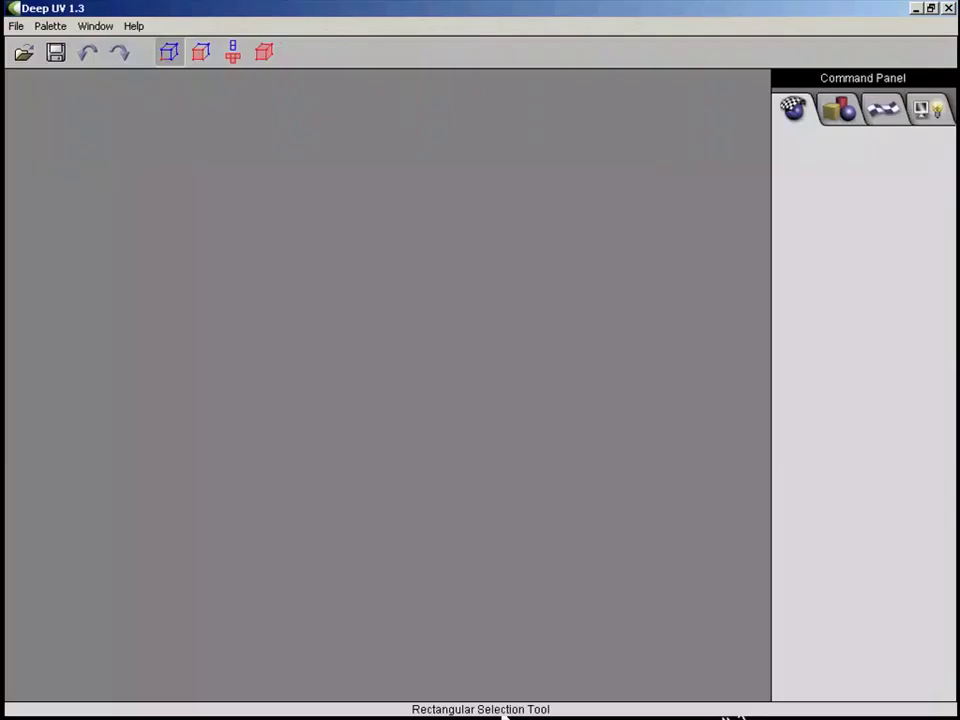
Step: Open the exported Pouch.obj
click(16, 27)
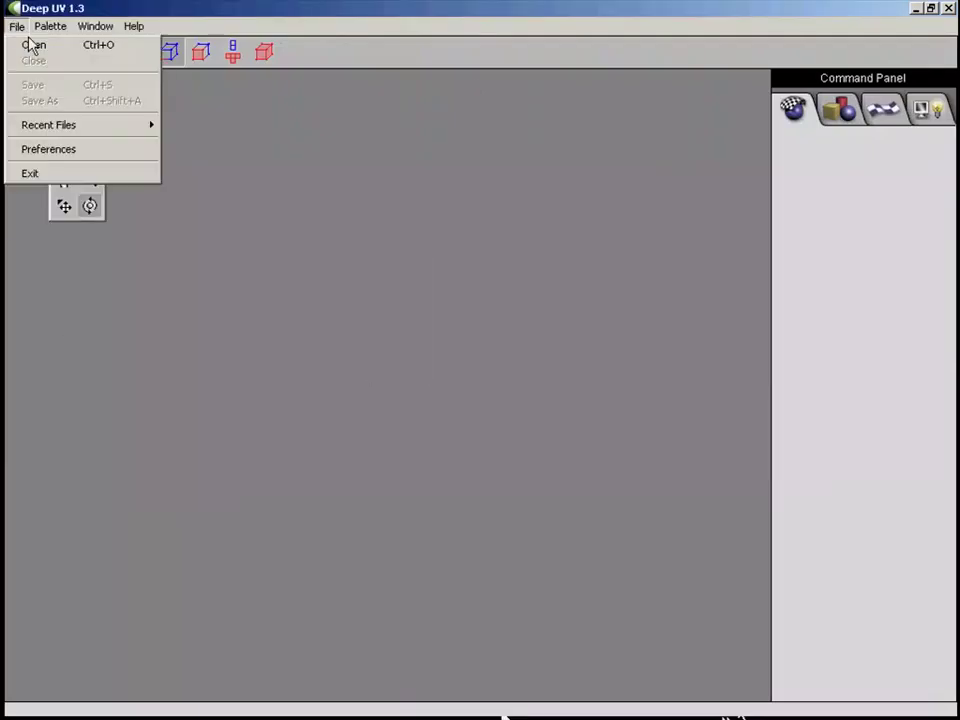
click(33, 45)
double_click(142, 259)
Step: Select the pouch's side panel shells as whole elements and rotate them upright
click(67, 137)
click(233, 52)
mouse_move(215, 592)
mouse_down()
mouse_move(257, 621)
mouse_move(220, 583)
mouse_up()
click(90, 206)
drag(197, 650, 251, 640)
drag(222, 603, 266, 600)
middle_drag(300, 453, 300, 484)
click(64, 127)
click(90, 206)
drag(311, 484, 353, 391)
Step: Move the rotated side shell next to the column of front, bottom and back panels
click(64, 127)
click(64, 206)
click(64, 127)
mouse_move(58, 418)
mouse_down()
mouse_move(86, 381)
mouse_move(42, 385)
mouse_move(279, 431)
mouse_up()
click(64, 206)
click(64, 127)
Step: Join the seam vertices between the stacked front, bottom and back panel shells
click(169, 54)
click(928, 393)
middle_drag(110, 451, 96, 426)
mouse_move(94, 426)
mouse_down()
mouse_move(271, 464)
mouse_move(278, 482)
mouse_up()
click(894, 390)
middle_drag(74, 549, 82, 524)
drag(81, 524, 253, 584)
Step: Select the right side shell's vertices and move them closer to the panel column
middle_drag(207, 397, 169, 508)
drag(261, 475, 330, 289)
drag(240, 307, 205, 330)
drag(238, 478, 196, 388)
shift+drag(206, 279, 236, 425)
drag(257, 283, 438, 499)
click(64, 206)
drag(279, 446, 249, 446)
middle_drag(249, 446, 389, 459)
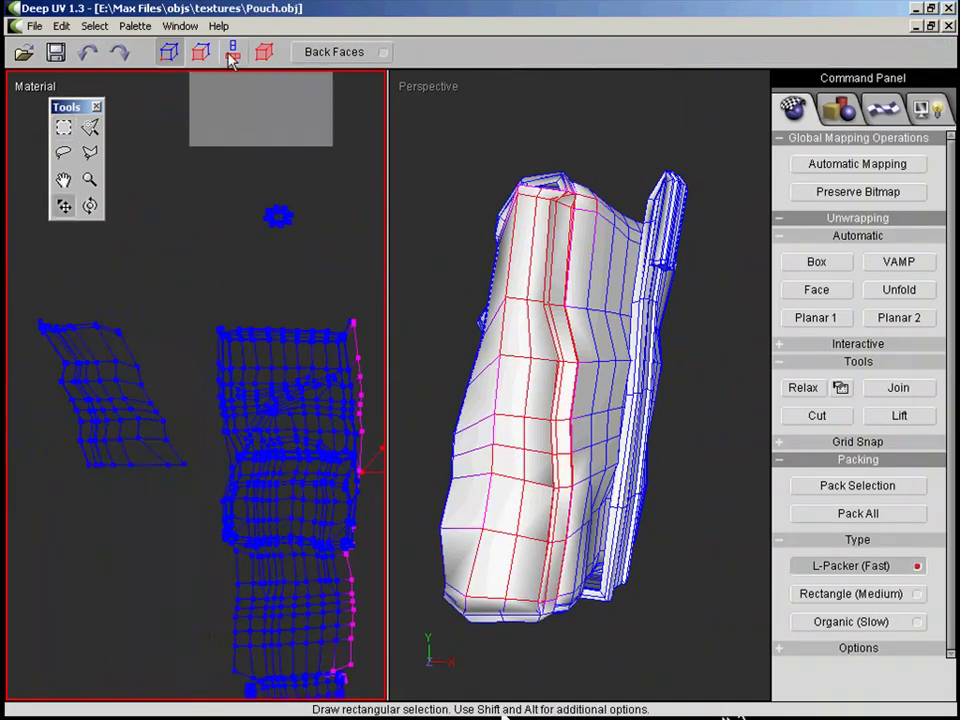
Step: Move the whole left side shell against the front panel's left edge
click(232, 57)
click(64, 127)
click(152, 439)
drag(152, 439, 192, 440)
middle_drag(192, 440, 114, 437)
Step: Return to vertex selection and move the right side shell up against the front panel's right edge
click(343, 375)
middle_drag(343, 373, 323, 371)
click(169, 54)
drag(386, 323, 322, 384)
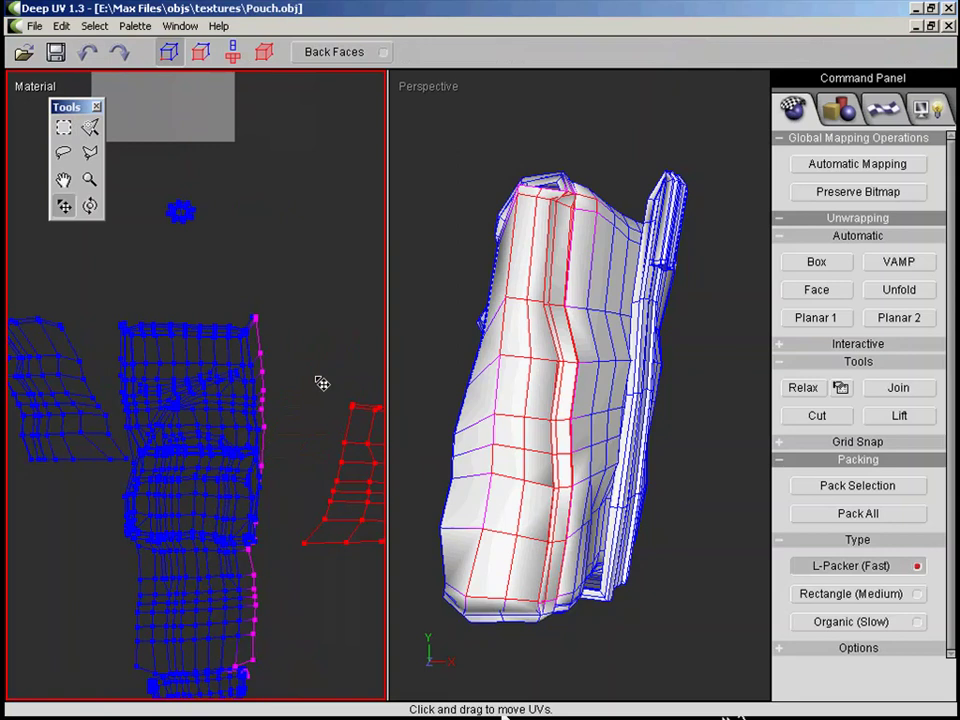
drag(322, 384, 277, 308)
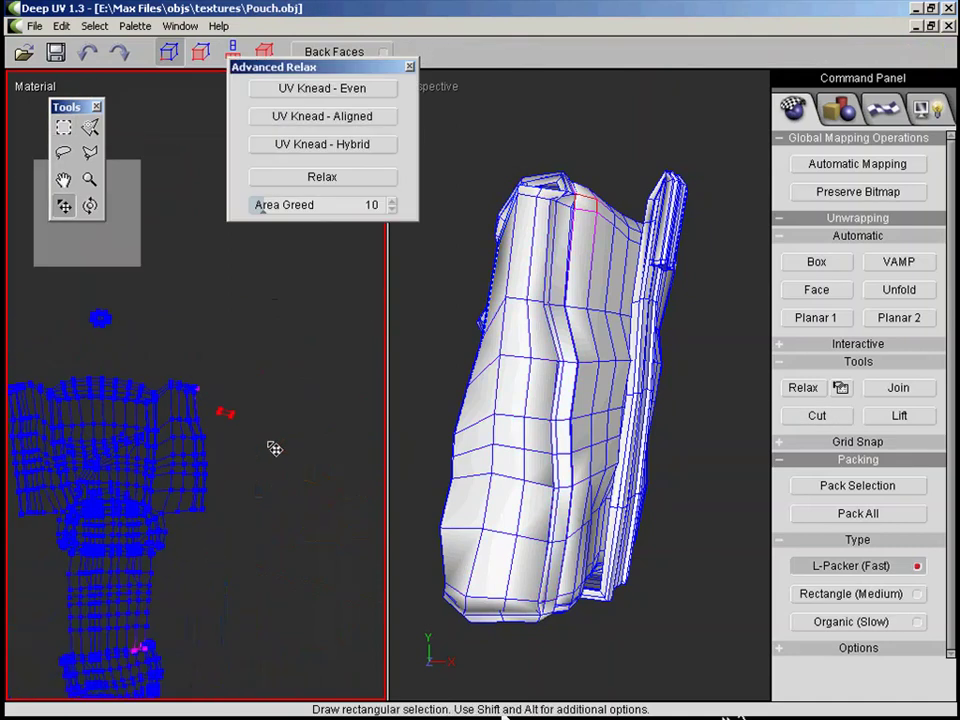
Step: Move the detached rim face from beside the side shell down to the lower end of the back panel
scroll(272, 448, up, 5)
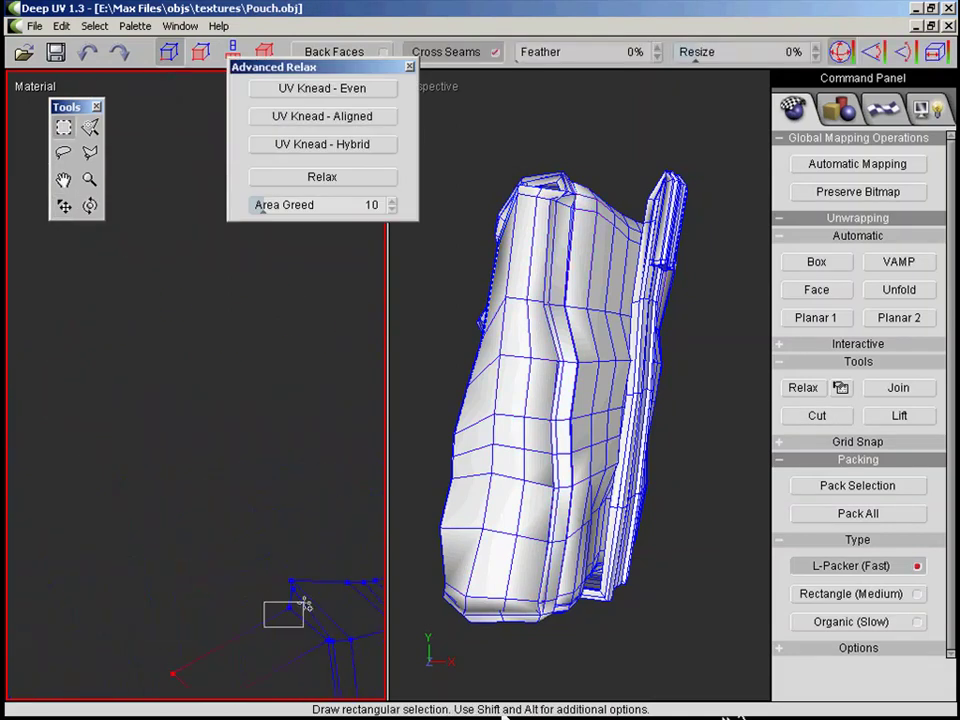
scroll(254, 589, down, 8)
click(64, 206)
drag(141, 441, 234, 563)
scroll(234, 563, up, 2)
middle_drag(234, 563, 106, 273)
drag(72, 554, 152, 605)
middle_drag(172, 599, 152, 474)
Step: Select, rotate and move the detached rim face's vertices to fit the seam below the back panel
key(e)
key(q)
mouse_move(119, 476)
mouse_down()
mouse_move(60, 446)
mouse_move(155, 506)
mouse_up()
click(79, 434)
key(e)
key(q)
key(w)
key(q)
key(w)
key(q)
Step: Move the remaining stray rim vertices onto the corner where the back panel meets the shell below it
middle_drag(372, 434, 148, 468)
drag(163, 390, 250, 459)
mouse_move(188, 389)
mouse_down()
mouse_move(214, 421)
mouse_move(117, 479)
mouse_up()
key(w)
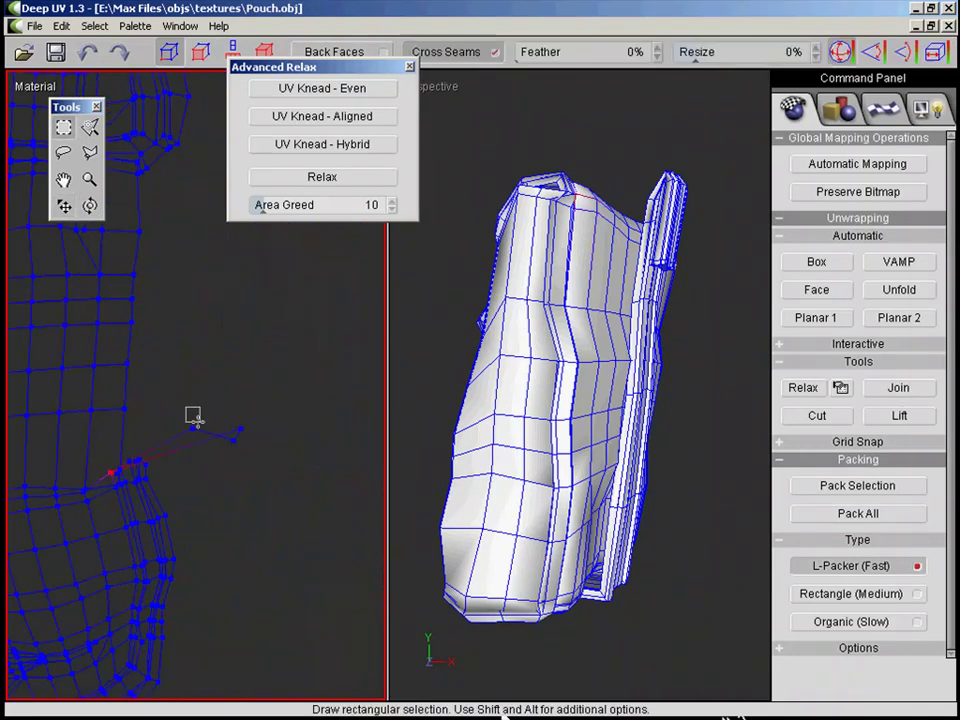
key(q)
key(w)
drag(240, 429, 91, 493)
key(q)
key(w)
key(q)
Step: Select the vertices around the repaired back panel seam and relax them twice
drag(71, 450, 156, 508)
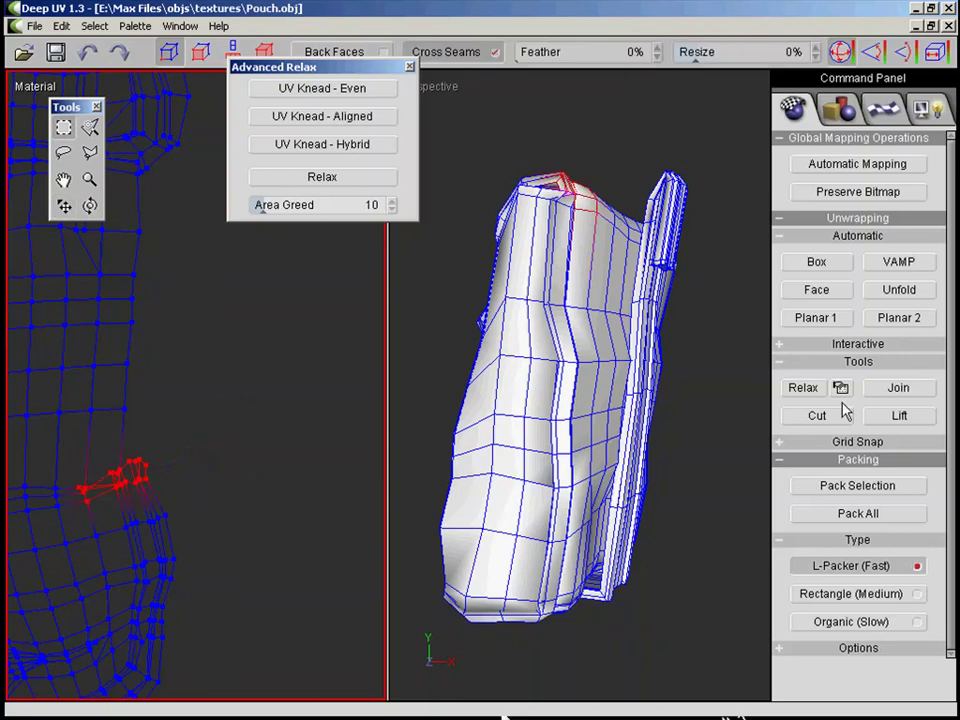
scroll(55, 481, down, 3)
middle_drag(55, 481, 196, 469)
drag(90, 394, 334, 512)
click(338, 181)
click(324, 180)
Step: Select the rim strip at the lower end of the layout and move it up above the front panel
scroll(100, 500, up, 3)
middle_drag(80, 530, 220, 475)
drag(88, 592, 243, 462)
key(w)
scroll(221, 457, down, 6)
middle_drag(221, 452, 238, 677)
drag(172, 664, 138, 259)
Step: Reorient and reposition the rim strip just above the panel's upper edge and select its end vertices
scroll(138, 259, up, 5)
click(64, 127)
drag(271, 368, 177, 301)
shift+drag(148, 408, 150, 411)
key(ctrl+t)
mouse_move(238, 308)
mouse_down()
mouse_move(192, 284)
mouse_move(96, 360)
mouse_move(133, 374)
mouse_up()
click(61, 26)
click(238, 293)
click(64, 127)
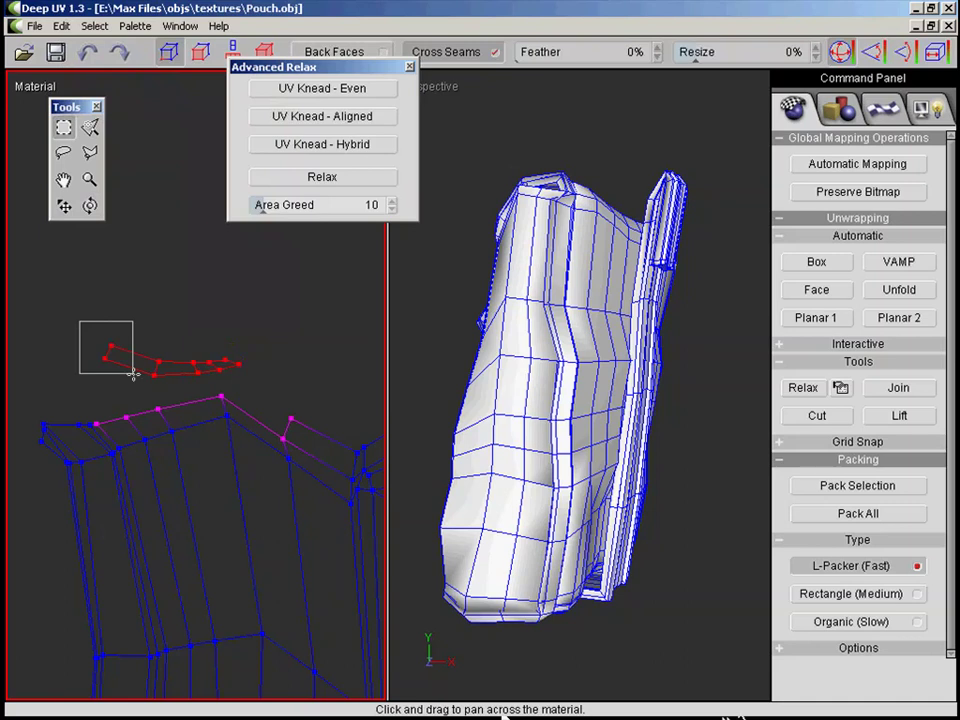
drag(133, 374, 132, 375)
key(v)
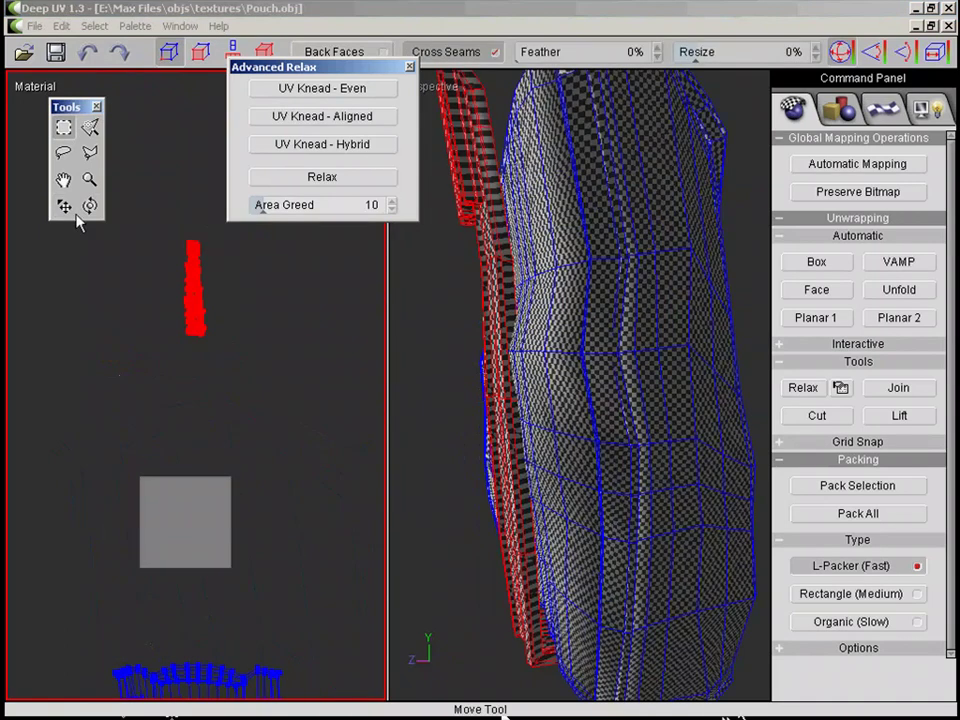
Step: Relax the strap shell several times and apply Lift to it
click(89, 205)
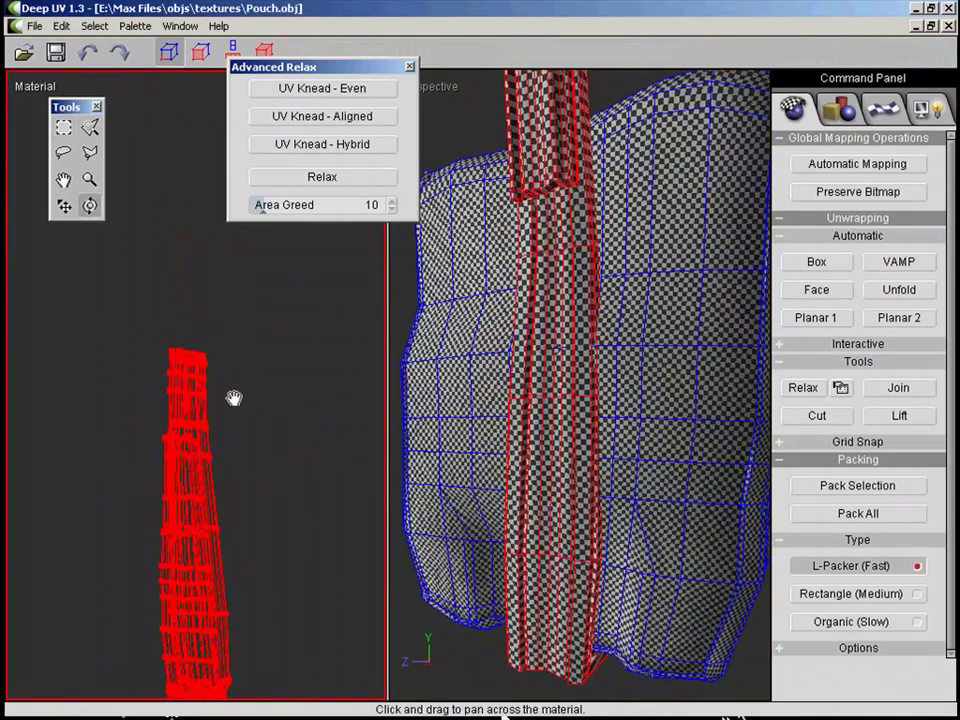
click(332, 180)
click(303, 180)
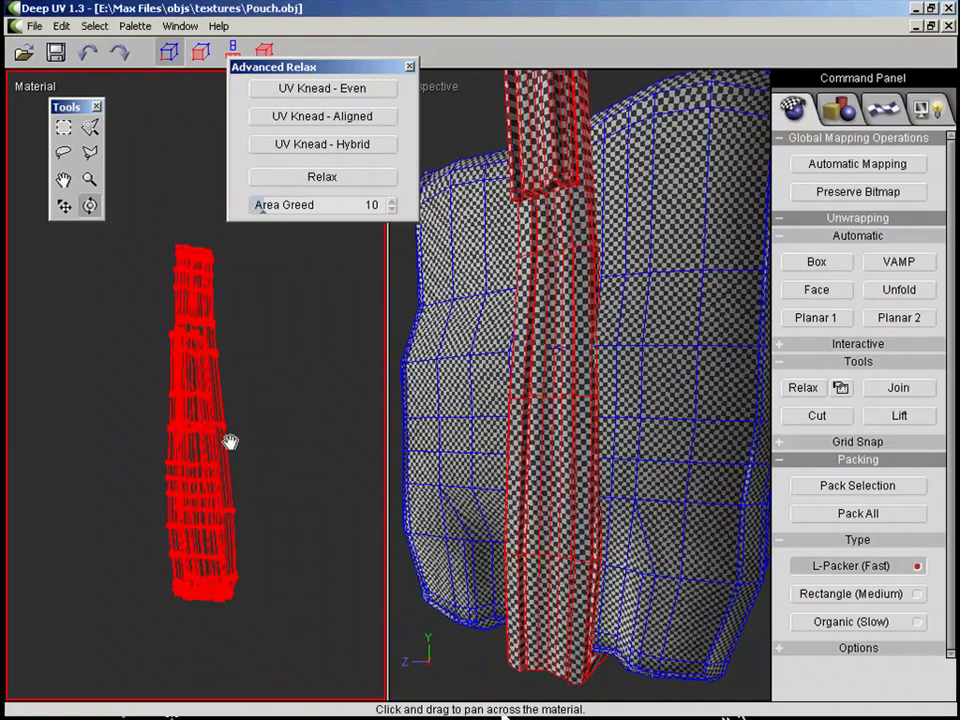
click(897, 416)
click(330, 182)
scroll(238, 466, up, 3)
middle_drag(221, 459, 218, 430)
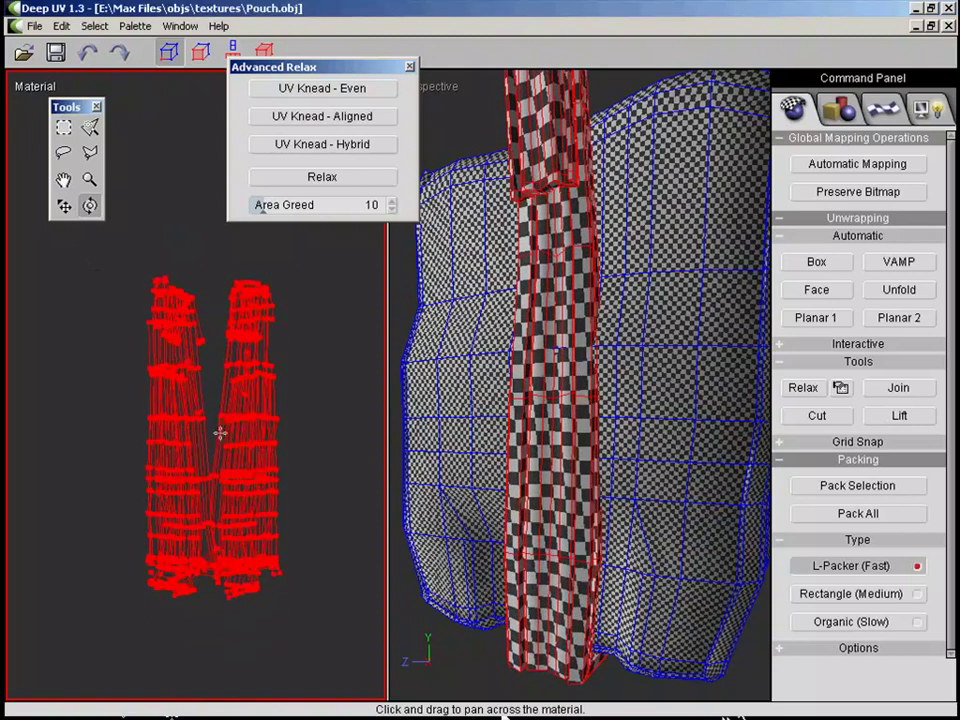
Step: Select separate pieces of the relaxed strap as elements and move them aside
click(233, 51)
drag(142, 268, 174, 336)
click(64, 205)
drag(188, 320, 149, 308)
click(64, 128)
drag(136, 398, 178, 432)
click(64, 206)
drag(160, 455, 48, 510)
Step: Select the entire strap and remap it automatically, first with VAMP and finally with Unfold
scroll(143, 429, down, 3)
click(64, 128)
drag(90, 295, 270, 570)
click(877, 260)
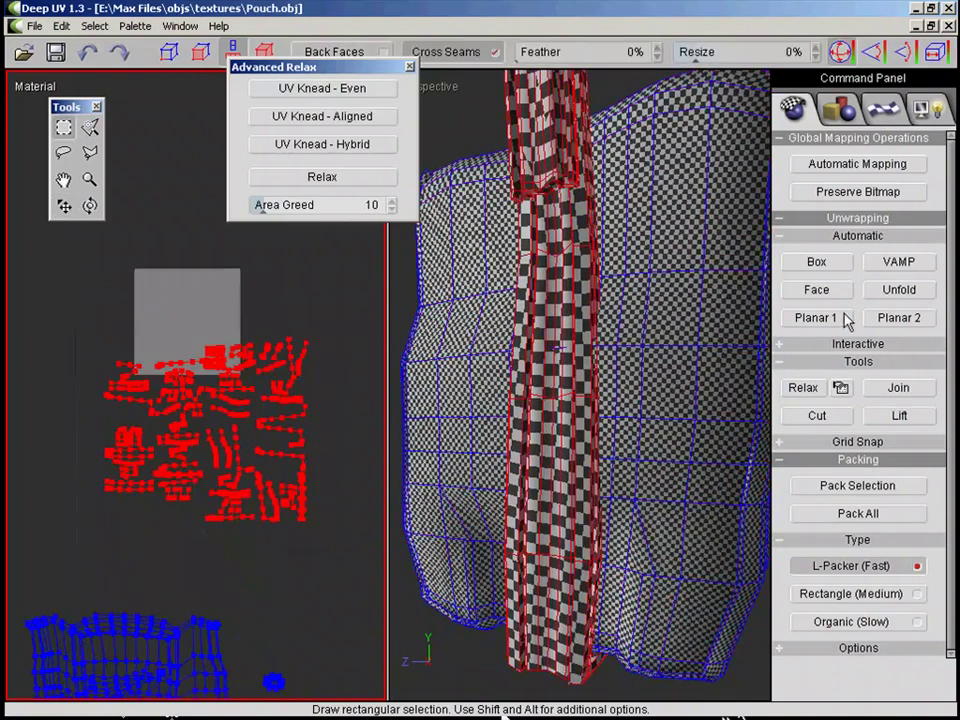
click(907, 291)
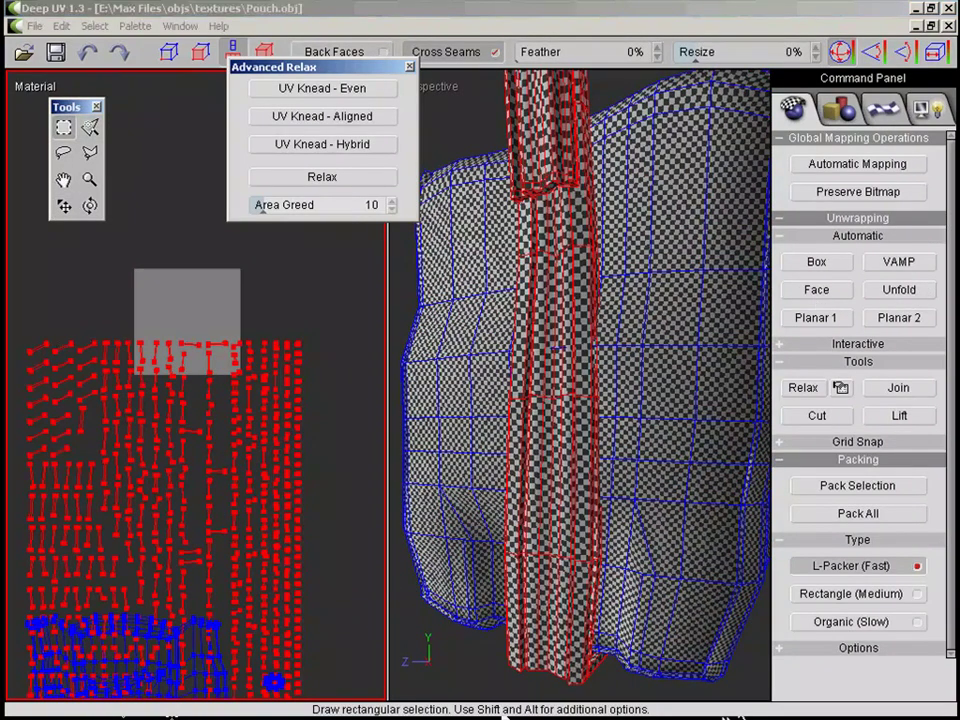
click(716, 360)
Step: Move the unfolded strap clear of the other shells and relax it
click(64, 206)
drag(150, 574, 199, 390)
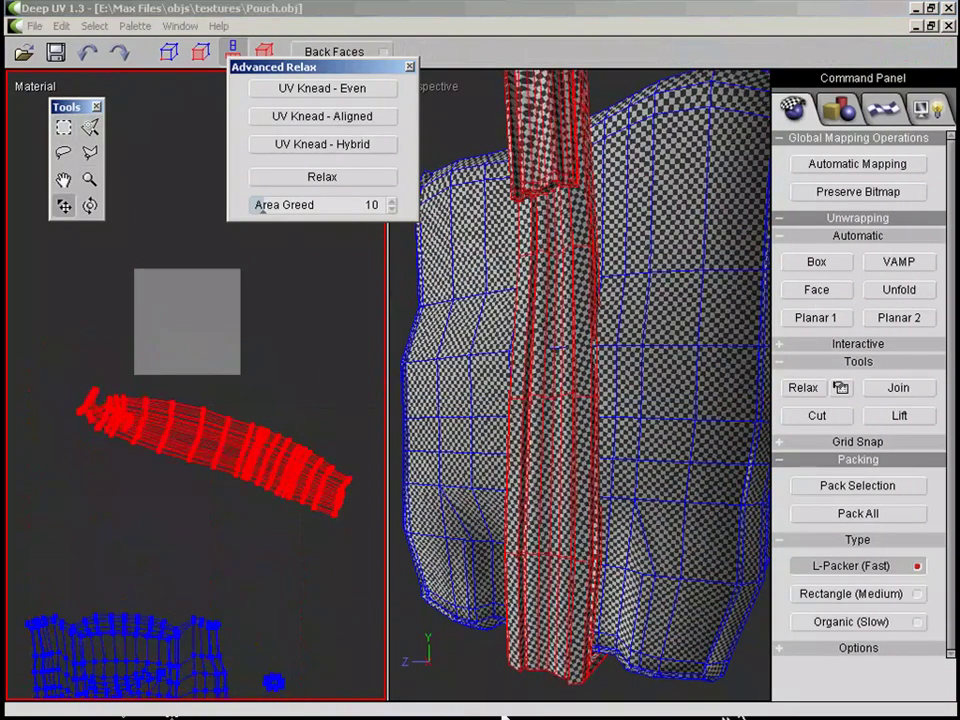
click(322, 176)
Step: Select the vertices at the strap's crumpled left end and move them outward
click(169, 52)
drag(75, 294, 150, 463)
click(64, 206)
drag(115, 405, 64, 370)
Step: Select a larger area at the strap's end and relax it, raising Area Greed to 49
middle_drag(261, 443, 80, 450)
scroll(176, 469, down, 3)
middle_drag(234, 478, 312, 509)
middle_drag(89, 428, 253, 461)
click(64, 127)
drag(140, 352, 345, 535)
click(332, 180)
drag(263, 207, 318, 206)
click(314, 178)
Step: Deselect part of the strap and relax only the remaining end vertices
middle_drag(336, 438, 173, 451)
scroll(173, 451, up, 2)
alt+drag(263, 606, 140, 415)
click(338, 182)
Step: Shift the selected strap end slightly and relax it two more times
middle_drag(170, 455, 252, 448)
click(64, 206)
drag(170, 450, 155, 440)
click(326, 179)
click(328, 180)
middle_drag(200, 450, 265, 486)
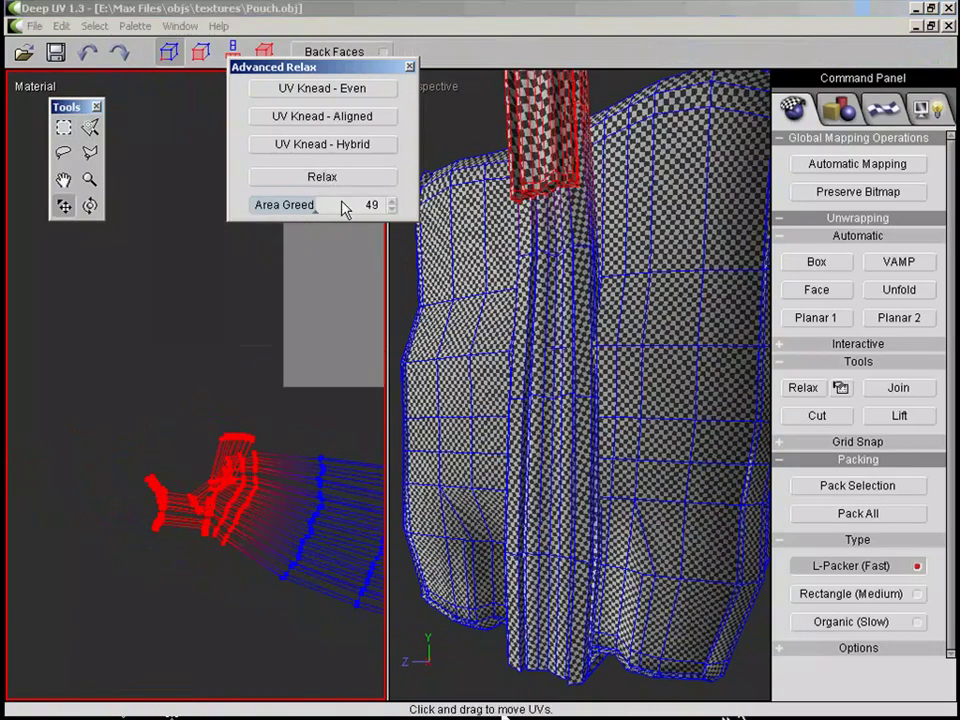
Step: Set Area Greed to 90, reorient the selected strap end vertices and relax them
click(372, 207)
click(90, 206)
scroll(152, 491, up, 2)
middle_drag(152, 491, 264, 401)
click(333, 183)
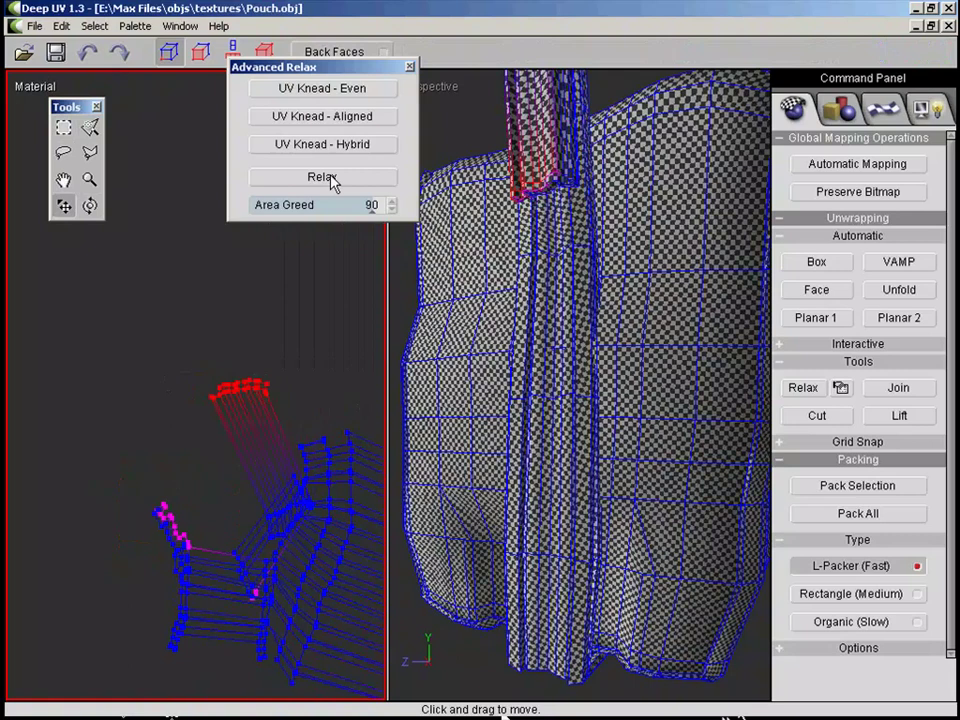
Step: Select the vertices around the strap's distorted end, refine the selection and relax them
click(64, 128)
drag(130, 350, 372, 680)
drag(189, 332, 234, 466)
click(64, 206)
click(64, 128)
drag(125, 375, 348, 616)
scroll(260, 527, down, 2)
middle_drag(254, 525, 168, 506)
click(304, 181)
Step: Select a wider area of the strap end and relax it once more
scroll(152, 470, down, 1)
drag(94, 439, 252, 563)
click(322, 175)
Step: Select the tangled tip of the strap, cut it off and move it away from the strap
middle_drag(256, 453, 227, 469)
scroll(227, 469, down, 2)
drag(112, 408, 208, 520)
scroll(300, 499, down, 2)
middle_drag(300, 499, 274, 527)
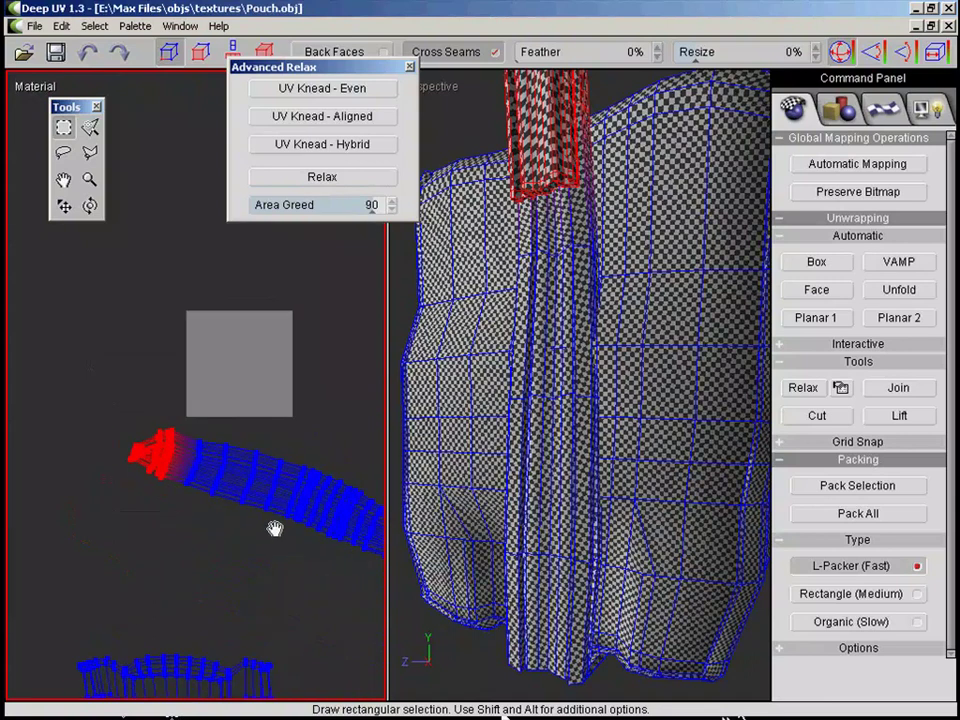
click(816, 415)
click(64, 206)
drag(250, 446, 213, 473)
Step: Select the vertices at the cut end of the remaining strap and relax them
scroll(190, 460, up, 3)
key(q)
drag(111, 375, 290, 562)
click(318, 178)
scroll(180, 440, down, 4)
middle_drag(180, 440, 134, 322)
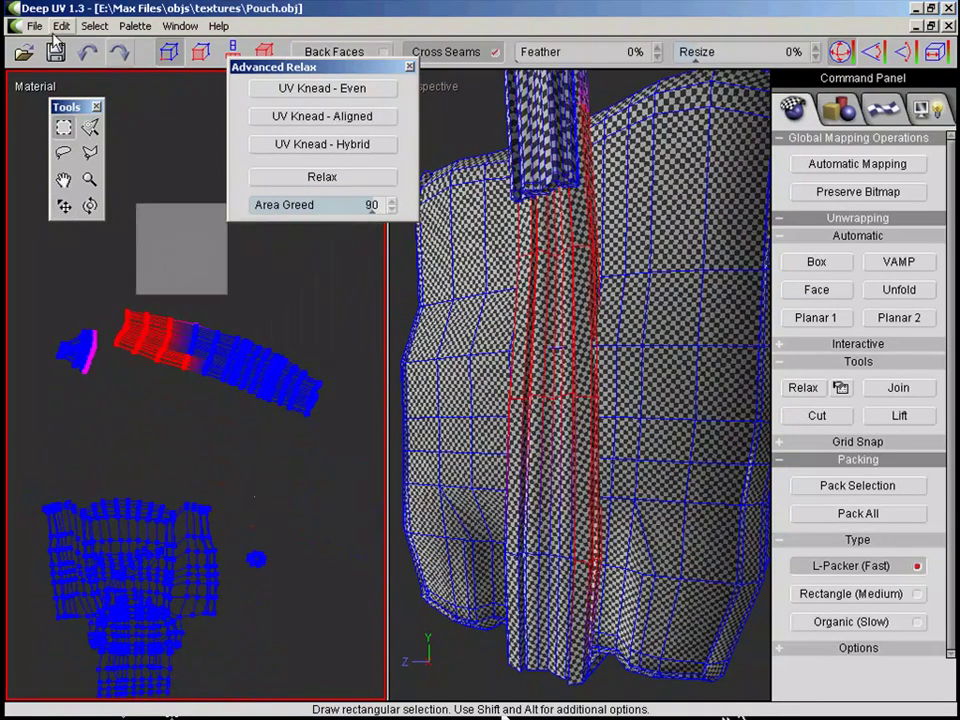
Step: Save the unwrapped pouch as PouchUV.obj in Wavefront OBJ format in the textures folder
click(35, 27)
click(58, 94)
click(214, 373)
click(216, 398)
click(218, 348)
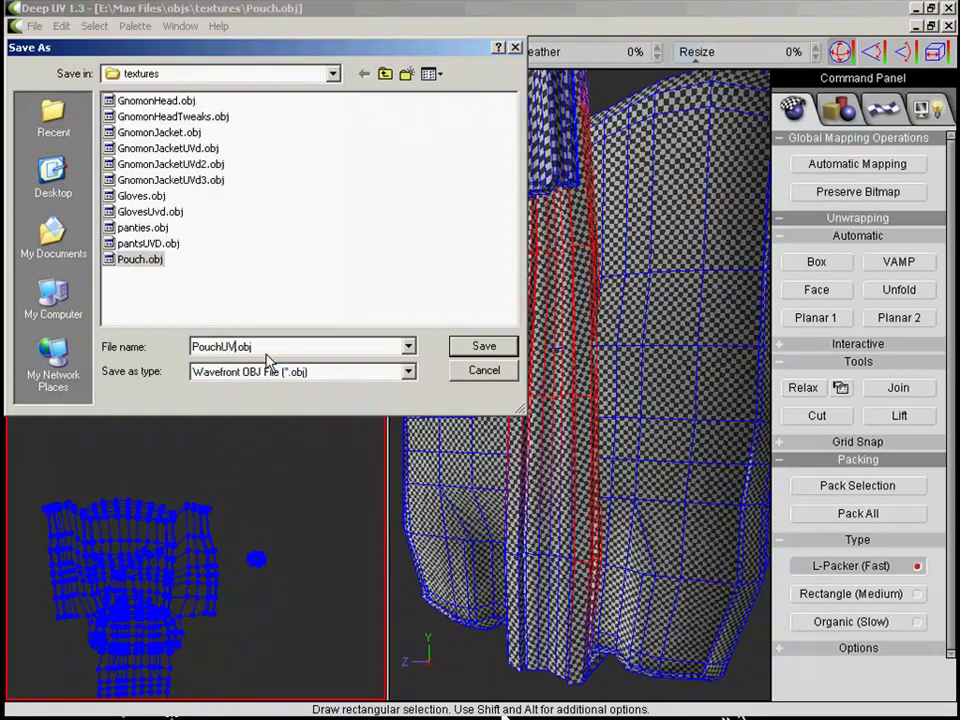
key(Return)
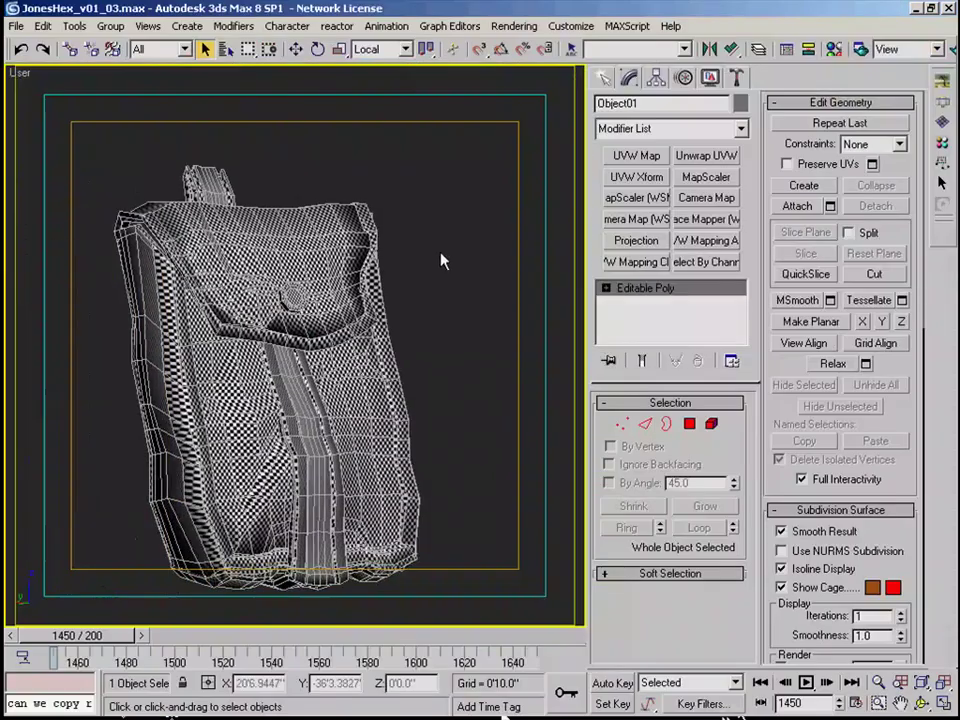
Step: Switch to 3ds Max and import the unwrapped pouch OBJ from the textures folder
click(16, 26)
click(36, 306)
click(264, 71)
click(145, 203)
click(264, 71)
click(172, 232)
double_click(65, 98)
double_click(54, 163)
click(308, 71)
click(300, 287)
click(130, 364)
double_click(50, 128)
double_click(60, 115)
double_click(66, 112)
click(477, 490)
Step: Move the pouch along its local Y axis
scroll(386, 364, down, 15)
key(w)
click(281, 330)
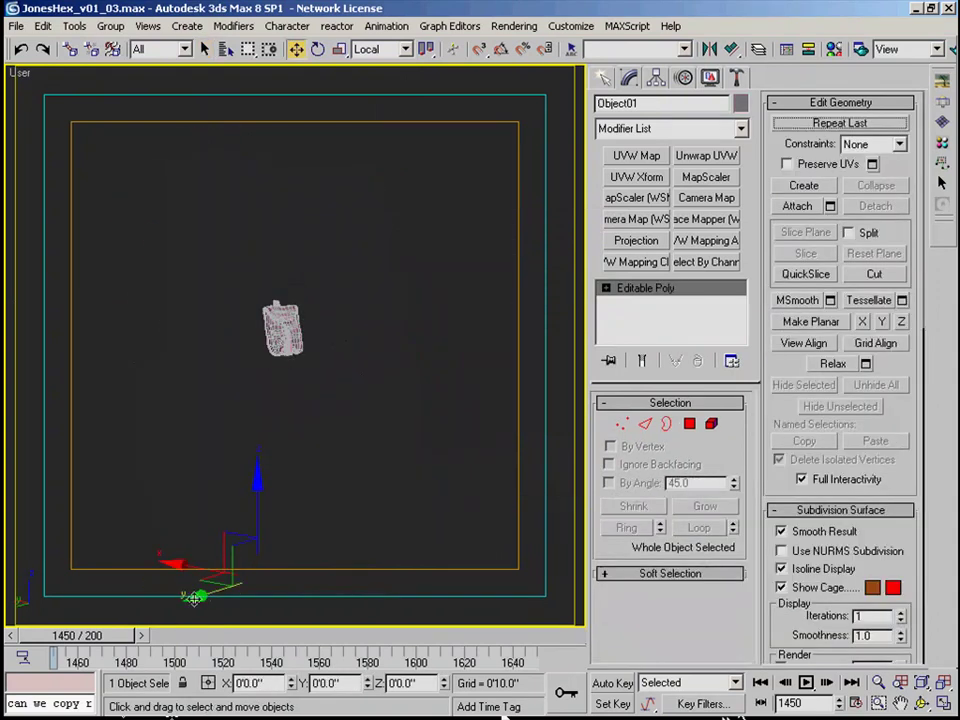
drag(194, 598, 157, 608)
scroll(300, 320, up, 5)
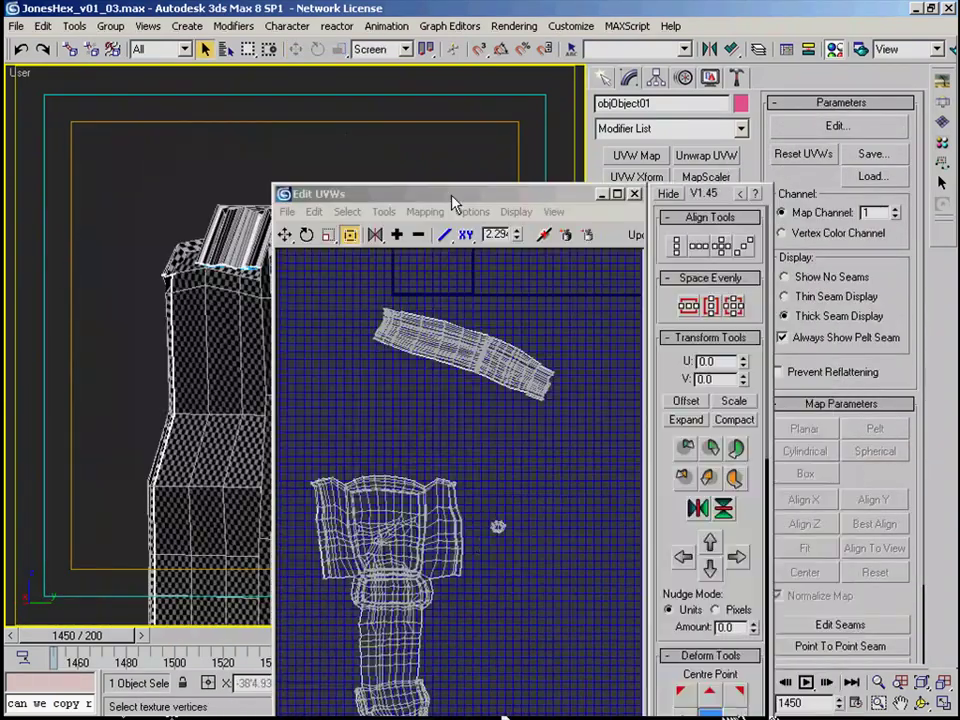
Step: Select the faces of the long strip and rounded flap below the pouch body and move them aside as a separate piece
drag(453, 197, 388, 104)
middle_drag(387, 456, 407, 430)
scroll(407, 430, up, 2)
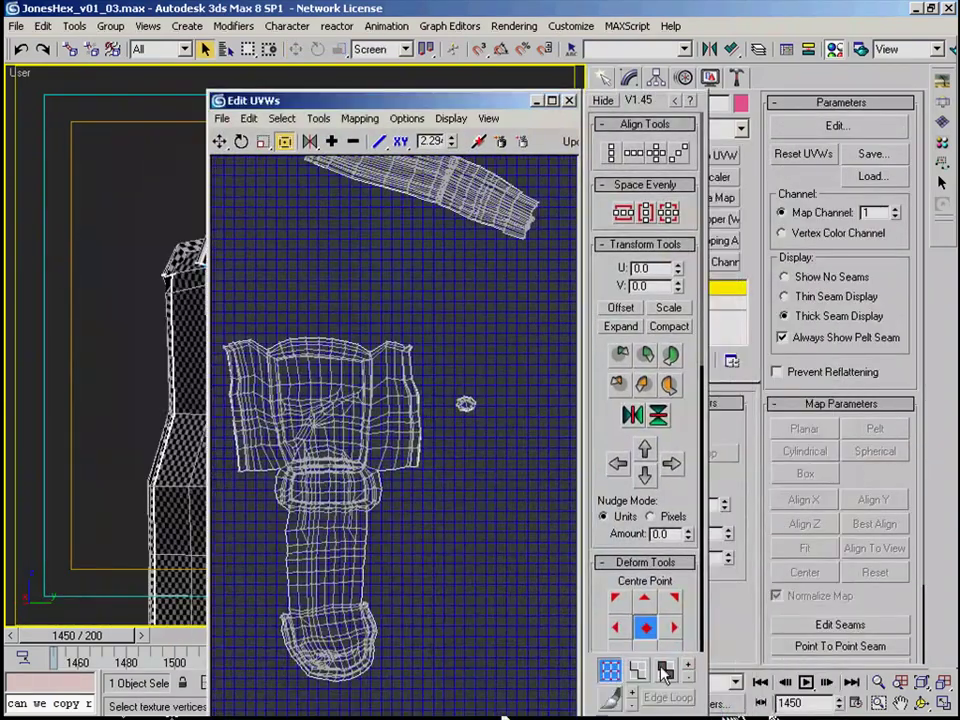
click(665, 669)
middle_drag(430, 520, 439, 477)
drag(420, 660, 266, 484)
drag(353, 516, 458, 503)
click(477, 511)
middle_drag(474, 361, 398, 595)
Step: Turn the strap's UVs roughly horizontal and fit them into the upper part of the UV square
drag(492, 448, 391, 372)
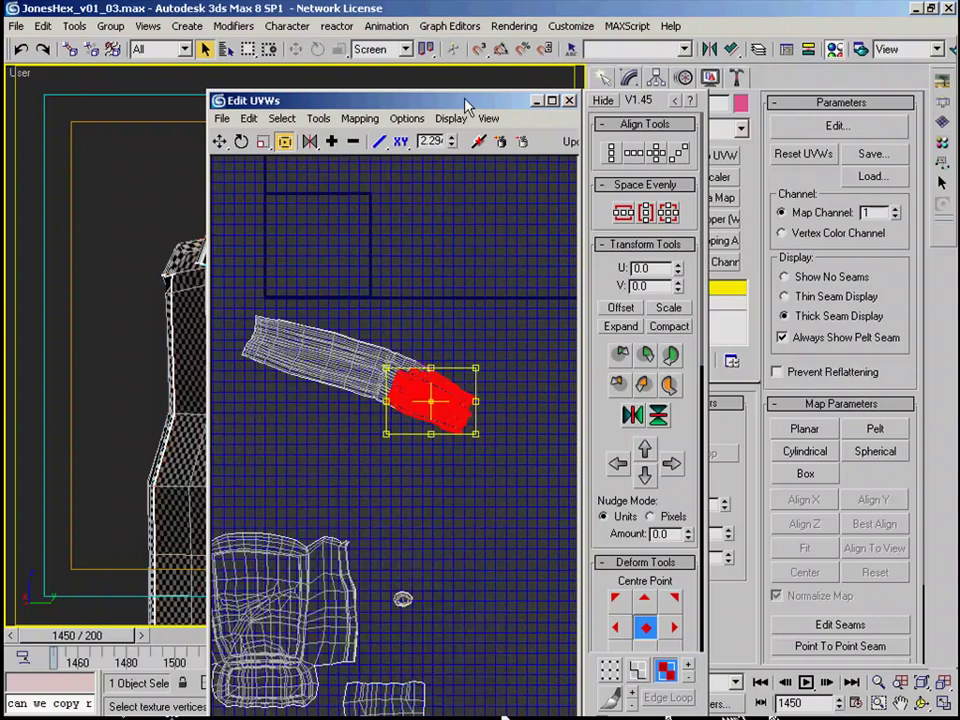
drag(465, 103, 453, 22)
middle_drag(349, 285, 420, 424)
click(420, 424)
drag(415, 491, 435, 482)
drag(529, 456, 390, 268)
drag(429, 286, 424, 294)
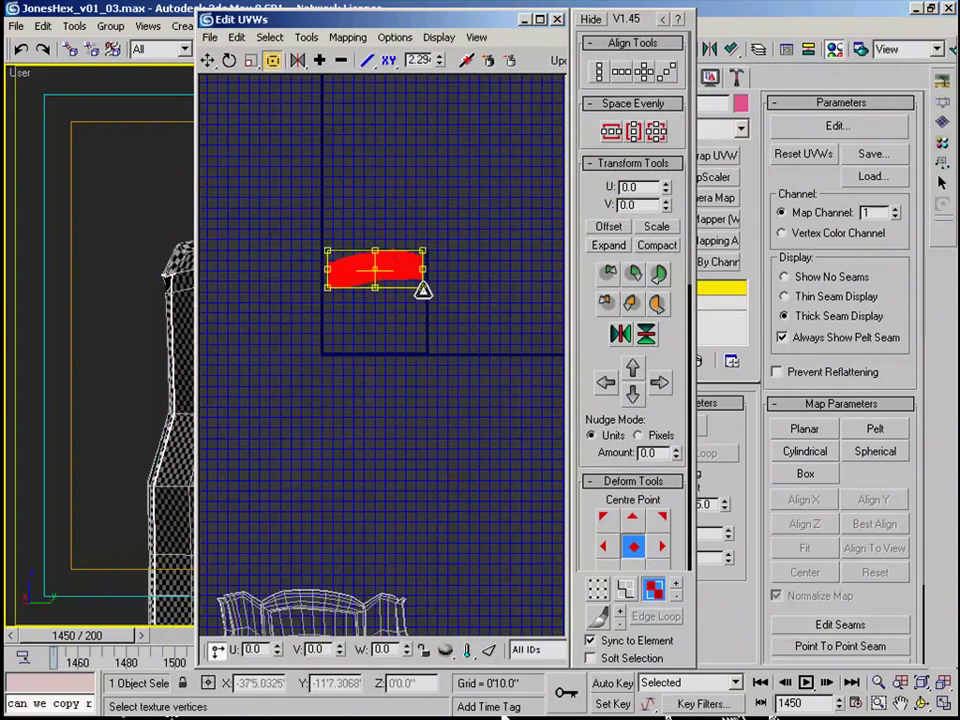
Step: Move the pouch body's UVs into the UV square below the strap and scale them to fit
scroll(390, 400, down, 2)
drag(356, 516, 379, 332)
drag(422, 439, 350, 399)
scroll(350, 399, up, 4)
drag(338, 309, 329, 340)
drag(260, 430, 351, 333)
scroll(351, 333, up, 2)
middle_drag(459, 429, 393, 472)
drag(309, 506, 345, 461)
Step: Move the strip and flap UVs beside the pouch body inside the UV square and scale them down
scroll(400, 450, down, 5)
drag(375, 570, 428, 262)
scroll(290, 430, up, 4)
scroll(428, 262, up, 4)
drag(386, 374, 379, 330)
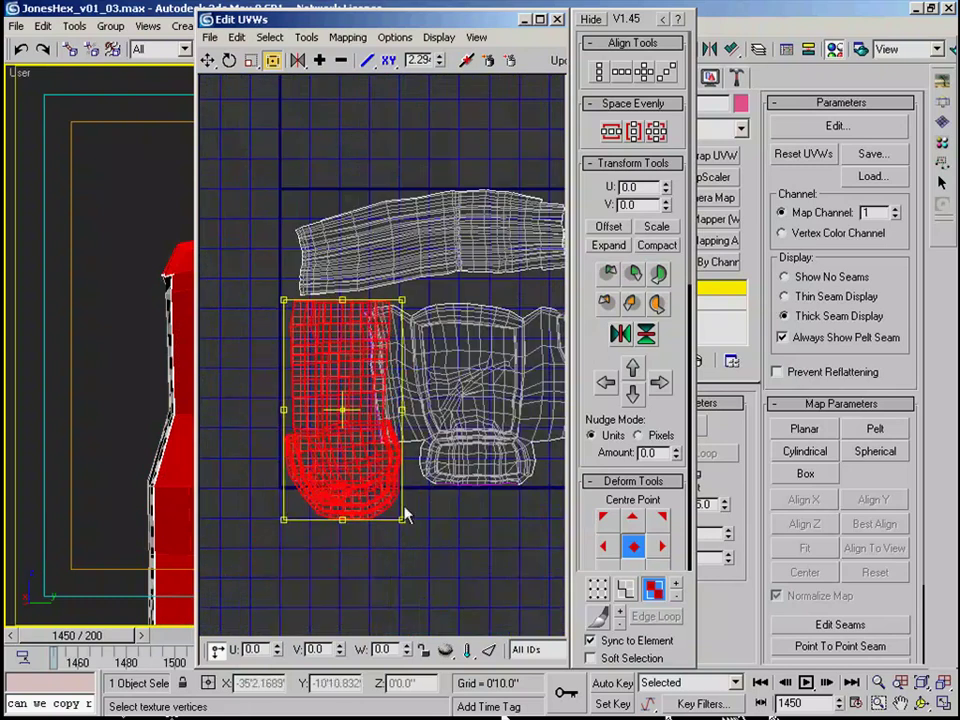
drag(403, 518, 383, 481)
Step: Fine-tune the size and position of the UV pieces so the flap and pouch body no longer overlap
middle_drag(440, 520, 391, 518)
drag(396, 514, 450, 400)
scroll(470, 340, up, 2)
middle_drag(308, 500, 348, 524)
drag(356, 561, 443, 508)
drag(440, 512, 440, 507)
click(340, 582)
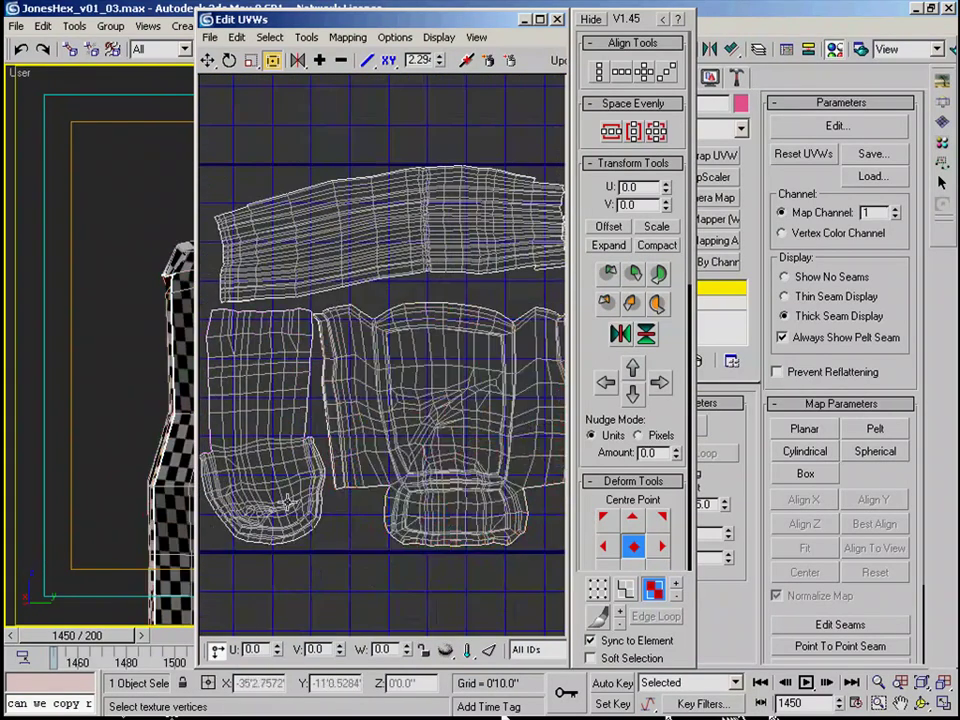
middle_drag(291, 582, 300, 611)
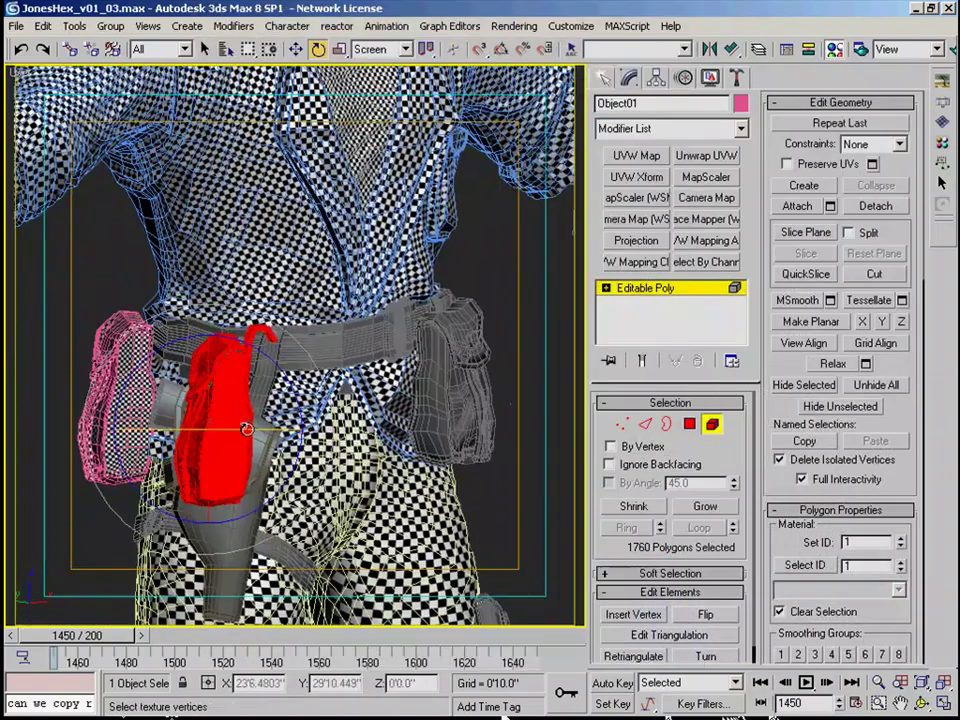
Step: Rotate the selected pouch copy and move it along the belt to the character's opposite hip
drag(247, 429, 290, 429)
key(w)
alt+middle_drag(246, 414, 296, 394)
drag(320, 384, 505, 364)
alt+middle_drag(505, 364, 400, 400)
Step: Rotate the pouch copy further to match the orientation of the untextured pouch on that hip
key(e)
drag(290, 445, 120, 444)
key(w)
key(e)
drag(178, 427, 385, 438)
key(w)
key(e)
key(w)
Step: Nudge and slightly rotate the pouch copy to seat it against the hip
alt+middle_drag(385, 438, 326, 470)
drag(326, 470, 326, 457)
alt+middle_drag(326, 457, 345, 450)
key(e)
drag(345, 450, 331, 460)
key(w)
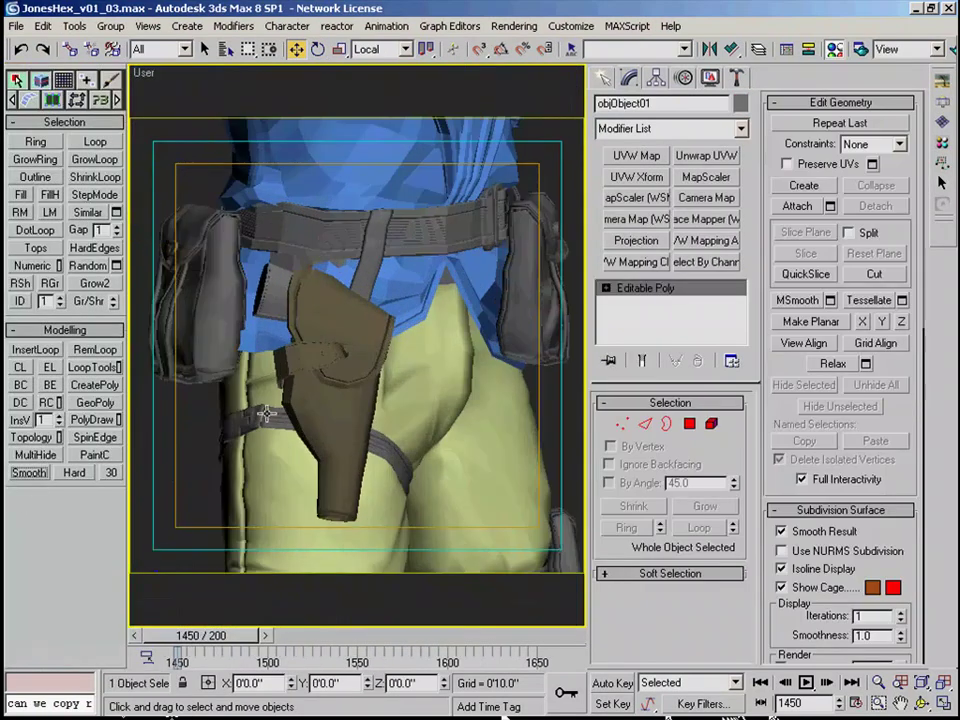
Step: Switch to Screen coordinates and clone the textured pouch to another spot along the belt
scroll(214, 454, down, 5)
alt+right_click(275, 291)
click(298, 236)
shift+drag(278, 298, 435, 330)
click(420, 441)
Step: Reposition the new pouch copy so it sits against the belt beside the neighbouring pouch
mouse_move(463, 325)
middle_down()
mouse_move(377, 351)
mouse_move(290, 350)
middle_up()
key(e)
click(392, 79)
key(w)
drag(264, 360, 321, 347)
alt+middle_drag(321, 347, 300, 350)
Step: Clone the pouch further around the hip, then scale the copy and move it into place on the belt
shift+drag(322, 345, 403, 348)
click(420, 441)
scroll(421, 333, up, 4)
alt+middle_drag(421, 333, 416, 377)
key(r)
drag(416, 377, 497, 360)
key(w)
alt+middle_drag(497, 360, 480, 372)
scroll(485, 373, down, 2)
drag(495, 375, 489, 375)
mouse_move(488, 375)
alt+middle_down()
mouse_move(338, 300)
mouse_move(395, 340)
alt+middle_up()
Step: Clone a pouch down to the thigh strap and scale the copy down to the smaller pouch size
shift+drag(395, 425, 450, 450)
click(430, 443)
key(r)
click(426, 48)
middle_drag(438, 450, 428, 357)
drag(425, 355, 425, 388)
key(w)
alt+middle_drag(425, 388, 317, 343)
Step: Rotate the thigh pouch copy to follow the side of the leg
scroll(330, 340, up, 5)
key(e)
drag(474, 294, 514, 276)
mouse_move(514, 276)
alt+middle_down()
mouse_move(466, 309)
mouse_move(559, 281)
alt+middle_up()
key(w)
Step: Clone the thigh pouch to the second position on the leg strap and rotate the copy to fit
mouse_move(448, 280)
shift+mouse_down()
mouse_move(287, 274)
mouse_move(225, 297)
shift+mouse_up()
click(420, 441)
key(e)
key(w)
mouse_move(225, 297)
alt+middle_down()
mouse_move(330, 315)
mouse_move(354, 199)
alt+middle_up()
click(400, 315)
click(325, 300)
key(e)
drag(428, 335, 408, 390)
Step: Select the polygons of an original untextured pouch, grow the selection and delete them
key(F3)
key(5)
click(308, 310)
scroll(308, 310, up, 5)
key(4)
key(F3)
click(703, 507)
key(Delete)
key(F3)
key(F3)
Step: Delete the remaining original pouch polygons with a grown selection and leave the mesh's sub-object editing
click(372, 330)
key(4)
key(F3)
click(311, 300)
click(703, 507)
key(F3)
key(Delete)
key(4)
alt+middle_drag(330, 330, 349, 311)
key(w)
click(420, 275)
scroll(360, 249, down, 3)
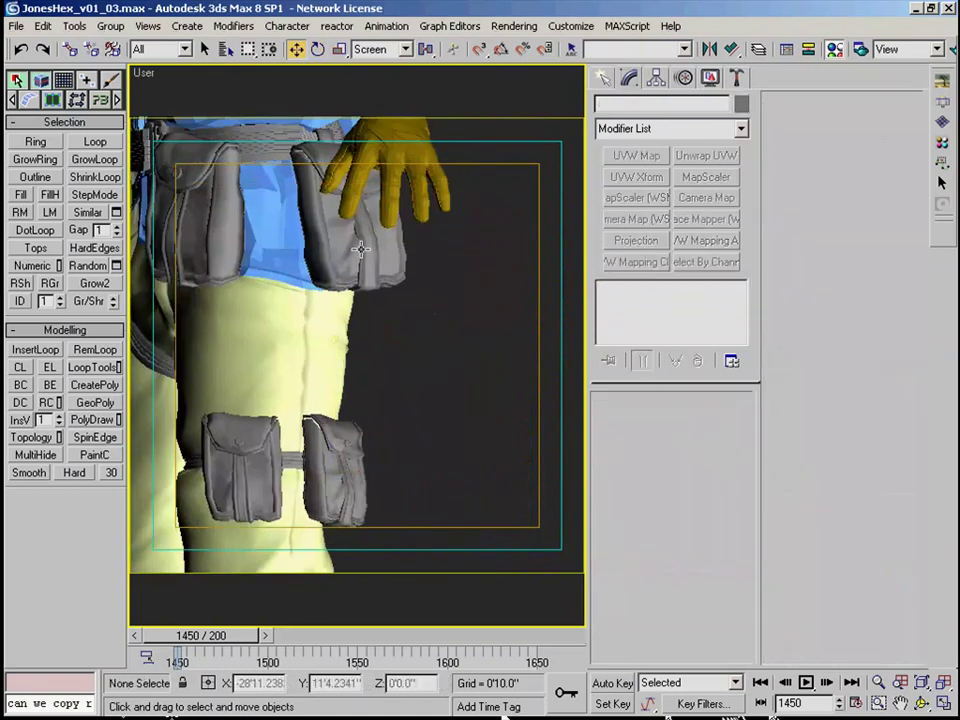
Step: Nudge the pouch on the side of the hip into better contact with the belt
click(360, 249)
scroll(385, 320, up, 5)
alt+middle_drag(411, 386, 329, 431)
drag(329, 431, 318, 424)
alt+middle_drag(318, 424, 484, 371)
click(710, 77)
scroll(366, 358, down, 4)
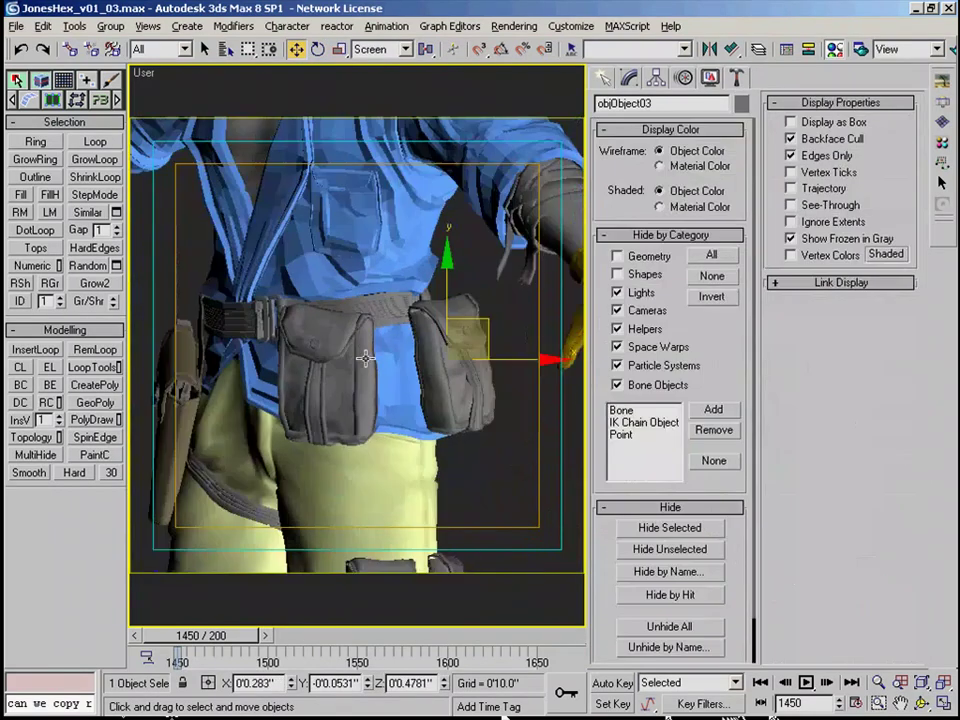
Step: Finish checking the front belt pouch and bring up the boots mesh on its own
click(366, 358)
alt+middle_drag(366, 358, 390, 315)
key(e)
key(w)
alt+middle_drag(326, 368, 478, 347)
scroll(478, 347, down, 4)
click(478, 347)
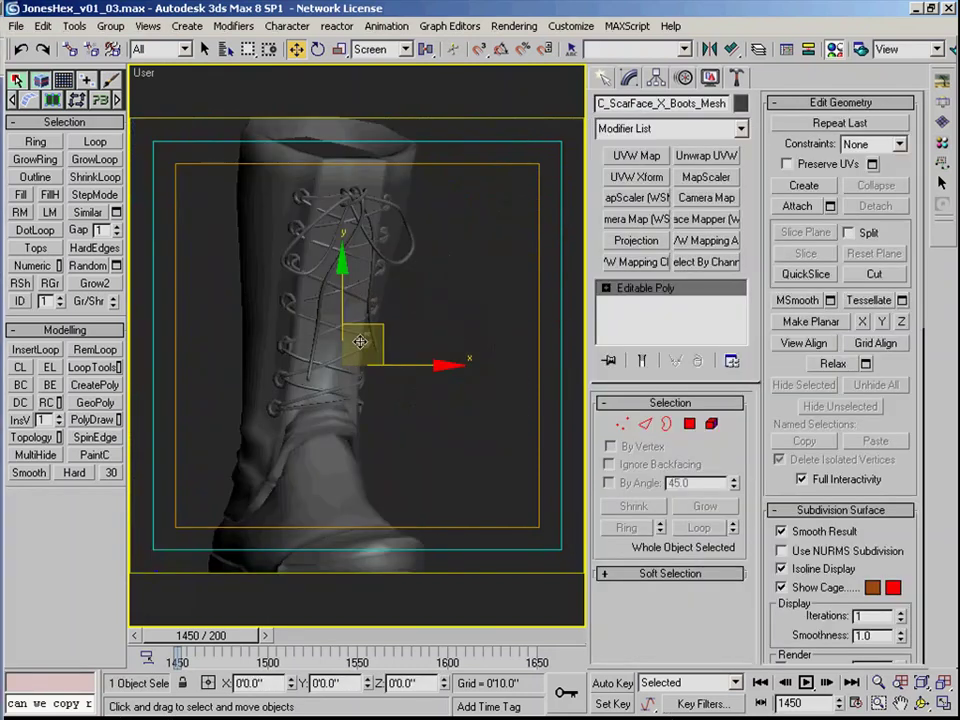
Step: Apply a UVW Map from the side view to the boot's main element and collapse it to Editable Poly
alt+middle_drag(360, 343, 420, 375)
scroll(420, 375, down, 2)
key(5)
click(402, 468)
key(r)
key(z)
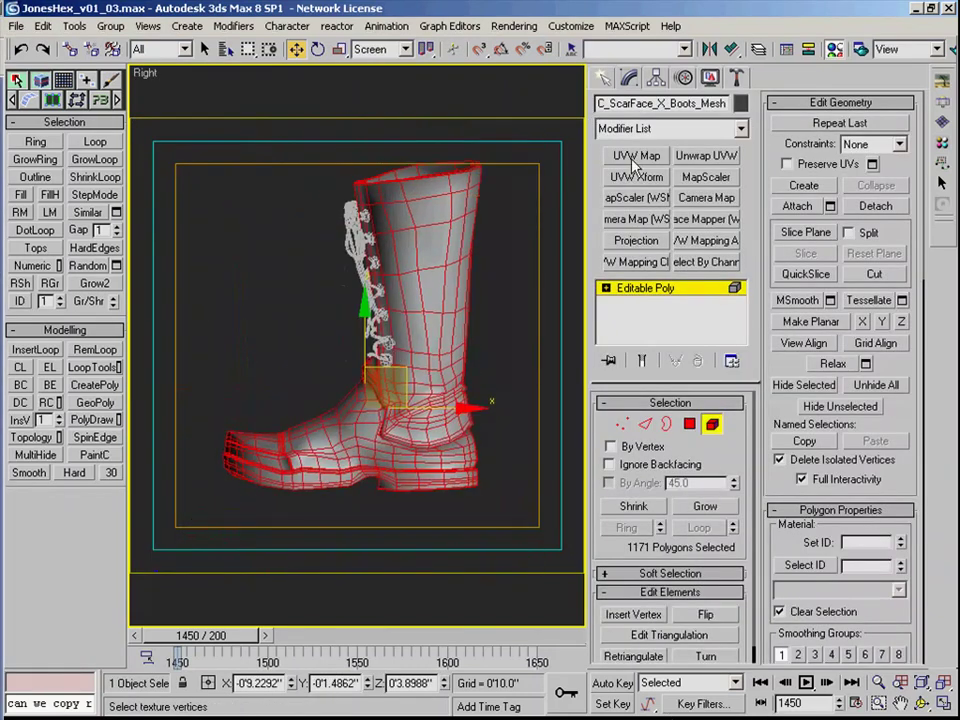
click(634, 158)
click(660, 631)
click(640, 582)
right_click(657, 288)
click(708, 444)
Step: Select the polygons on the underside of the boot, starting at the toe and working along the sole
key(4)
alt+middle_drag(225, 430, 317, 489)
scroll(340, 440, up, 4)
click(354, 403)
ctrl+click(350, 368)
ctrl+click(383, 368)
ctrl+click(395, 391)
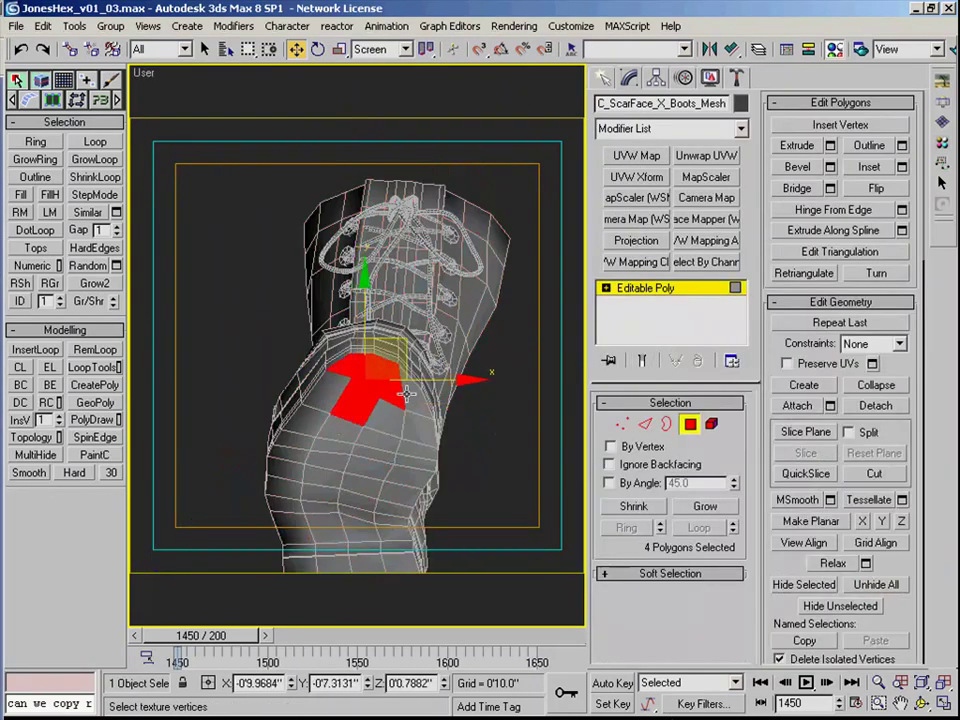
middle_drag(403, 450, 383, 338)
ctrl+click(286, 334)
ctrl+click(265, 338)
ctrl+click(265, 355)
ctrl+click(284, 354)
ctrl+click(267, 373)
ctrl+click(288, 373)
ctrl+click(309, 375)
ctrl+click(319, 437)
Step: Add the remaining sole polygons towards the rounded end to the selection
alt+middle_drag(373, 393, 437, 336)
scroll(234, 358, up, 4)
ctrl+click(437, 336)
scroll(318, 279, up, 3)
ctrl+click(318, 279)
scroll(318, 279, down, 5)
ctrl+click(311, 381)
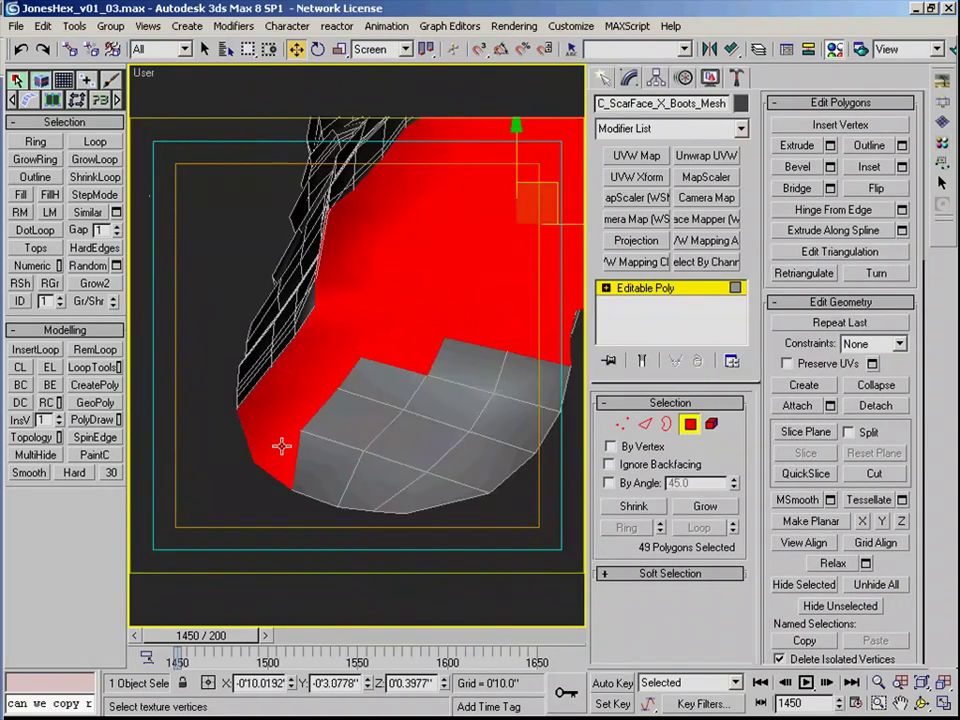
ctrl+click(411, 441)
ctrl+click(381, 381)
ctrl+click(349, 416)
Step: Apply a planar UVW Map to the selected sole polygons and collapse the result to Editable Poly
alt+middle_drag(349, 416, 260, 330)
scroll(363, 258, down, 3)
click(637, 156)
alt+middle_drag(473, 424, 418, 428)
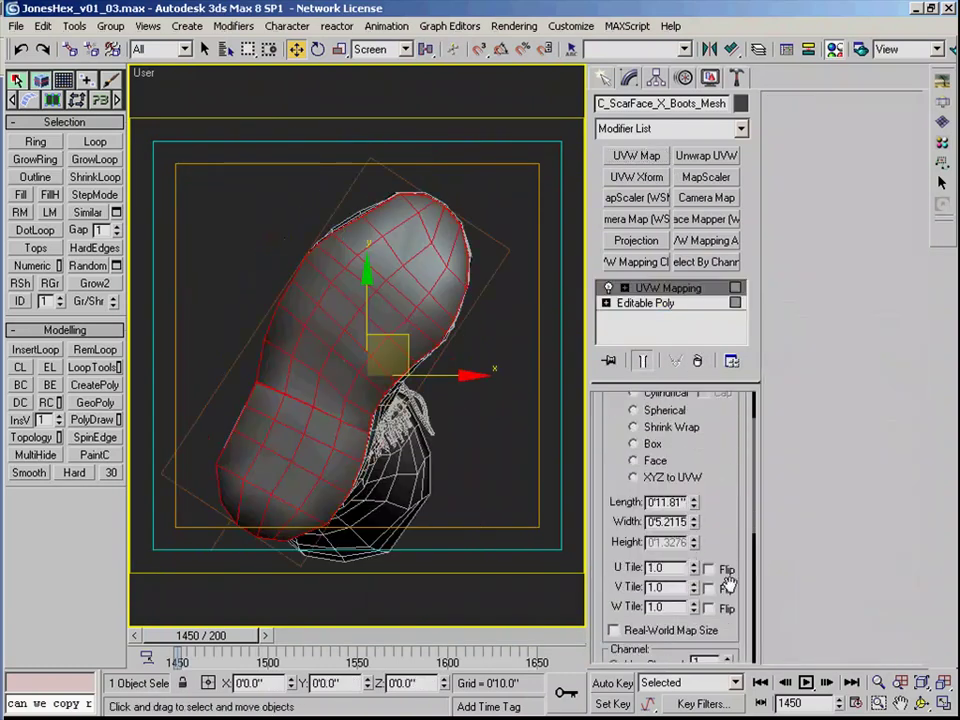
right_click(665, 288)
click(704, 424)
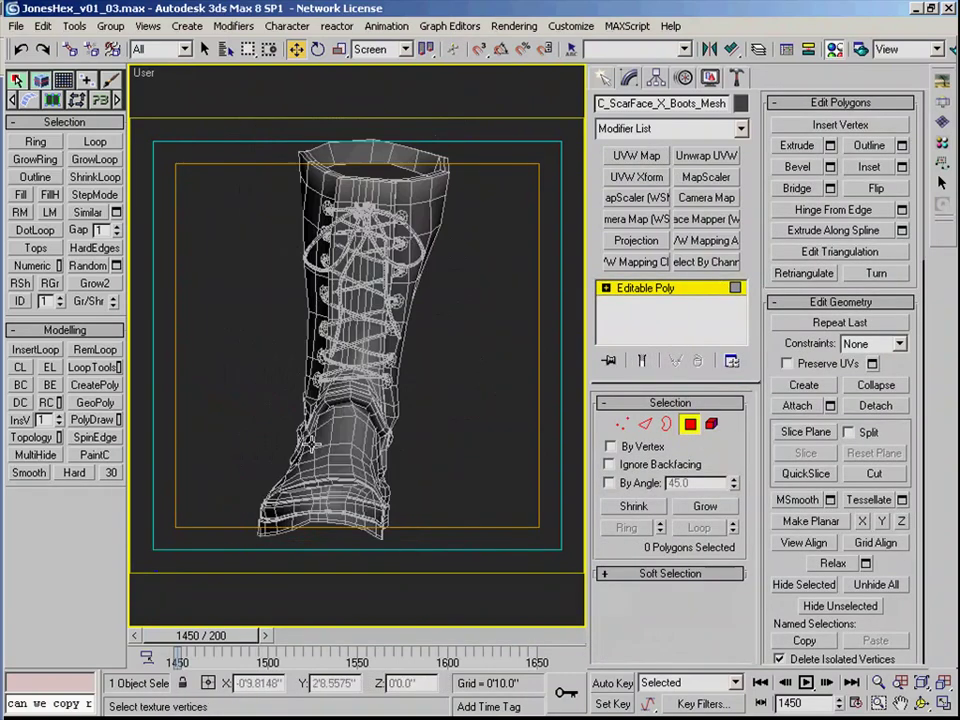
Step: Hide the laces and eyelets so only the boot body stays visible
key(ctrl+a)
scroll(845, 575, down, 5)
scroll(843, 574, up, 10)
click(838, 407)
alt+middle_drag(400, 400, 440, 430)
Step: Lasso-select the polygons on one half of the boot, covering the shaft and foot
click(689, 425)
drag(544, 163, 450, 493)
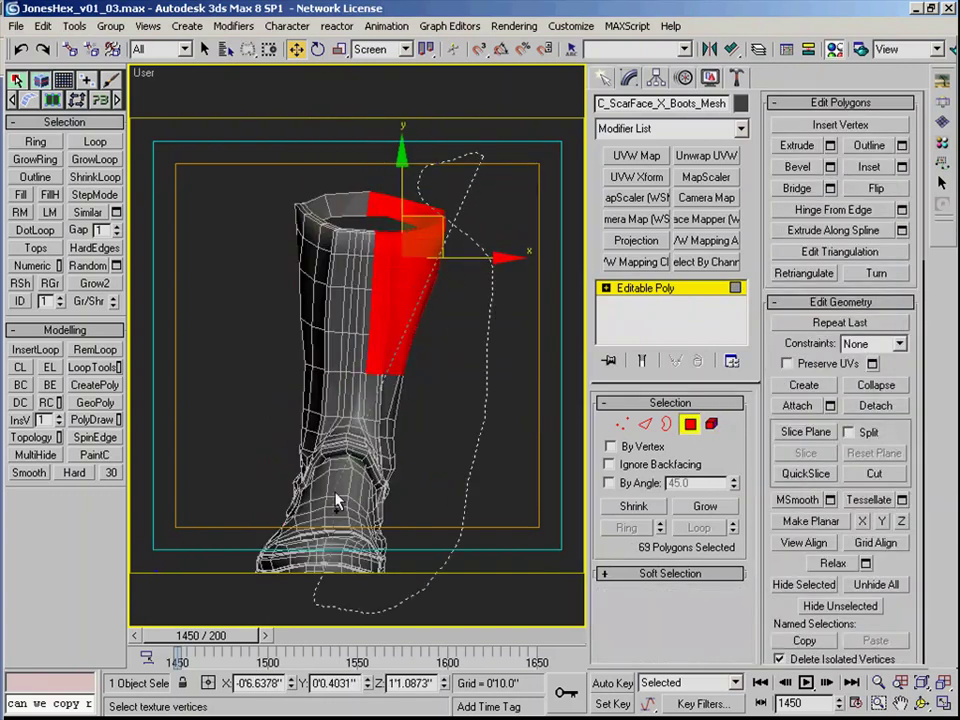
drag(510, 398, 370, 390)
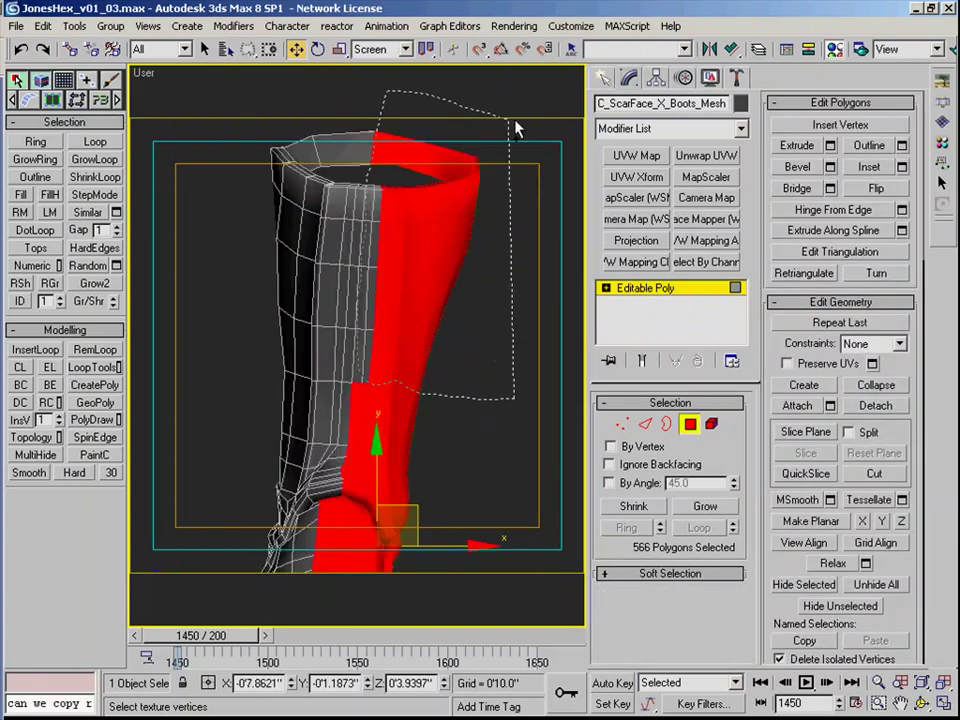
ctrl+drag(515, 128, 515, 140)
mouse_move(400, 300)
alt+middle_down()
mouse_move(373, 345)
mouse_move(330, 320)
alt+middle_up()
mouse_move(238, 550)
alt+mouse_down()
mouse_move(315, 512)
mouse_move(322, 518)
alt+mouse_up()
Step: Add the missed foot and shaft polygons on the same half of the boot to the selection
mouse_move(322, 400)
alt+middle_down()
mouse_move(354, 290)
mouse_move(399, 363)
mouse_move(358, 366)
alt+middle_up()
key(t)
scroll(358, 366, up, 3)
ctrl+drag(416, 512, 300, 260)
mouse_move(400, 420)
alt+middle_down()
mouse_move(416, 345)
mouse_move(410, 400)
alt+middle_up()
mouse_move(411, 413)
ctrl+mouse_down()
mouse_move(248, 497)
mouse_move(215, 425)
ctrl+mouse_up()
middle_drag(330, 380, 332, 480)
ctrl+drag(397, 475, 217, 420)
Step: Remove the stray polygons beyond the boot's centre line from the selection
alt+middle_drag(270, 213, 315, 364)
alt+drag(340, 370, 345, 400)
mouse_move(296, 452)
alt+mouse_down()
mouse_move(339, 446)
mouse_move(345, 455)
alt+mouse_up()
alt+middle_drag(345, 455, 362, 476)
Step: Apply a UVW Map from the side view to the selected boot half and collapse it to Editable Poly
key(r)
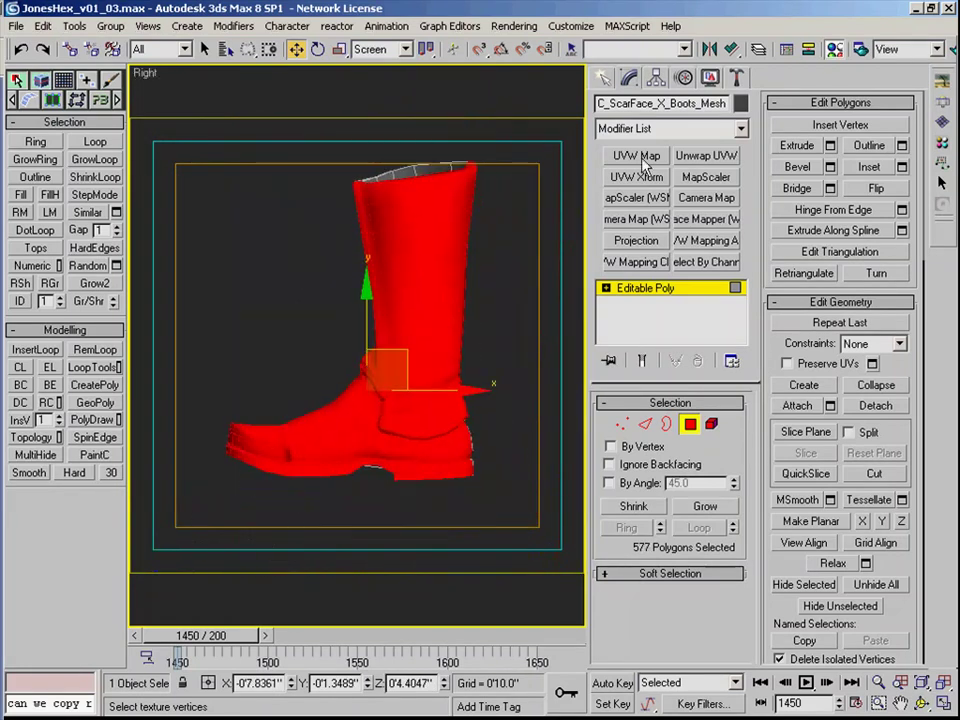
click(643, 160)
click(638, 564)
right_click(640, 289)
click(680, 480)
Step: Hide the mapped half of the boot and select all polygons of the opposite half
click(691, 424)
click(804, 585)
alt+middle_drag(422, 407, 378, 385)
key(ctrl+a)
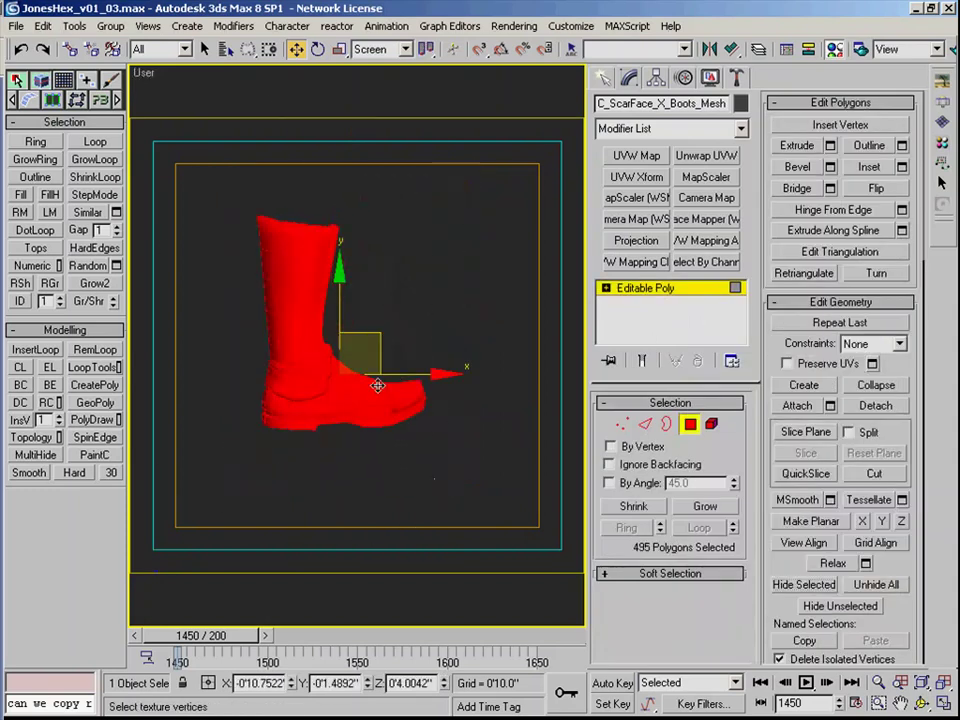
Step: Apply a UVW Map aligned to the opposite side view to the selected boot half, collapse it to Editable Poly and unhide all polygons
key(l)
click(638, 158)
click(649, 625)
right_click(643, 289)
click(680, 480)
click(691, 424)
click(876, 585)
alt+middle_drag(460, 380, 400, 410)
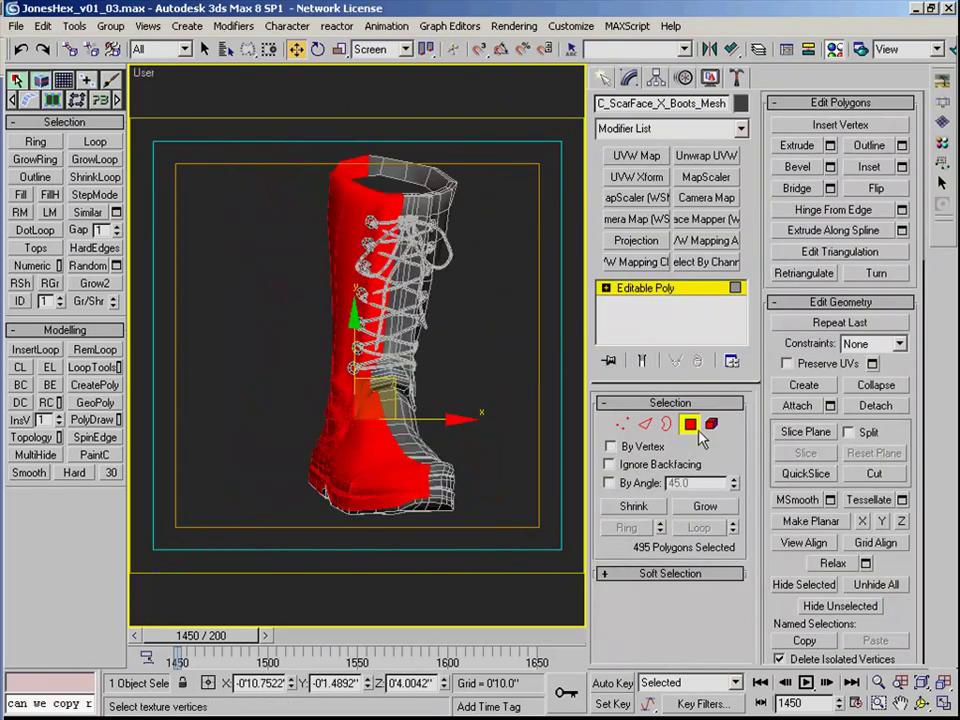
Step: Add an Unwrap UVW modifier to the whole boot, open its UV editor and collapse the modifier stack
click(691, 424)
click(706, 156)
click(841, 128)
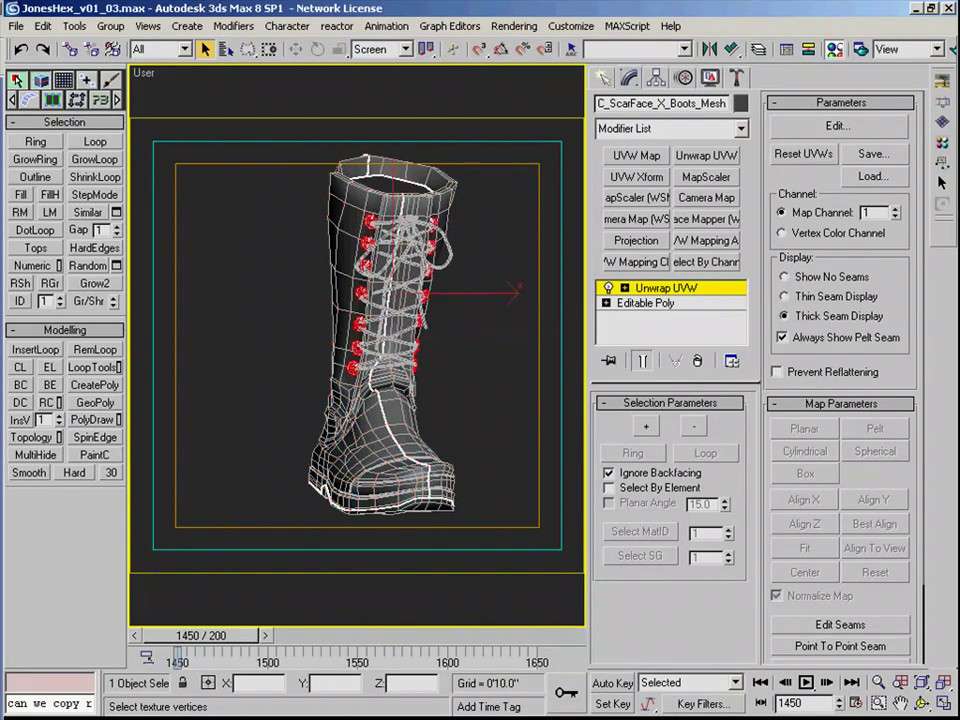
right_click(672, 305)
click(749, 401)
Step: Export the selected boot as boot.obj and open that file in Deep UV
click(16, 27)
click(85, 341)
click(132, 260)
text(b)
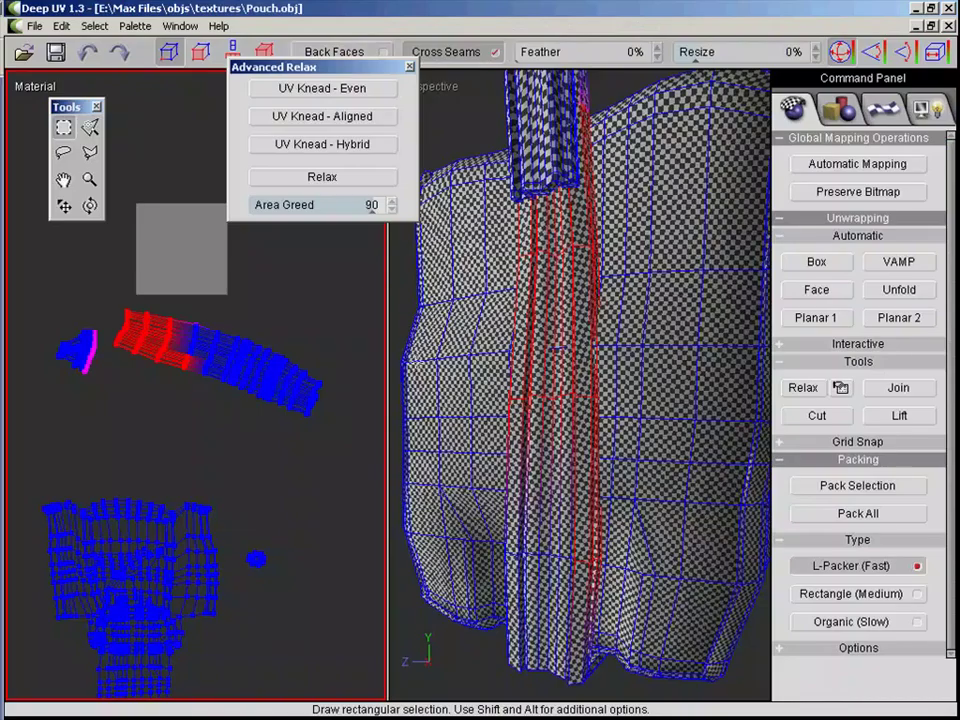
key(ctrl+o)
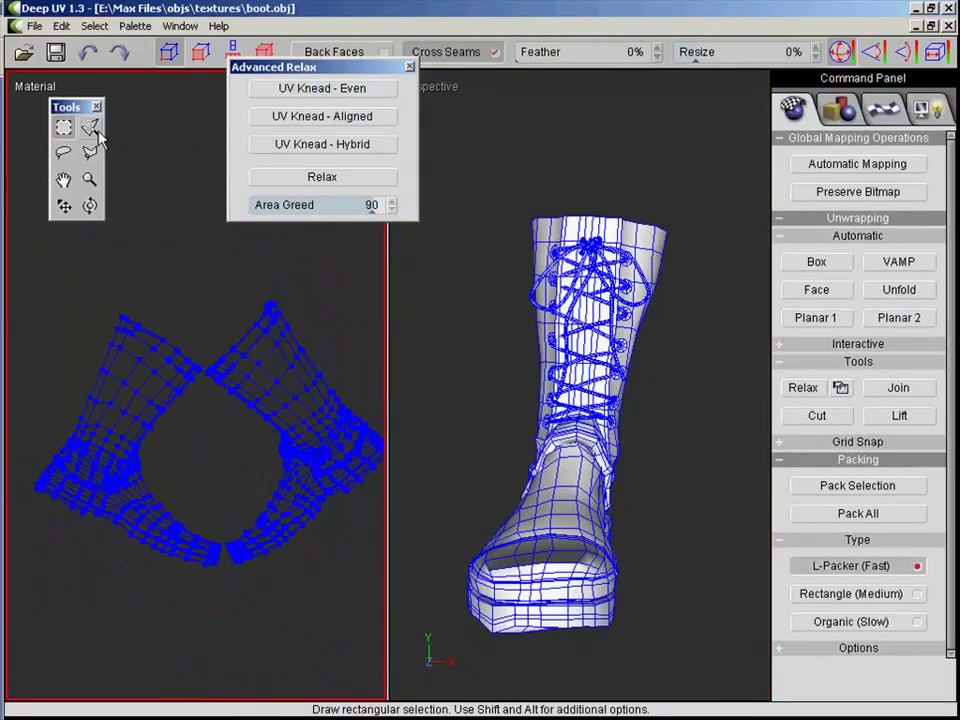
Step: Lasso the inner edges where the two boot halves meet and relax the joined UV shell
click(63, 152)
mouse_move(206, 311)
mouse_down()
mouse_move(176, 540)
mouse_move(242, 491)
mouse_up()
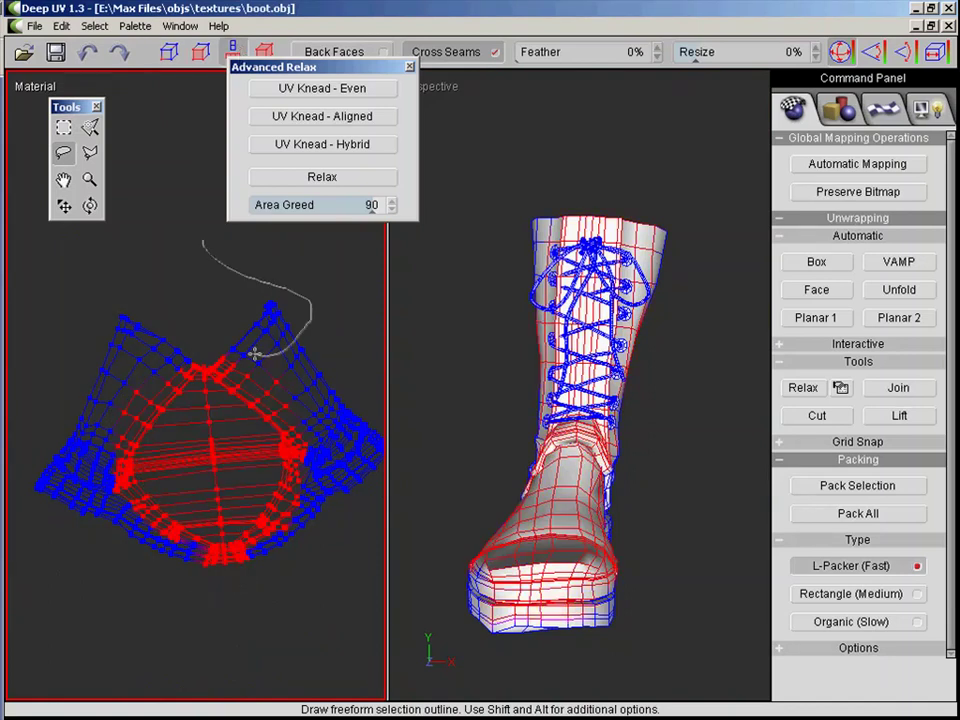
drag(269, 283, 110, 270)
click(294, 178)
drag(515, 157, 618, 122)
click(574, 219)
mouse_move(357, 360)
mouse_down()
mouse_move(190, 407)
mouse_move(273, 288)
mouse_up()
Step: Lasso the UV vertices around the toe area of the joined boot shell and relax them
scroll(205, 630, up, 3)
middle_drag(205, 630, 194, 463)
click(169, 52)
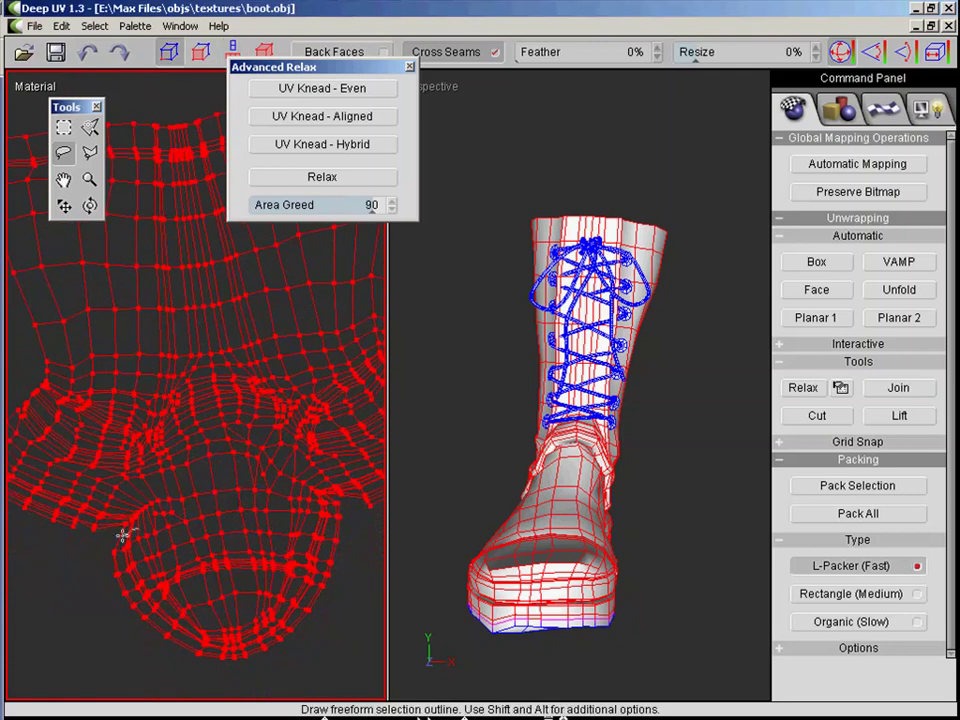
drag(124, 536, 200, 489)
click(297, 180)
scroll(170, 566, down, 3)
middle_drag(298, 437, 279, 539)
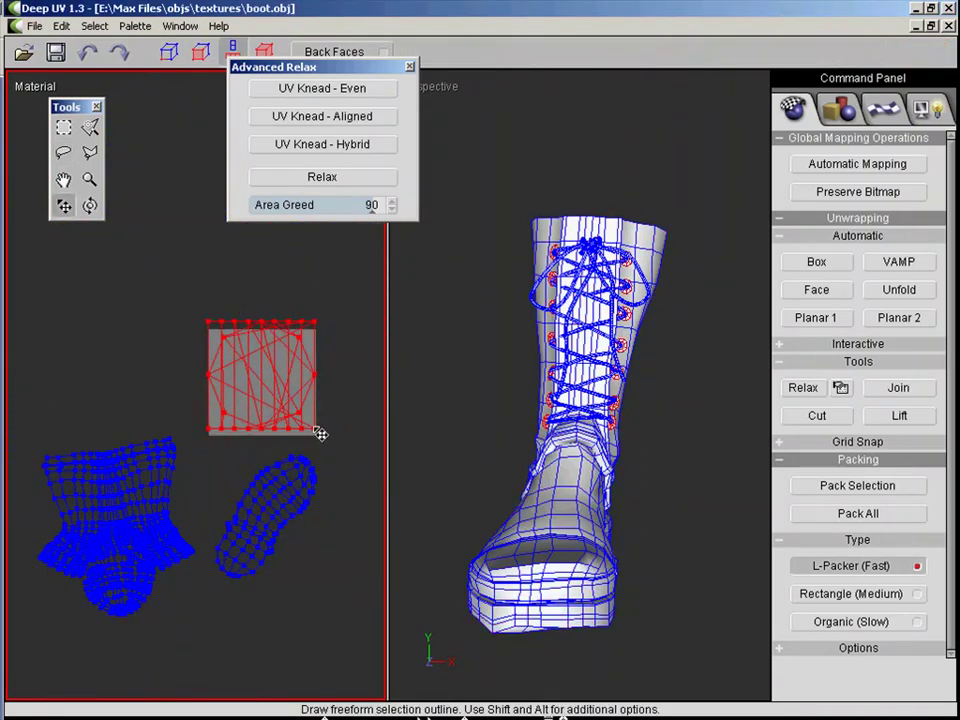
Step: Relax the overlapping UVs of the lace eyelets, keeping the area greed at 90
scroll(210, 424, up, 4)
middle_drag(210, 424, 100, 500)
click(340, 180)
scroll(236, 400, up, 6)
scroll(250, 400, down, 8)
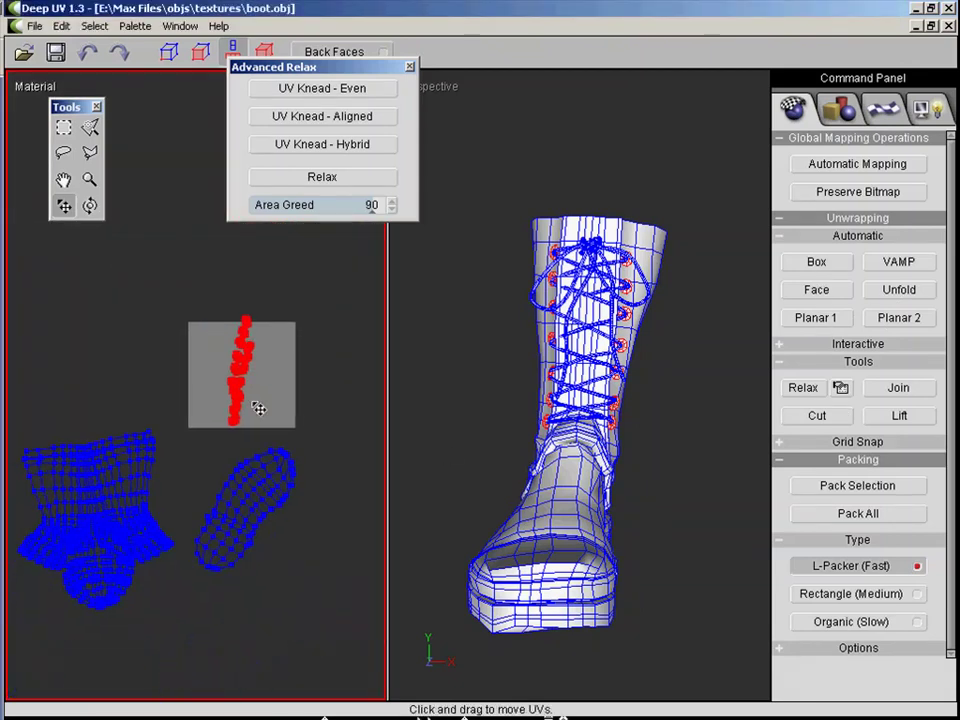
scroll(199, 454, up, 6)
scroll(199, 454, down, 6)
Step: Save the unwrapped boot as bootUV.obj and import it back into the 3ds Max scene
click(64, 127)
click(34, 26)
click(58, 96)
click(270, 374)
click(266, 398)
click(207, 348)
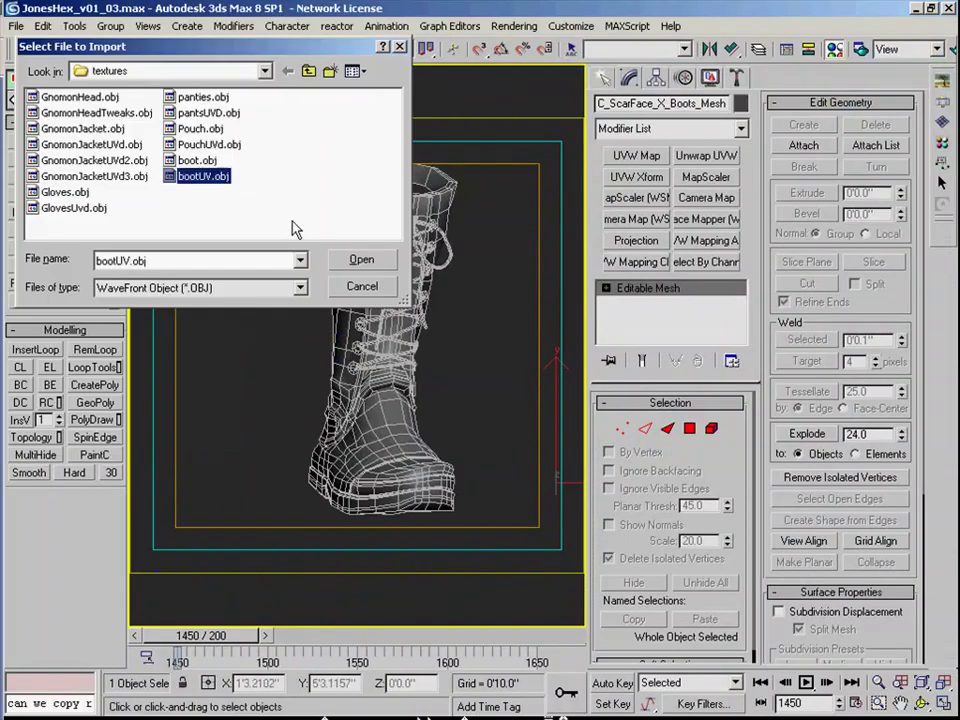
click(360, 259)
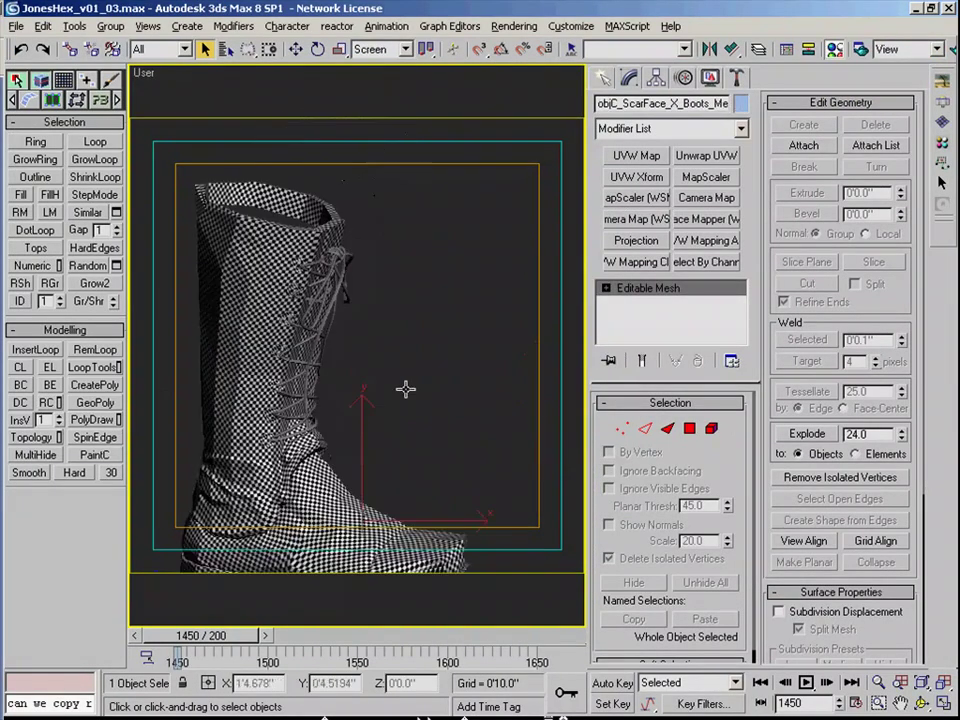
Step: Smooth the imported boot and inspect its checker pattern around the laces
scroll(405, 389, up, 2)
alt+middle_drag(405, 389, 429, 439)
scroll(429, 439, down, 3)
click(32, 475)
scroll(240, 289, up, 4)
alt+middle_drag(240, 289, 252, 226)
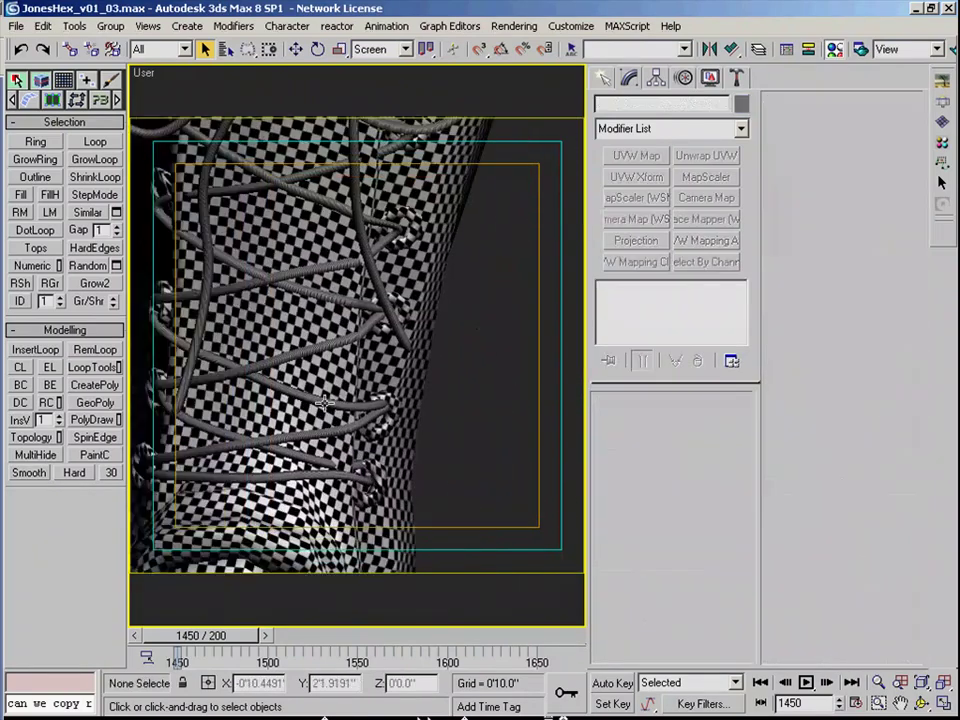
Step: Select all the shoelace elements of the imported boot, including the bow
click(324, 403)
key(5)
click(280, 438)
middle_drag(275, 390, 288, 430)
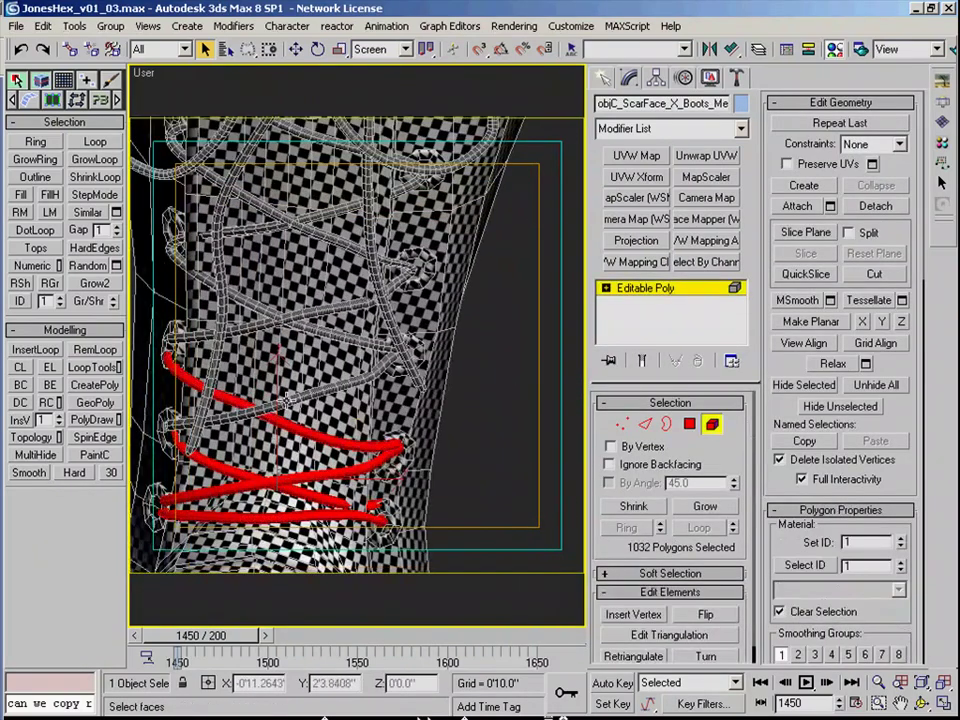
ctrl+click(326, 310)
scroll(326, 310, down, 4)
alt+middle_drag(326, 310, 433, 313)
scroll(487, 339, down, 2)
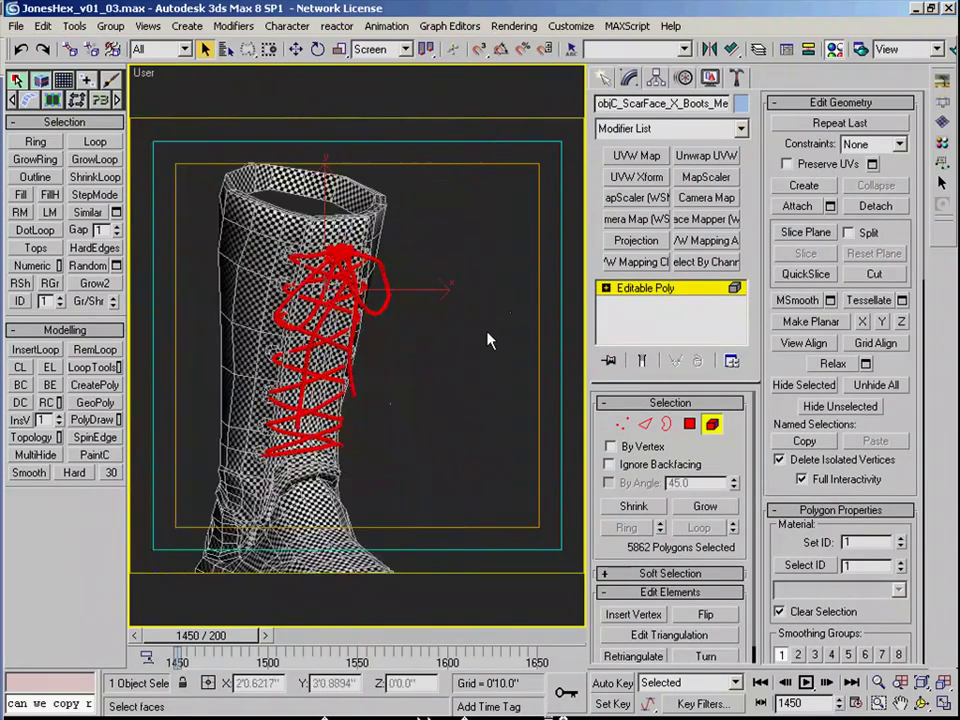
alt+middle_drag(487, 339, 372, 318)
scroll(372, 318, up, 1)
Step: Apply a UVW Map fitted to the selected laces and collapse it into the Editable Poly
click(636, 155)
drag(735, 589, 735, 340)
click(636, 572)
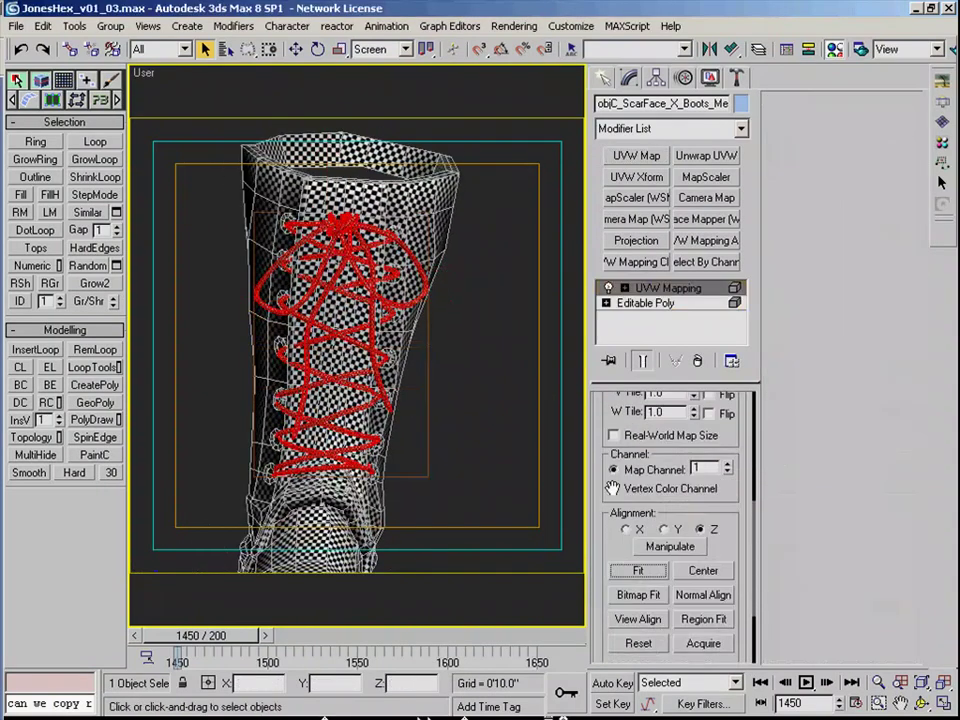
right_click(652, 286)
click(690, 442)
Step: Clear the lace selection, add an Unwrap UVW modifier to the boot and open its UVs for editing
click(450, 380)
click(400, 320)
click(706, 155)
click(838, 126)
scroll(604, 521, up, 8)
middle_drag(560, 620, 450, 480)
click(435, 476)
middle_drag(590, 495, 456, 495)
click(567, 517)
middle_drag(583, 522, 520, 560)
Step: Select the first crowded vertices in the boot's UV layout and relax them with the Relax tool
drag(503, 560, 575, 528)
scroll(632, 536, down, 4)
scroll(630, 498, up, 4)
ctrl+drag(705, 466, 692, 492)
drag(597, 484, 655, 512)
middle_drag(650, 505, 520, 450)
drag(460, 435, 527, 463)
scroll(560, 510, up, 4)
key(q)
middle_drag(580, 595, 606, 528)
drag(480, 455, 670, 550)
drag(627, 280, 564, 123)
drag(718, 465, 720, 26)
click(745, 665)
Step: Relax the next bunched UV vertices where the boot's closely spaced edge loops bend
drag(378, 468, 530, 535)
click(748, 663)
click(553, 510)
middle_drag(591, 385, 447, 551)
click(753, 662)
middle_drag(503, 457, 585, 433)
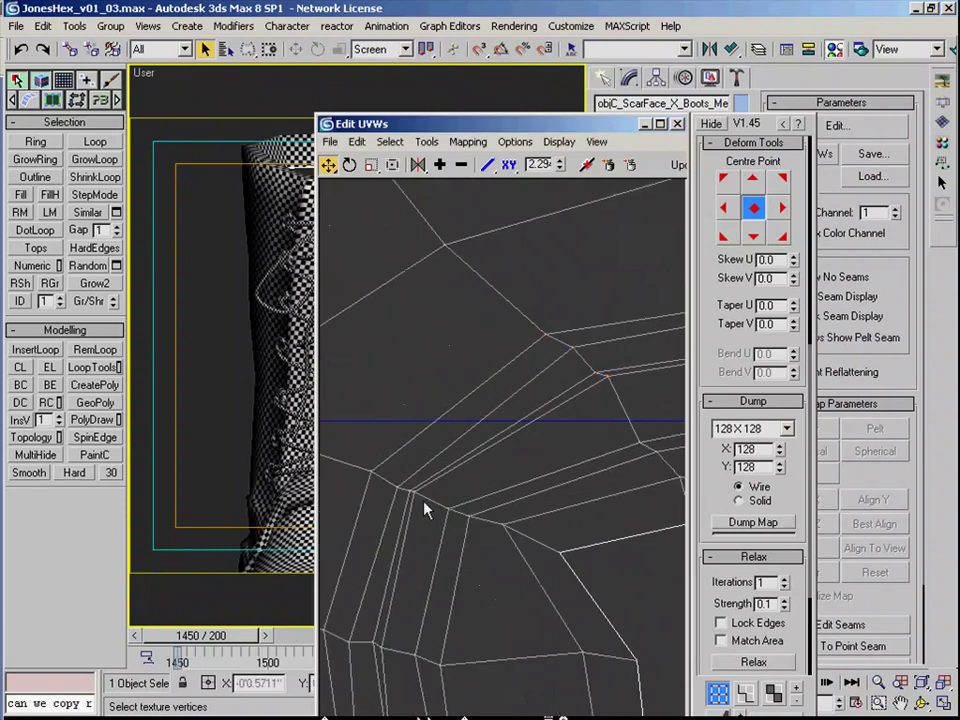
scroll(573, 345, down, 2)
middle_drag(573, 345, 538, 477)
drag(446, 447, 477, 472)
Step: Repeatedly relax small groups of pinched vertices along the narrow edge loops of the boot's UV shell
click(753, 662)
drag(445, 428, 535, 468)
click(753, 662)
click(753, 662)
drag(476, 438, 540, 478)
click(753, 662)
drag(497, 419, 553, 460)
drag(558, 362, 618, 410)
click(753, 662)
Step: Select further tight vertex clusters farther along the boot's UV edge loops and relax each one
scroll(549, 433, down, 5)
mouse_move(549, 433)
middle_down()
mouse_move(600, 456)
mouse_move(534, 420)
middle_up()
scroll(534, 420, up, 5)
drag(470, 437, 505, 476)
click(753, 662)
scroll(572, 493, down, 3)
scroll(418, 450, up, 3)
drag(464, 444, 516, 486)
scroll(754, 632, down, 3)
middle_drag(568, 510, 465, 497)
drag(446, 490, 495, 532)
click(754, 563)
middle_drag(621, 562, 521, 518)
click(753, 562)
Step: Work along the remaining dense bands of the boot's UV shell, relaxing every overlapping vertex cluster
drag(420, 474, 545, 576)
click(753, 562)
click(755, 564)
drag(462, 540, 534, 594)
click(757, 563)
drag(460, 537, 533, 589)
click(753, 563)
middle_drag(494, 599, 489, 534)
click(753, 563)
middle_drag(448, 645, 439, 608)
drag(468, 537, 543, 598)
click(753, 563)
middle_drag(463, 600, 437, 525)
drag(430, 495, 532, 575)
click(753, 563)
Step: Relax the overlapping vertices where the narrow UV bands cross each other on the boot shell
scroll(533, 583, up, 3)
middle_drag(510, 580, 489, 373)
drag(447, 425, 537, 512)
click(754, 566)
drag(452, 480, 535, 572)
click(757, 562)
middle_drag(561, 402, 524, 411)
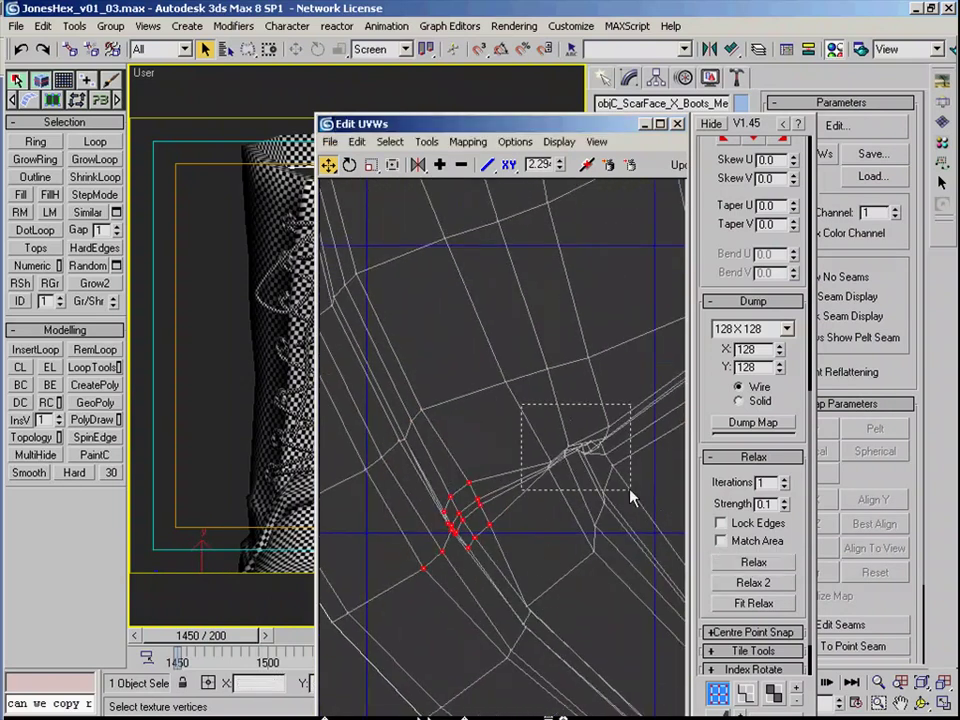
Step: Relax the knotted vertex clusters where the boot shell's narrow UV bands pinch together
scroll(571, 535, down, 4)
drag(455, 522, 520, 598)
click(754, 566)
middle_drag(640, 596, 524, 537)
drag(515, 570, 588, 658)
click(754, 565)
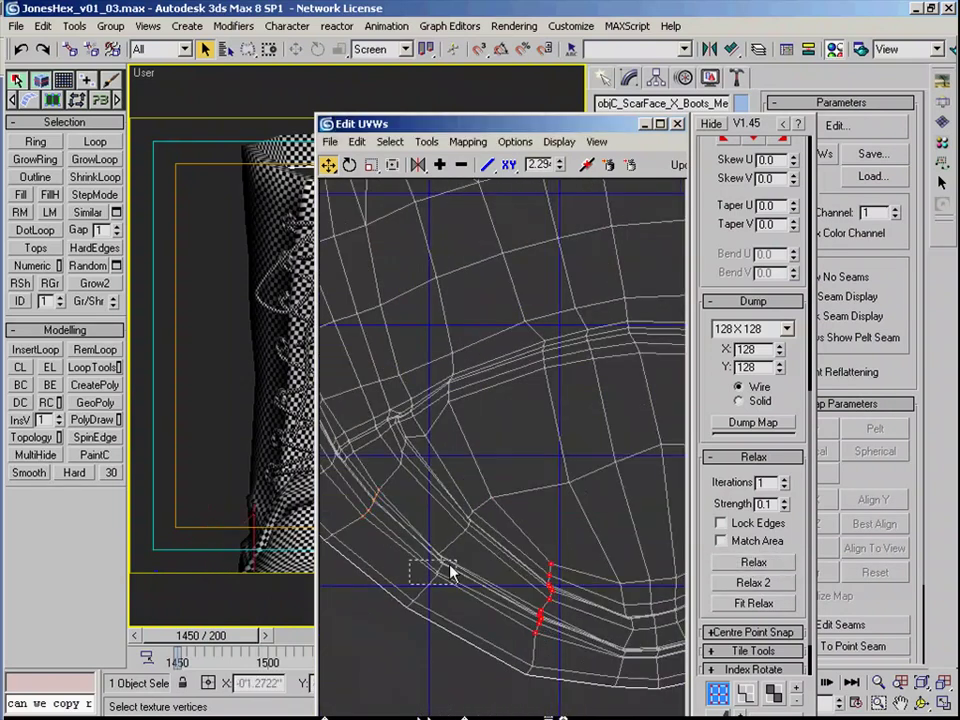
Step: Relax successive overlapping vertex clusters along the curved edge band at the toe of the boot shell
middle_drag(584, 526, 360, 566)
drag(480, 508, 515, 588)
click(747, 568)
middle_drag(497, 560, 440, 545)
drag(382, 536, 445, 602)
click(743, 568)
scroll(470, 520, up, 1)
drag(430, 493, 540, 612)
click(753, 563)
Step: Relax the remaining tight vertex clusters up the side band of the toe and at its crossing edge loops
middle_drag(500, 600, 517, 568)
drag(449, 567, 496, 604)
click(745, 565)
middle_drag(425, 558, 473, 524)
drag(424, 514, 467, 578)
click(745, 565)
middle_drag(365, 553, 463, 549)
middle_drag(673, 345, 478, 446)
drag(460, 404, 525, 494)
click(745, 566)
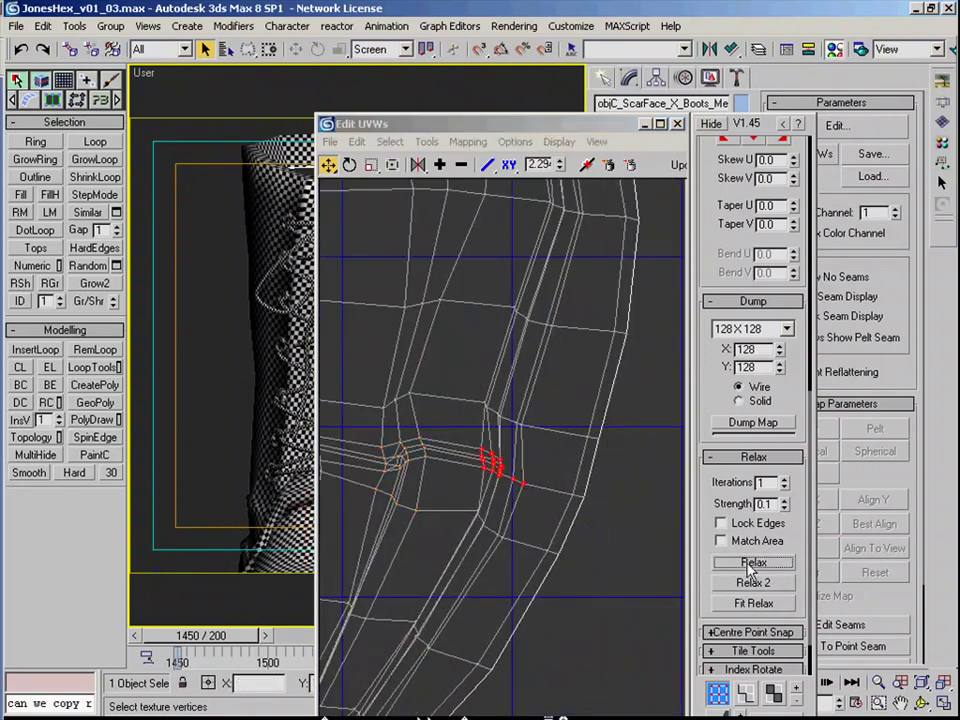
scroll(463, 582, down, 10)
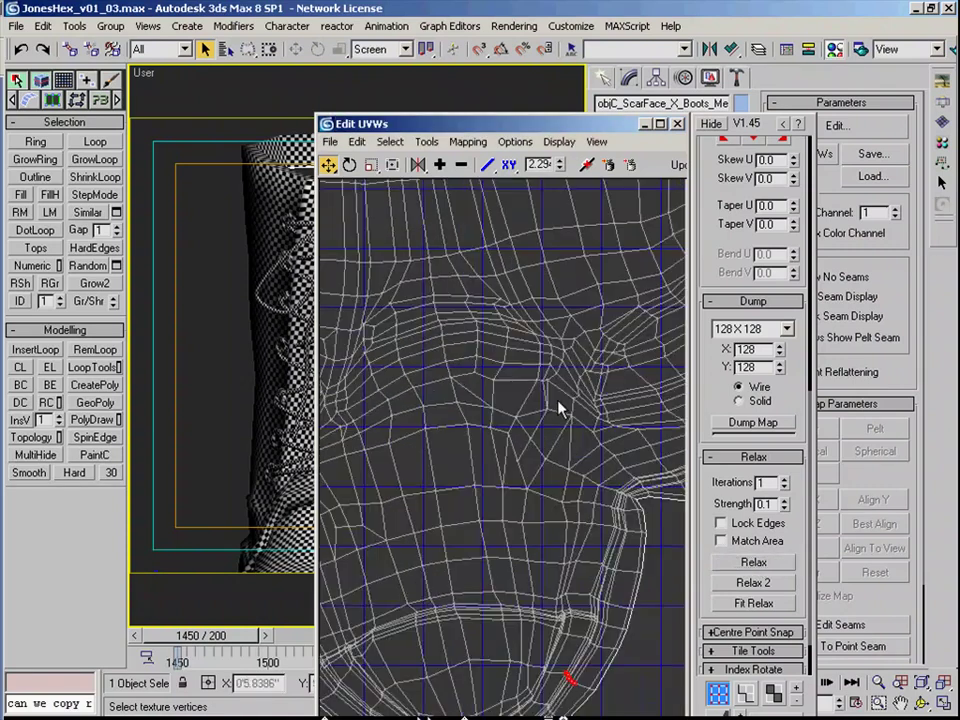
drag(415, 302, 615, 614)
scroll(538, 256, up, 2)
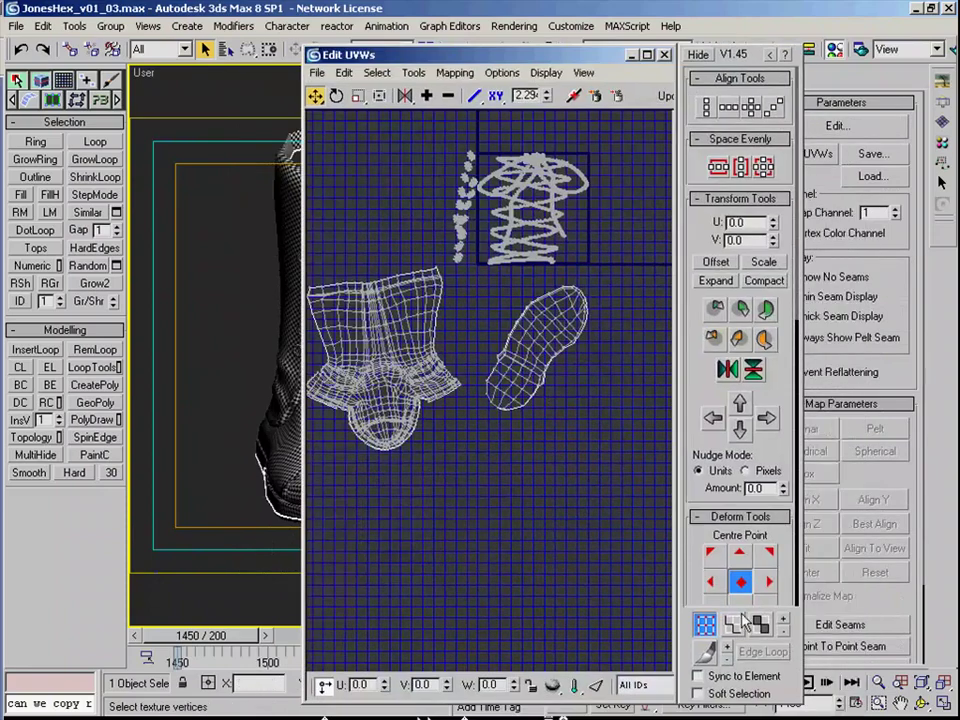
Step: Reposition the boot's upper and sole UV shells and resize them in freeform mode
click(547, 442)
drag(547, 442, 482, 305)
drag(438, 474, 588, 388)
click(380, 96)
drag(598, 440, 596, 452)
drag(600, 536, 601, 438)
drag(527, 400, 560, 386)
drag(635, 423, 593, 419)
scroll(593, 419, up, 2)
middle_drag(500, 420, 611, 481)
scroll(600, 300, up, 1)
Step: Fine-tune the proportions of the boot's upper shell and the scale of its sole shell against the checker pattern
middle_drag(620, 300, 570, 250)
scroll(461, 456, down, 2)
click(537, 478)
drag(515, 383, 545, 374)
scroll(520, 324, up, 2)
click(440, 330)
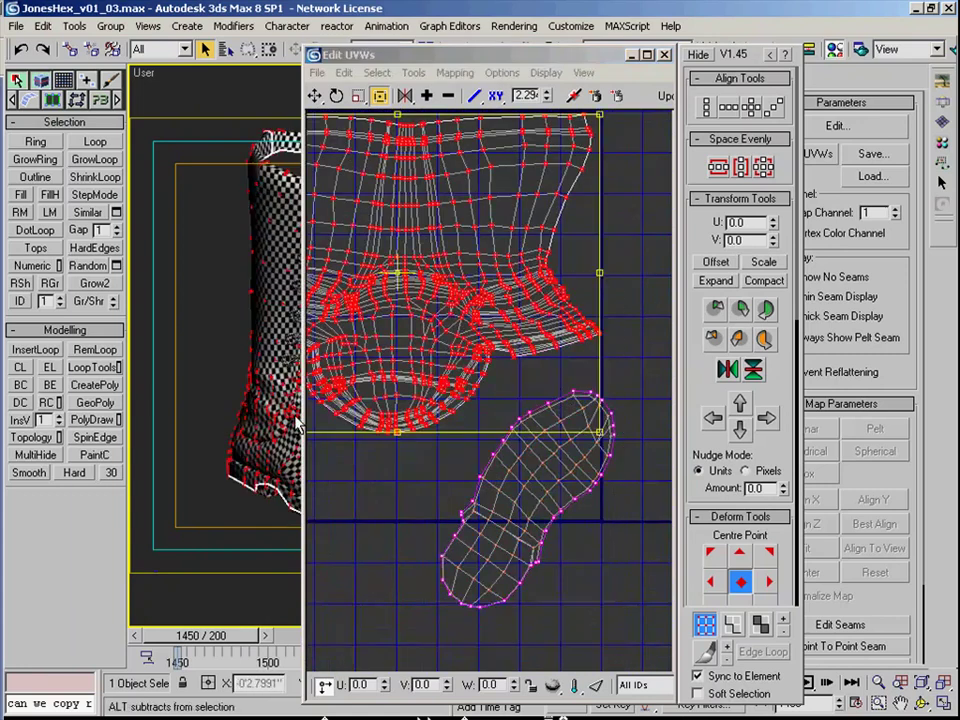
scroll(270, 422, up, 4)
drag(600, 433, 592, 450)
click(560, 470)
drag(617, 500, 613, 531)
drag(606, 376, 603, 388)
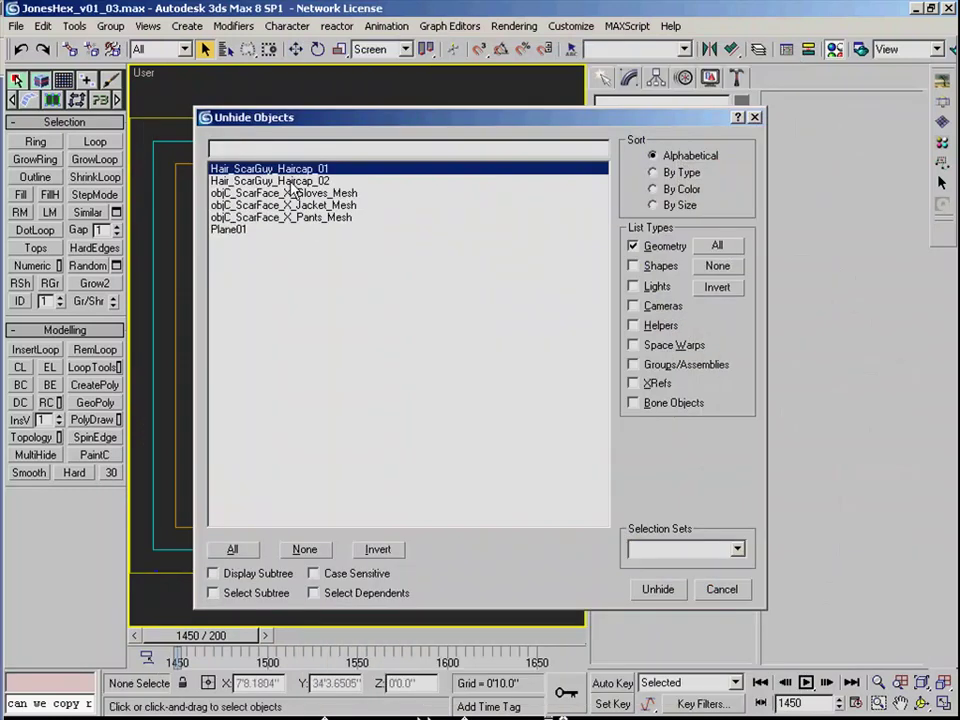
Step: Unhide the gloves, jacket and pants meshes
drag(250, 188, 250, 214)
click(658, 588)
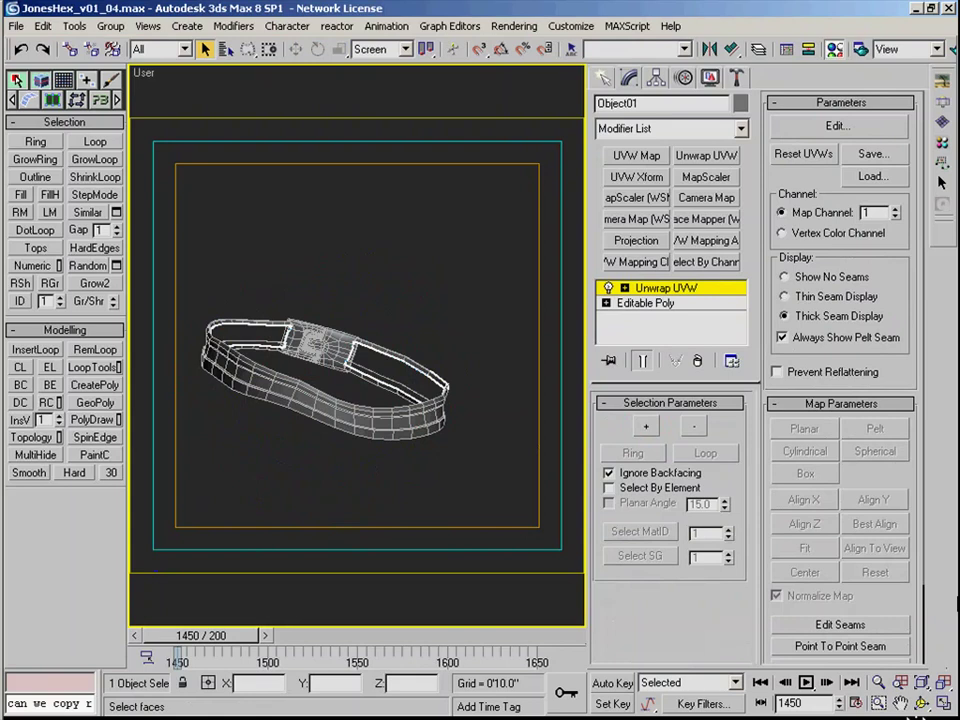
Step: Open the belt's UVs for editing, then align the strap's top vertex row horizontally and space it evenly
click(868, 127)
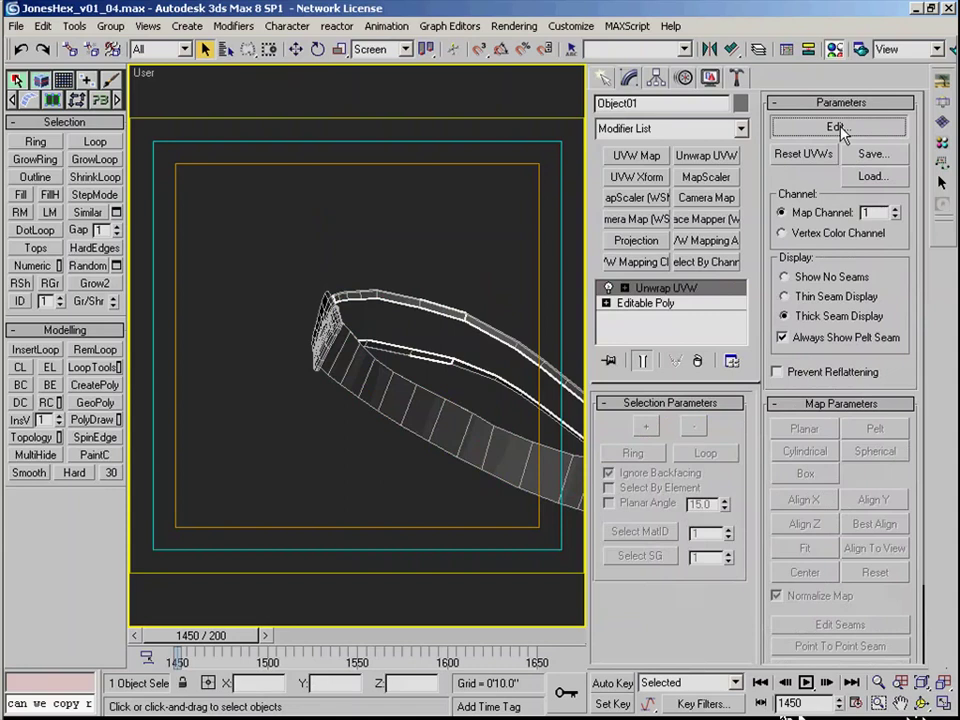
click(836, 127)
scroll(390, 390, up, 3)
scroll(420, 400, down, 5)
middle_drag(560, 330, 590, 350)
click(658, 99)
middle_drag(430, 380, 425, 396)
click(650, 159)
Step: Loop-select the strap's next vertex rows, align them horizontally and space their vertices evenly
drag(322, 443, 327, 261)
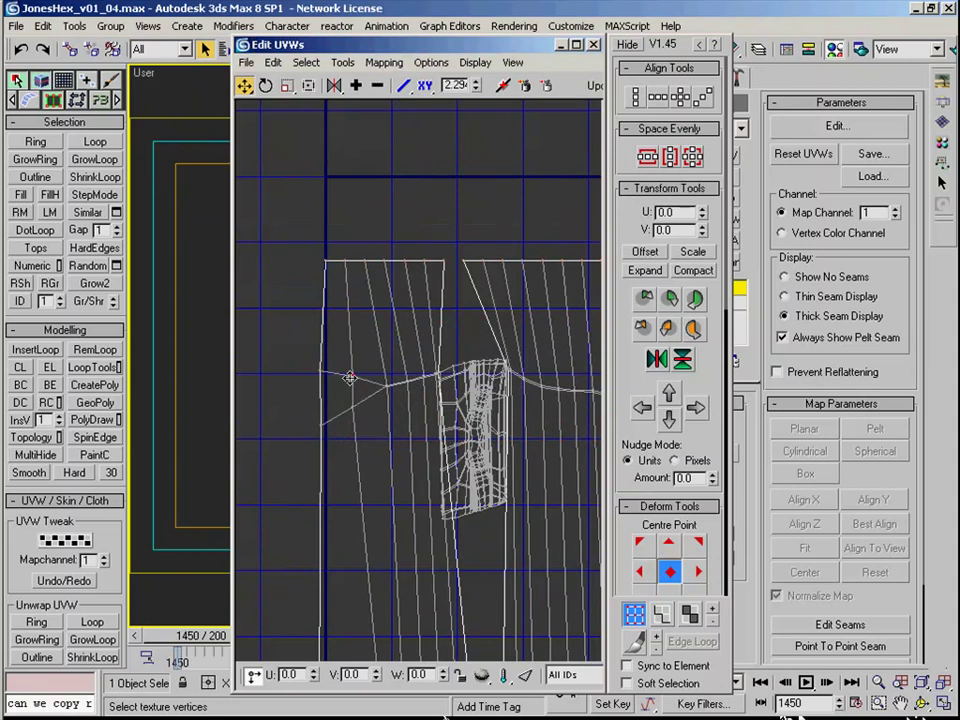
click(658, 98)
click(648, 157)
scroll(431, 405, down, 3)
middle_drag(431, 405, 331, 470)
mouse_move(331, 472)
mouse_down()
mouse_move(331, 399)
mouse_move(250, 412)
mouse_up()
click(81, 622)
click(658, 98)
click(650, 158)
click(90, 622)
click(650, 158)
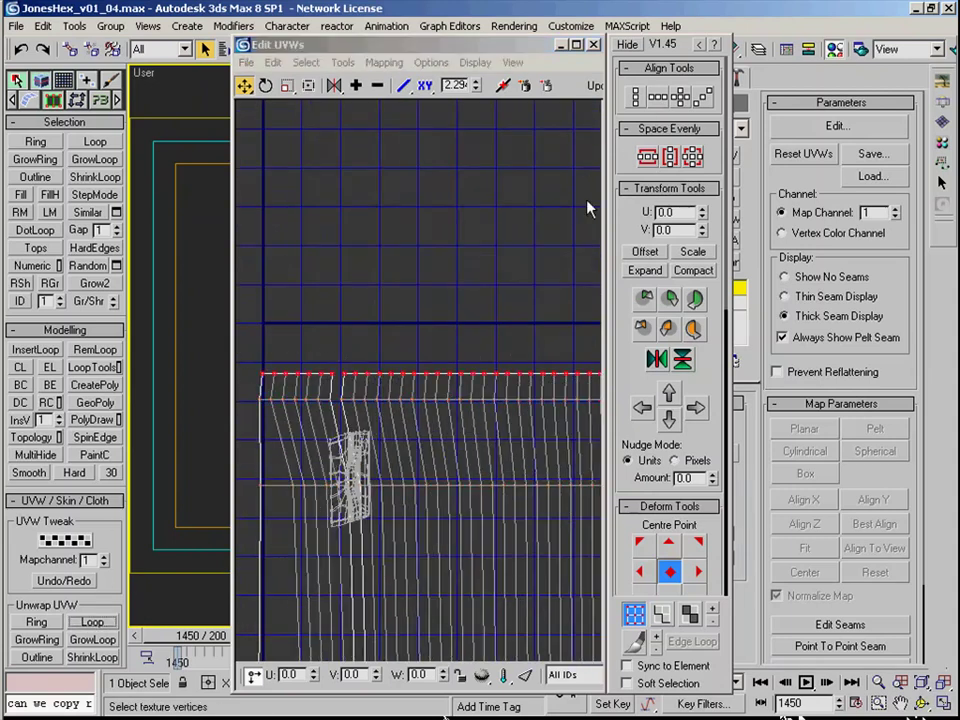
Step: Target weld the split vertices along the gap between the strap's two UV pieces
scroll(363, 237, down, 4)
middle_drag(363, 237, 334, 281)
drag(277, 491, 289, 523)
scroll(482, 340, up, 6)
right_click(324, 382)
click(351, 480)
drag(309, 388, 315, 391)
drag(309, 482, 317, 483)
scroll(317, 490, down, 3)
middle_drag(307, 601, 390, 254)
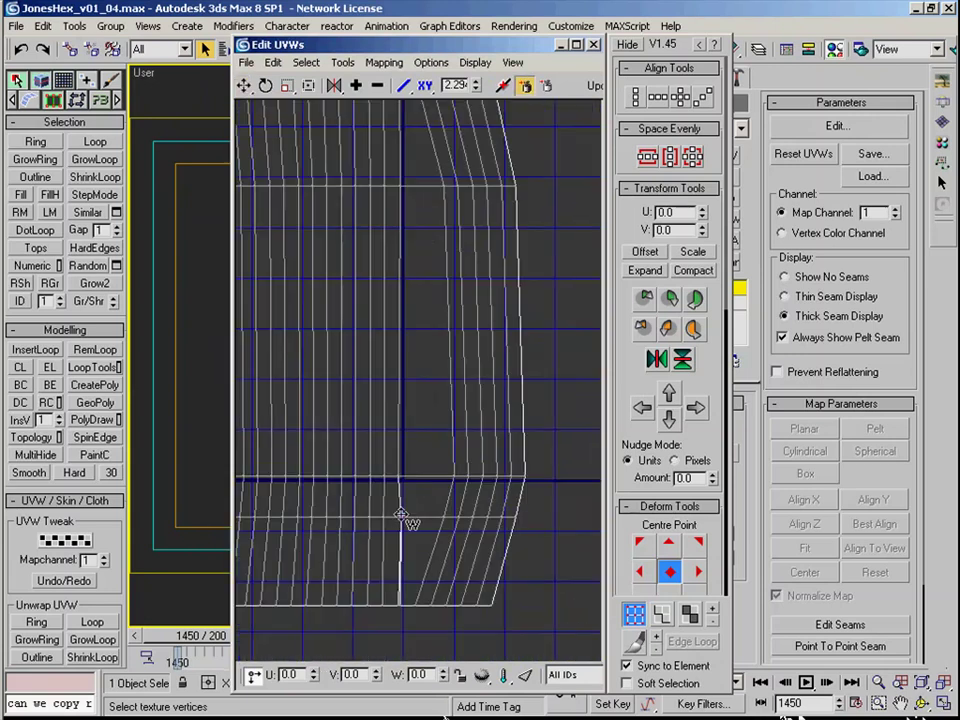
scroll(502, 240, down, 2)
middle_drag(502, 240, 491, 407)
scroll(491, 407, down, 1)
right_click(345, 385)
Step: Move the strap's UV shell away from the buckle and shift its lower vertex rows upward to shorten it
key(ctrl+a)
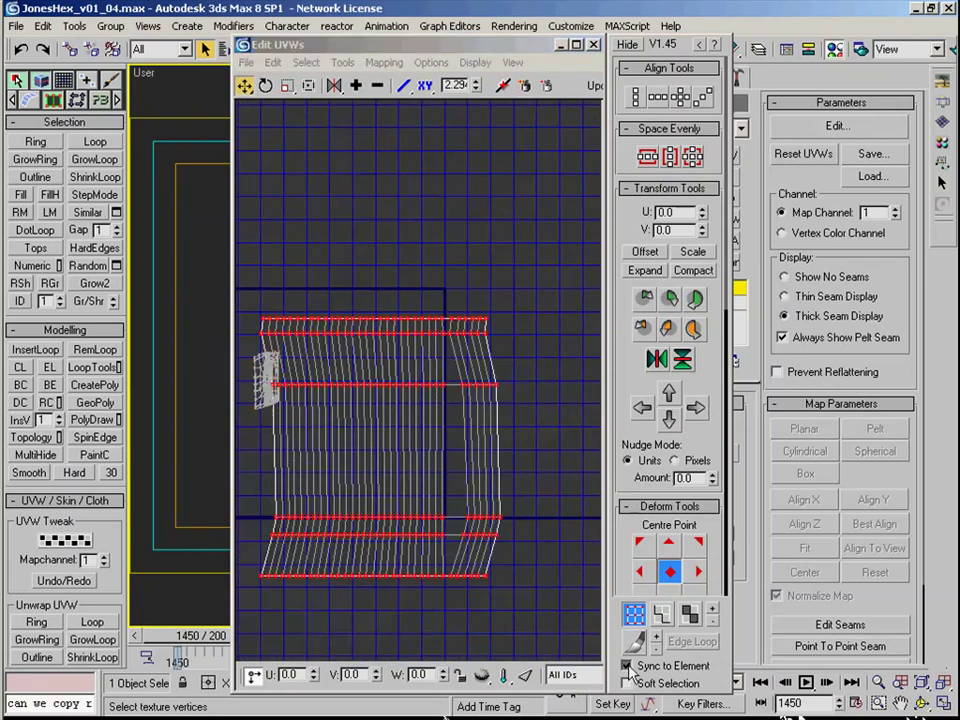
drag(396, 384, 385, 347)
middle_drag(396, 381, 392, 396)
scroll(392, 396, up, 1)
click(437, 353)
scroll(437, 353, down, 2)
middle_drag(455, 535, 475, 530)
drag(520, 558, 298, 478)
drag(446, 488, 446, 406)
middle_drag(446, 406, 424, 484)
Step: Loop-select the vertices on the strap shell's right edge and align them vertically
drag(395, 45, 690, 122)
middle_drag(443, 367, 298, 366)
scroll(603, 545, up, 4)
middle_drag(603, 545, 650, 465)
drag(600, 121, 238, 51)
click(224, 473)
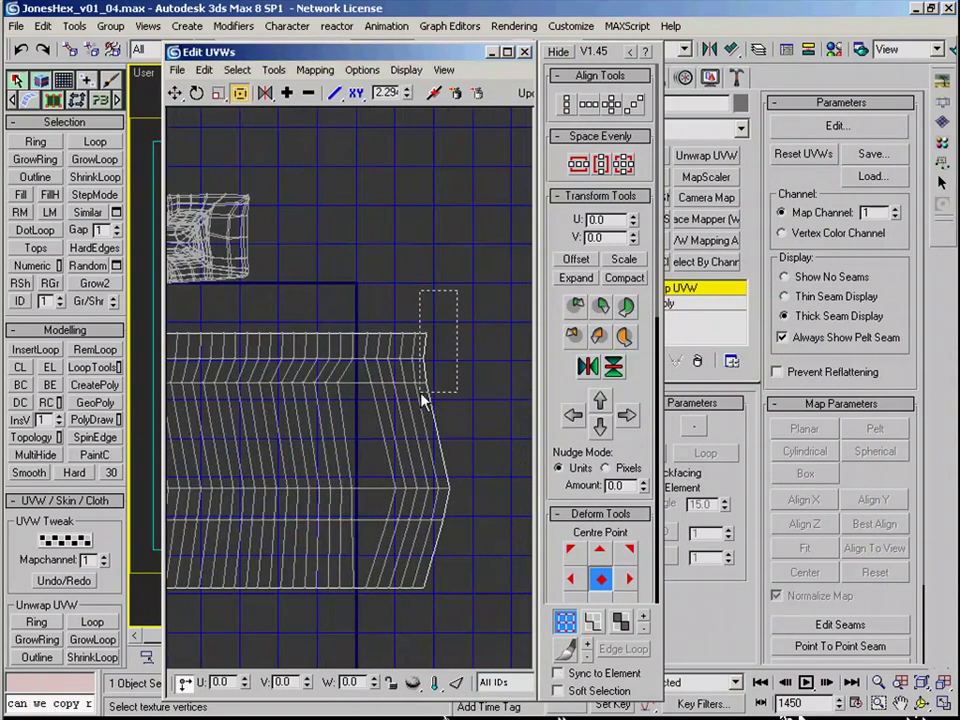
click(92, 622)
click(569, 105)
mouse_move(434, 350)
mouse_down()
mouse_move(479, 350)
mouse_move(452, 354)
mouse_up()
click(567, 105)
Step: Select the strap shell's horizontal vertex rows one after another and space each row evenly
scroll(452, 354, down, 3)
middle_drag(400, 390, 488, 353)
drag(240, 300, 536, 331)
scroll(440, 335, up, 2)
middle_drag(500, 360, 588, 394)
scroll(588, 394, down, 2)
drag(212, 365, 509, 380)
click(578, 163)
drag(210, 407, 510, 380)
click(577, 162)
drag(232, 435, 509, 458)
click(578, 163)
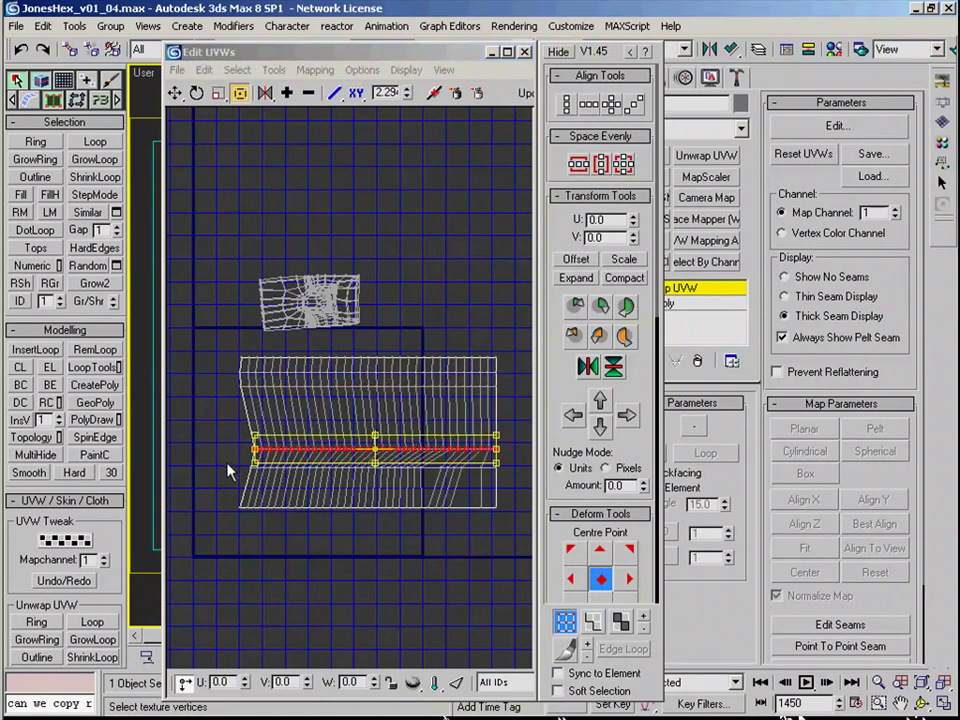
click(578, 163)
Step: Loop-select the strap shell's left edge vertices and align them into a straight vertical line
middle_drag(211, 354, 255, 358)
scroll(255, 358, up, 2)
drag(256, 357, 516, 410)
click(92, 622)
click(567, 105)
scroll(285, 424, down, 2)
scroll(302, 435, down, 1)
middle_drag(516, 395, 452, 433)
Step: Space the vertices of the strap's inner and bottom rows evenly so the columns run straight
drag(207, 420, 475, 460)
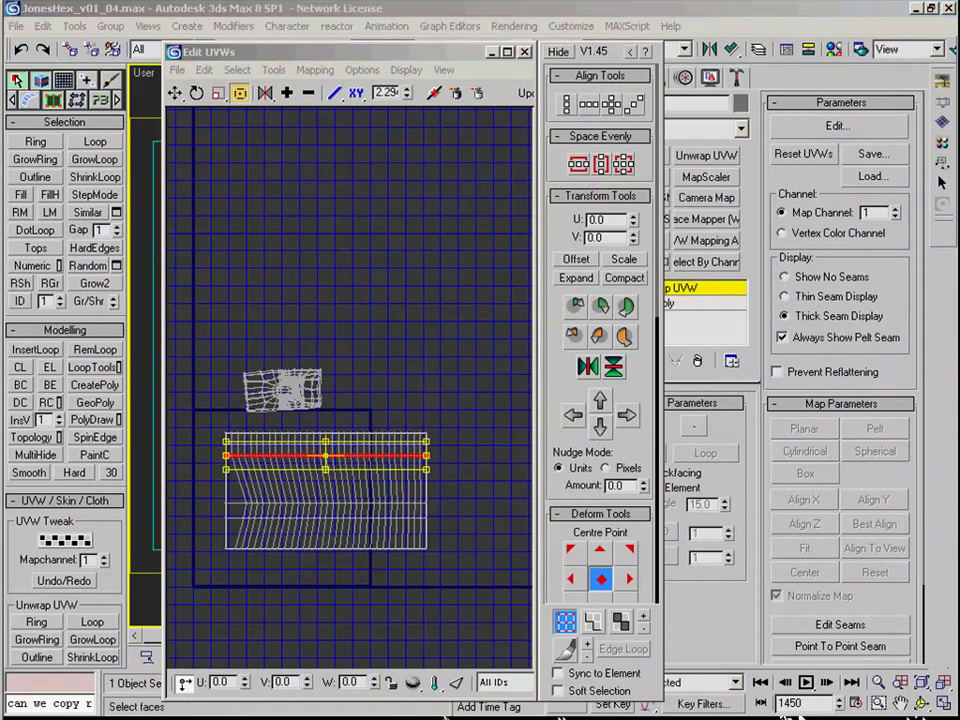
middle_drag(211, 503, 222, 505)
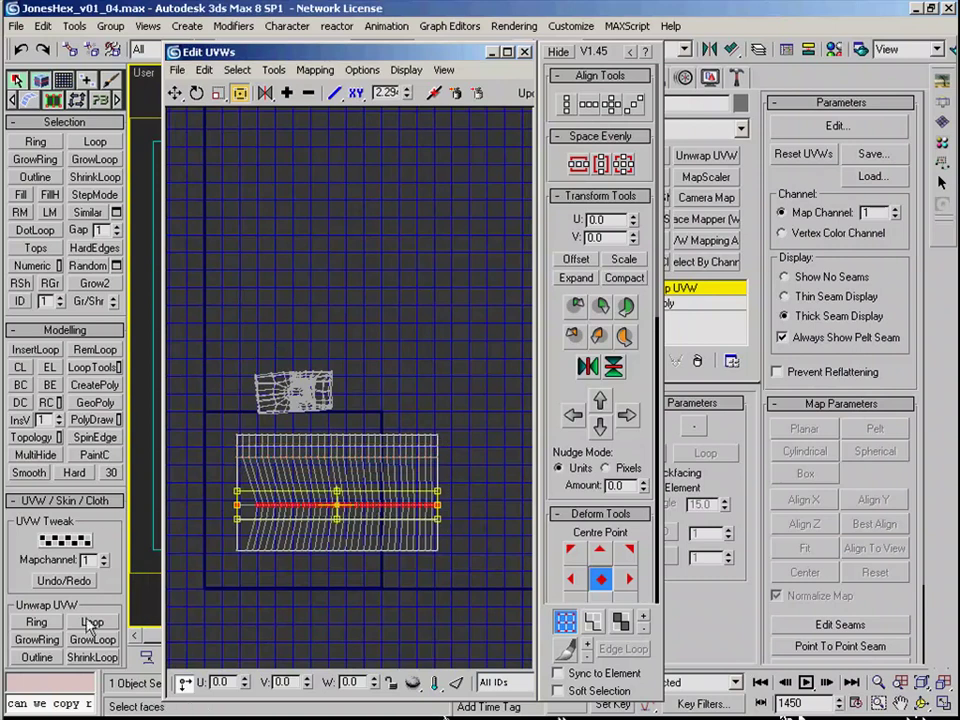
drag(324, 523, 456, 513)
click(578, 164)
drag(210, 568, 458, 541)
click(578, 166)
middle_drag(440, 400, 439, 415)
Step: Compare the strap's edge faces with the model and bring the shell's bottom vertex rows closer together
drag(300, 52, 556, 49)
middle_drag(615, 563, 616, 558)
alt+middle_drag(381, 506, 290, 440)
middle_drag(570, 537, 572, 553)
click(899, 613)
alt+middle_drag(270, 430, 320, 440)
scroll(320, 440, up, 3)
click(899, 627)
click(820, 619)
middle_drag(742, 590, 743, 572)
drag(743, 572, 470, 528)
scroll(555, 533, up, 2)
middle_drag(555, 533, 560, 513)
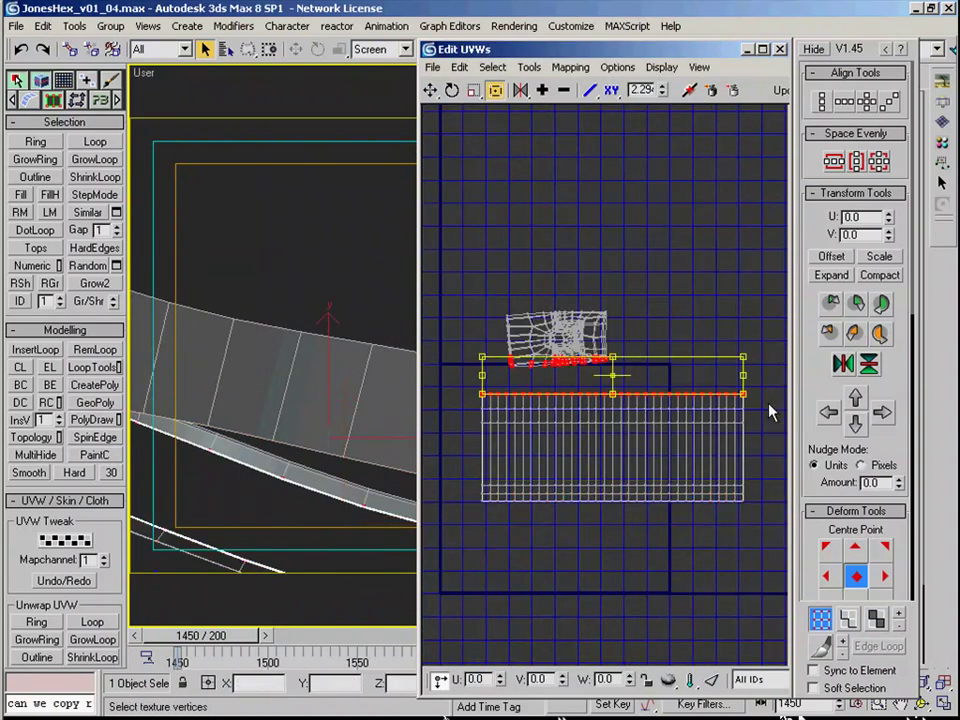
Step: Select the whole strap shell and move it down, clear of the dense shell above it
scroll(697, 408, down, 2)
middle_drag(634, 425, 619, 464)
drag(482, 435, 738, 546)
drag(704, 489, 657, 558)
click(694, 530)
Step: Resize and reposition the straightened strap and dense shells relative to each other in the UV layout
drag(598, 383, 535, 540)
scroll(573, 567, up, 2)
drag(560, 517, 626, 489)
click(662, 495)
middle_drag(662, 495, 671, 504)
drag(731, 560, 726, 484)
click(618, 575)
drag(634, 602, 716, 604)
drag(716, 500, 590, 497)
click(650, 567)
scroll(663, 561, down, 2)
Step: Close the UV editor and collapse the modifier stack to an Editable Poly
click(780, 49)
right_click(660, 292)
click(700, 424)
Step: Select edge rings across the strap and connect them to add edge loops running along its length
scroll(418, 392, down, 4)
key(2)
click(418, 388)
key(alt+r)
key(ctrl+shift+e)
middle_drag(423, 350, 432, 400)
click(417, 421)
ctrl+click(412, 438)
key(alt+r)
key(ctrl+shift+e)
click(365, 453)
scroll(384, 469, up, 2)
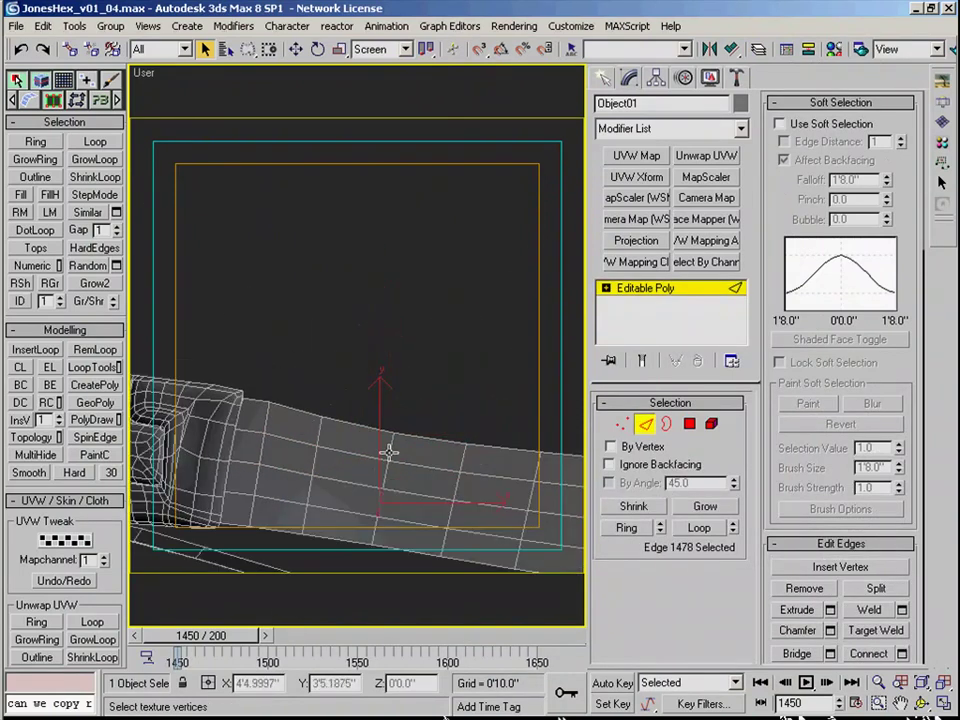
Step: Undo the last four edge operations on the strap
middle_drag(397, 493, 367, 438)
key(ctrl+z)
key(ctrl+z)
key(ctrl+z)
key(ctrl+z)
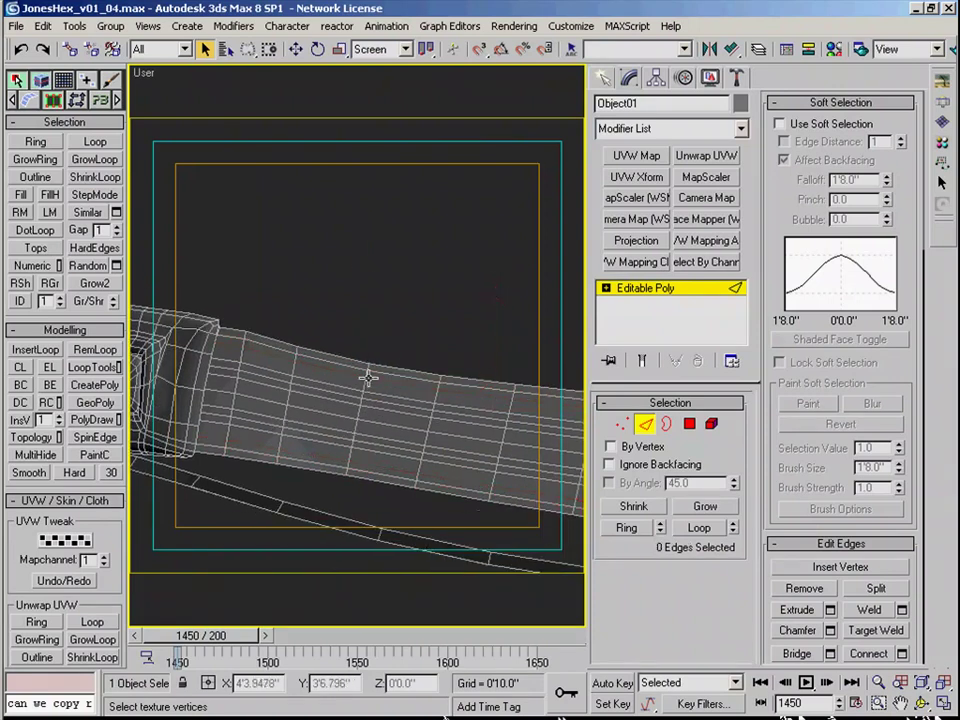
Step: Check the strap from another angle, save the scene and leave edge editing
key(w)
middle_drag(354, 447, 360, 398)
key(r)
alt+middle_drag(394, 310, 373, 354)
scroll(373, 354, down, 3)
key(ctrl+s)
click(647, 425)
click(420, 440)
Step: Turn off the edged-face display, exit isolation and show the whole checkered character in the Front view
key(F4)
scroll(366, 353, down, 3)
key(alt+q)
key(f)
scroll(357, 408, down, 5)
scroll(360, 410, up, 6)
click(374, 404)
scroll(407, 338, up, 4)
scroll(407, 338, down, 8)
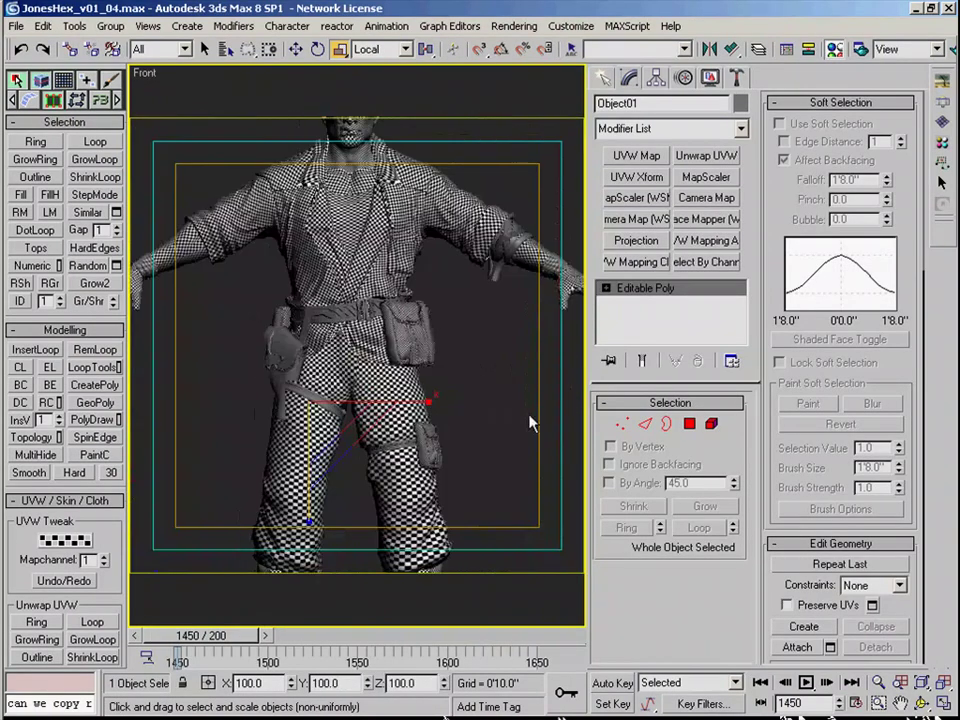
Step: Deselect the strap object and save the scene with the whole character shown
click(531, 420)
scroll(350, 278, down, 3)
key(ctrl+s)
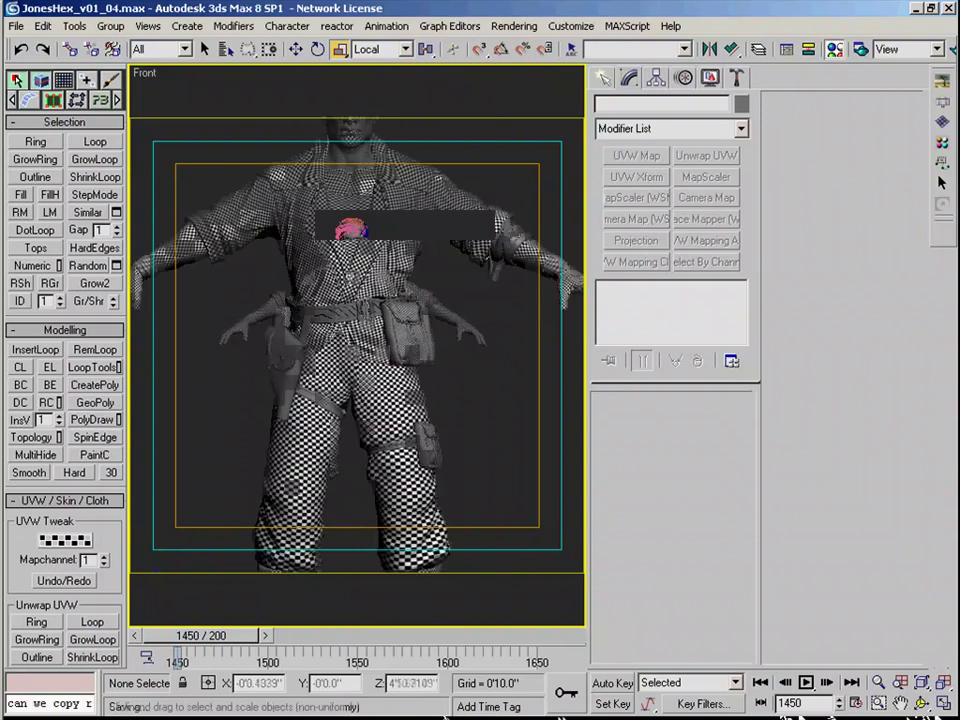